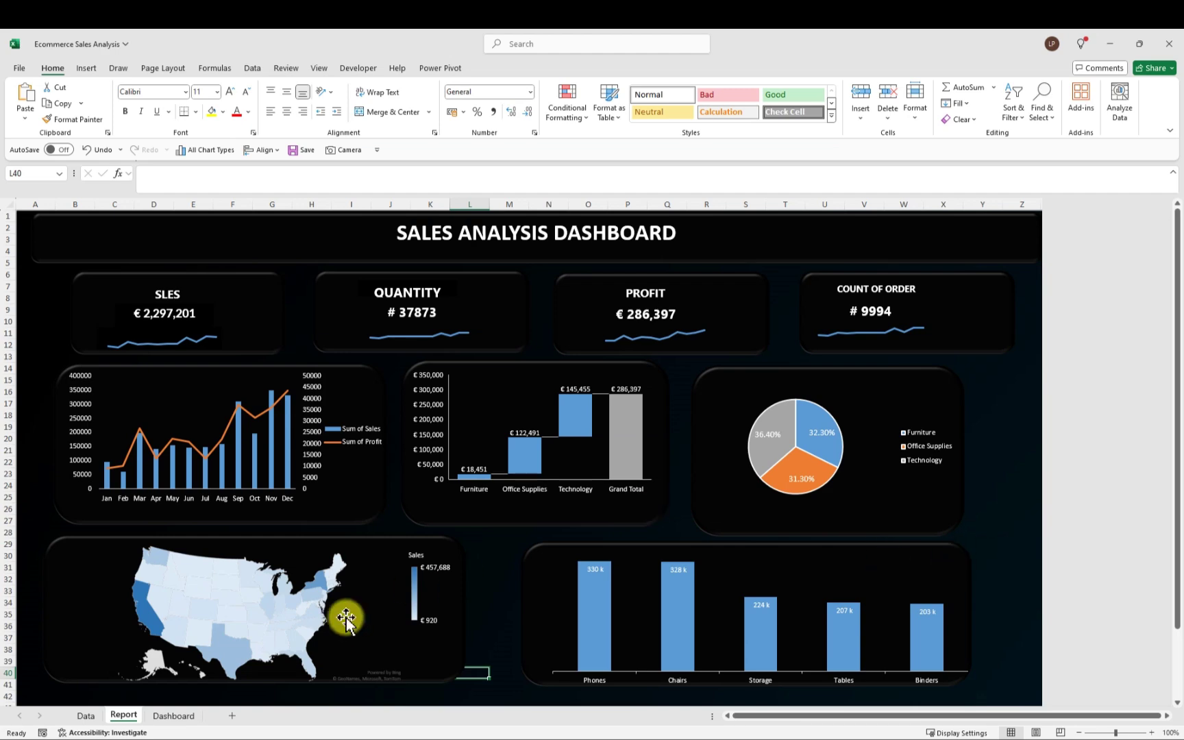
Convert the data range A1:V9995 on the Data sheet into a table with headers
left_click(87, 714)
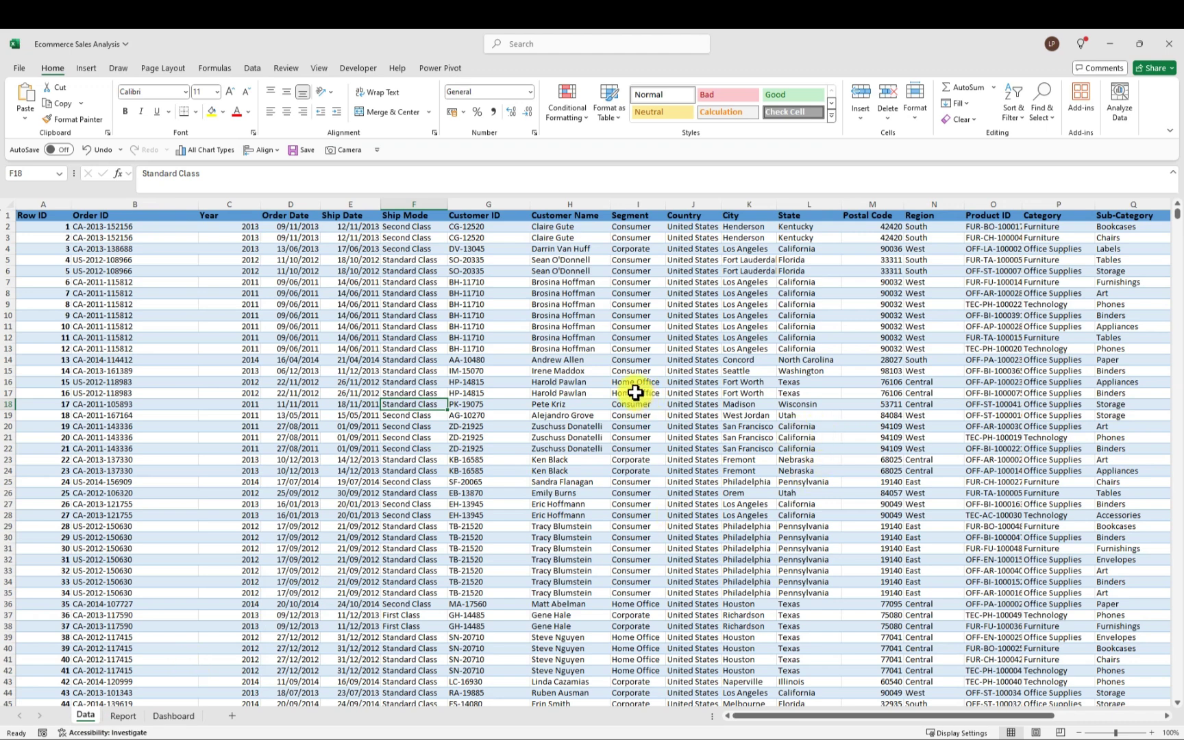
left_click(604, 361)
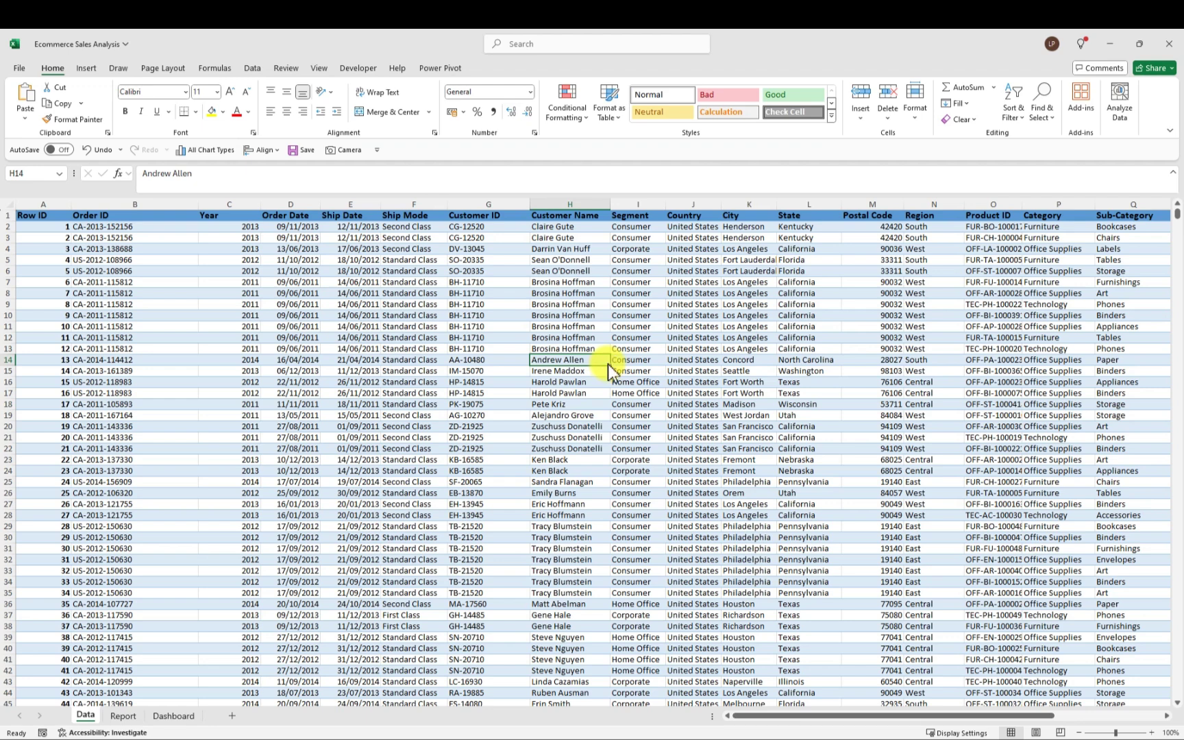
key("ctrl+t")
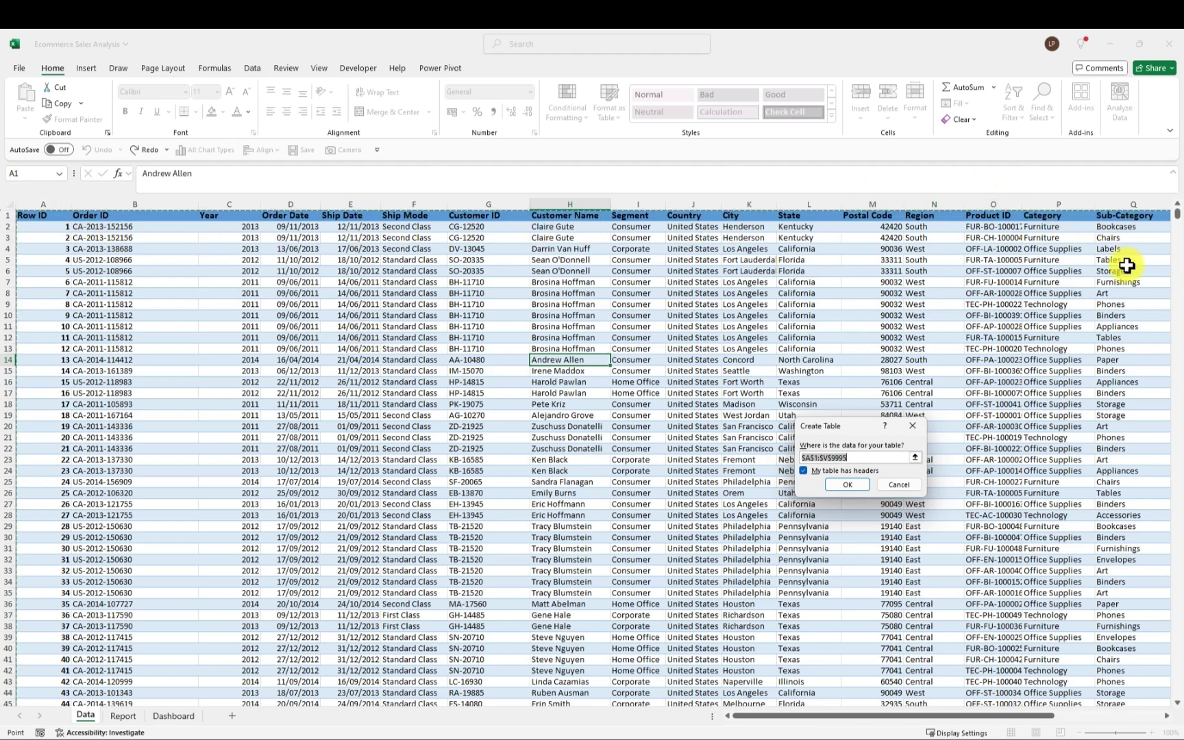
left_click(848, 485)
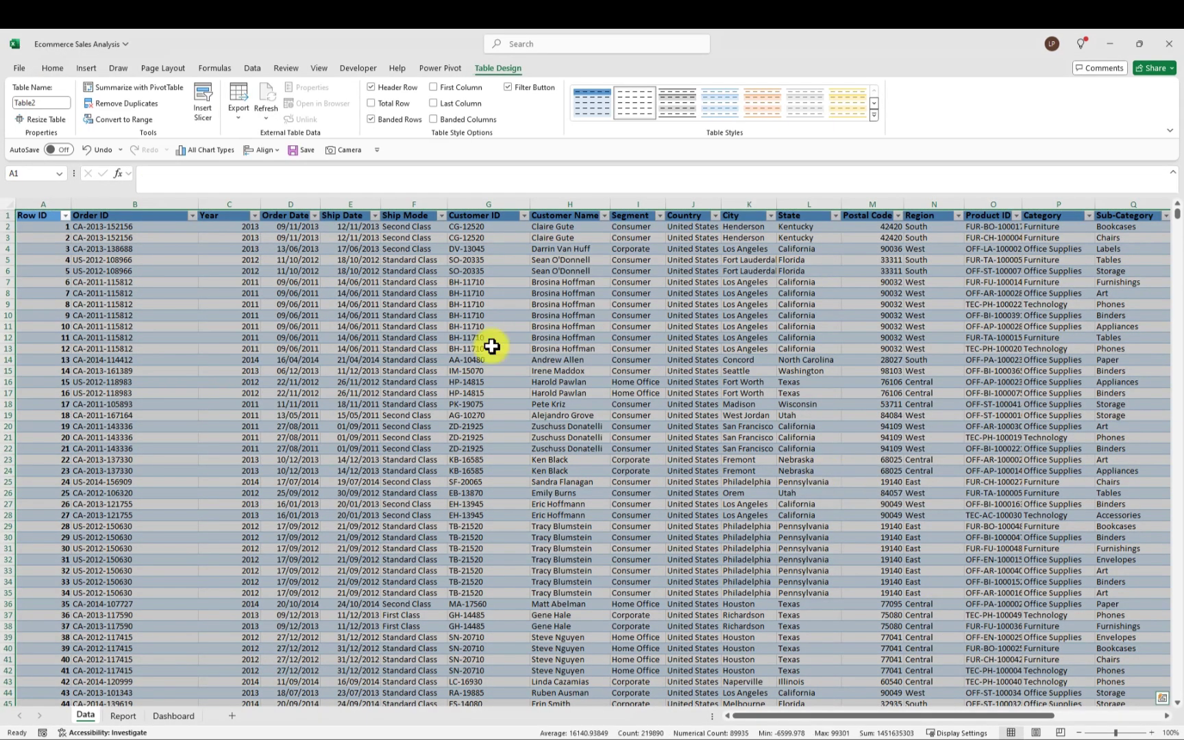
Insert a PivotTable based on the new data table, placed on a new worksheet
left_click(84, 68)
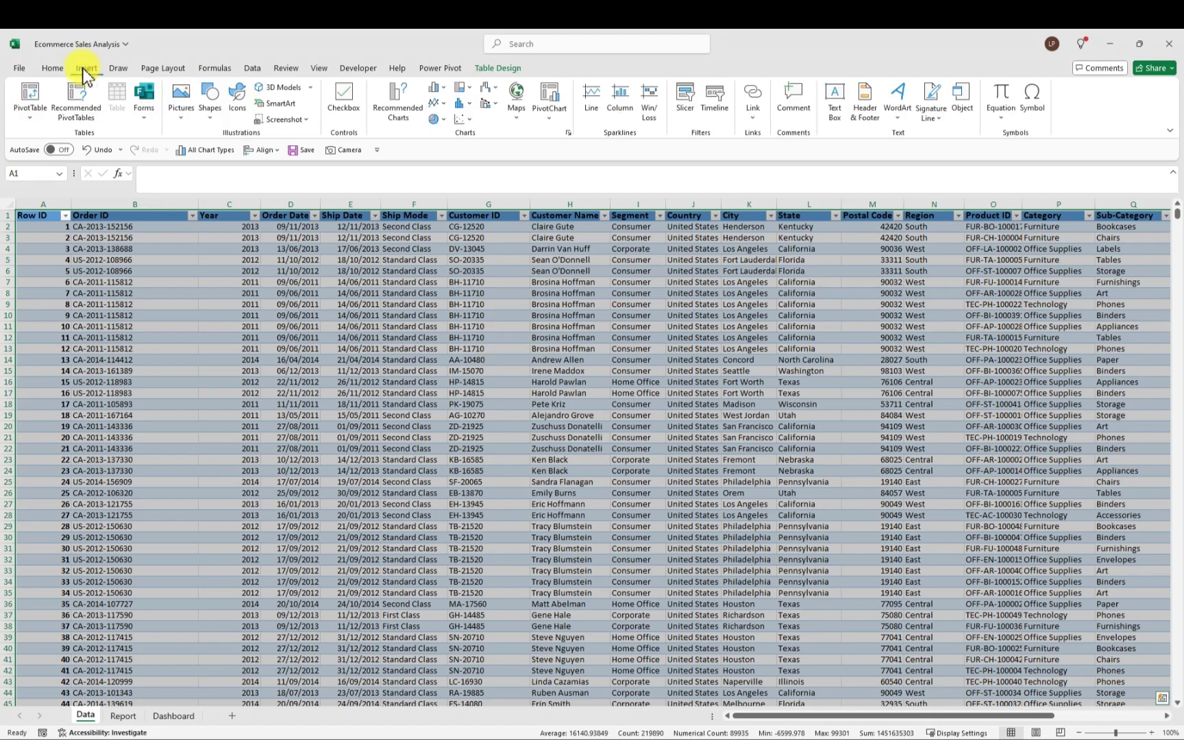
left_click(27, 94)
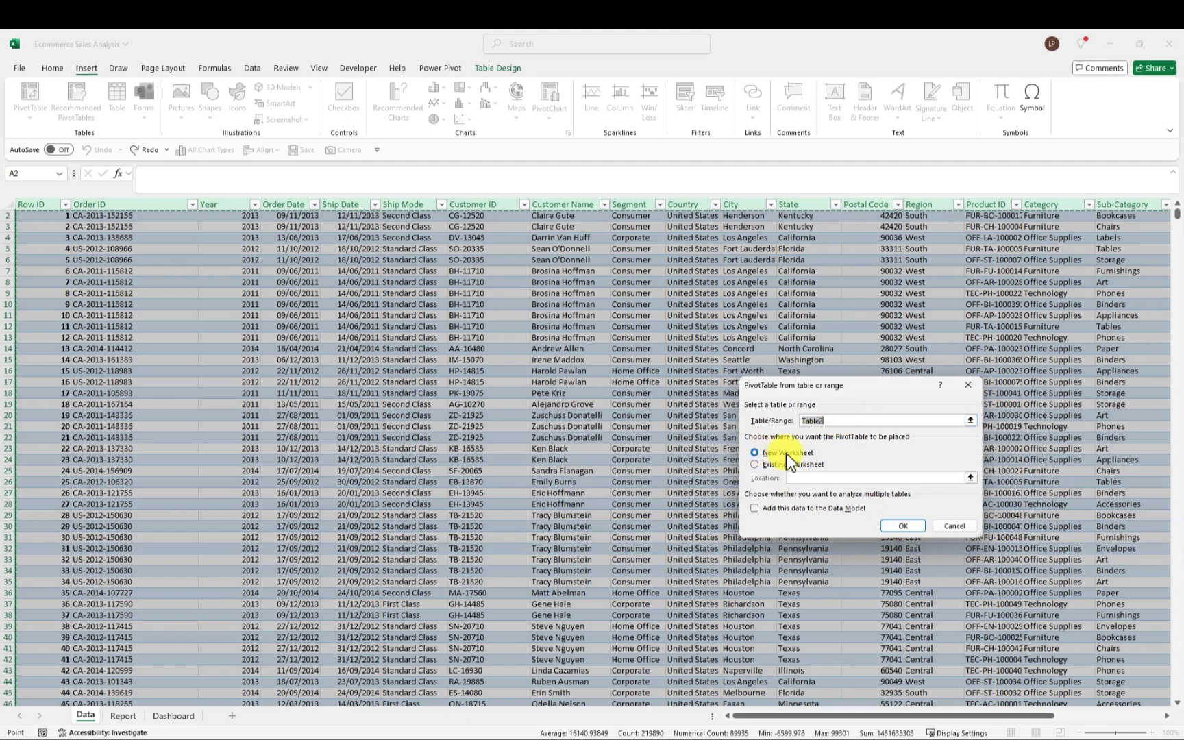
left_click(903, 524)
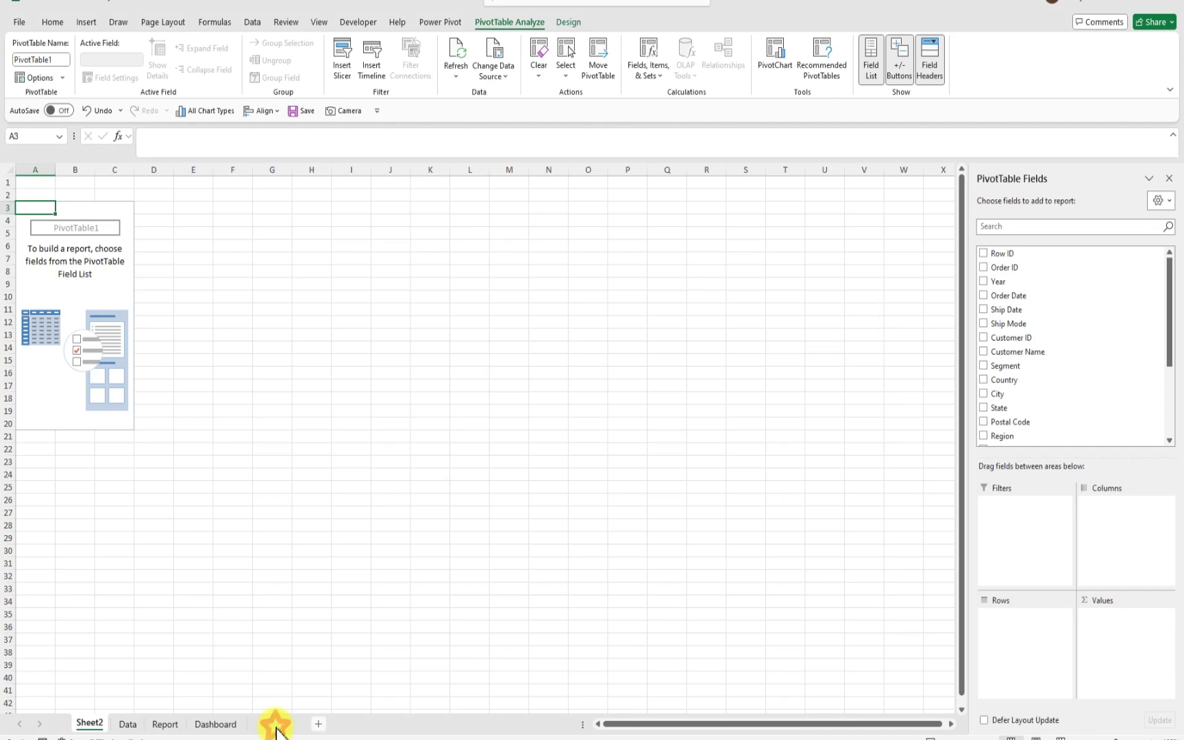
Add a blank worksheet after the Dashboard sheet, then return to the PivotTable's sheet
left_click(276, 724)
left_click_drag(130, 730, 298, 727)
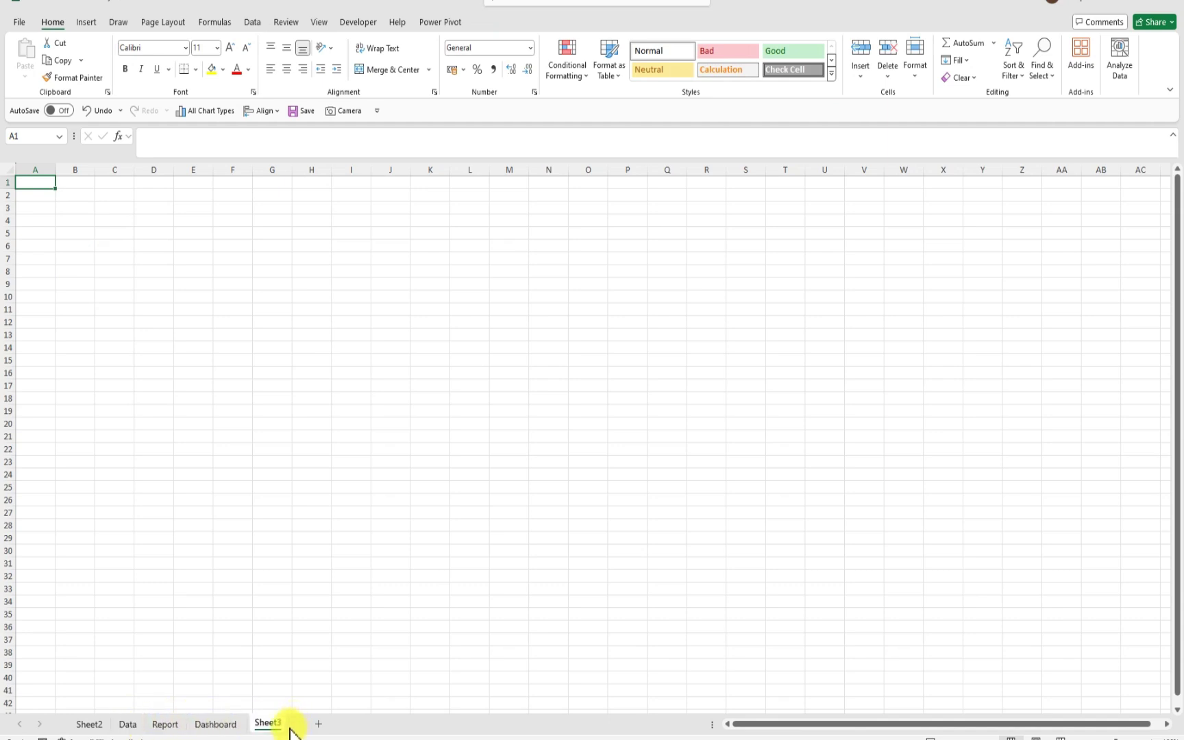
left_click(98, 727)
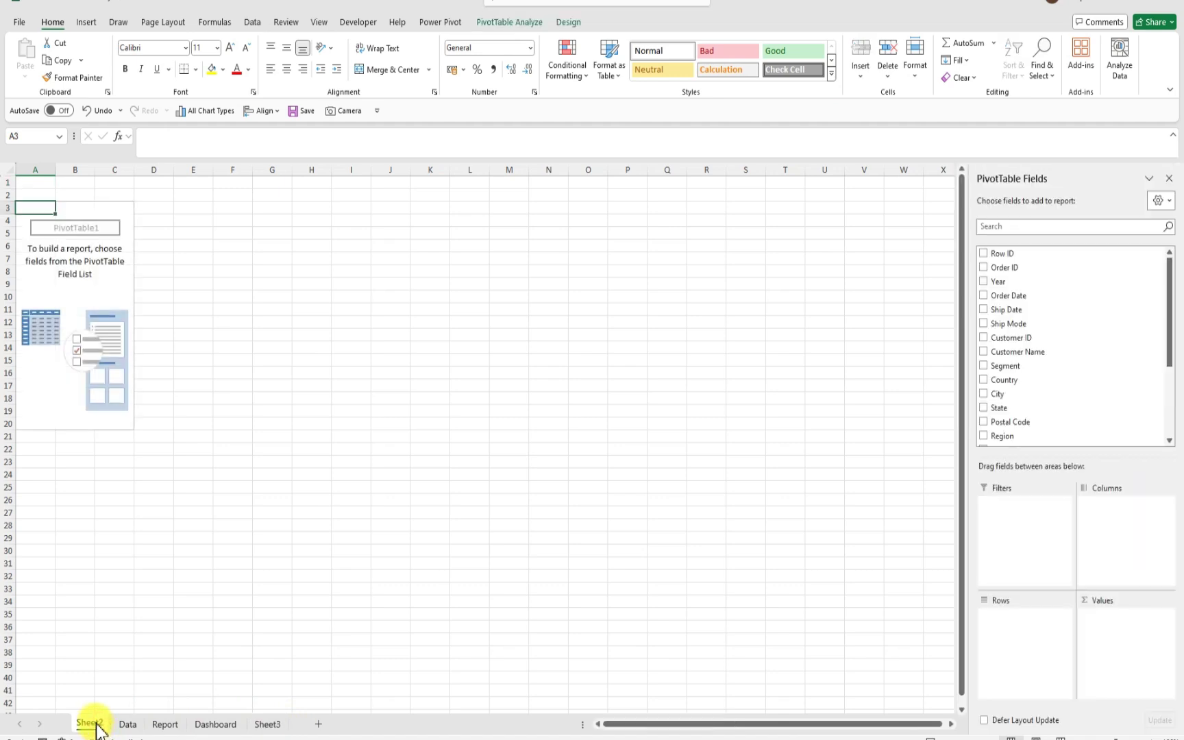
Rename the PivotTable's worksheet as Combo Chart
double_click(98, 723)
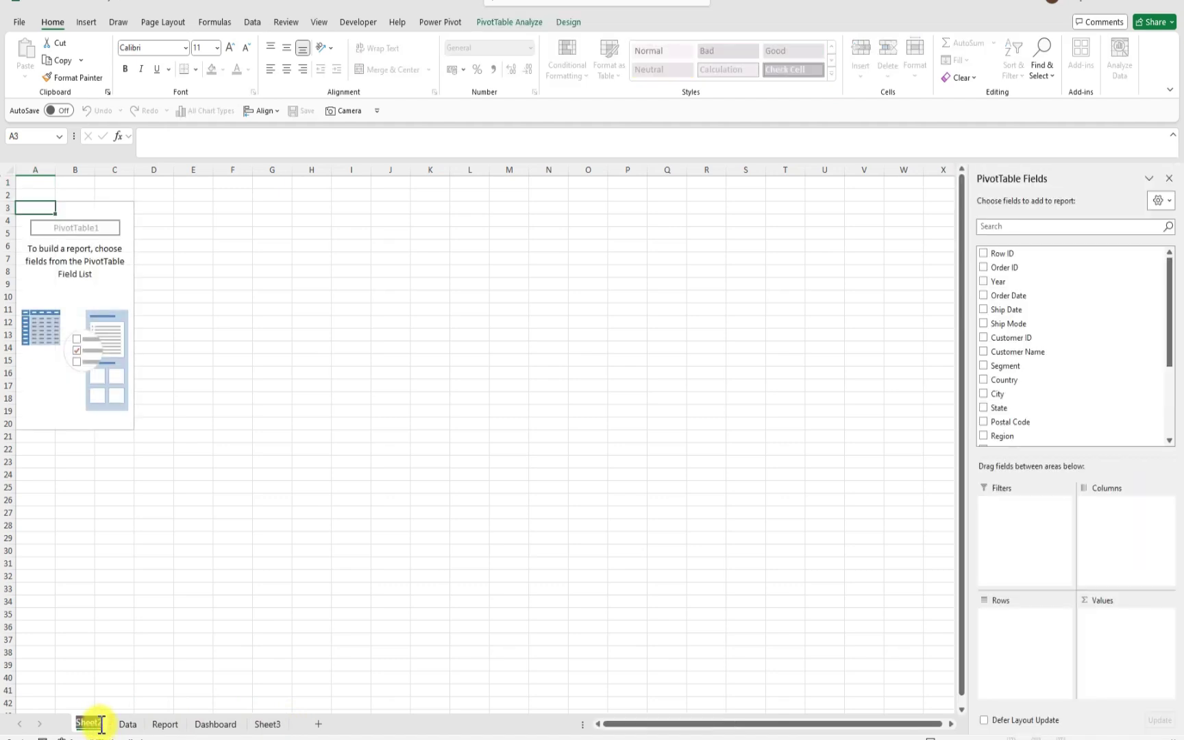
type("Co")
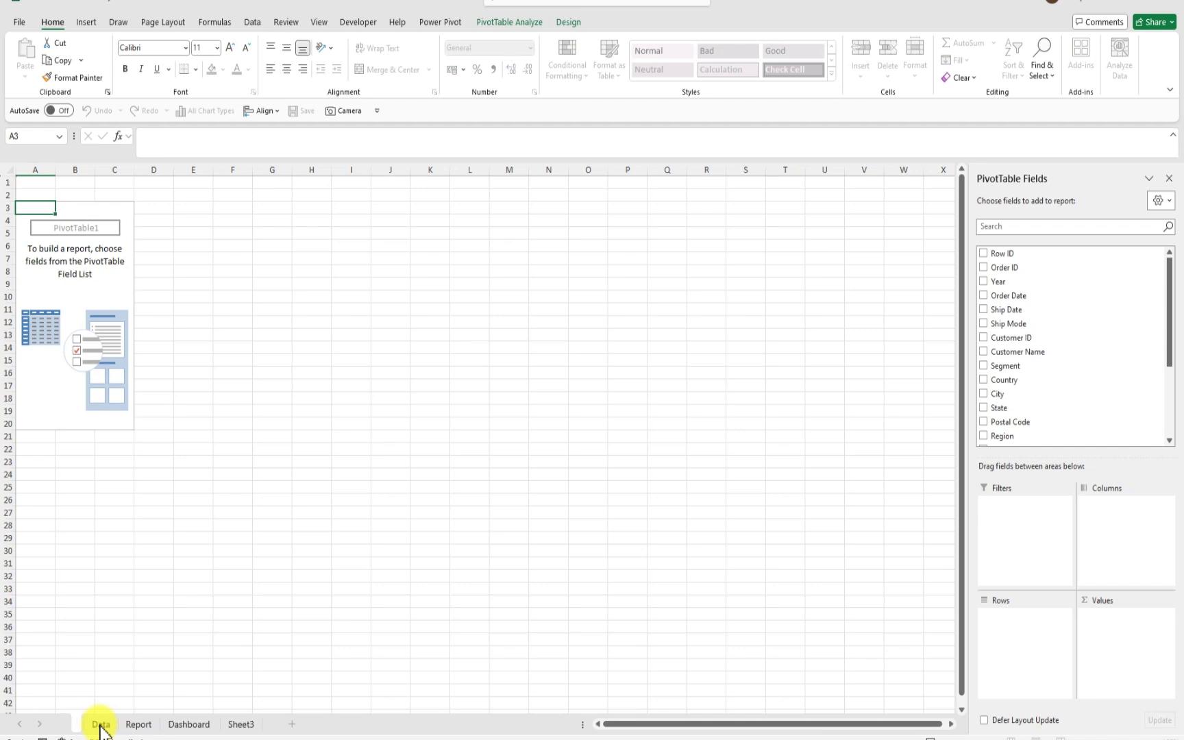
type("m")
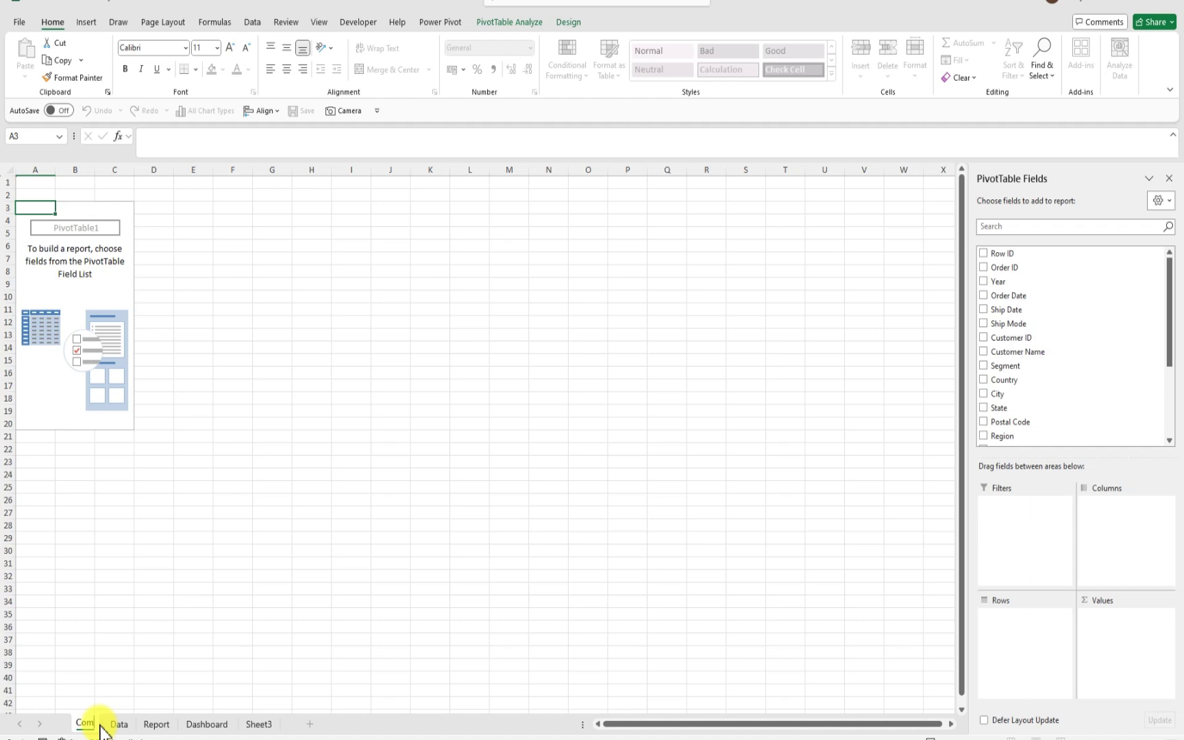
type("bine")
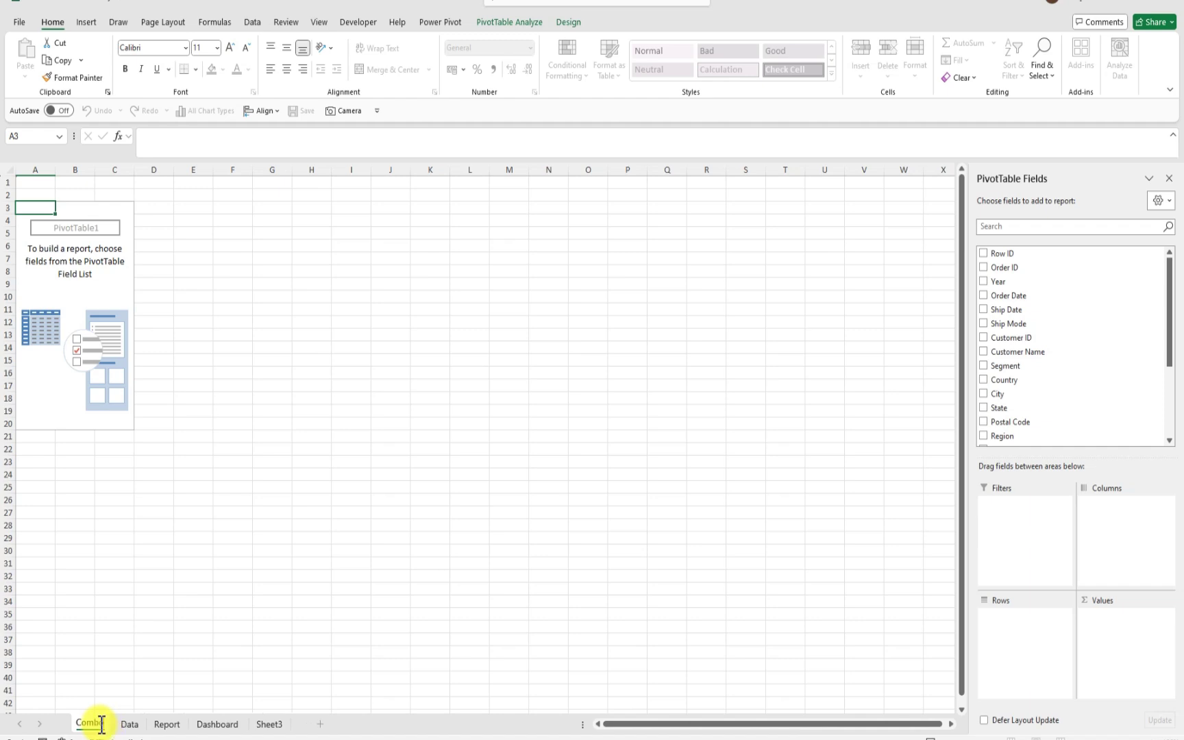
type(" Ch")
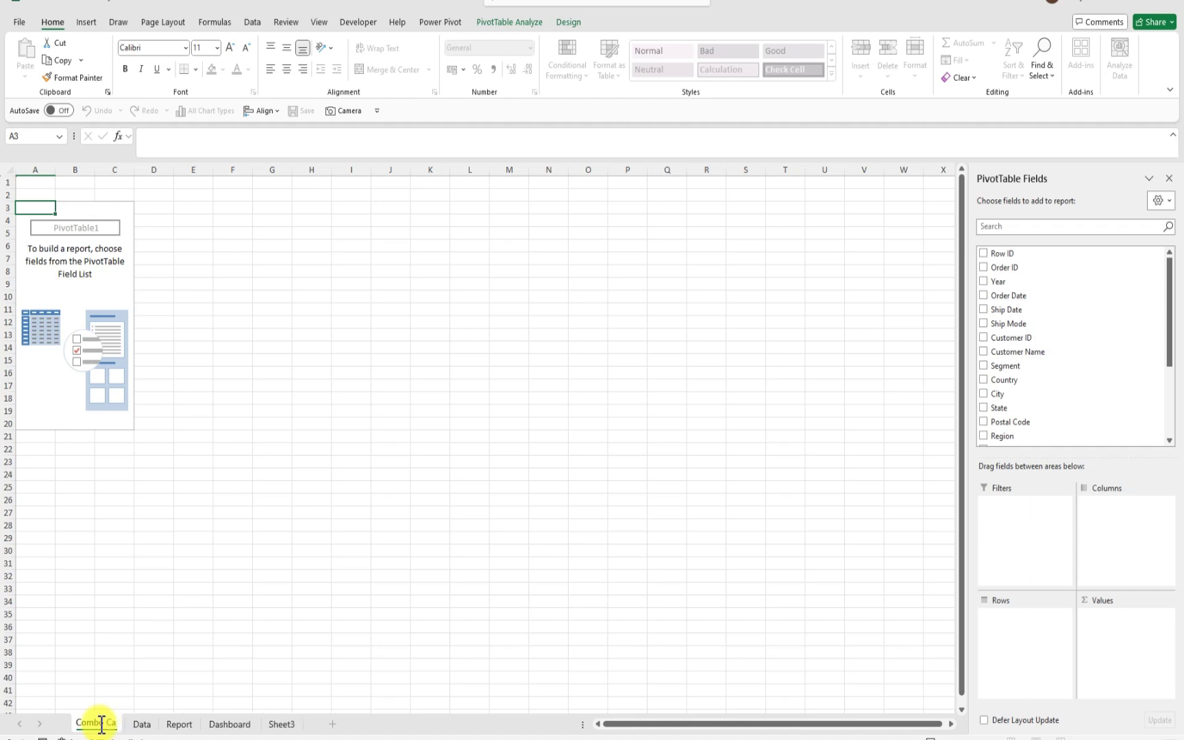
key("BackSpace")
type("rt")
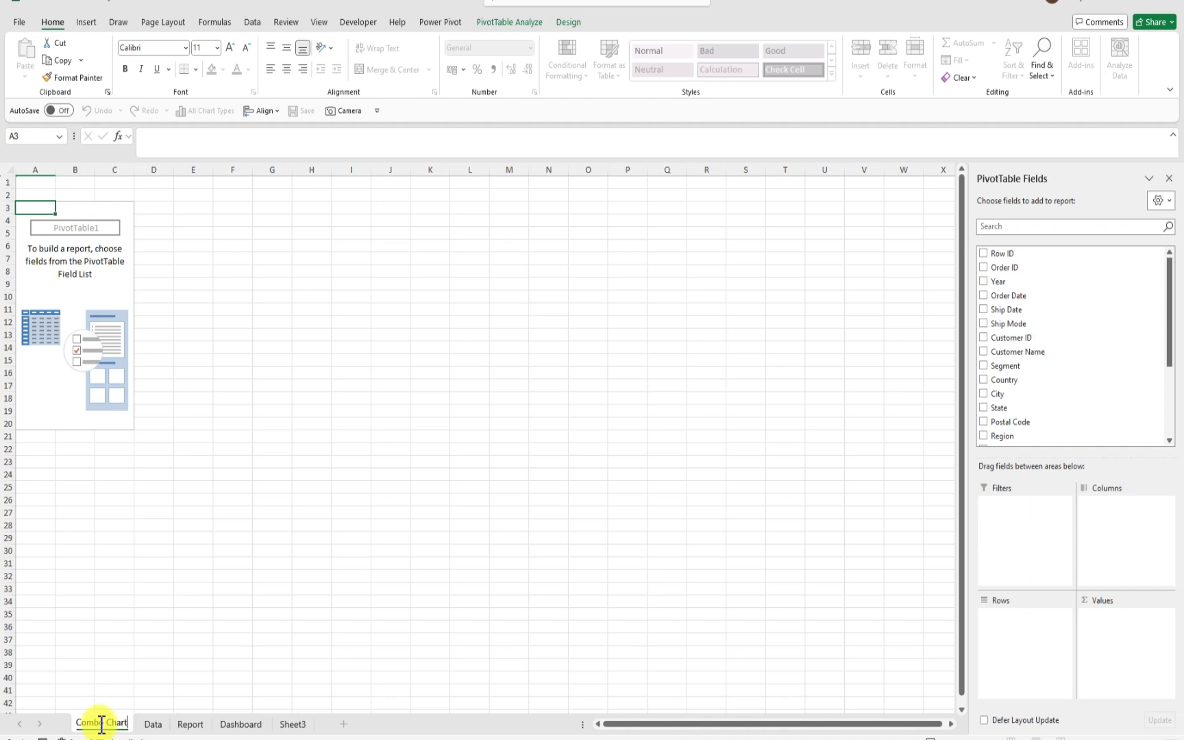
key("Return")
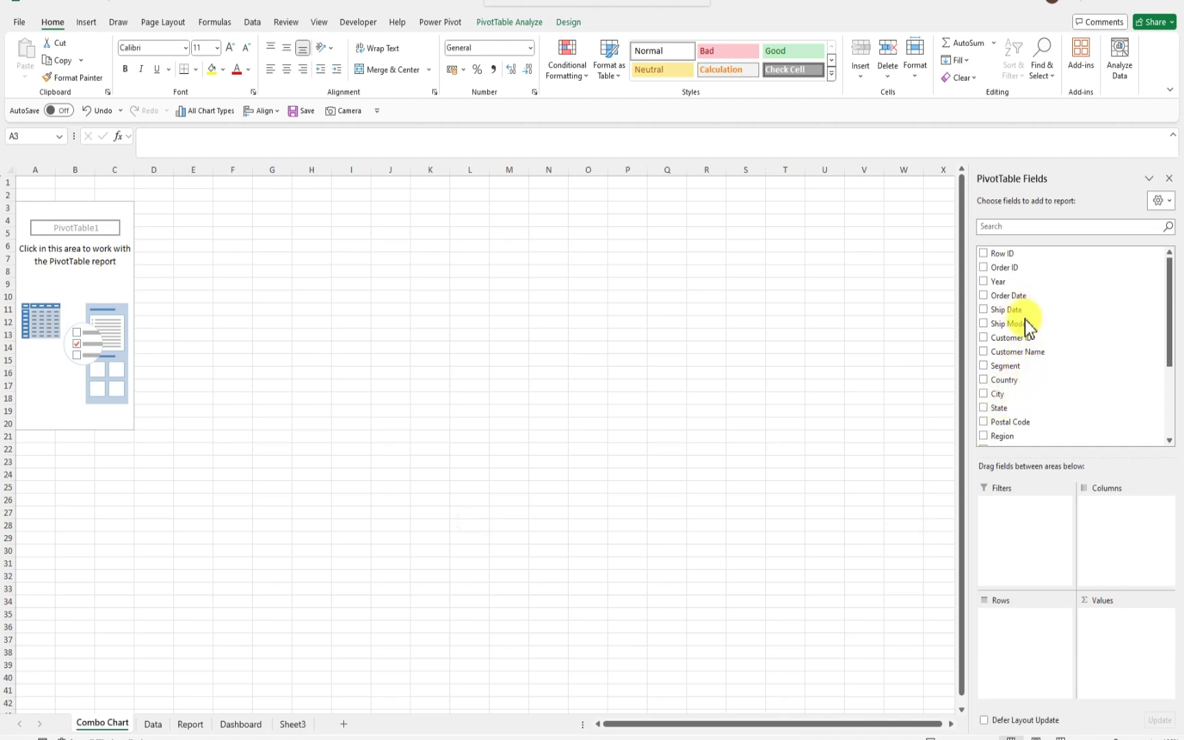
Add the Order Date field to the rows of the PivotTable
scroll(1023, 384, "down", 3)
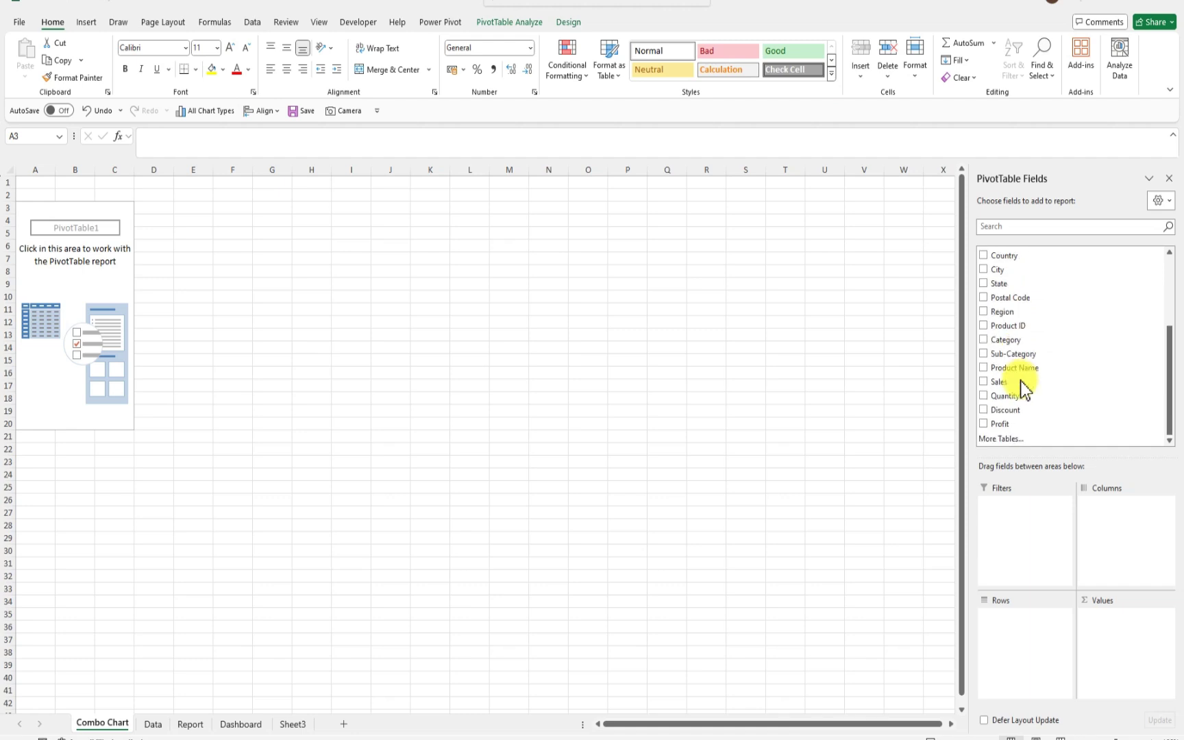
scroll(1023, 396, "up", 3)
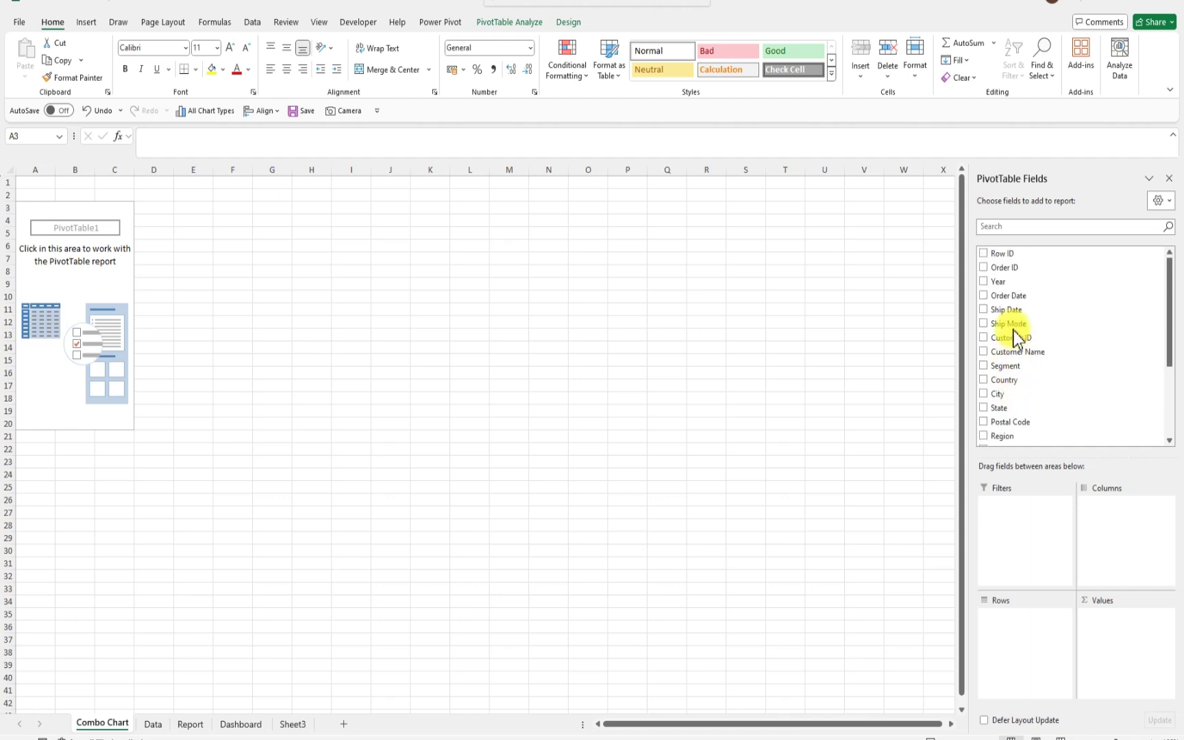
left_click(983, 296)
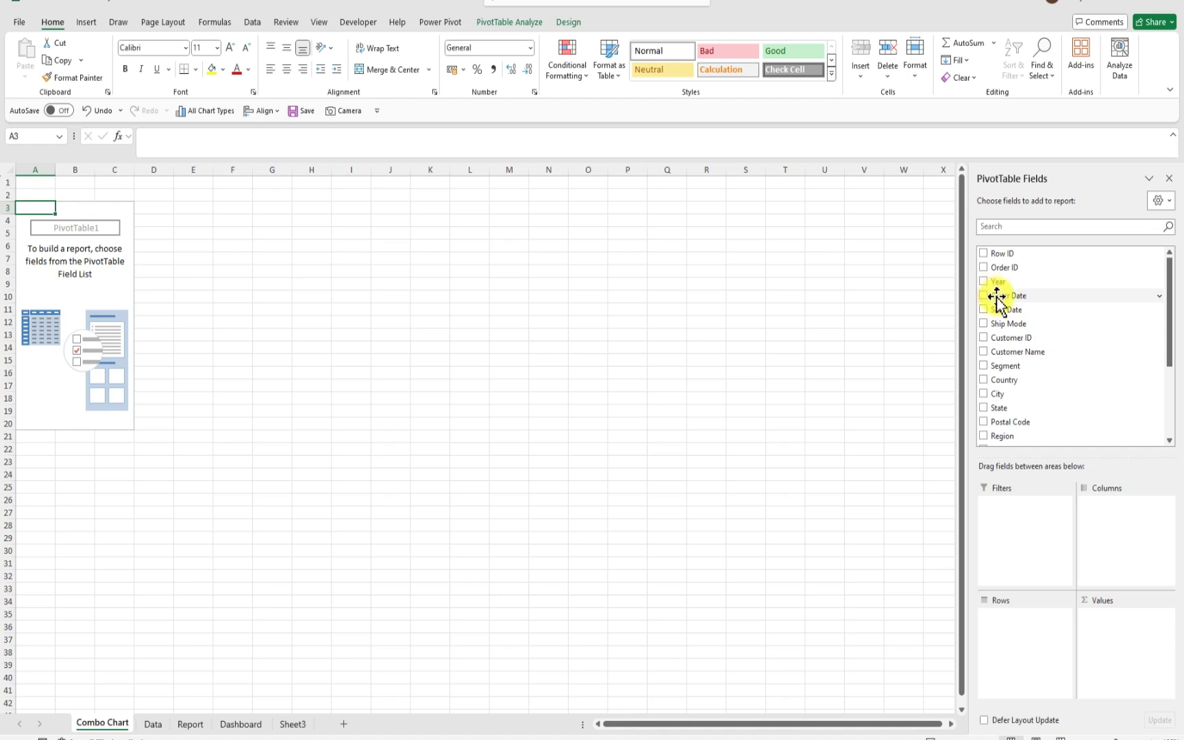
left_click_drag(1001, 296, 999, 637)
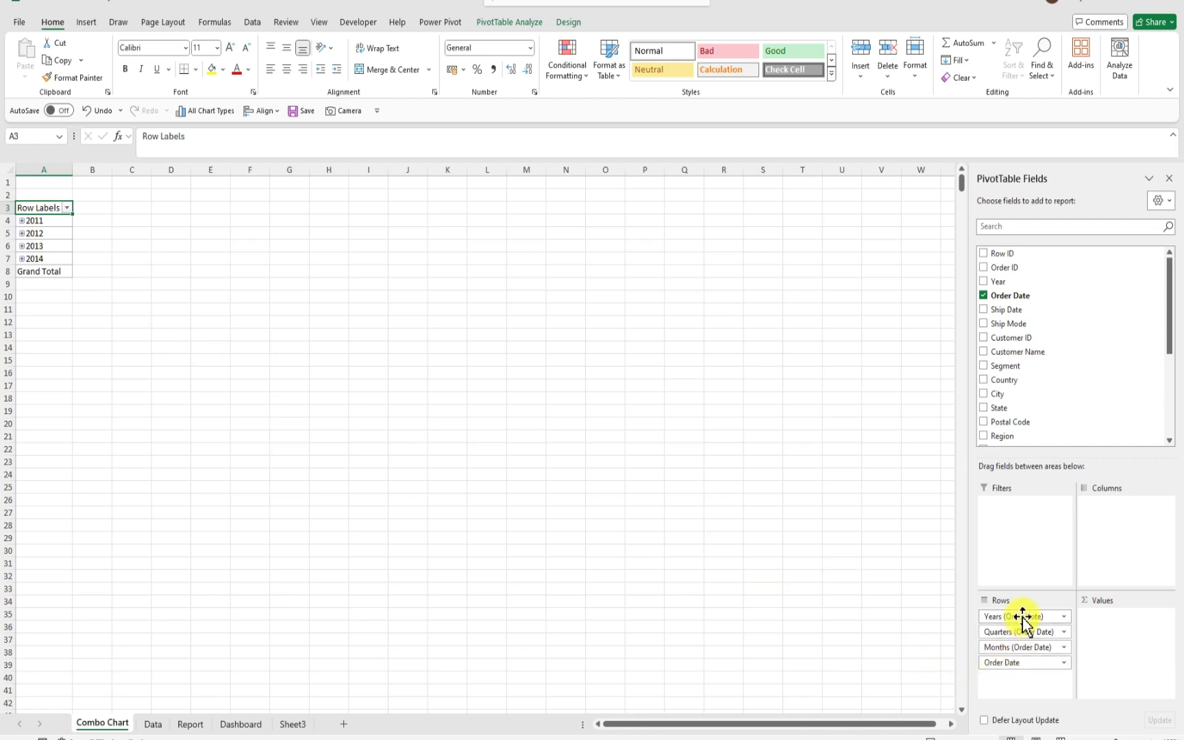
Remove the Years, Quarters and Order Date fields from the PivotTable rows, keeping only Months (Order Date)
left_click_drag(1020, 616, 636, 496)
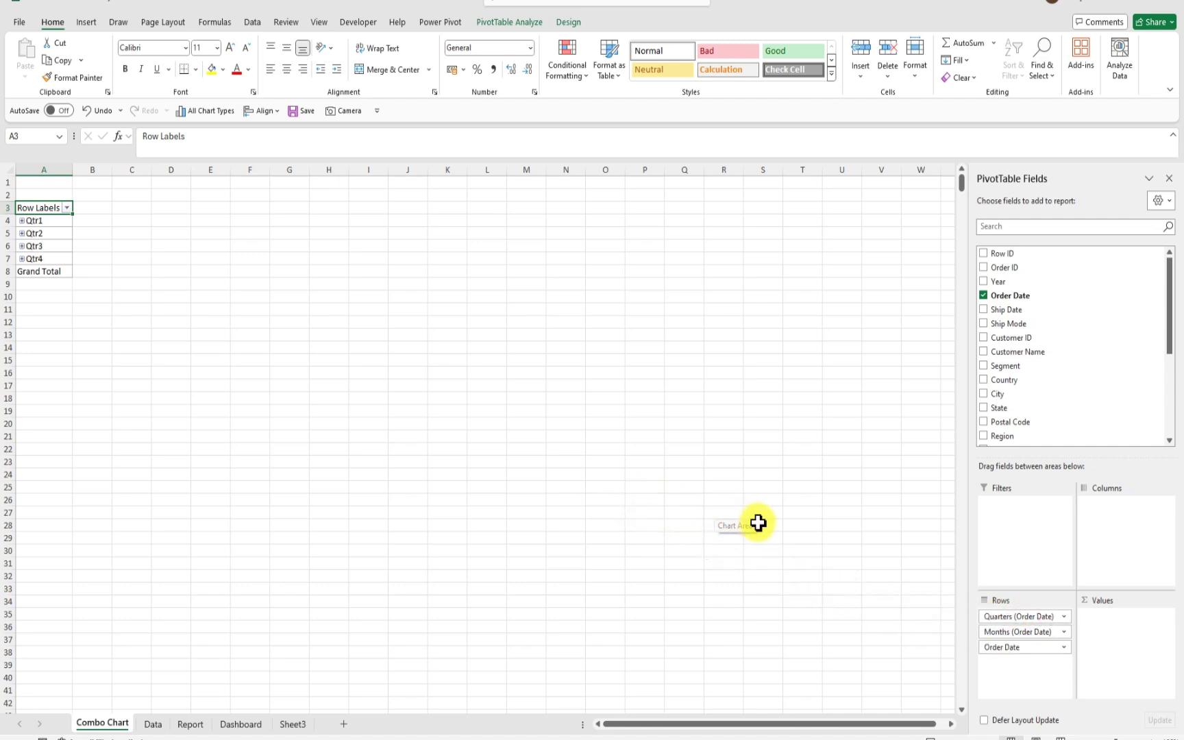
left_click_drag(1009, 616, 627, 489)
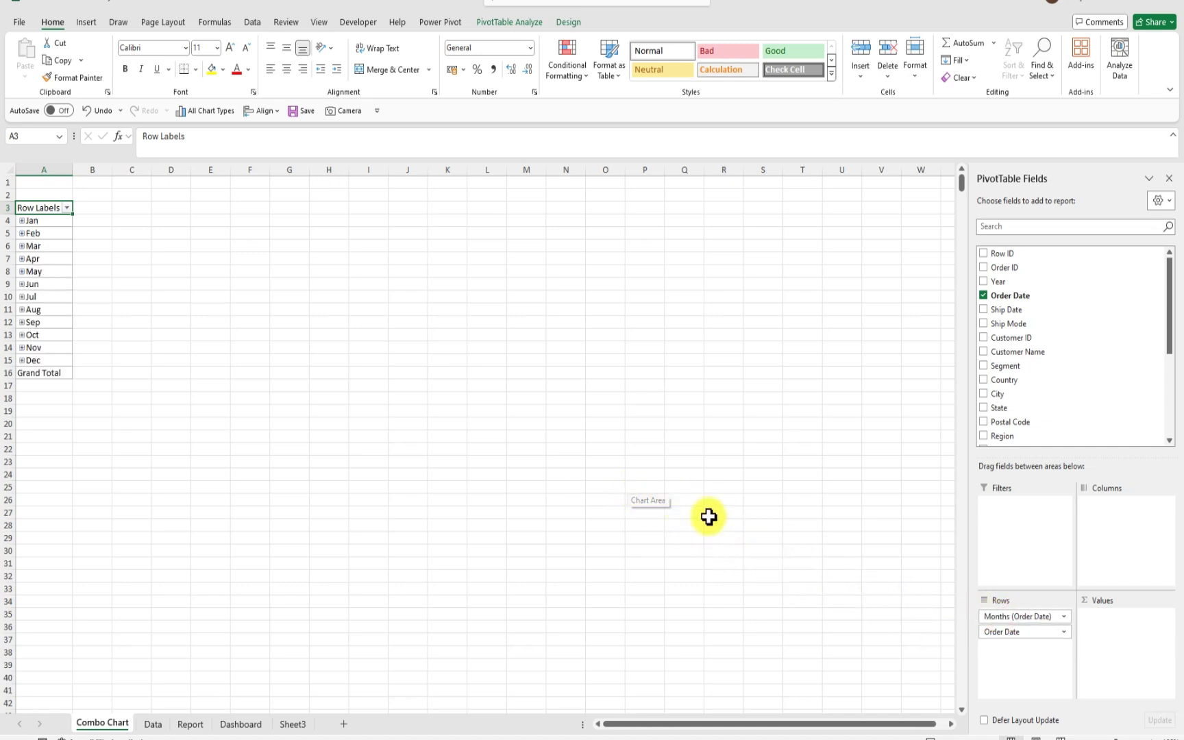
left_click_drag(1035, 630, 676, 539)
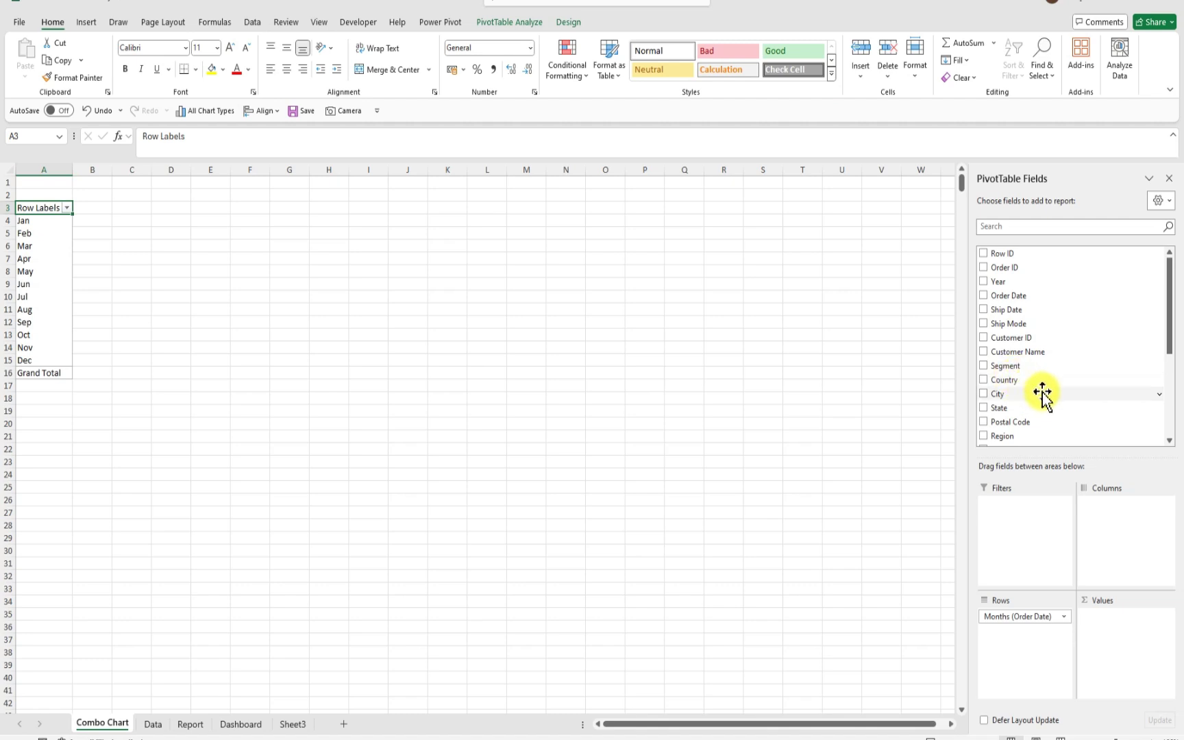
Add the Sales and Profit fields to the PivotTable values as sums
scroll(1042, 396, "down", 3)
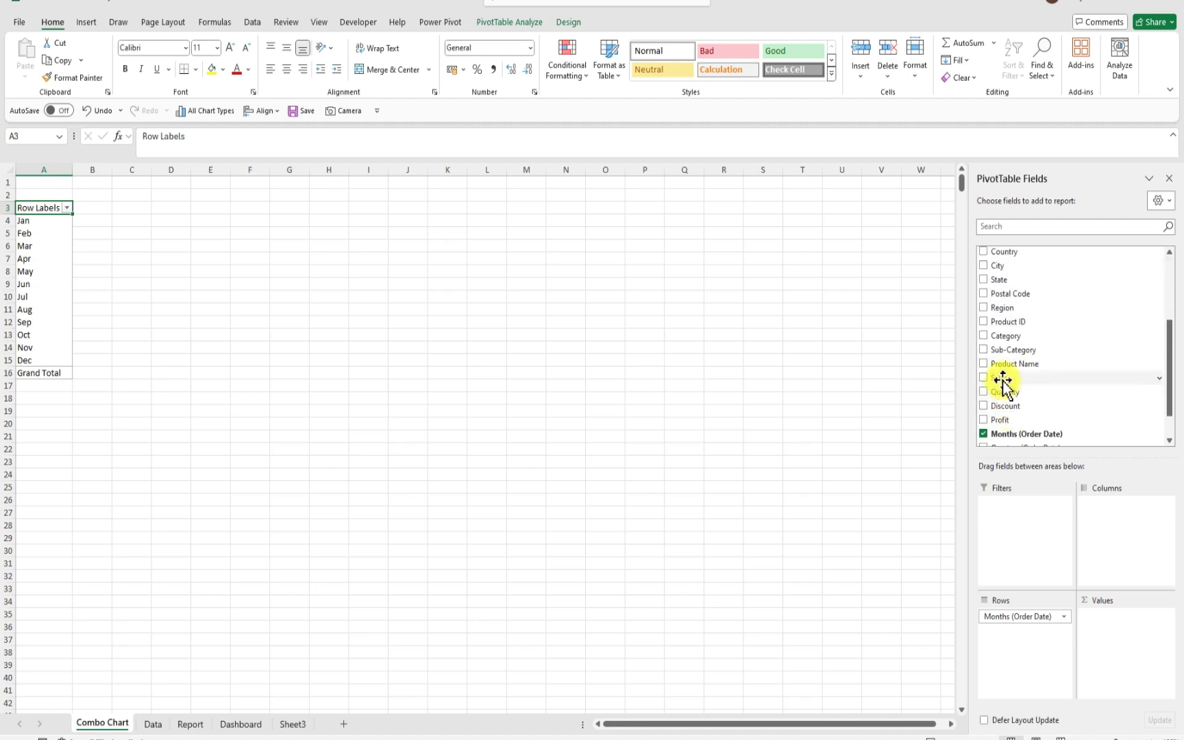
left_click_drag(1004, 381, 1098, 625)
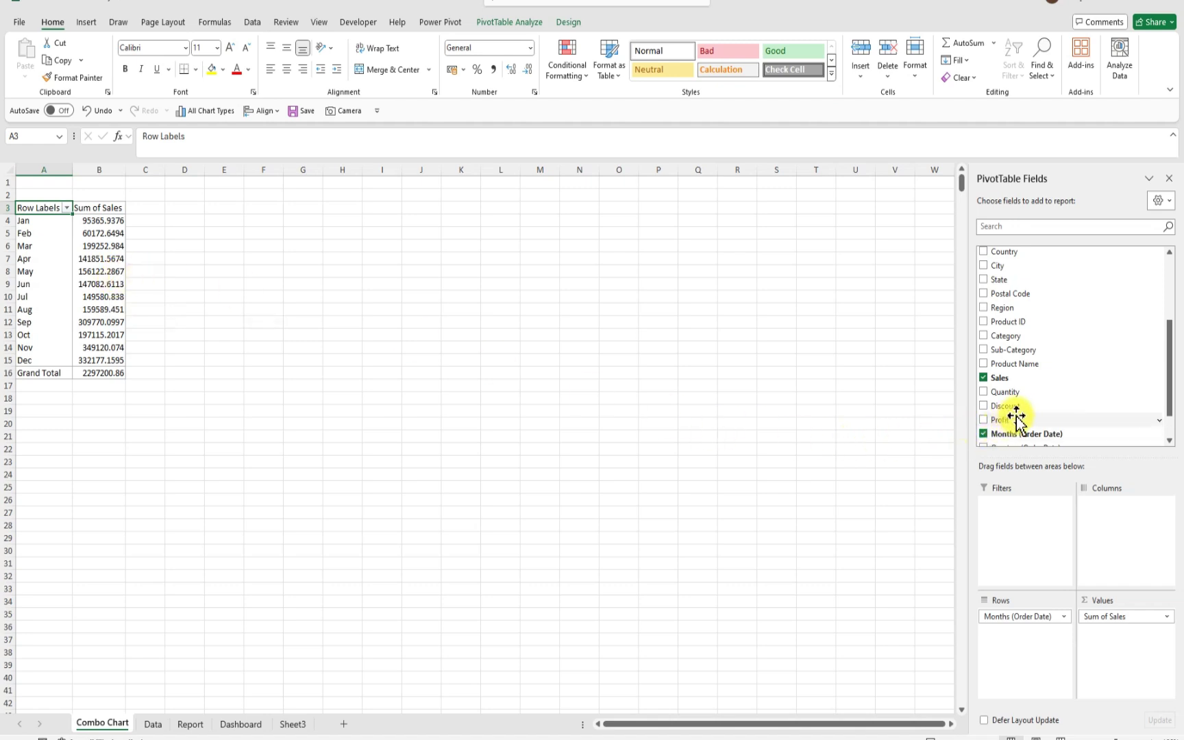
left_click_drag(1007, 420, 1105, 635)
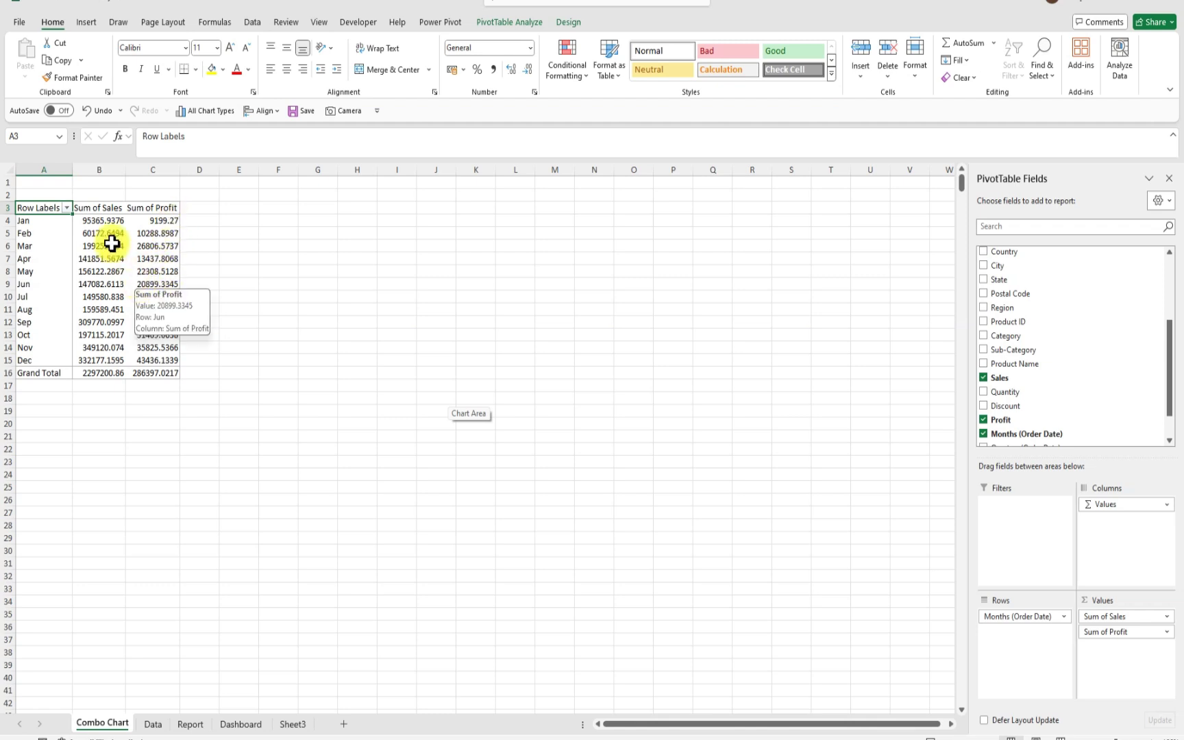
Insert a combo chart from the PivotTable with Sum of Sales as clustered columns and Sum of Profit as a line on the secondary axis
left_click(148, 245)
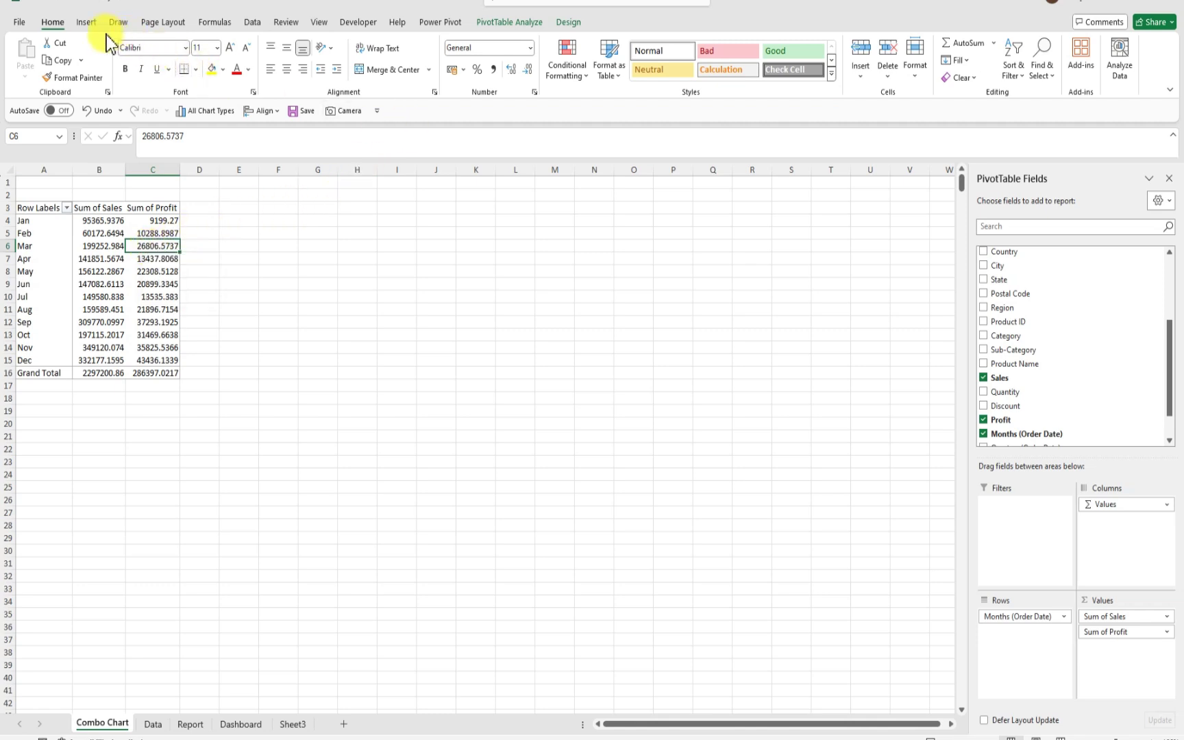
left_click(86, 23)
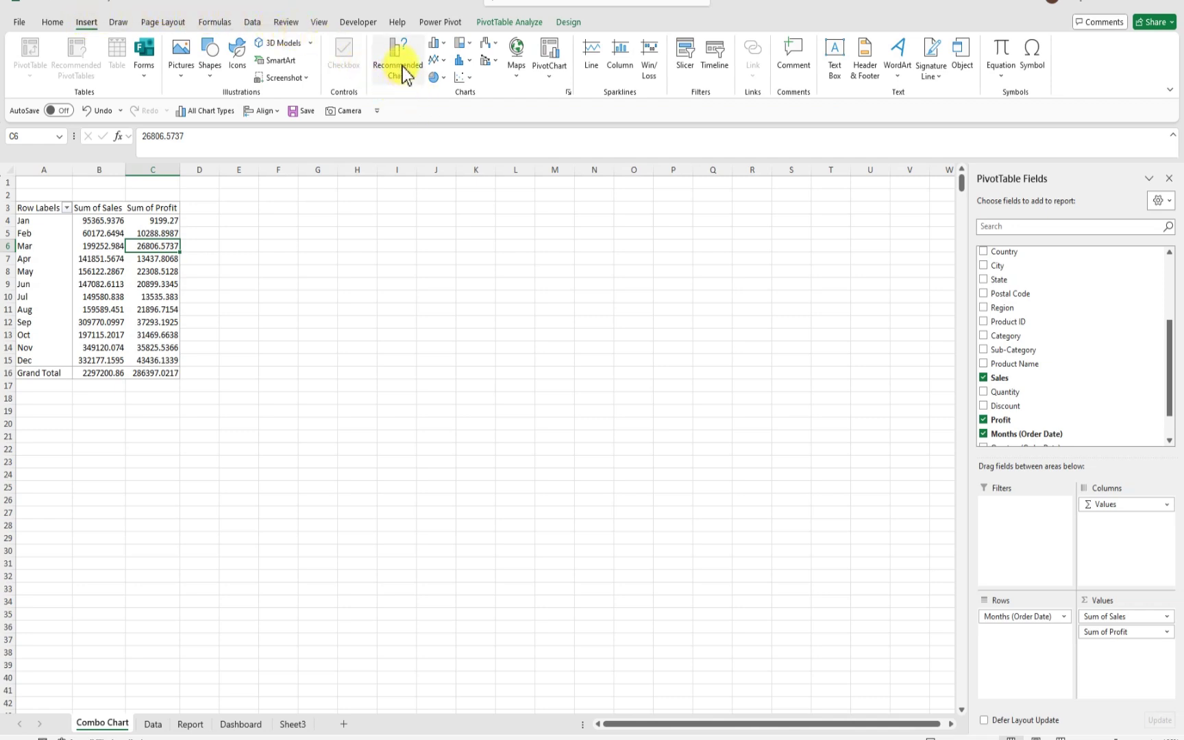
left_click(403, 71)
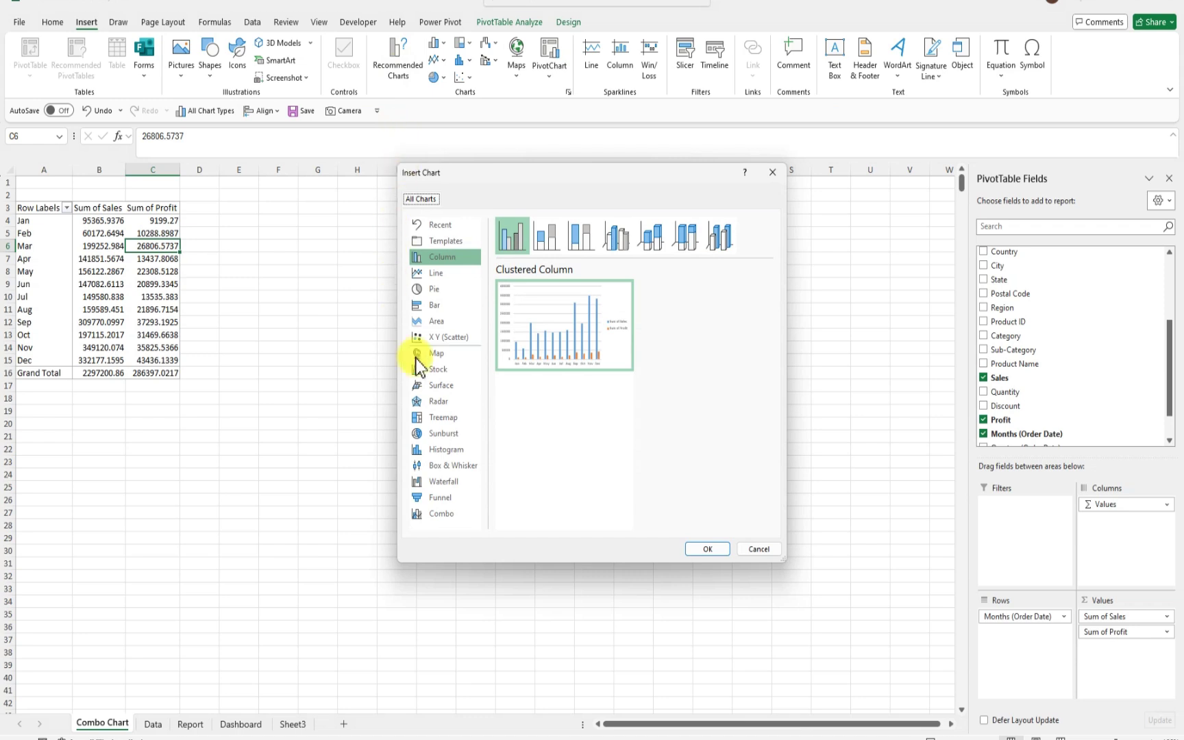
left_click(435, 514)
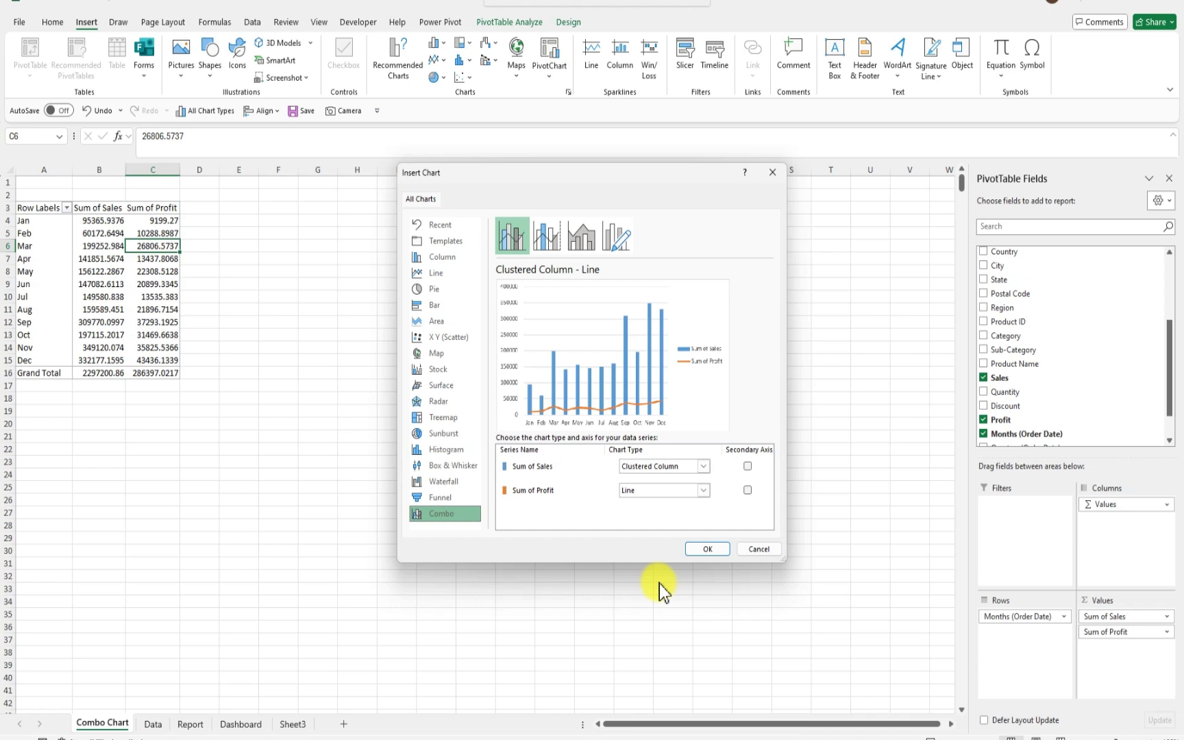
left_click(748, 491)
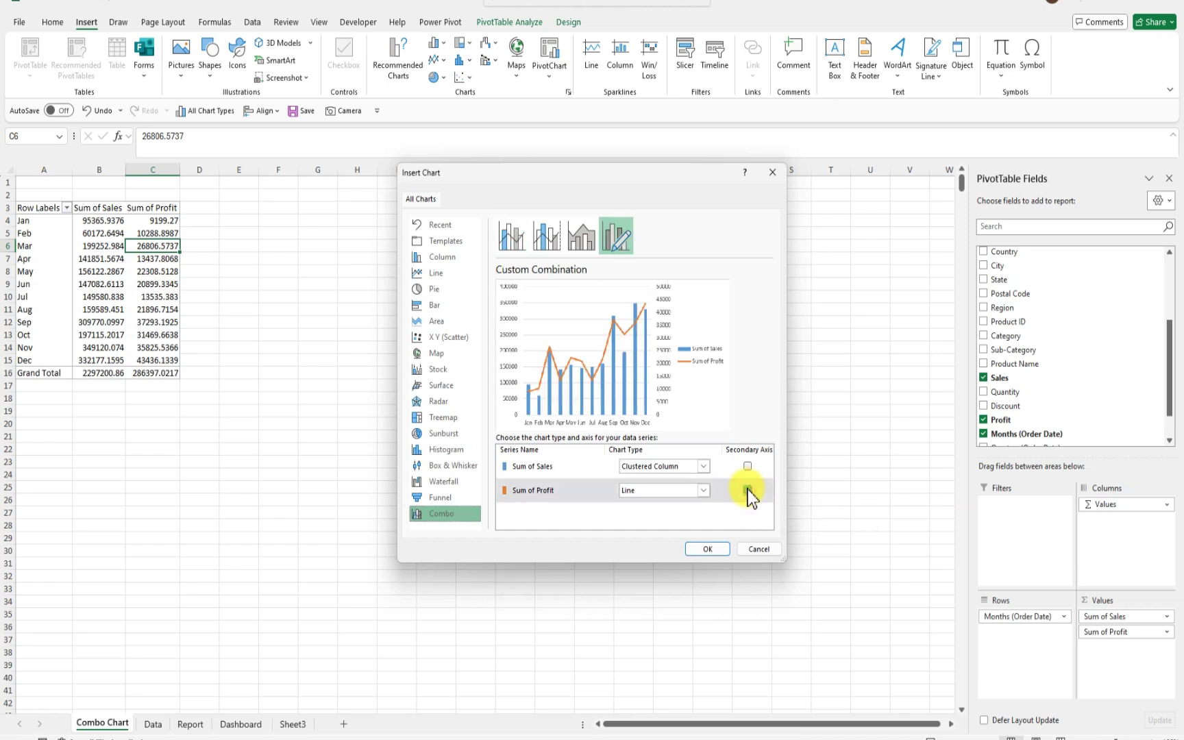
left_click(707, 549)
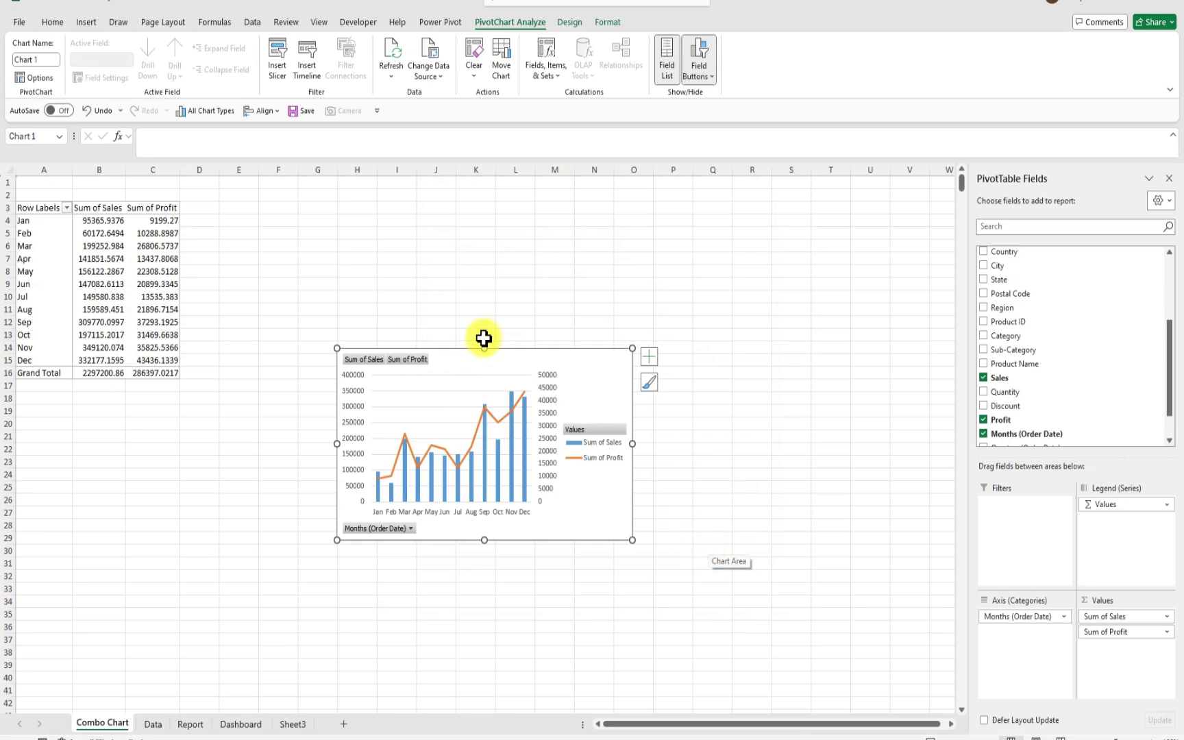
Move the combo chart beside the PivotTable, level with its header row, and hide all field buttons on the chart
left_click_drag(453, 348, 307, 204)
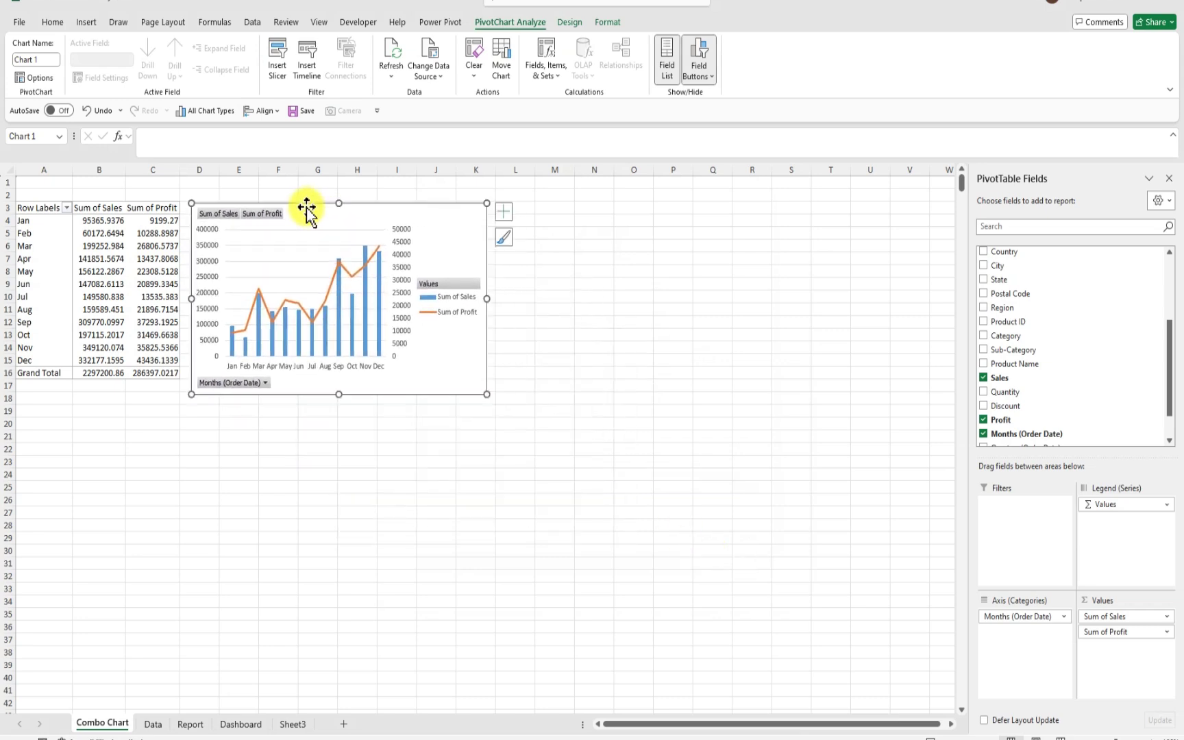
right_click(253, 215)
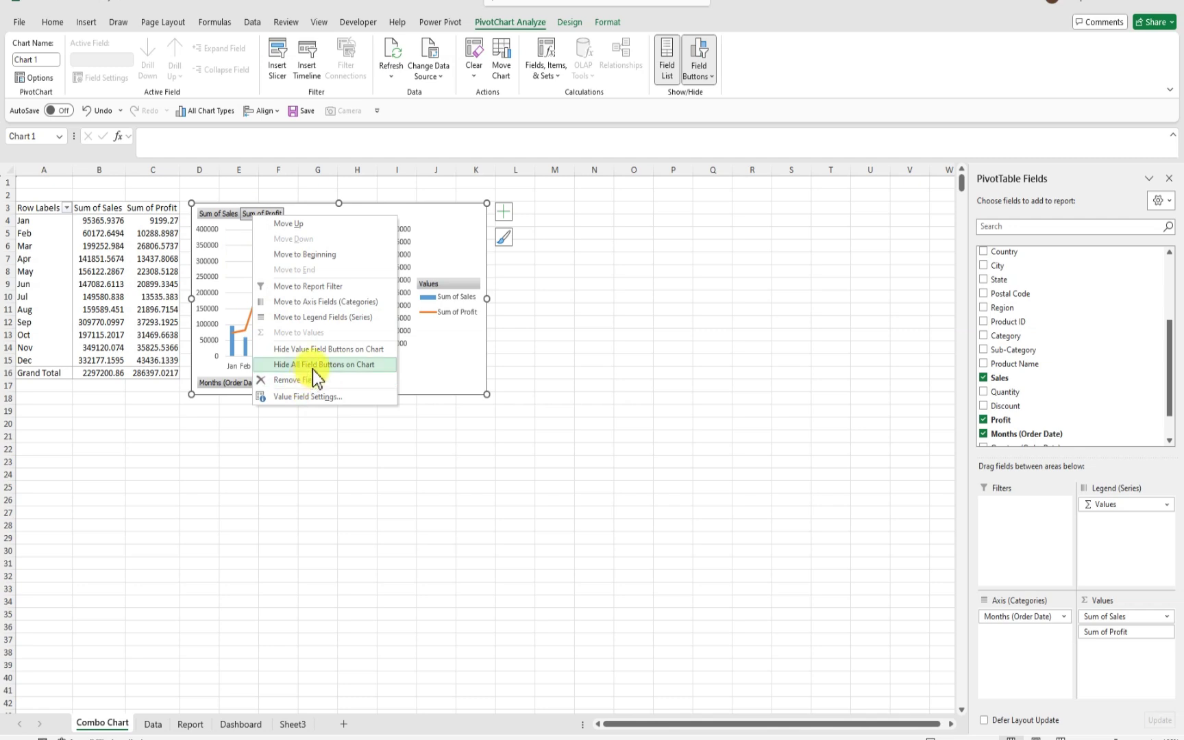
left_click(320, 364)
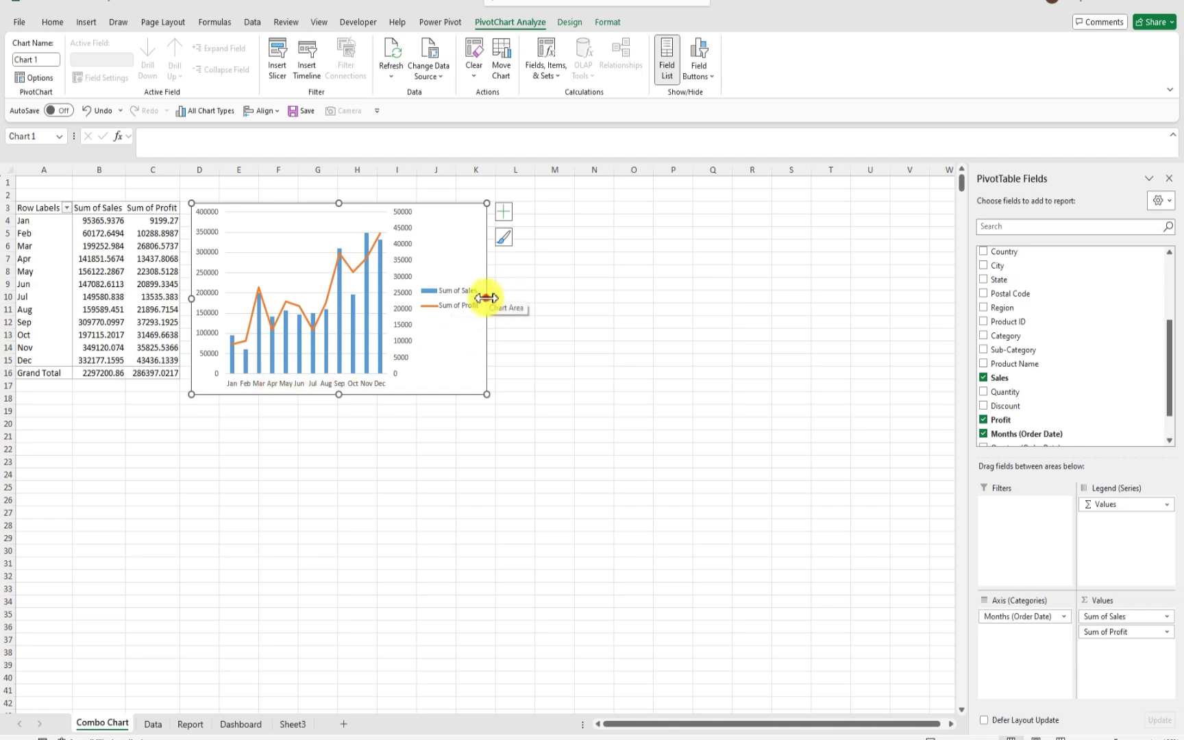
Widen the combo chart to the end of column L, try removing its secondary vertical axis, and undo the removal
left_click_drag(487, 299, 525, 298)
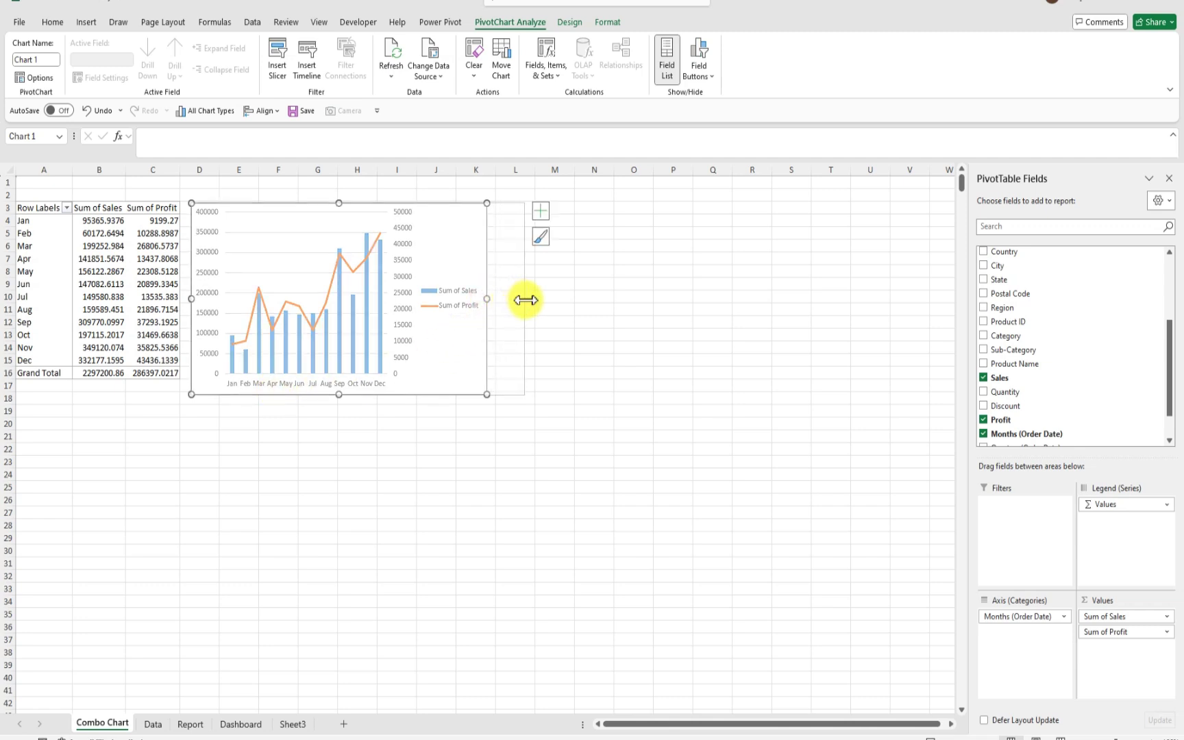
left_click(436, 265)
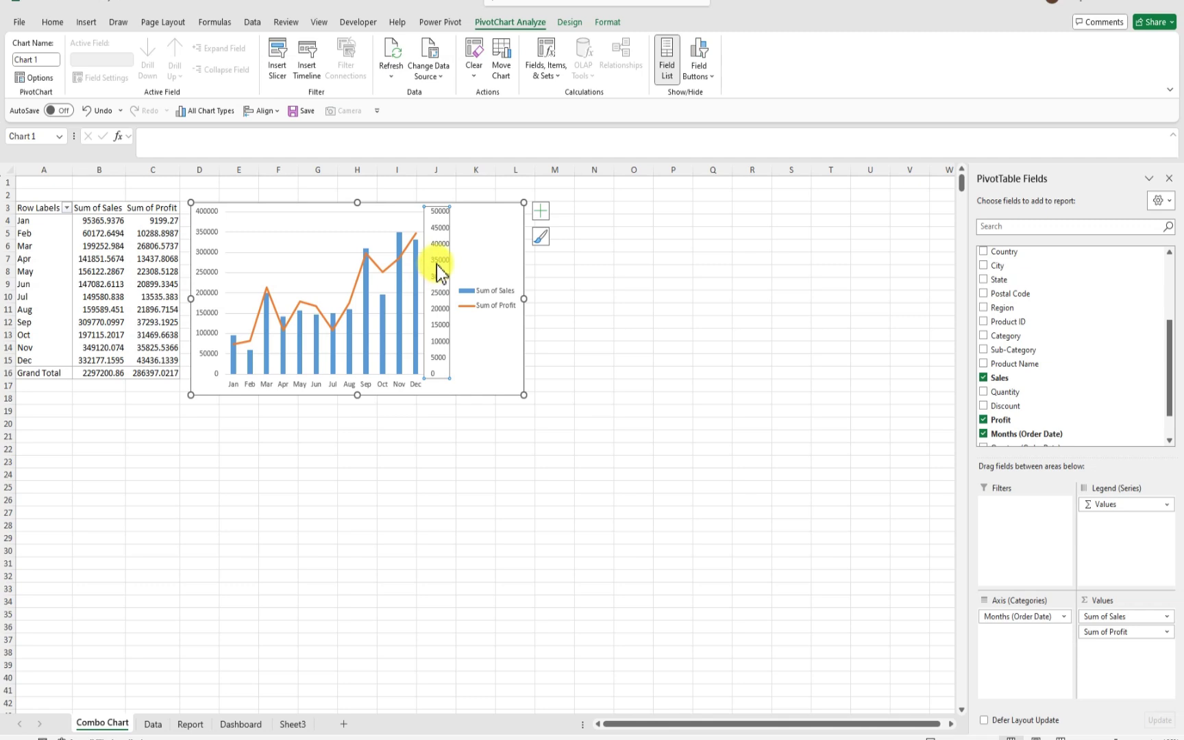
key("Delete")
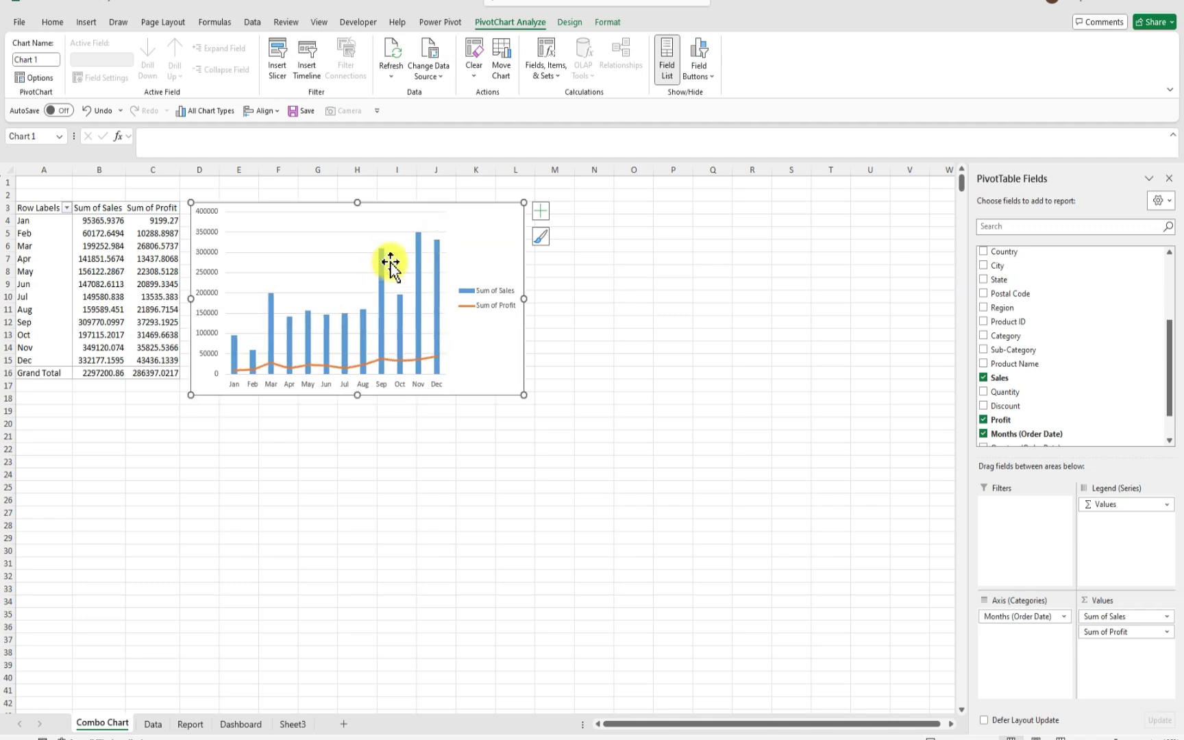
mouse_move(415, 238)
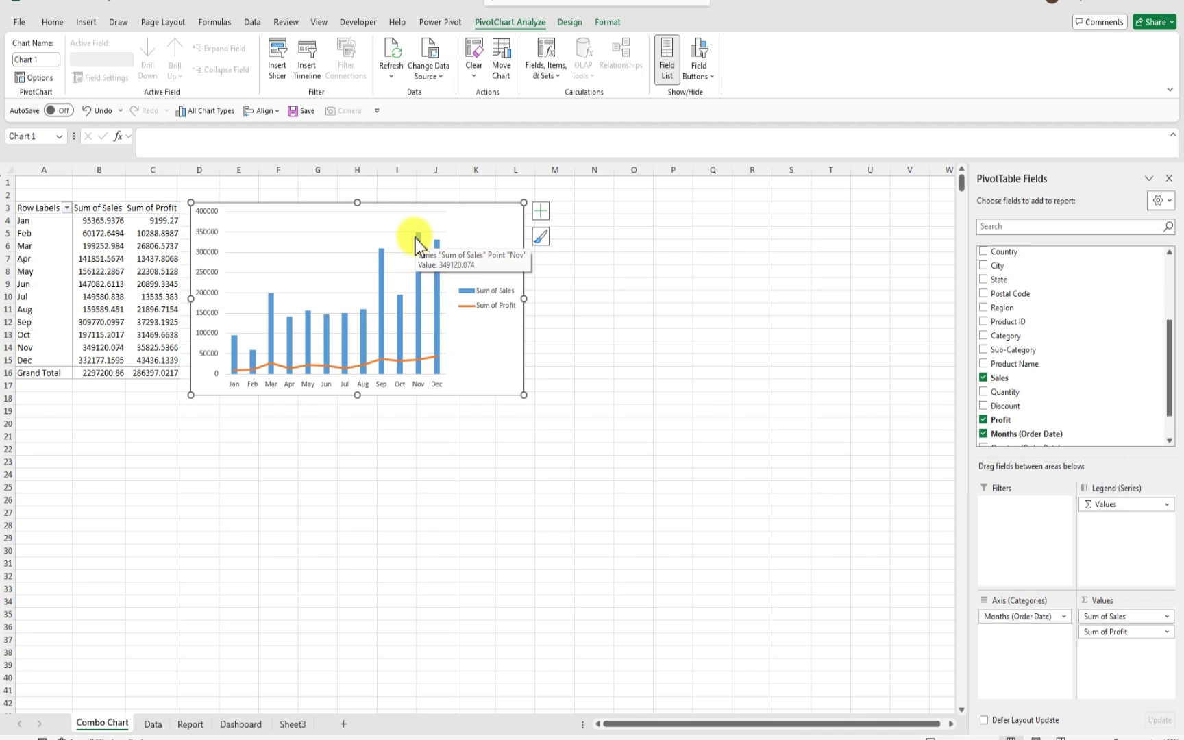
key("ctrl+z")
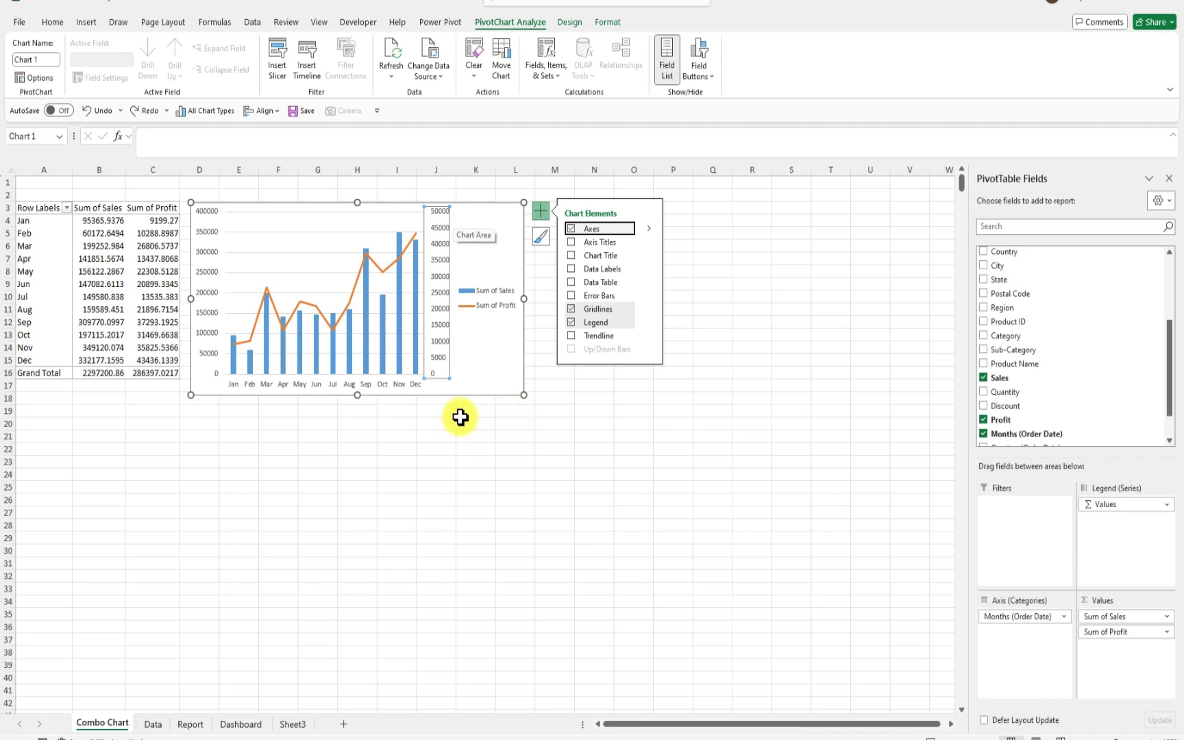
Remove the gridlines from the combo chart and deselect the chart
left_click(314, 233)
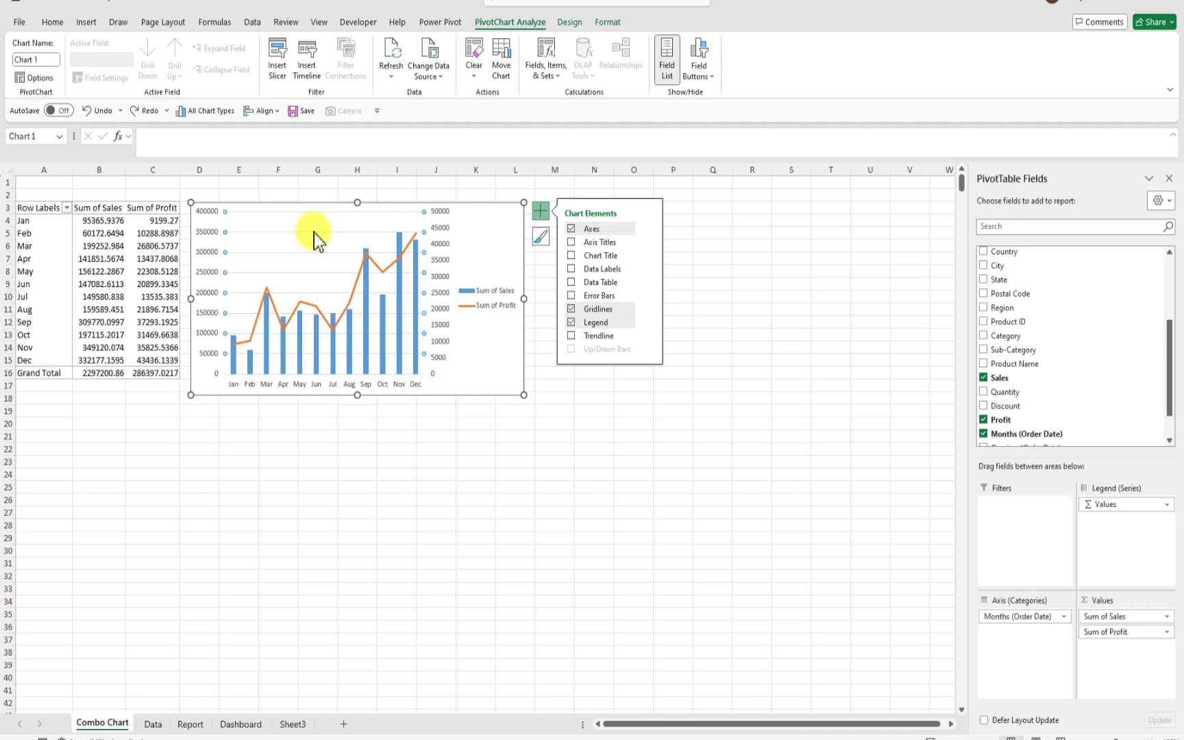
key("Delete")
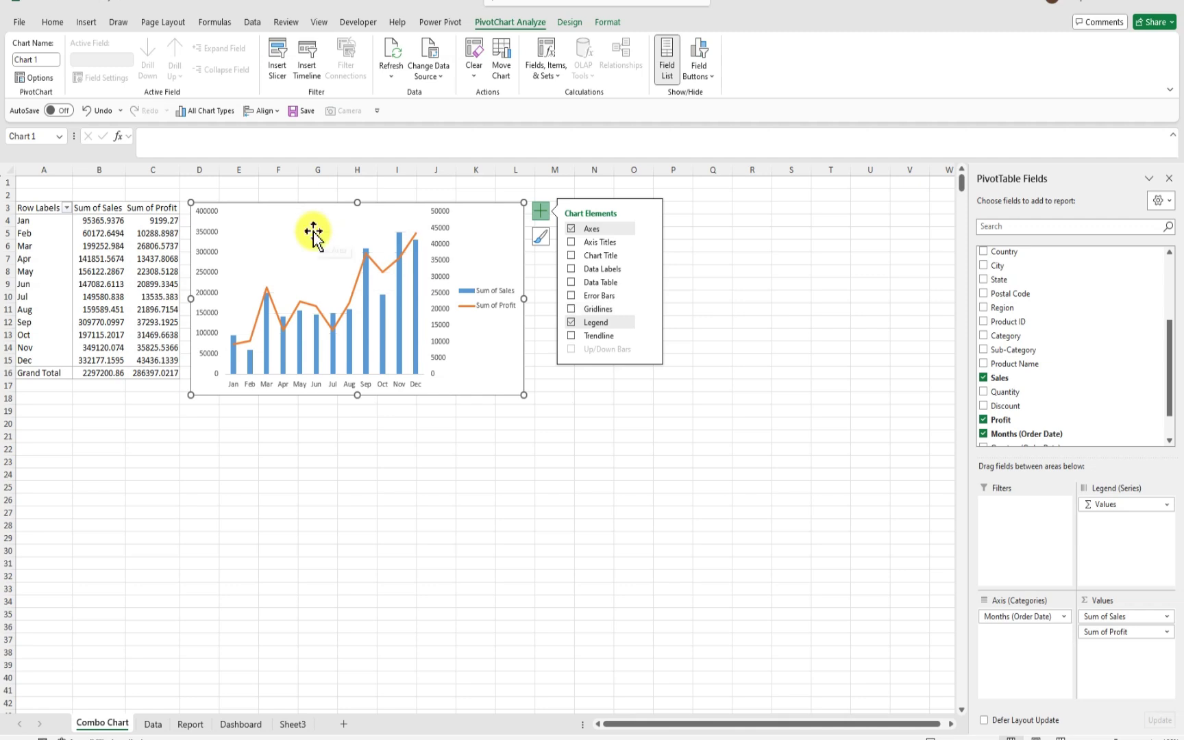
left_click(573, 402)
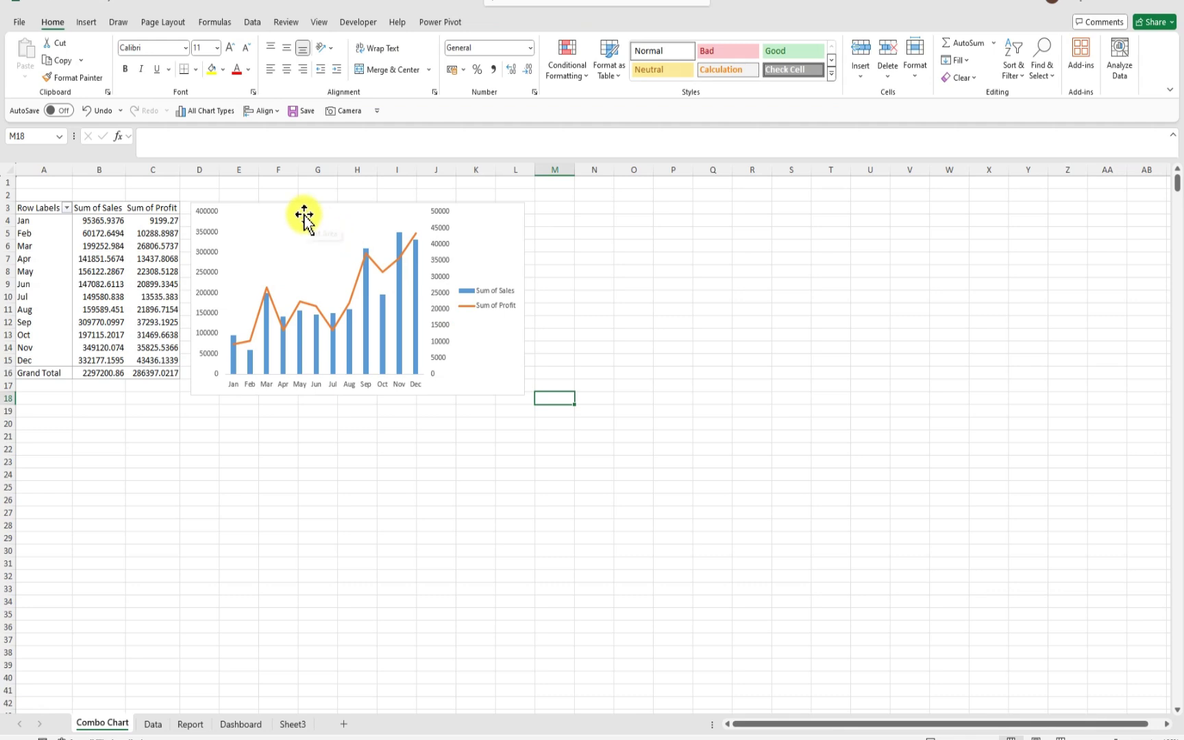
Move the combo chart closer to the PivotTable and shrink it to span about rows 3 to 16 and columns D to K
left_click_drag(300, 209, 292, 208)
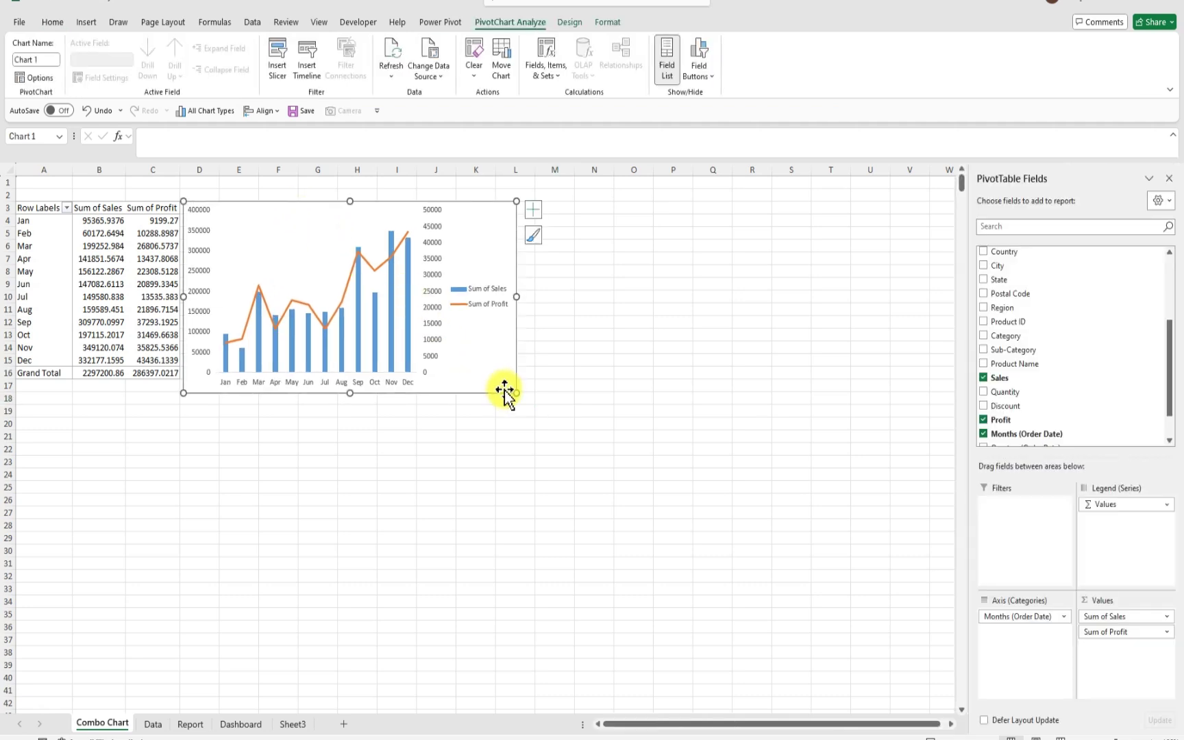
left_click_drag(516, 393, 469, 378)
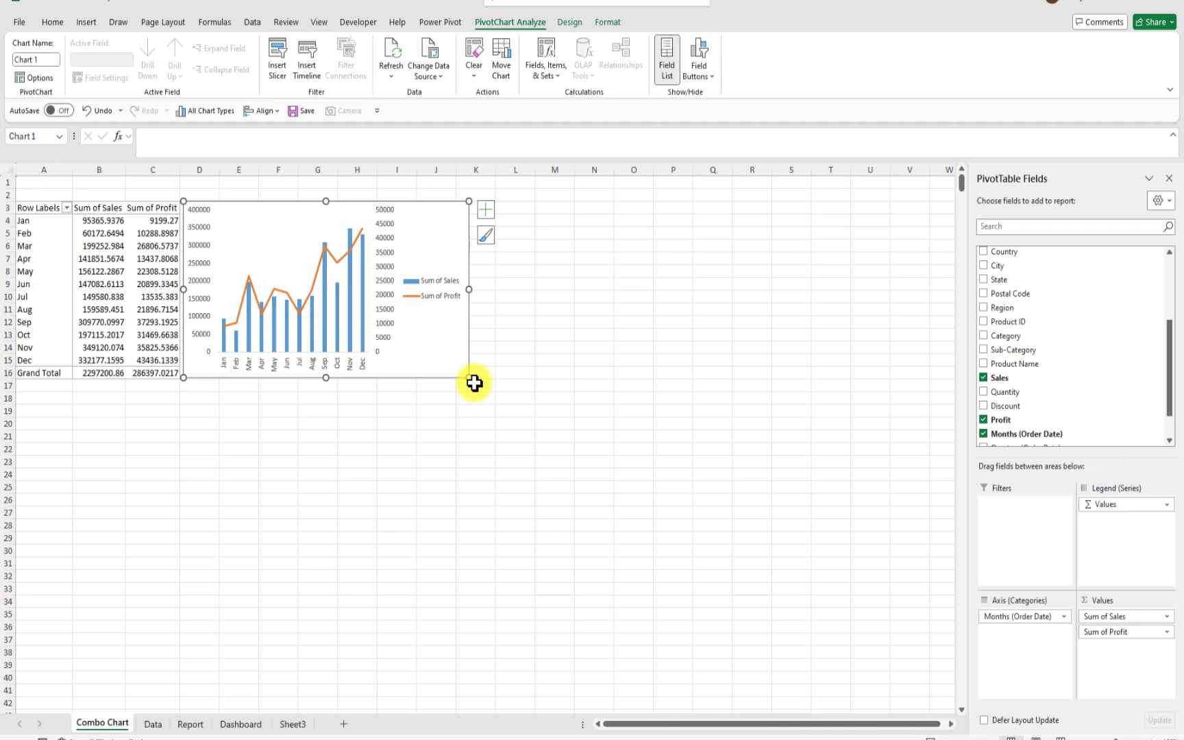
left_click(275, 211)
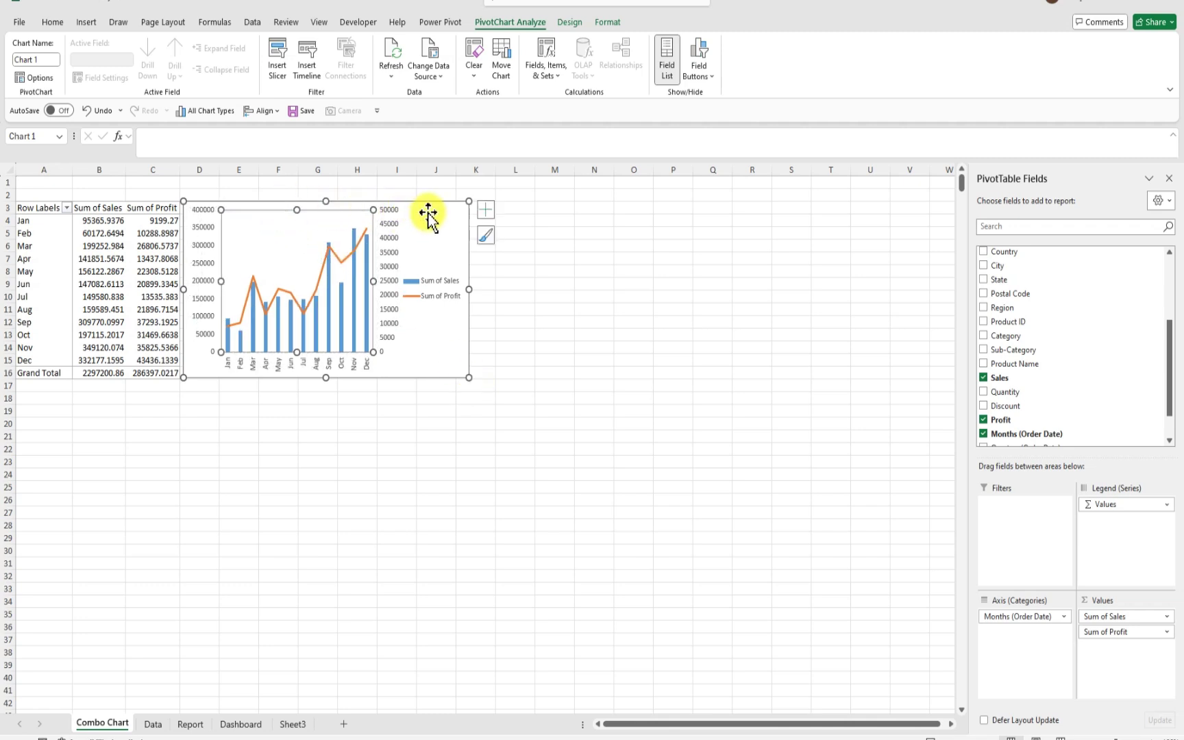
left_click_drag(430, 210, 433, 213)
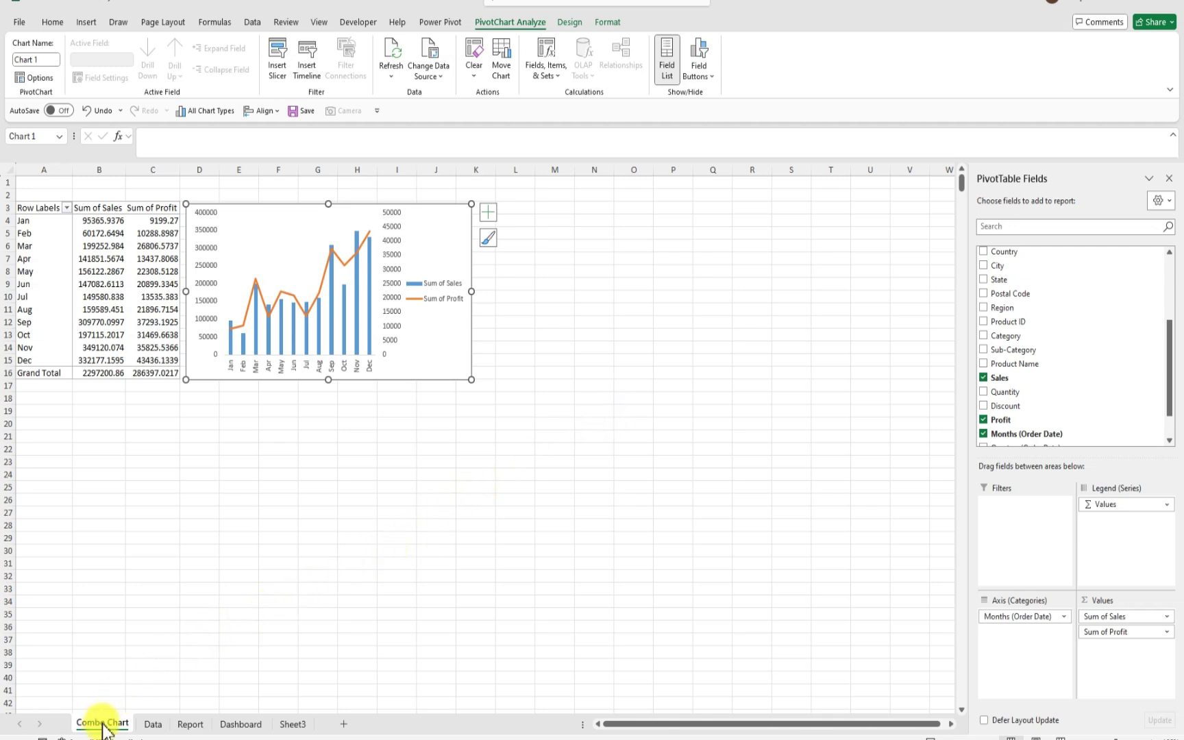
Reorder the Combo Chart sheet to follow Dashboard and delete the empty Sheet3
mouse_move(101, 726)
left_mouse_down()
mouse_move(328, 726)
mouse_move(275, 727)
left_mouse_up()
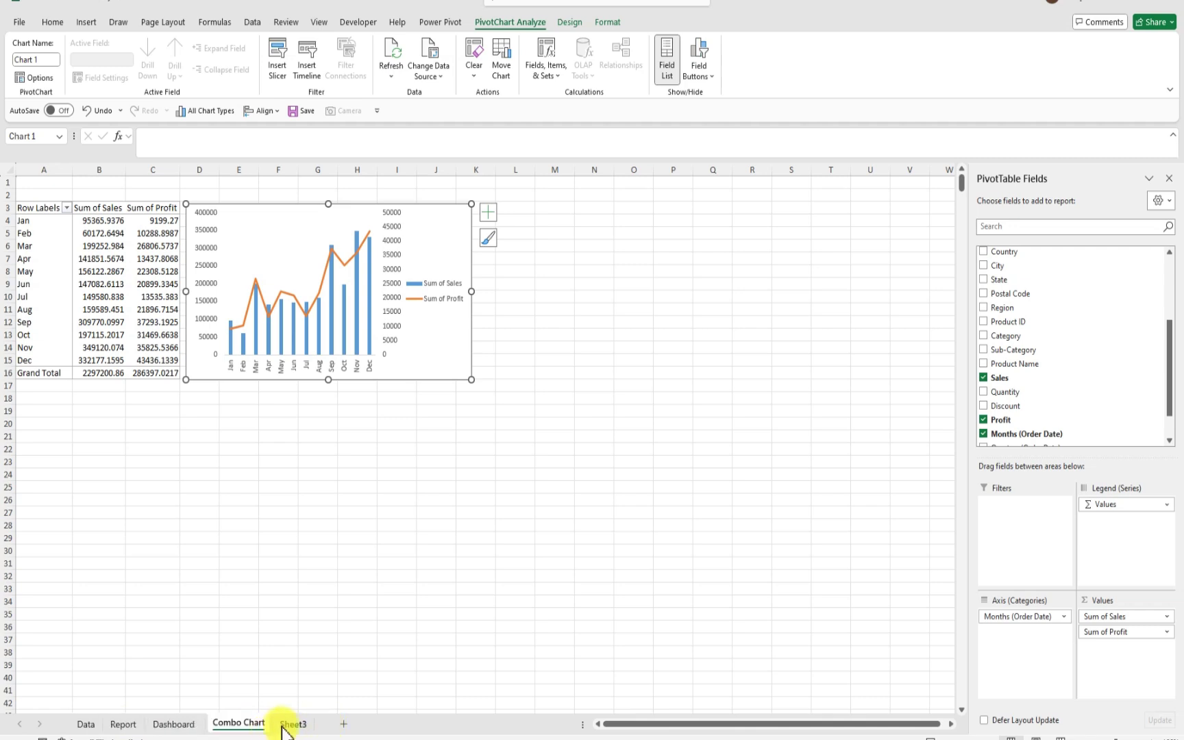
left_click(296, 725)
right_click(296, 726)
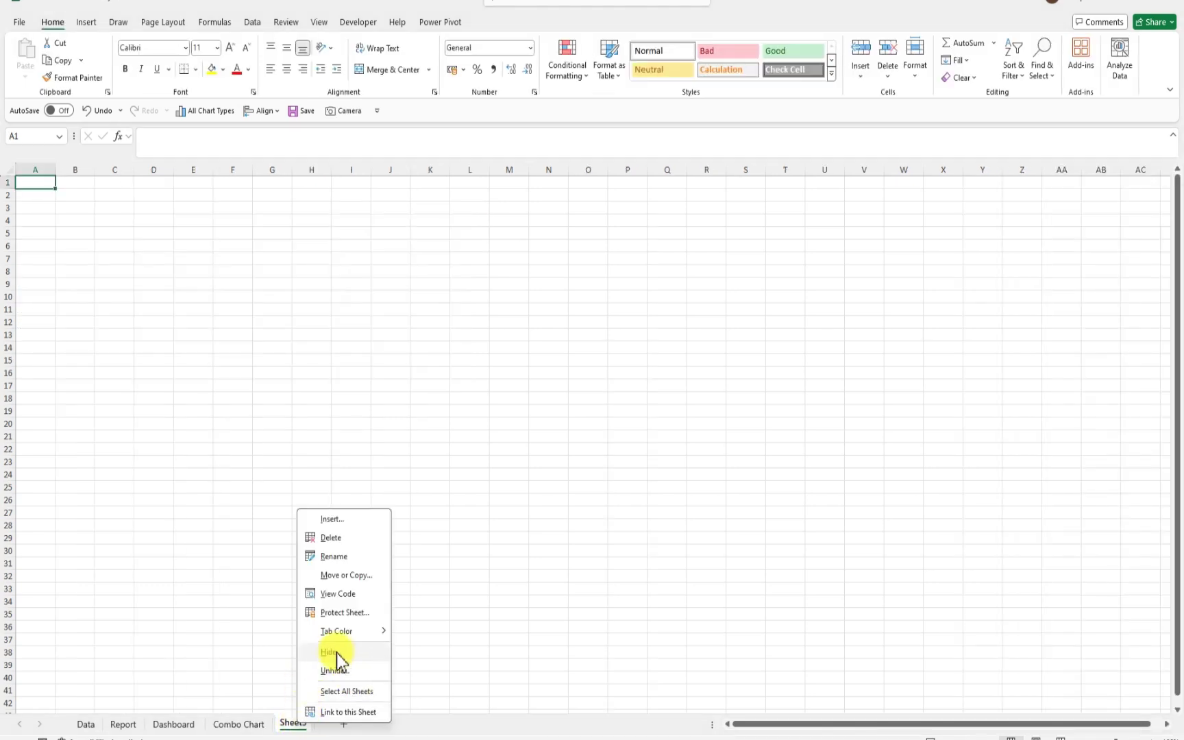
left_click(335, 538)
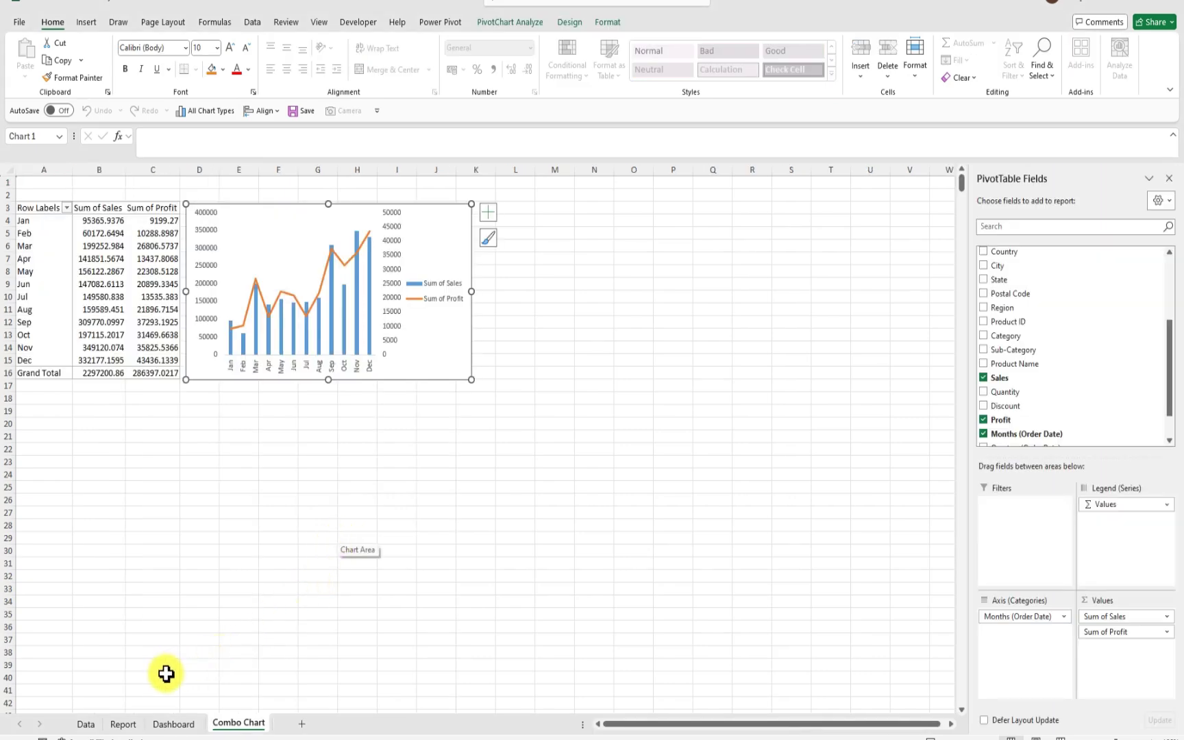
Create a second PivotTable from the Data table on a new worksheet
left_click(86, 724)
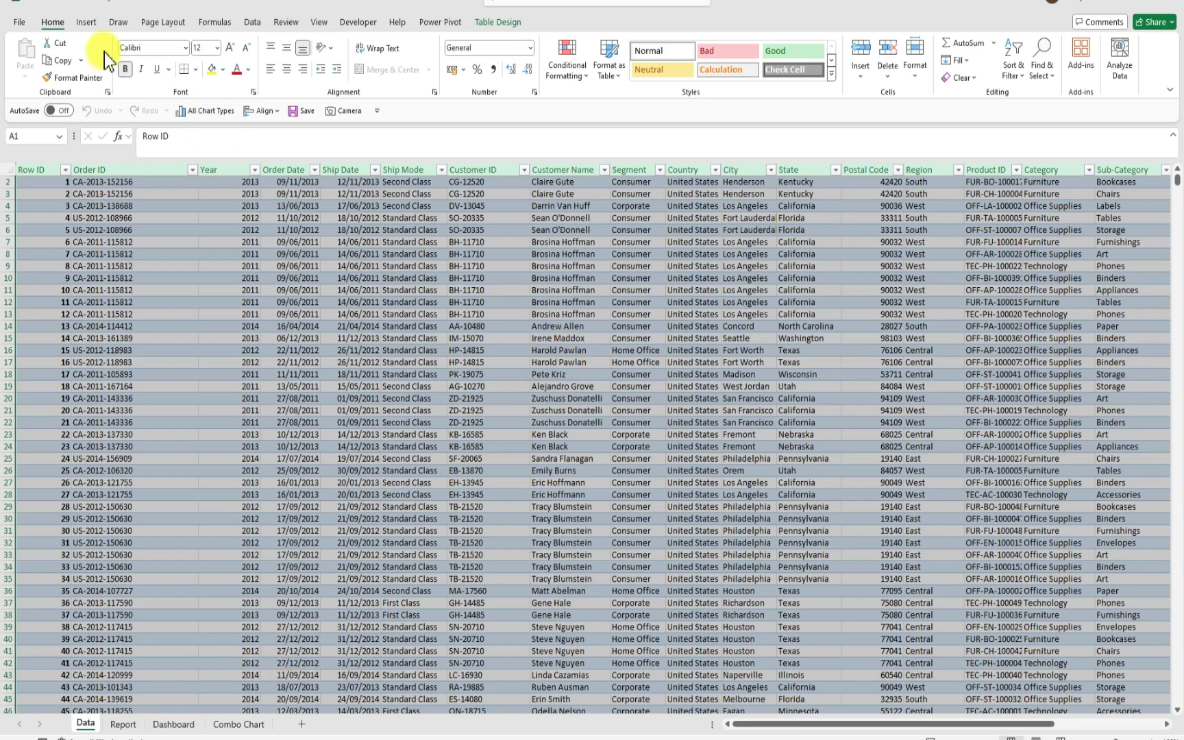
left_click(87, 23)
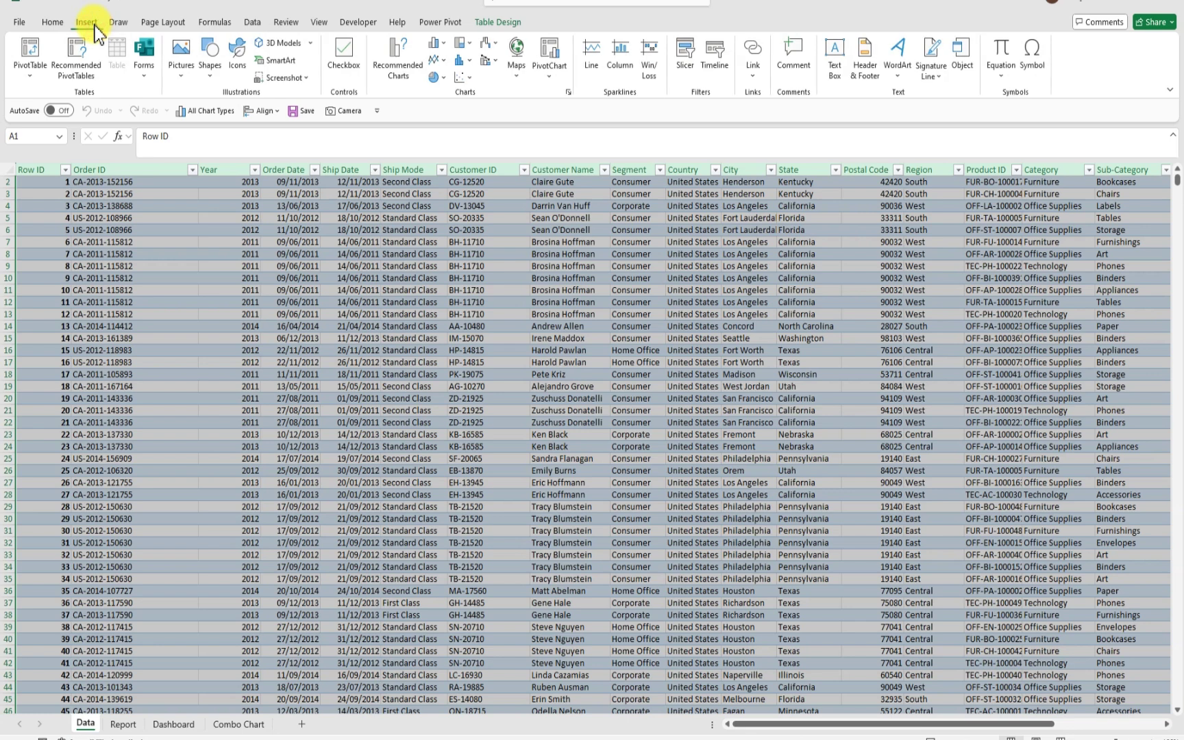
left_click(35, 58)
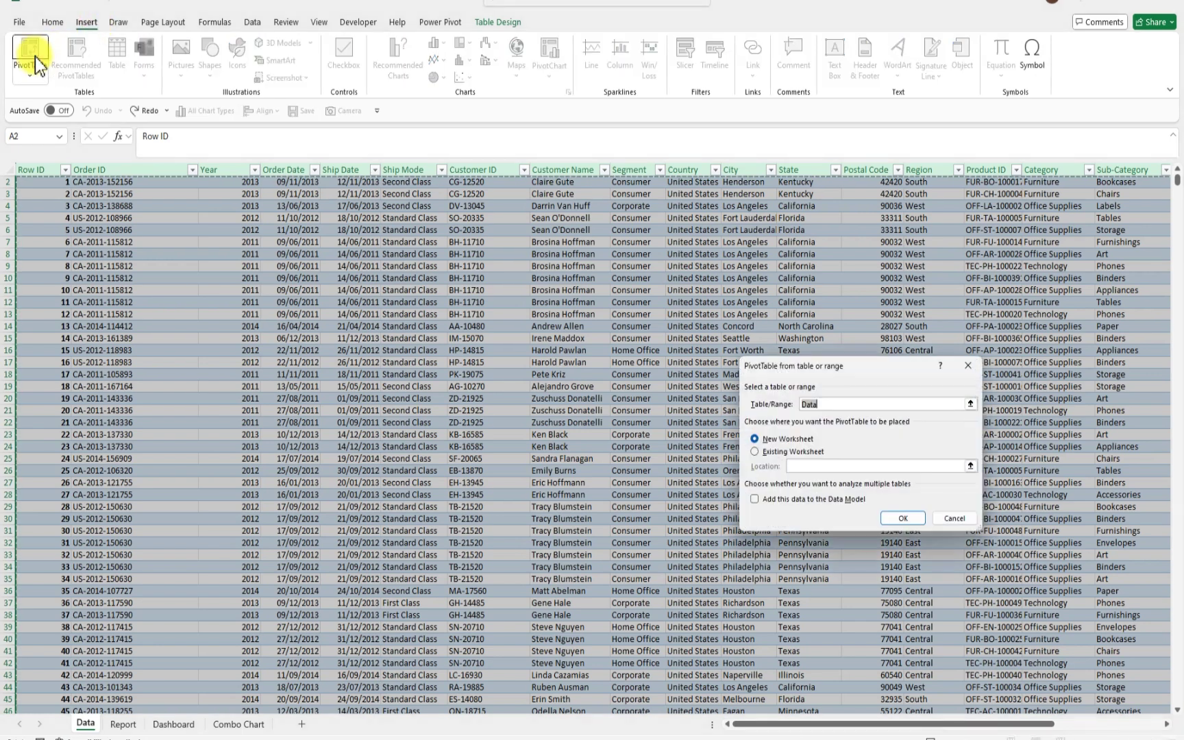
left_click(904, 518)
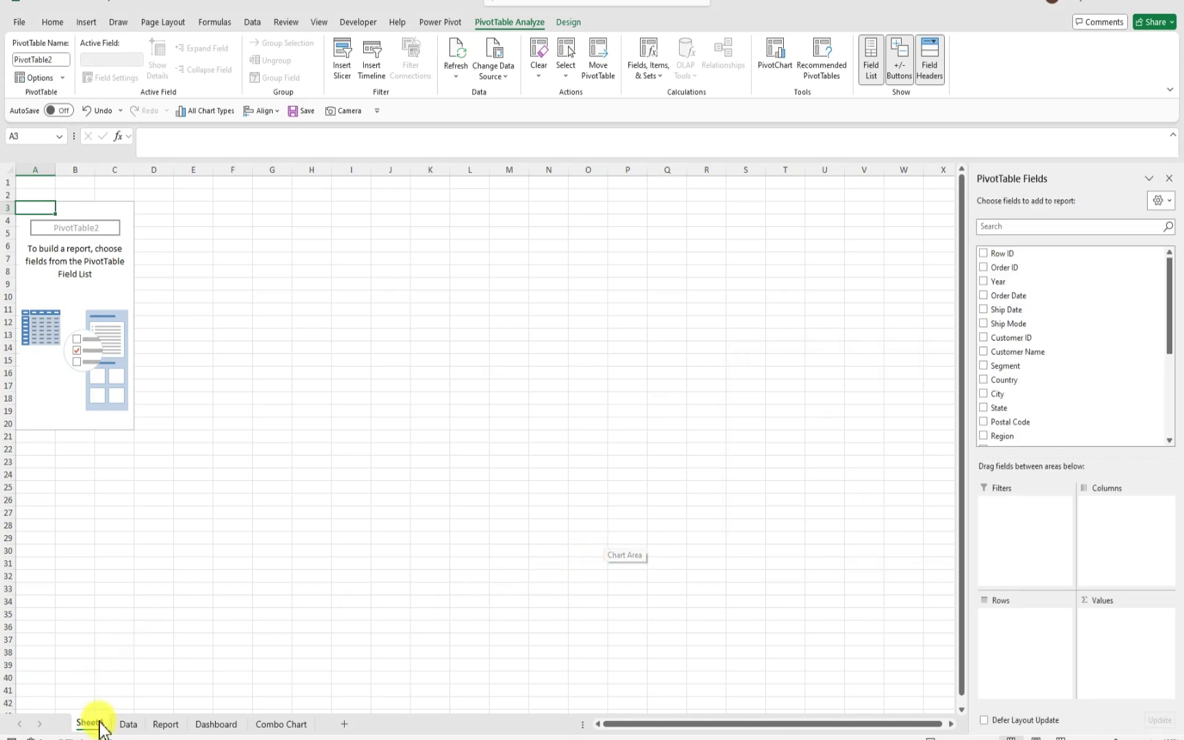
Move the new PivotTable sheet after Combo Chart and try to rename it as "Waterfall chart"
left_click_drag(93, 723, 318, 730)
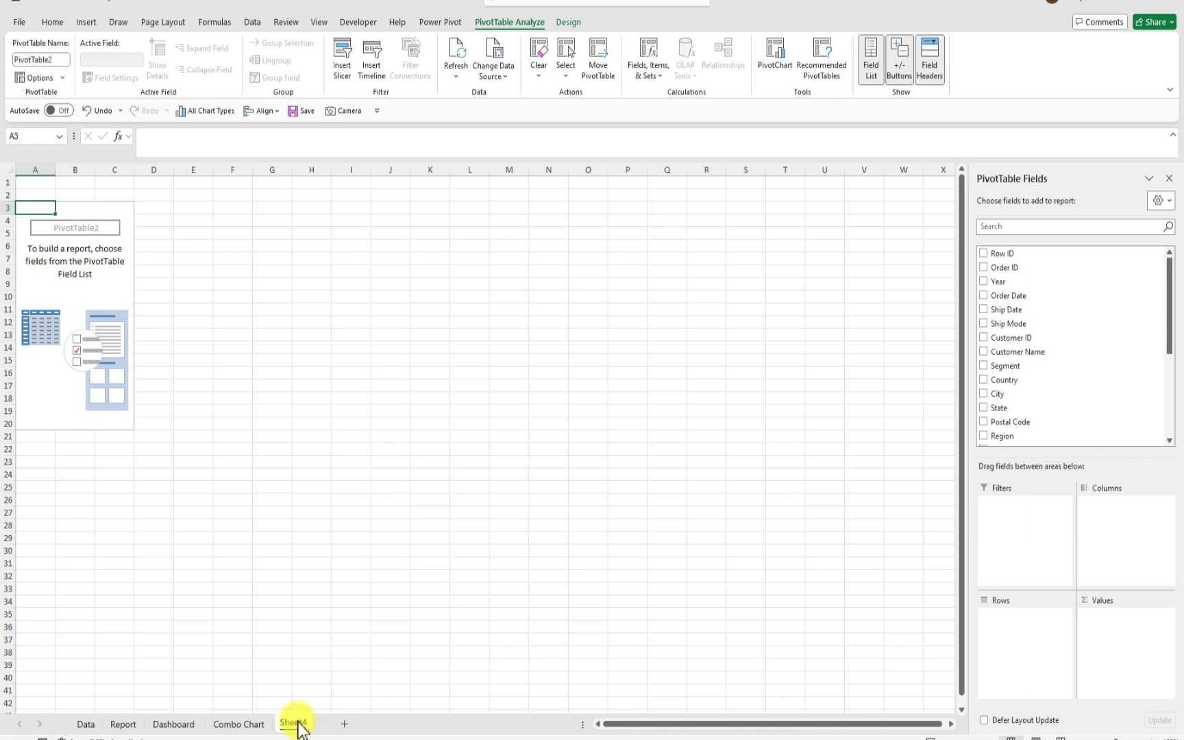
double_click(298, 723)
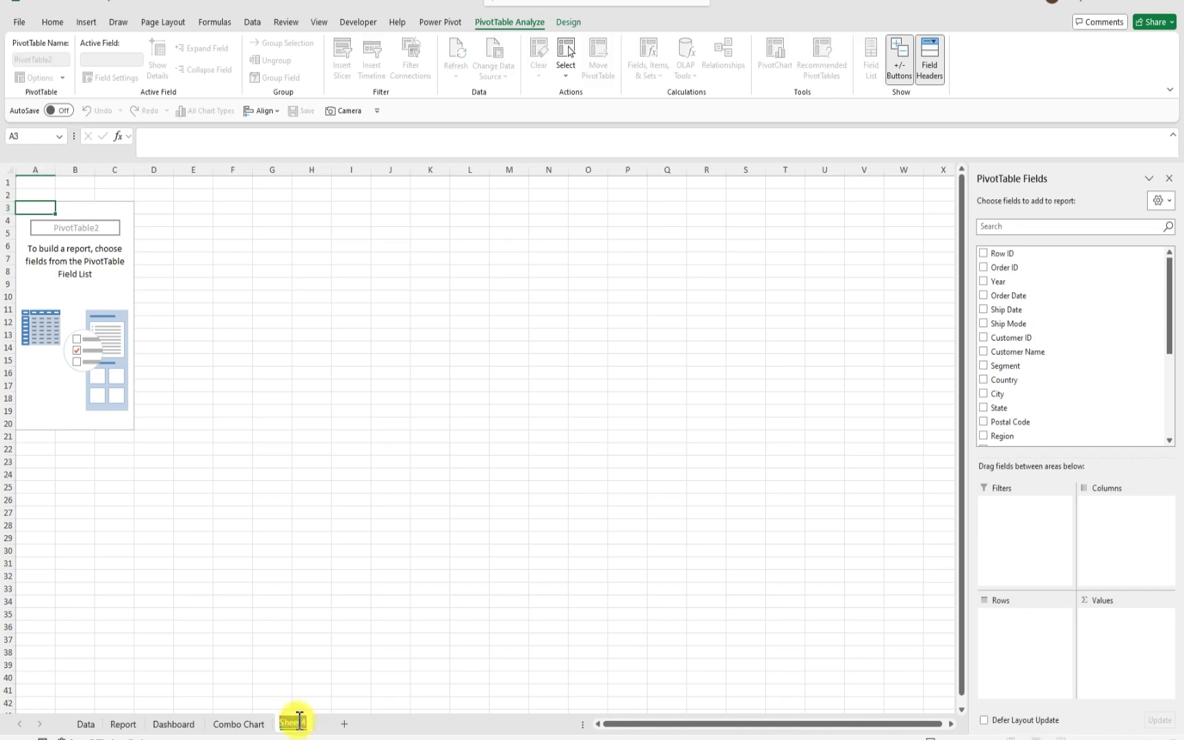
key("BackSpace")
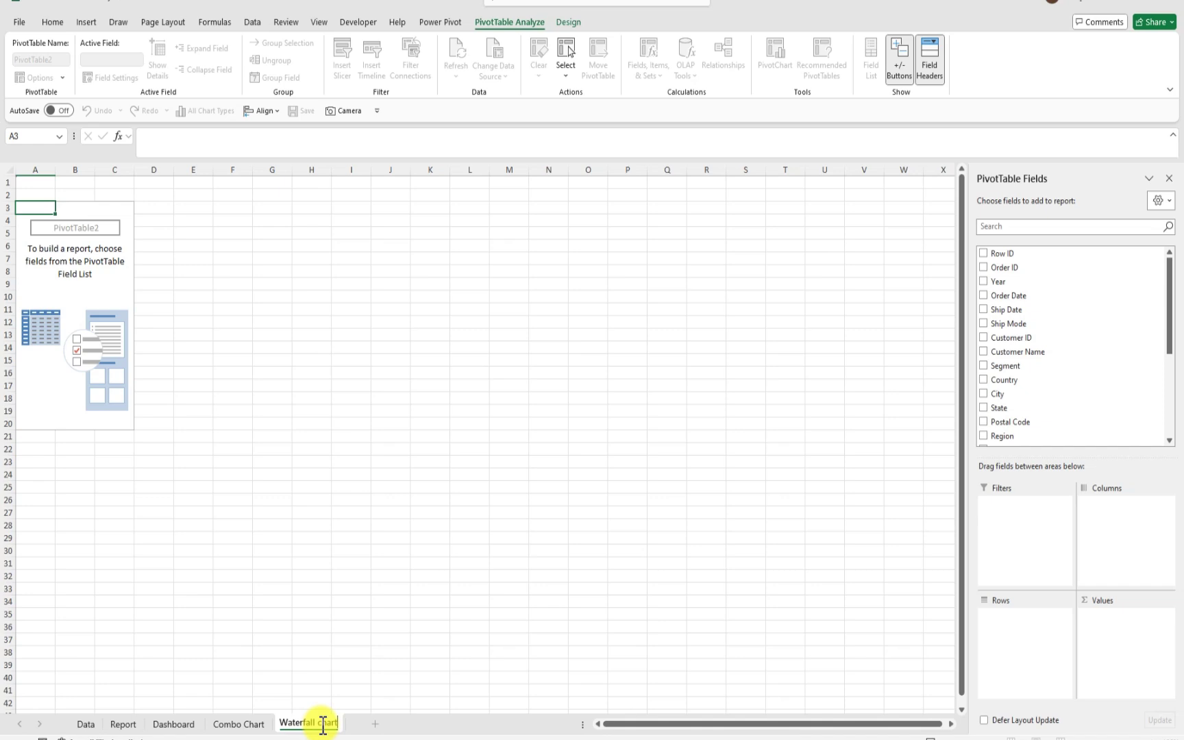
key("Return")
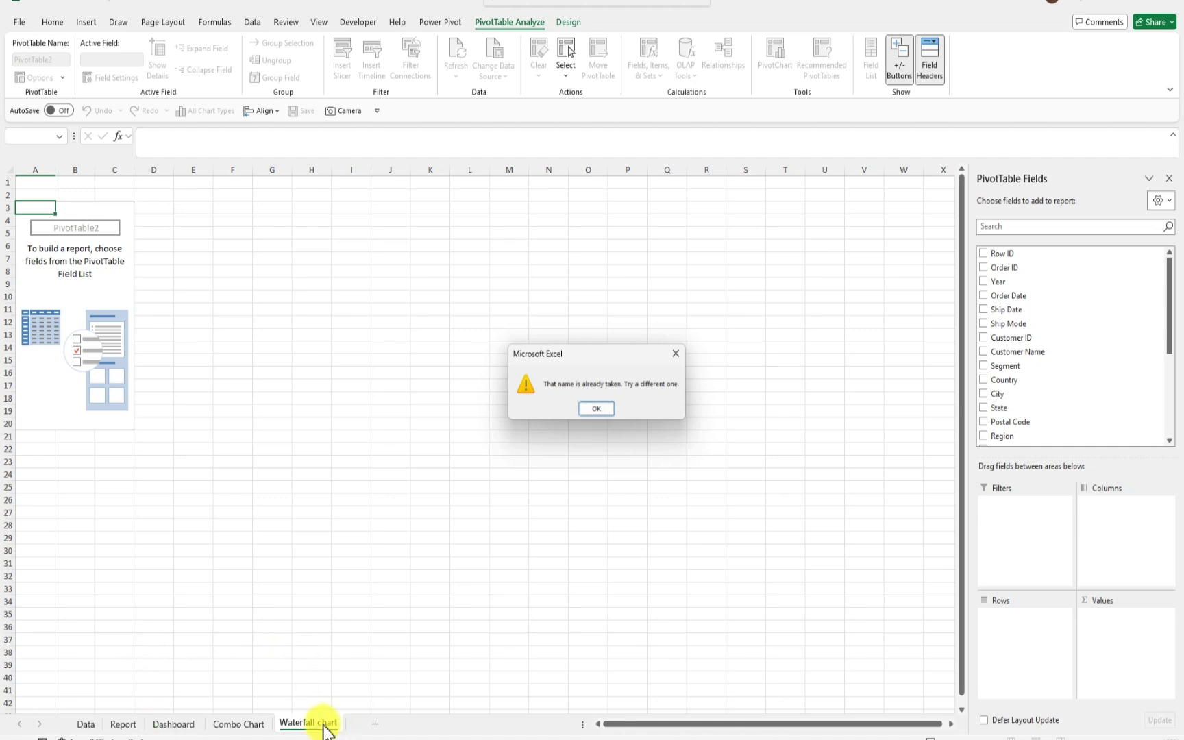
left_click(606, 413)
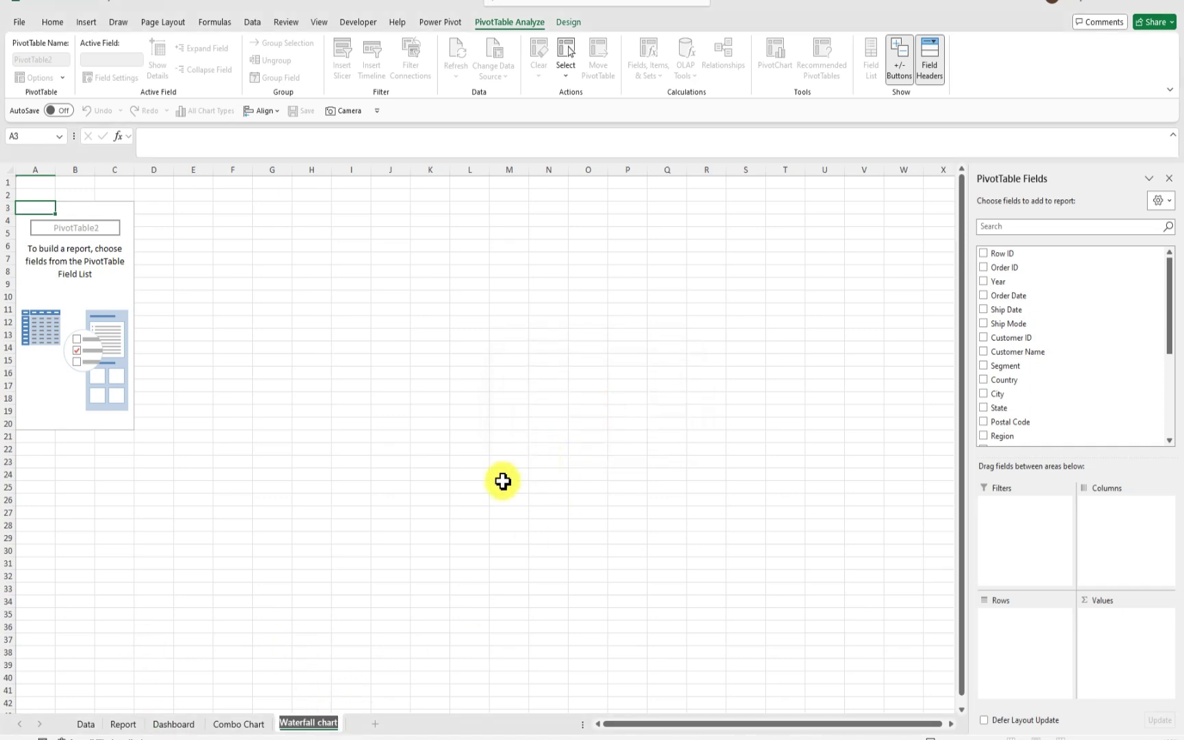
Try to rename the new PivotTable sheet as "Waterfall Chart" with a capital C
left_click(331, 725)
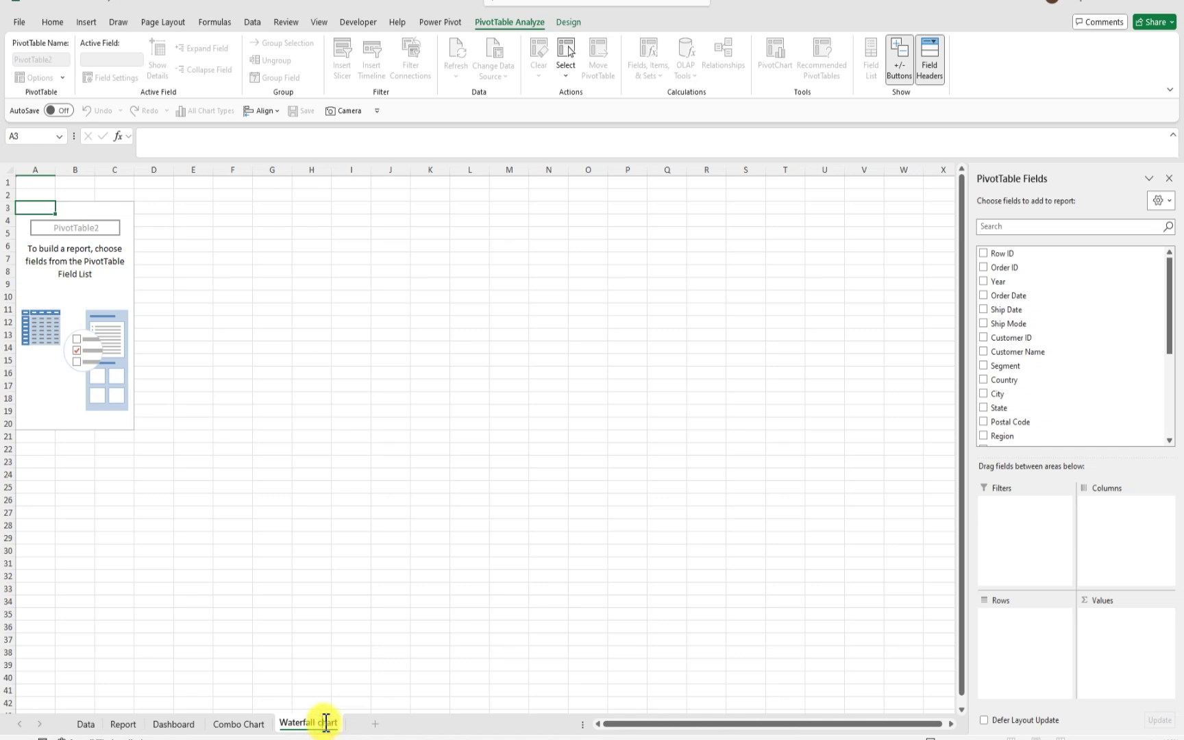
key("BackSpace")
type("C")
key("Return")
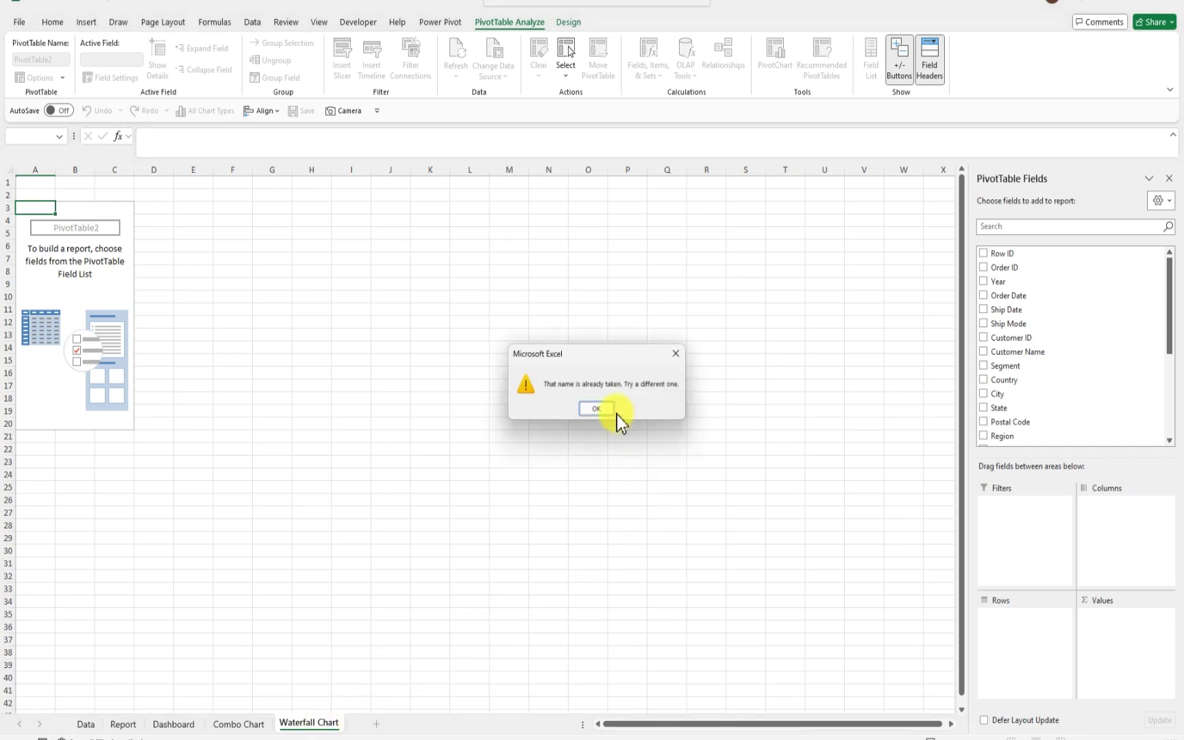
left_click(596, 408)
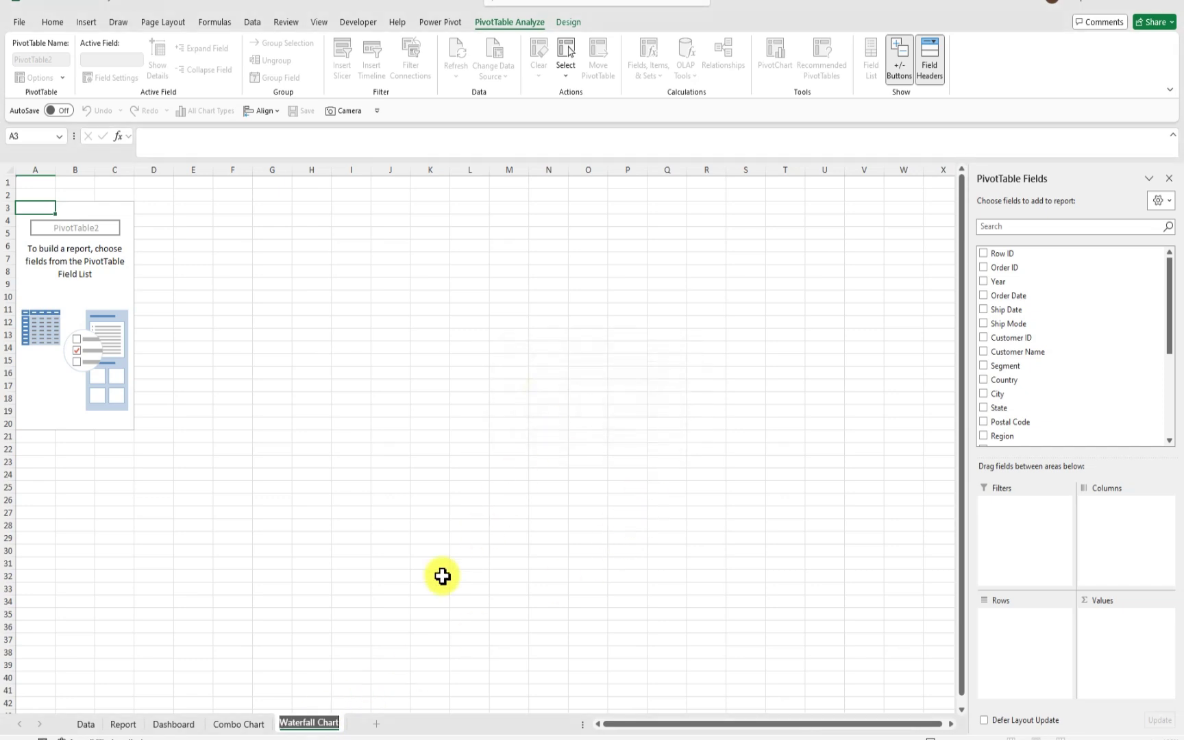
Rename the new PivotTable sheet as "WaterfallChart" without a space
left_click(321, 721)
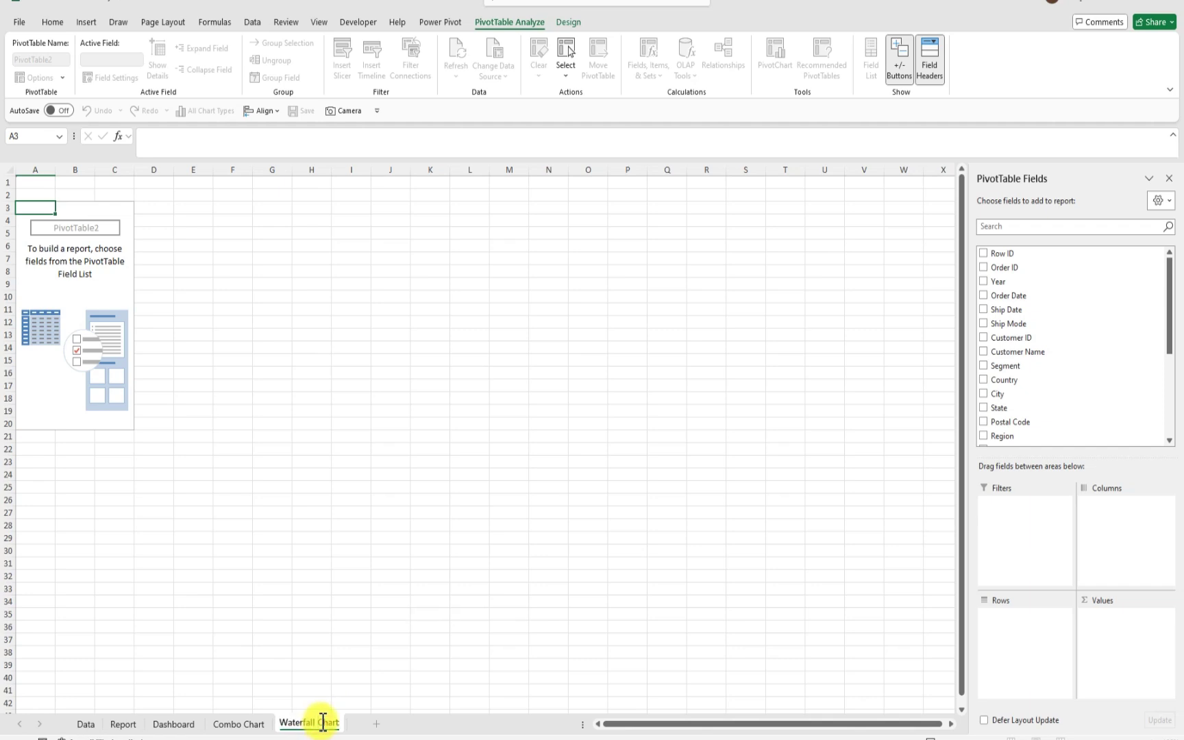
key("BackSpace")
key("Return")
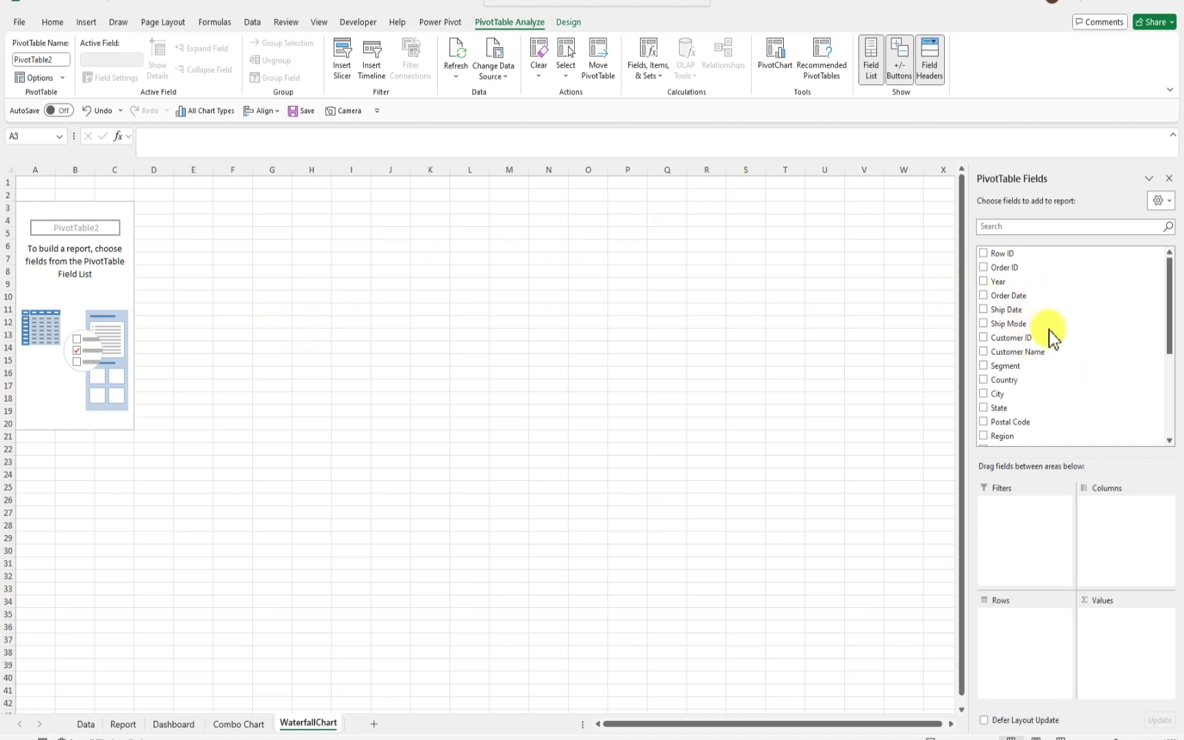
Search the PivotTable fields for "cate", add Category to the rows, and clear the field search
scroll(1049, 330, "down", 3)
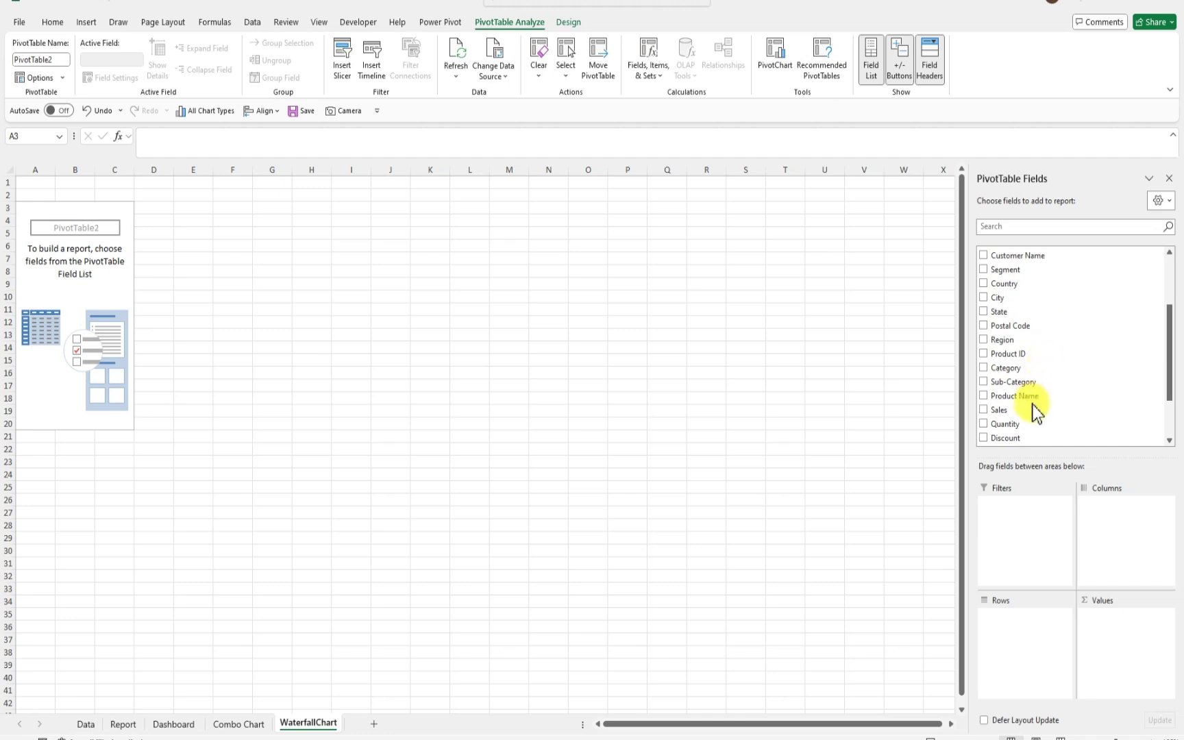
scroll(1036, 395, "up", 3)
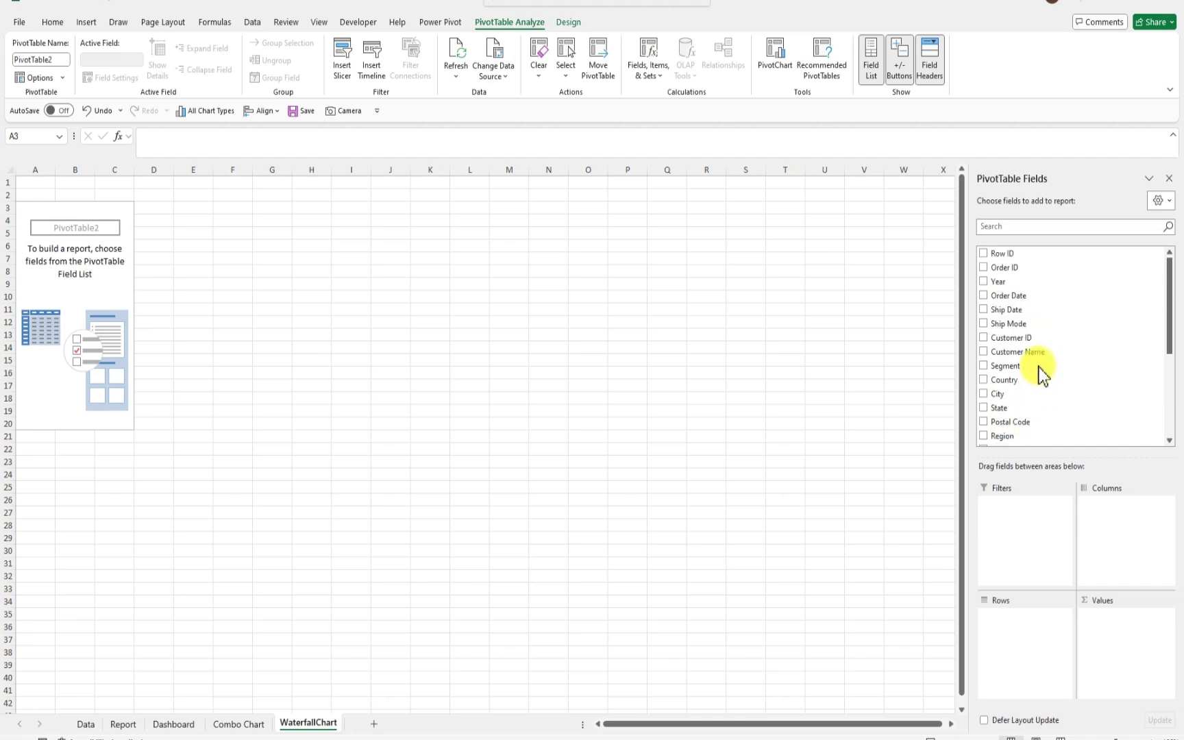
left_click(1009, 226)
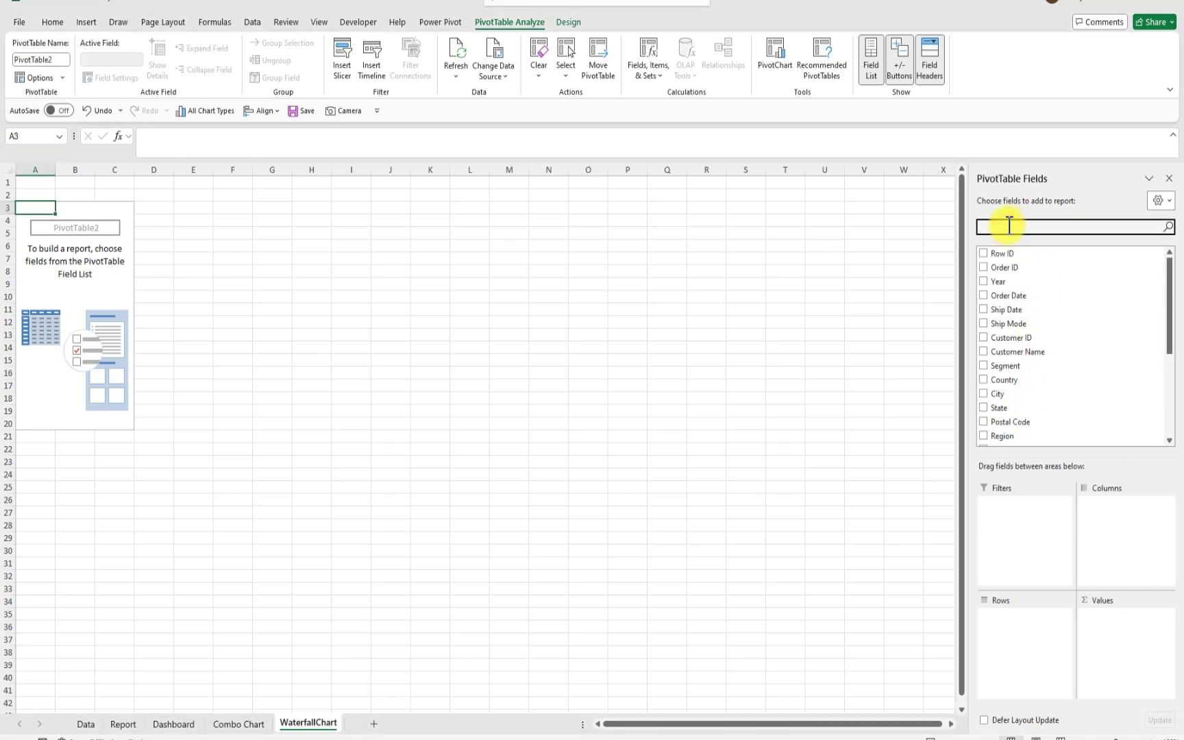
type("cate")
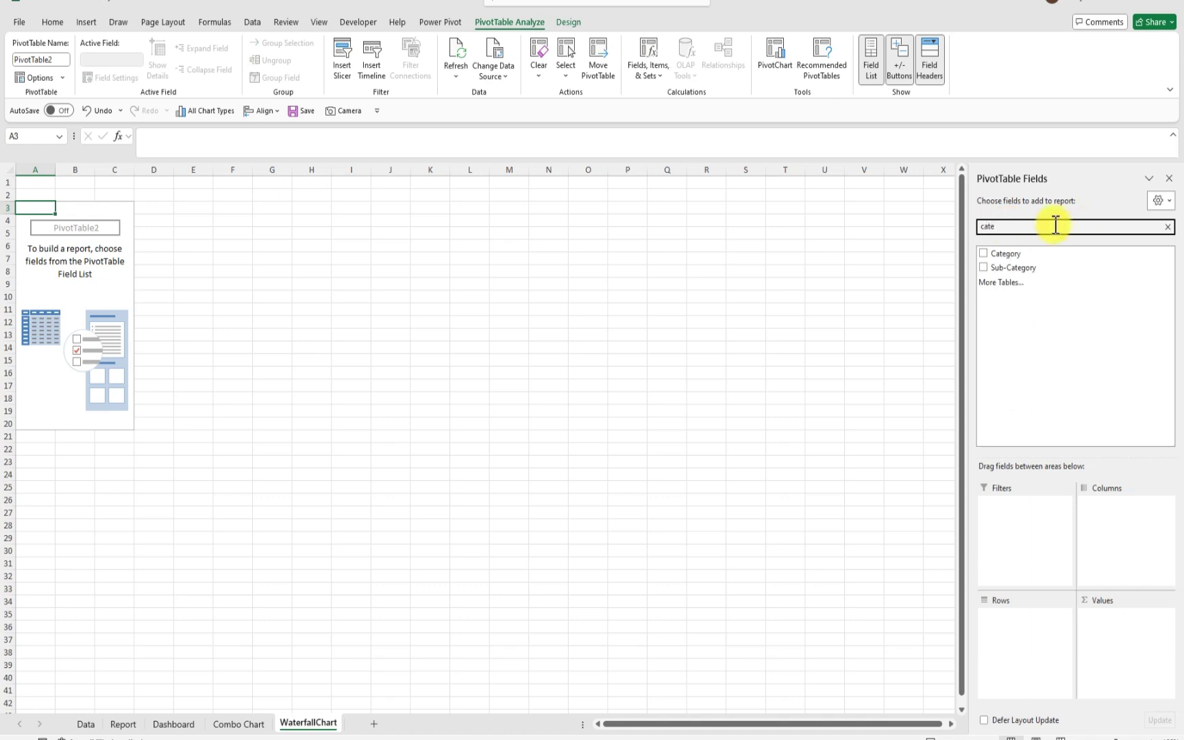
left_click(1007, 255)
left_click_drag(1007, 259, 999, 616)
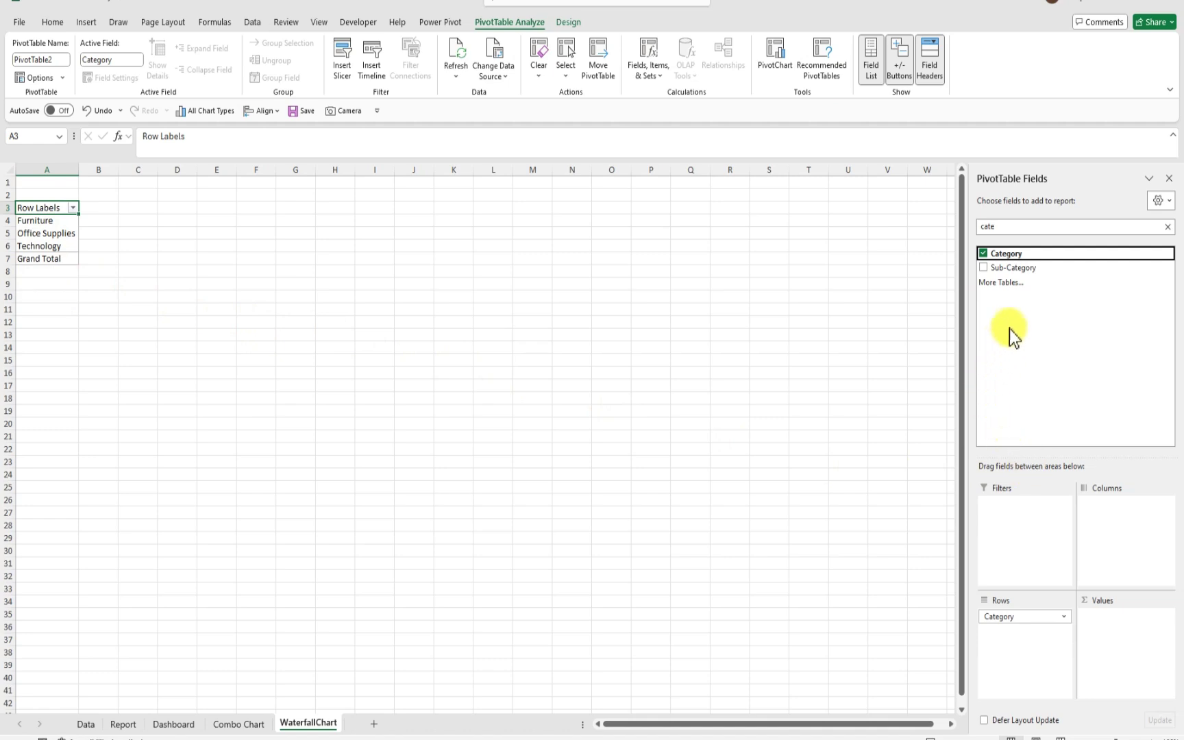
left_click(1168, 227)
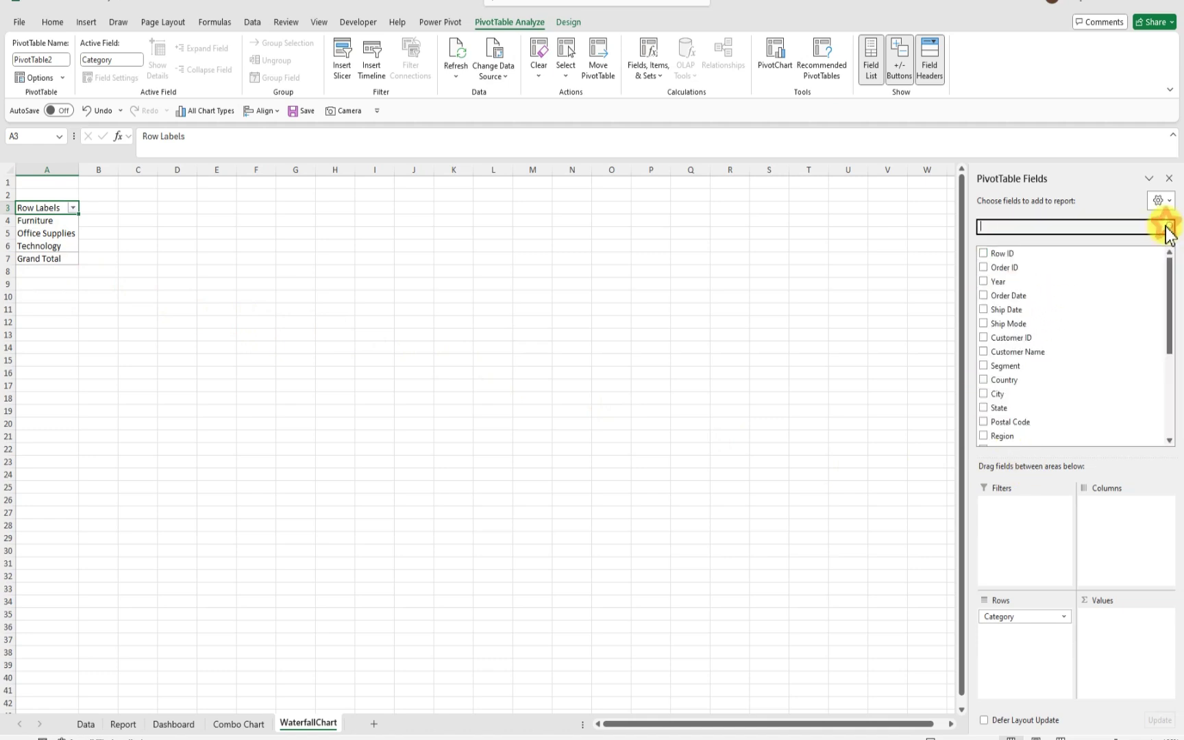
Add the Profit field to the PivotTable's values area
scroll(1030, 392, "down", 3)
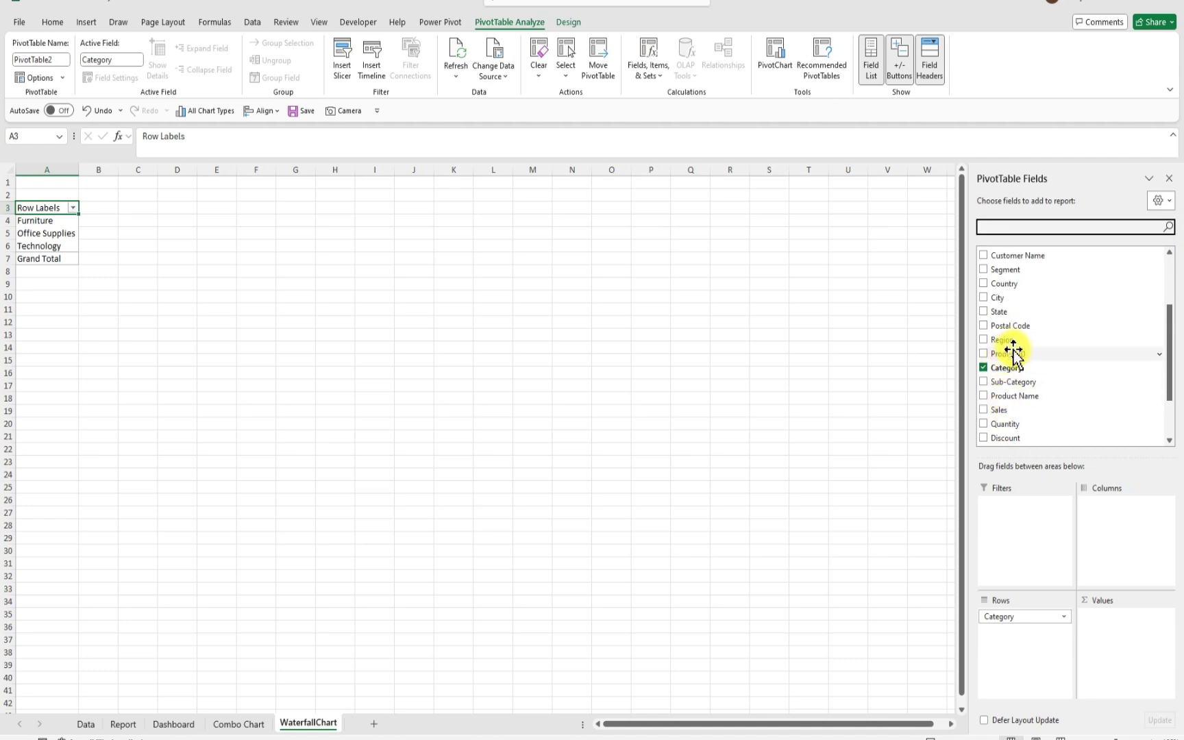
scroll(1013, 353, "down", 2)
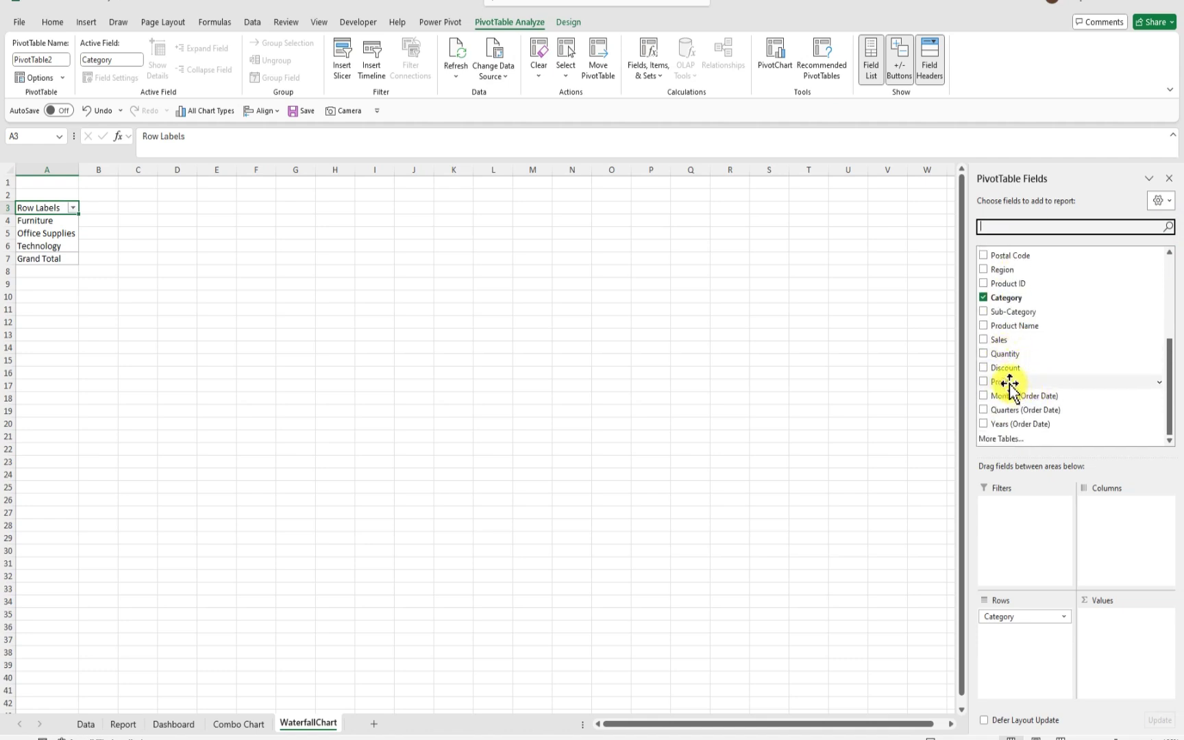
left_click_drag(1007, 382, 1106, 649)
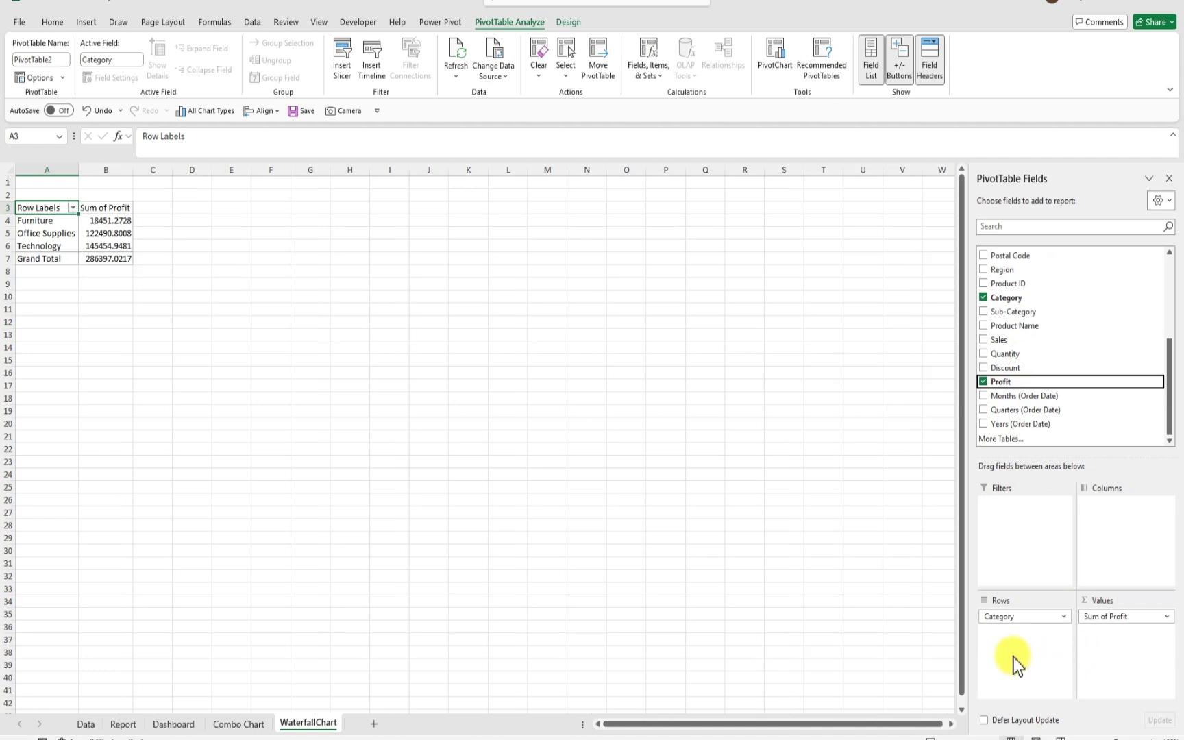
left_click(119, 223)
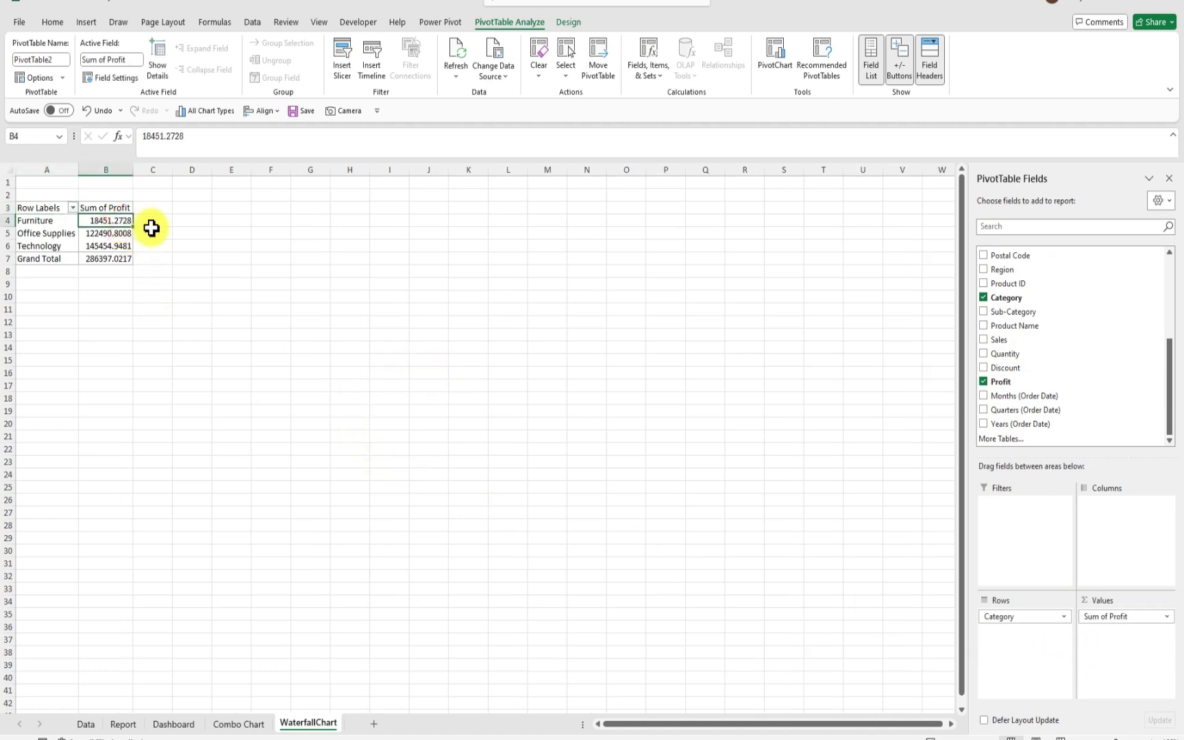
left_click(87, 23)
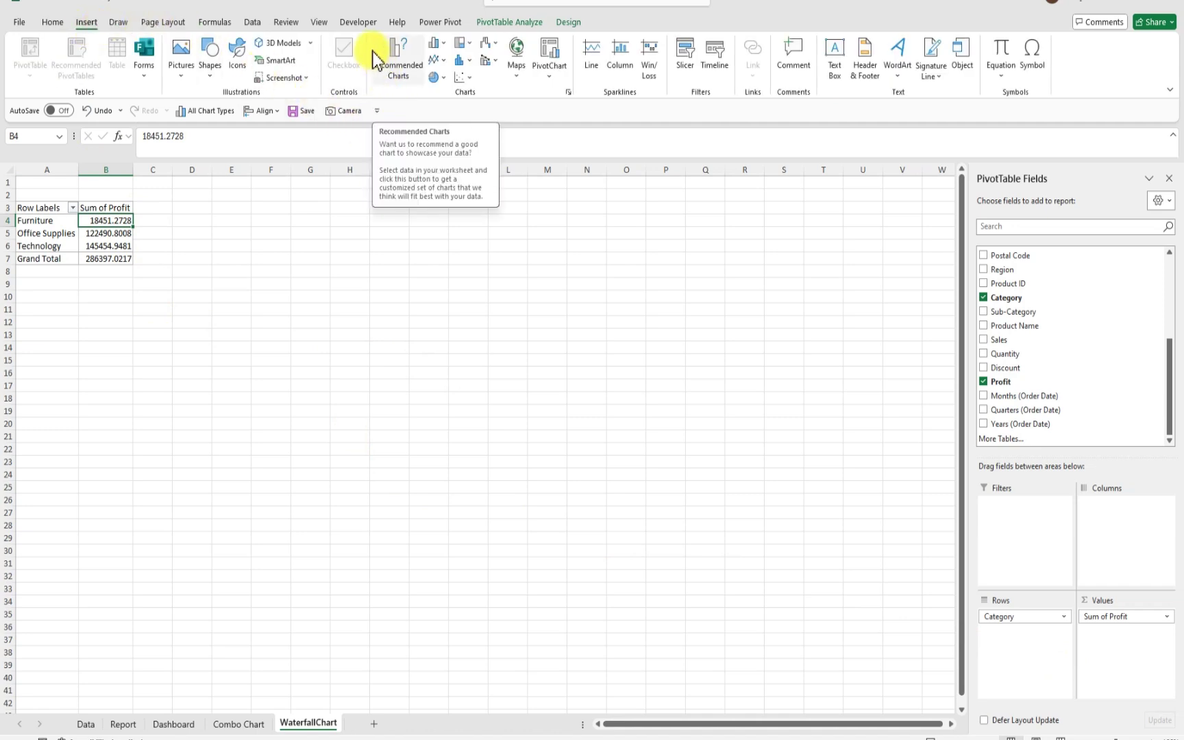
left_click(394, 62)
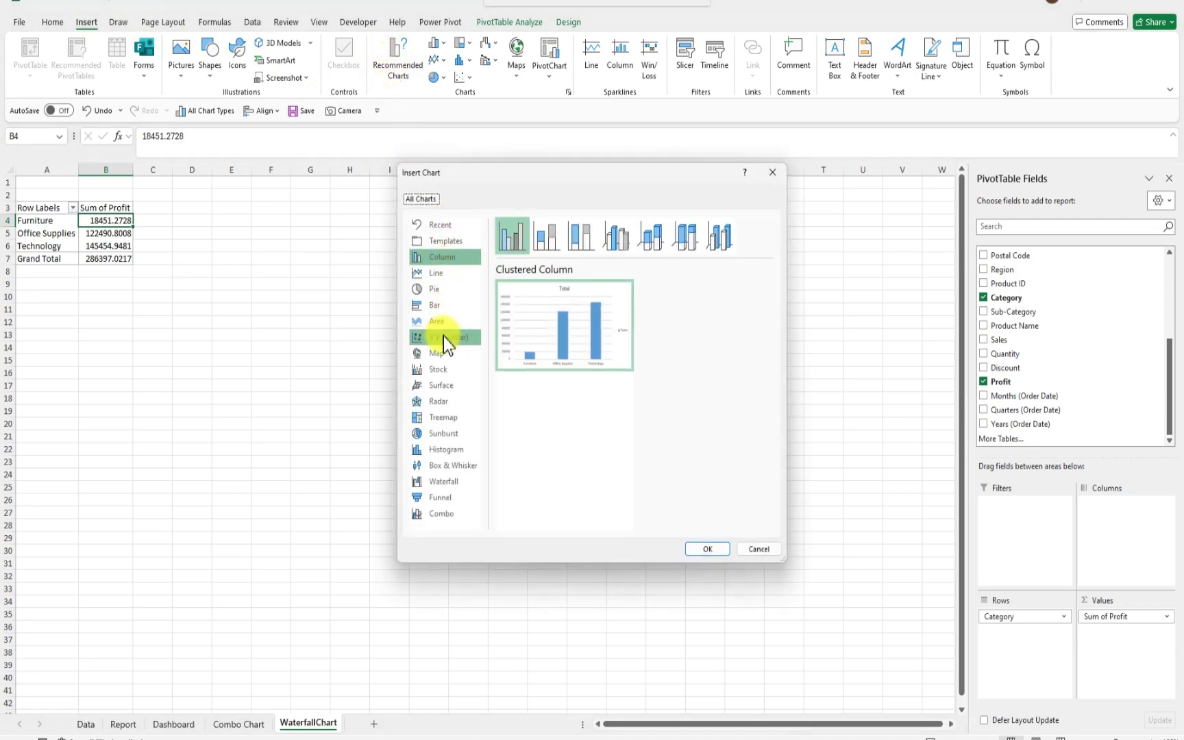
left_click(458, 483)
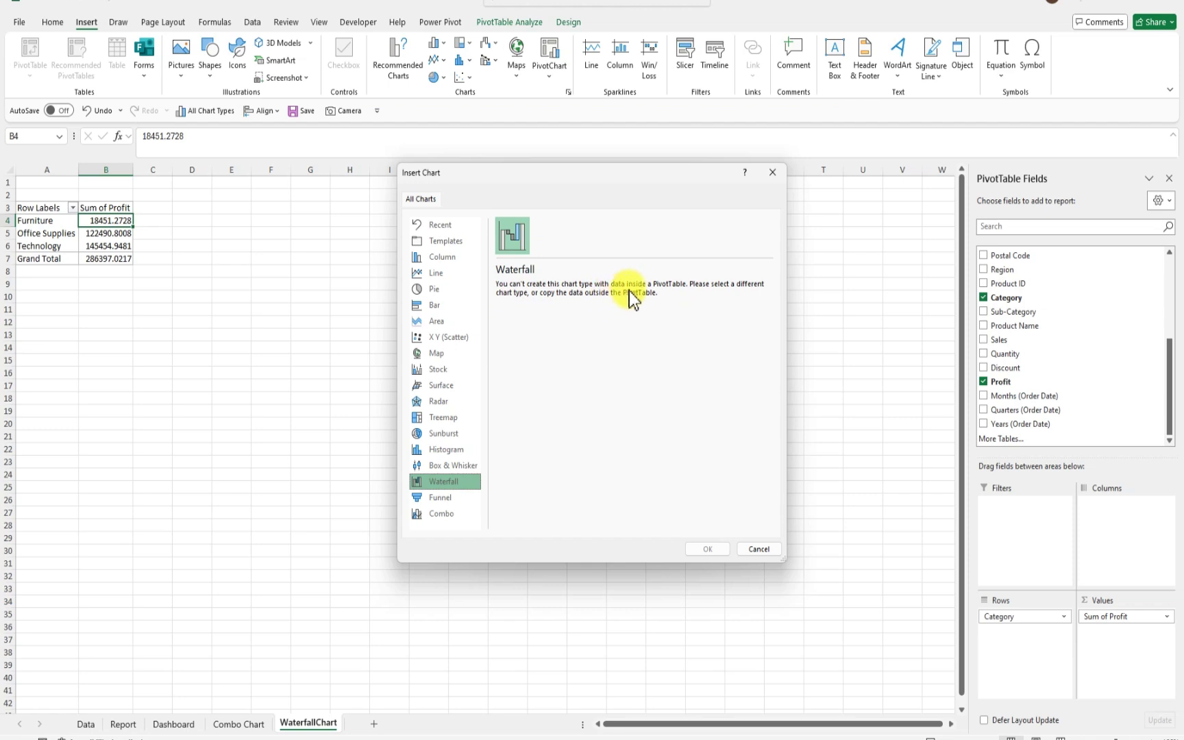
left_click(760, 549)
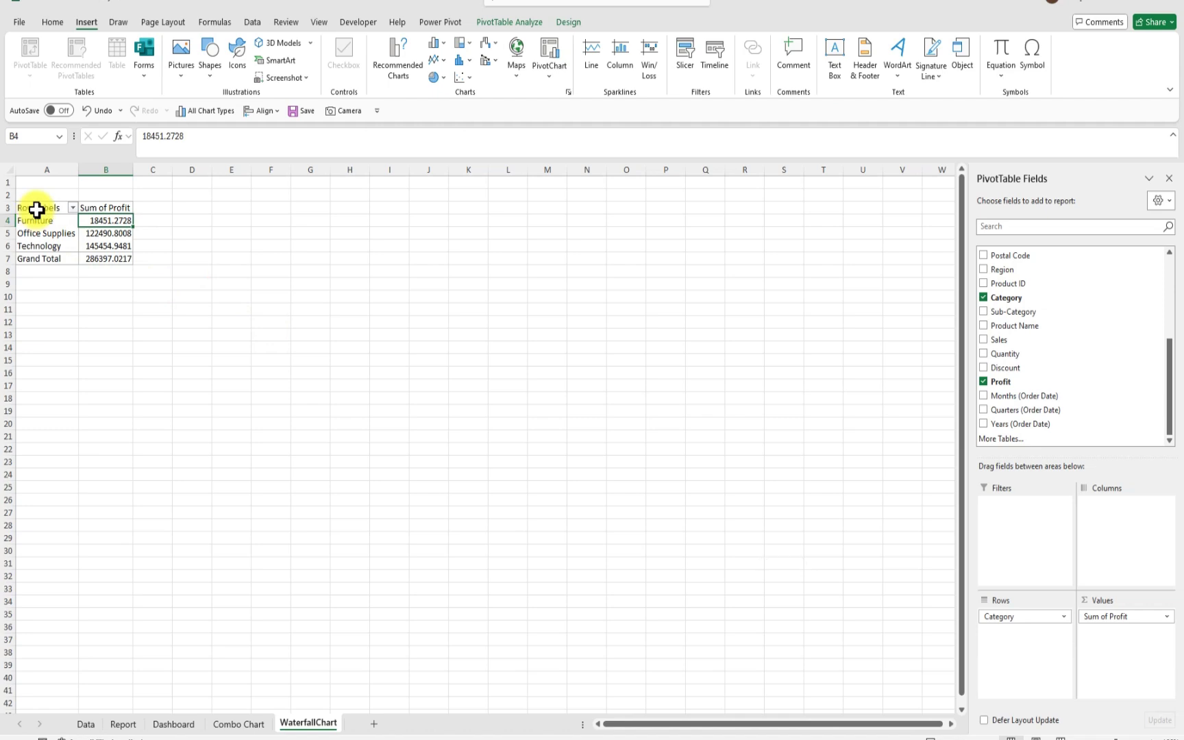
Copy the whole PivotTable in A3:B7 and paste it as values only starting at cell D2
left_click_drag(33, 211, 122, 259)
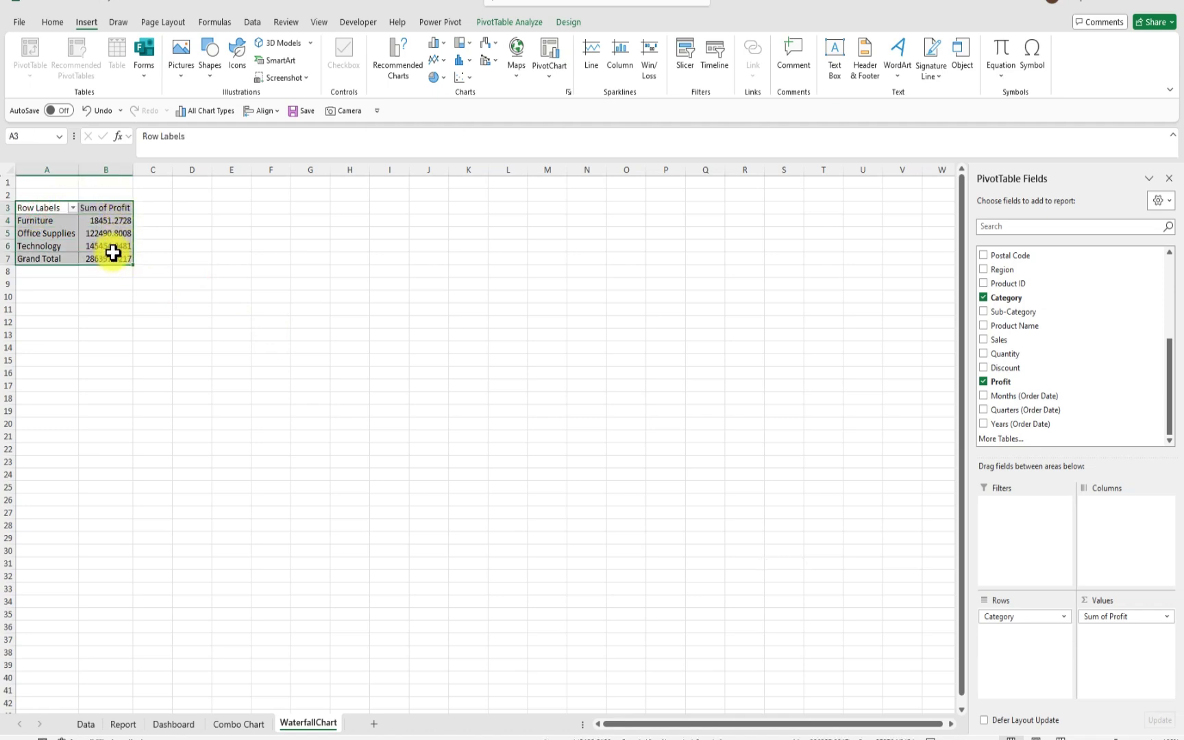
key("ctrl+c")
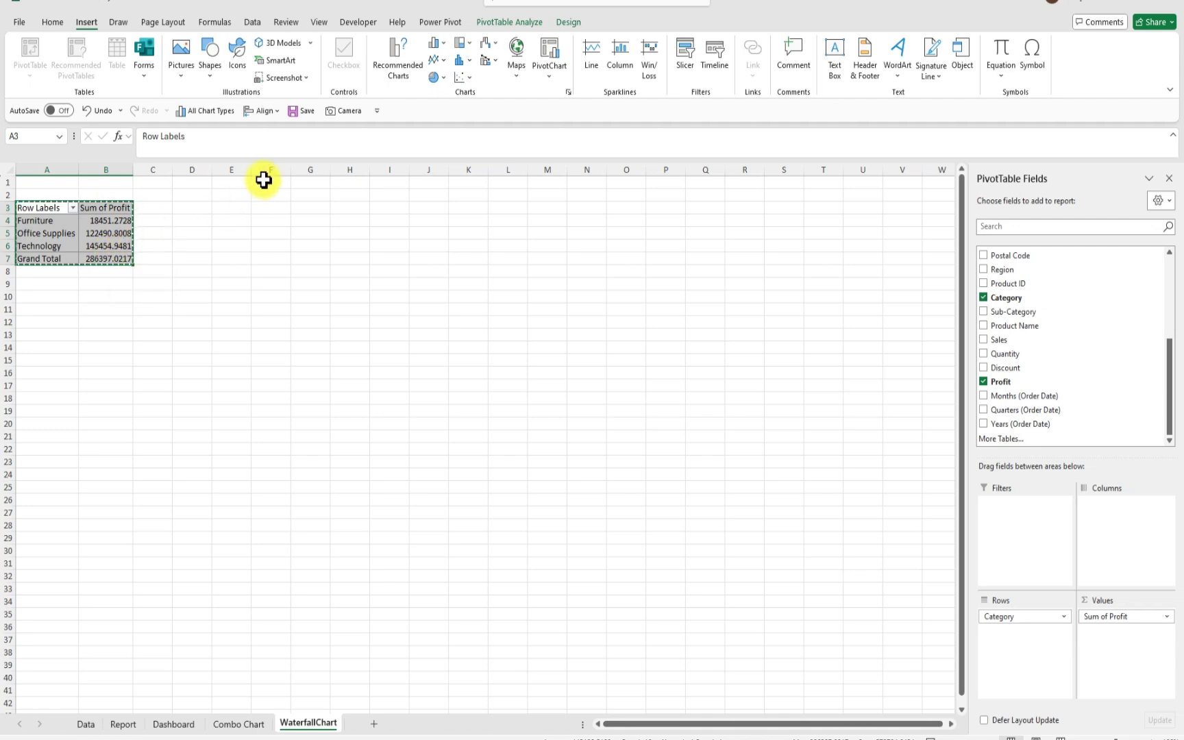
left_click(202, 196)
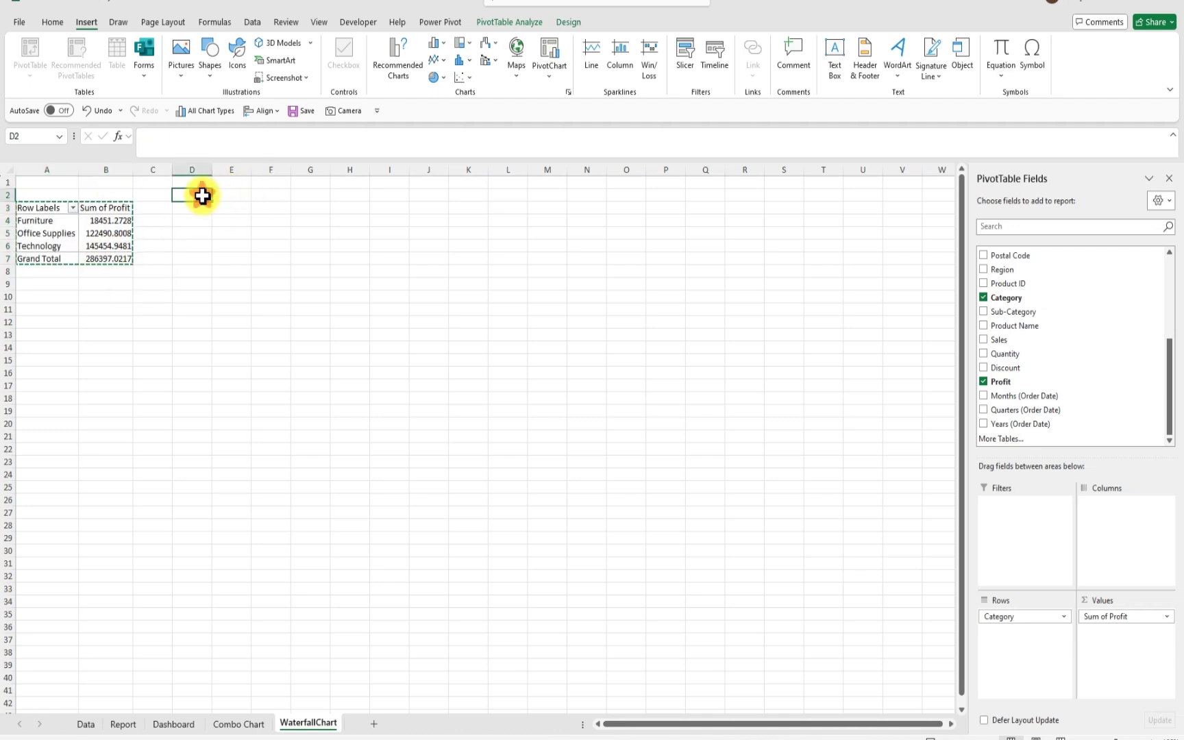
left_click(51, 22)
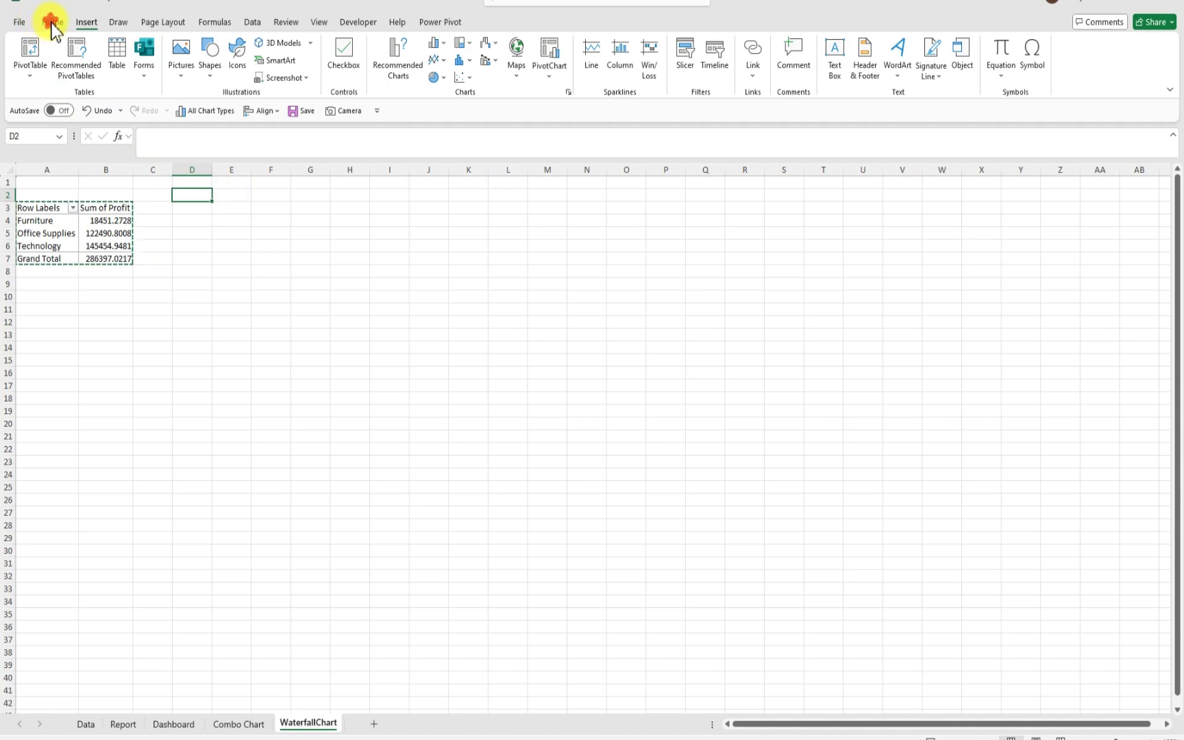
left_click(28, 81)
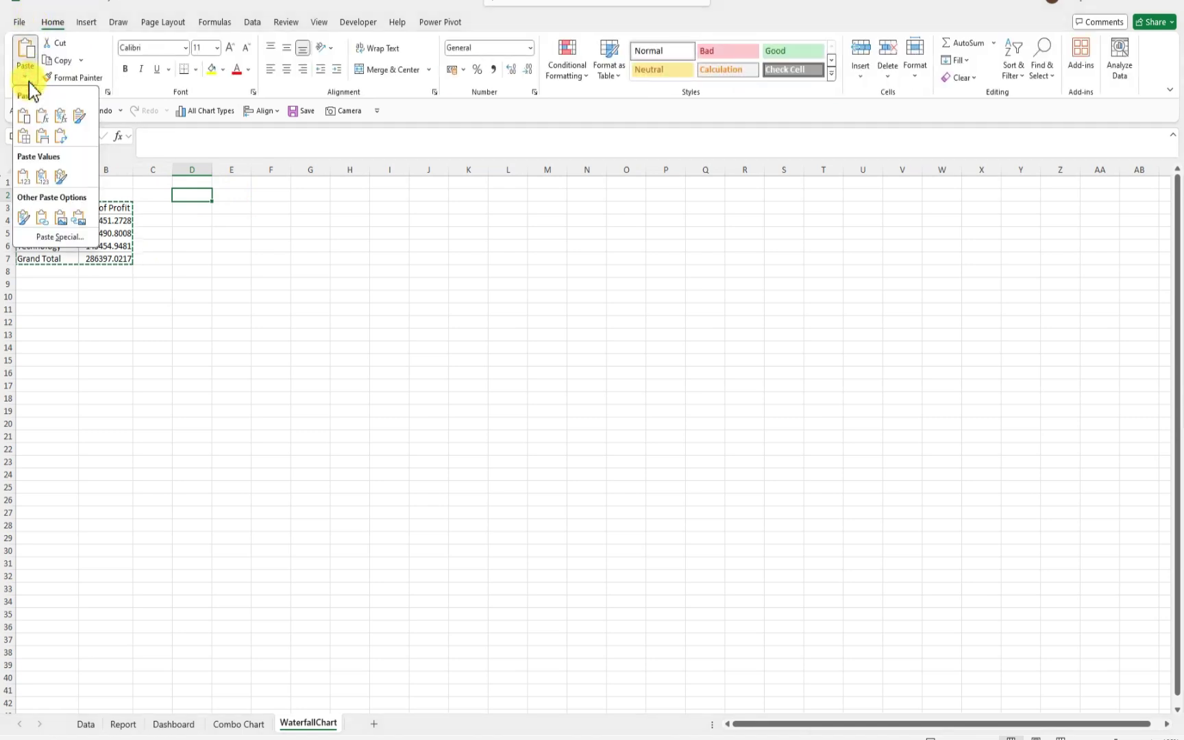
left_click(21, 177)
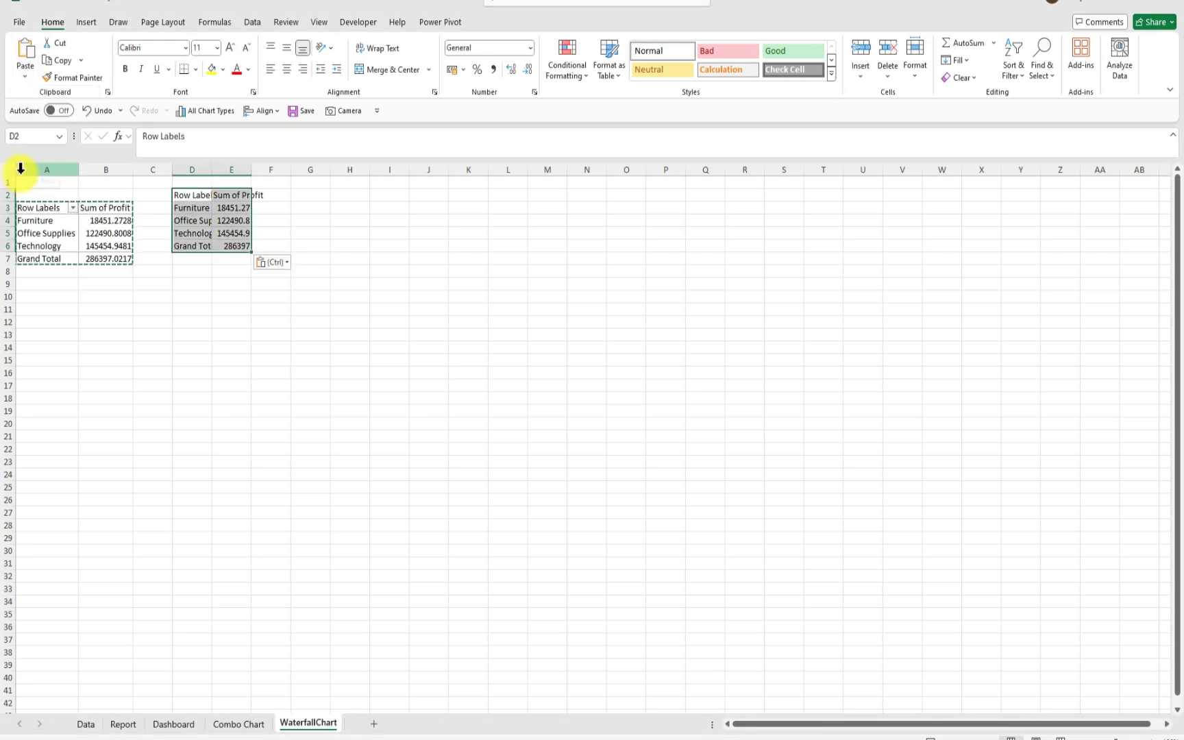
Widen columns E and D to fit the pasted table and clear the copy selection
left_click_drag(251, 169, 264, 169)
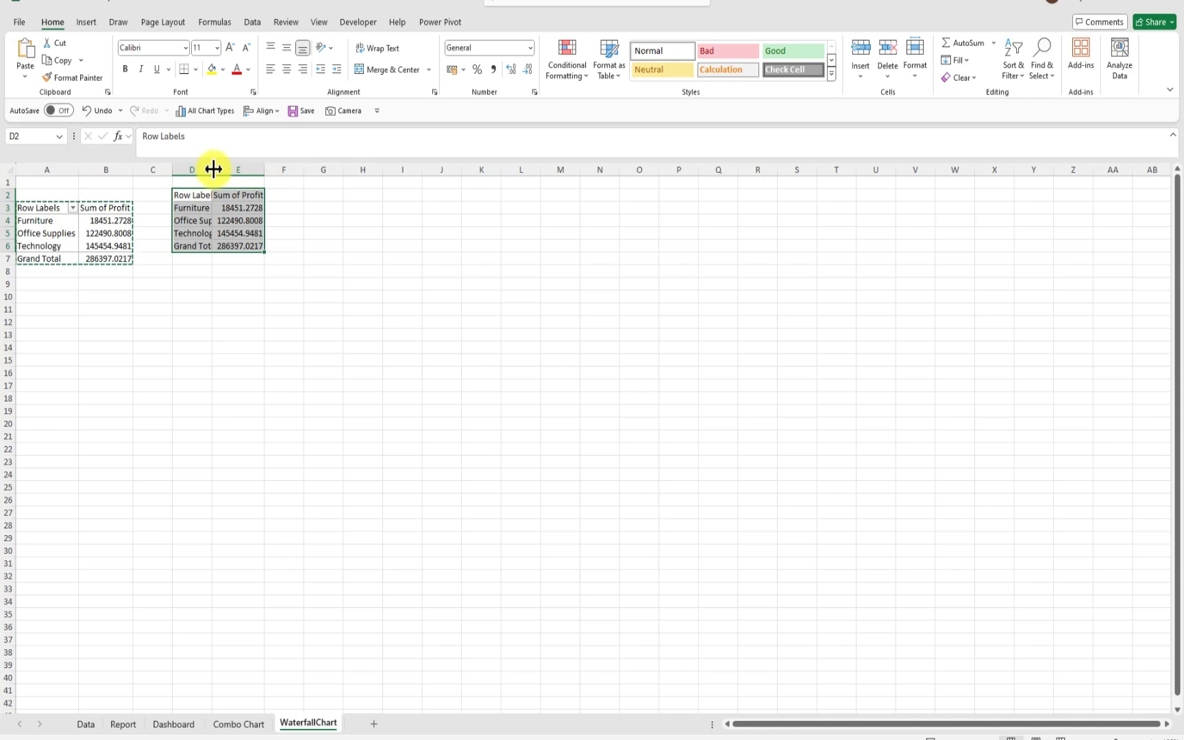
key("Escape")
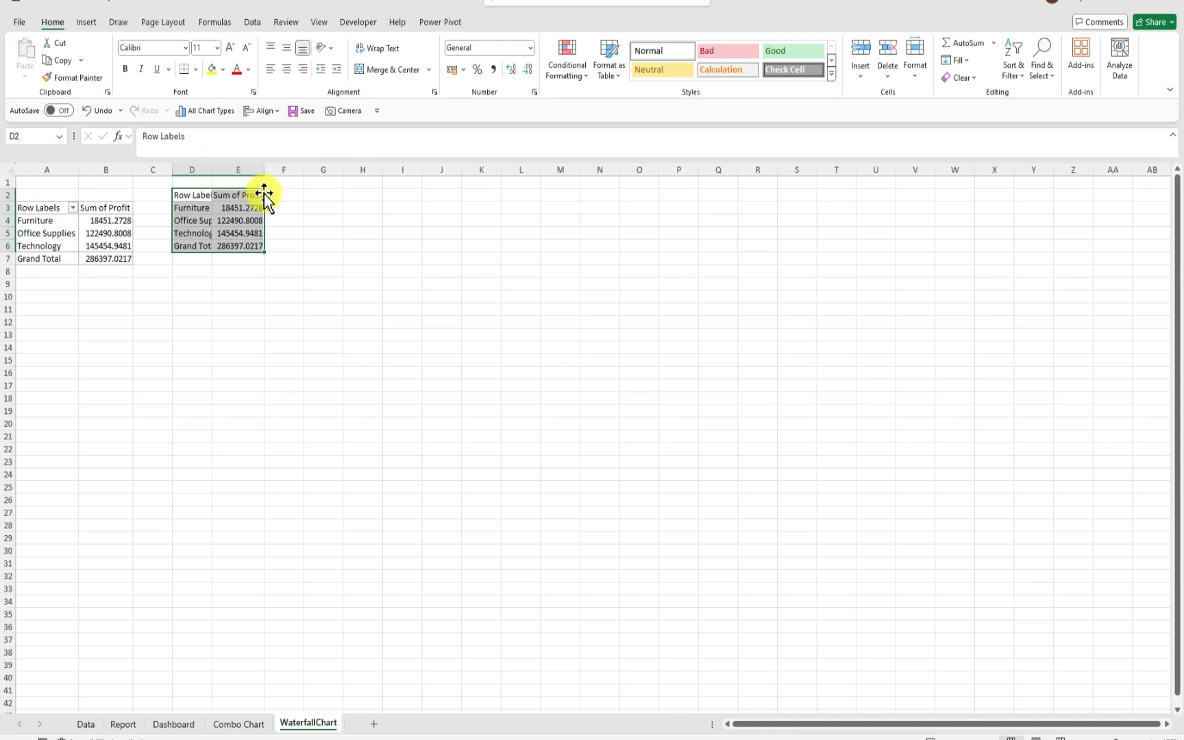
left_click(290, 206)
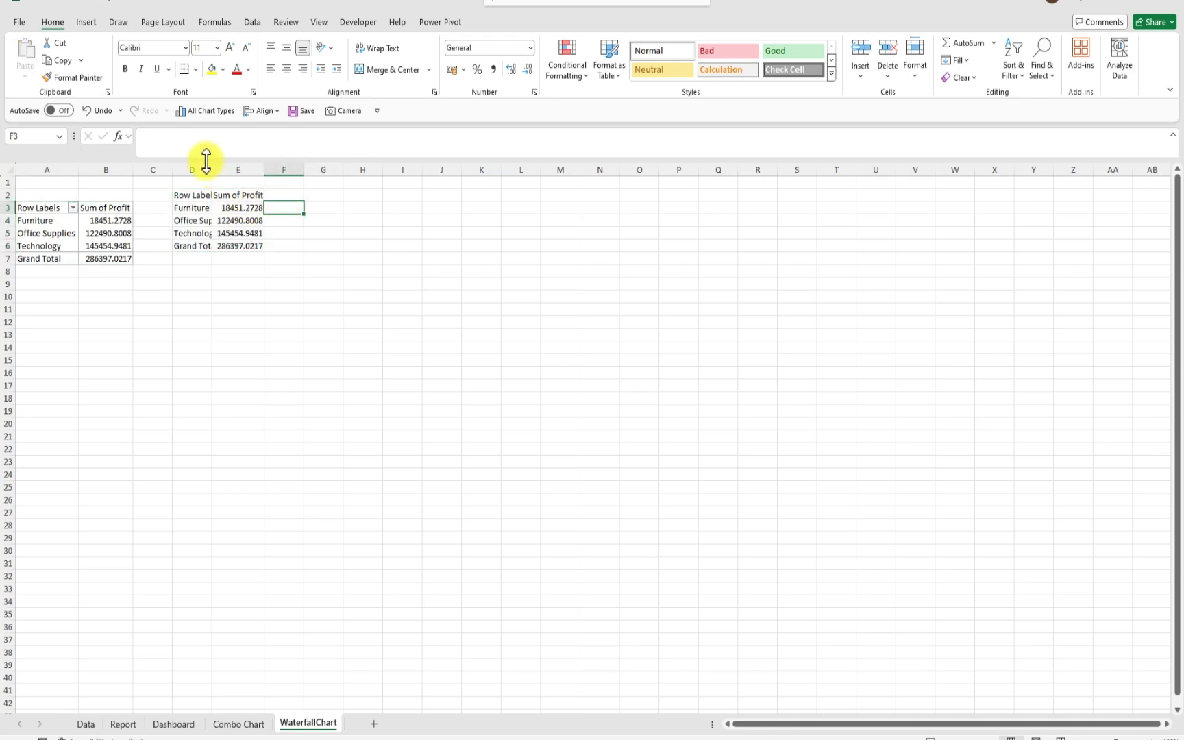
left_click_drag(210, 165, 222, 165)
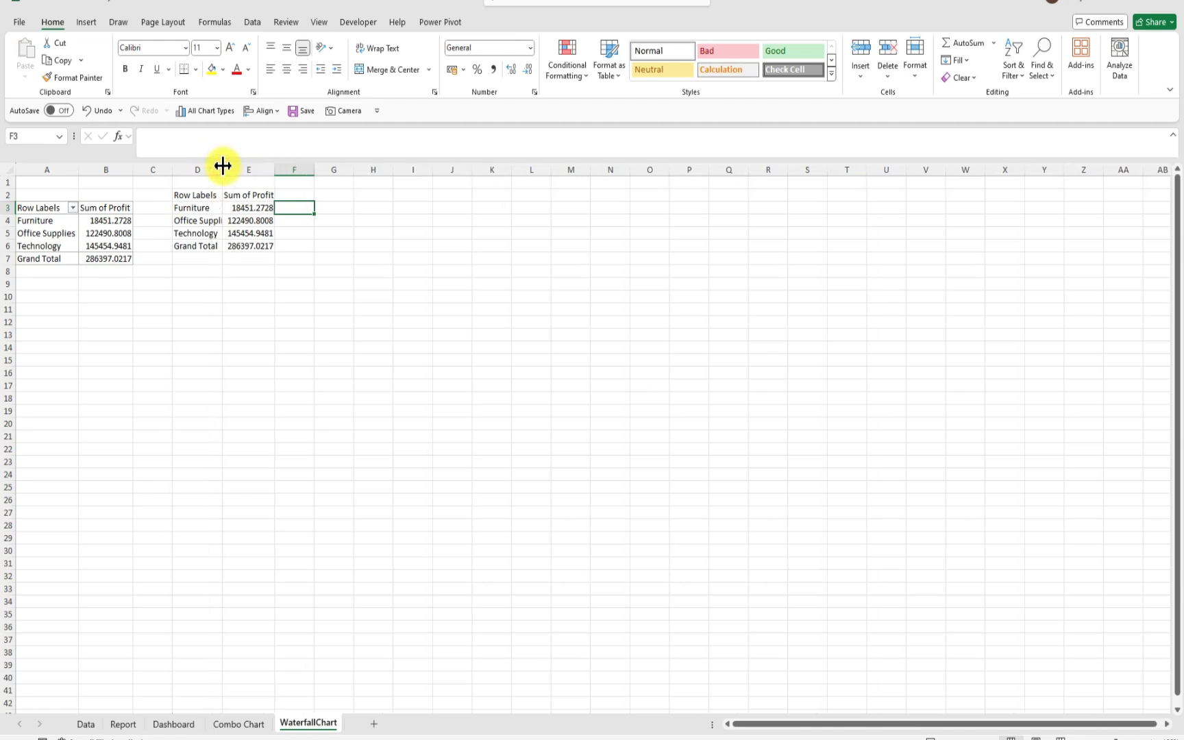
Make the pasted table's header cells D2:E2 bold
left_click(247, 198)
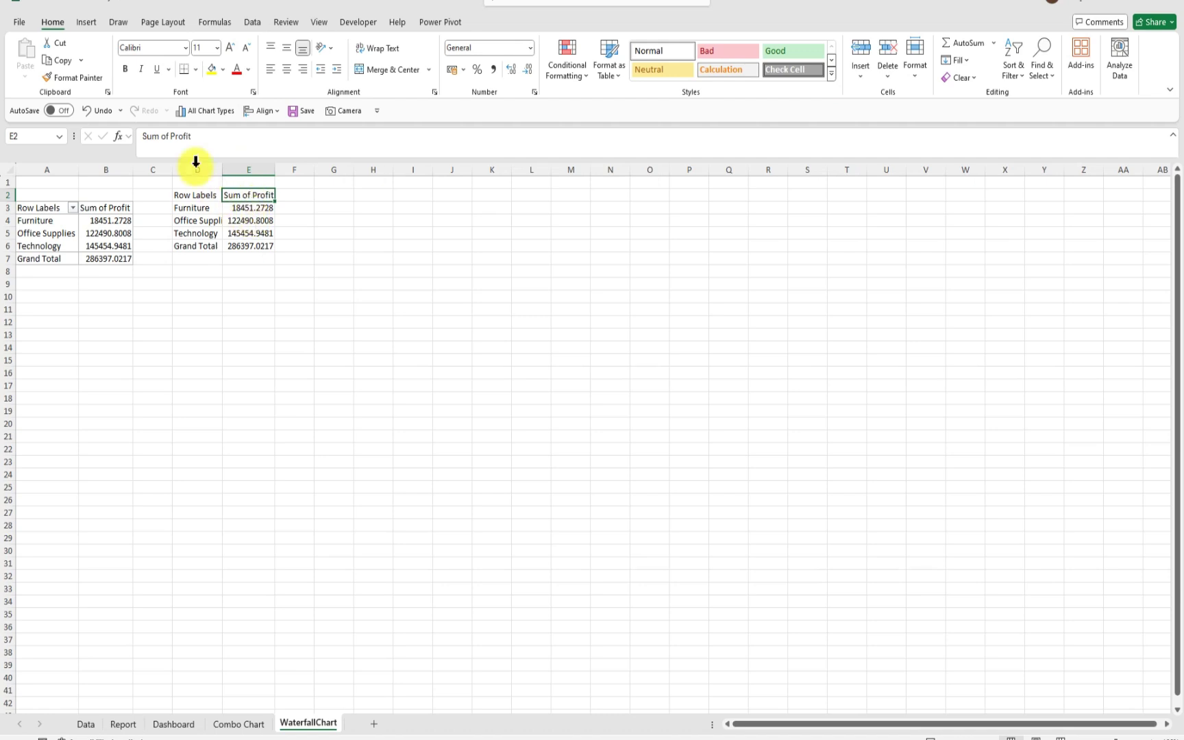
left_click(262, 207)
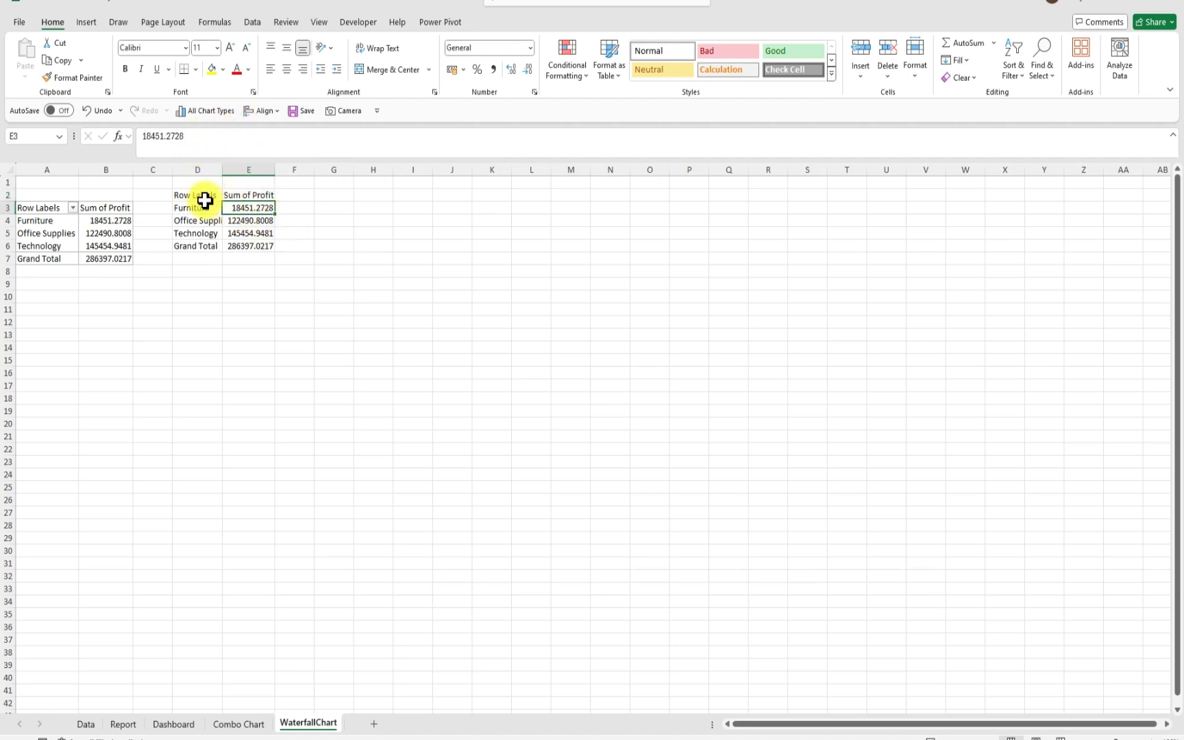
left_click_drag(178, 195, 232, 195)
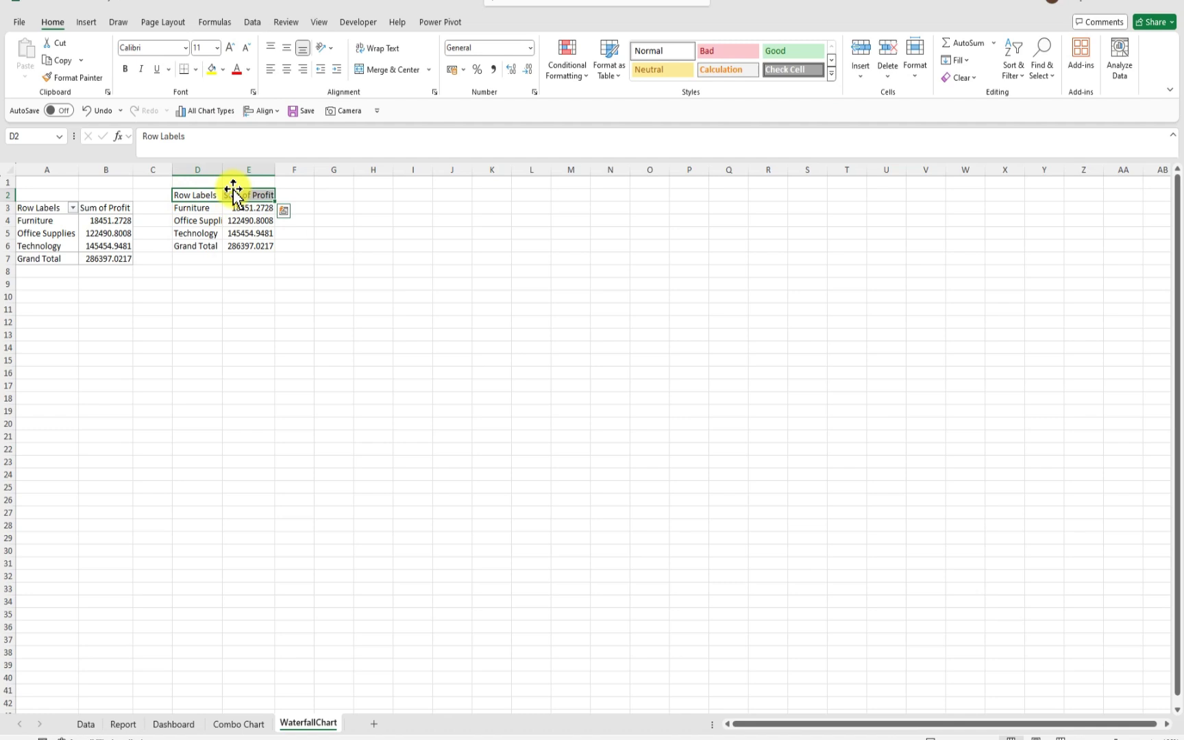
left_click(126, 70)
left_click(304, 208)
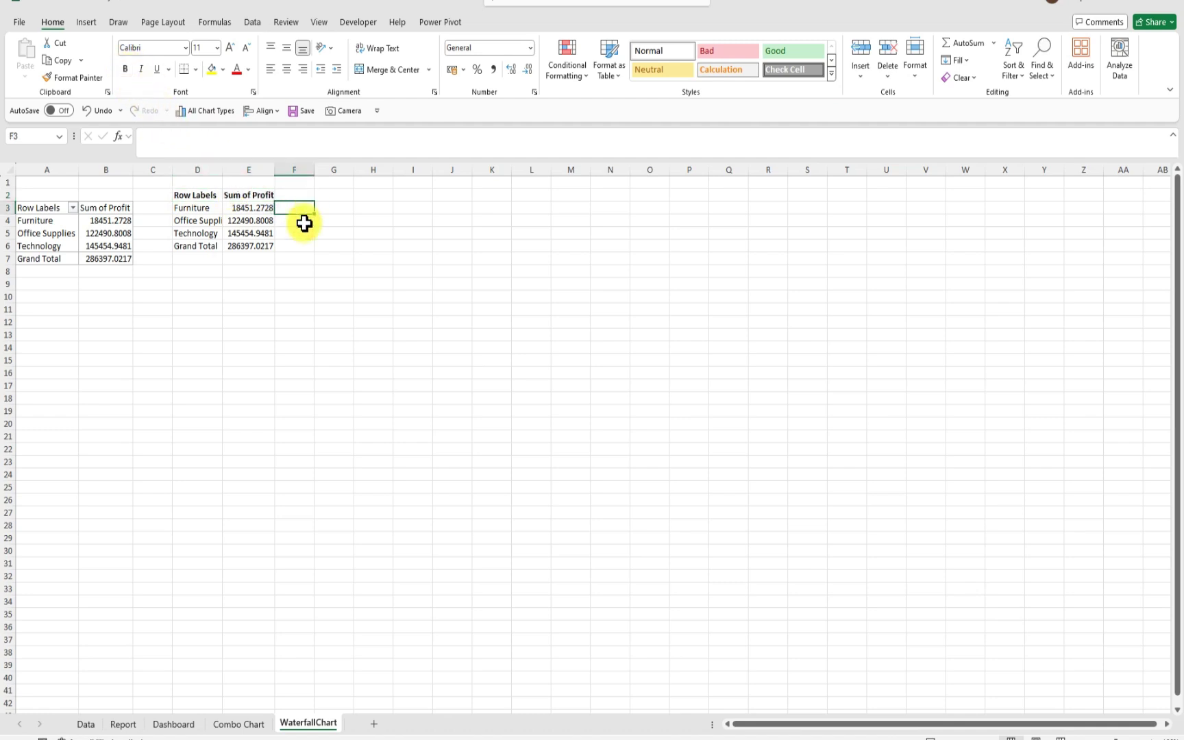
Insert a Waterfall chart from the pasted category profit table and move it beside the table, near cell G3
left_click(257, 221)
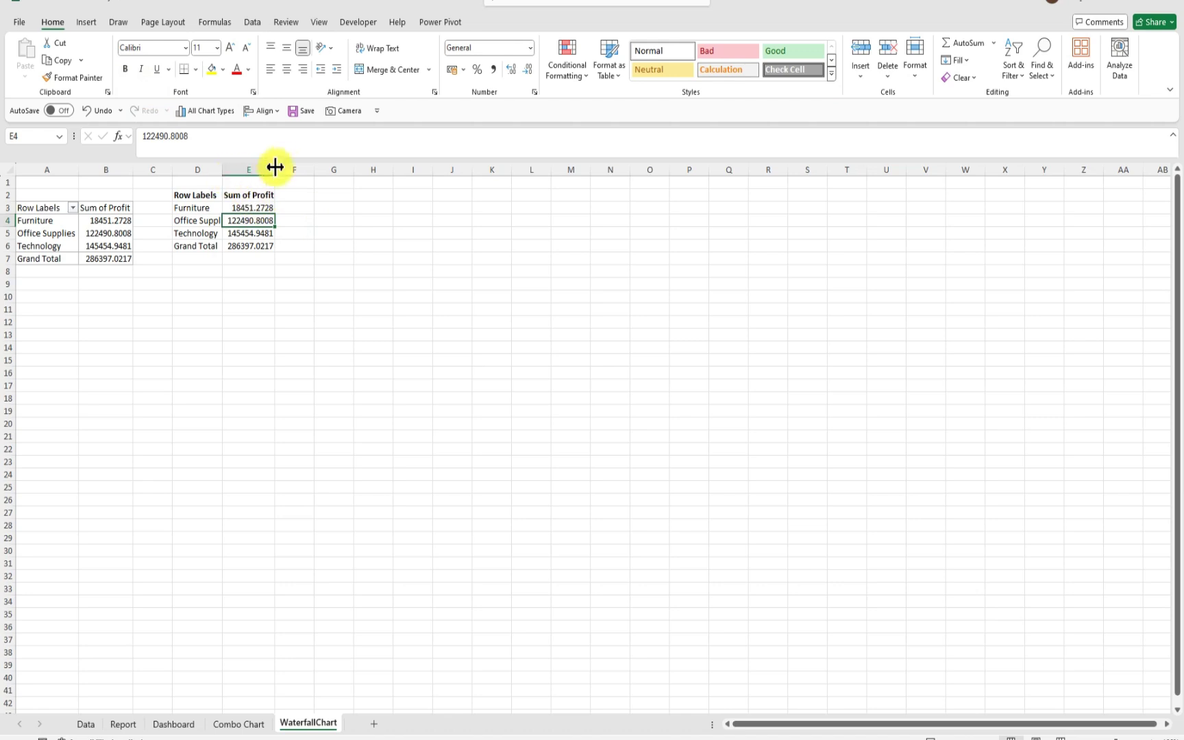
left_click(88, 22)
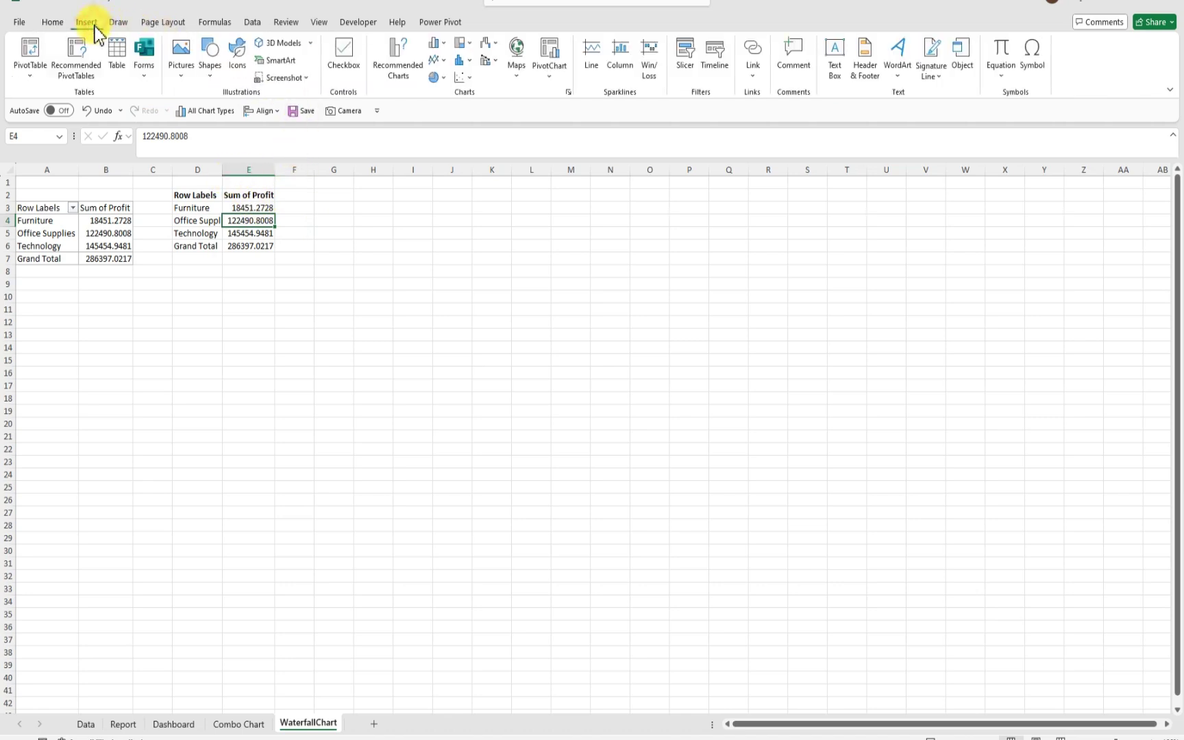
left_click(397, 68)
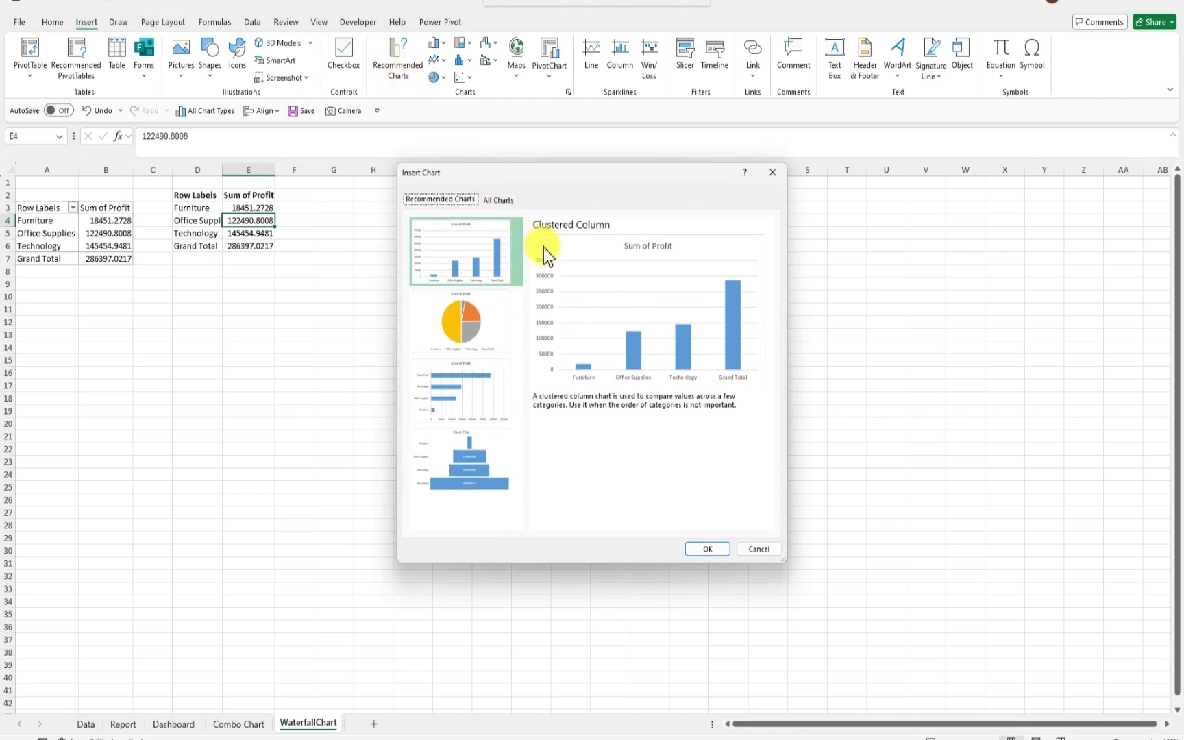
left_click(493, 200)
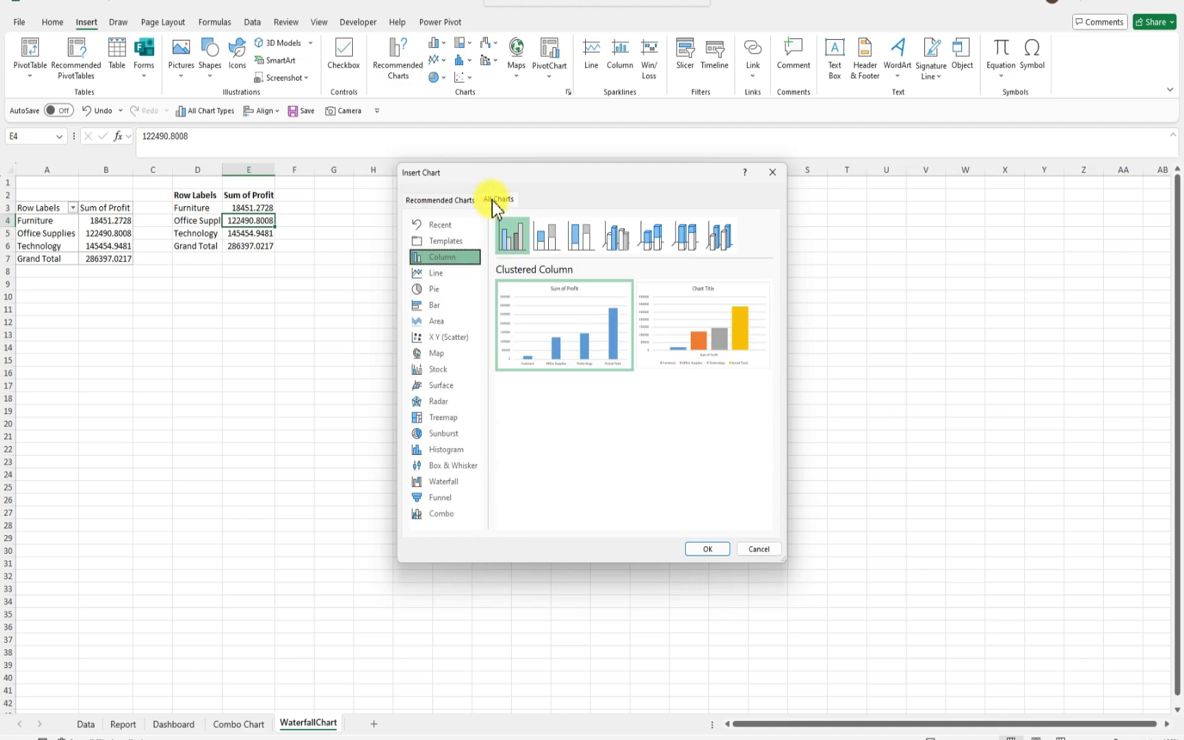
left_click(449, 484)
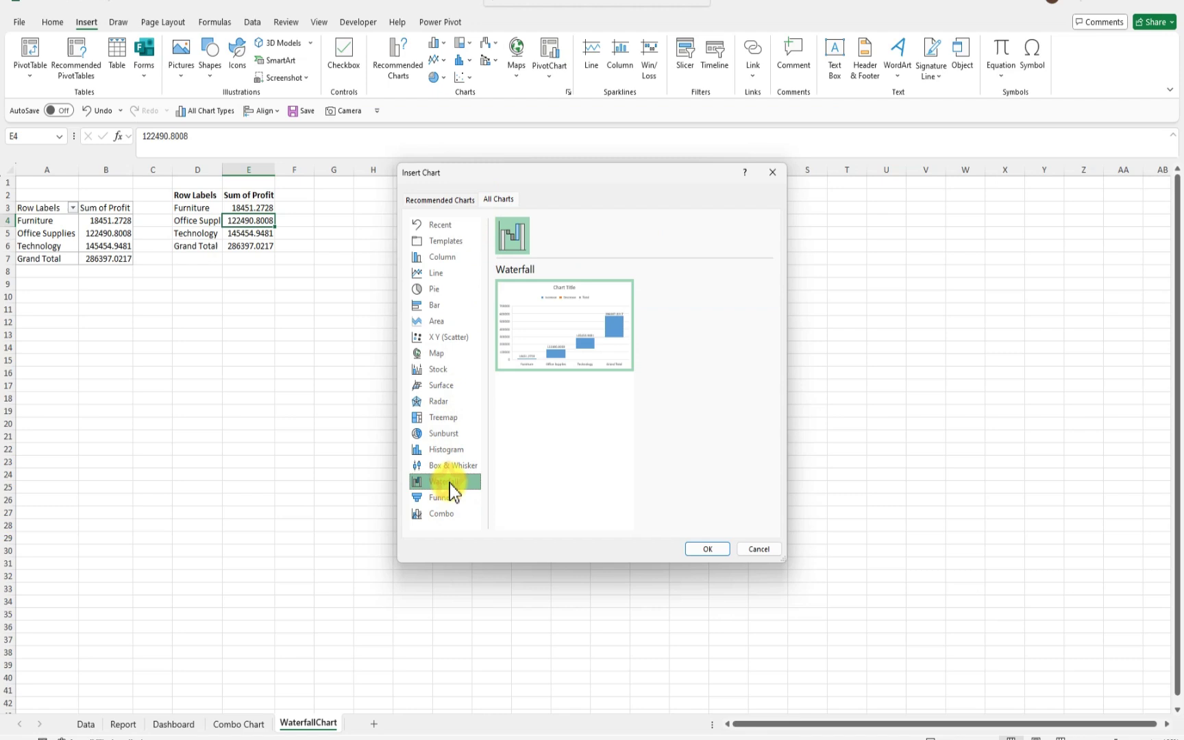
left_click(706, 550)
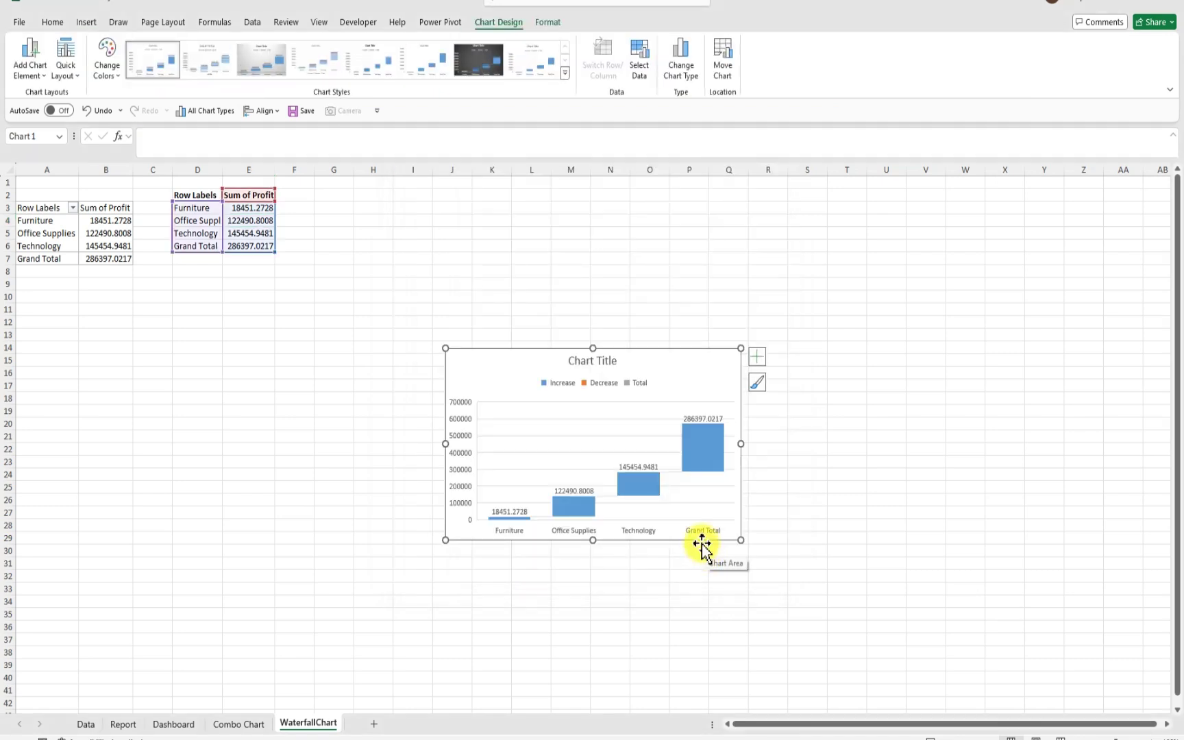
left_click_drag(639, 362, 524, 218)
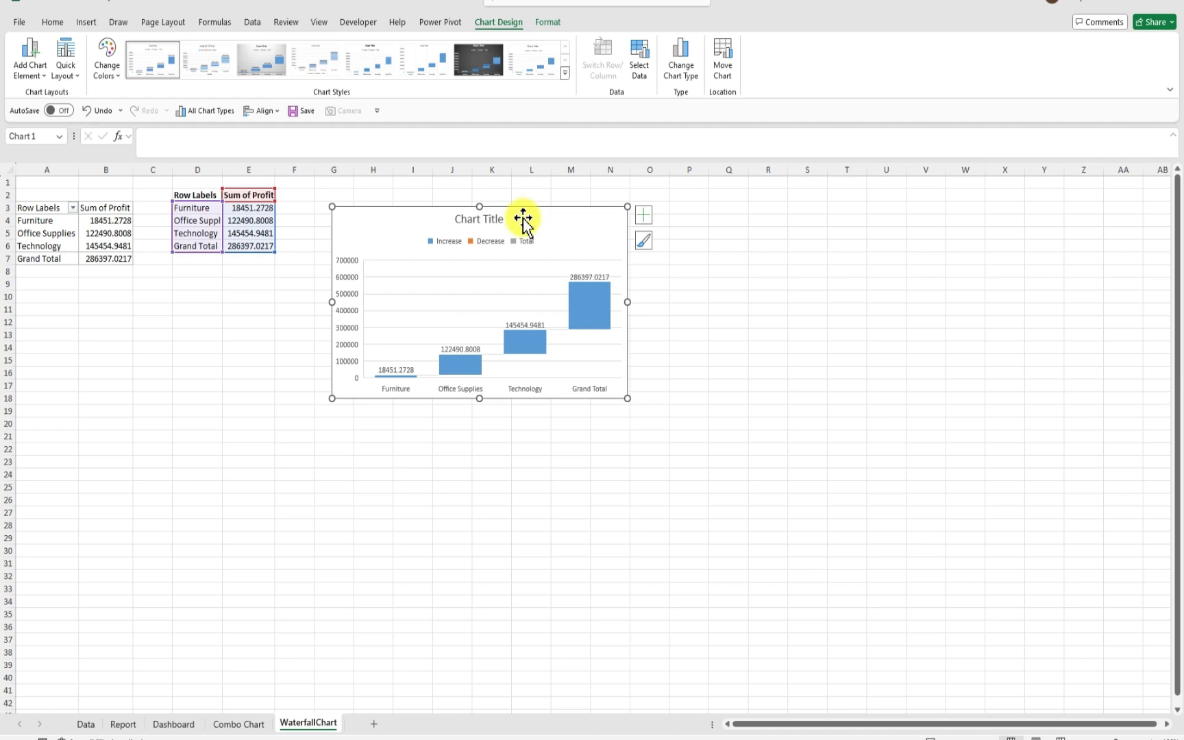
Delete the legend and the horizontal gridlines from the waterfall chart
left_click(483, 241)
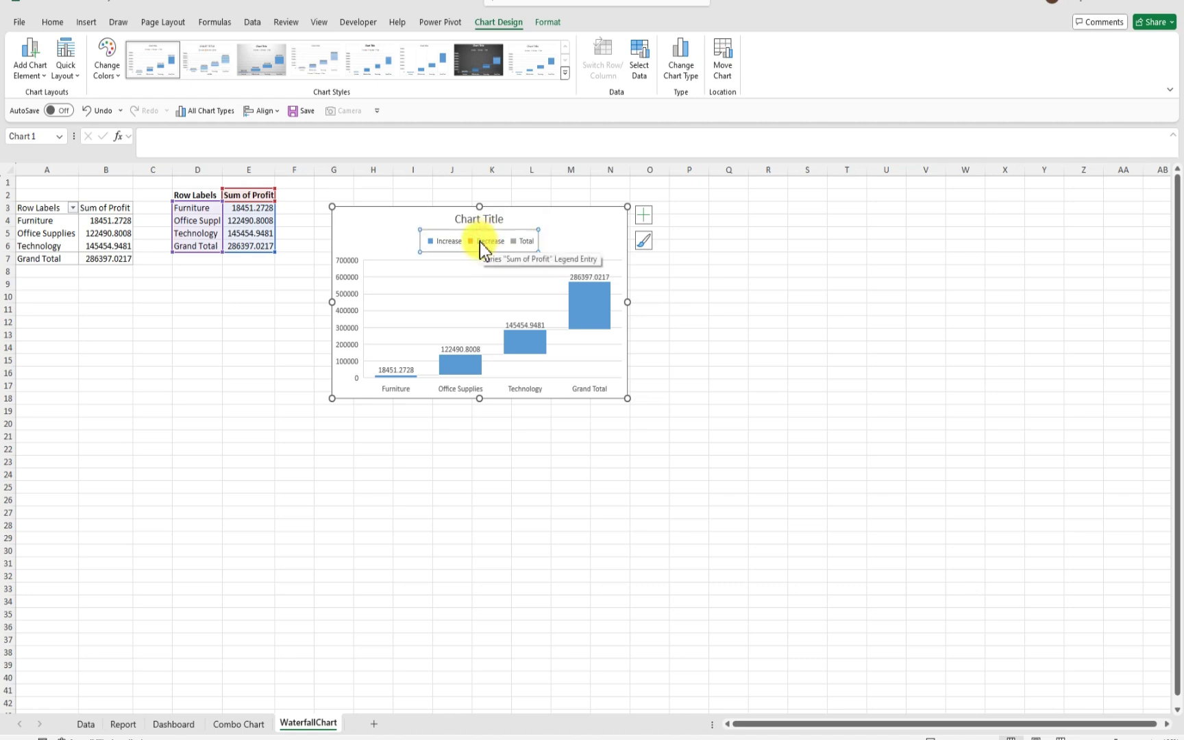
key("Delete")
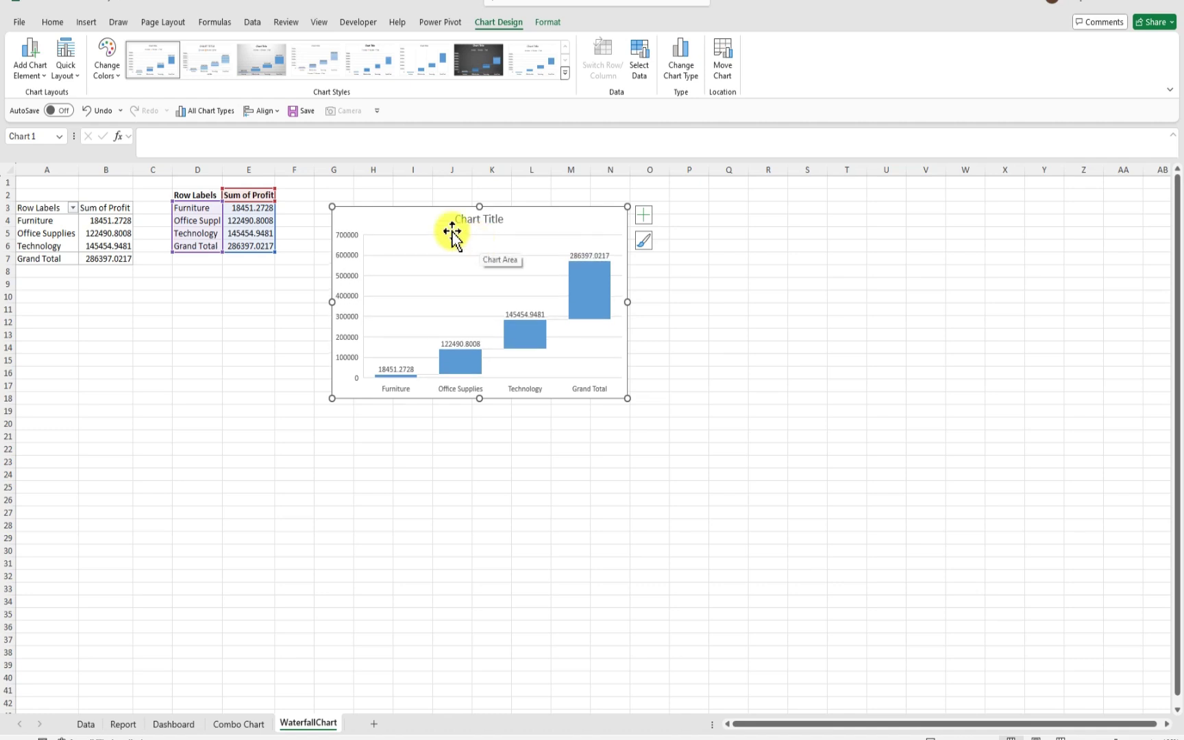
left_click(449, 235)
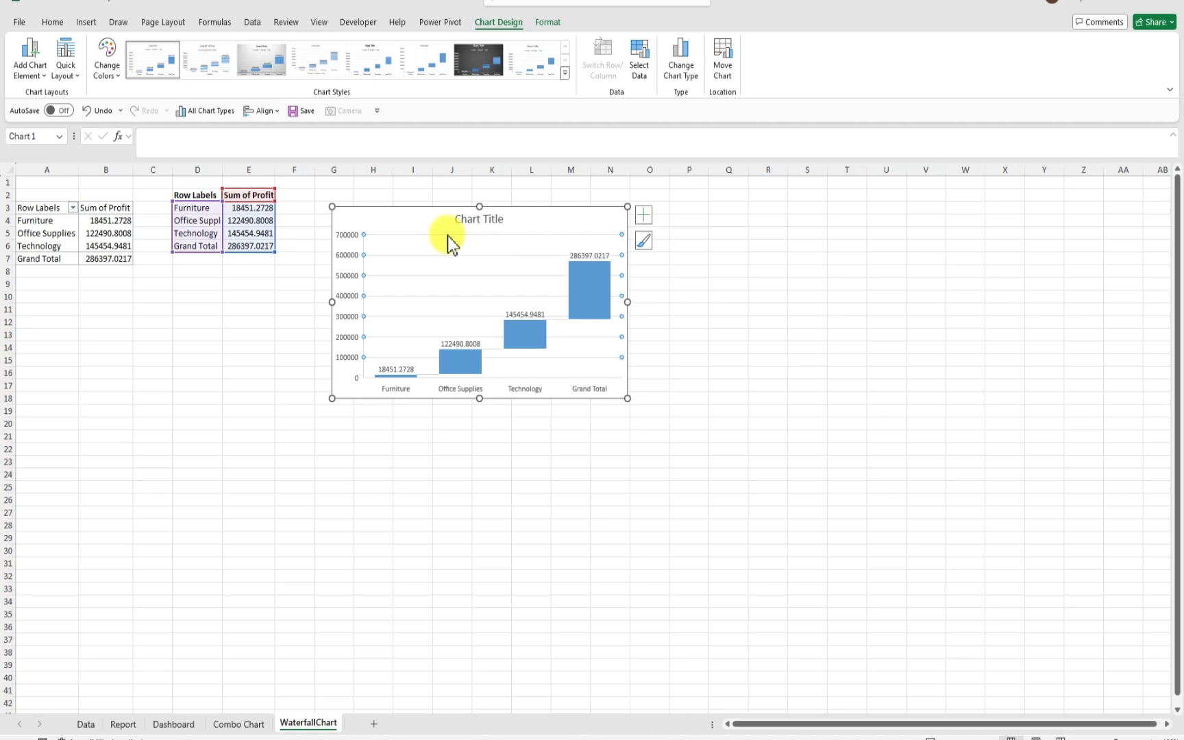
key("Delete")
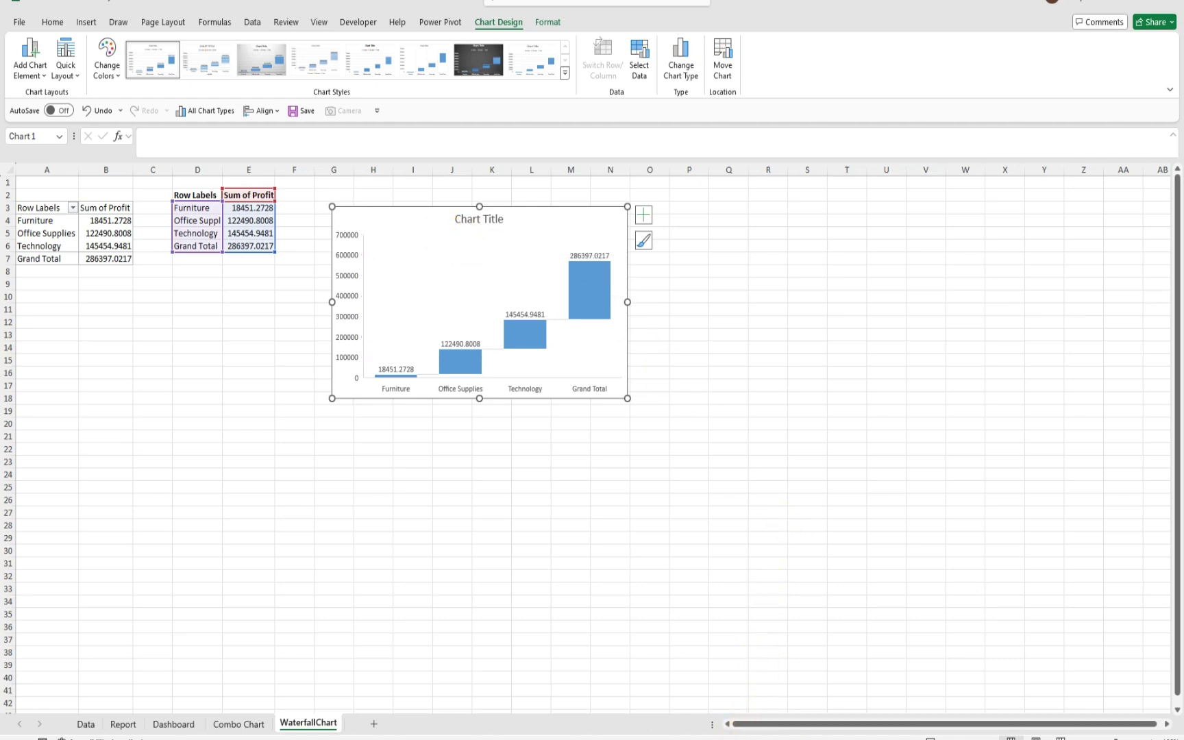
left_click(826, 702)
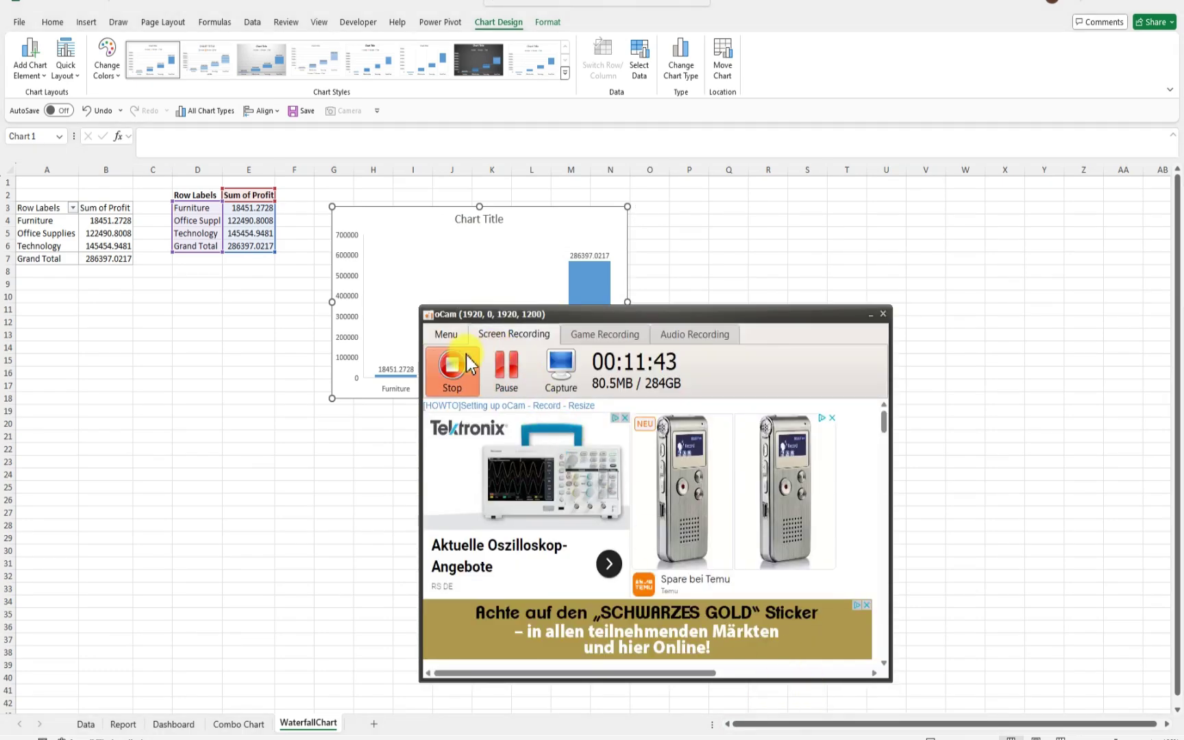
left_click(805, 309)
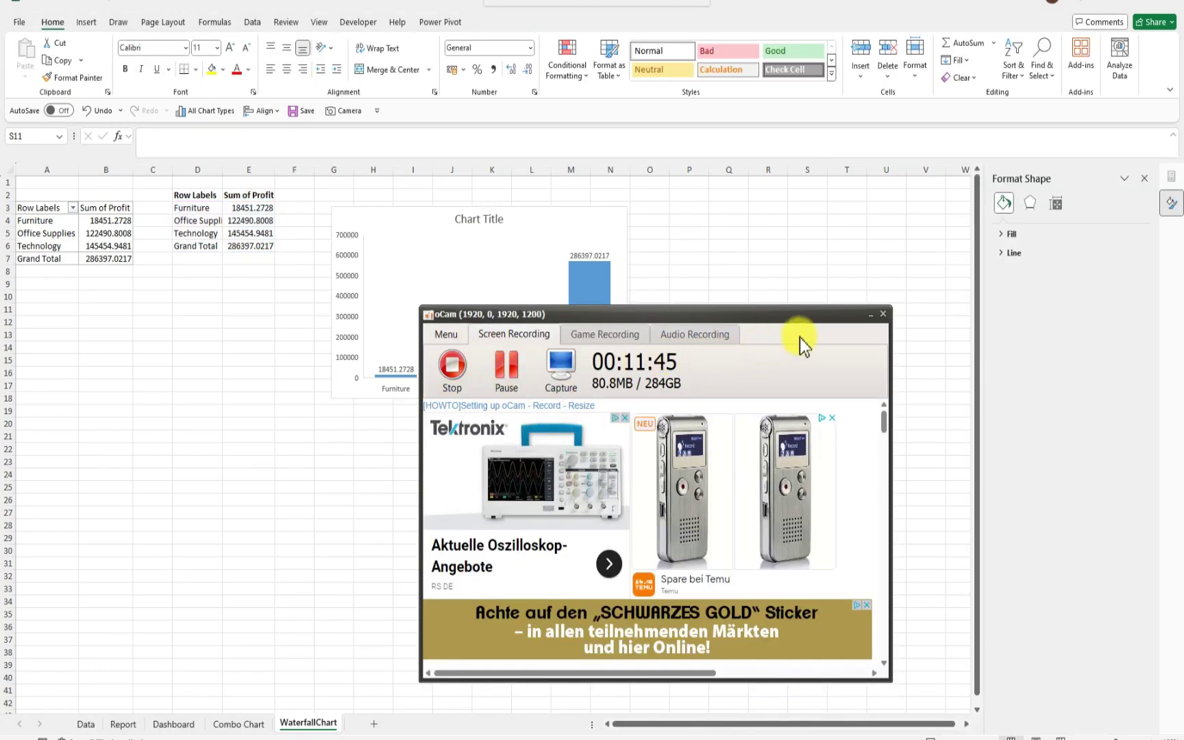
Close the shape formatting pane and delete the title from the waterfall chart
left_click(871, 317)
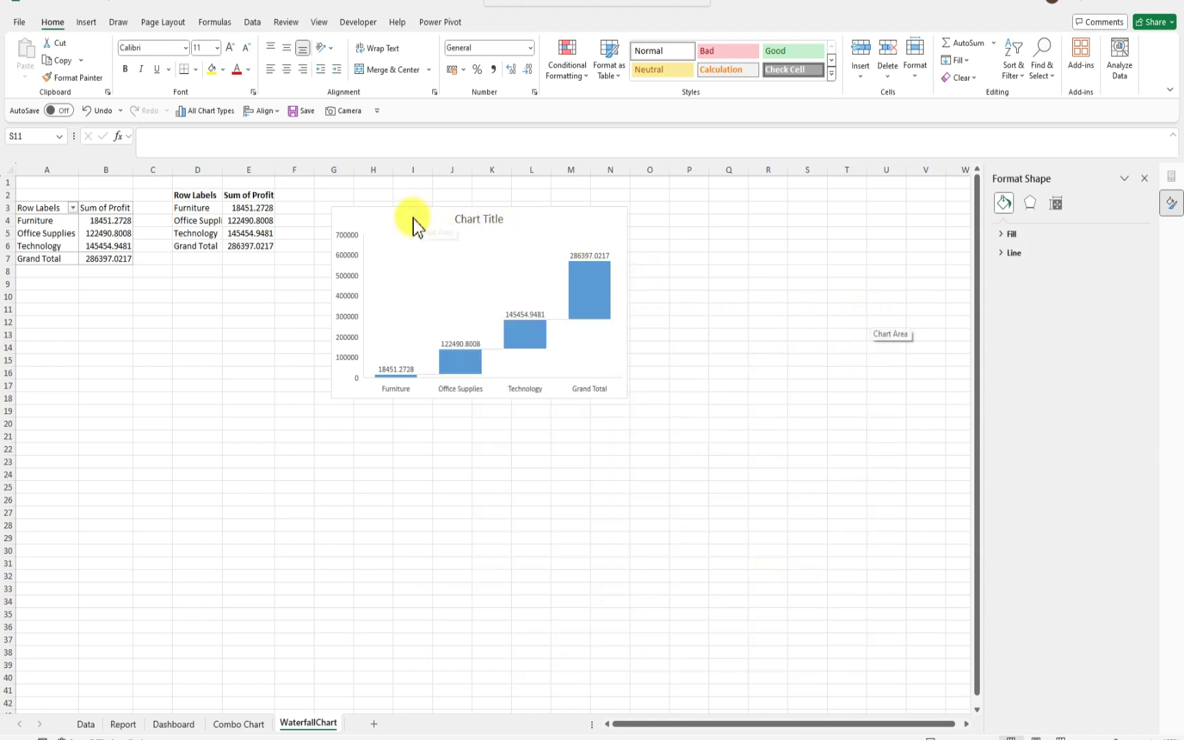
left_click(1144, 178)
left_click(464, 230)
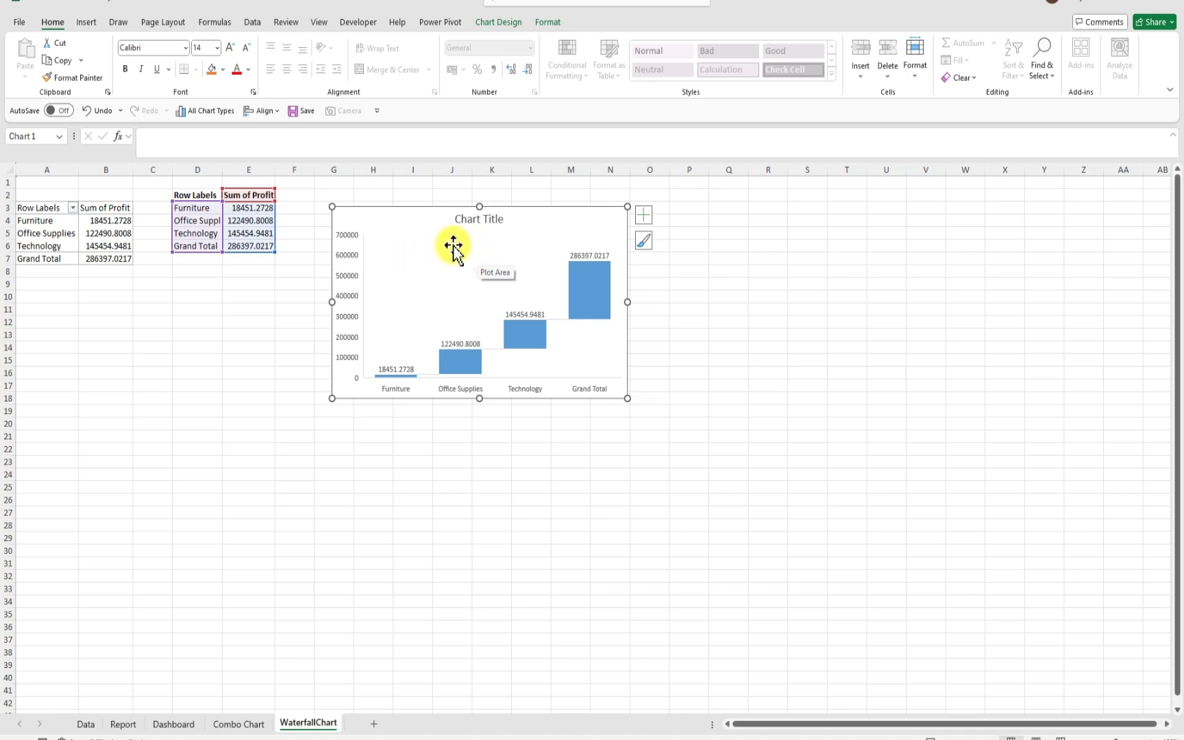
left_click(480, 219)
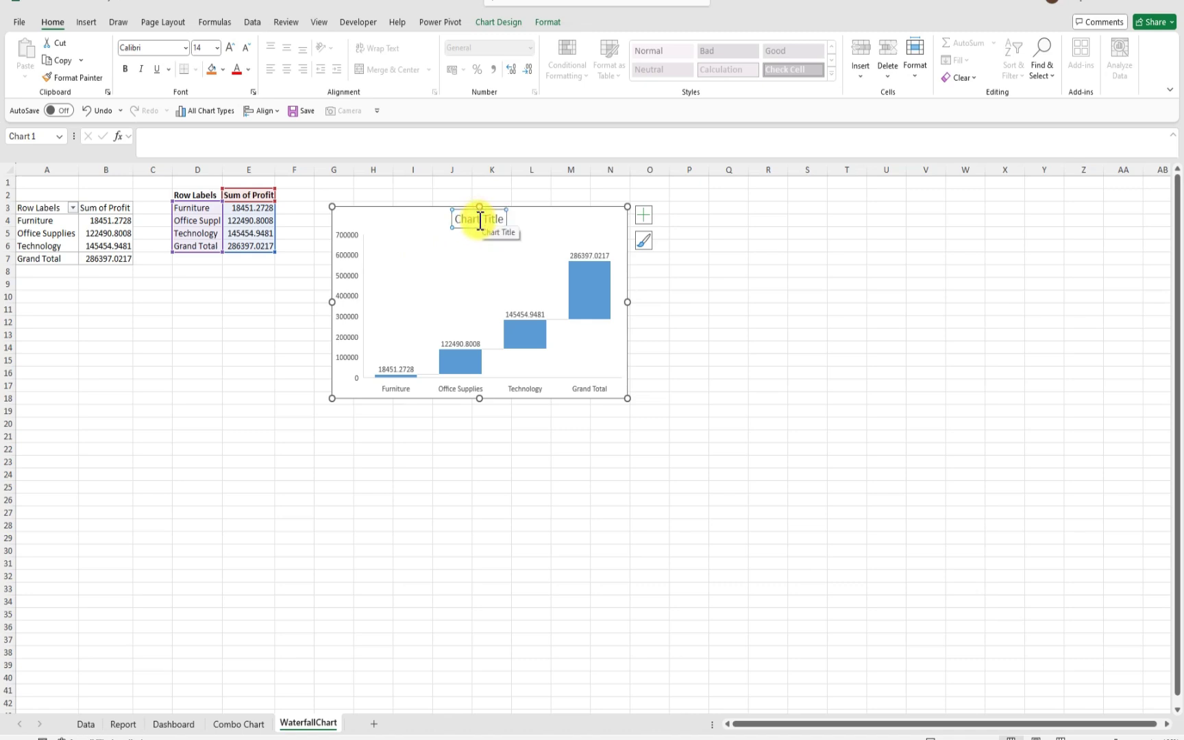
key("Delete")
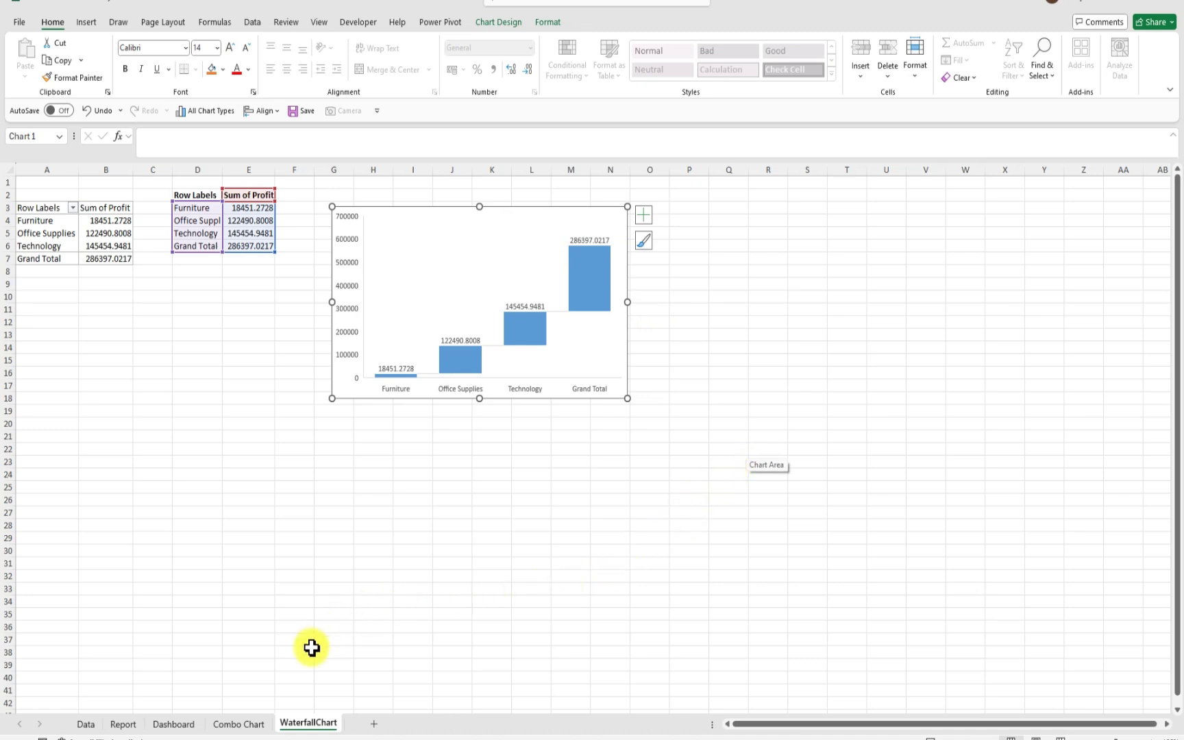
left_click(241, 723)
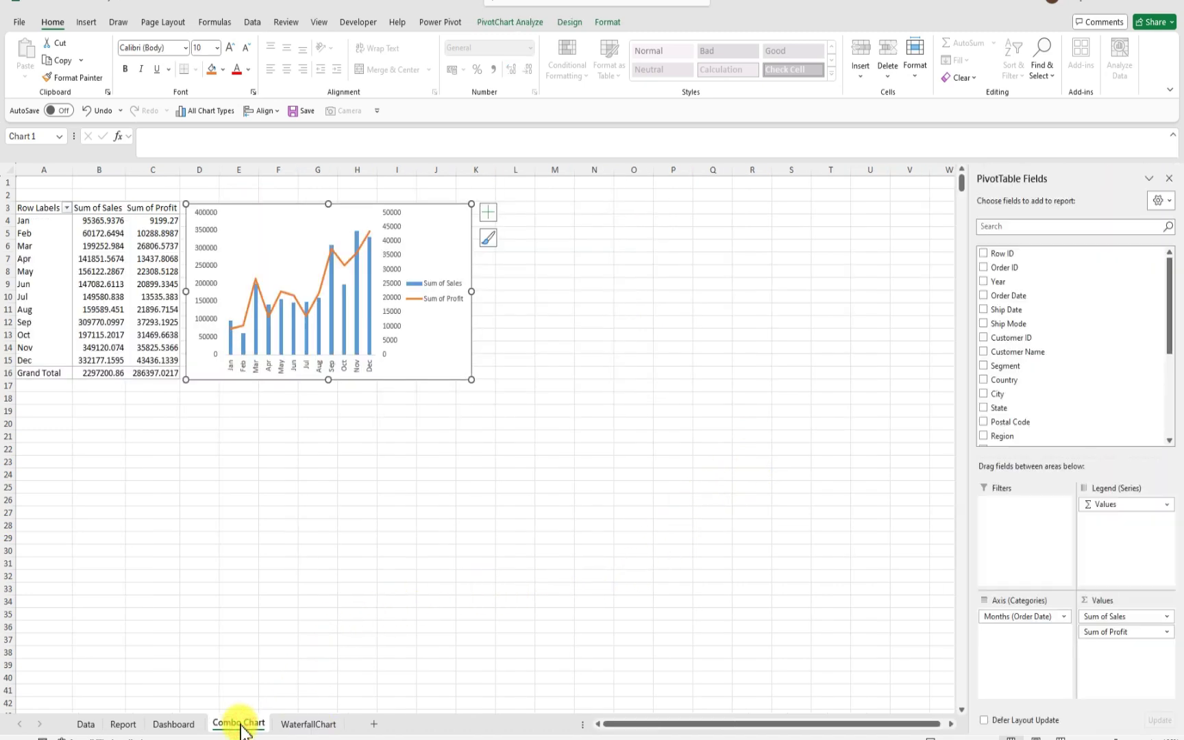
left_click(308, 724)
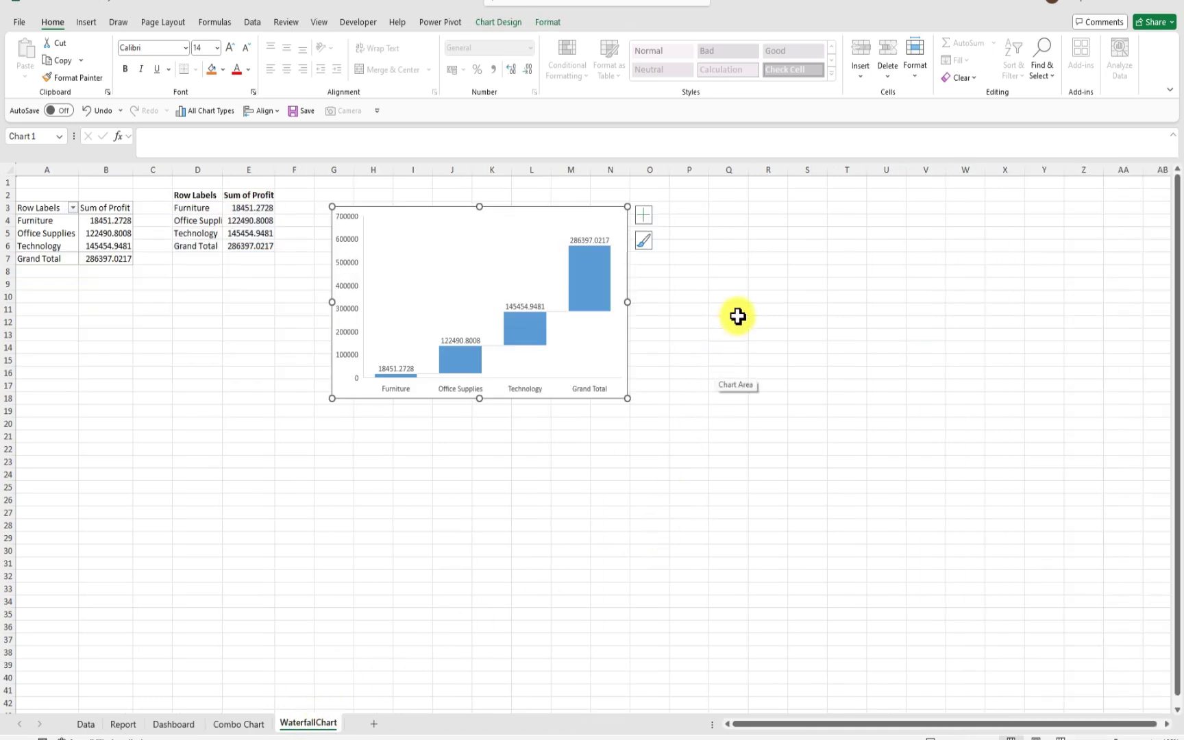
left_click(425, 221)
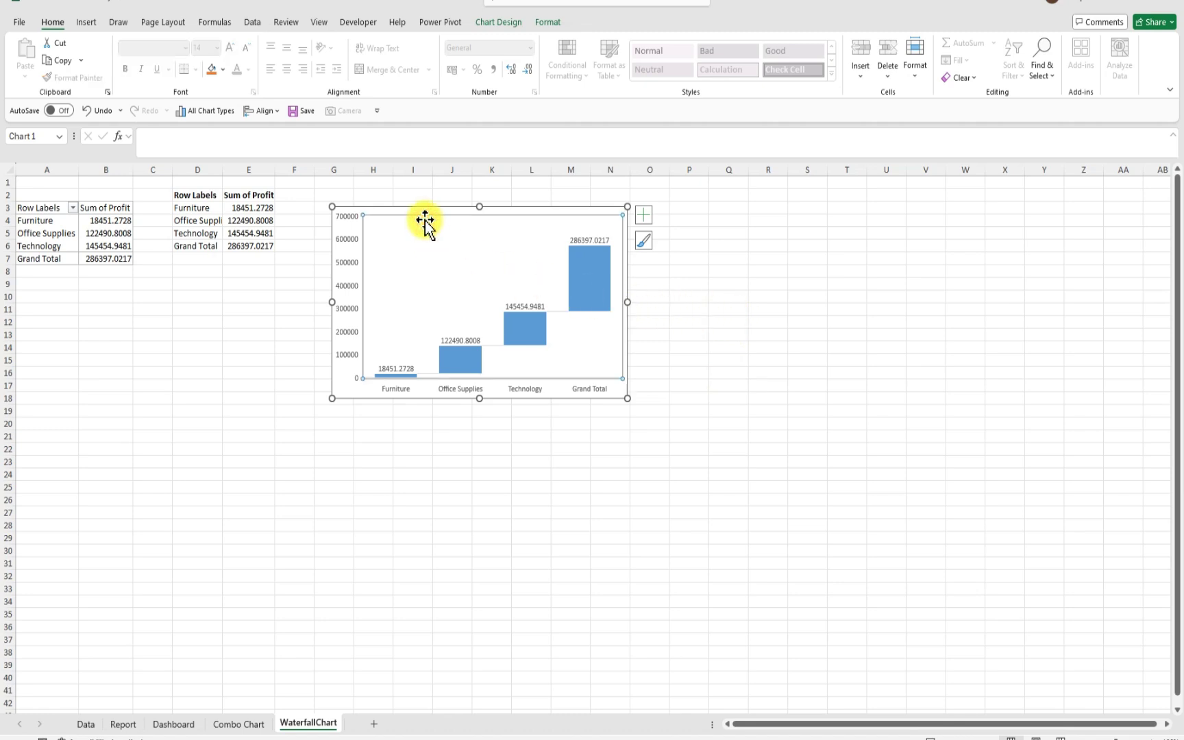
left_click(710, 282)
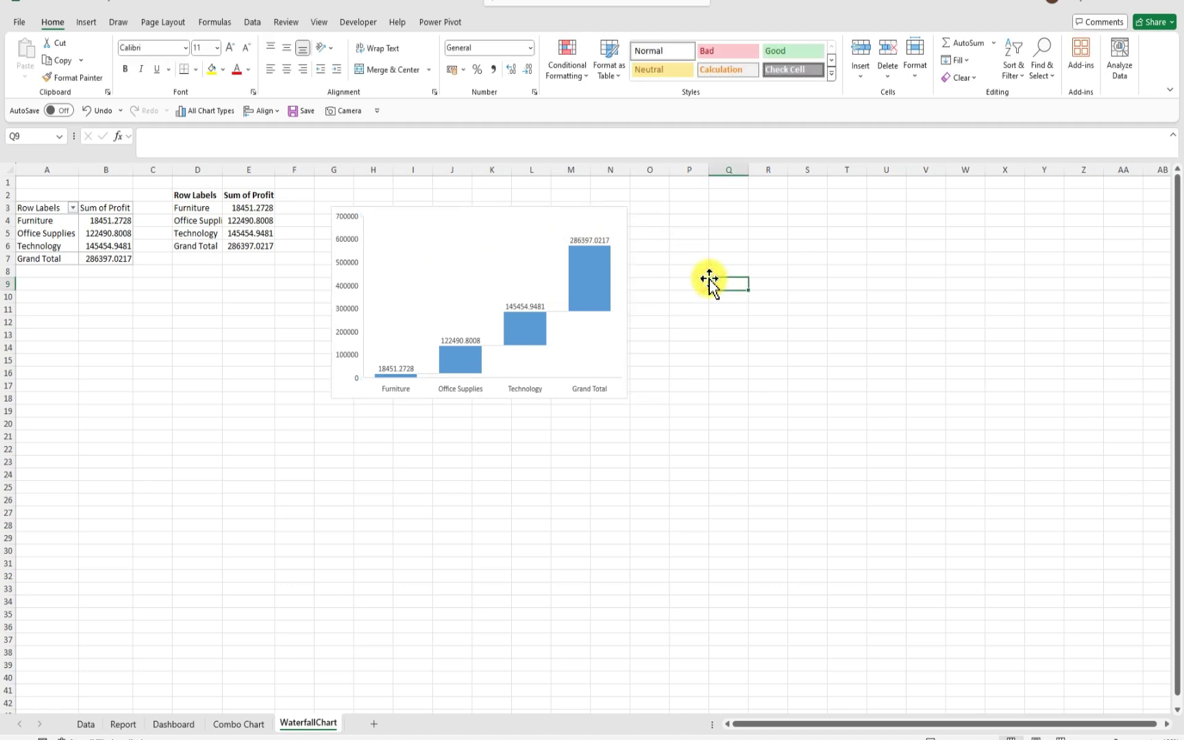
Set the Grand Total column of the waterfall chart as a total and close the formatting pane
left_click(591, 260)
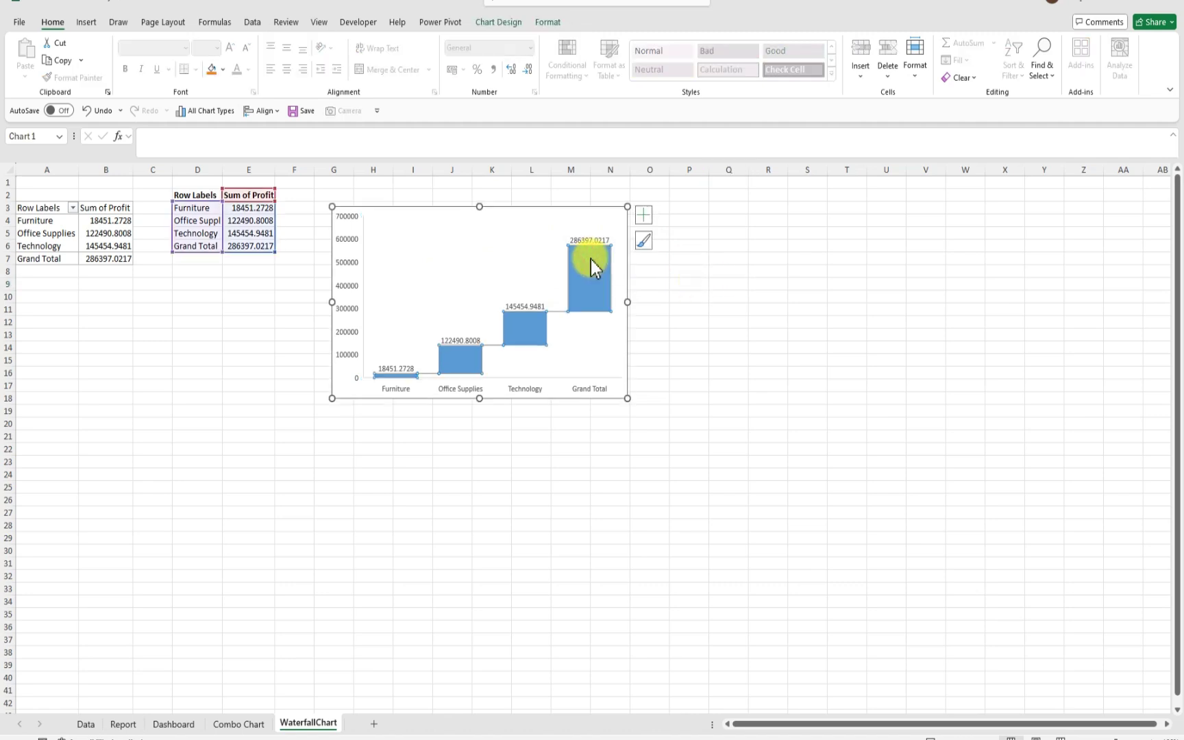
left_click(591, 260)
mouse_move(594, 264)
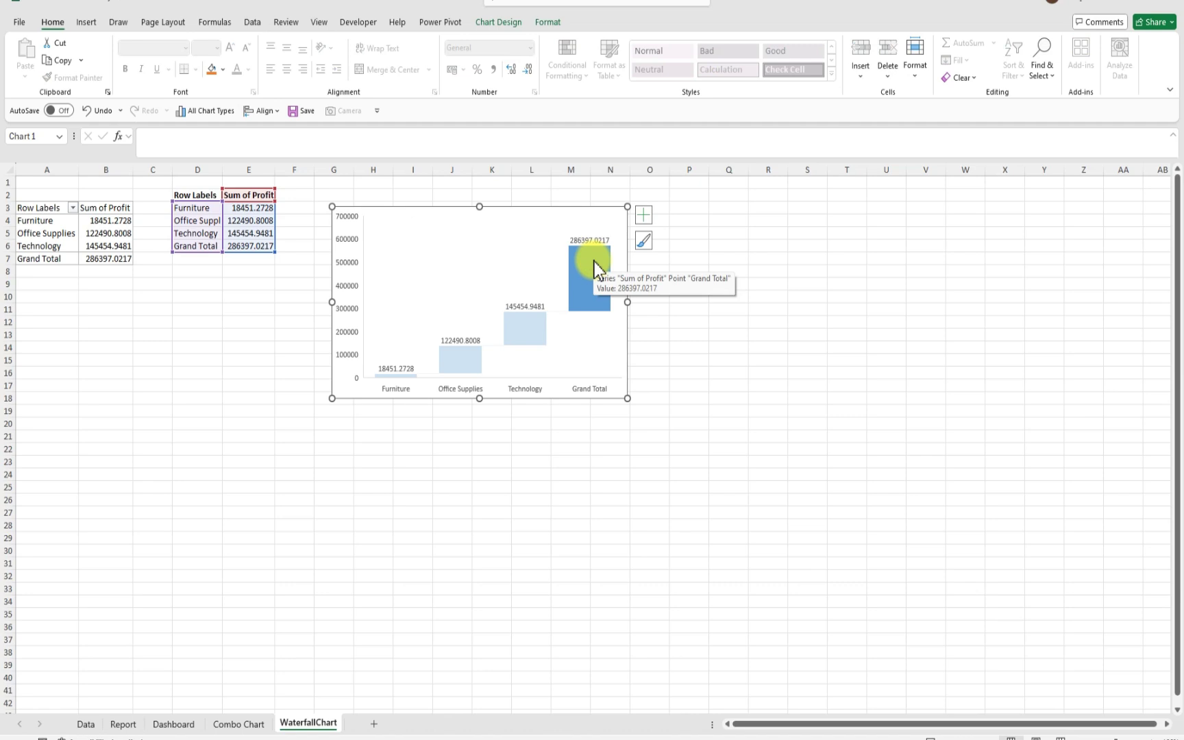
double_click(594, 262)
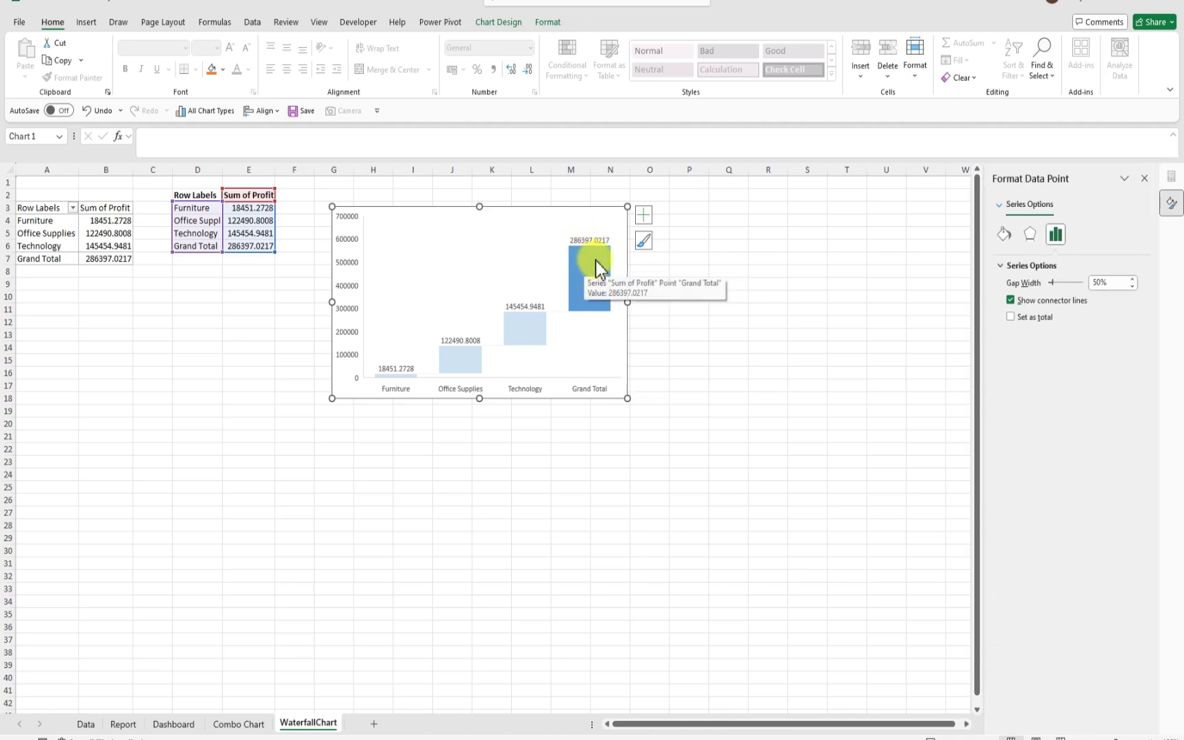
left_click(1010, 317)
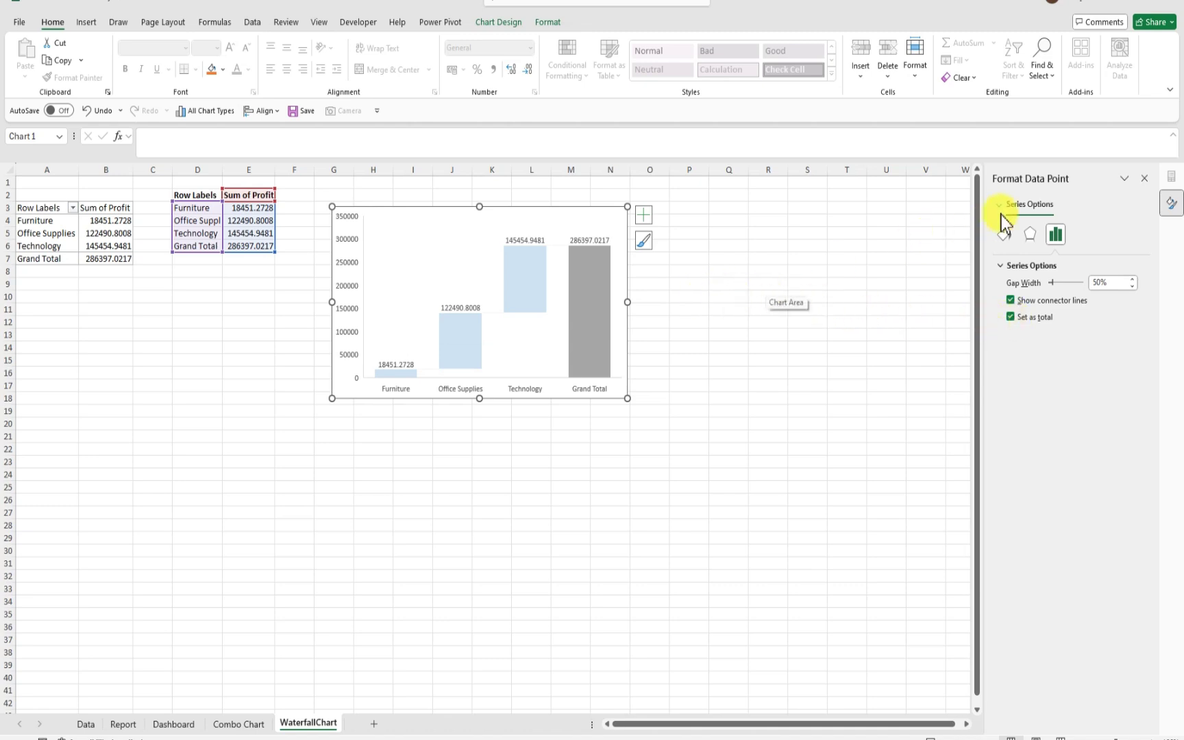
left_click(1144, 179)
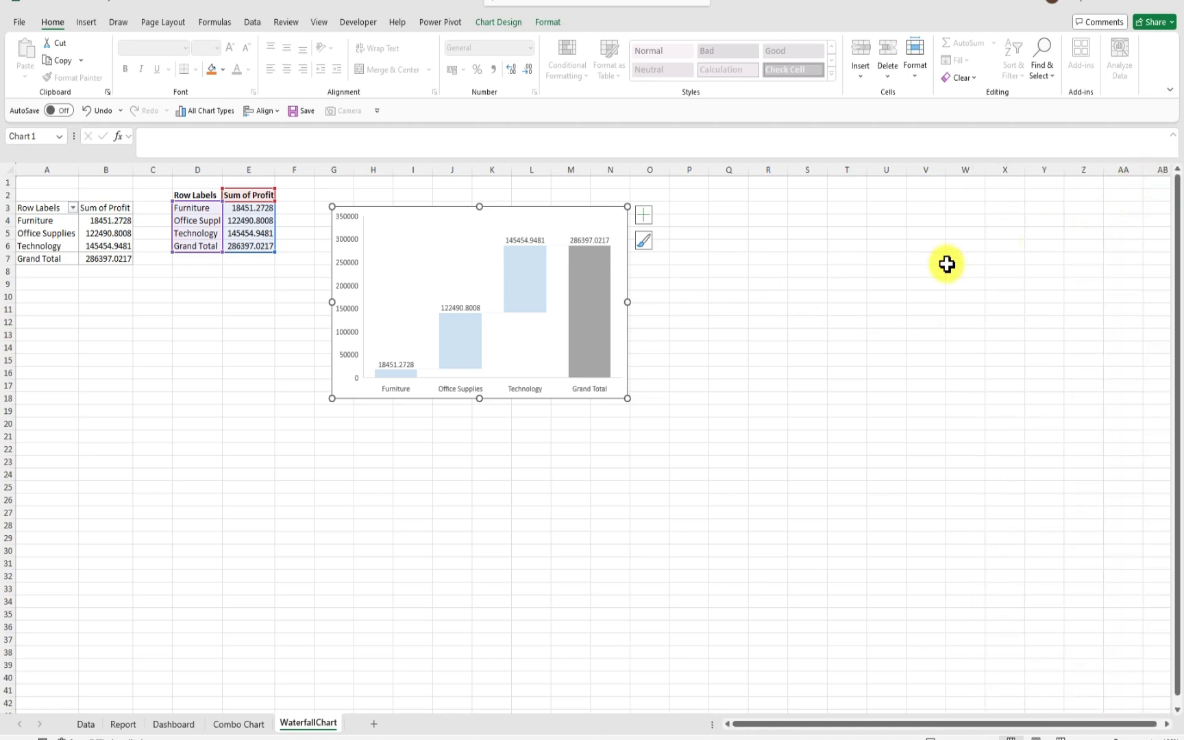
left_click(718, 320)
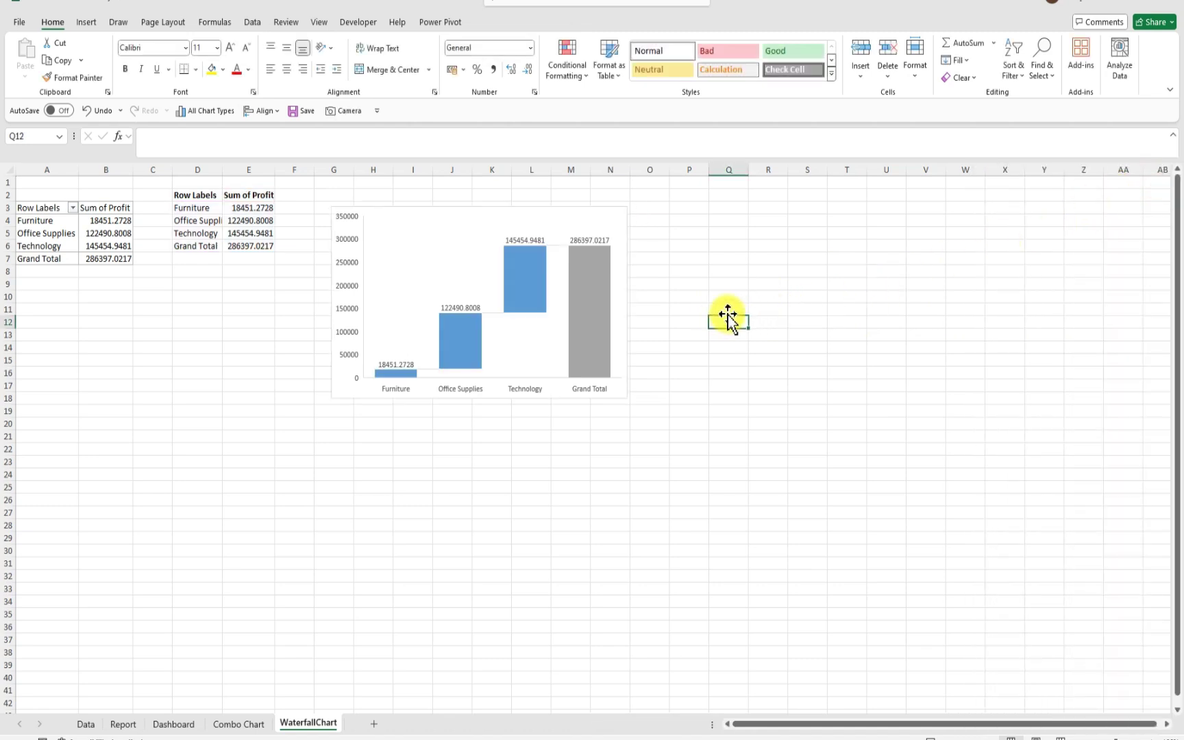
Format the profit values in E3:E6 as currency with the € Euro (€ 123) symbol and 0 decimal places
left_click(528, 240)
left_click(526, 239)
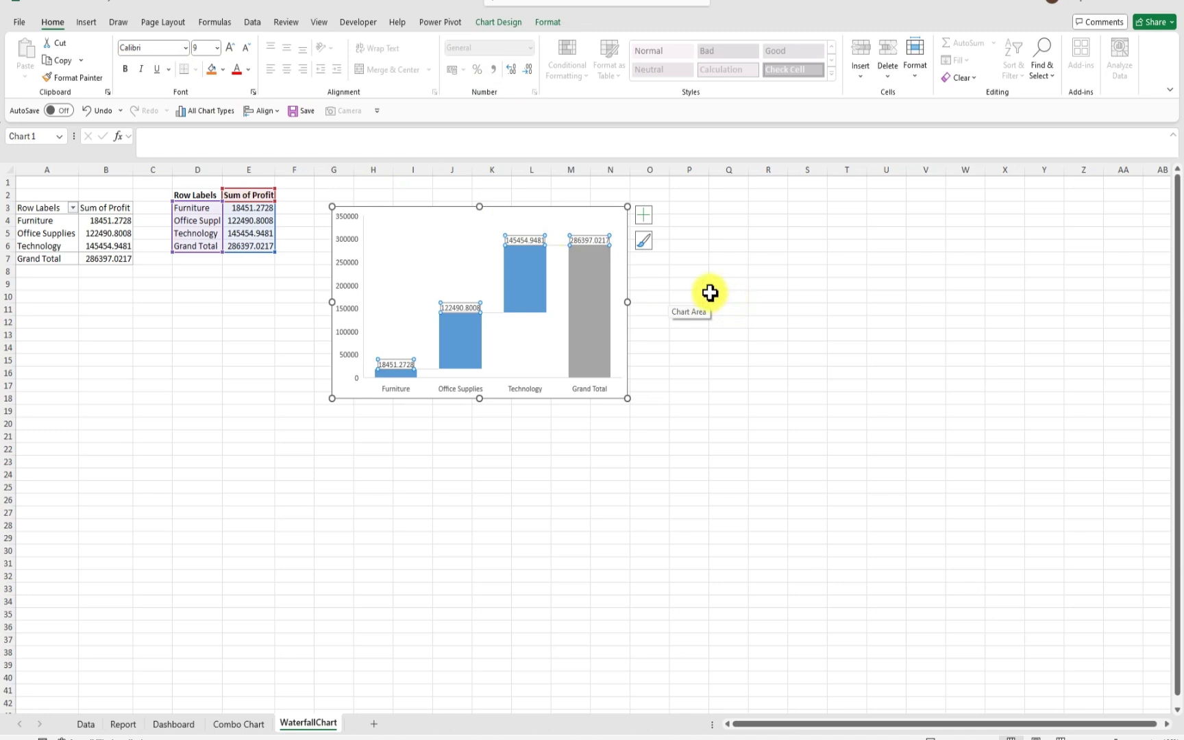
left_click(241, 208)
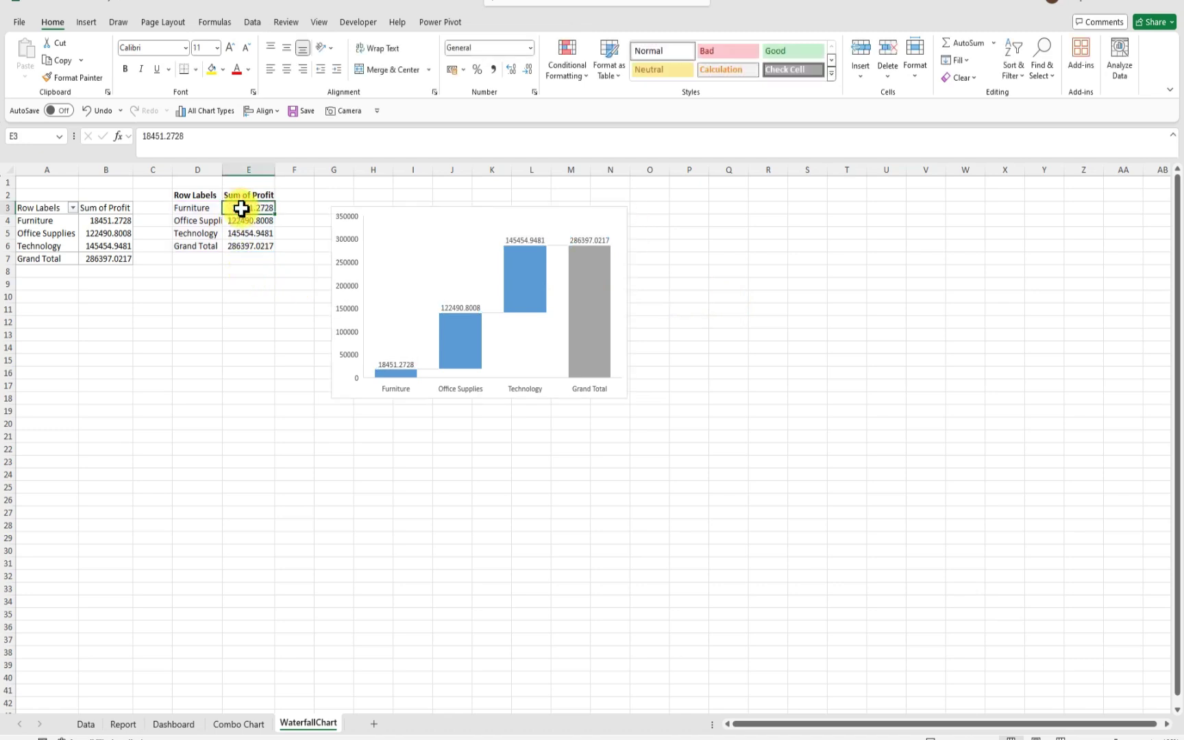
left_click_drag(242, 208, 249, 245)
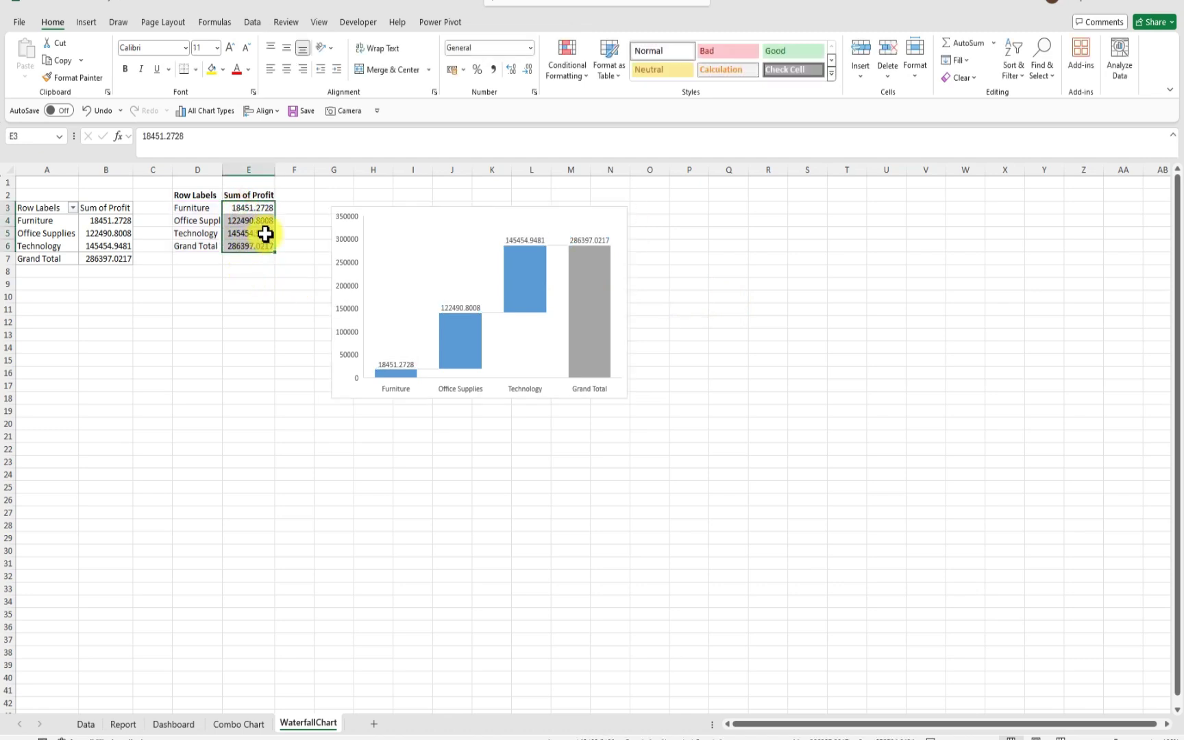
left_click(536, 94)
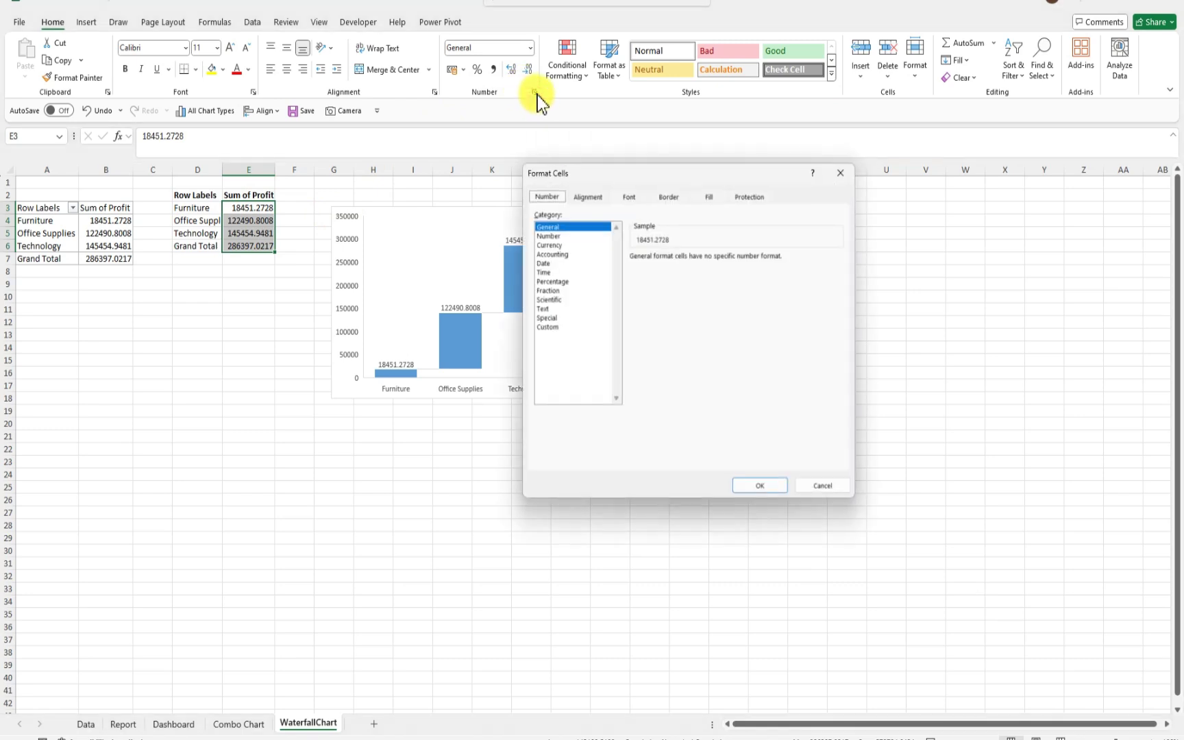
left_click(546, 245)
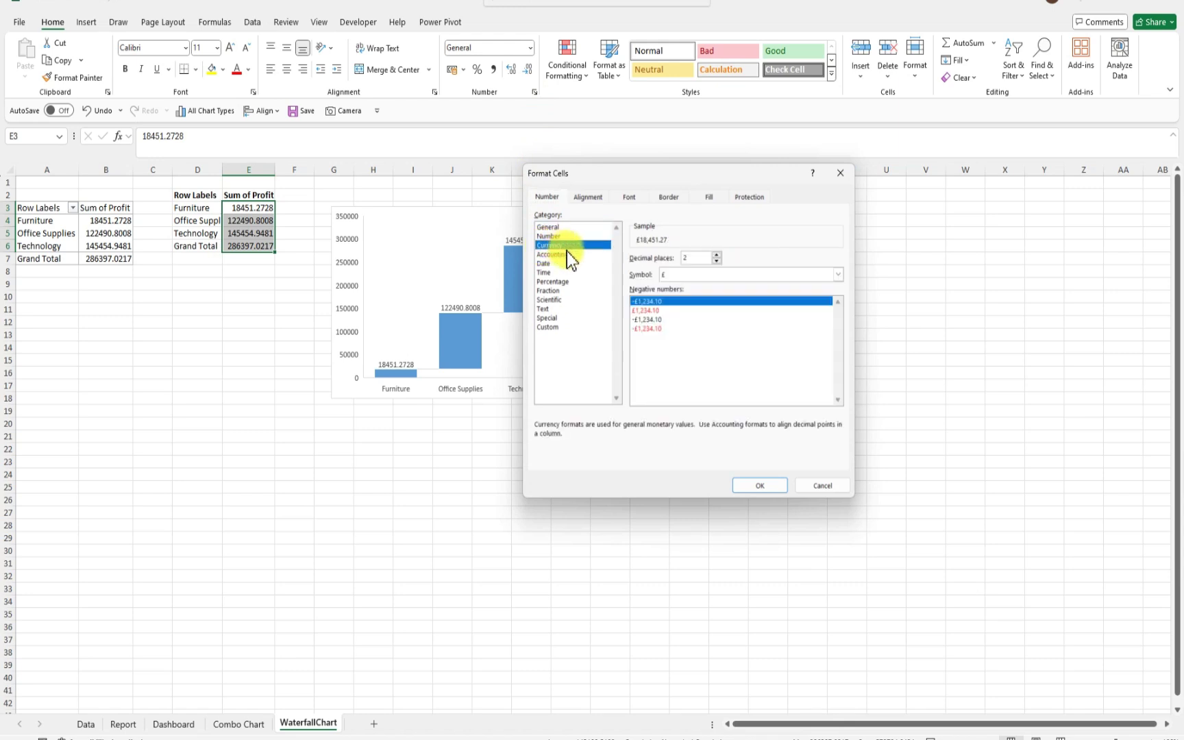
left_click(725, 275)
scroll(714, 370, "down", 4)
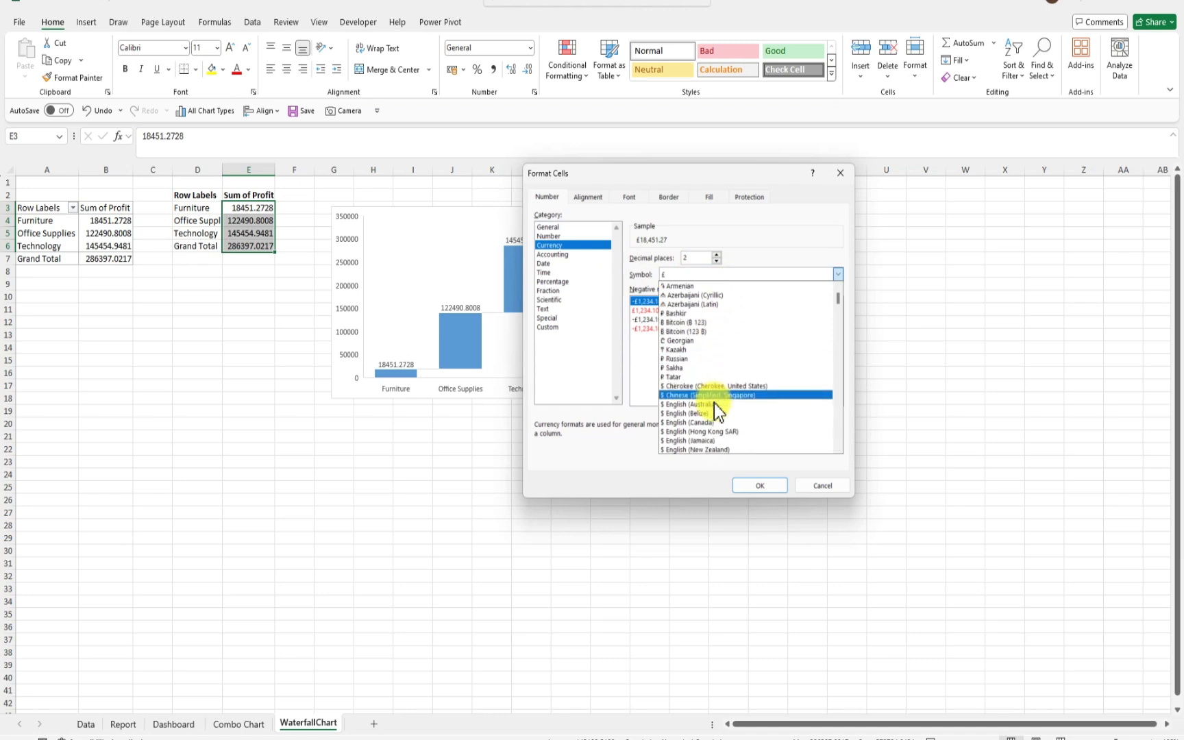
scroll(711, 394, "down", 4)
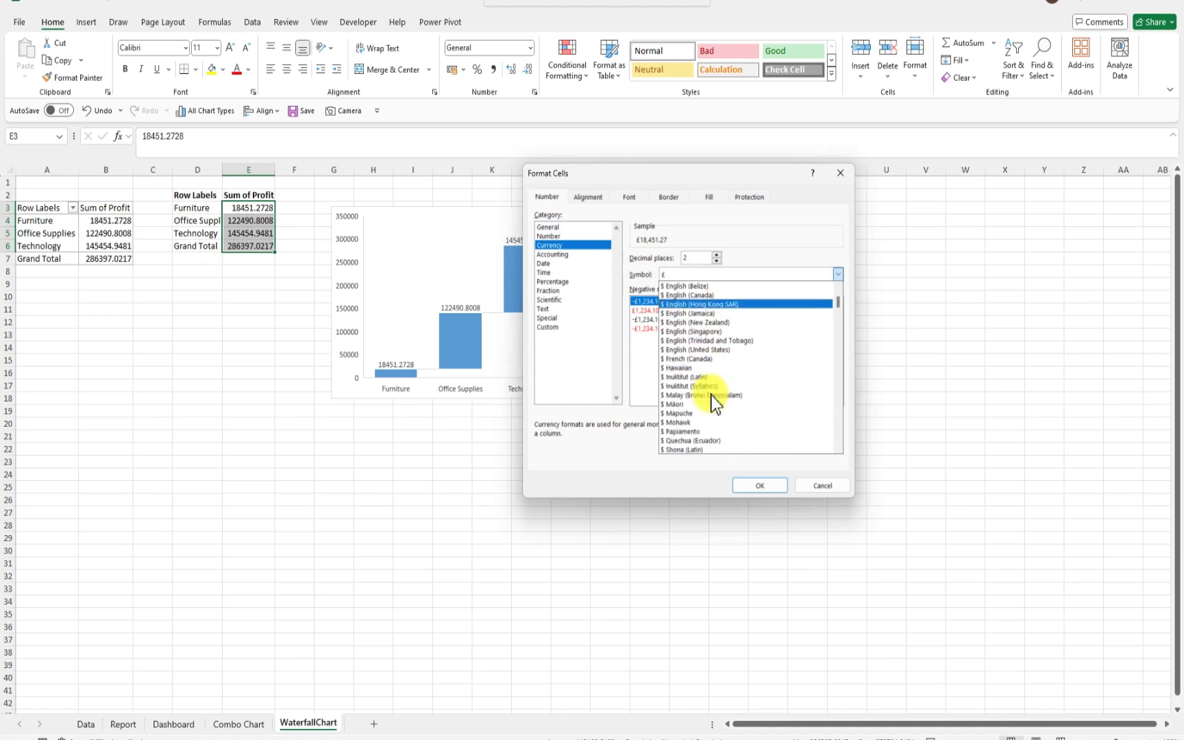
scroll(712, 392, "down", 5)
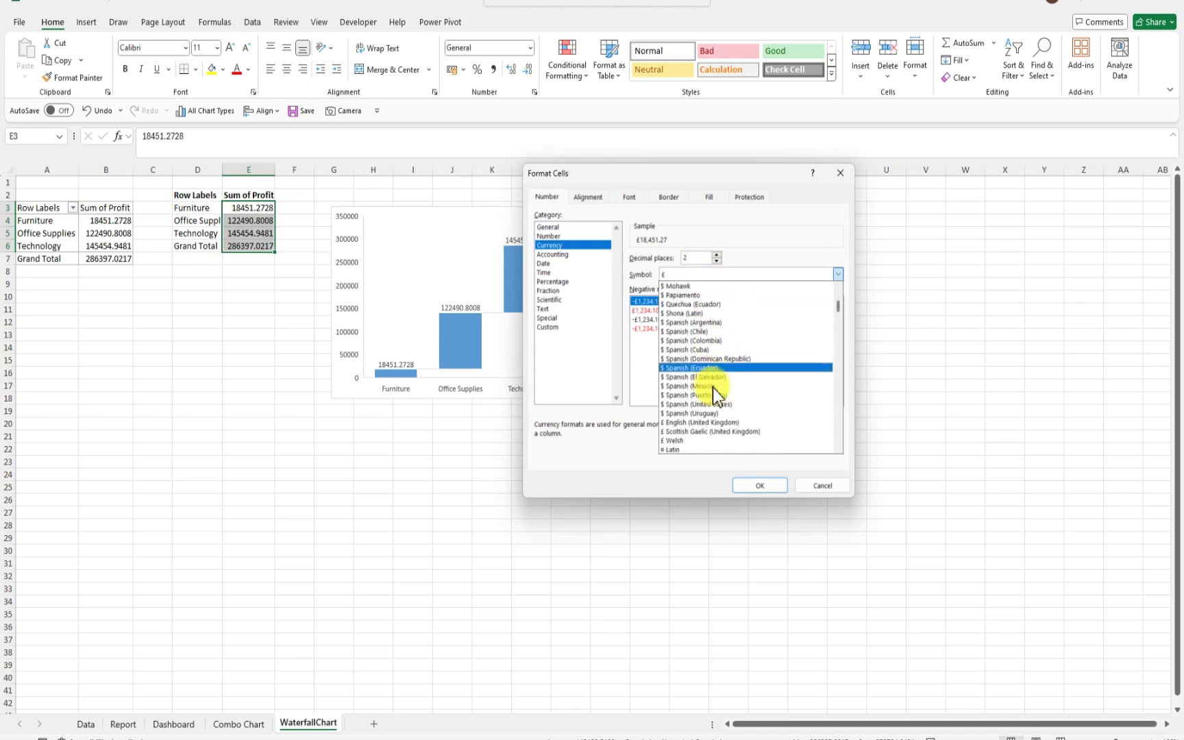
scroll(713, 392, "down", 5)
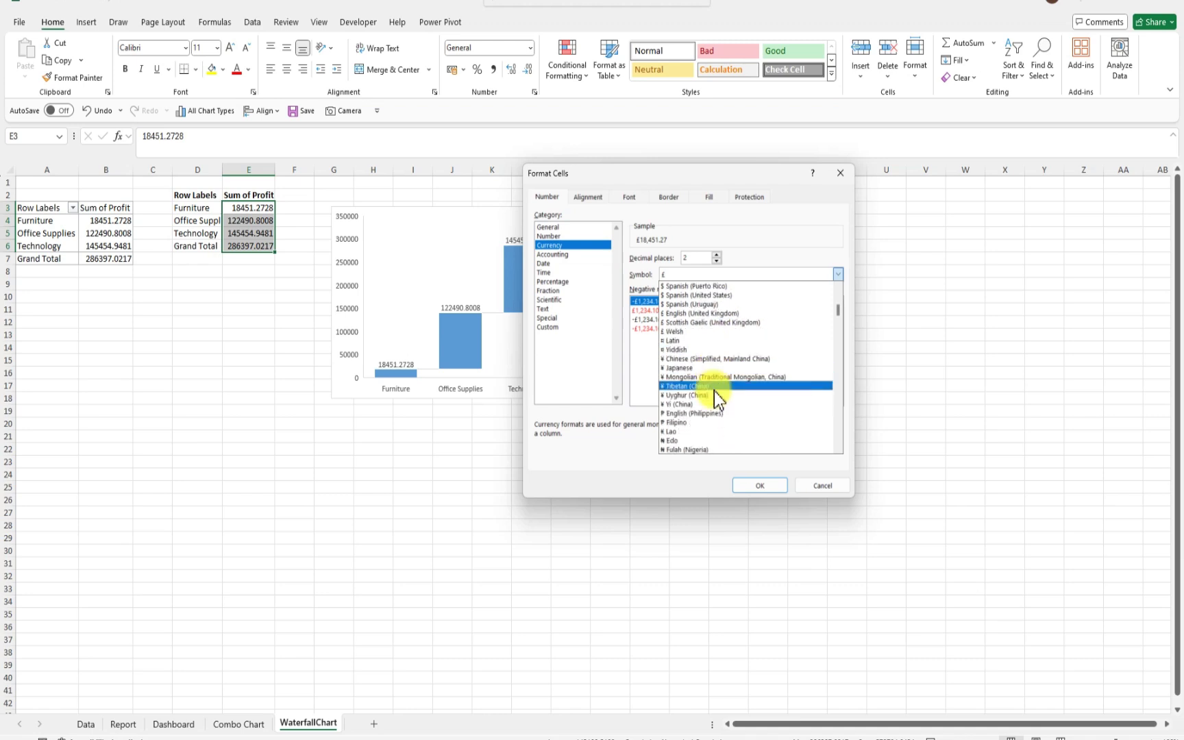
scroll(714, 388, "down", 3)
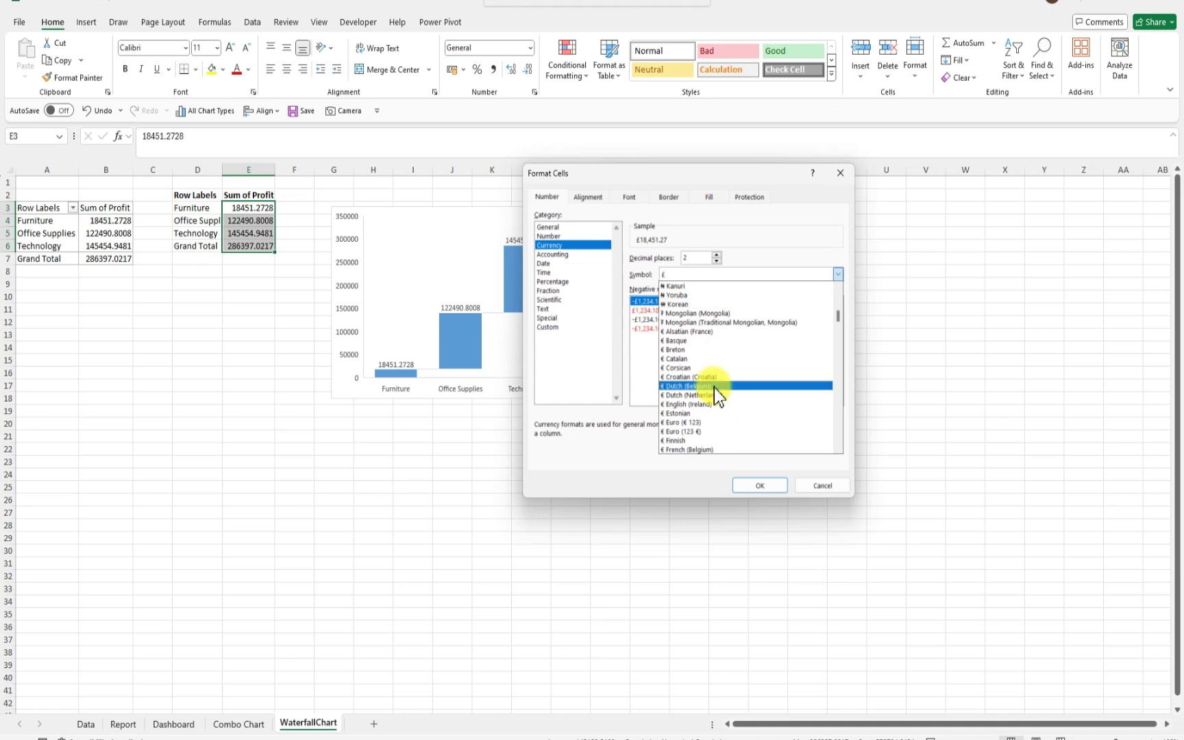
left_click(700, 422)
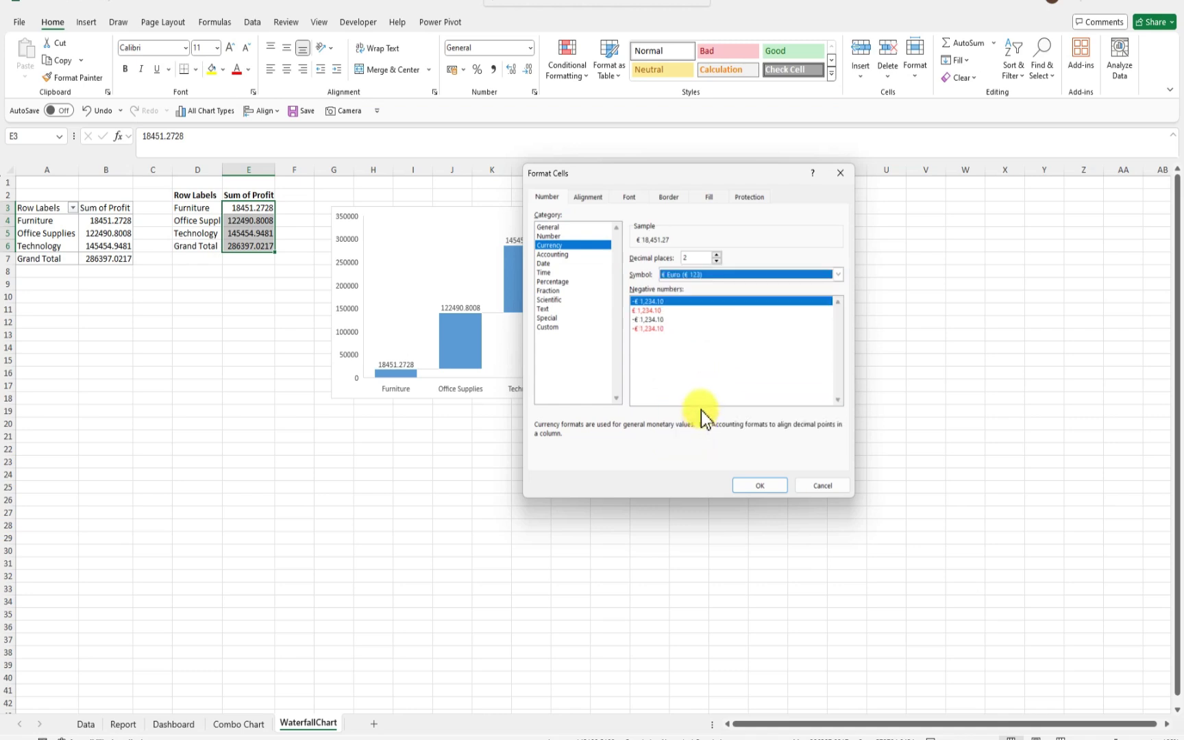
left_click(716, 262)
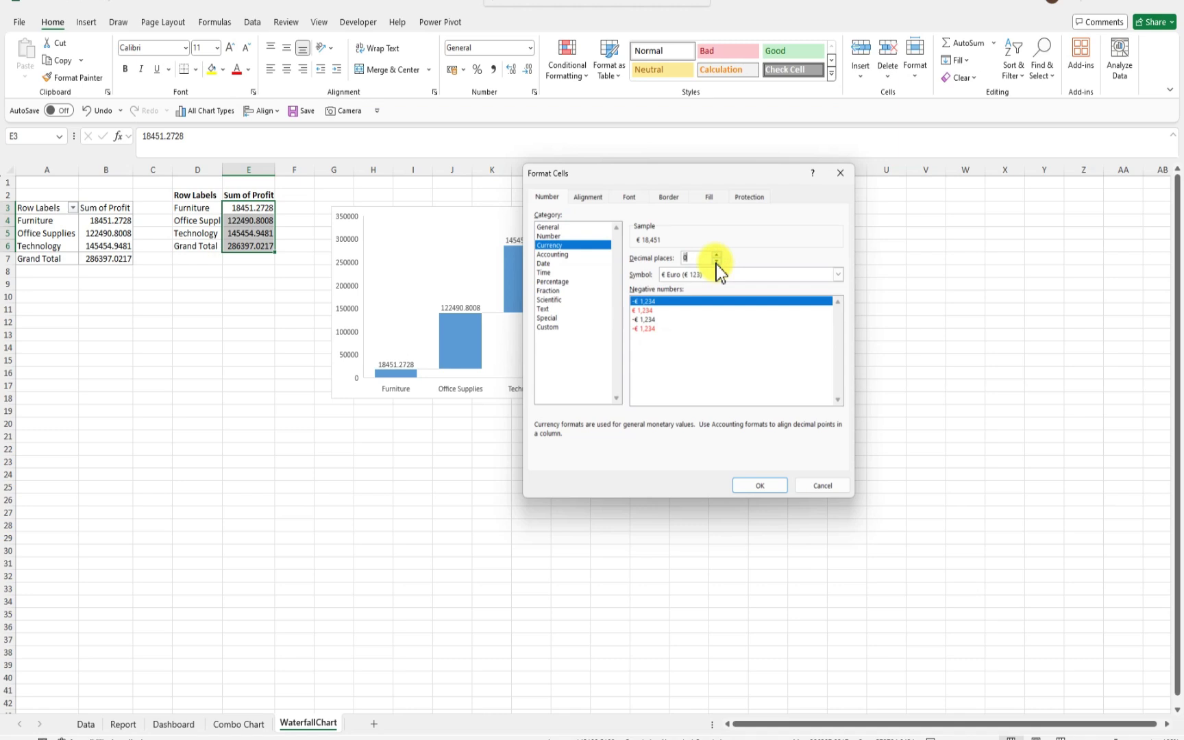
left_click(755, 486)
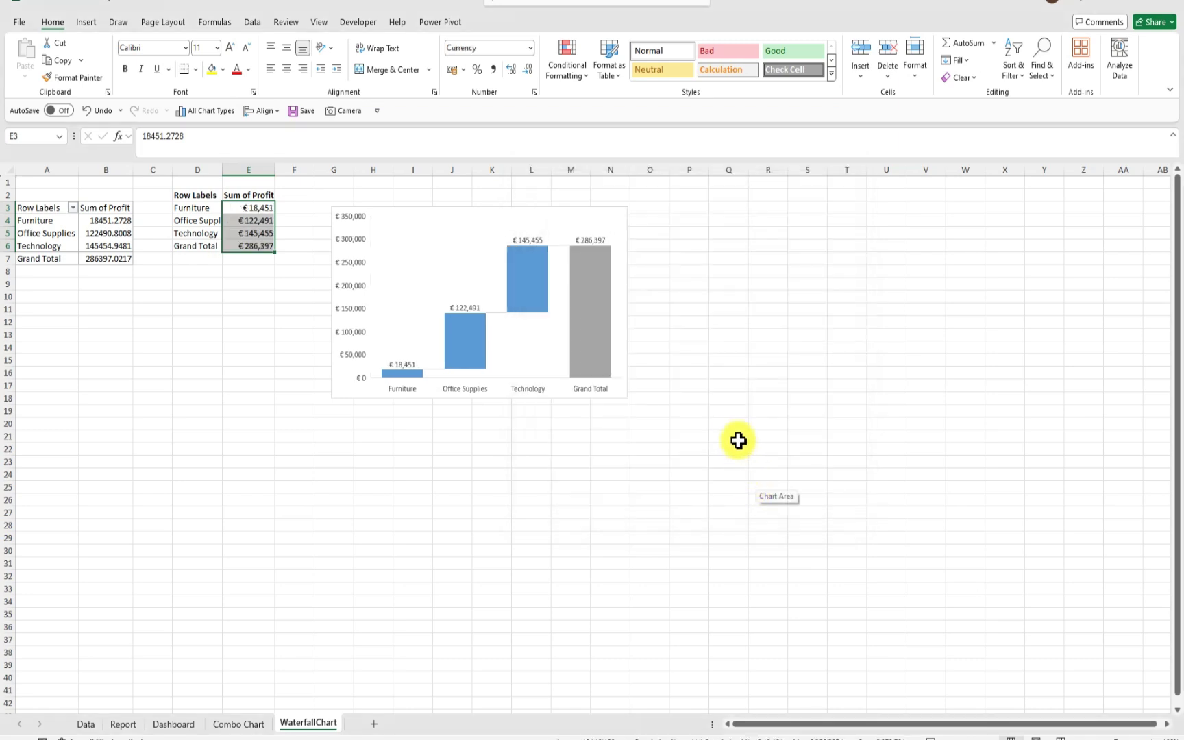
Move the waterfall chart right beside the pasted table, with its upper-left corner near cell F2, and deselect it
left_click(455, 213)
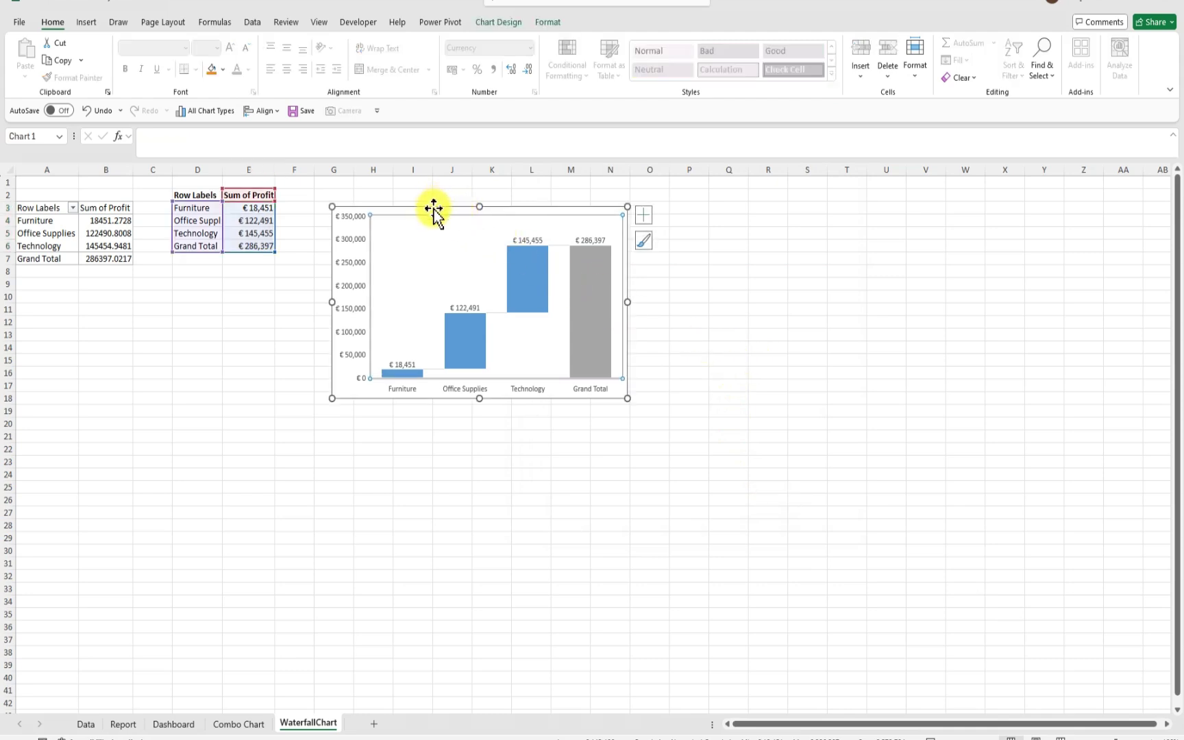
left_click_drag(431, 205, 391, 190)
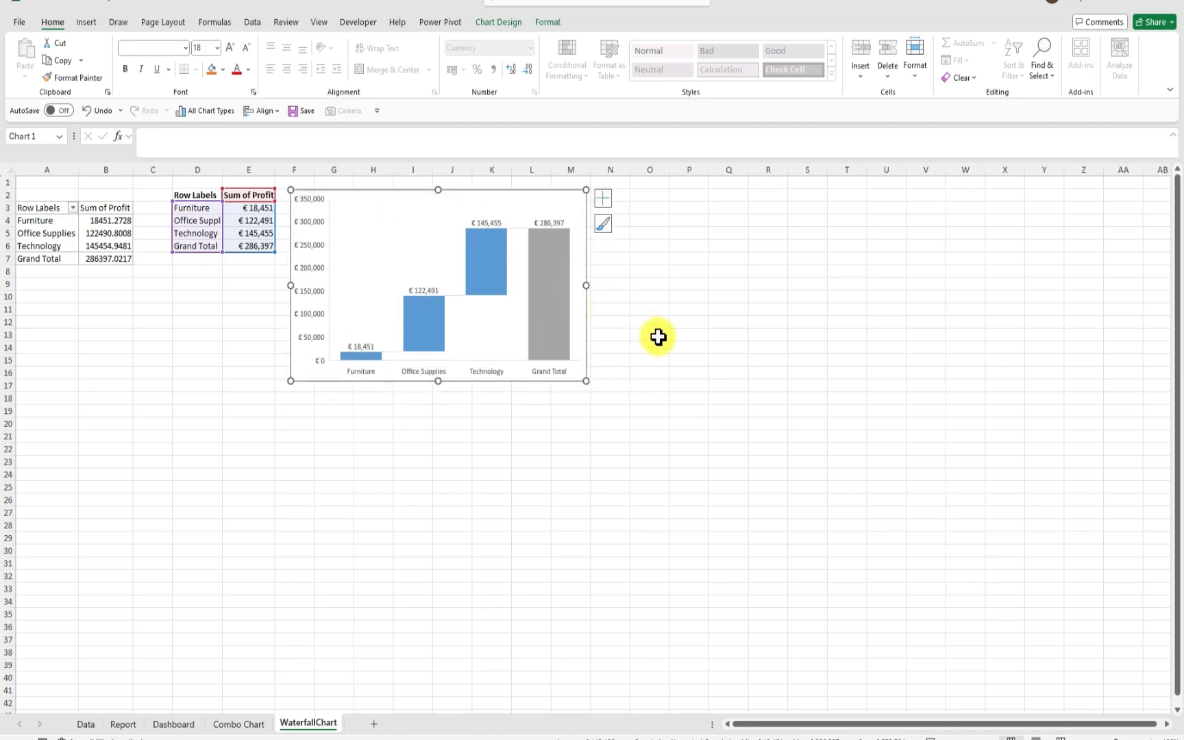
left_click(678, 423)
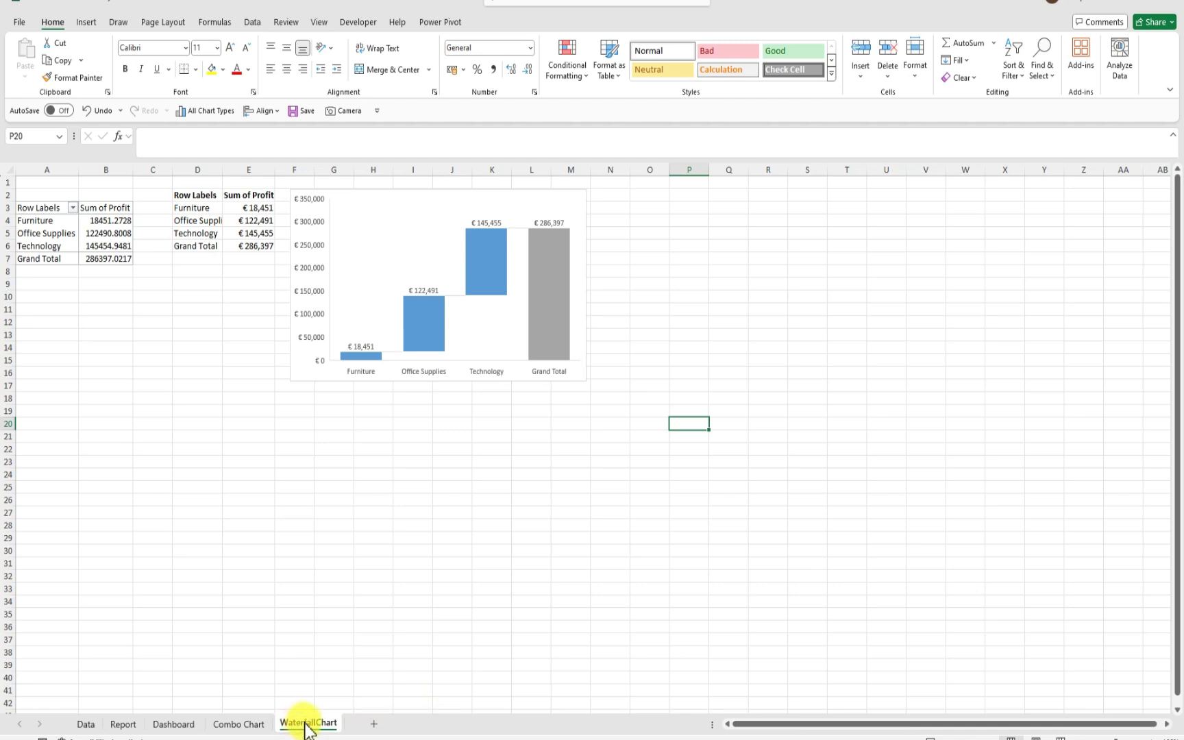
Duplicate the WaterfallChart sheet after the original and rename the copy Pie
left_click_drag(306, 728, 391, 727)
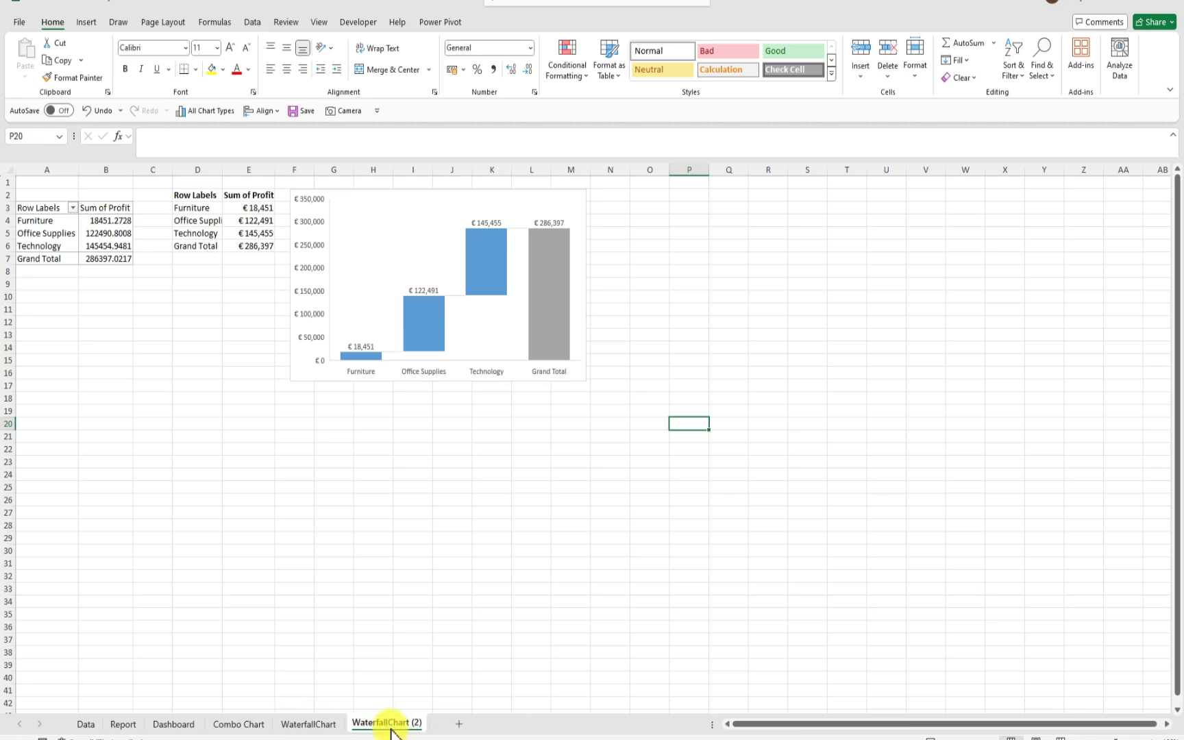
double_click(411, 725)
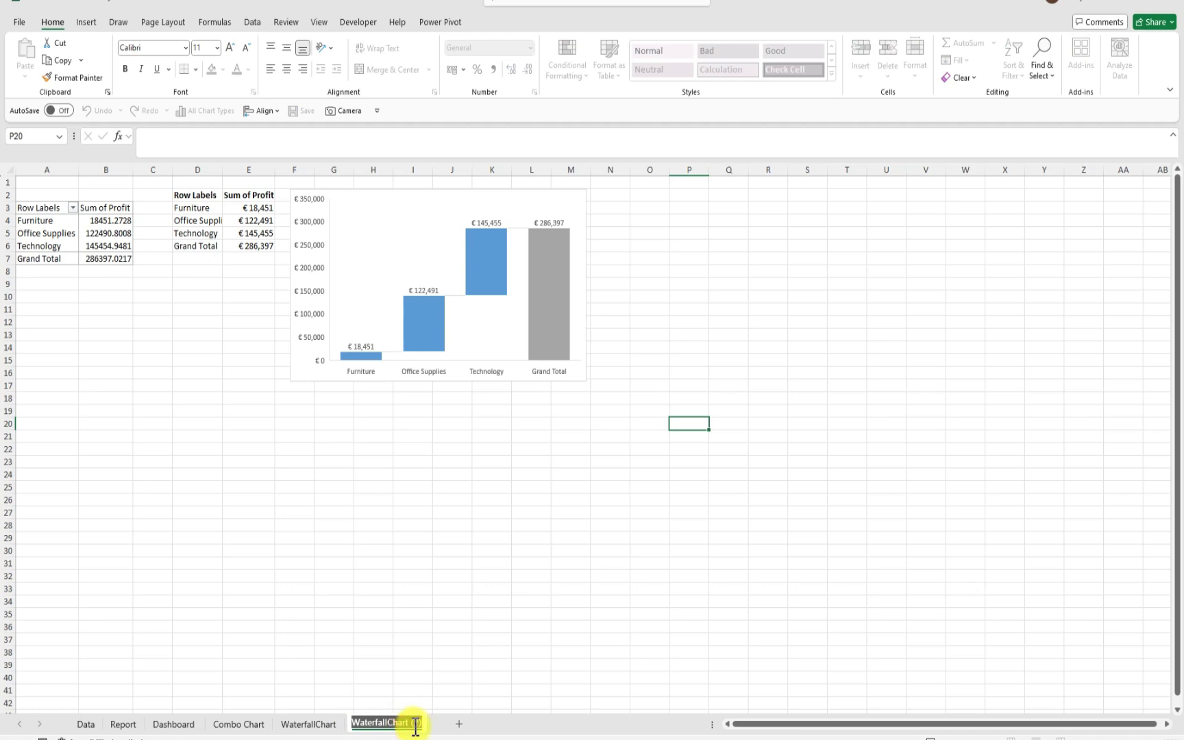
key("BackSpace")
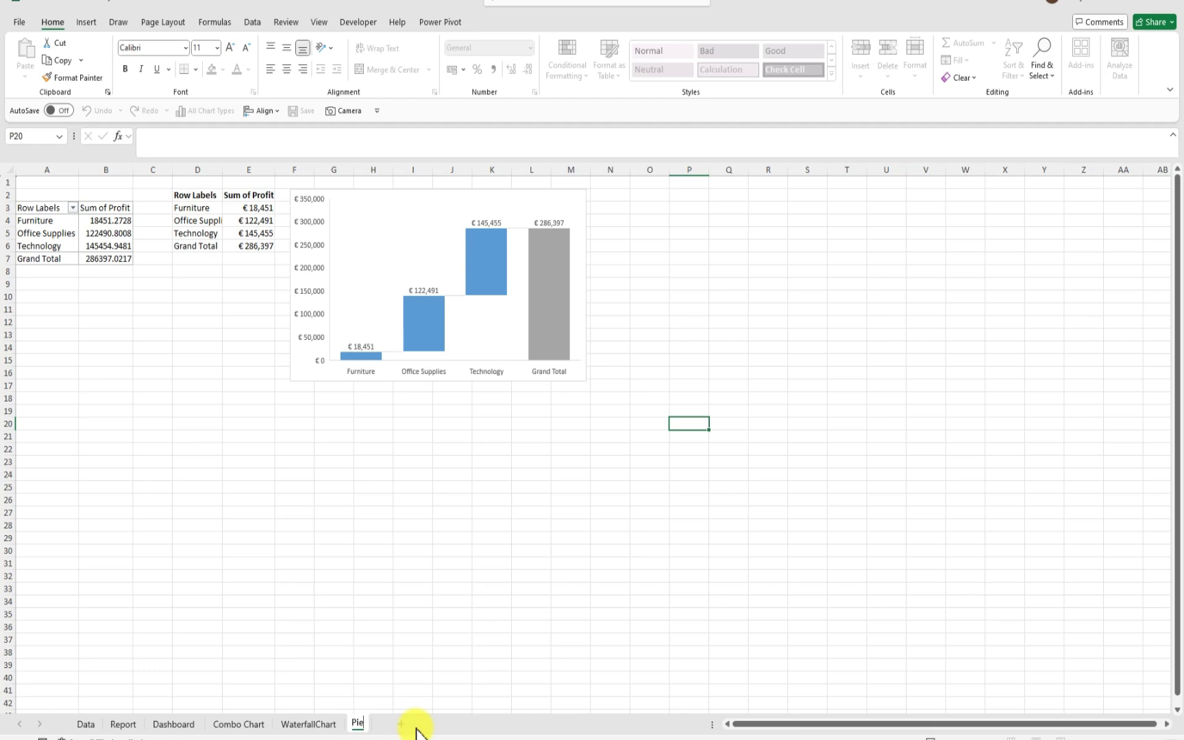
key("Return")
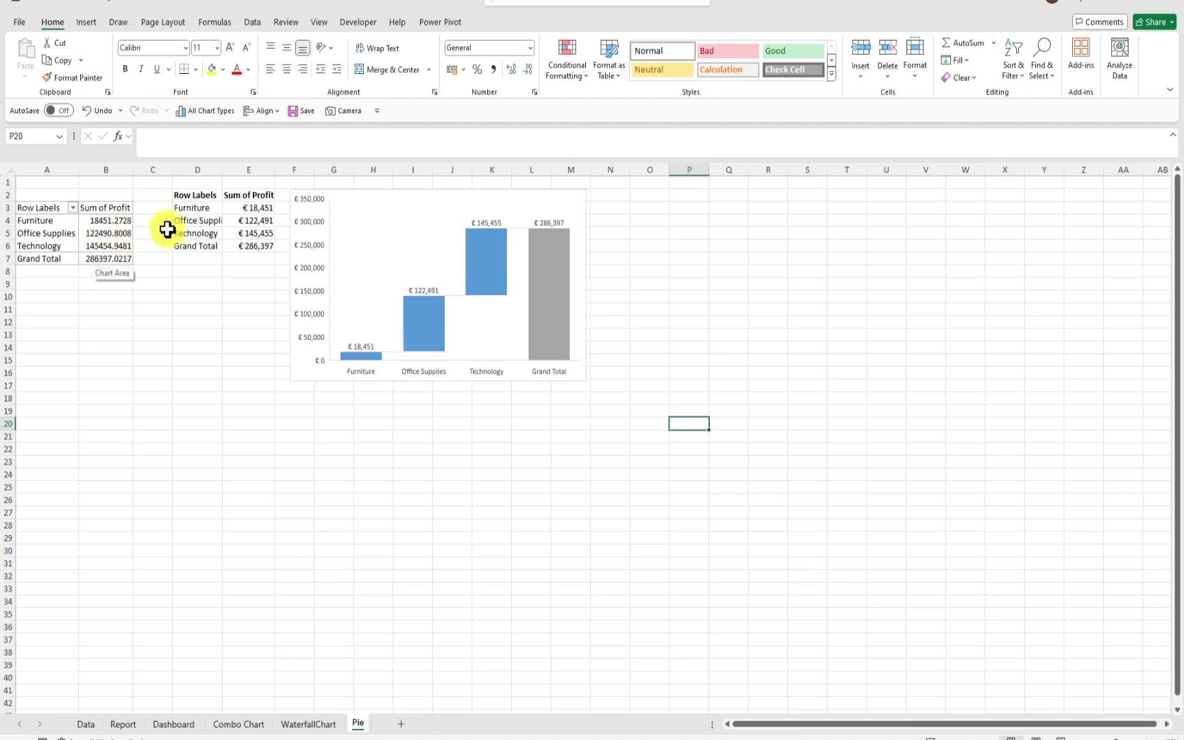
Clear the formats and contents of the copied profit table in C2:E6 on the Pie sheet
left_click(124, 233)
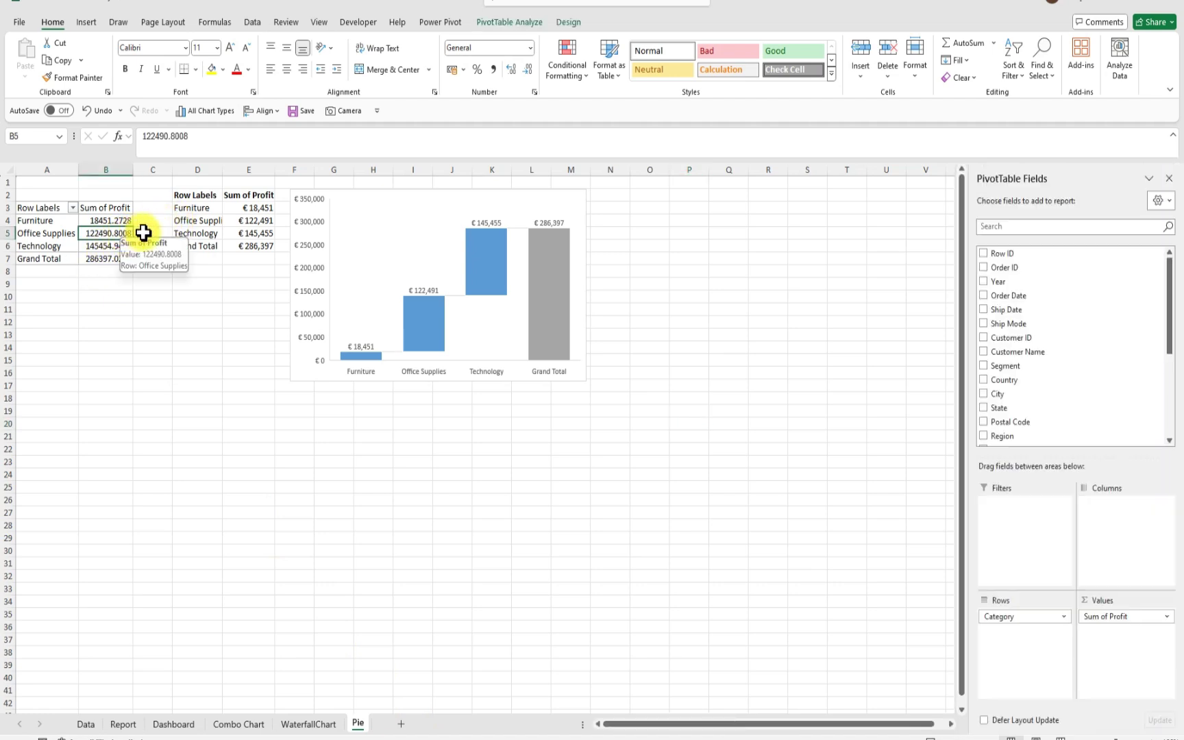
left_click_drag(166, 192, 268, 251)
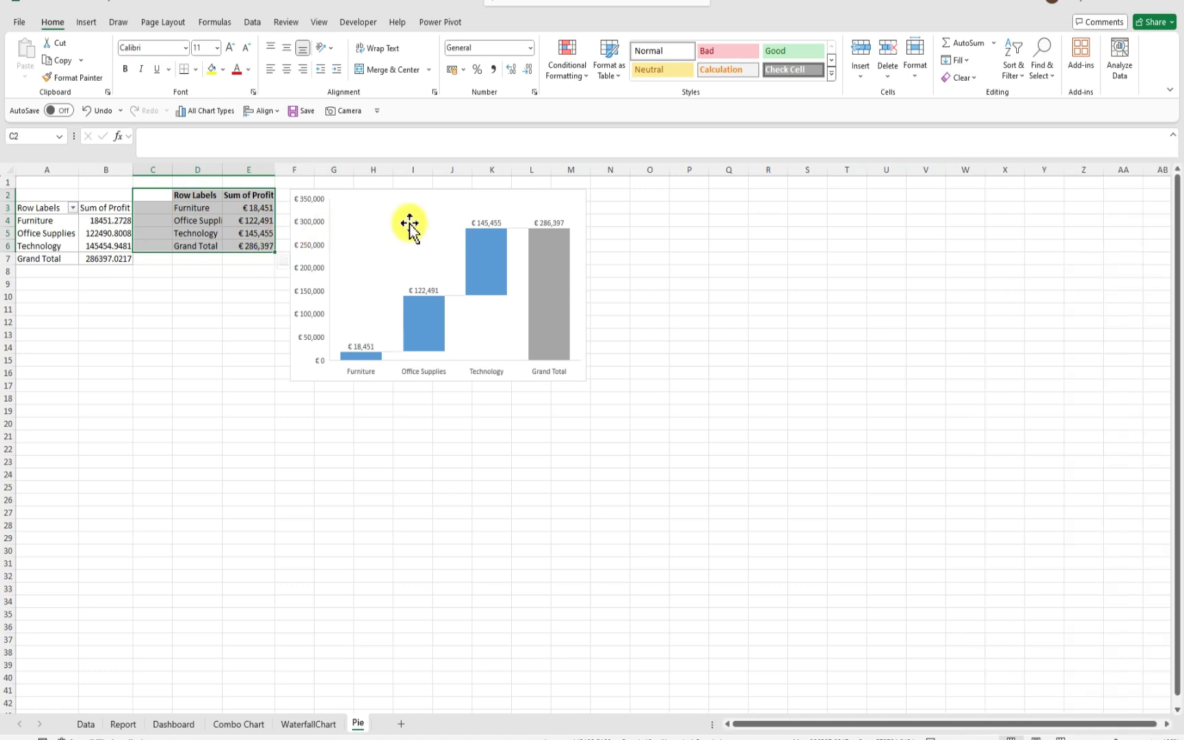
left_click(976, 82)
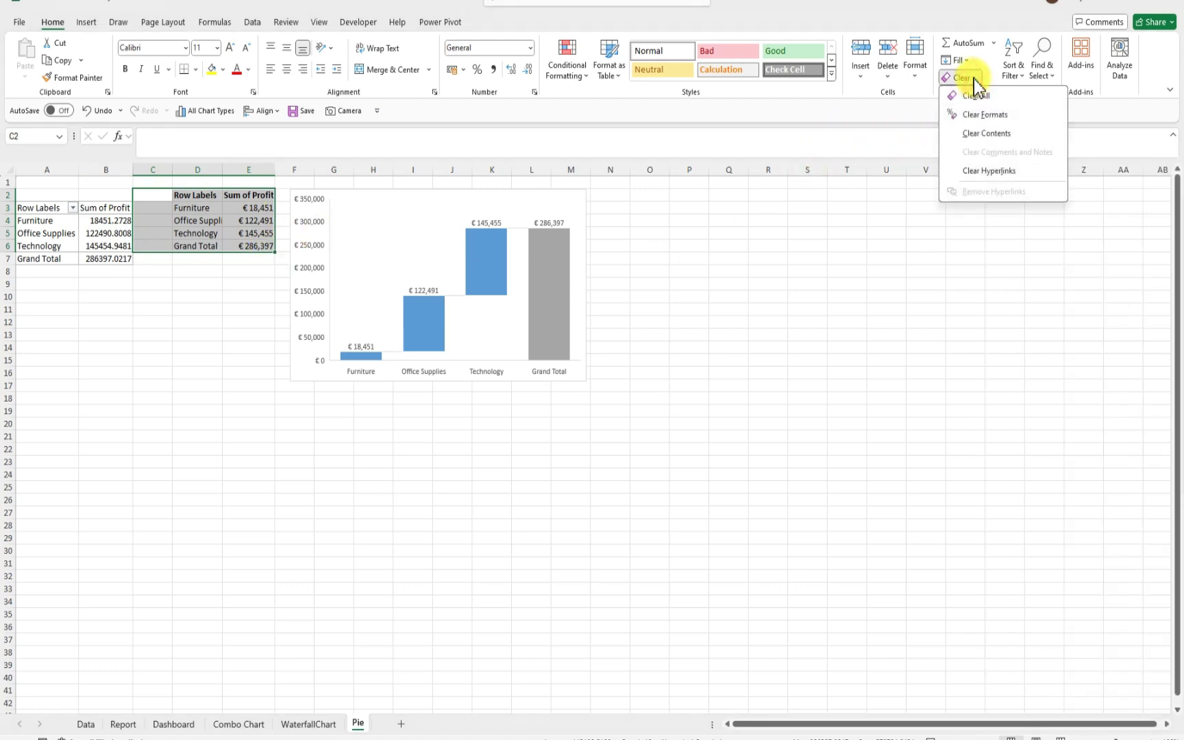
left_click(993, 118)
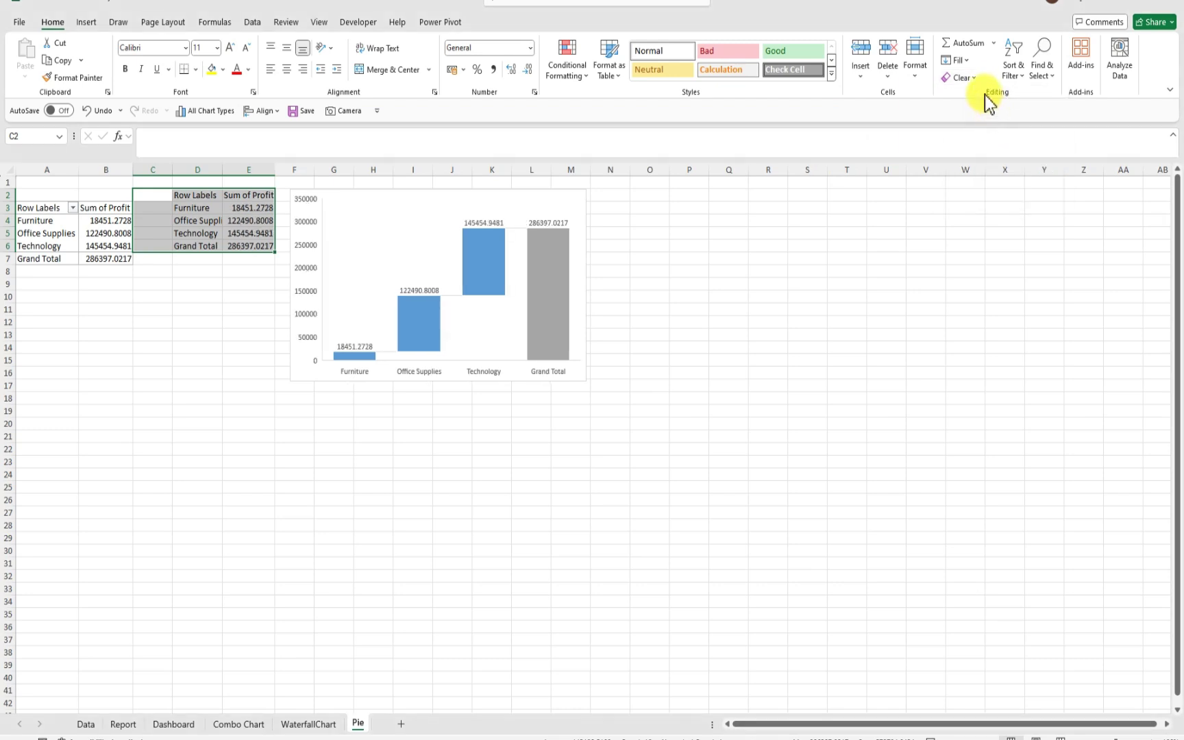
left_click(961, 77)
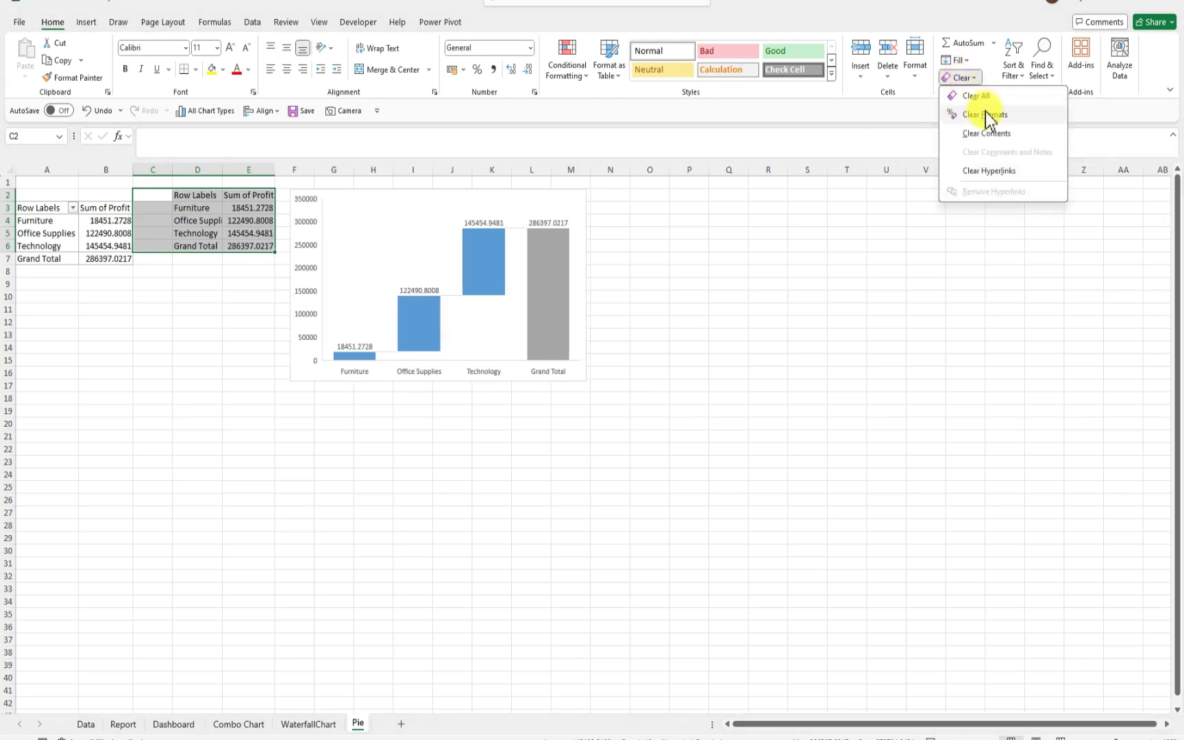
left_click(989, 134)
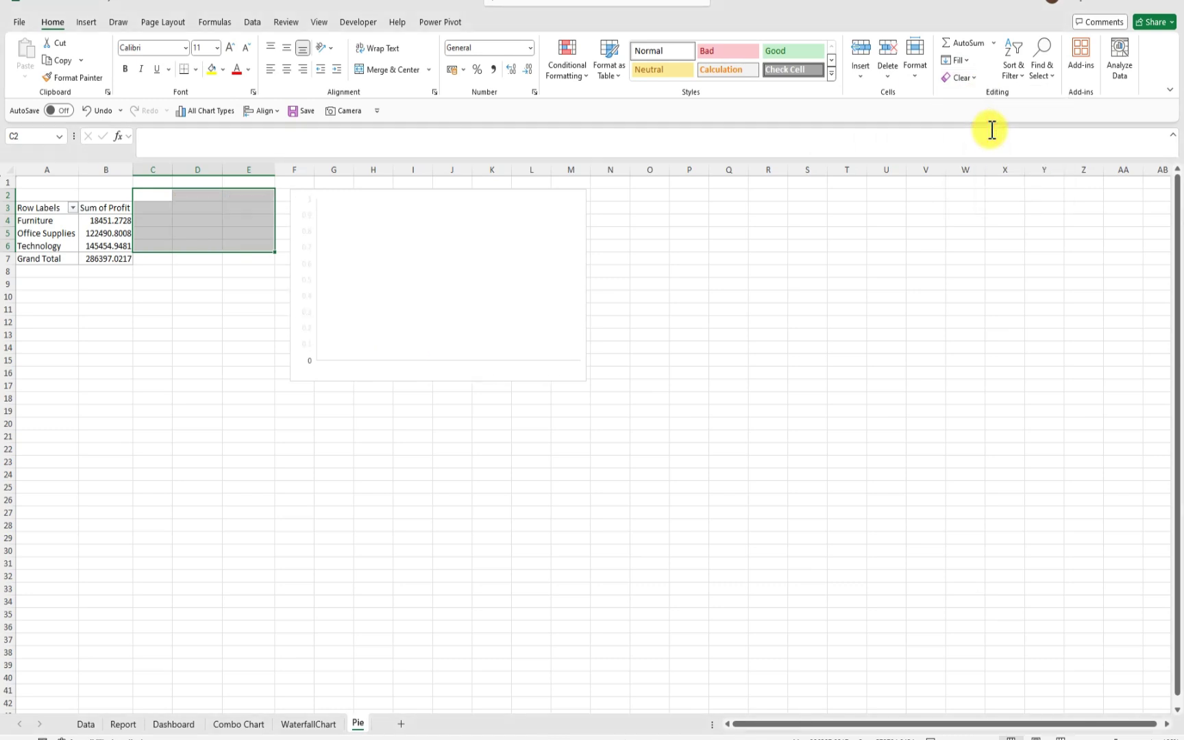
Delete the emptied waterfall chart from the Pie sheet
left_click(429, 232)
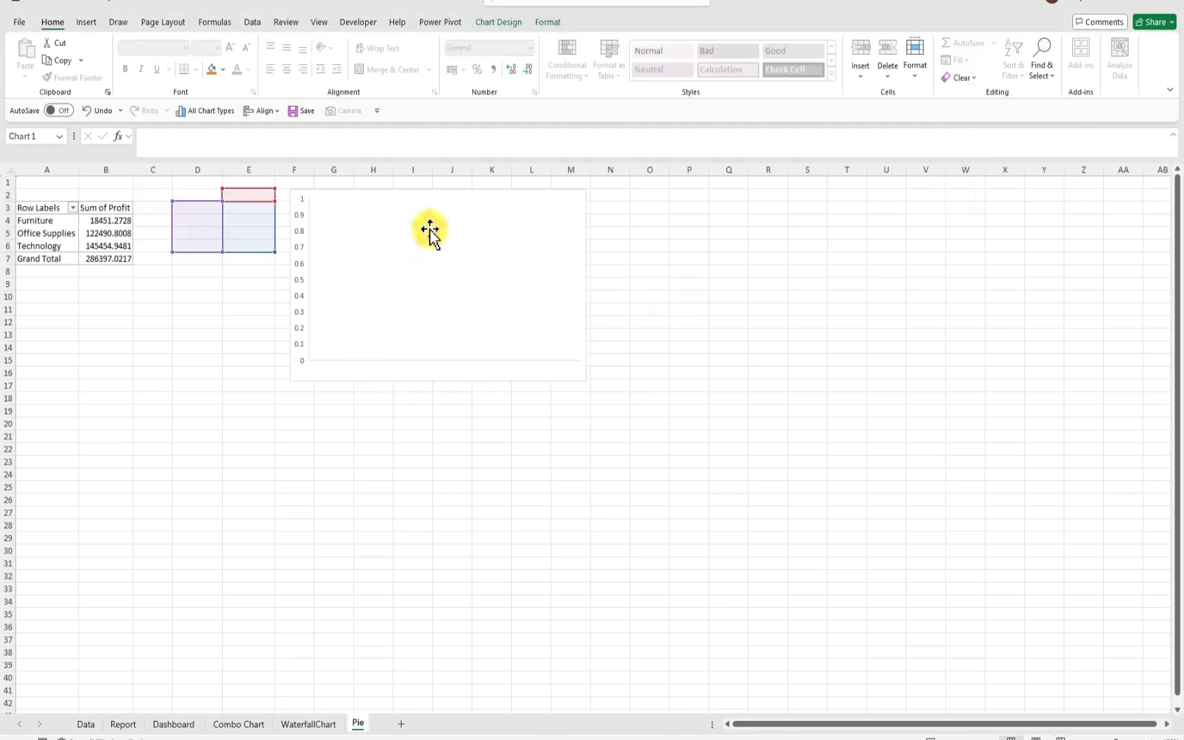
left_click(977, 81)
left_click(988, 134)
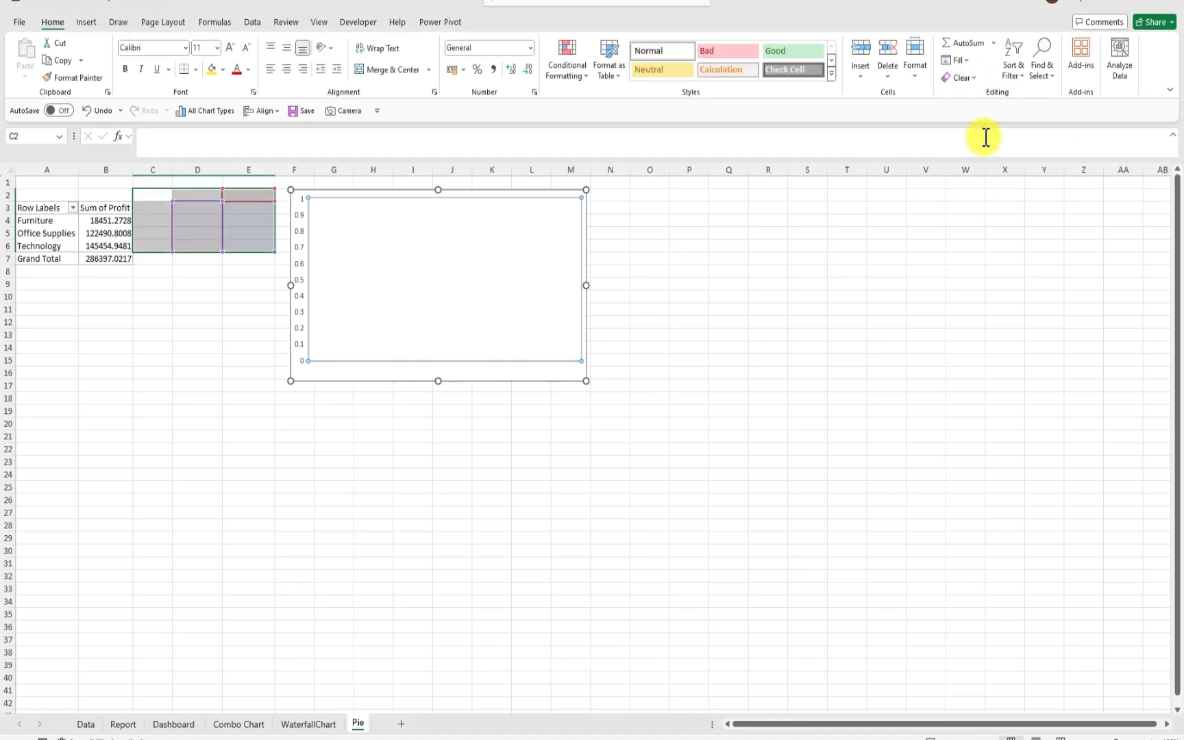
left_click(200, 348)
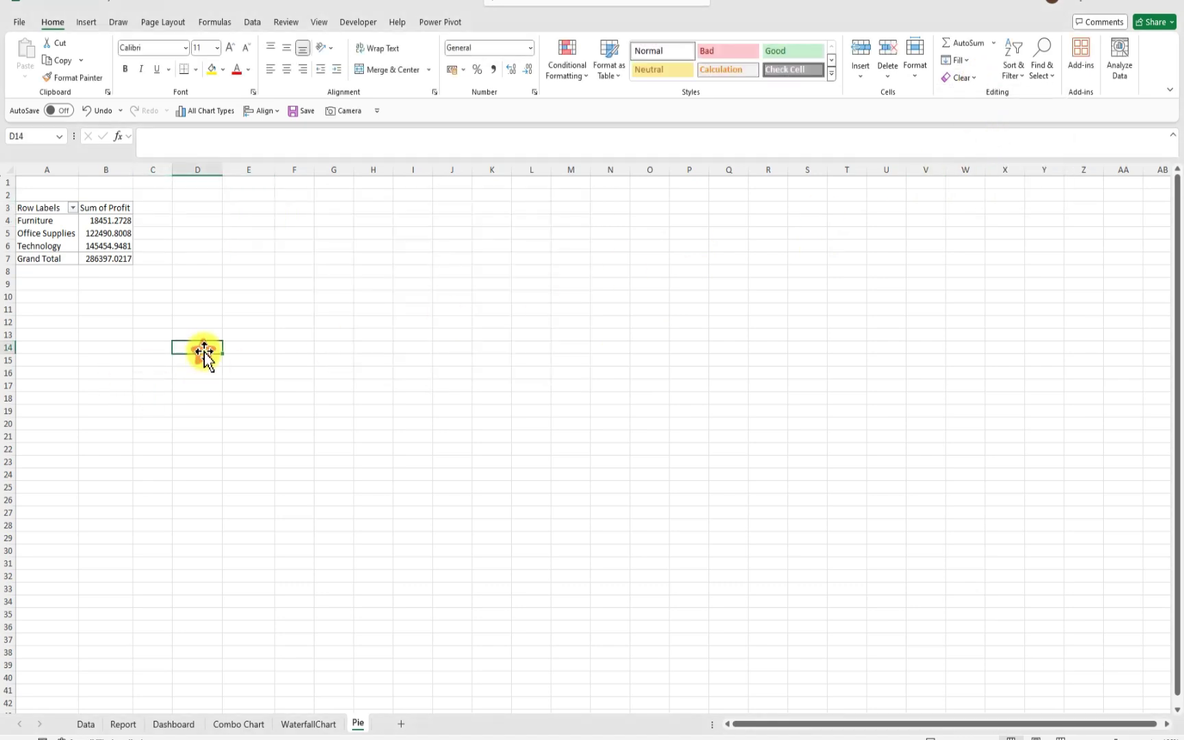
left_click(106, 235)
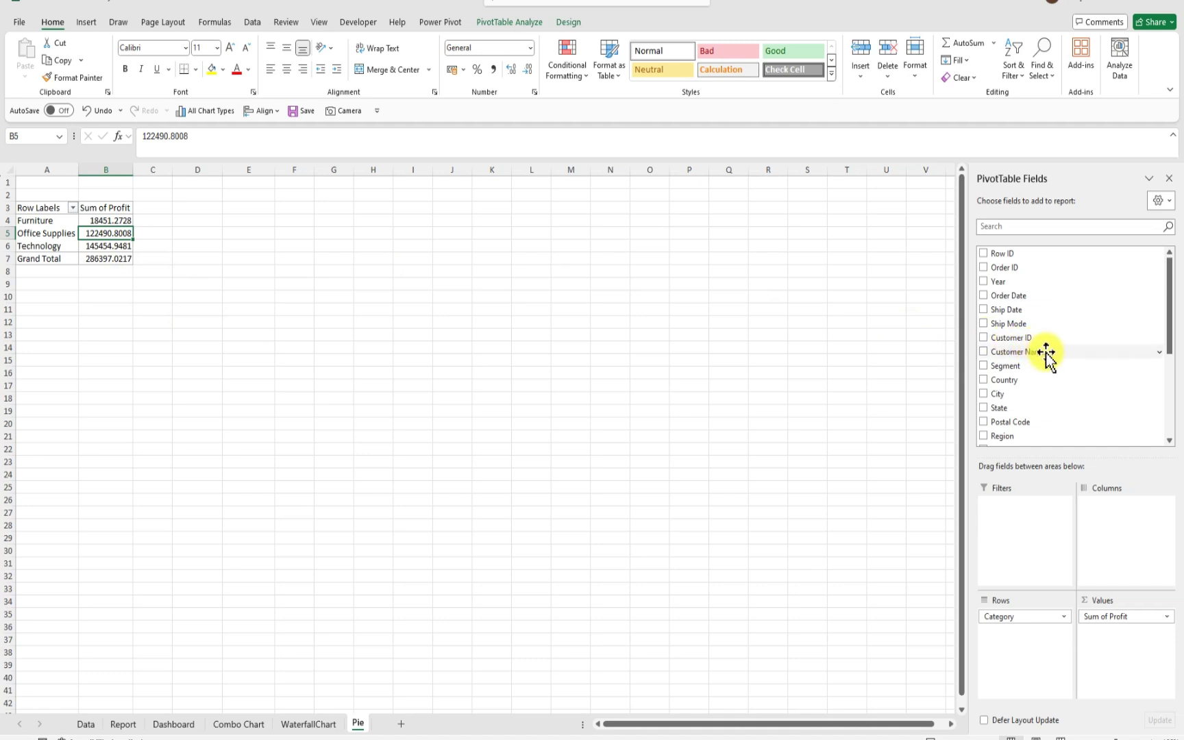
right_click(119, 235)
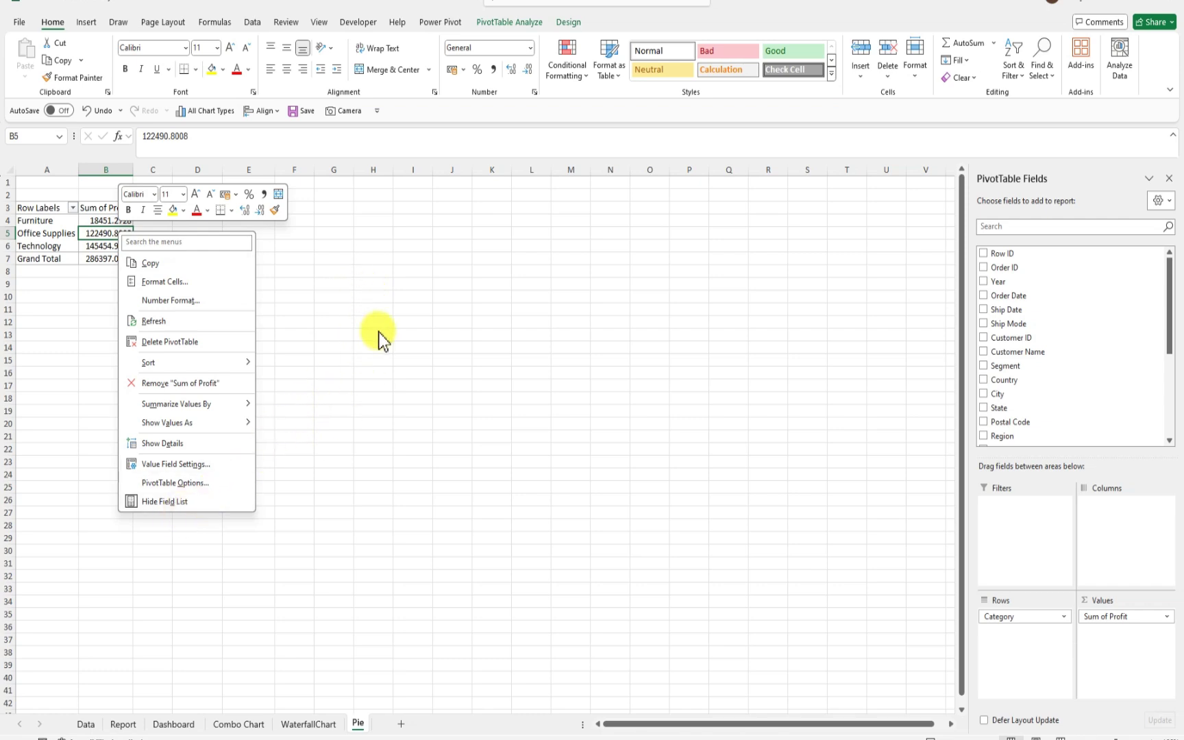
left_click(332, 246)
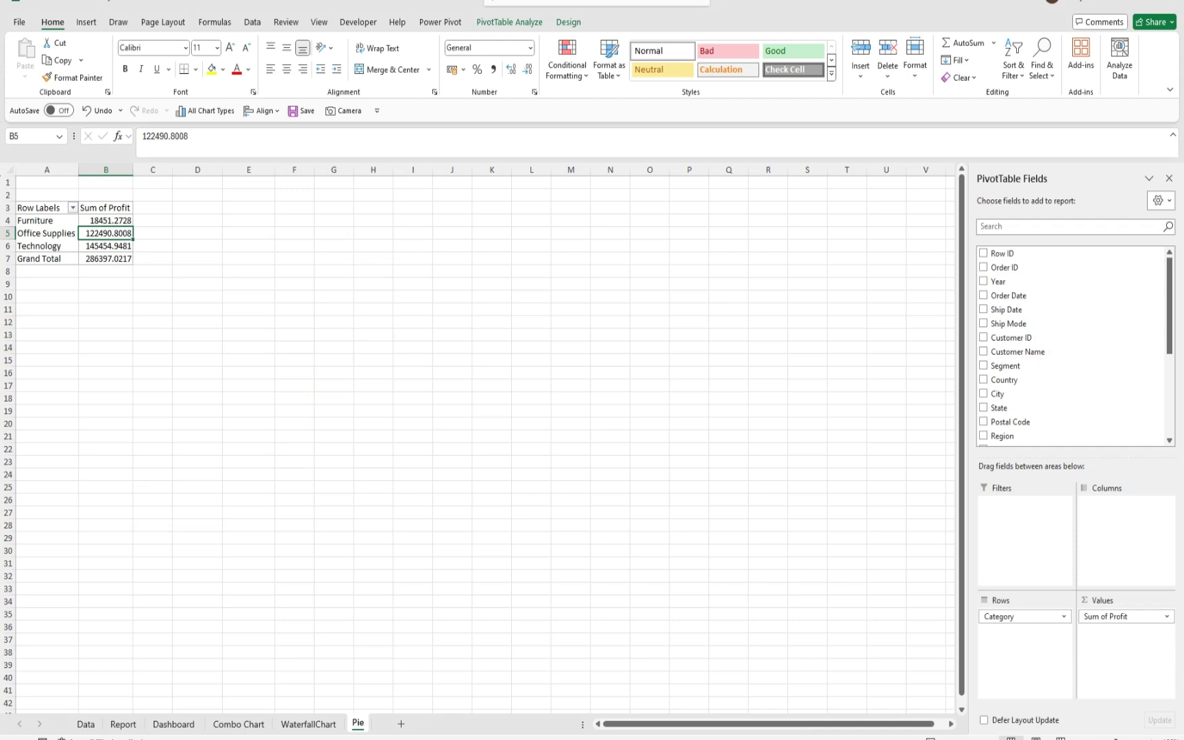
key("alt+Tab")
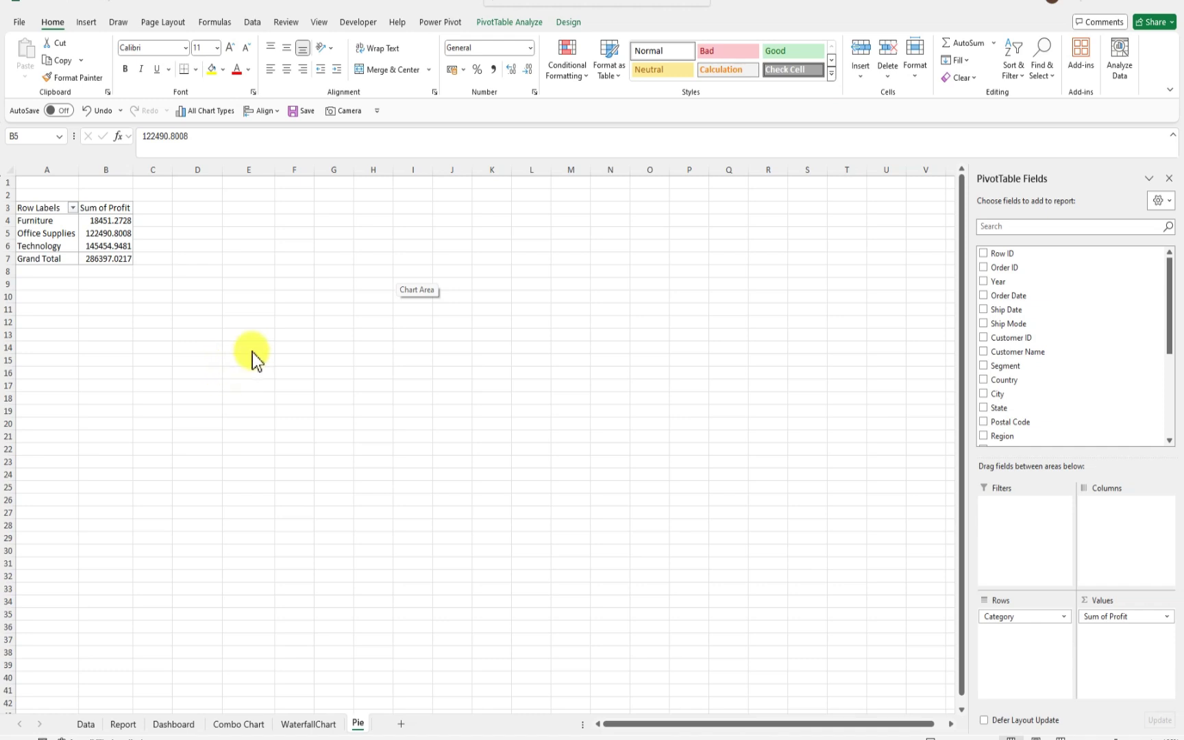
Insert a Pie PivotChart from the category PivotTable and place it beside the table, with its upper-left corner near cell E4
left_click(115, 233)
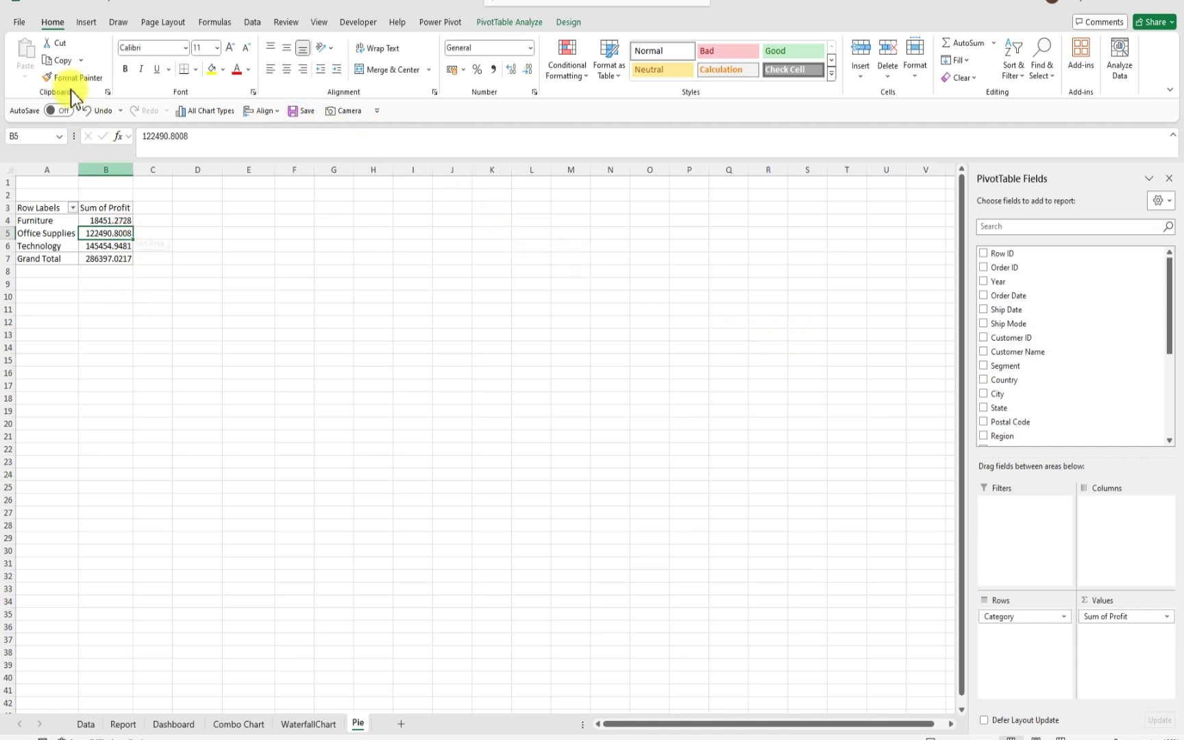
left_click(80, 21)
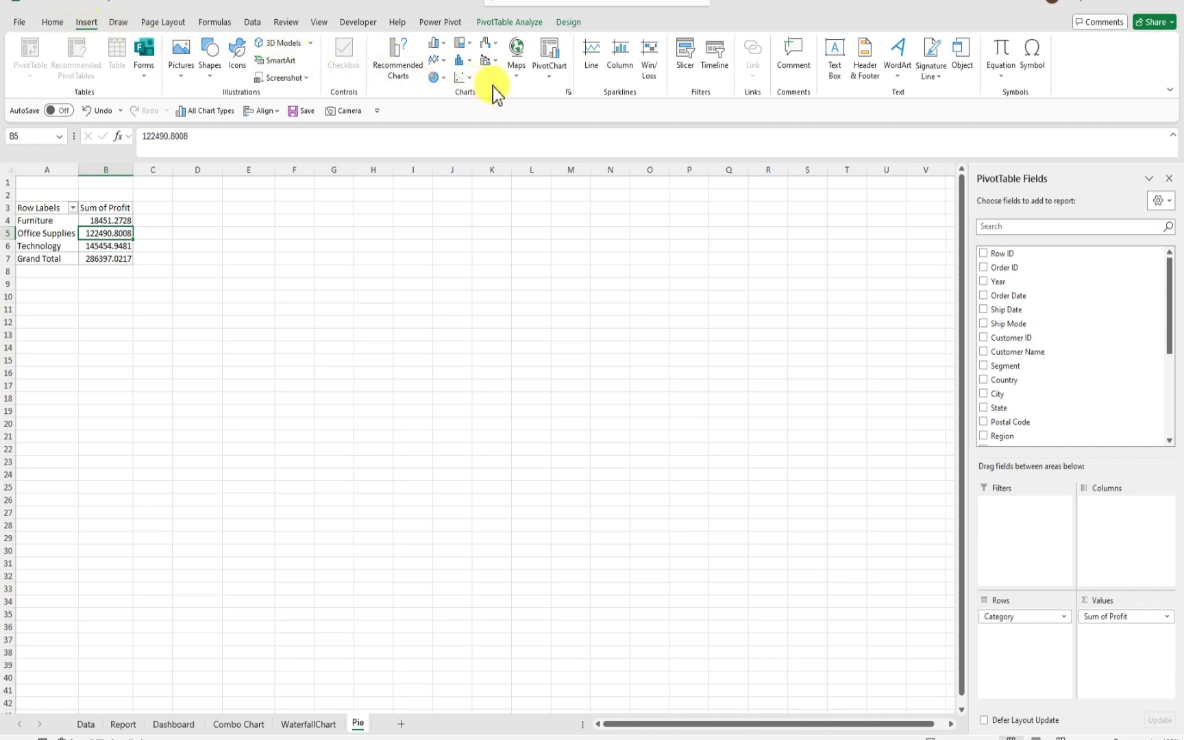
left_click(404, 67)
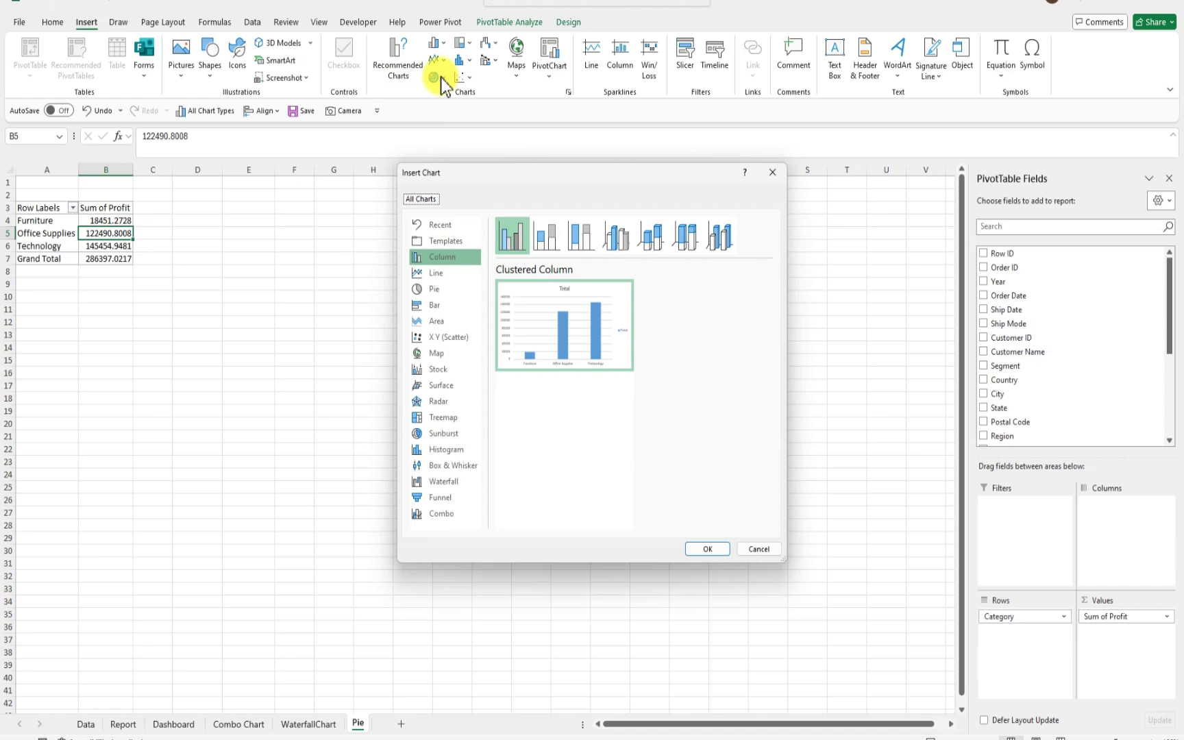
left_click(434, 290)
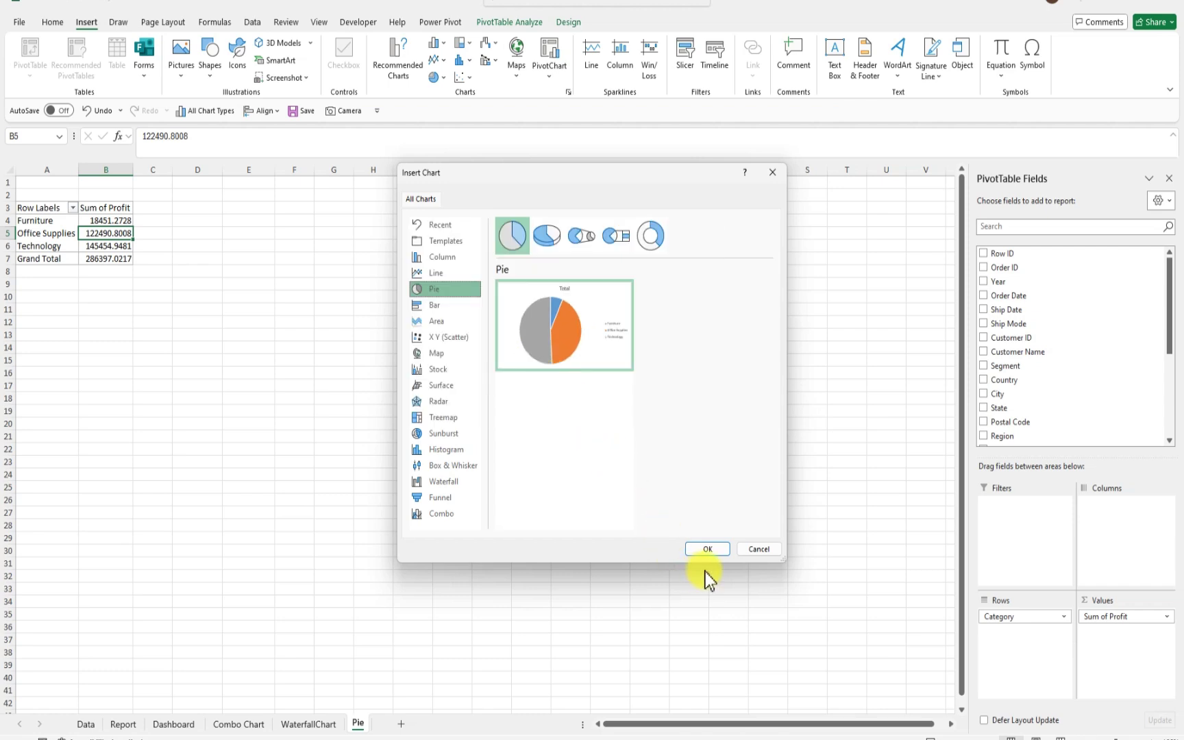
left_click(708, 552)
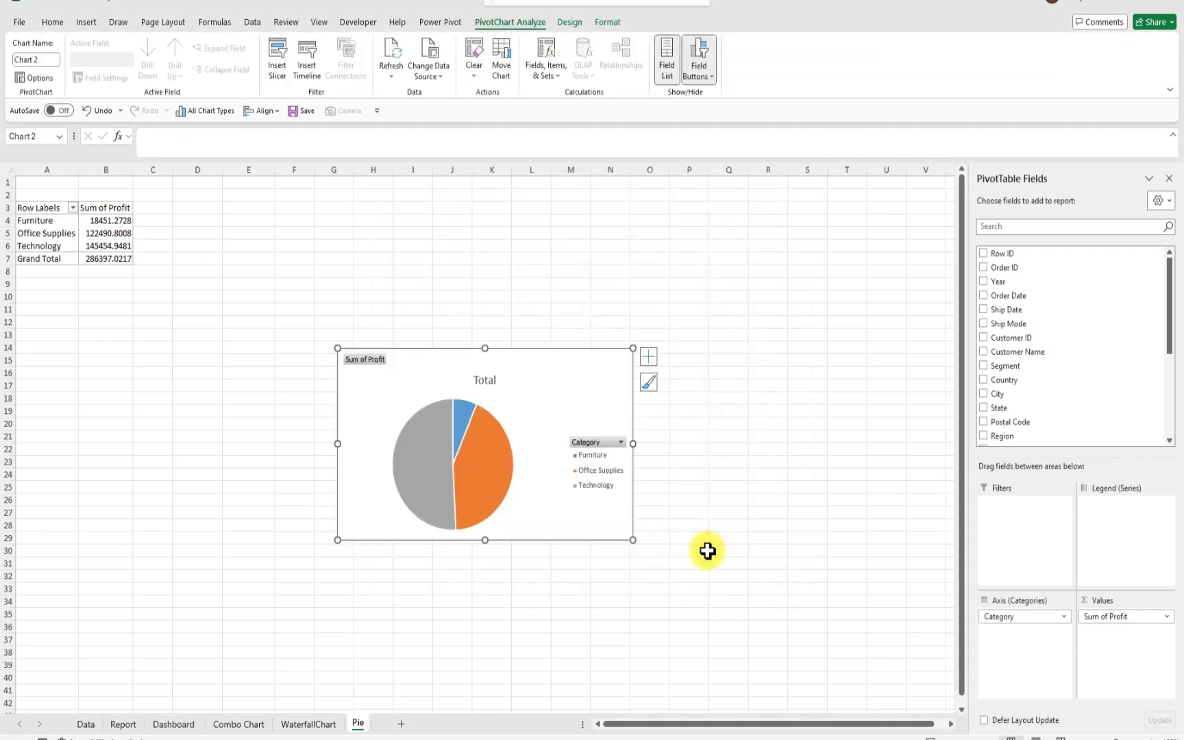
mouse_move(561, 373)
left_mouse_down()
mouse_move(573, 361)
mouse_move(465, 240)
mouse_move(485, 238)
left_mouse_up()
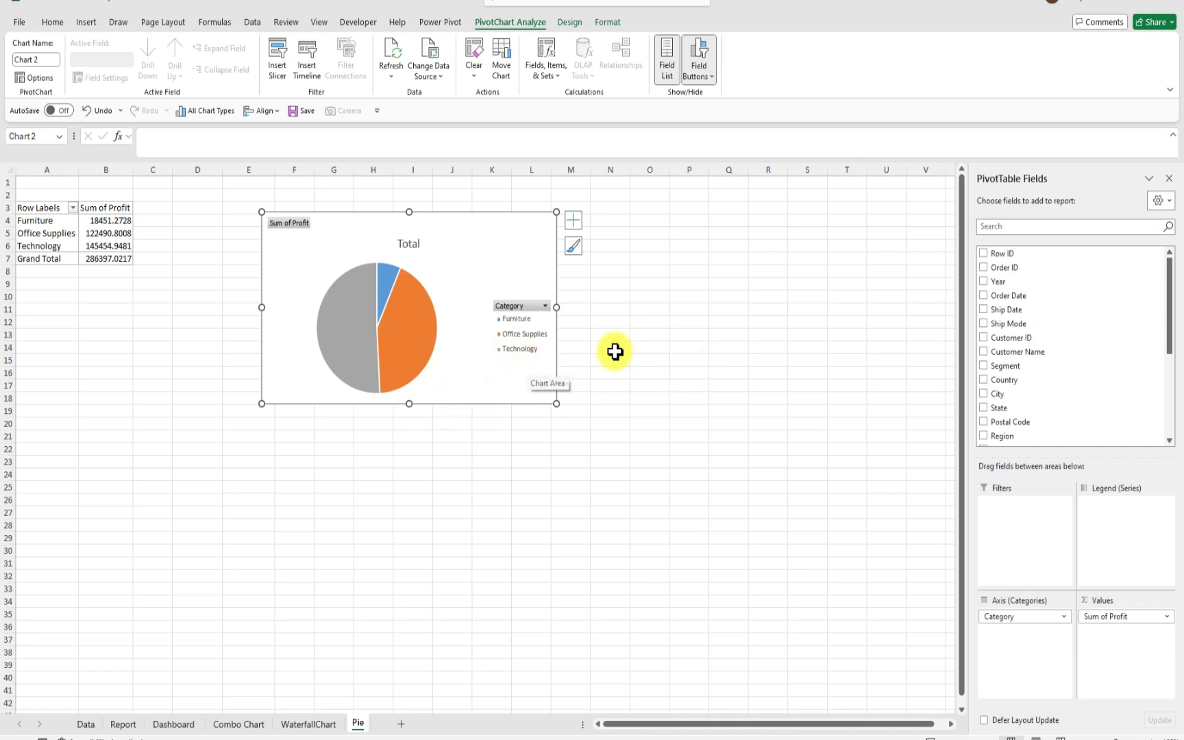
Add data labels to the profit pie and stretch the chart's lower edge down to row 20
right_click(411, 320)
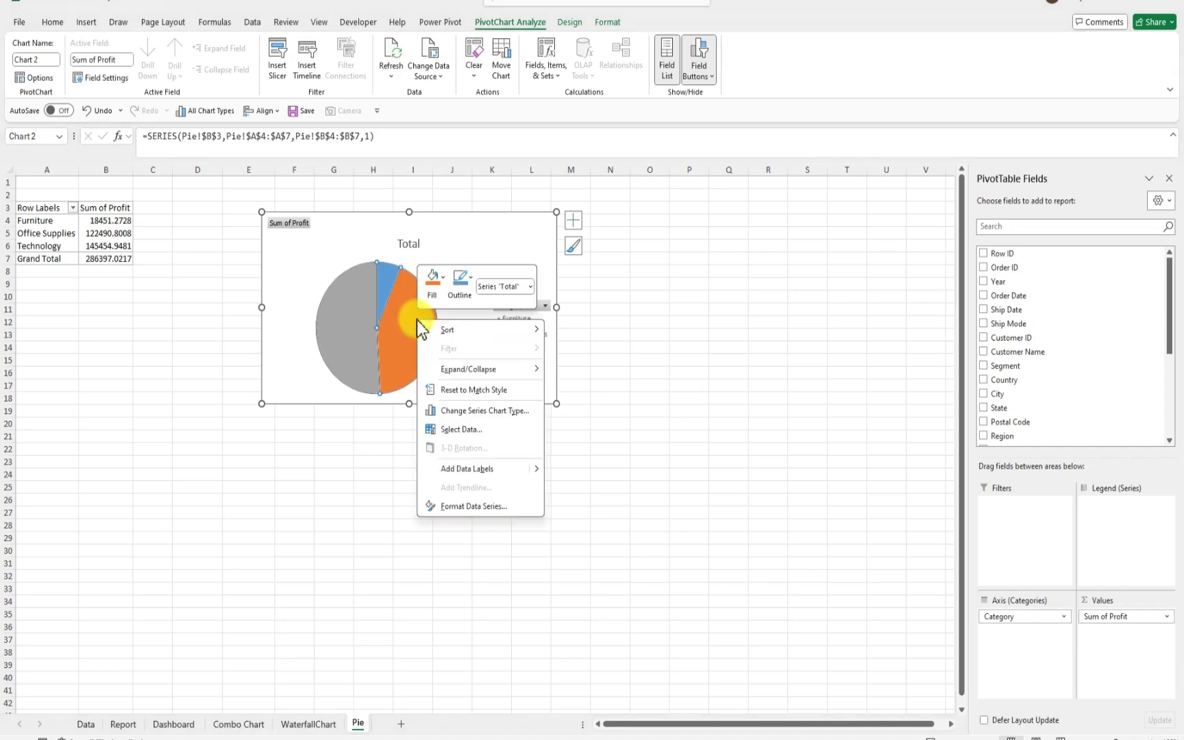
left_click(472, 468)
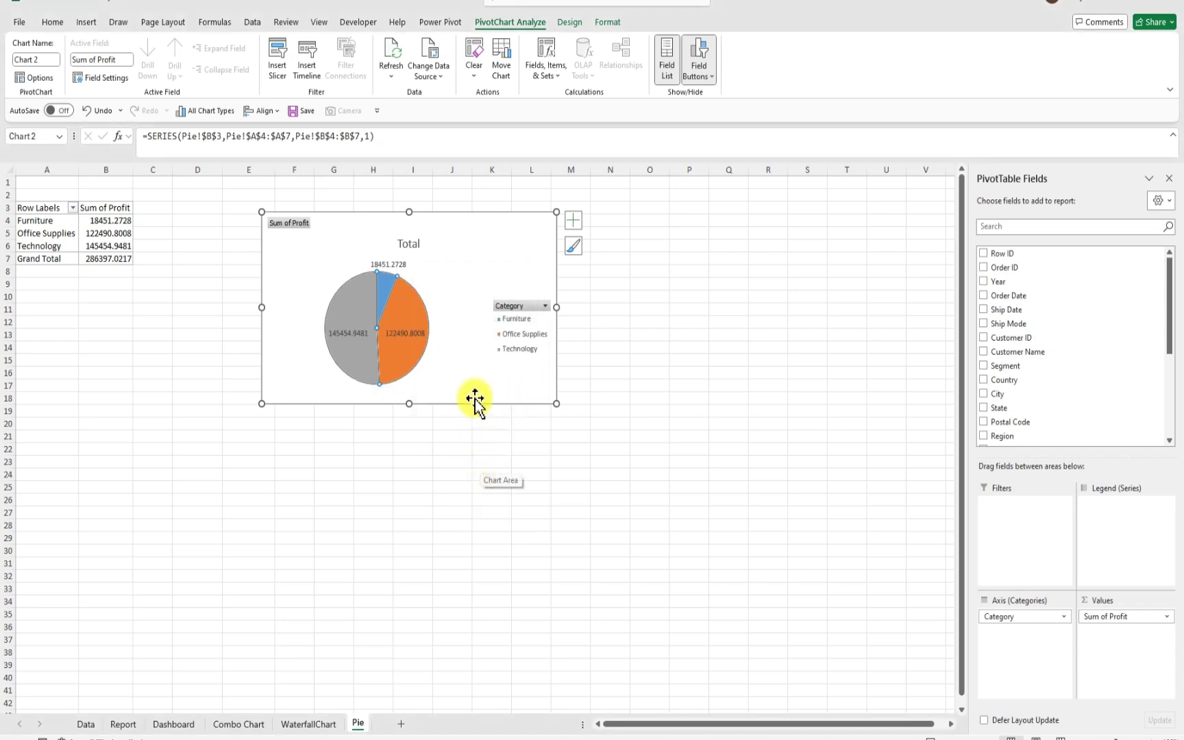
left_click_drag(409, 403, 403, 429)
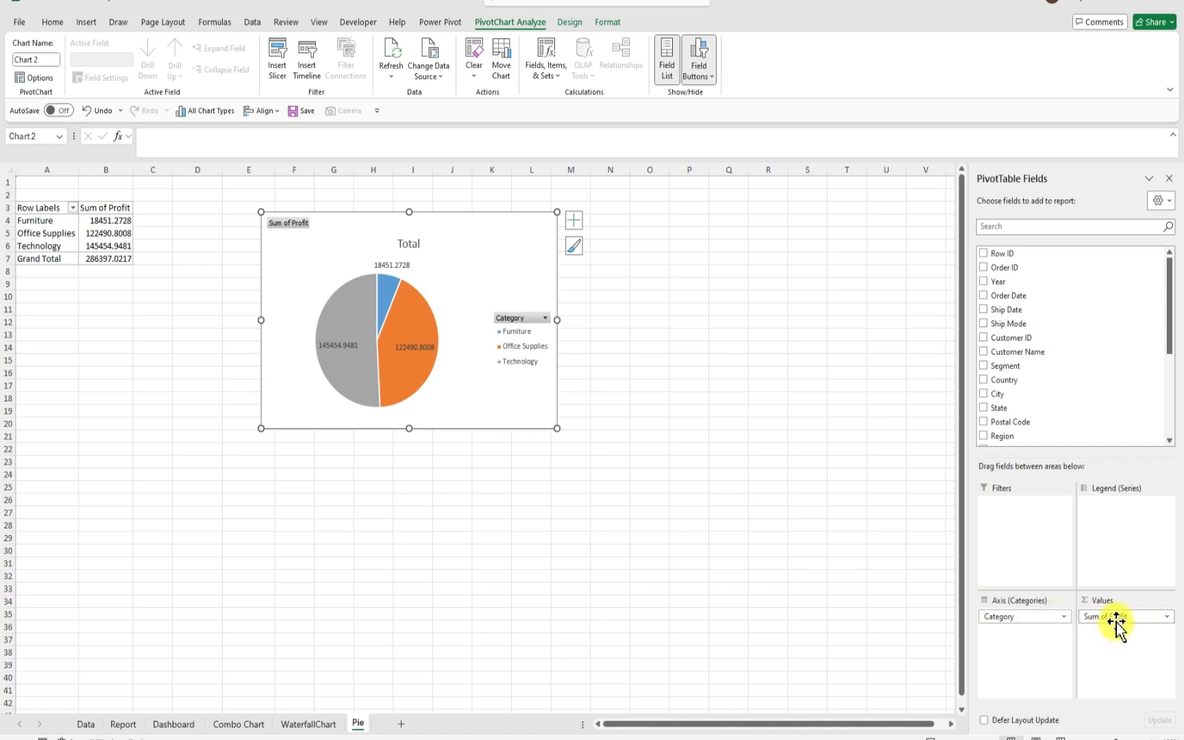
Replace Sum of Profit with the Sales field in the pie chart's values
left_click_drag(1115, 620, 764, 557)
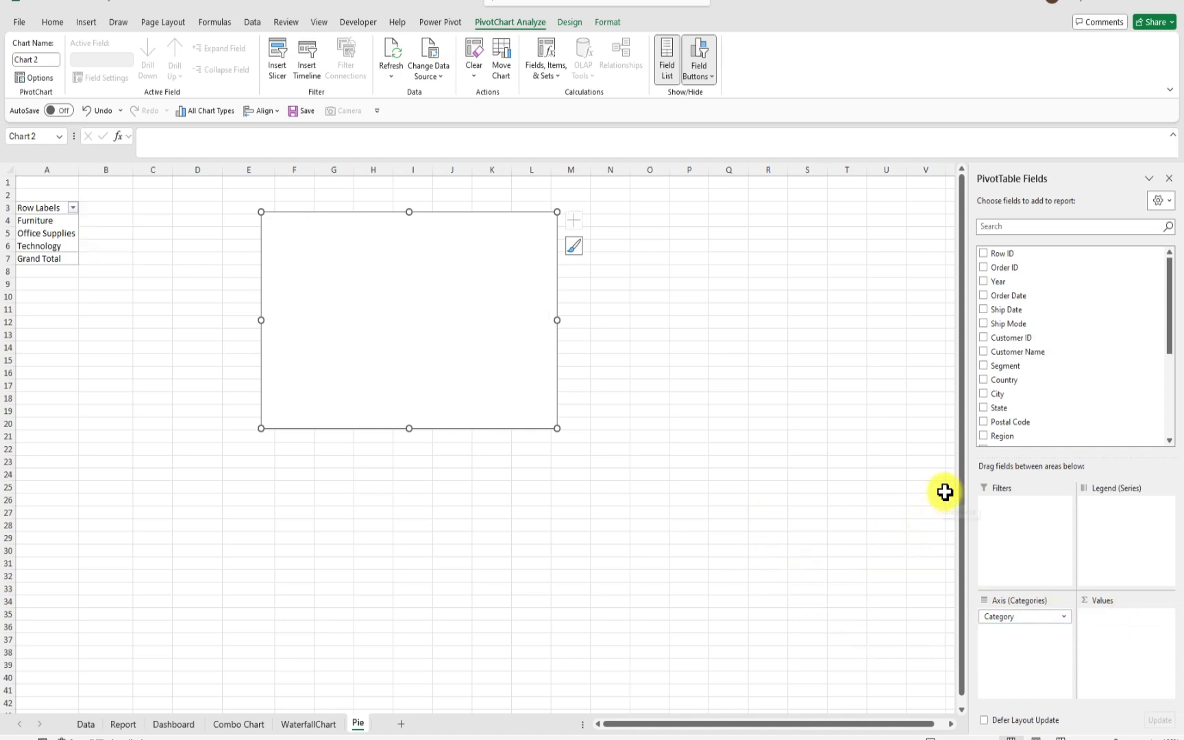
scroll(1036, 404, "down", 2)
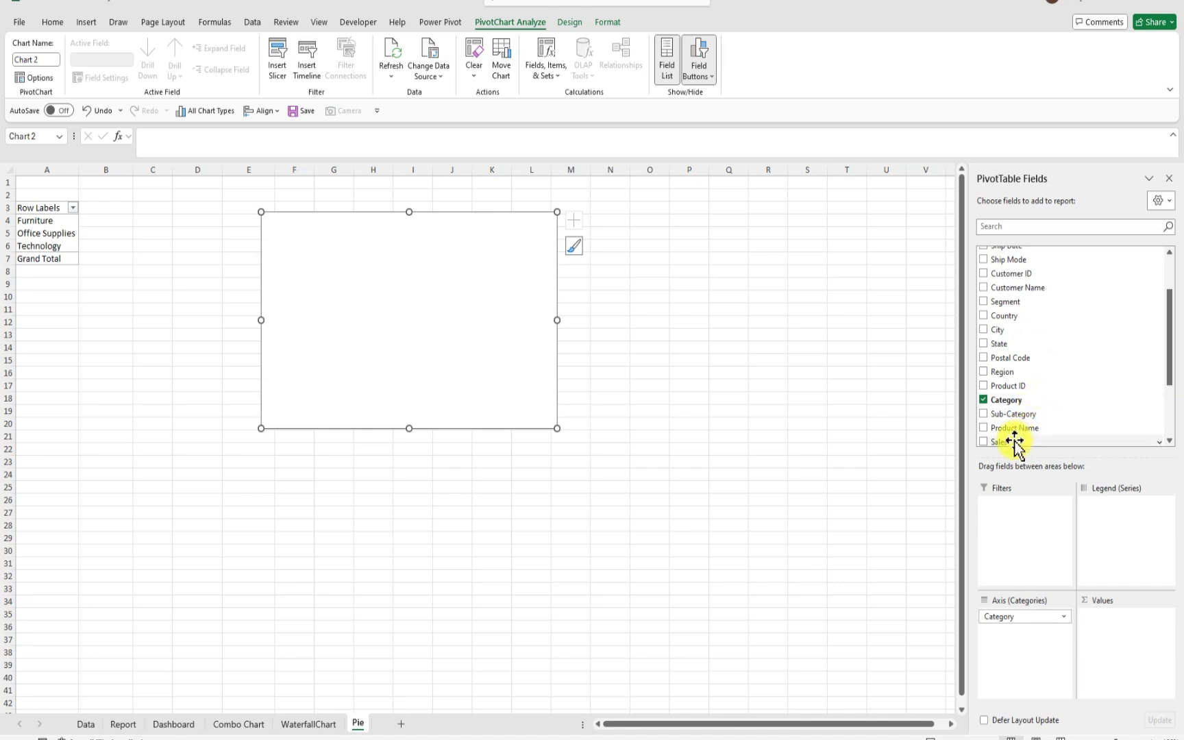
scroll(1027, 421, "down", 1)
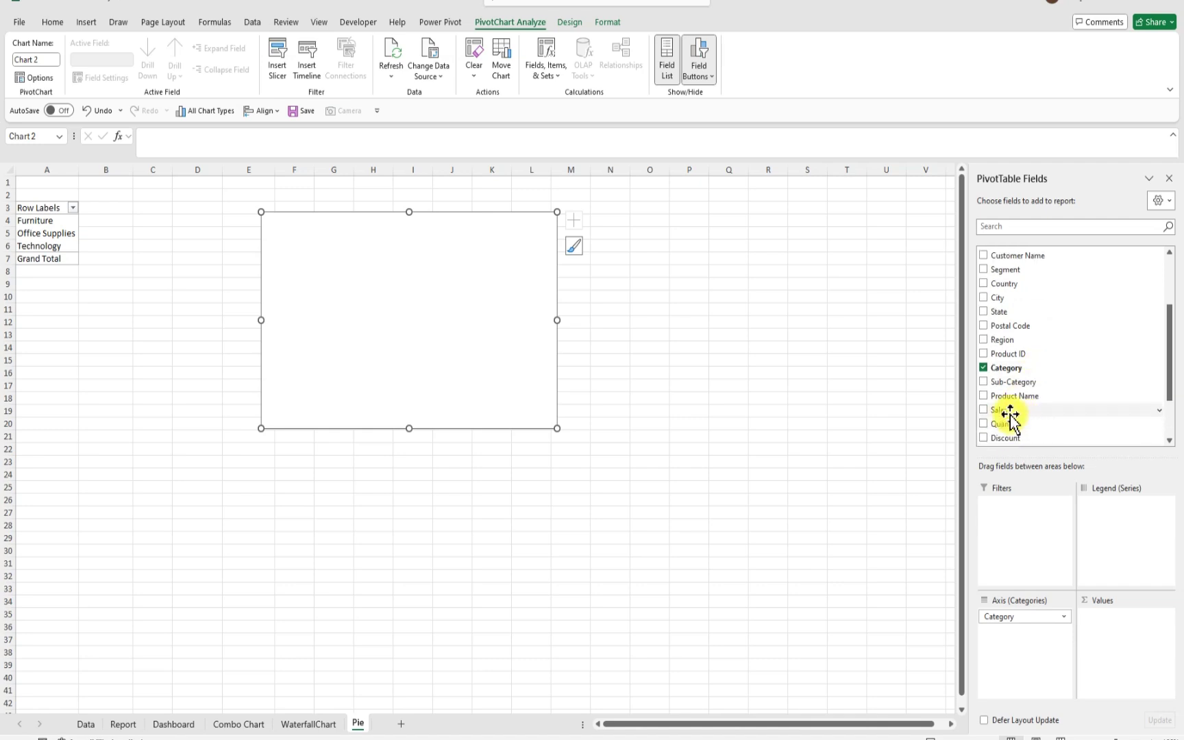
mouse_move(1004, 411)
left_mouse_down()
mouse_move(1023, 475)
mouse_move(1114, 647)
mouse_move(1119, 636)
left_mouse_up()
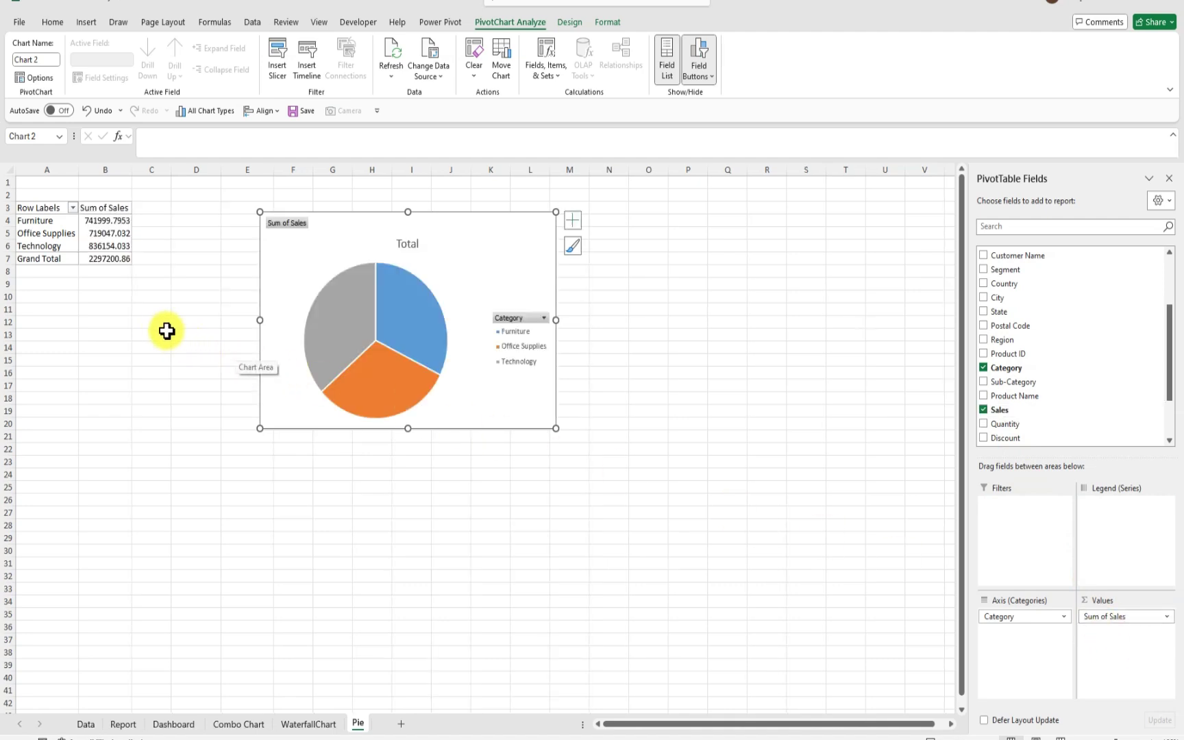
Show the PivotTable's Sum of Sales values as % of Grand Total and add data labels to the pie slices
left_click(116, 231)
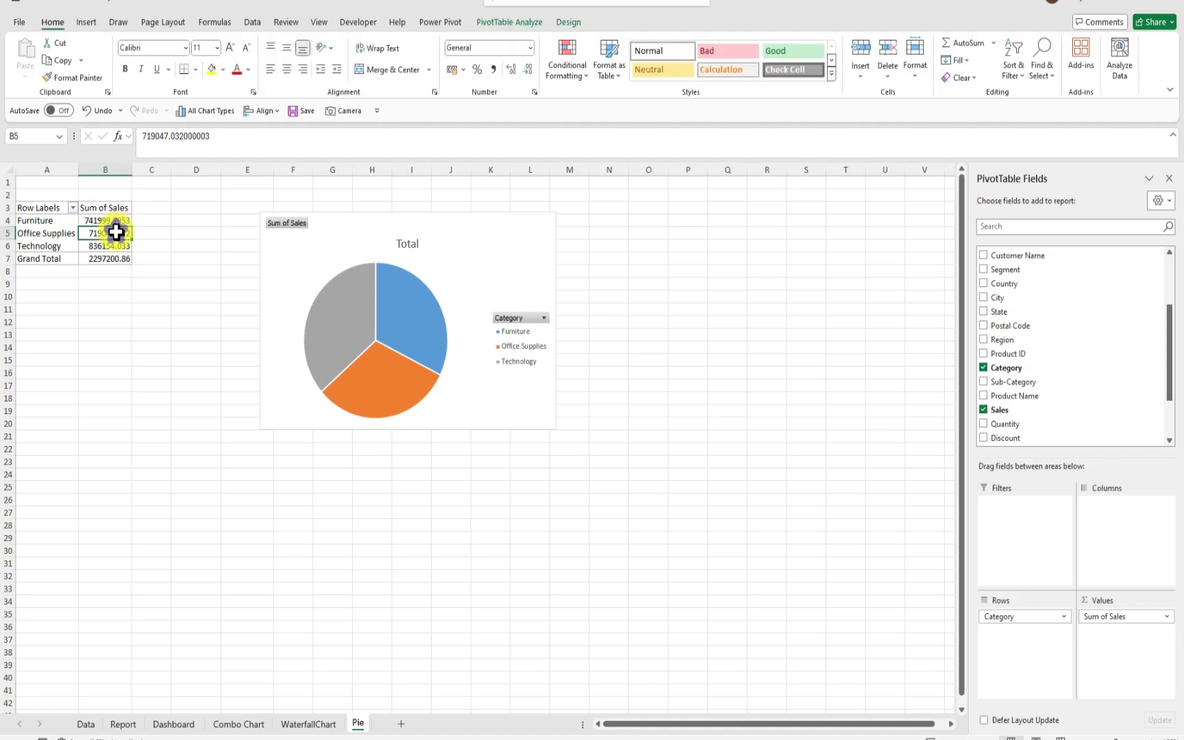
right_click(117, 232)
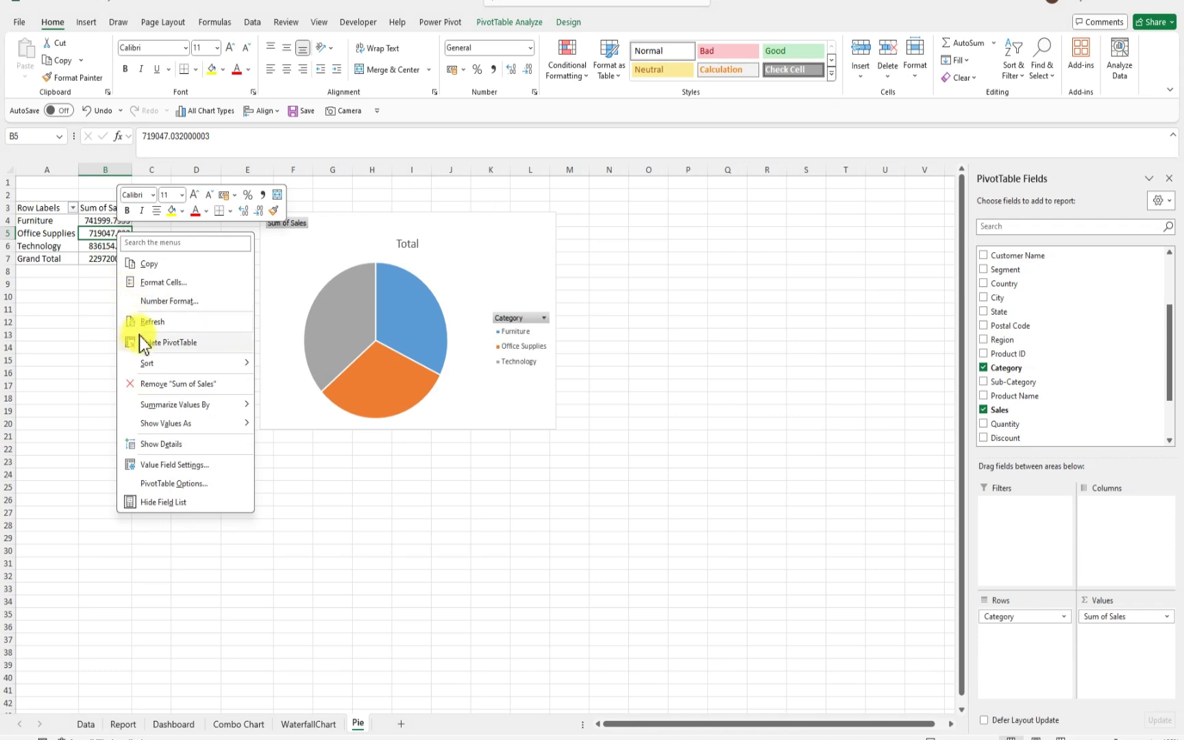
left_click(189, 467)
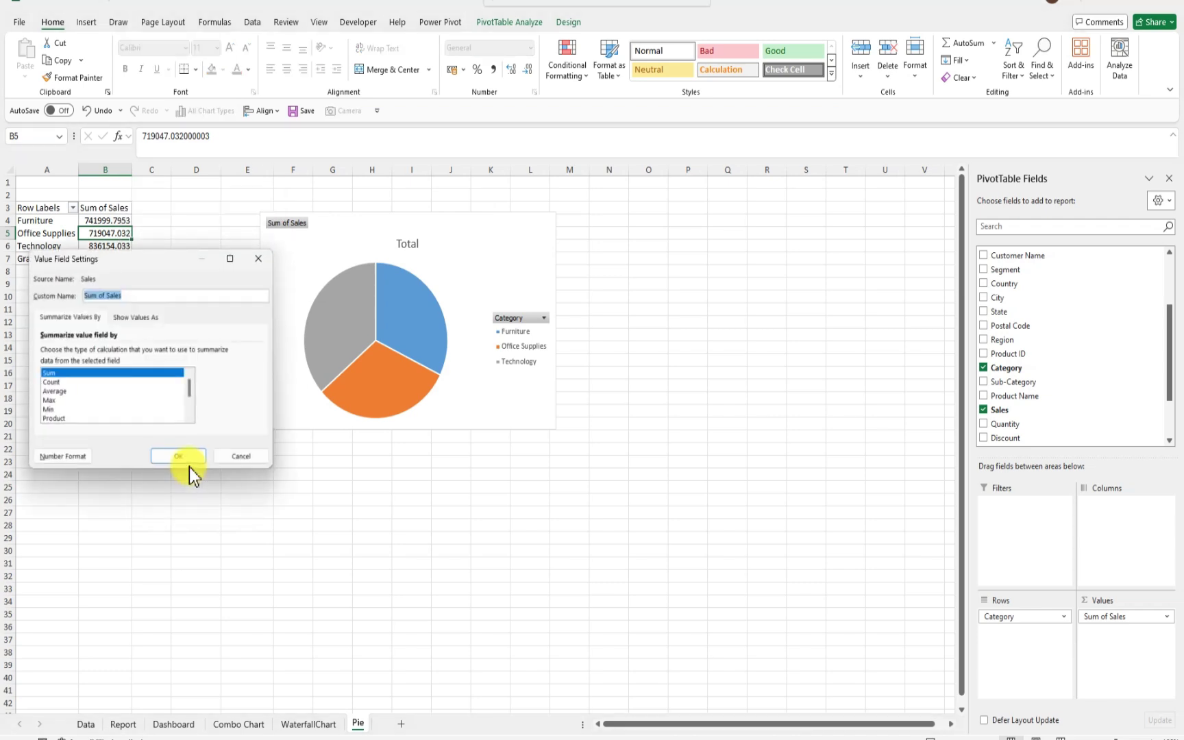
left_click(134, 317)
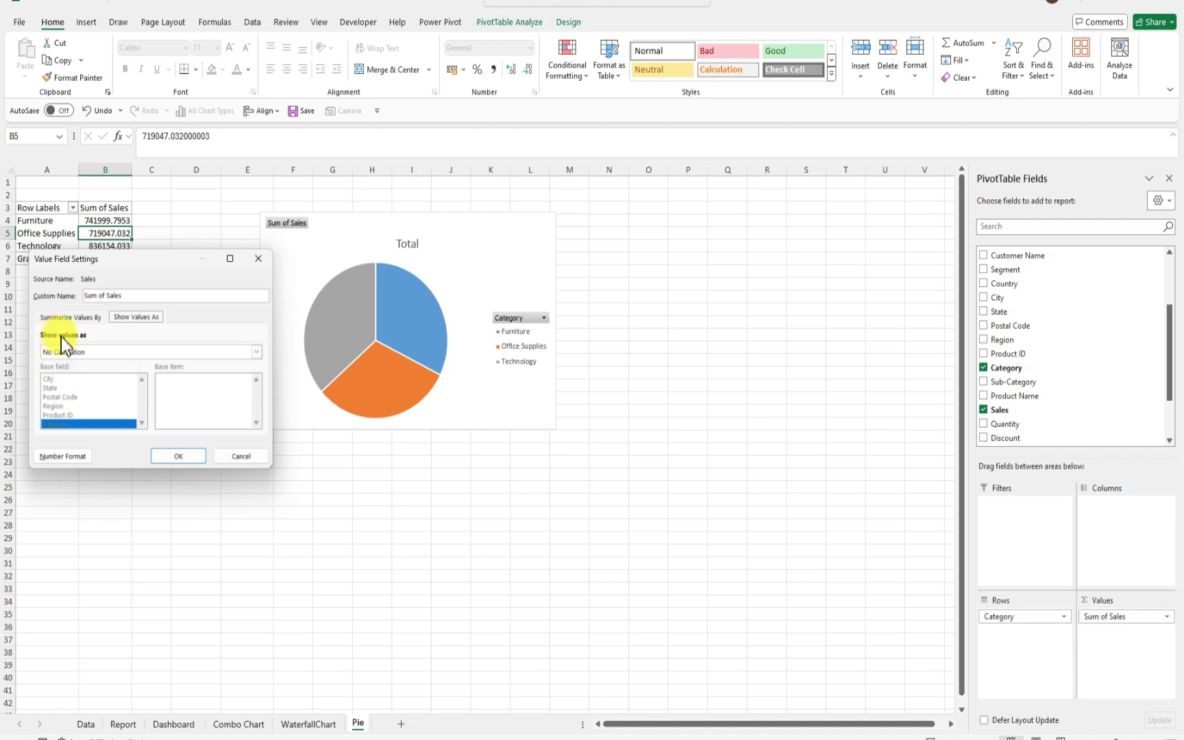
left_click(104, 352)
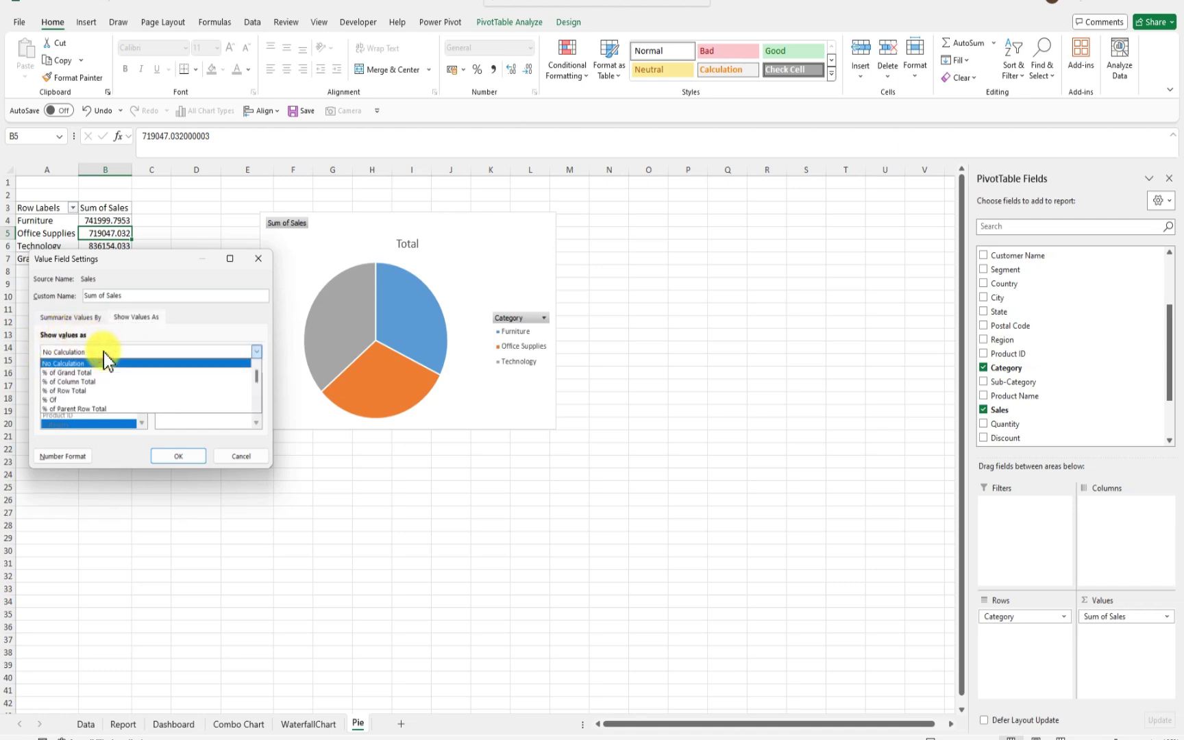
left_click(76, 373)
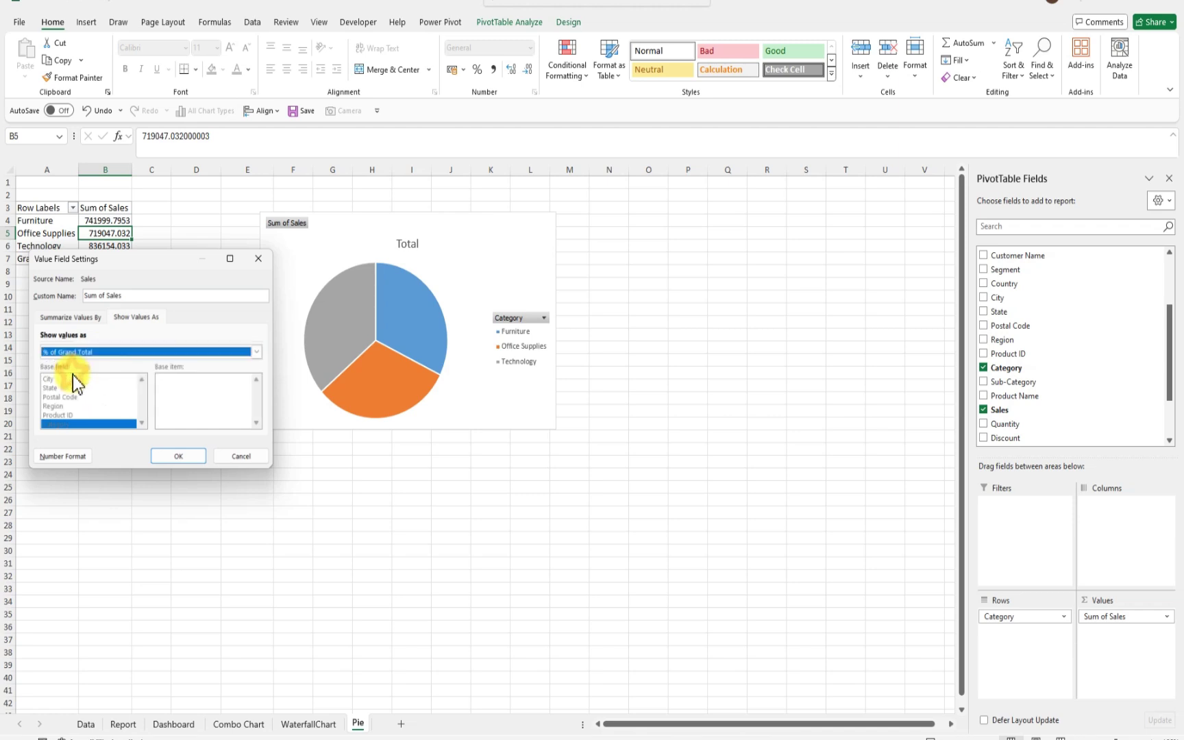
left_click(179, 460)
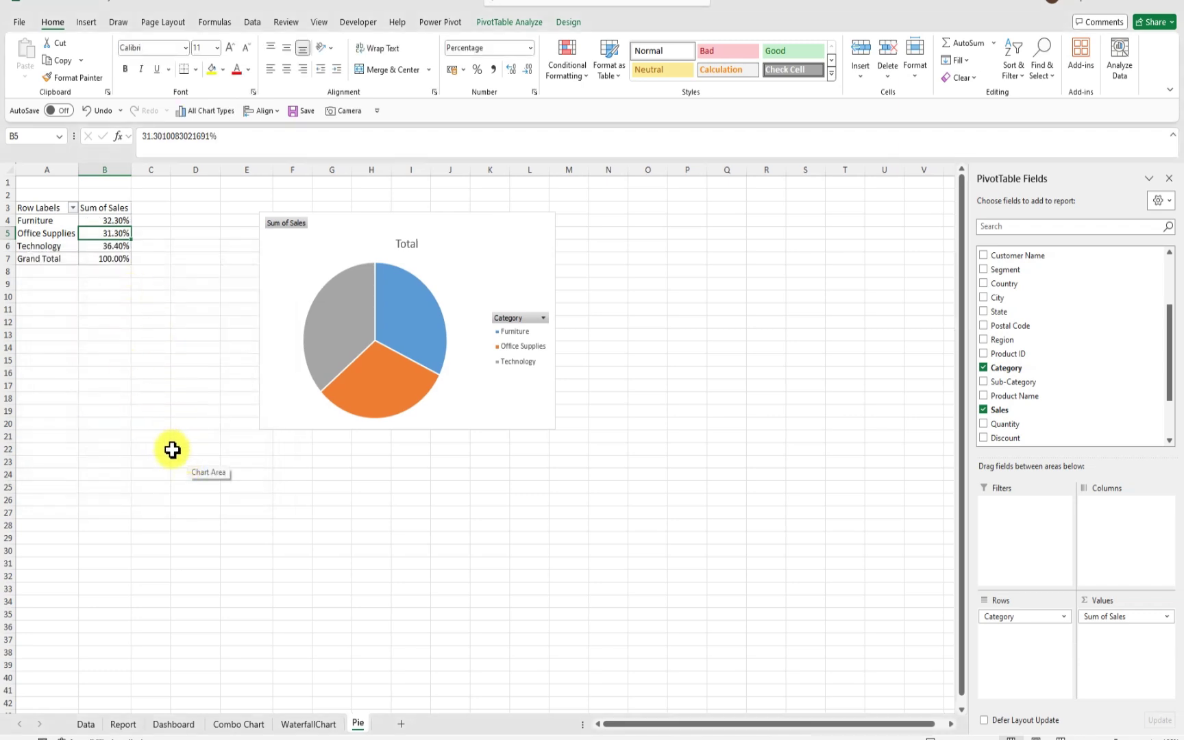
right_click(411, 322)
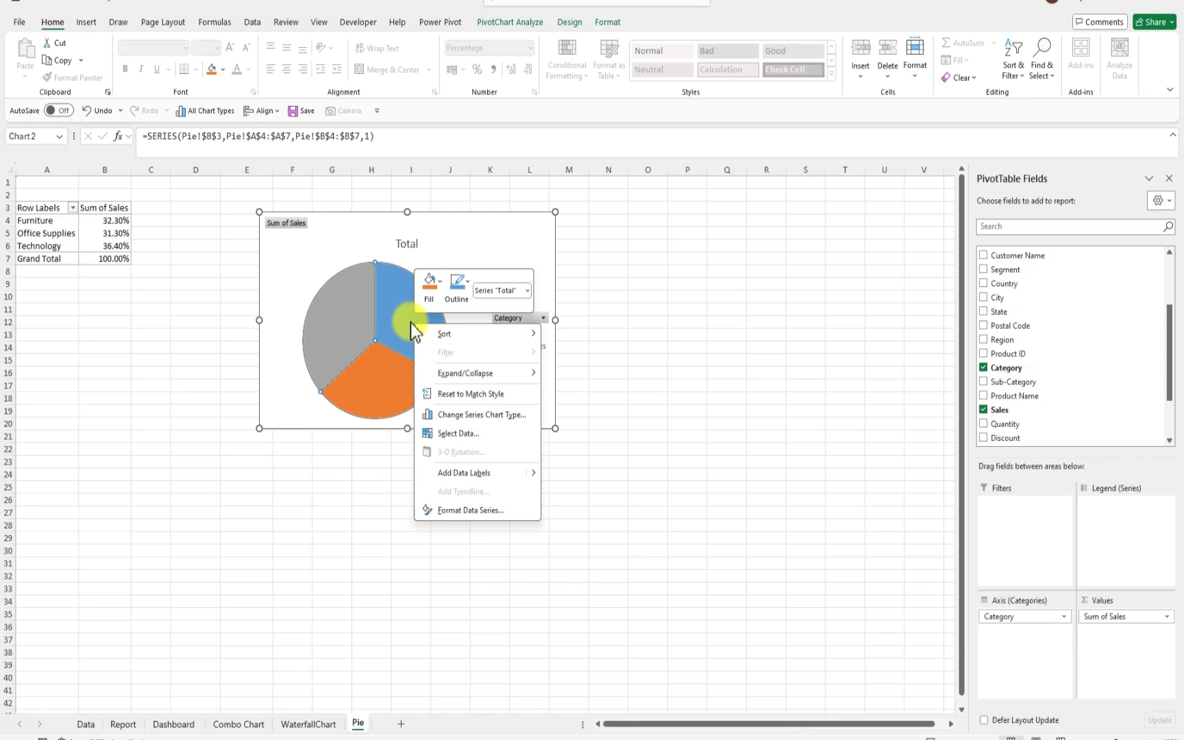
left_click(479, 473)
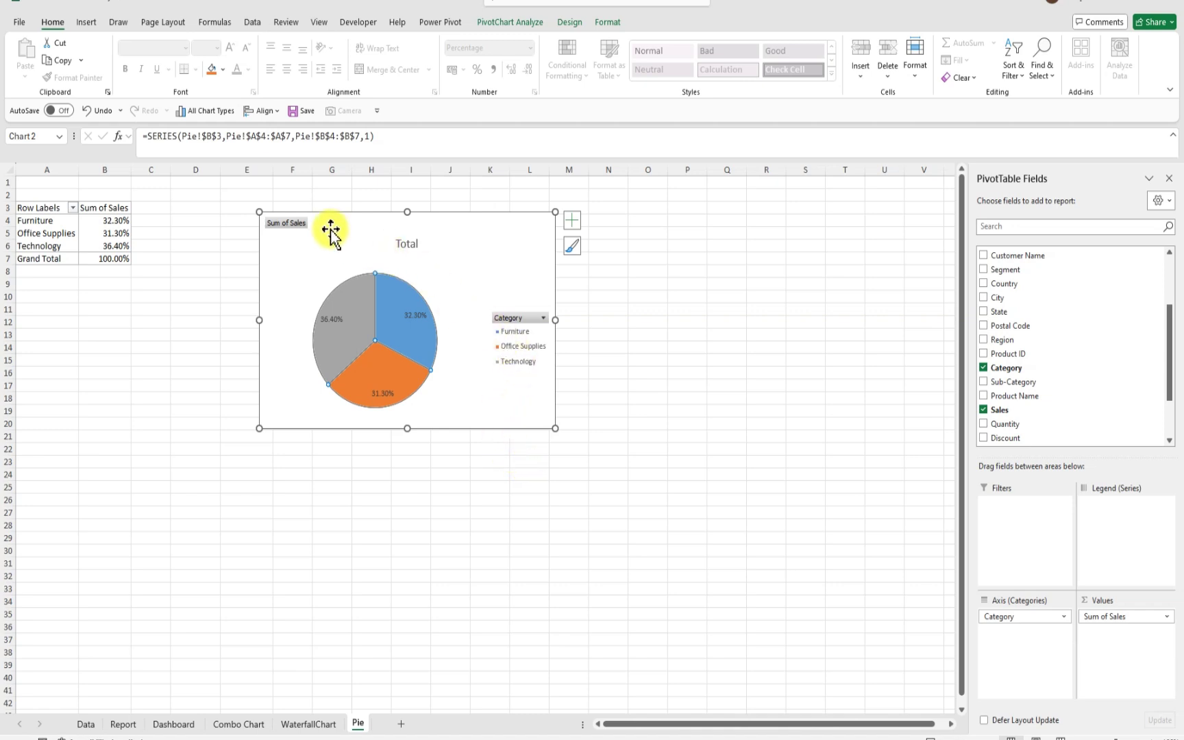
Delete the pie chart's Total title and hide all field buttons on the chart
left_click(409, 243)
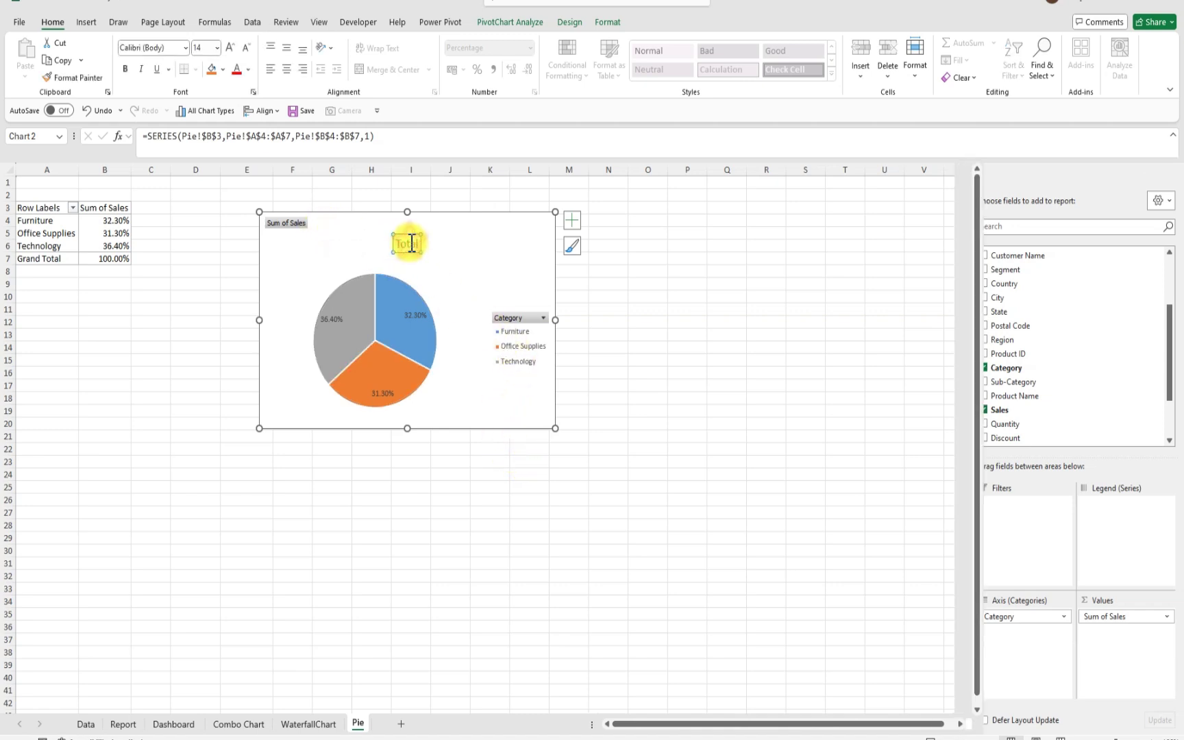
double_click(411, 243)
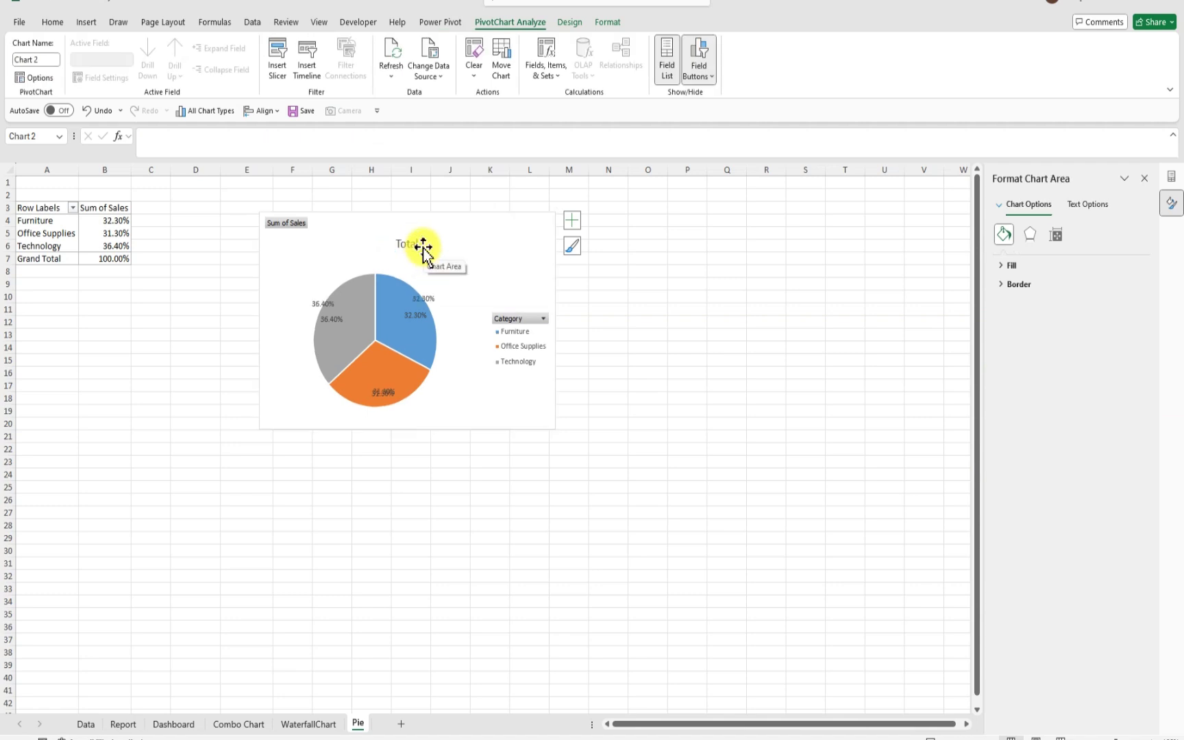
key("Delete")
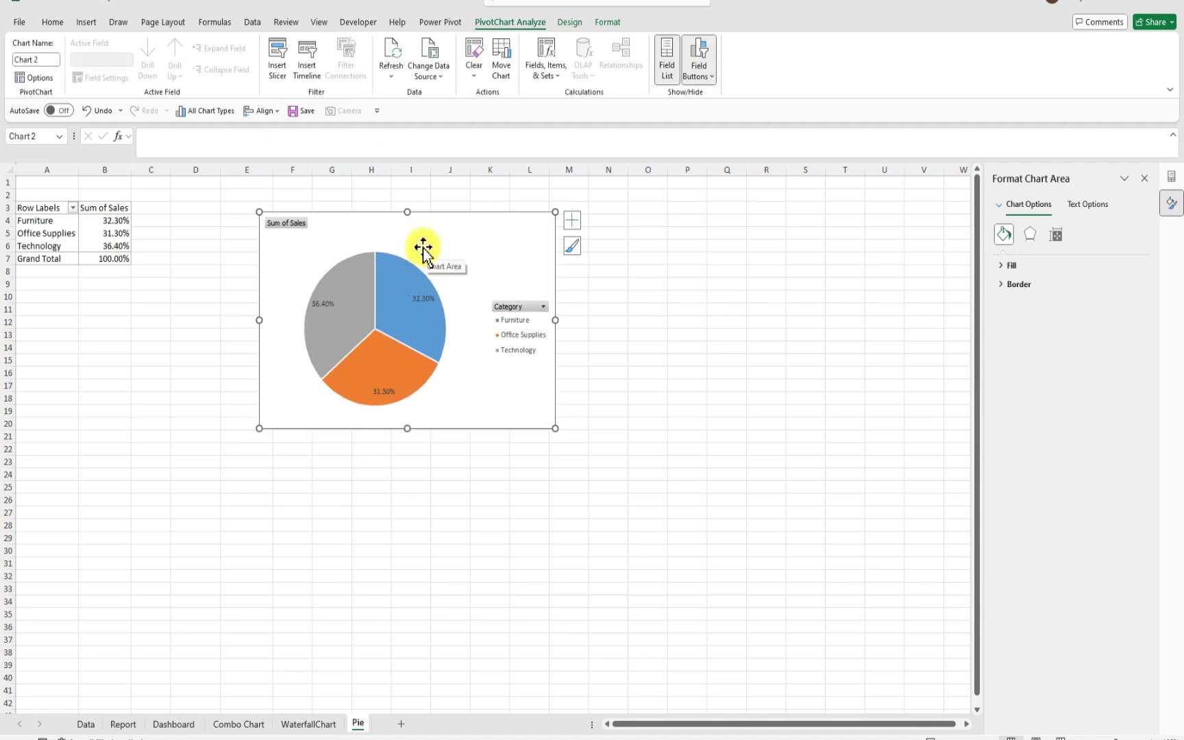
right_click(293, 225)
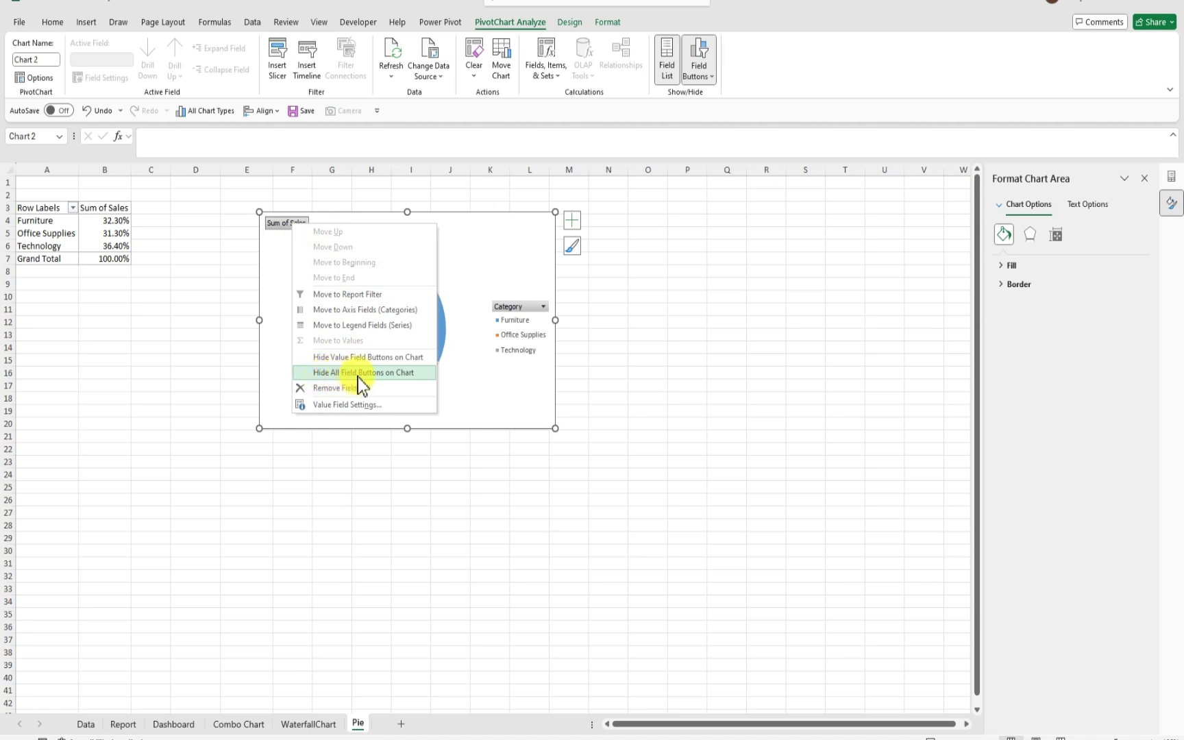
left_click(384, 374)
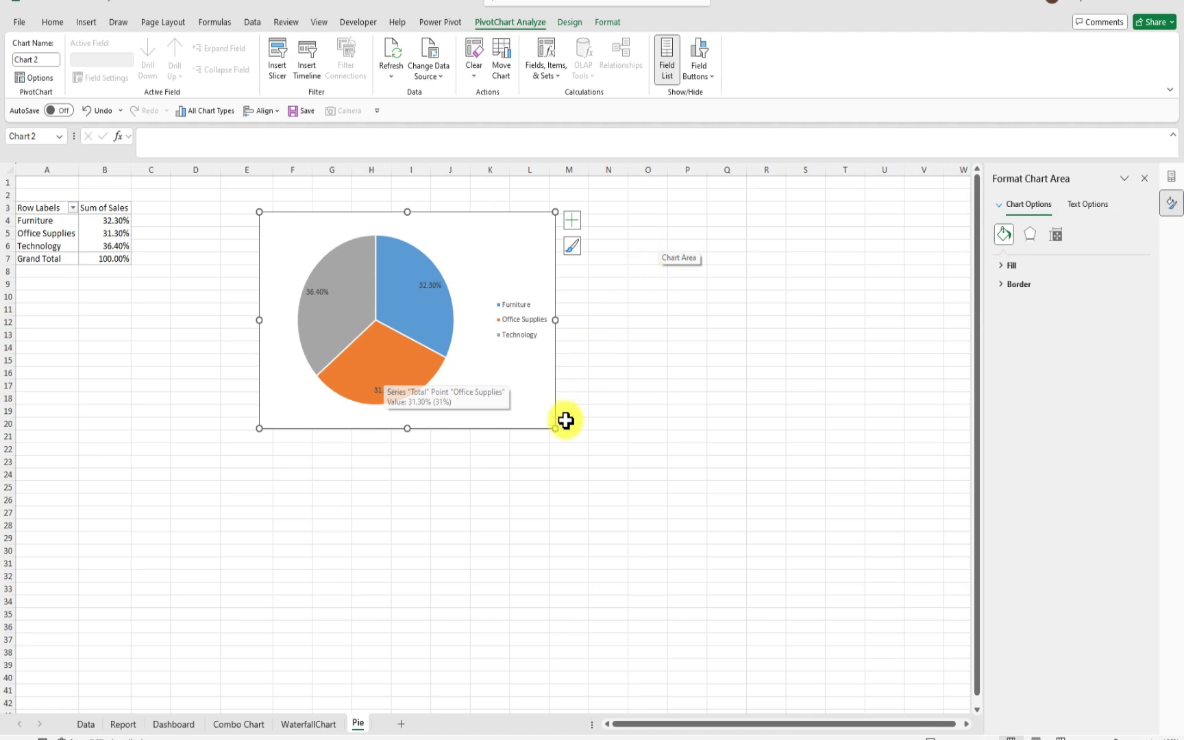
Shrink the pie chart and move it next to the PivotTable, spanning about columns C to I and rows 1 to 16
left_click_drag(555, 428, 500, 409)
left_click_drag(442, 243, 336, 208)
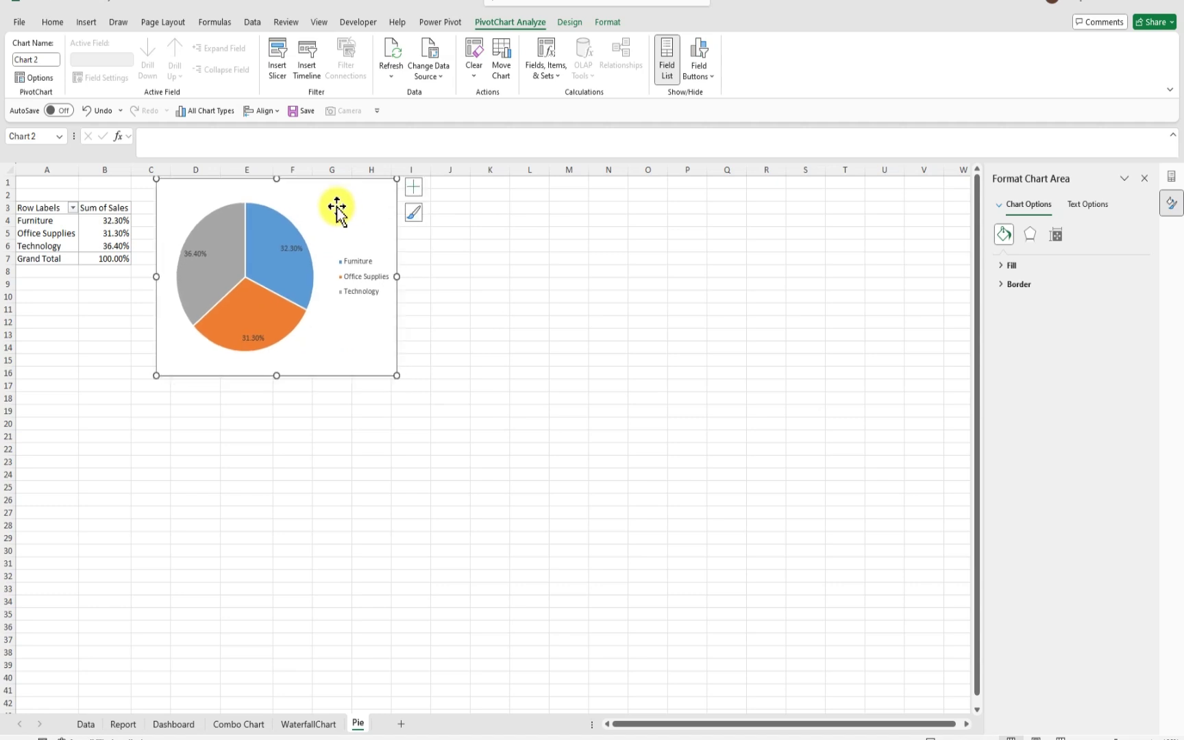
left_click(569, 396)
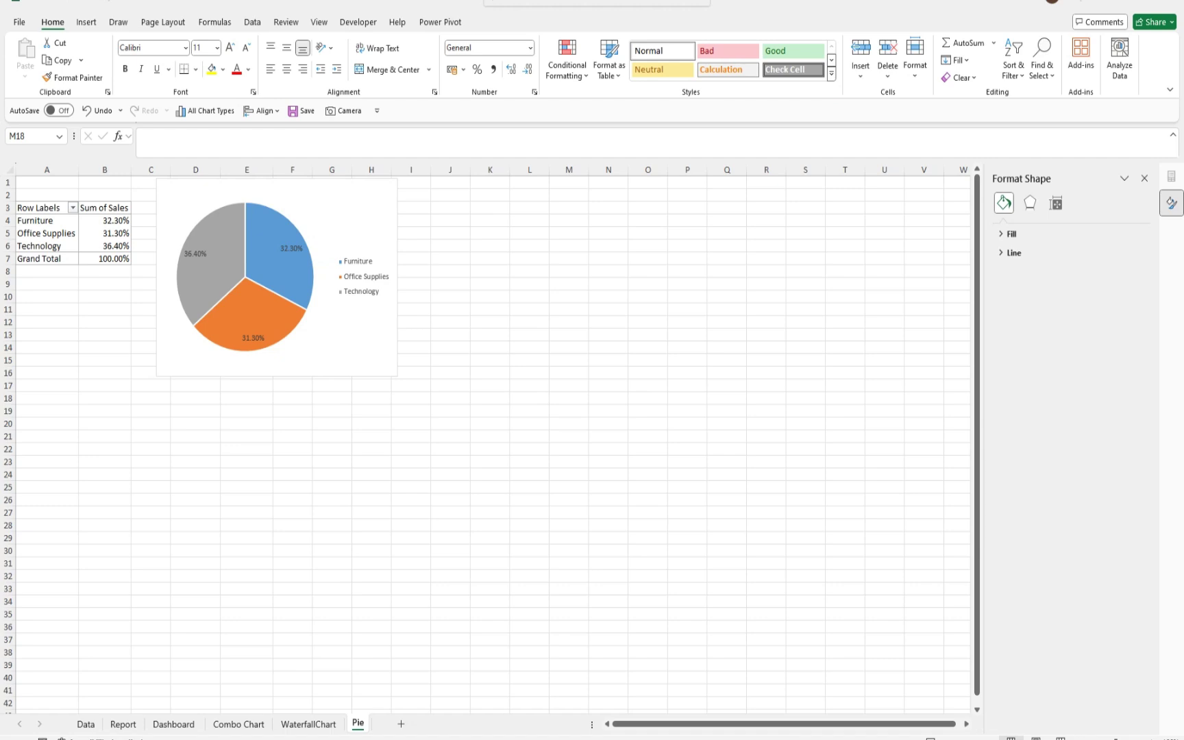
Create a PivotTable from the Data table on a new worksheet and move that sheet after the Pie sheet
left_click(88, 725)
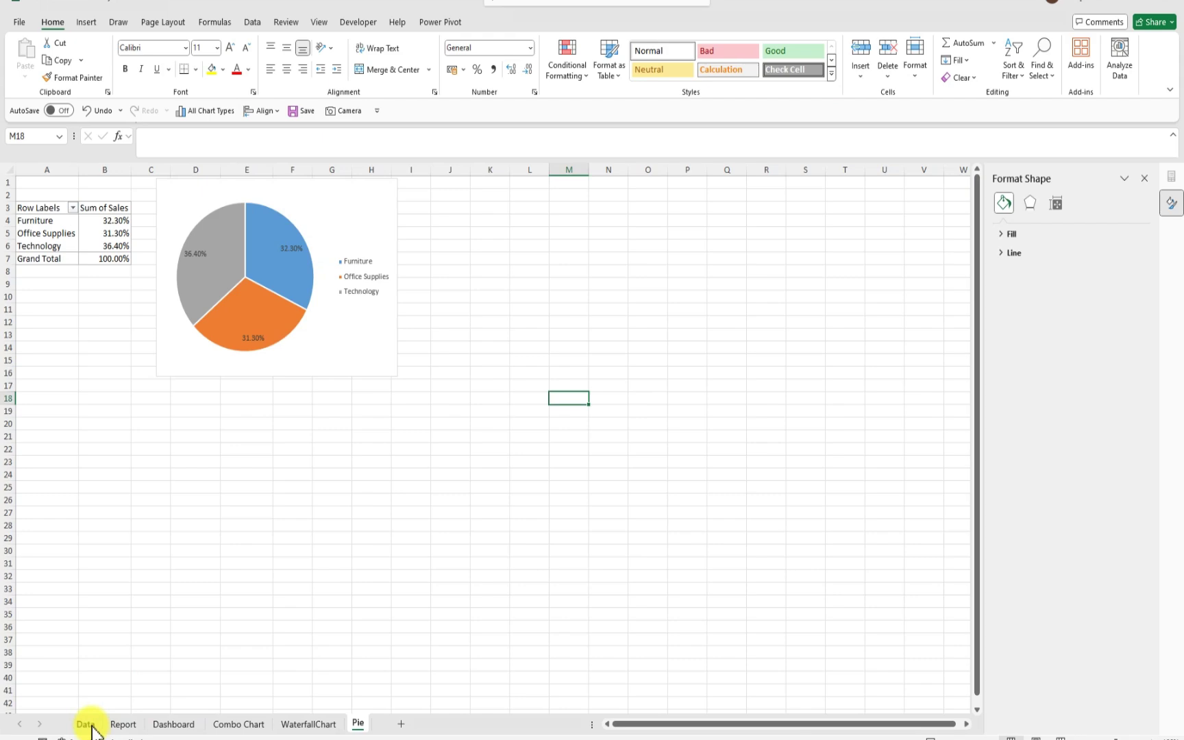
left_click(88, 724)
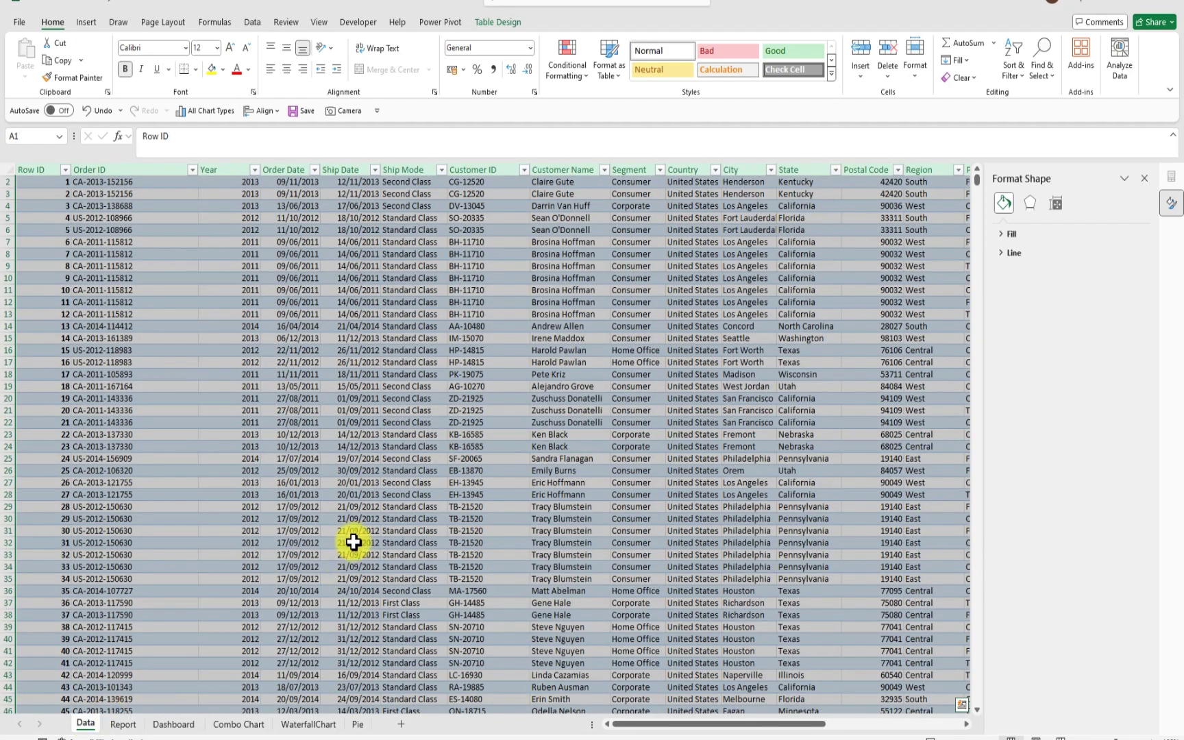
left_click(1145, 179)
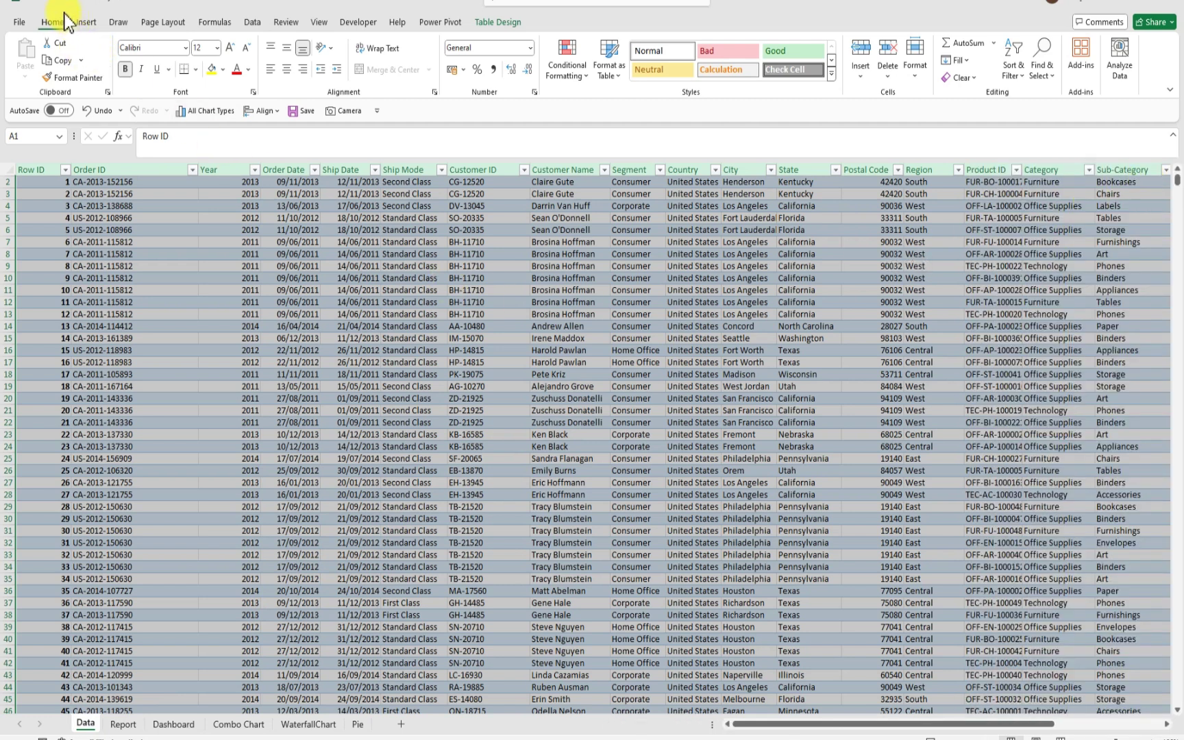
left_click(85, 21)
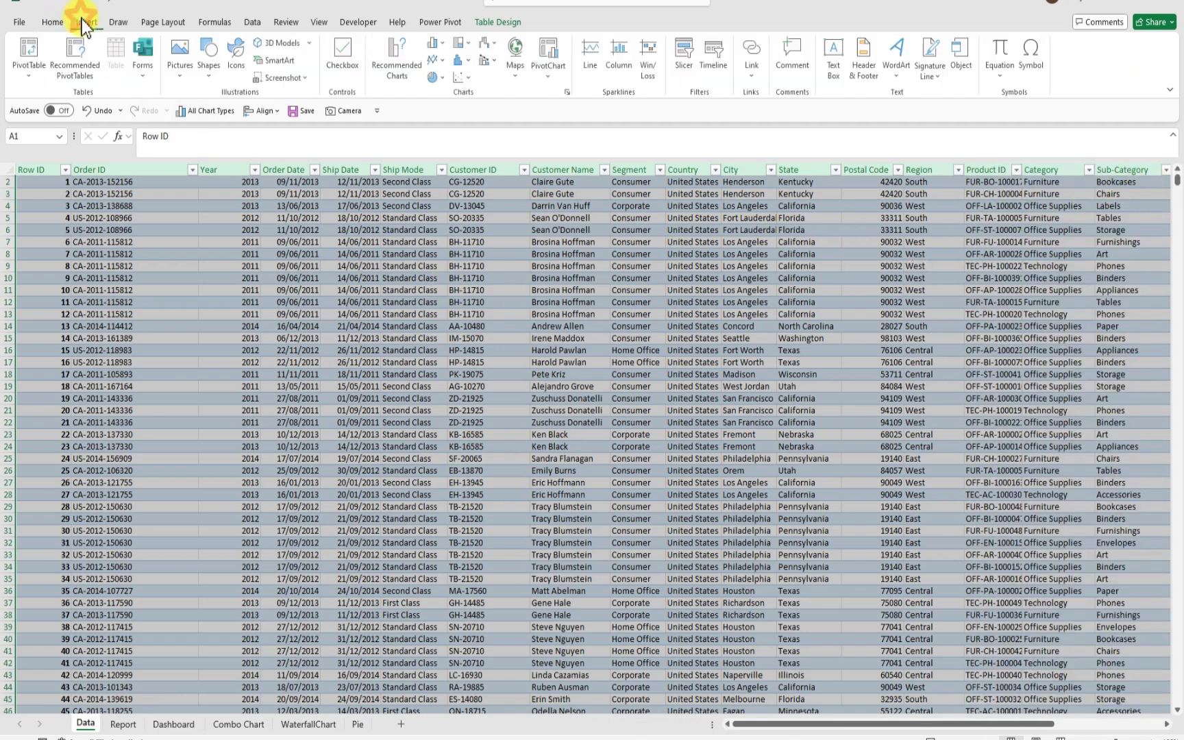
left_click(31, 51)
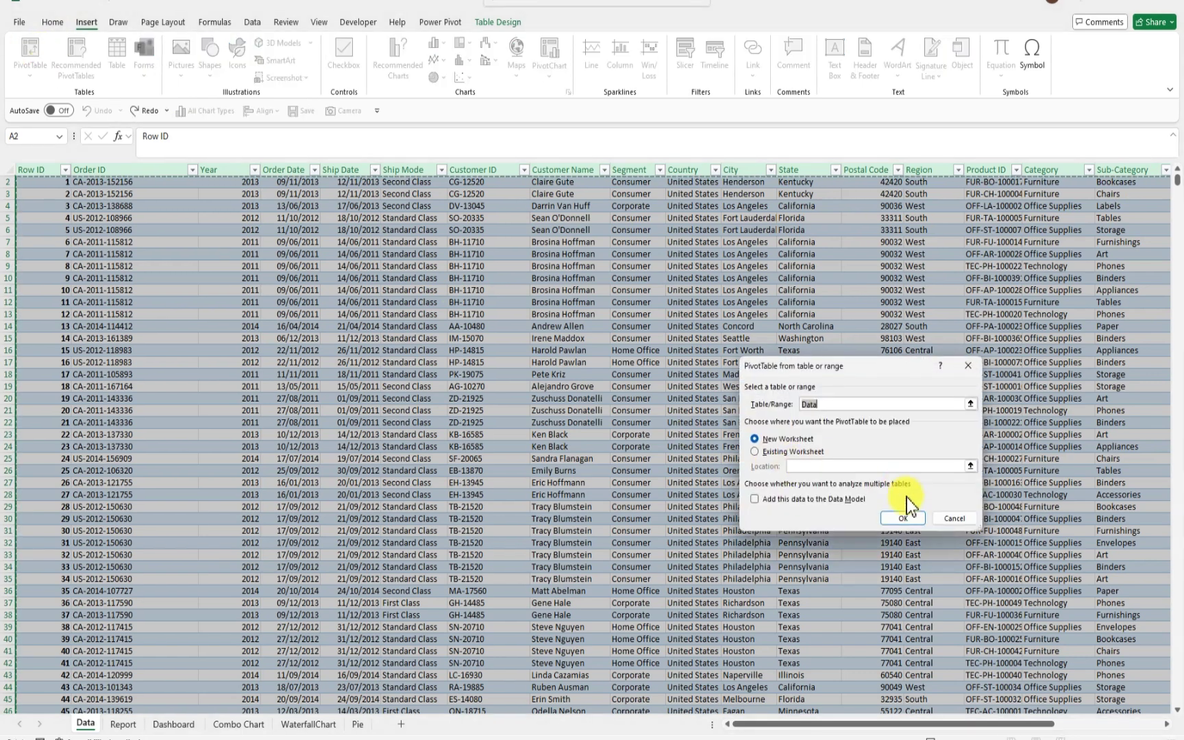
left_click(903, 518)
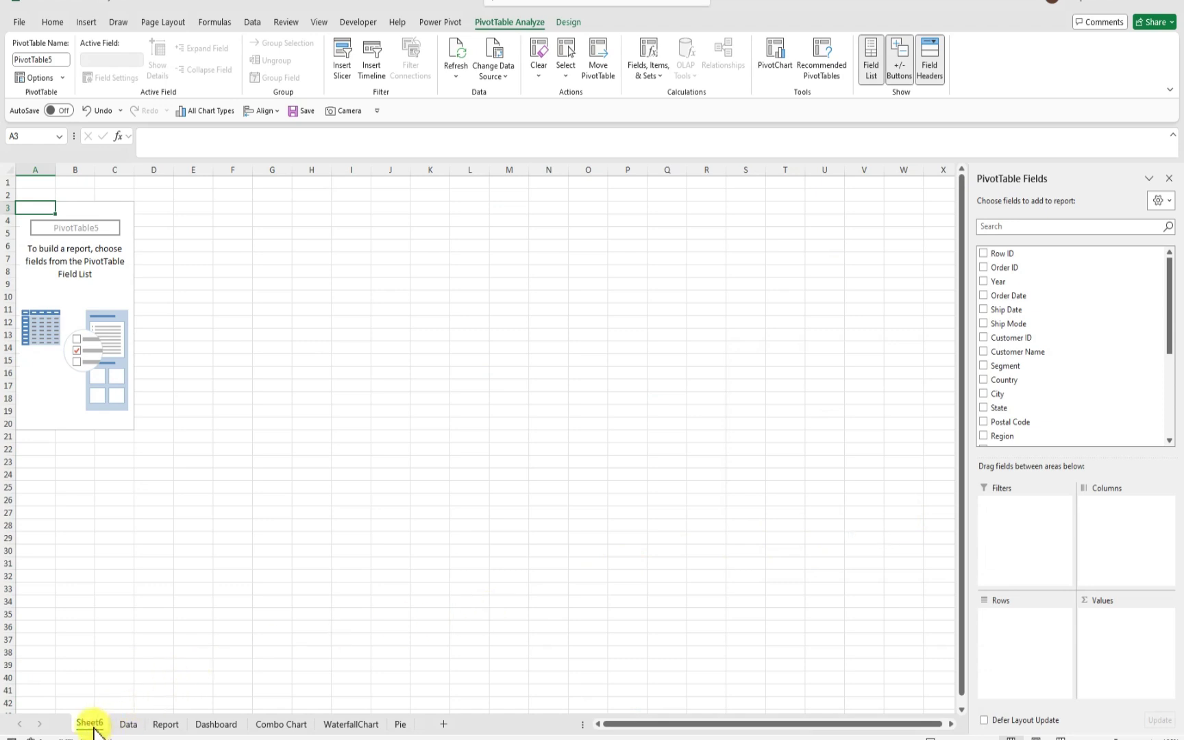
left_click_drag(94, 726, 440, 724)
double_click(396, 724)
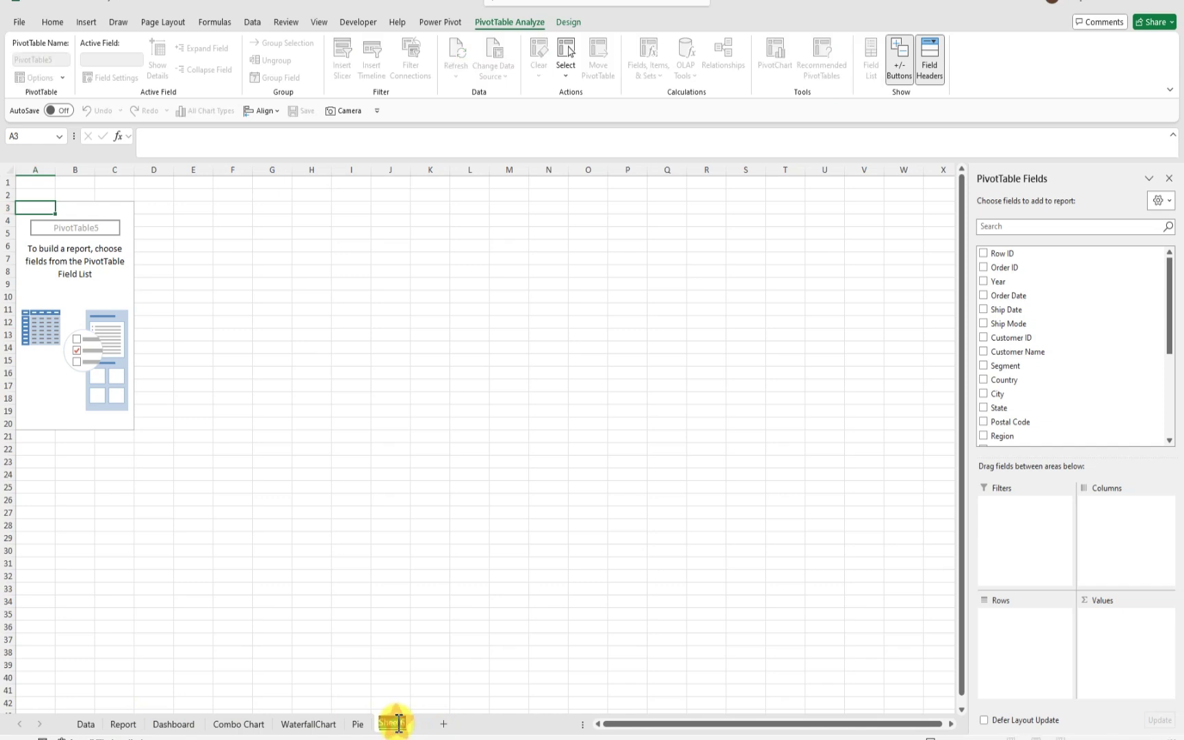
key("BackSpace")
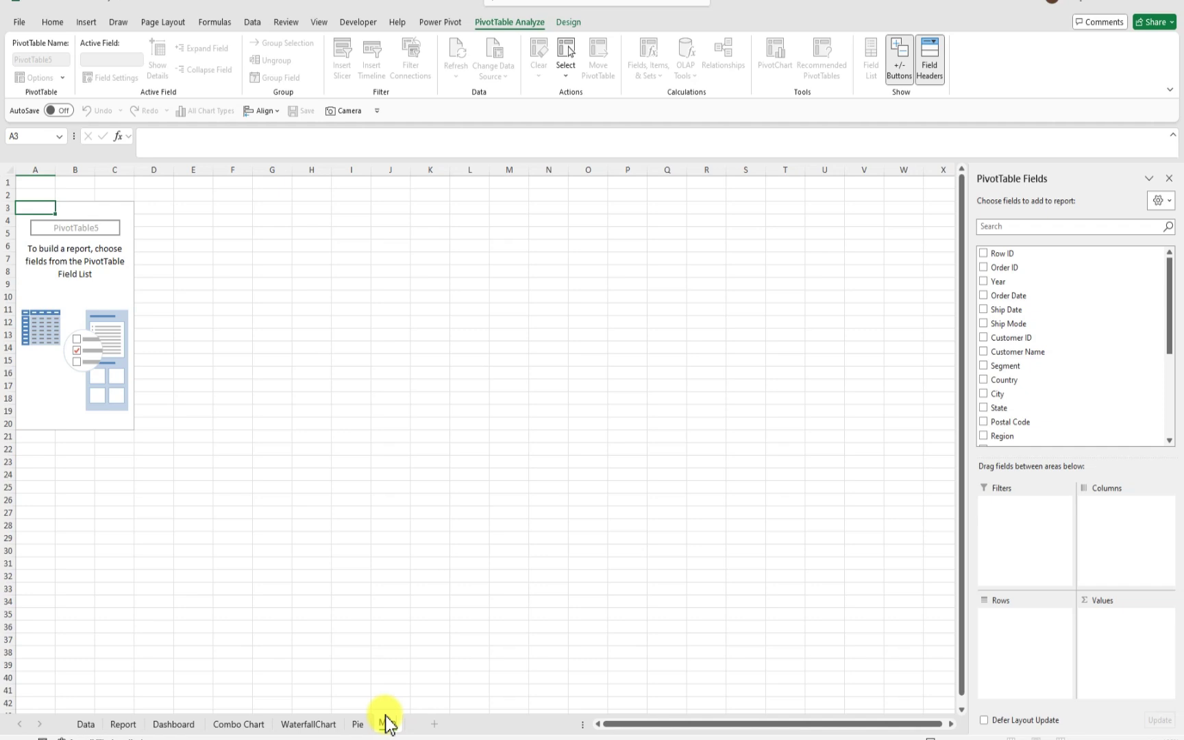
type("ap")
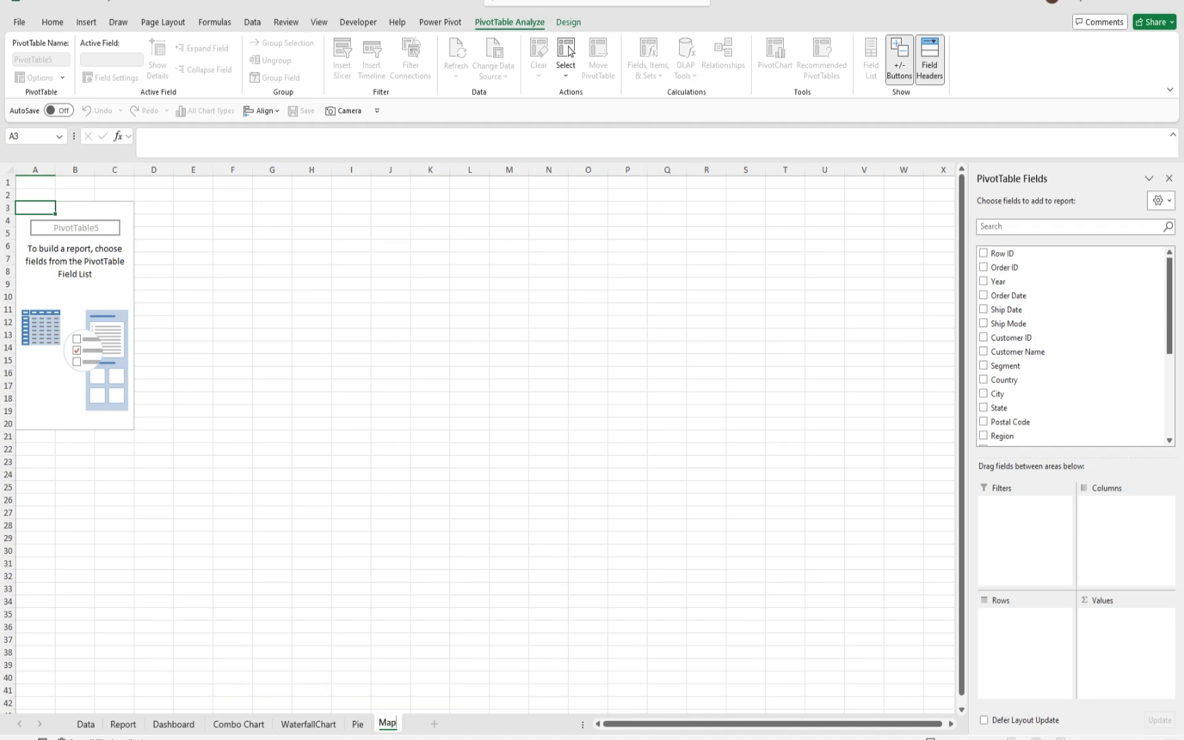
key("Escape")
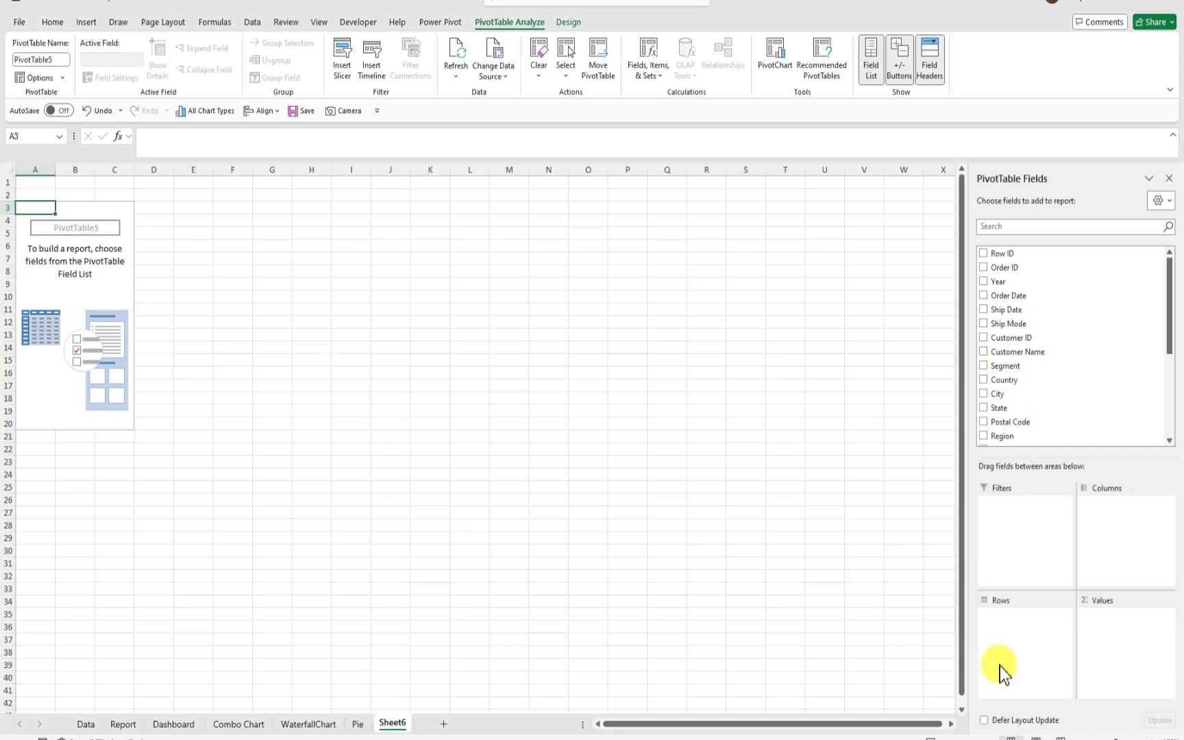
Add State to the new PivotTable's rows and Sales to its values
left_click_drag(995, 407, 1009, 633)
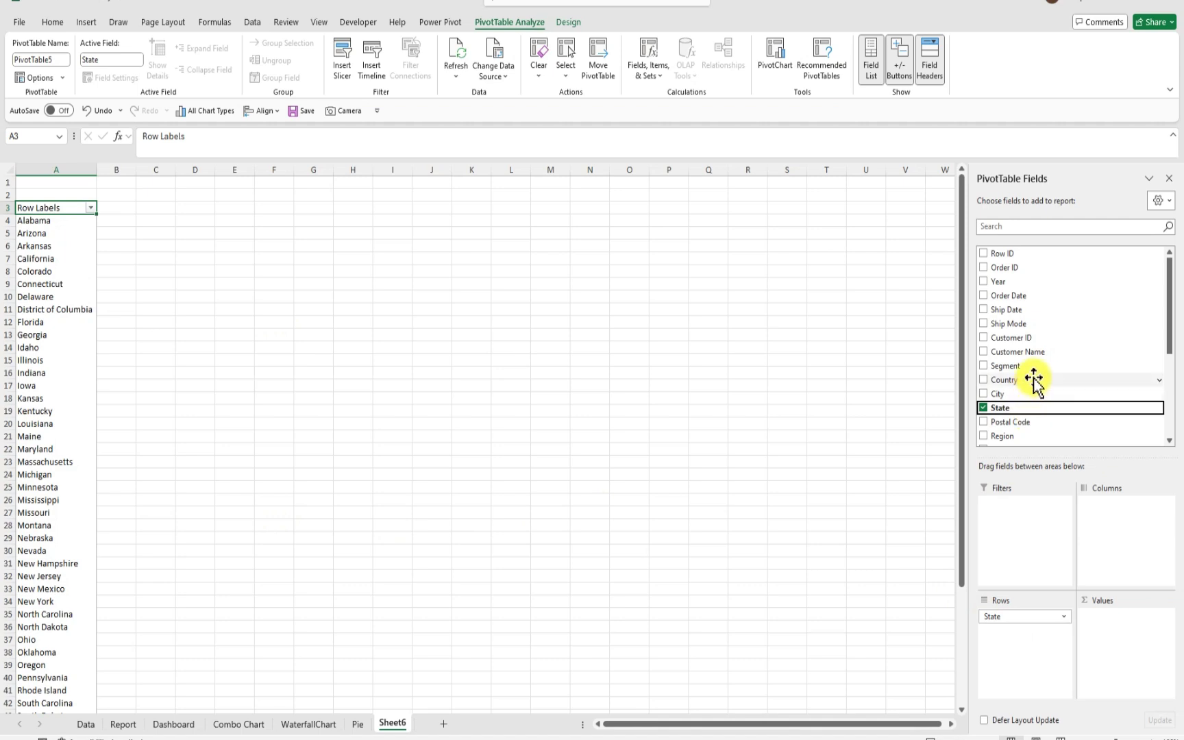
scroll(1034, 379, "down", 2)
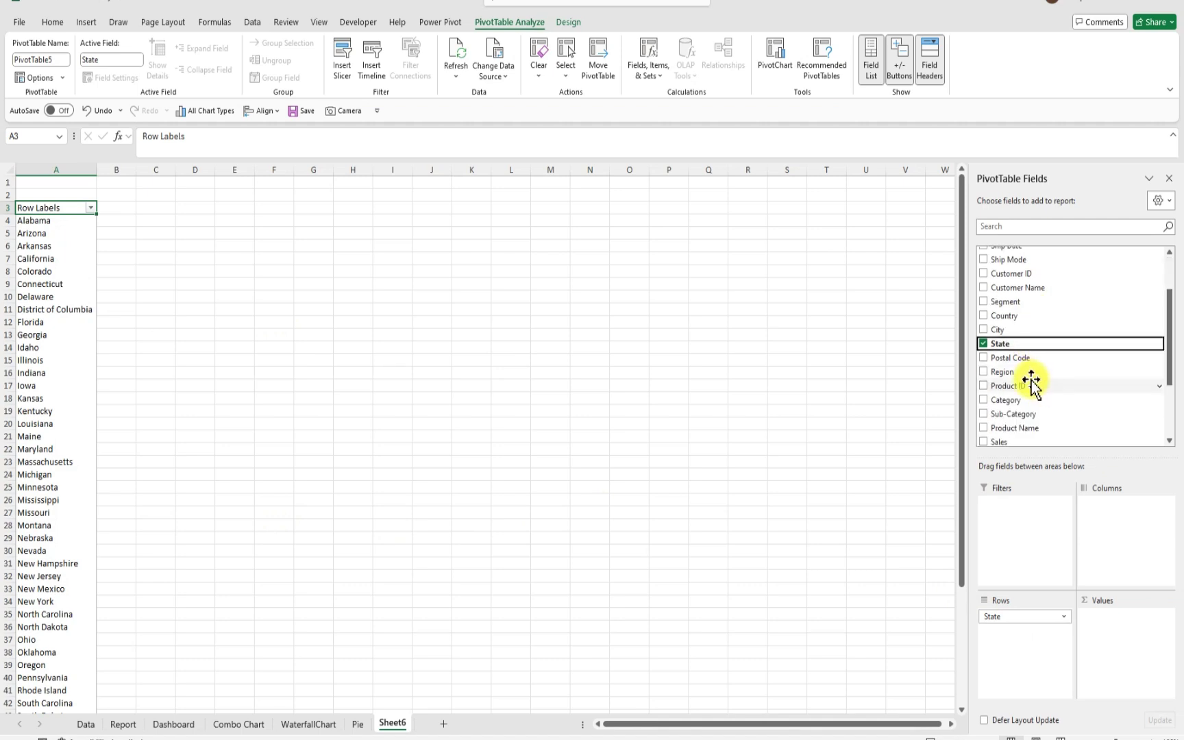
scroll(1025, 390, "down", 1)
left_click_drag(1004, 409, 1070, 648)
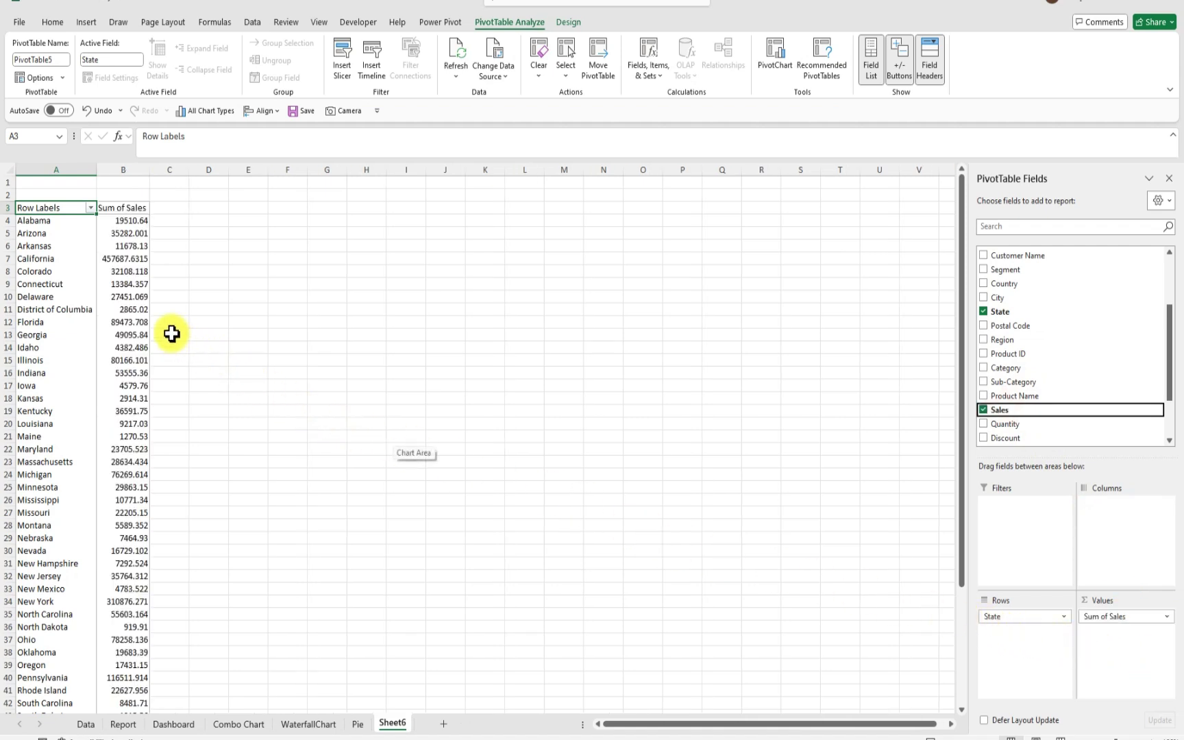
Try to insert a Filled Map chart directly from the state sales PivotTable
left_click(126, 284)
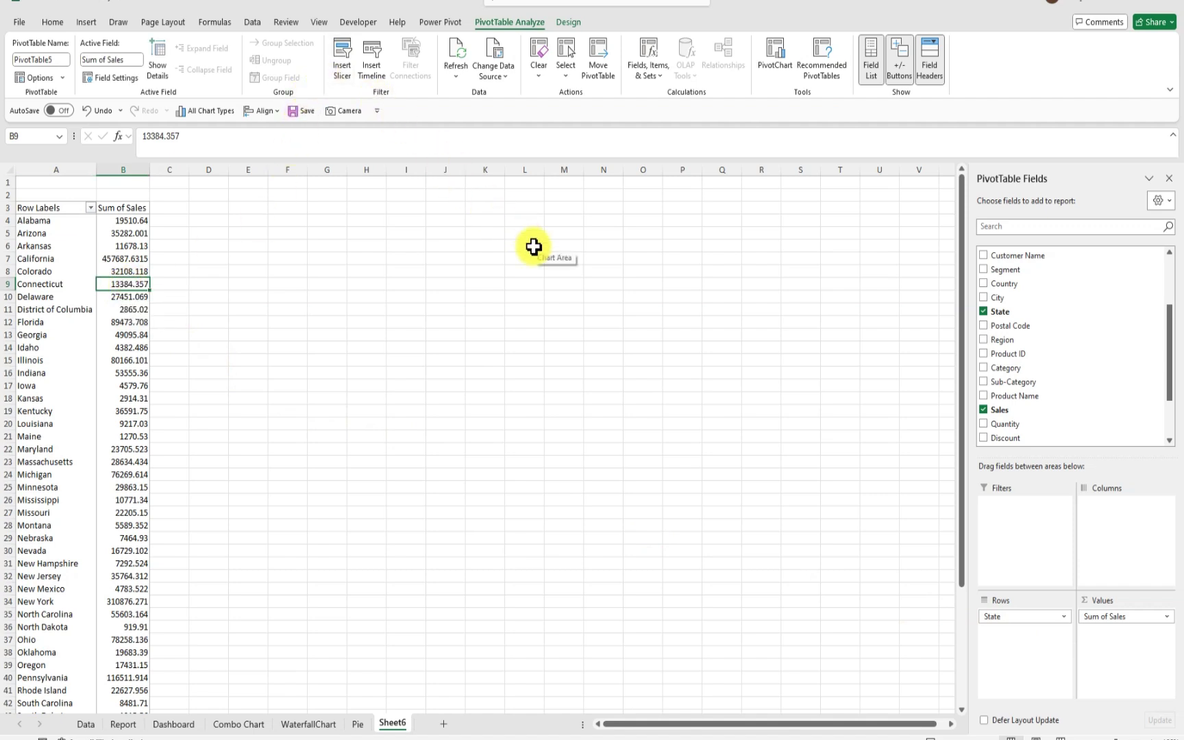
left_click(86, 23)
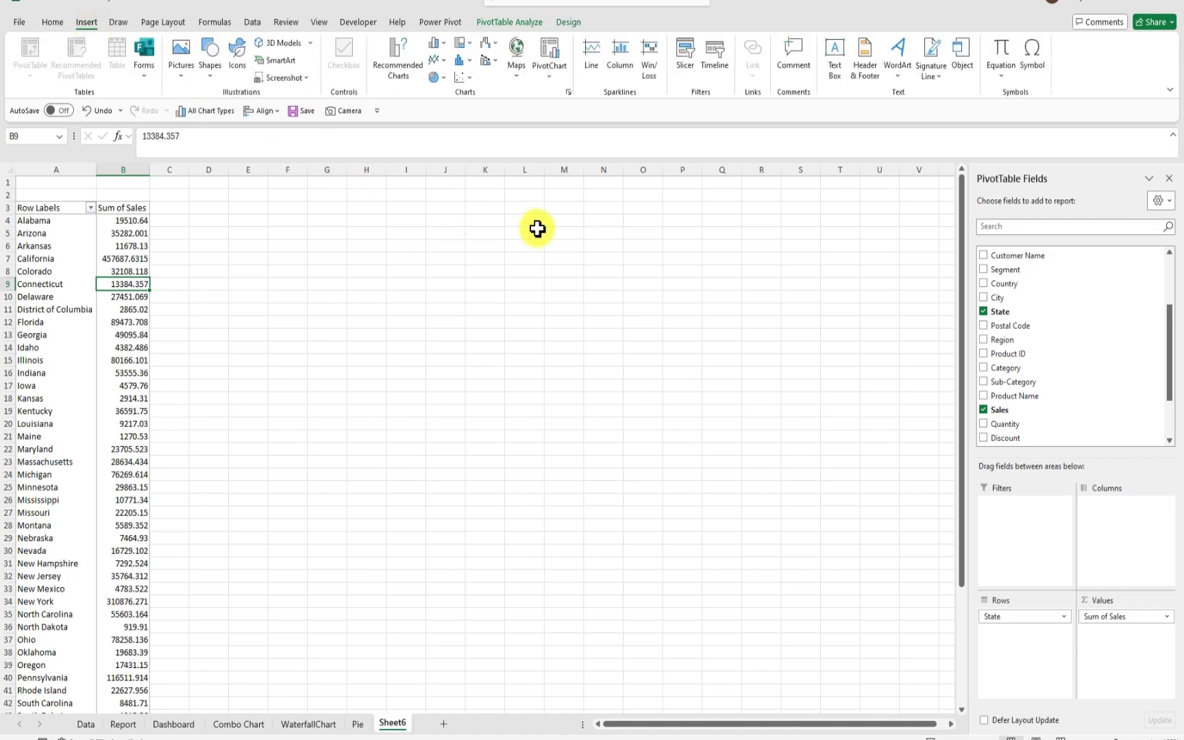
left_click(521, 61)
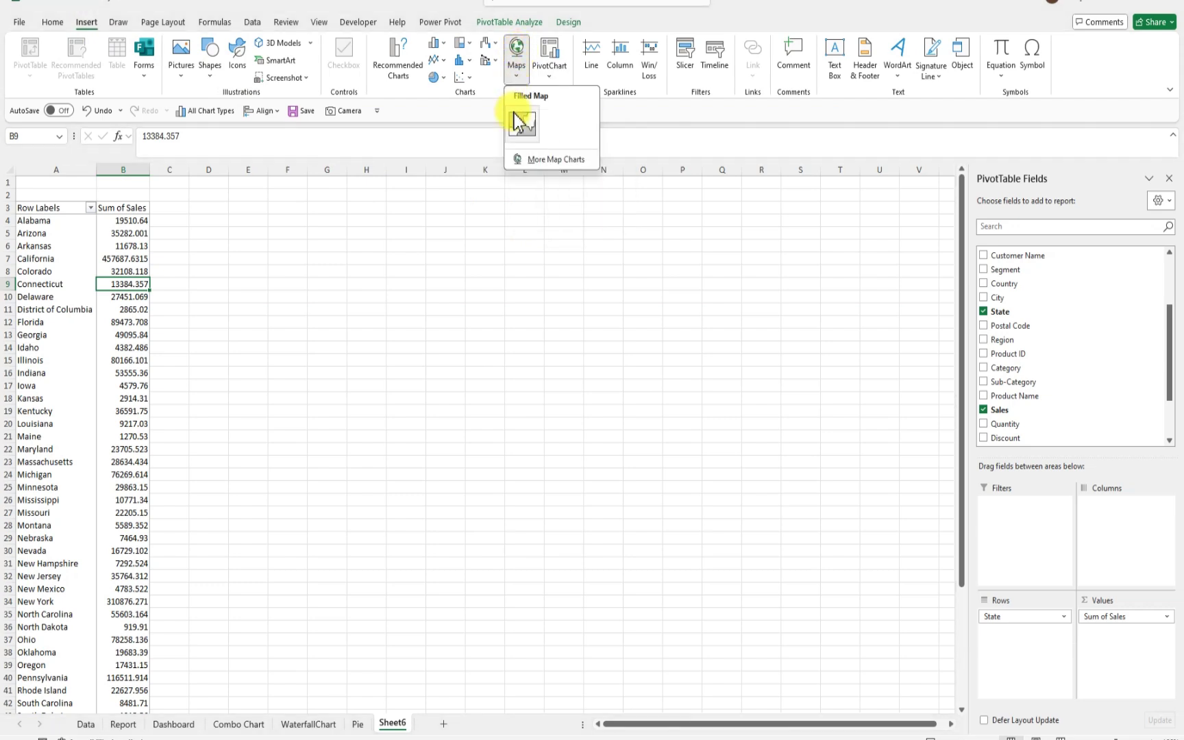
left_click(528, 129)
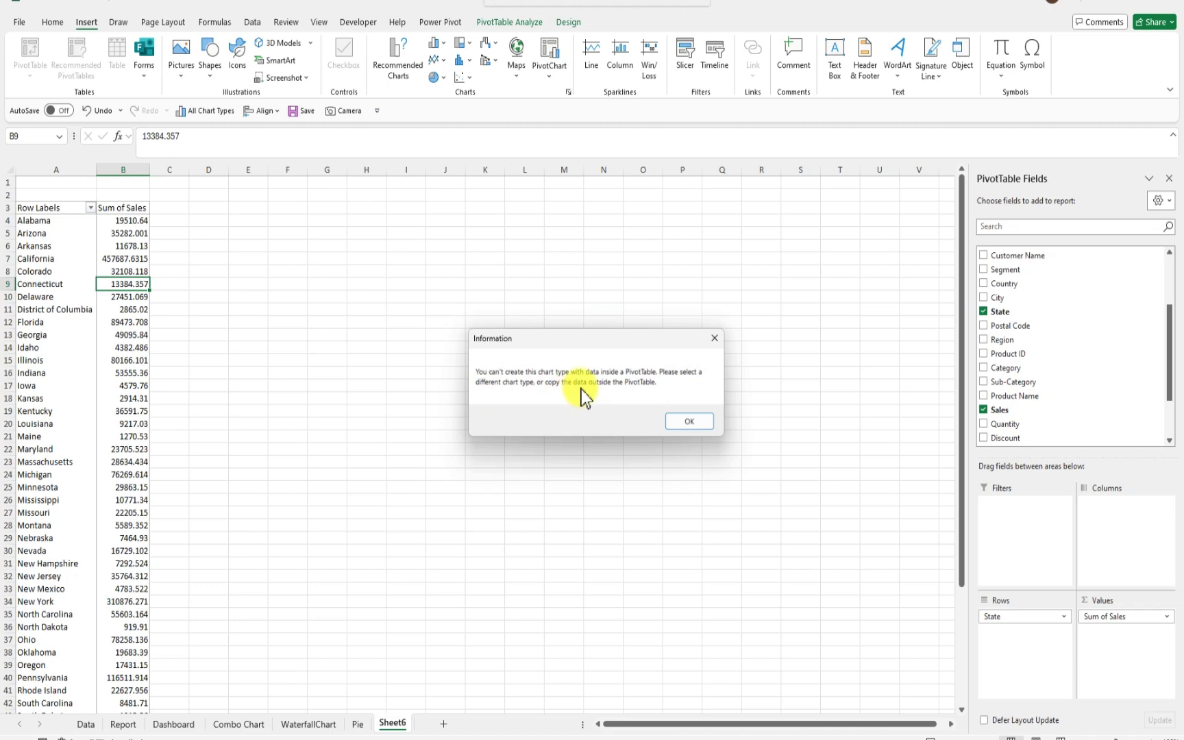
left_click(685, 422)
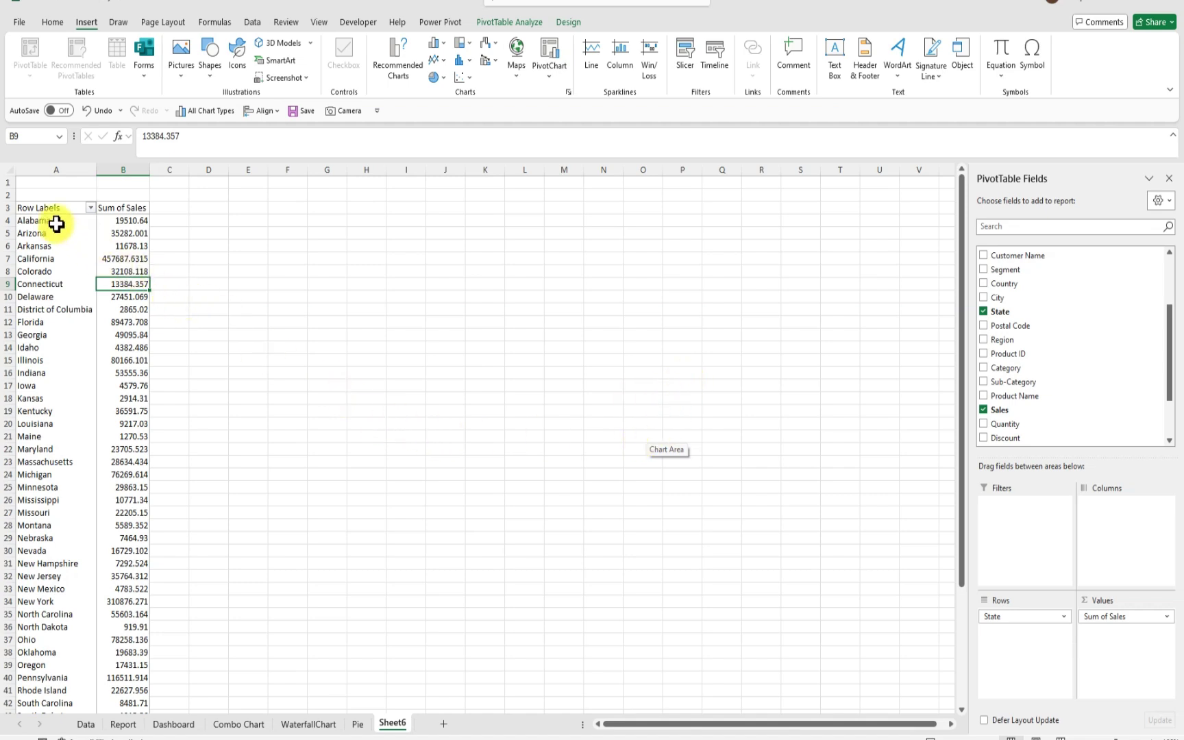
Copy the whole state sales PivotTable, paste it as values at D3 and widen columns D and E
left_click_drag(24, 209, 129, 209)
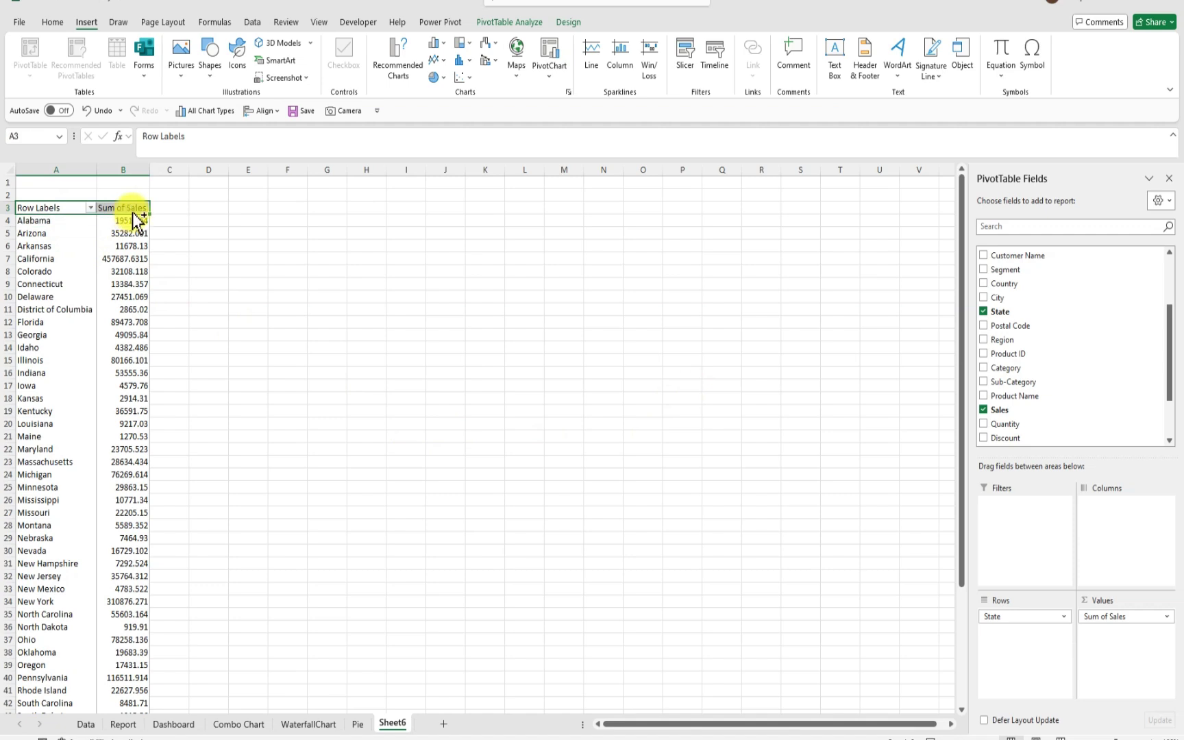
key("ctrl+shift+Down")
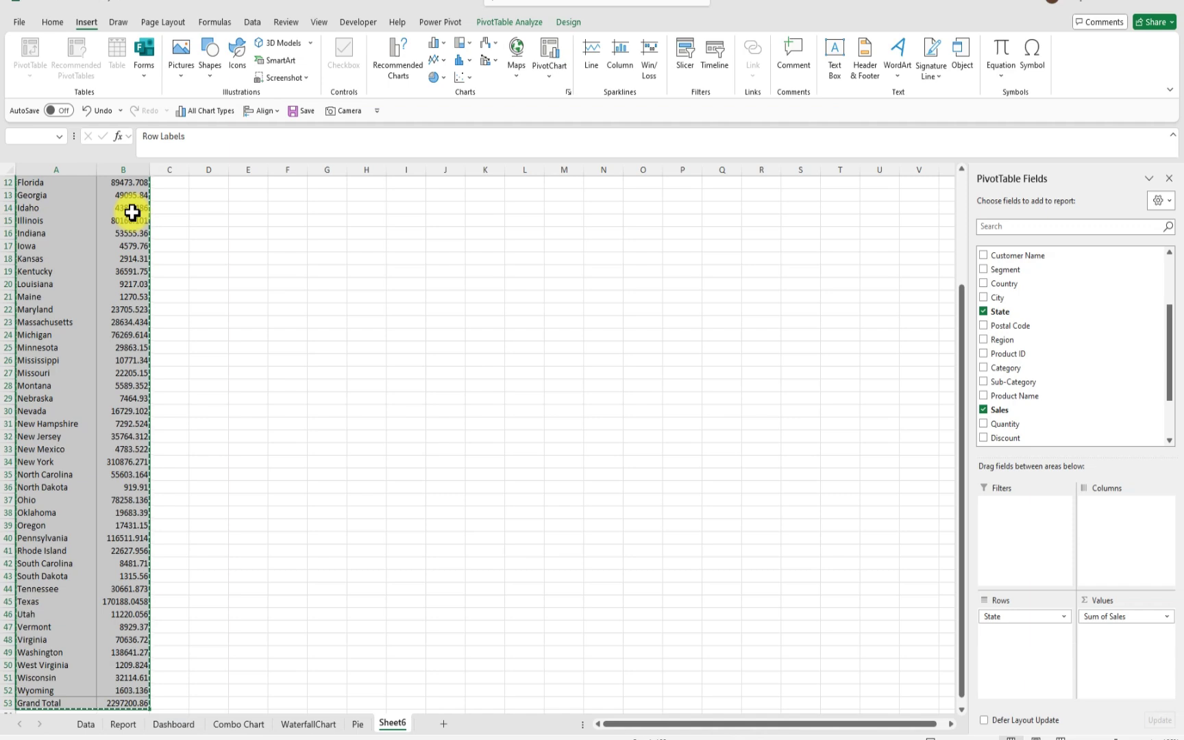
scroll(290, 283, "up", 4)
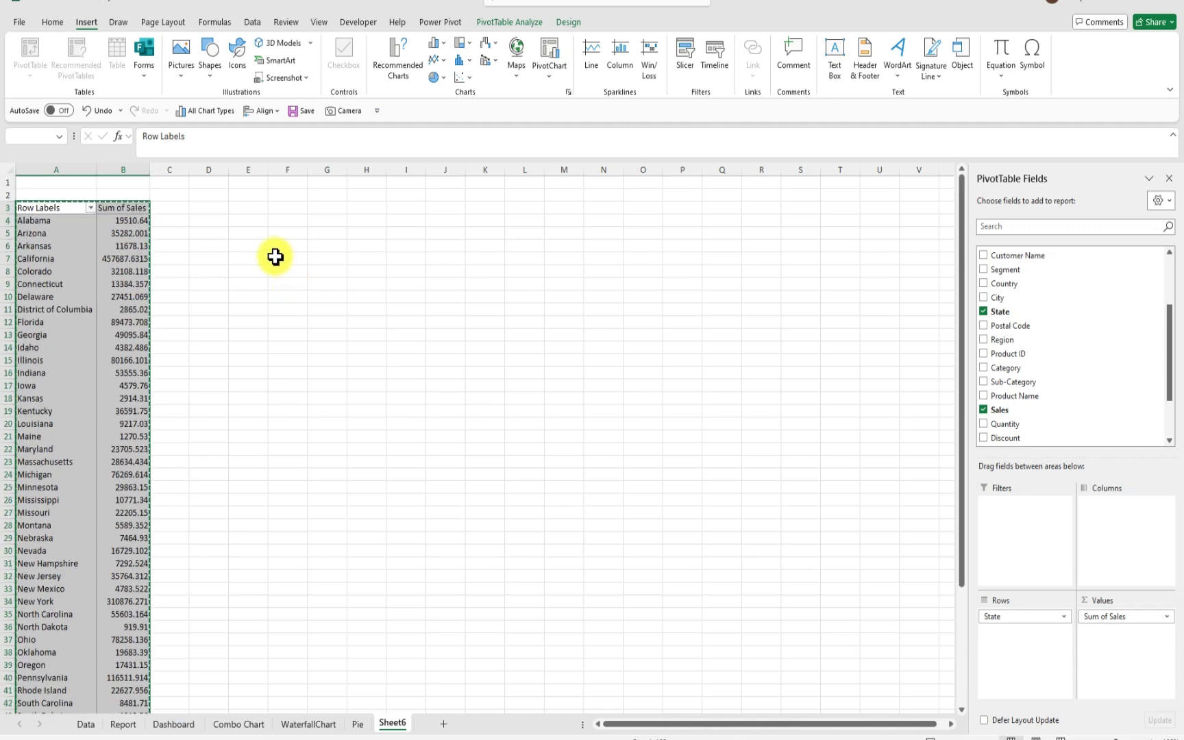
left_click(211, 205)
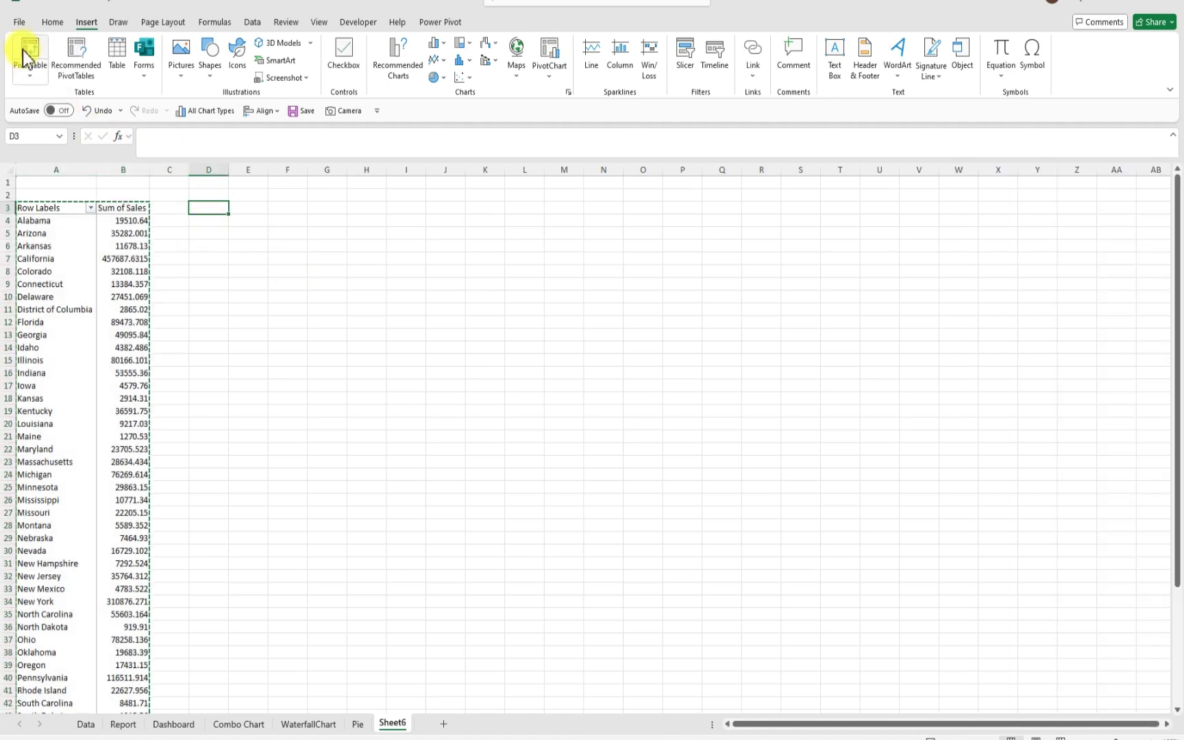
left_click(53, 22)
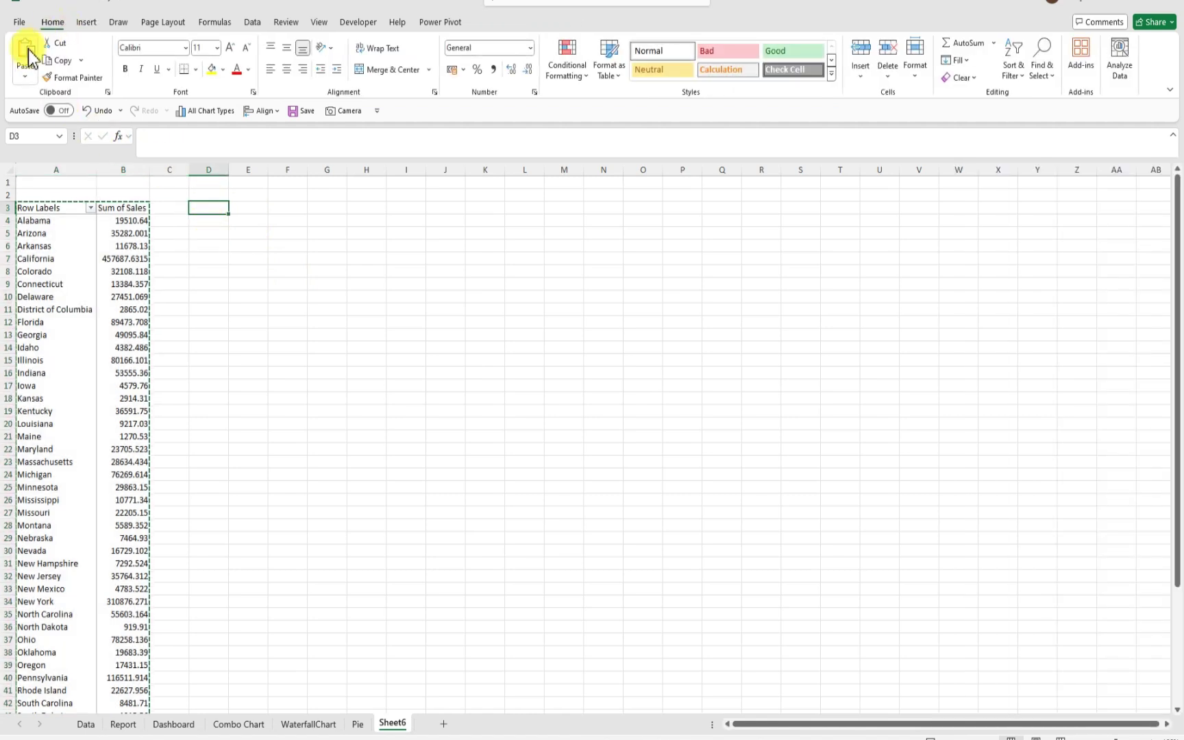
left_click(25, 77)
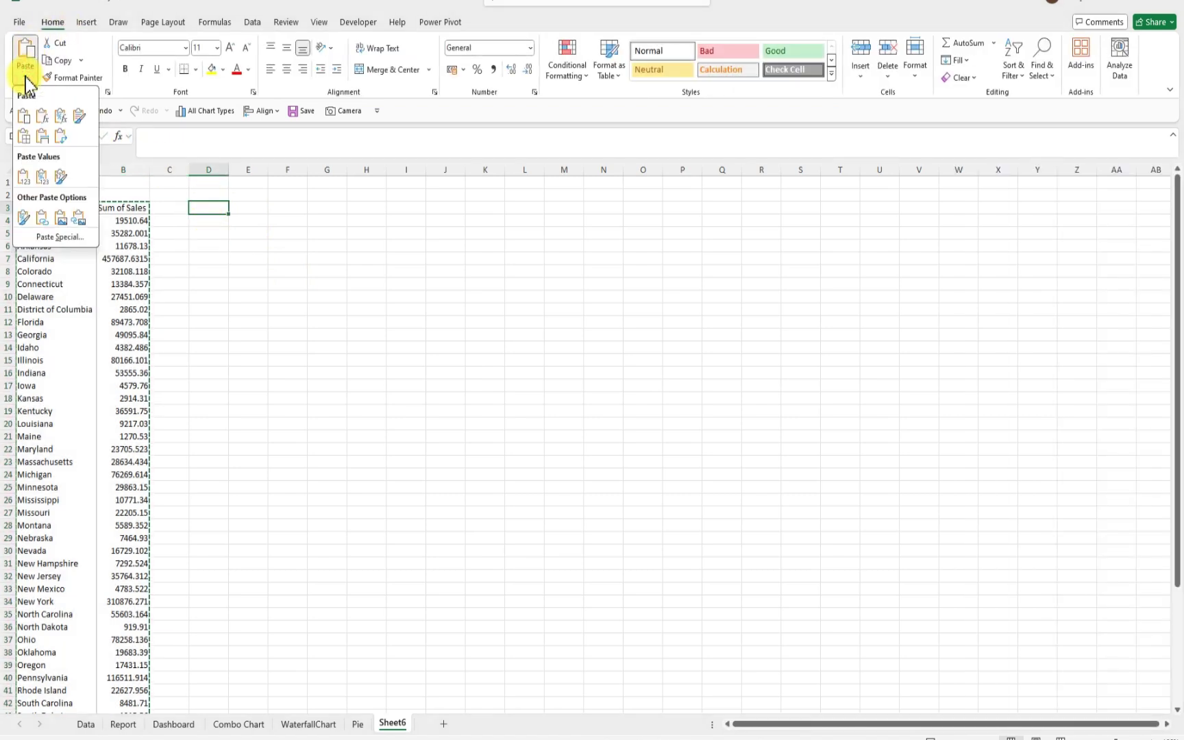
left_click(23, 177)
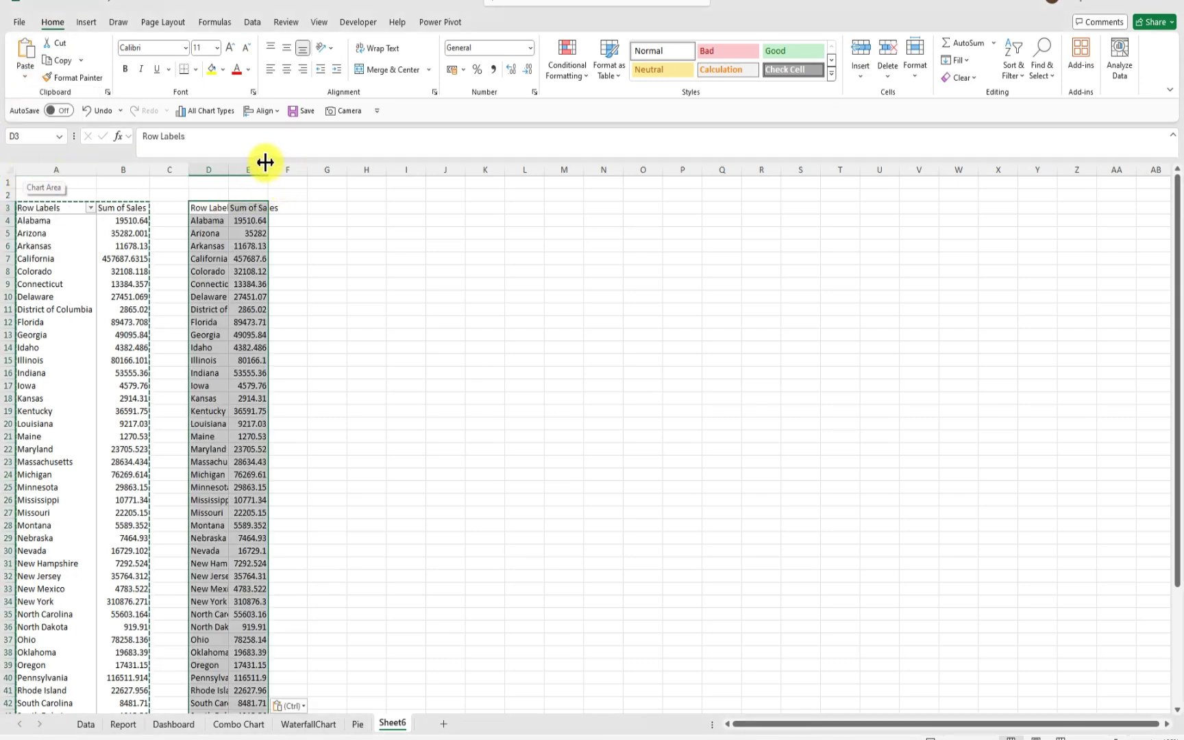
left_click_drag(267, 163, 242, 164)
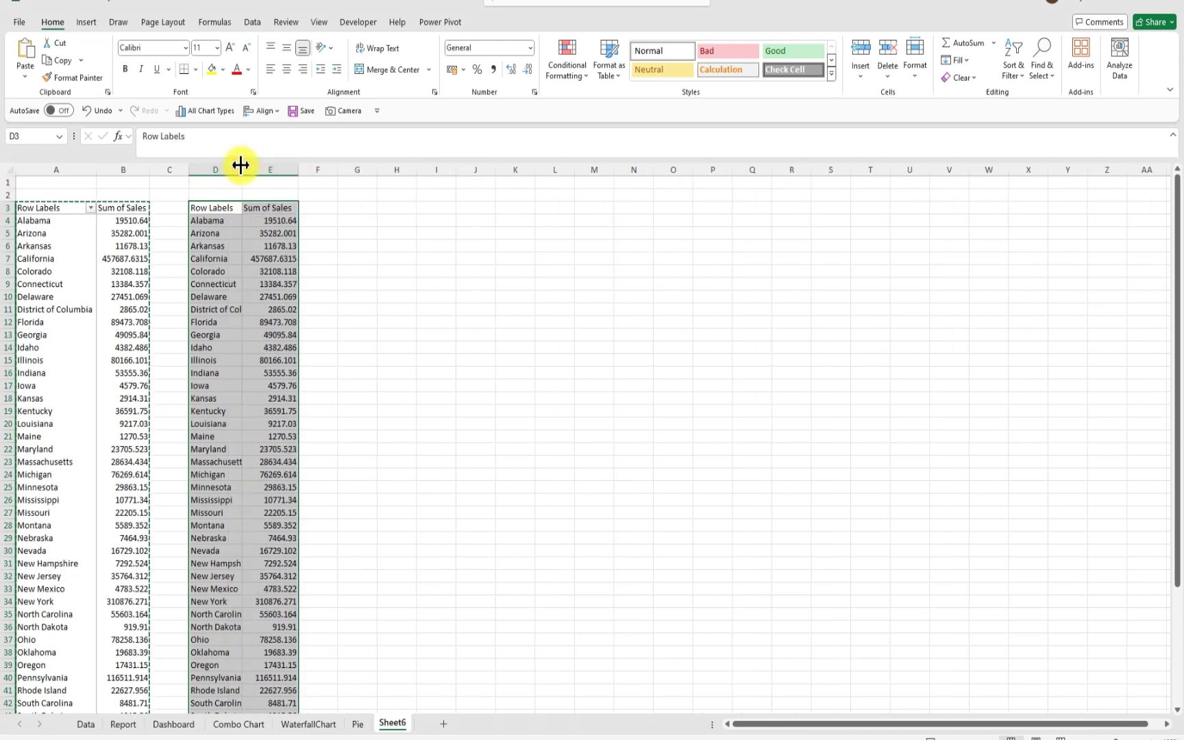
left_click(336, 231)
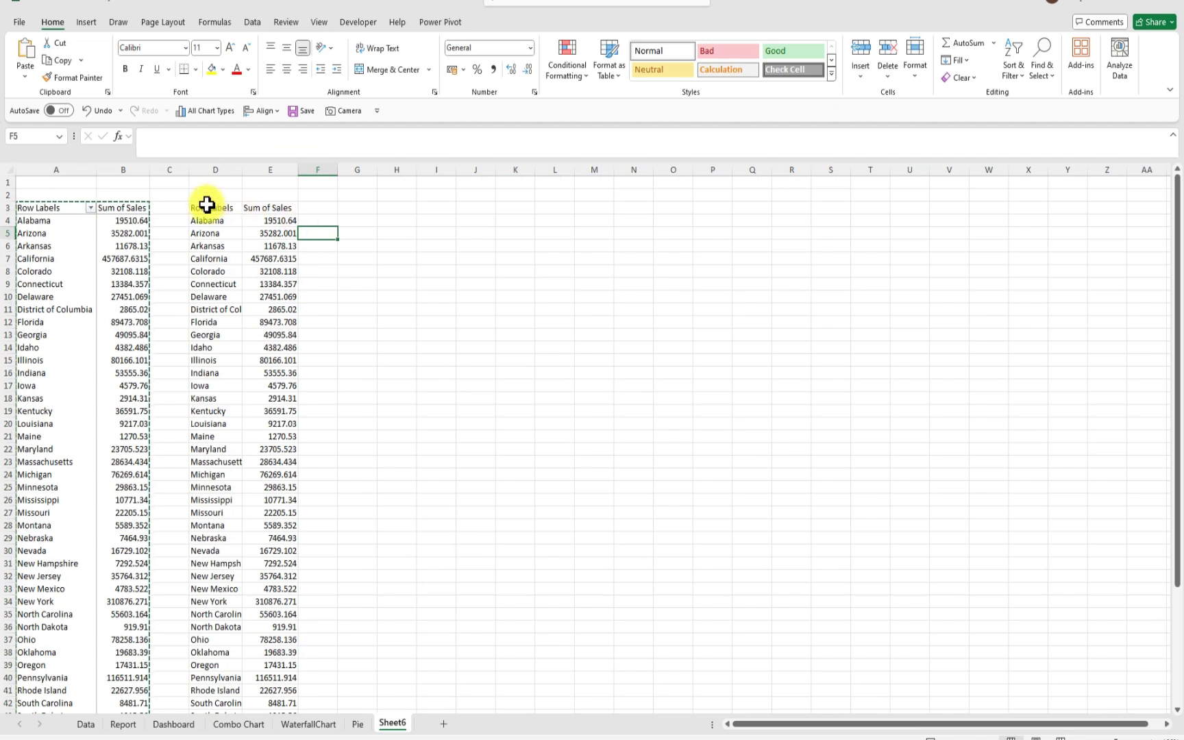
Bold the header cells D3:E3 of the pasted state sales table
left_click_drag(199, 209, 276, 205)
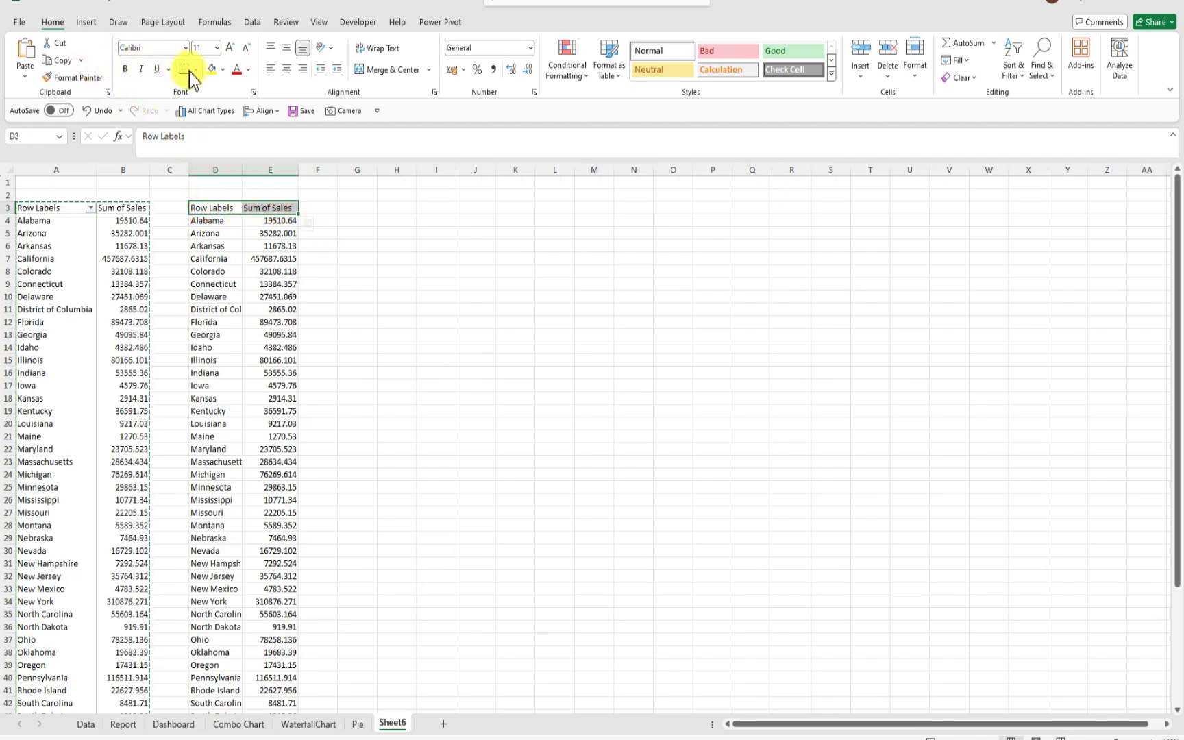
left_click(126, 70)
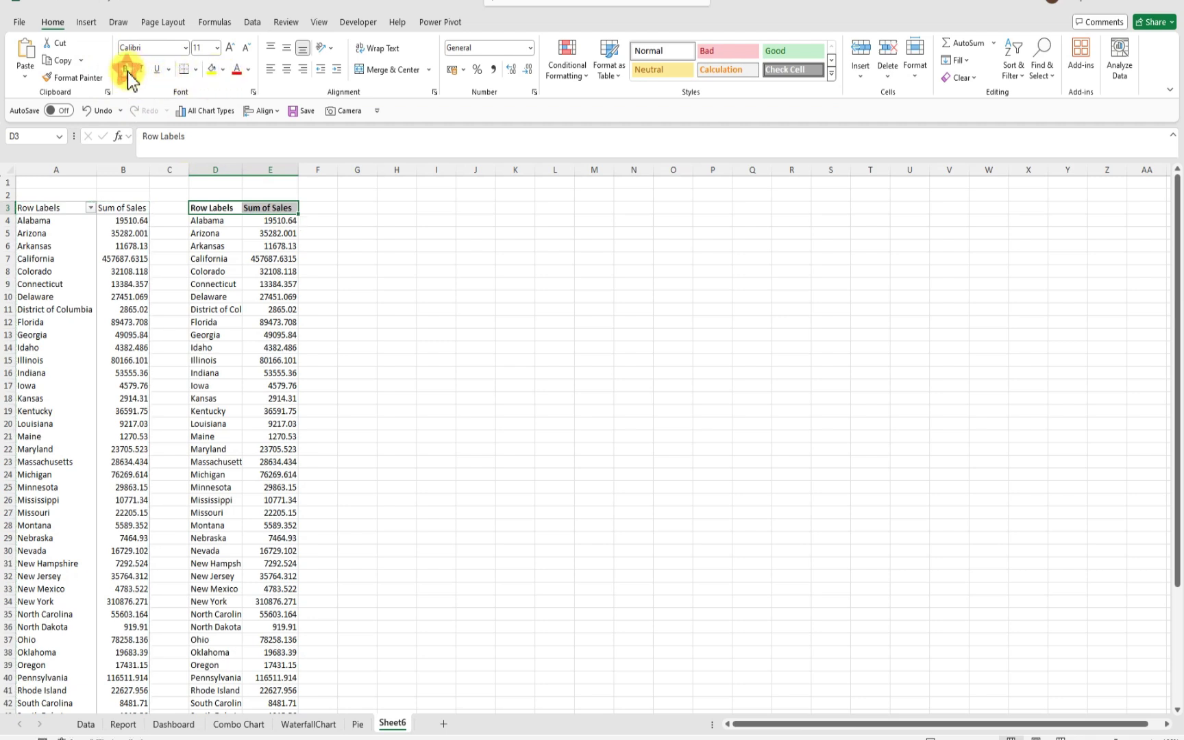
left_click(404, 283)
Insert a Filled Map chart from the pasted state sales table and place it beside that table
left_click(282, 246)
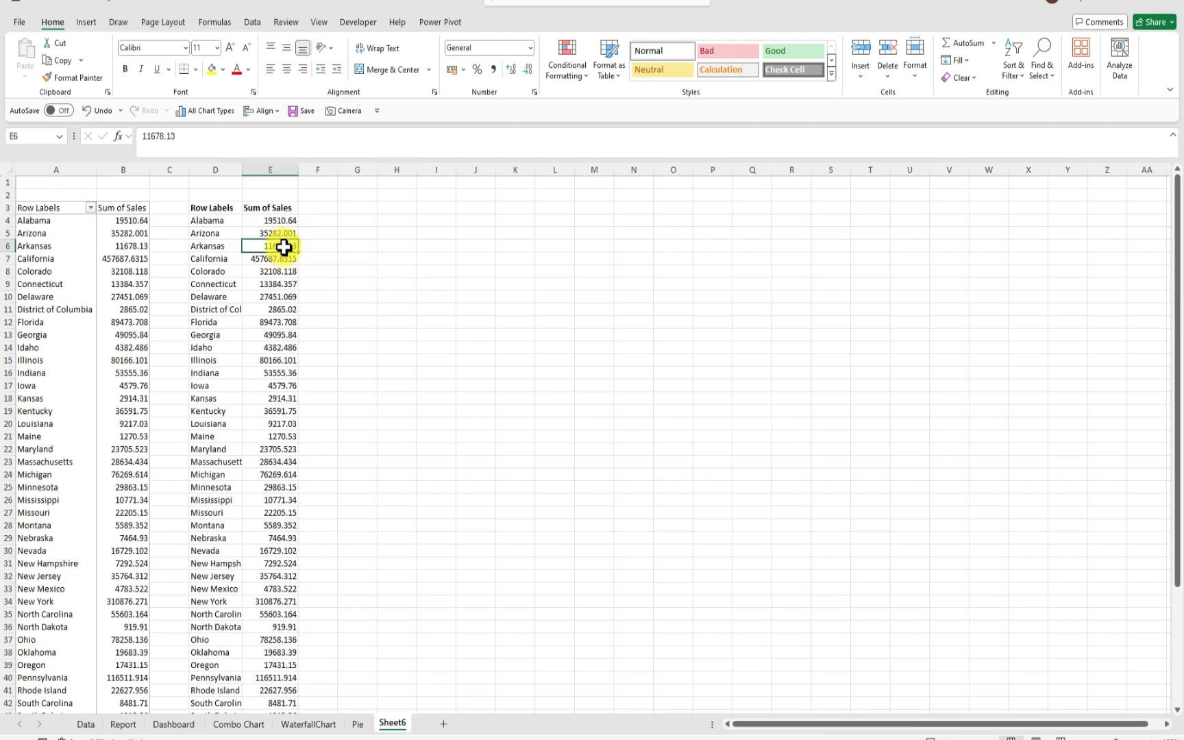
left_click(88, 22)
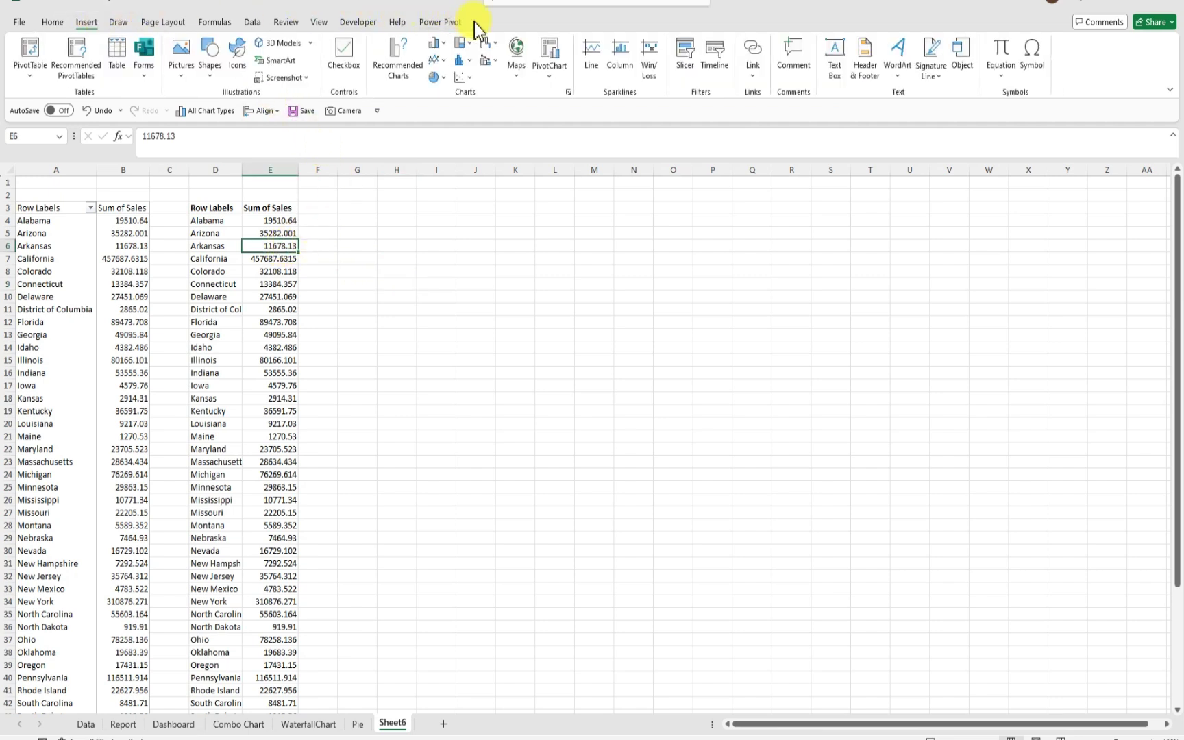
left_click(516, 55)
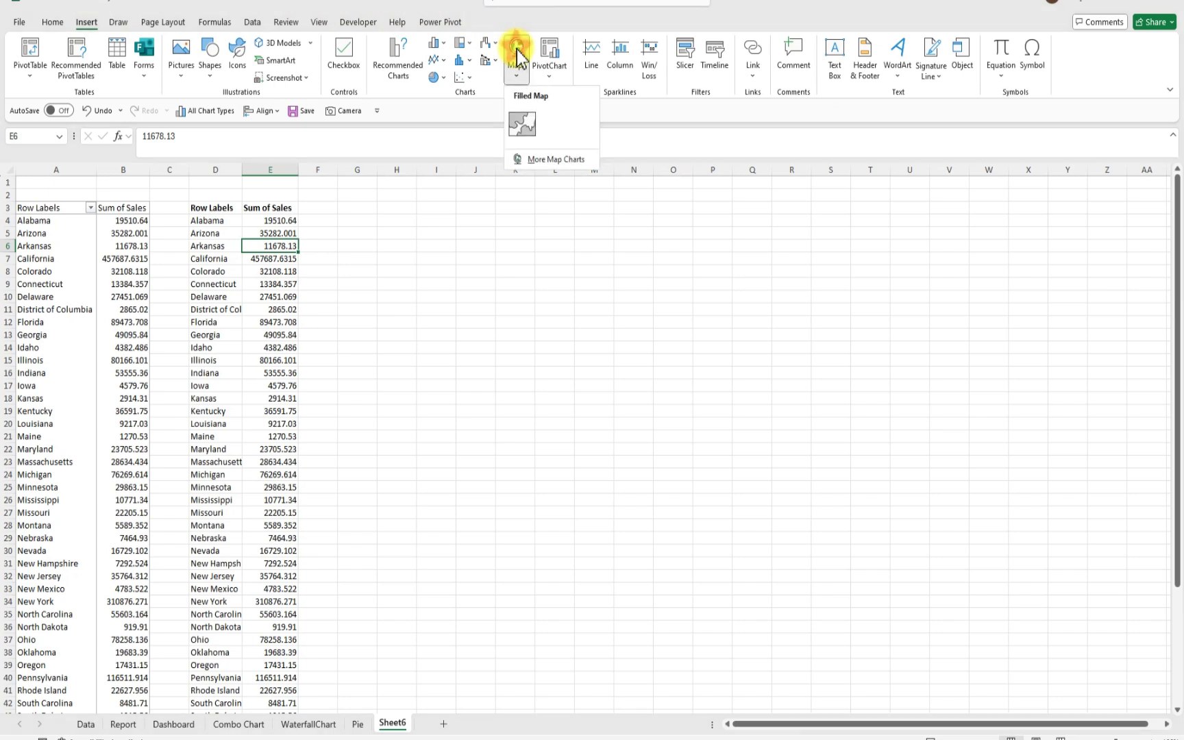
left_click(523, 123)
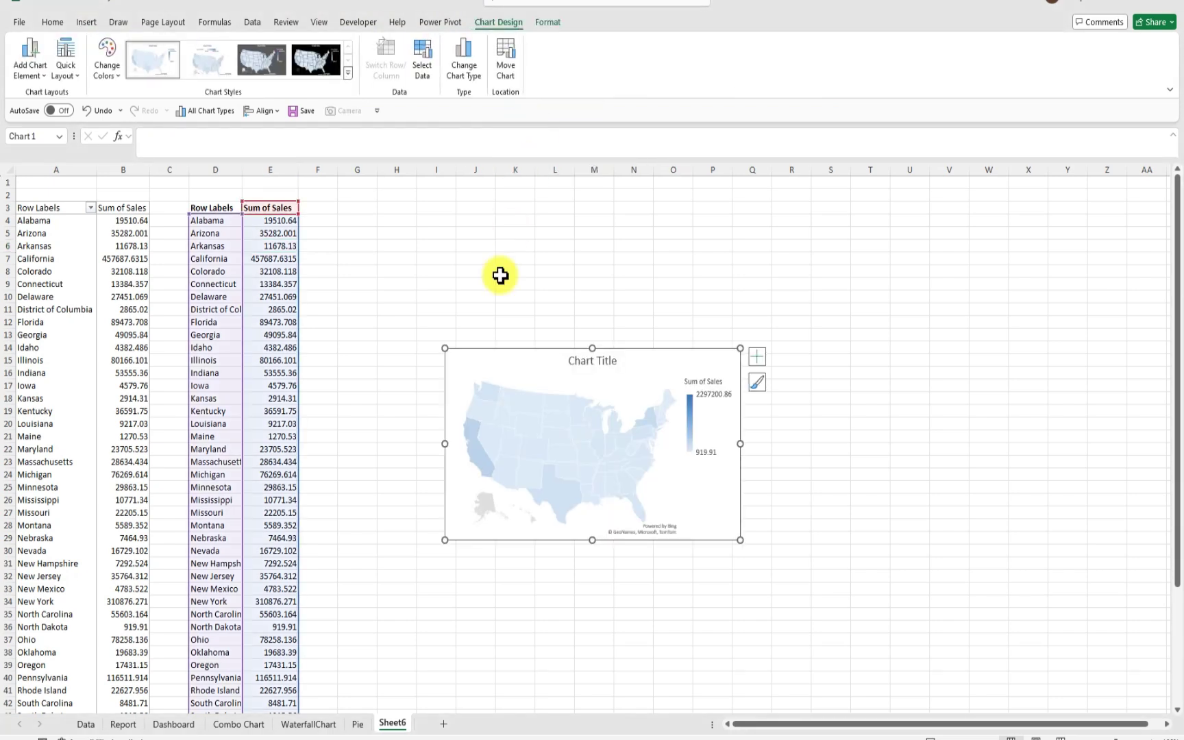
mouse_move(499, 362)
left_mouse_down()
mouse_move(512, 355)
mouse_move(400, 226)
left_mouse_up()
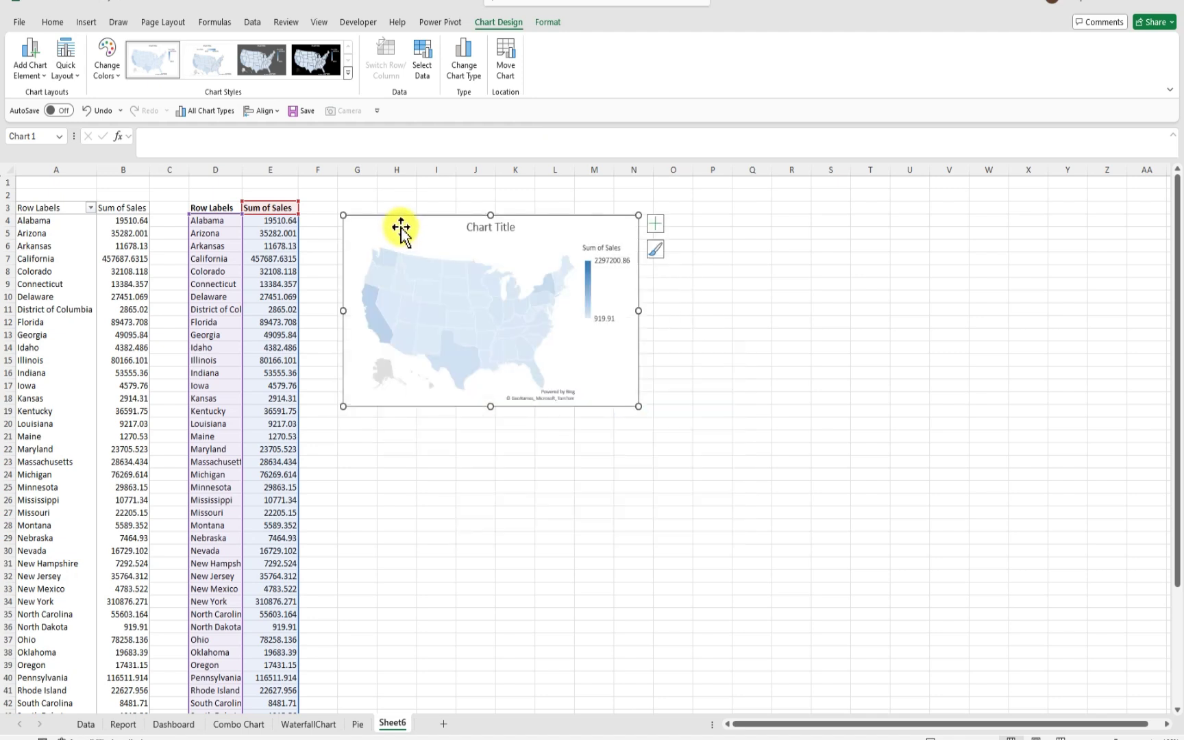
Remove the map chart's title and move the chart so its upper edge lines up with the table's header row
left_click(501, 229)
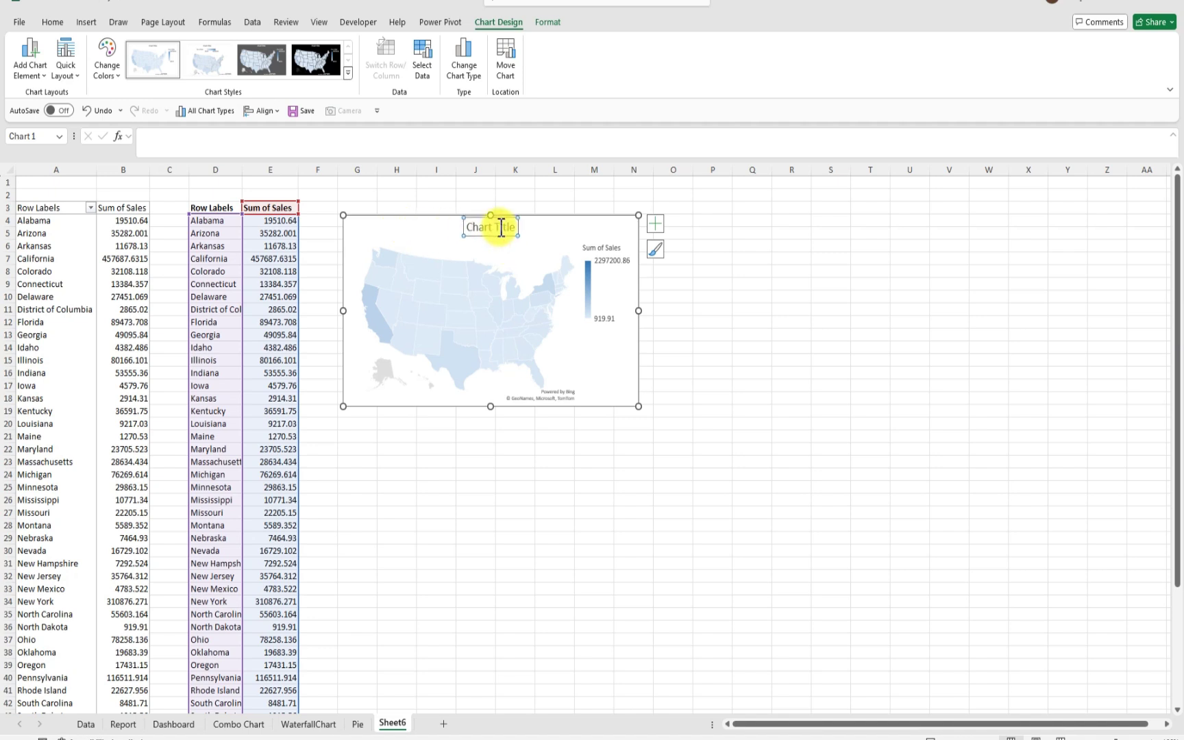
key("Delete")
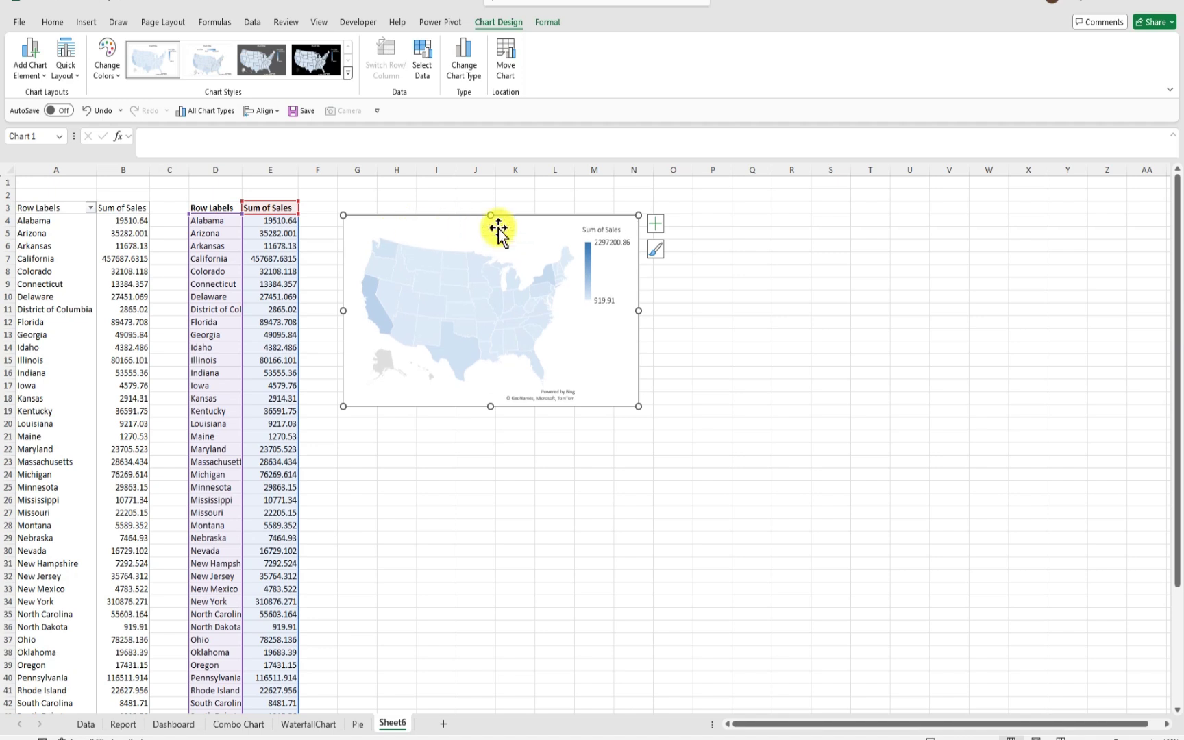
left_click(459, 224)
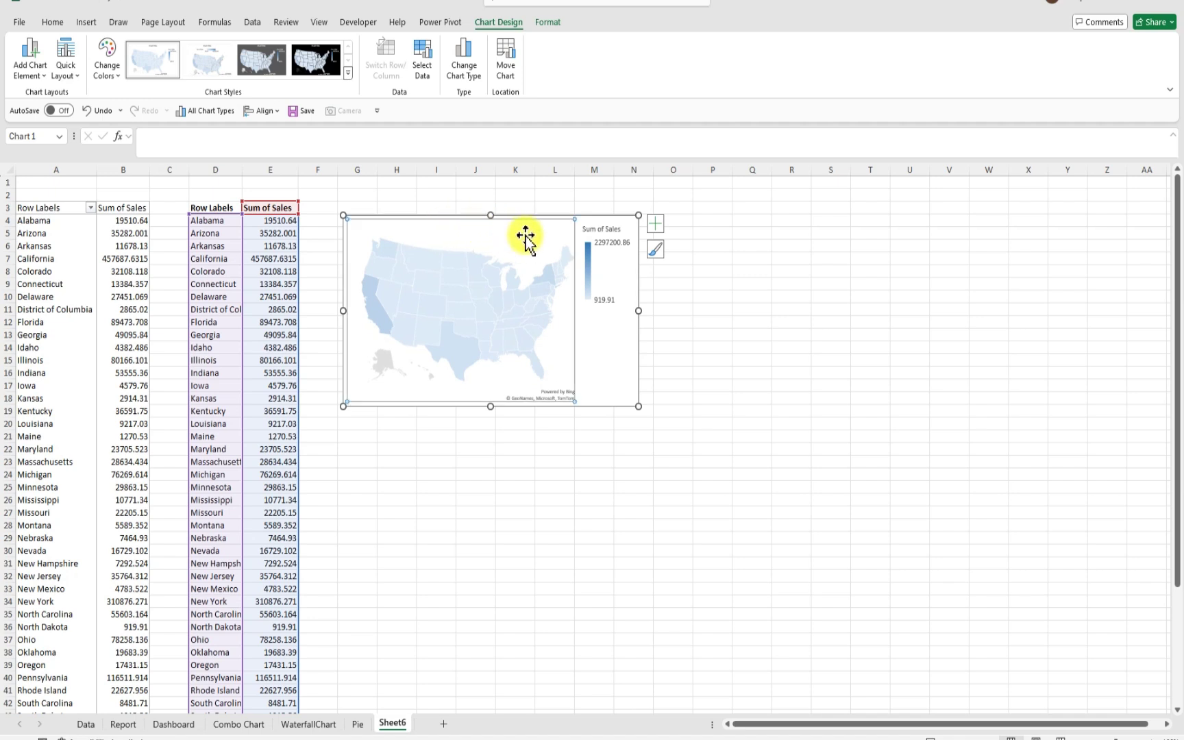
left_click(746, 333)
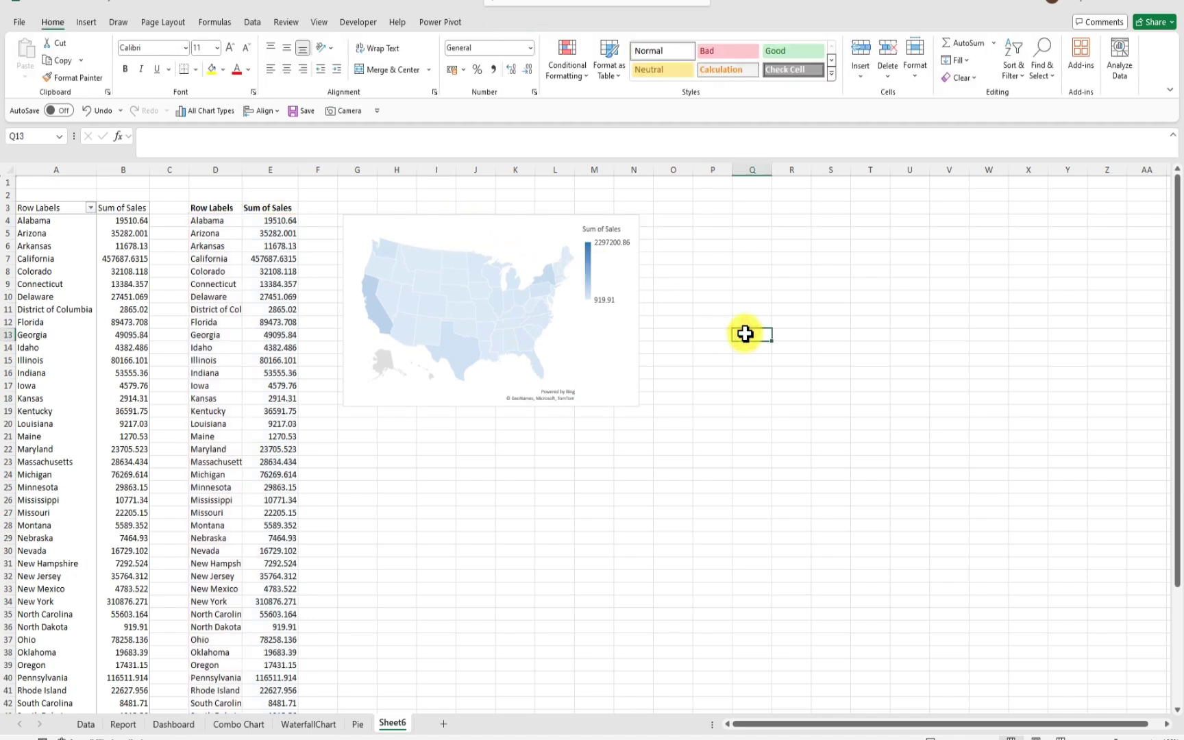
left_click(527, 223)
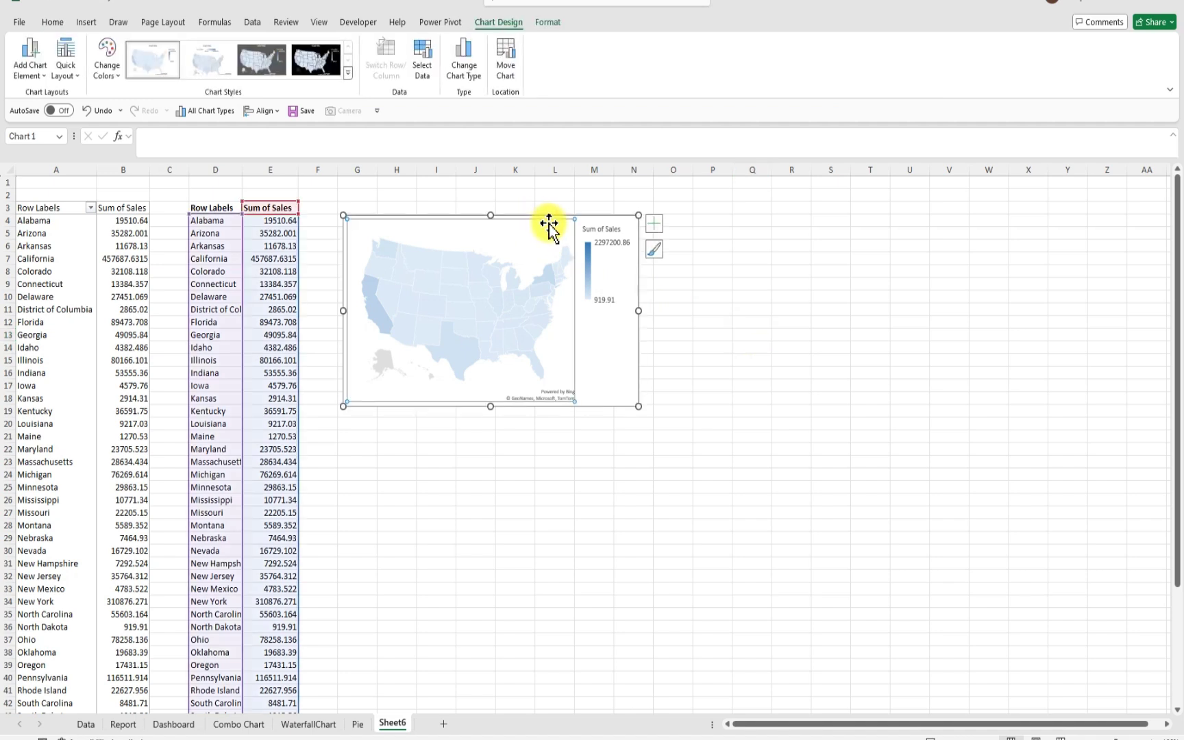
left_click(599, 213)
left_click_drag(598, 213, 583, 197)
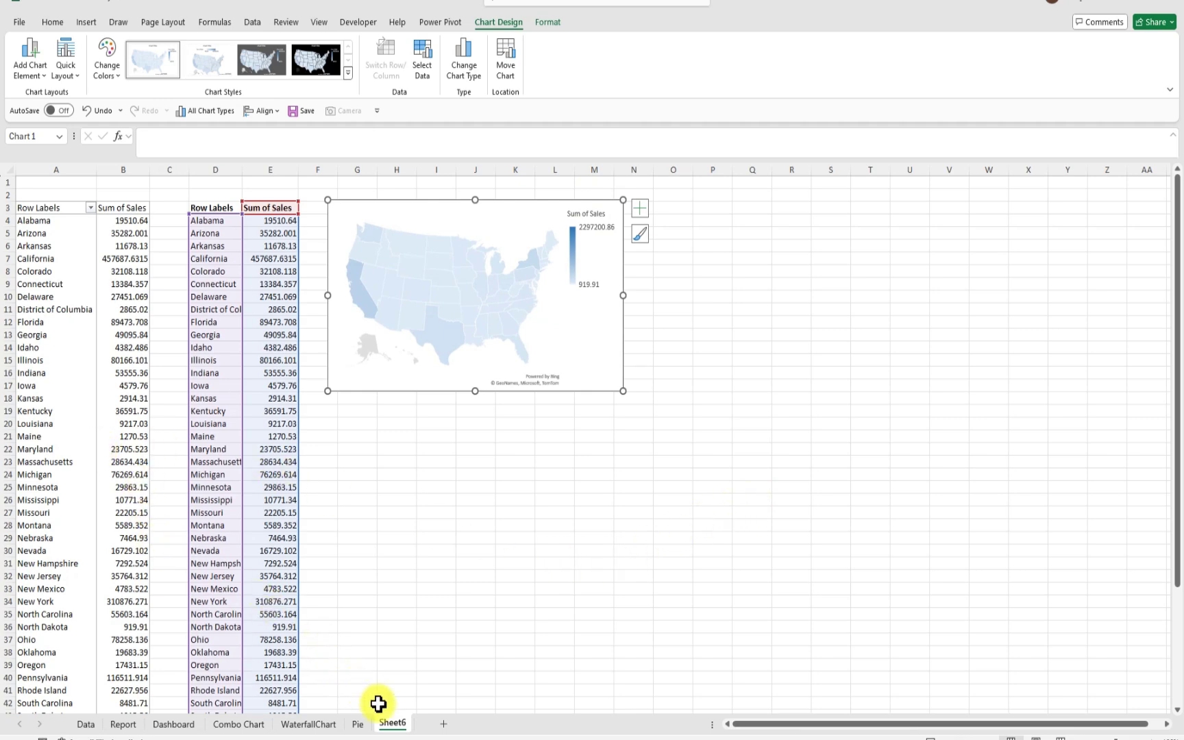
Rename the state sales sheet as Map
double_click(396, 723)
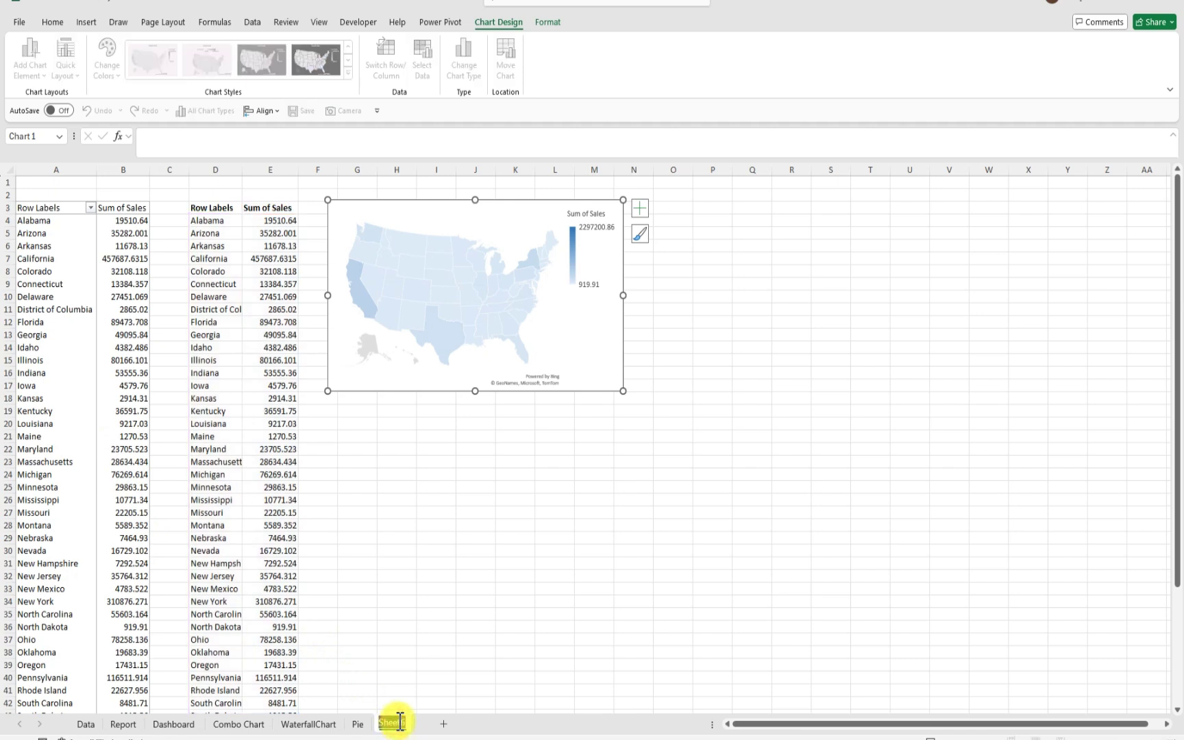
key("BackSpace")
type("Map")
key("Return")
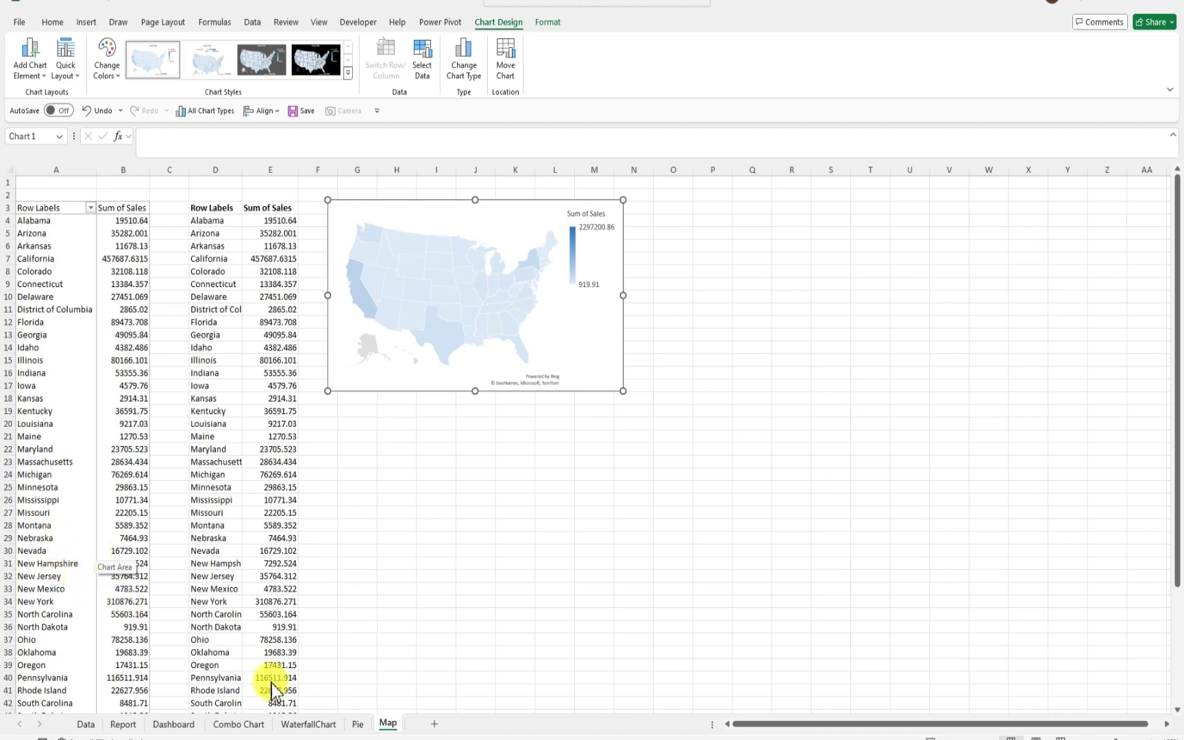
Duplicate the Map sheet, place the copy directly after it and rename the copy Top5
left_click(387, 725)
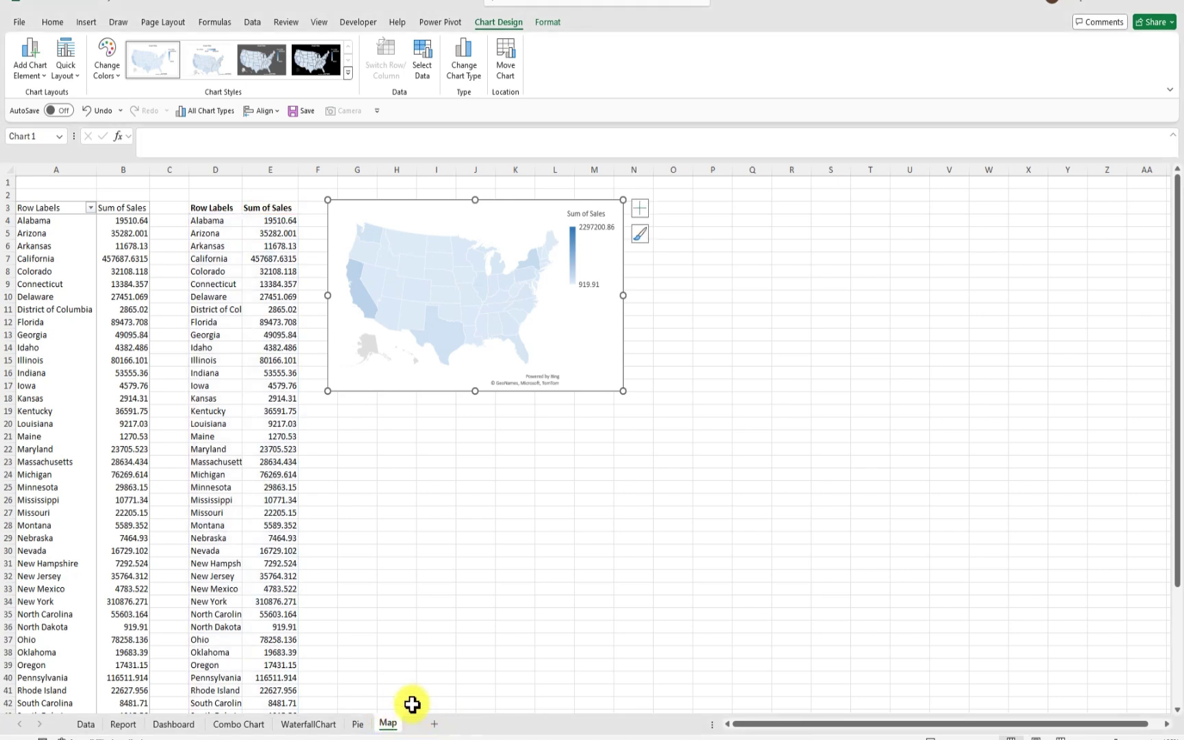
left_click_drag(395, 730, 445, 732)
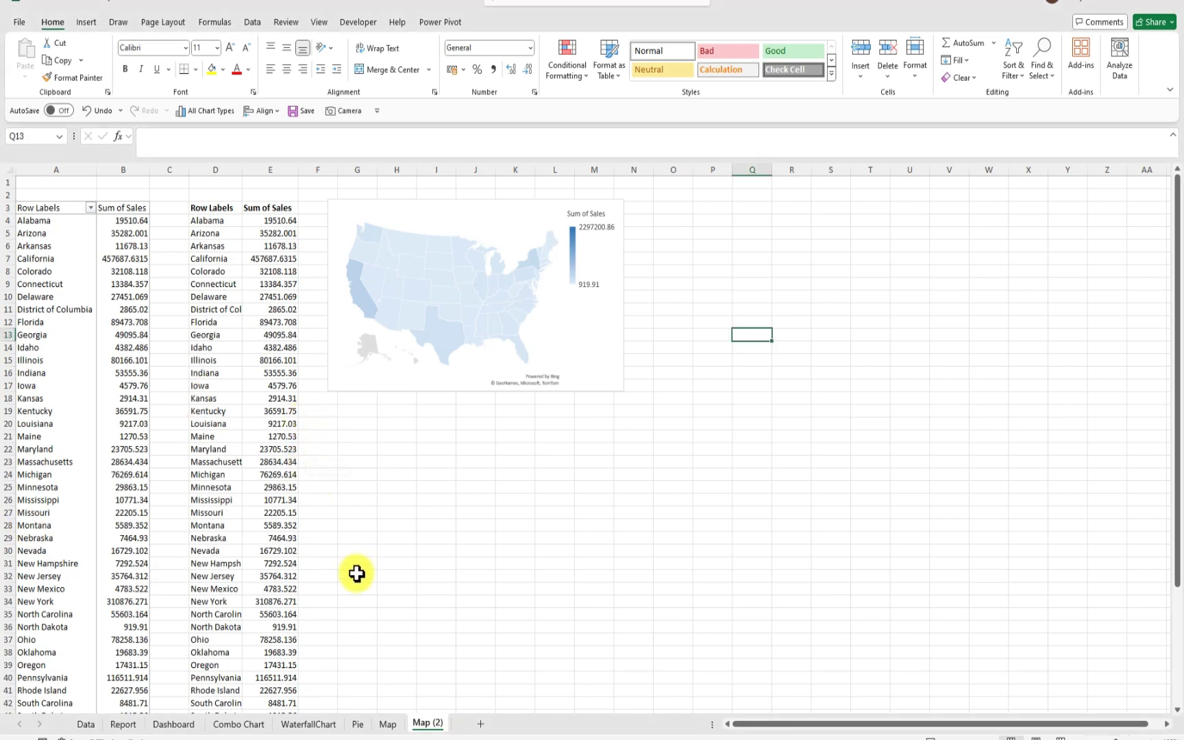
double_click(439, 723)
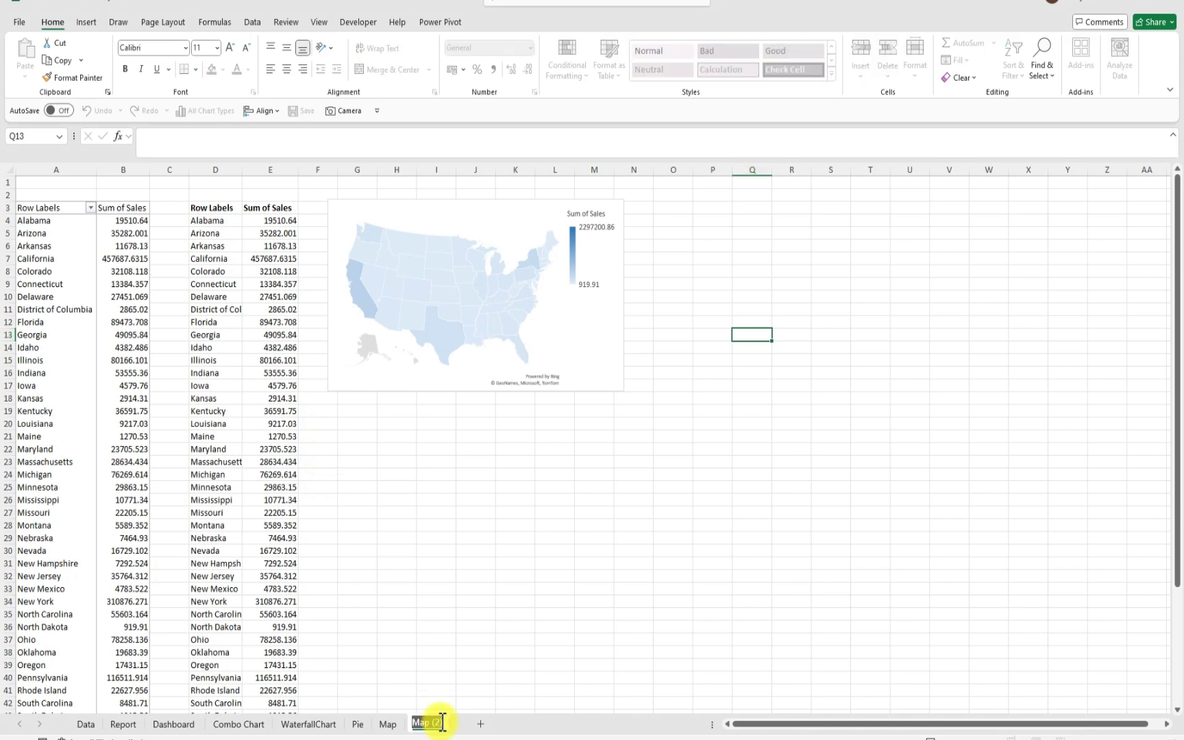
key("BackSpace")
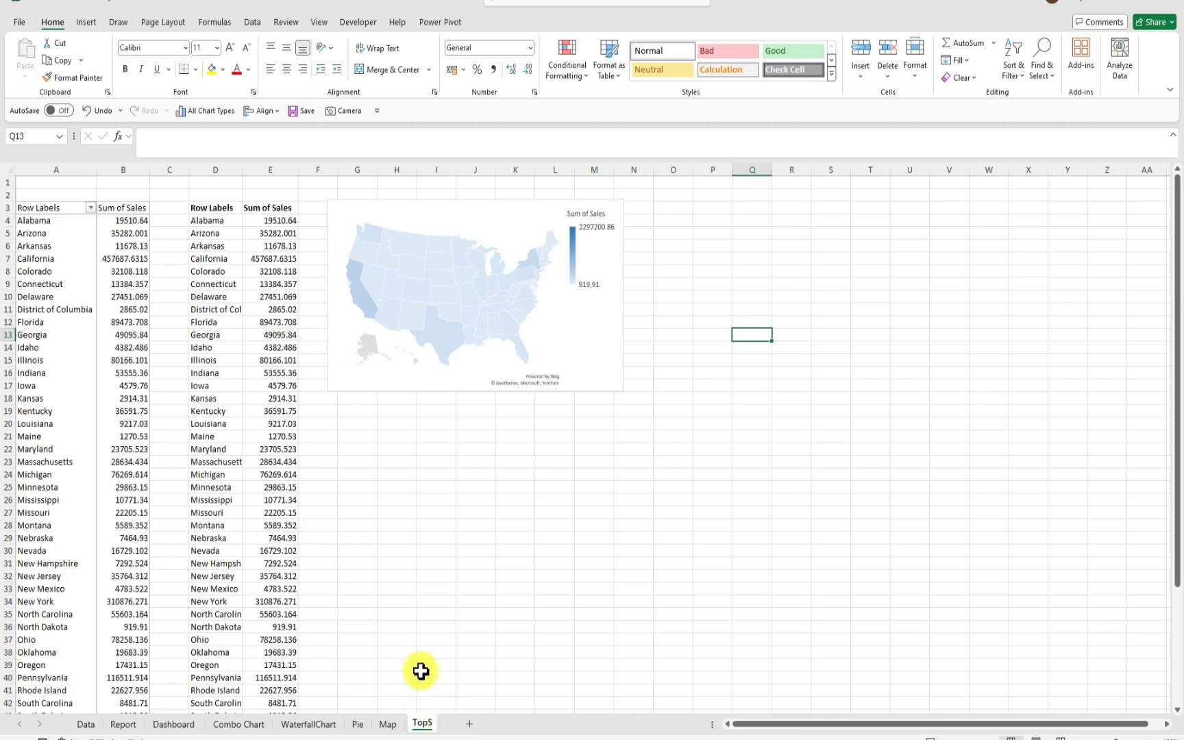
Clear the contents of the whole pasted state sales table in columns D and E on the Top5 sheet
left_click(196, 261)
left_click_drag(194, 212, 292, 217)
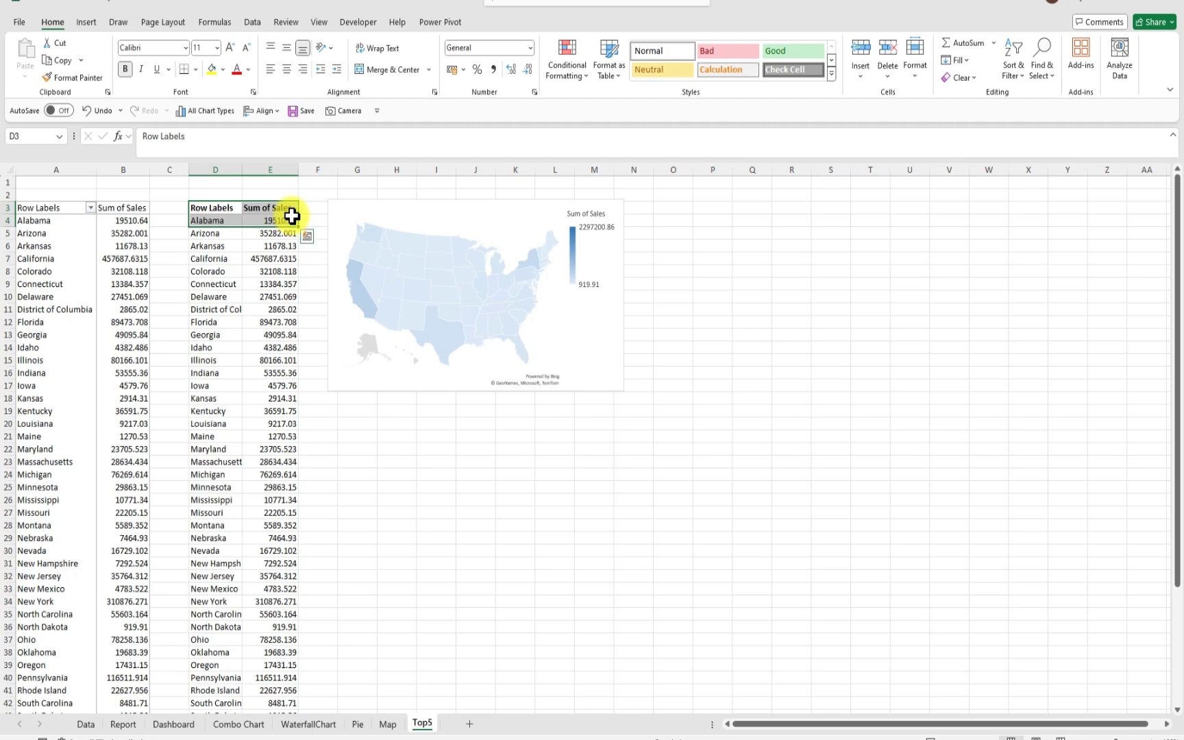
key("ctrl+shift+Down")
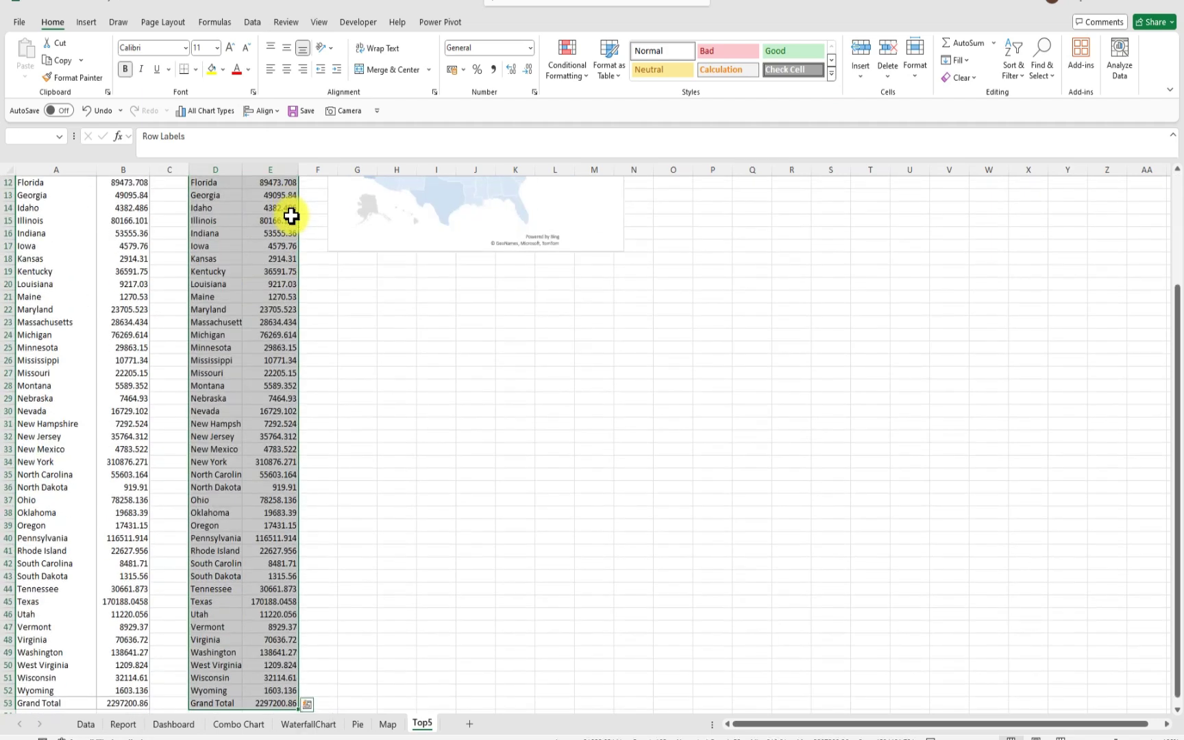
left_click(978, 78)
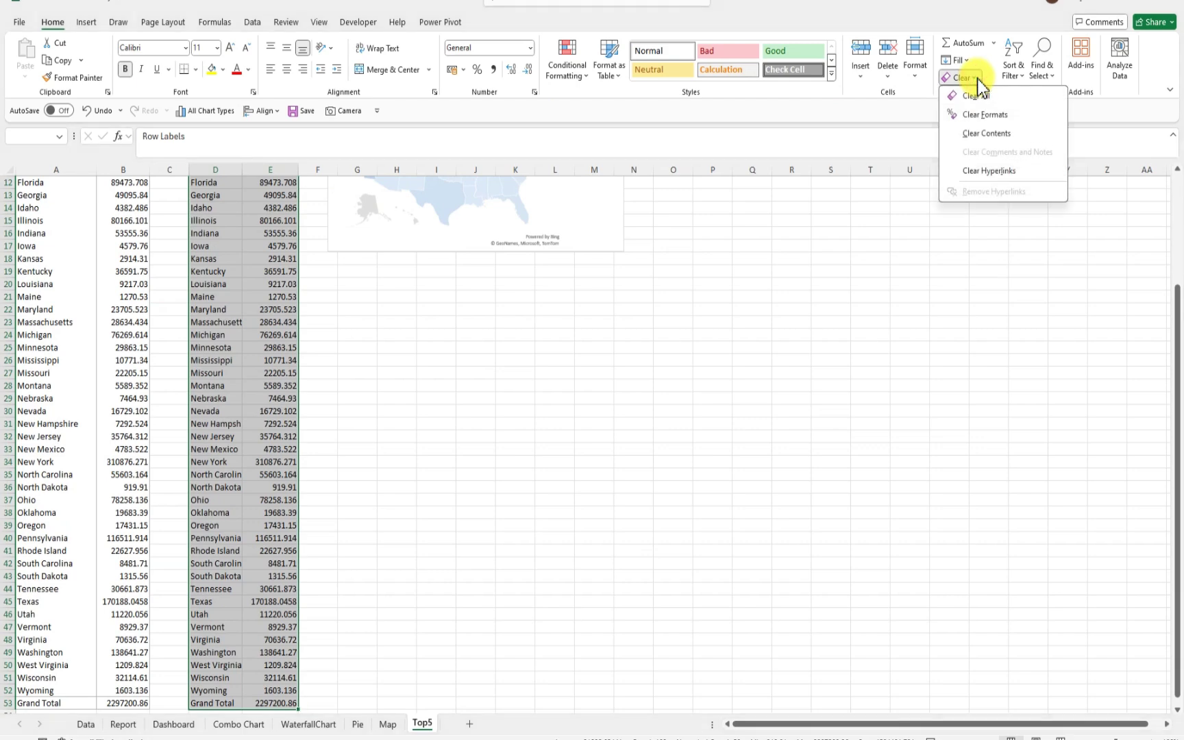
left_click(986, 133)
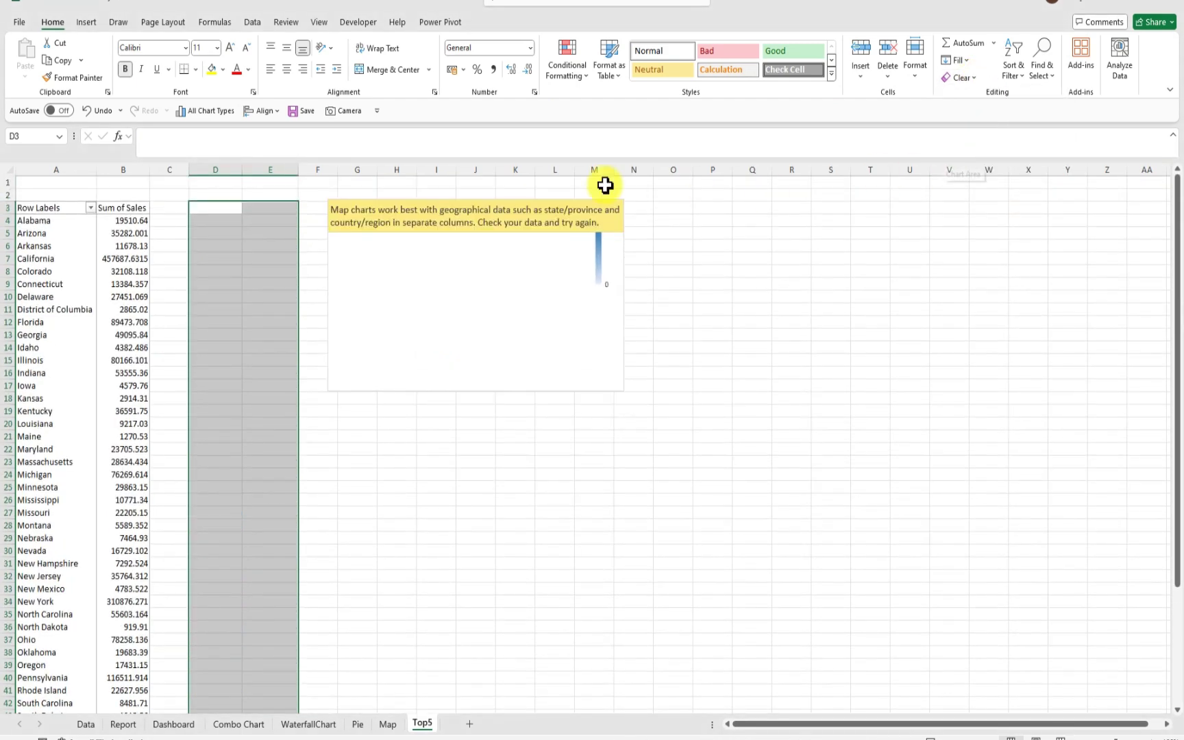
Delete the copied map chart from the Top5 sheet, keeping the original on the Map sheet
left_click(560, 281)
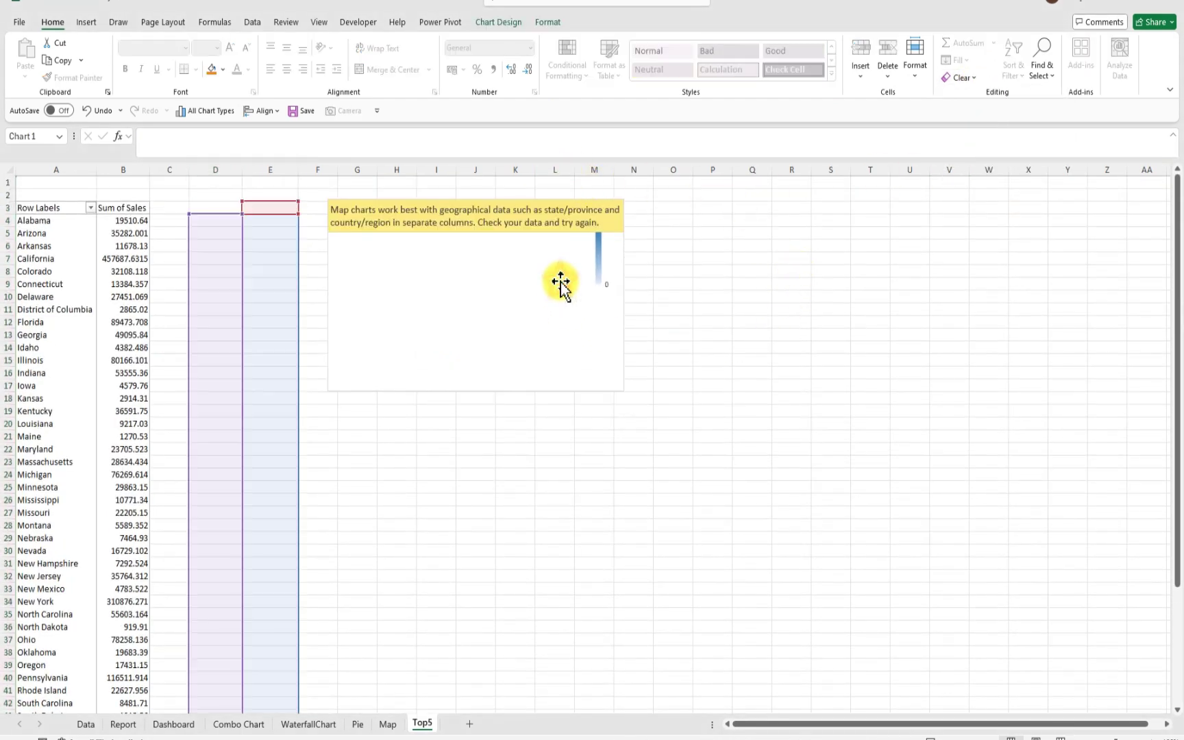
left_click(387, 724)
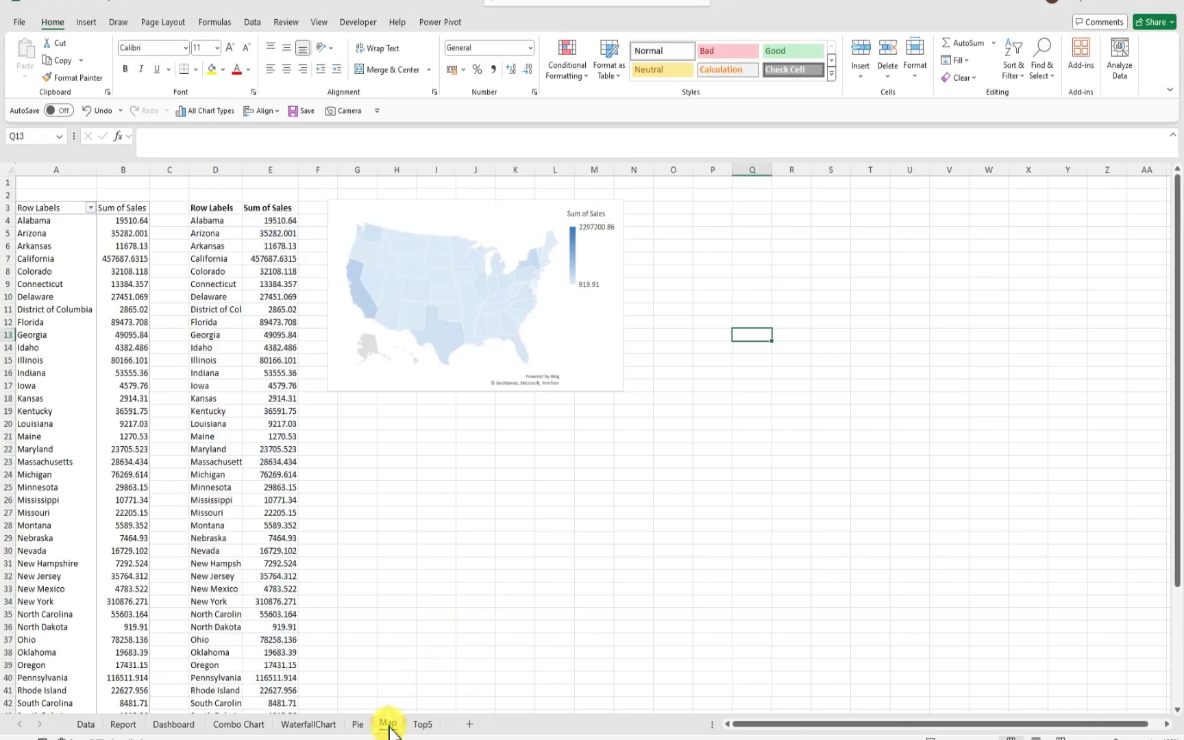
left_click(424, 724)
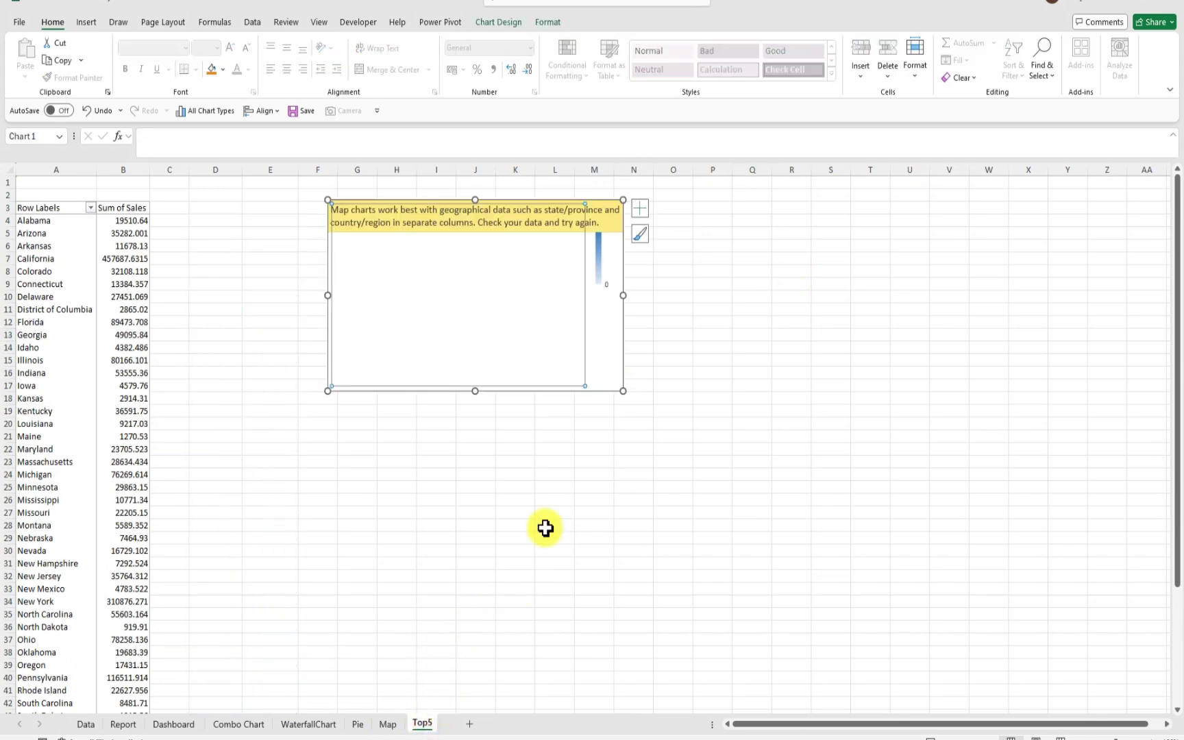
left_click(976, 83)
left_click(981, 132)
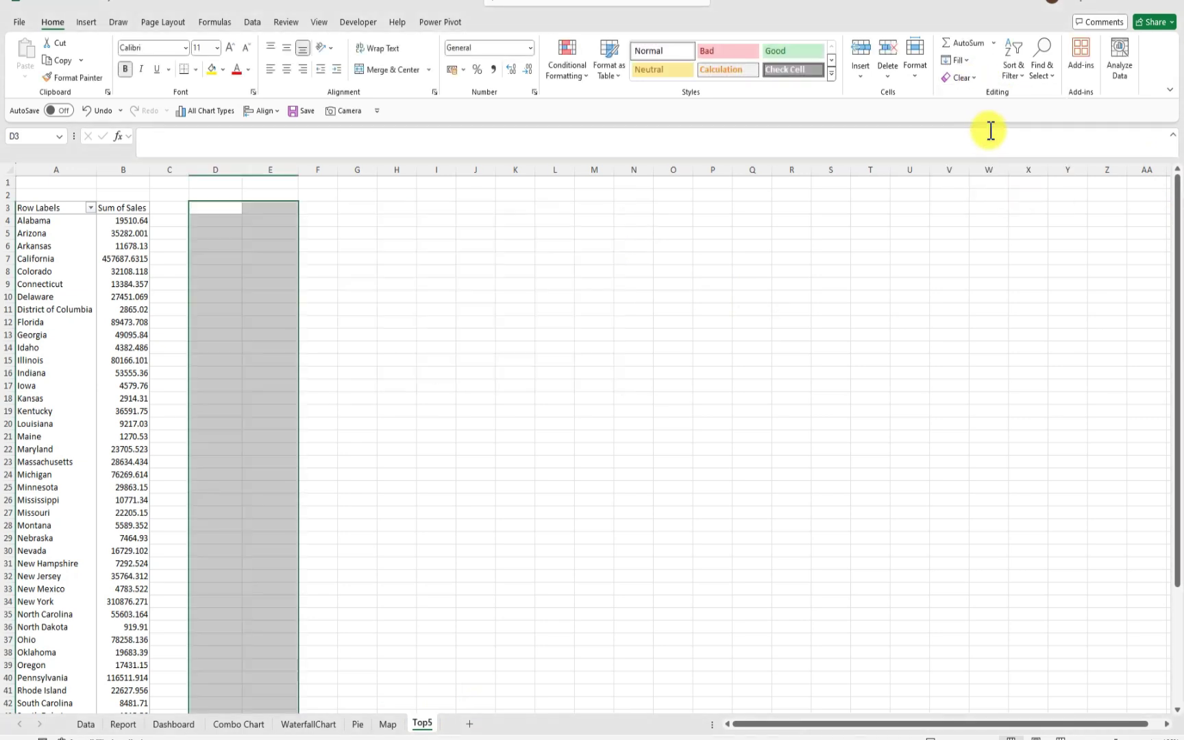
Replace State with Sub-Category in the rows of the Top5 sheet's PivotTable
left_click(130, 271)
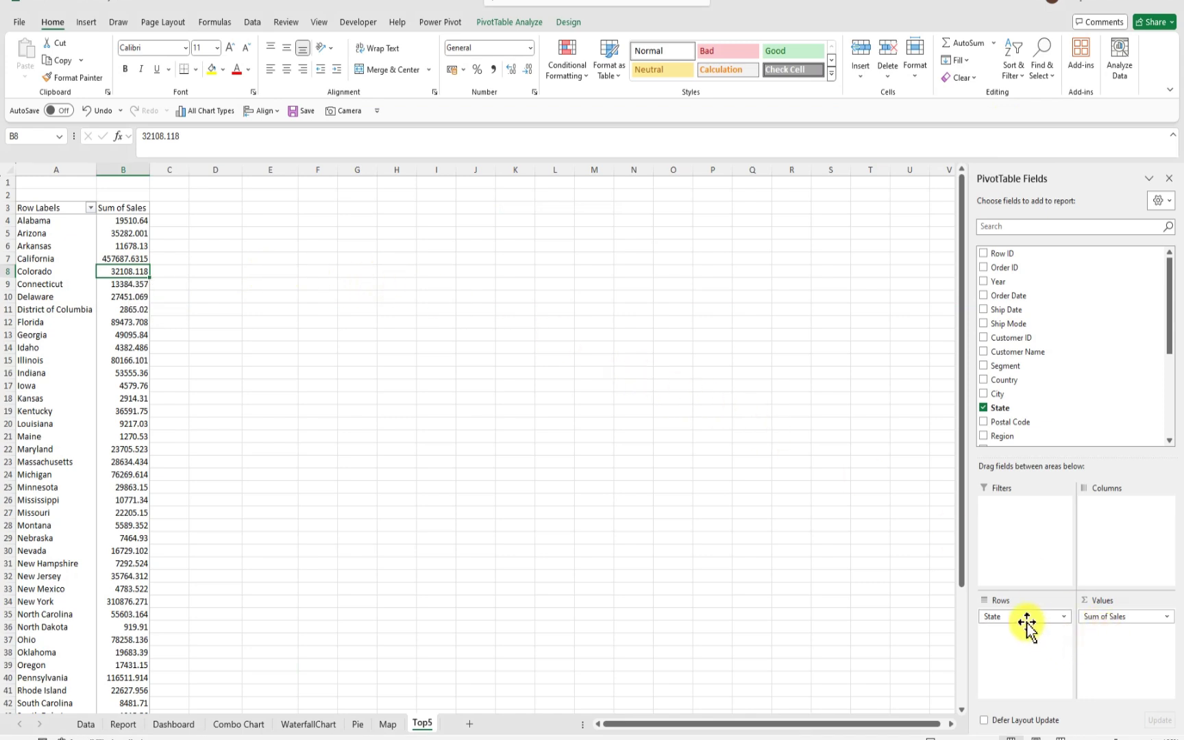
left_click_drag(1026, 622, 705, 497)
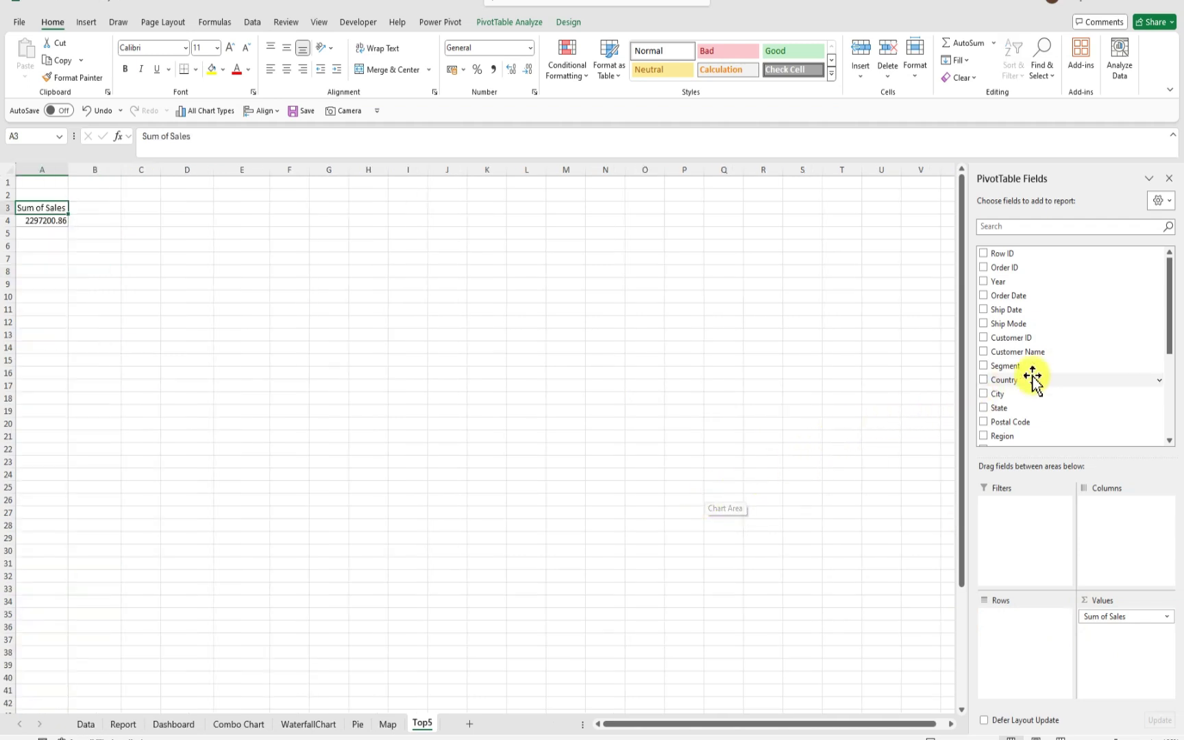
scroll(1096, 374, "down", 2)
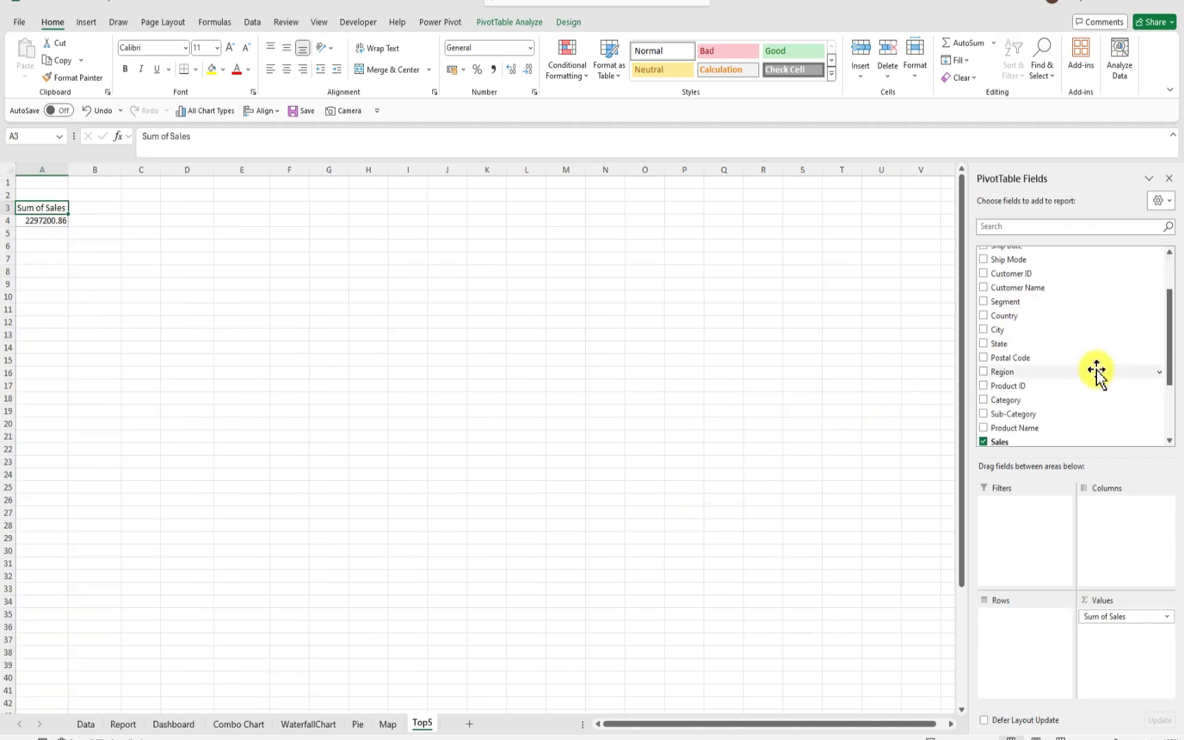
scroll(1096, 374, "down", 1)
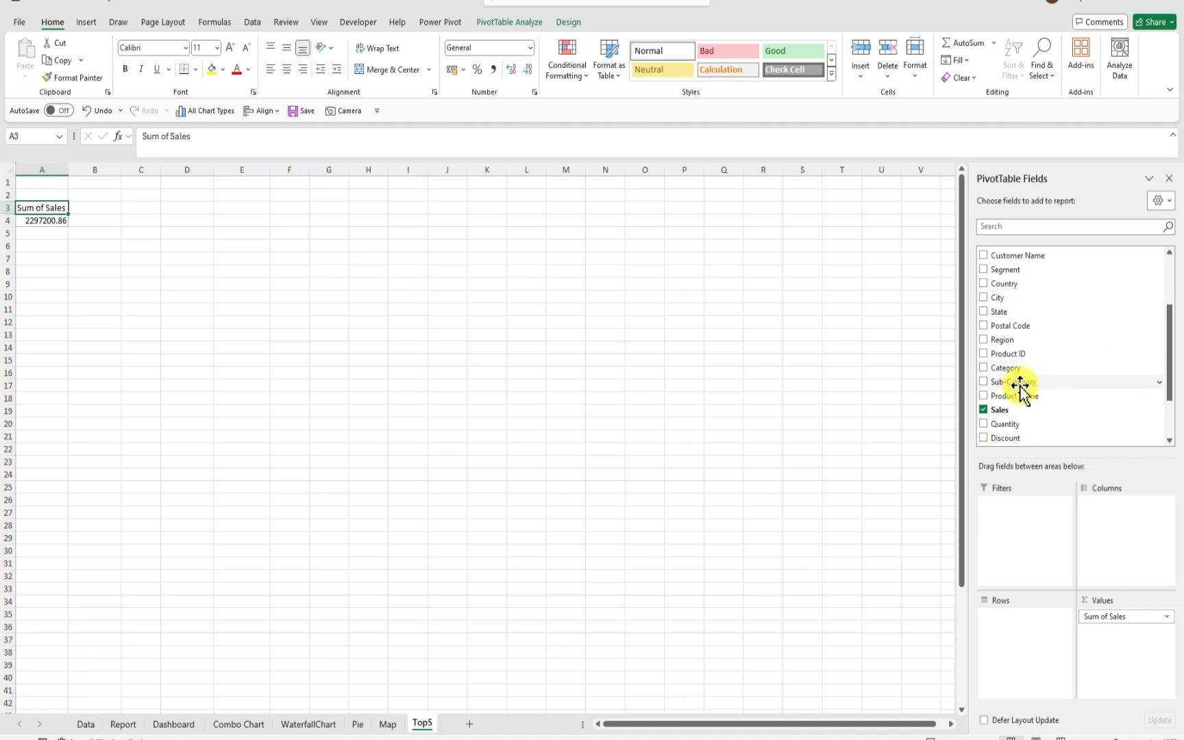
left_click_drag(1020, 387, 1012, 623)
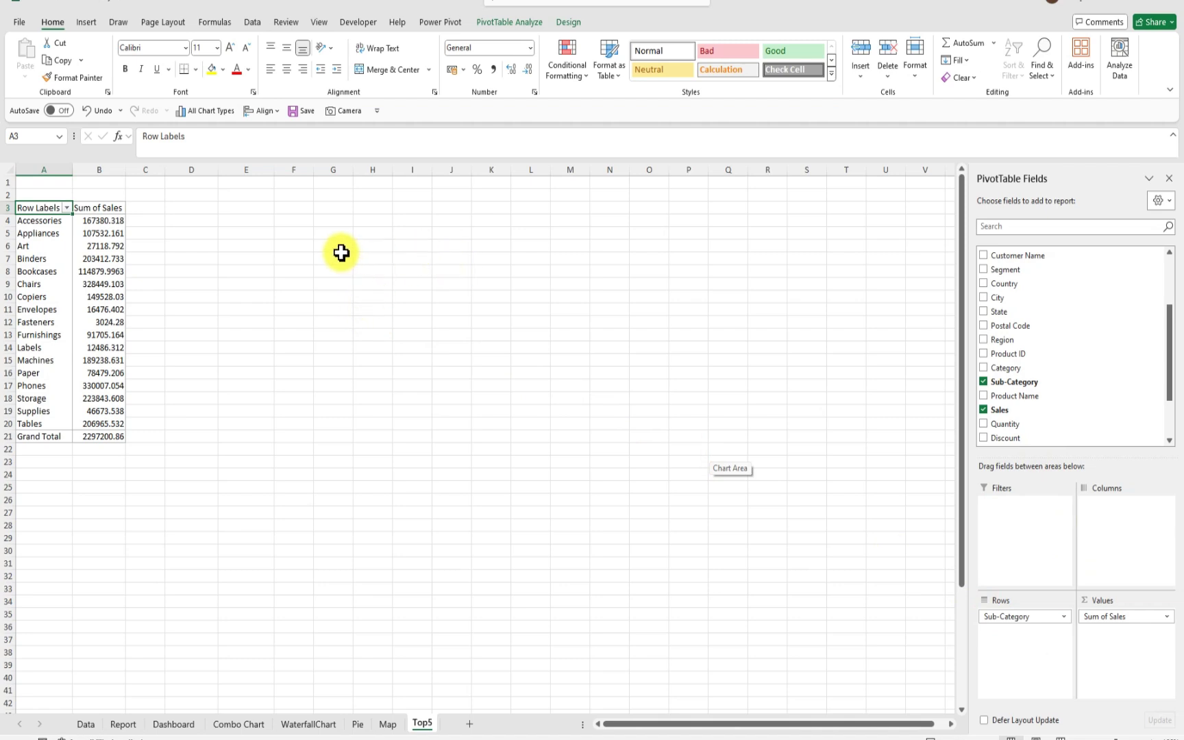
Filter the sub-categories in the PivotTable to the top 5 items by Sum of Sales
left_click(68, 208)
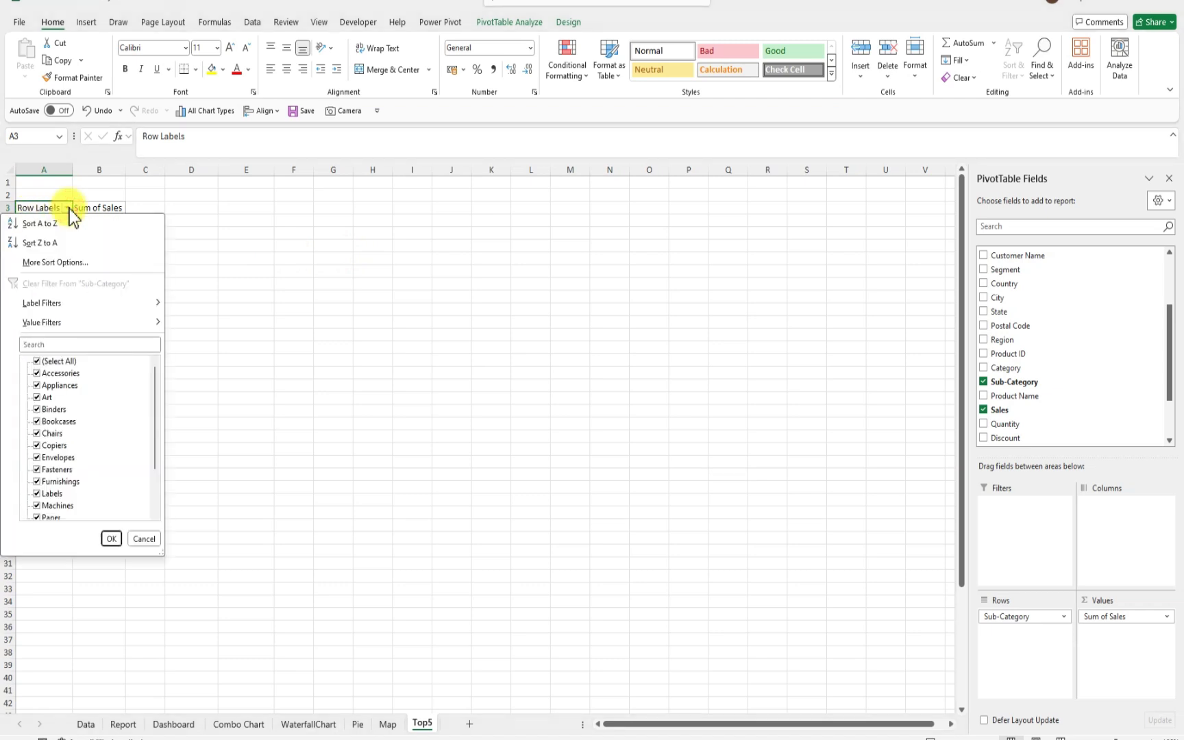
mouse_move(70, 322)
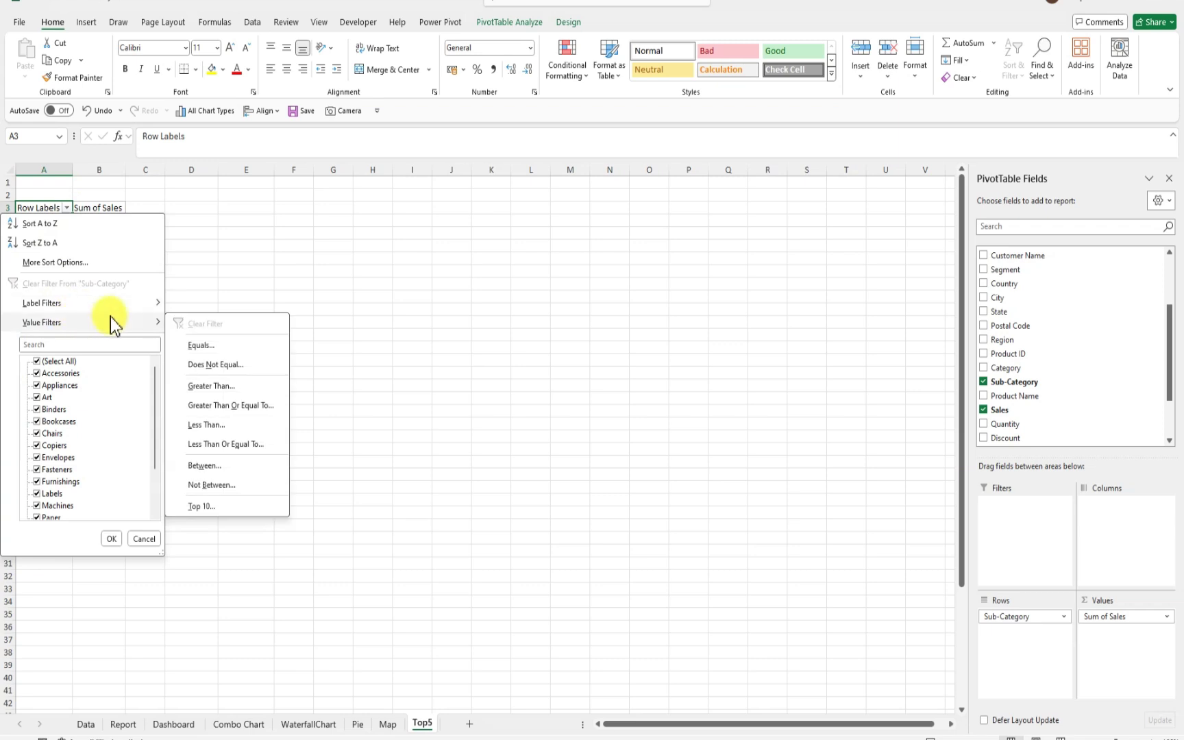
left_click(212, 512)
left_click(637, 330)
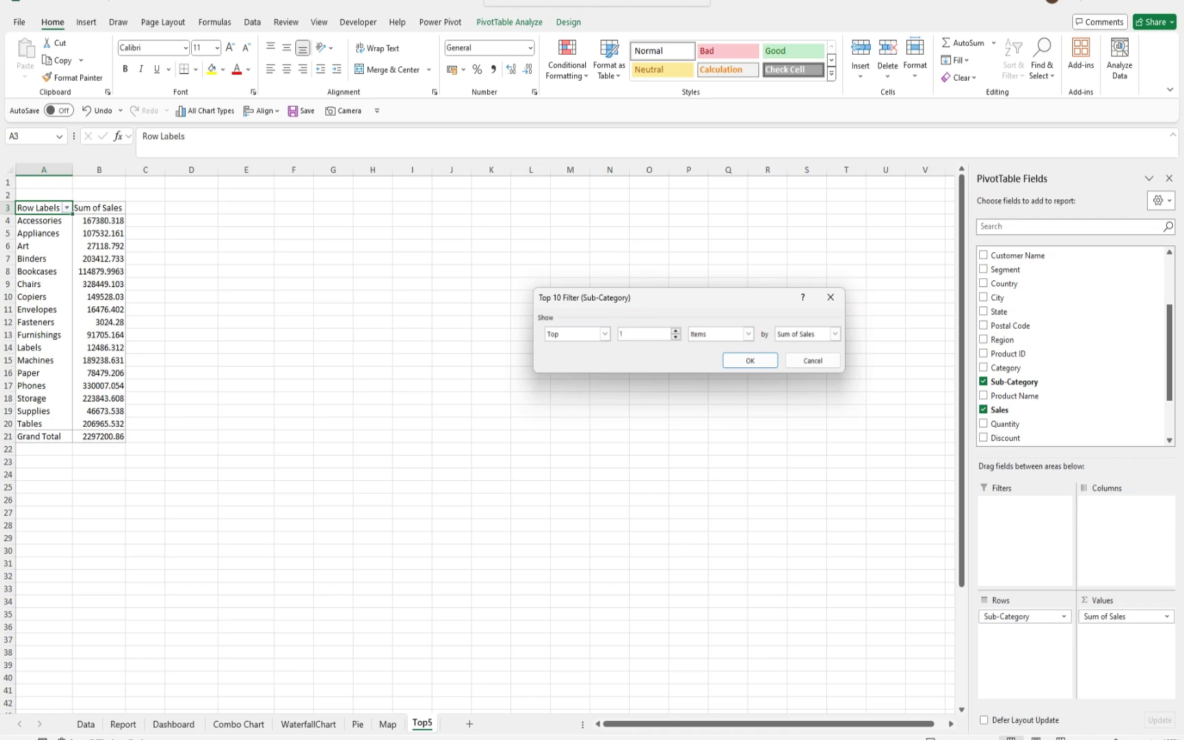
key("BackSpace")
type("5")
left_click(747, 359)
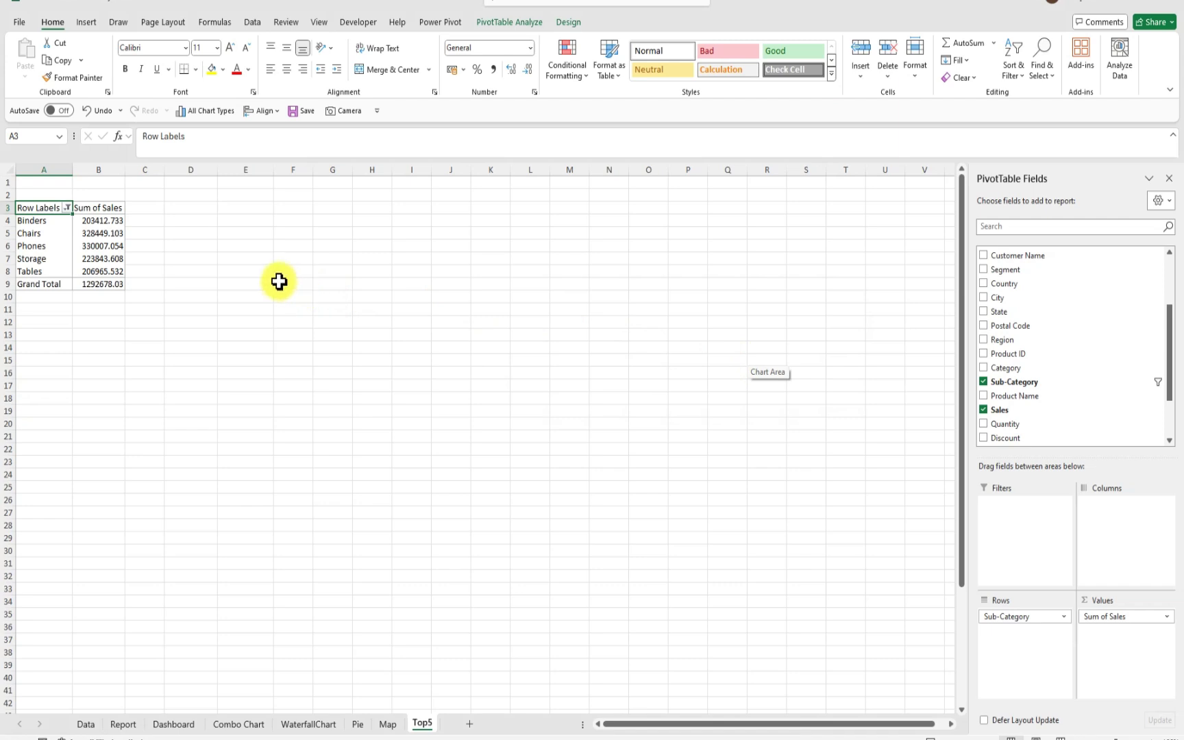
Insert a clustered column PivotChart from the top 5 PivotTable and place it beside the table, starting in column D
left_click(118, 246)
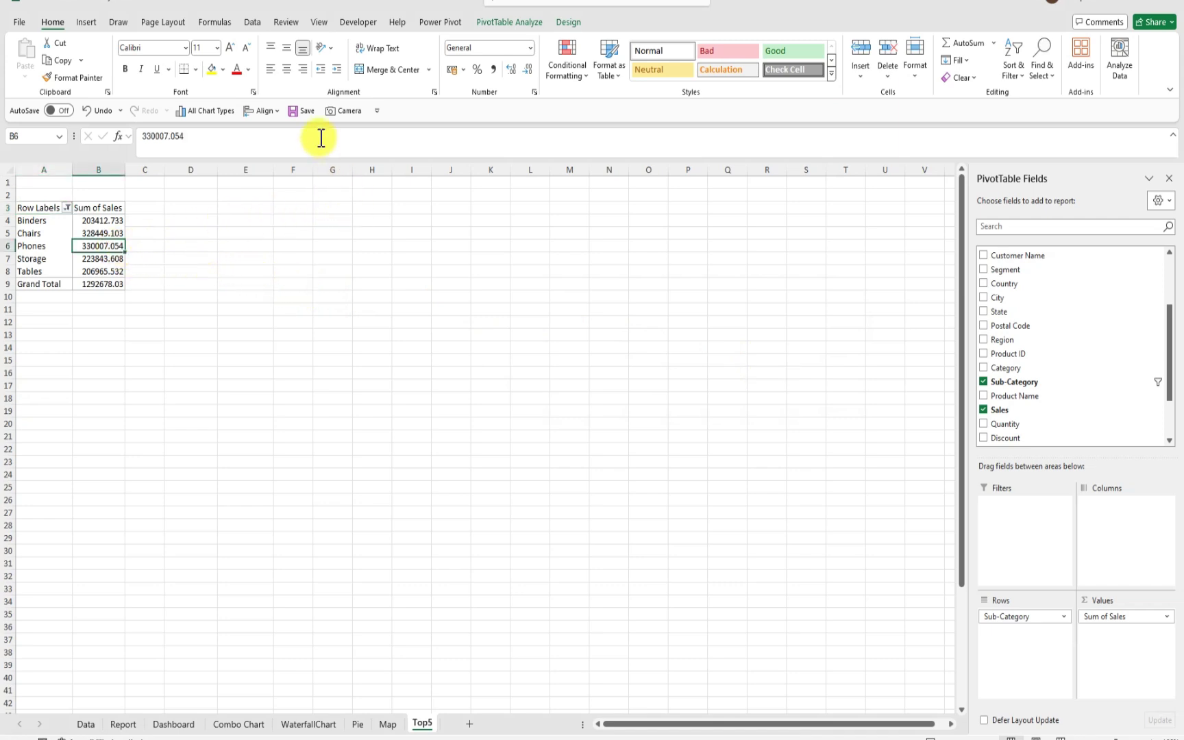
left_click(91, 23)
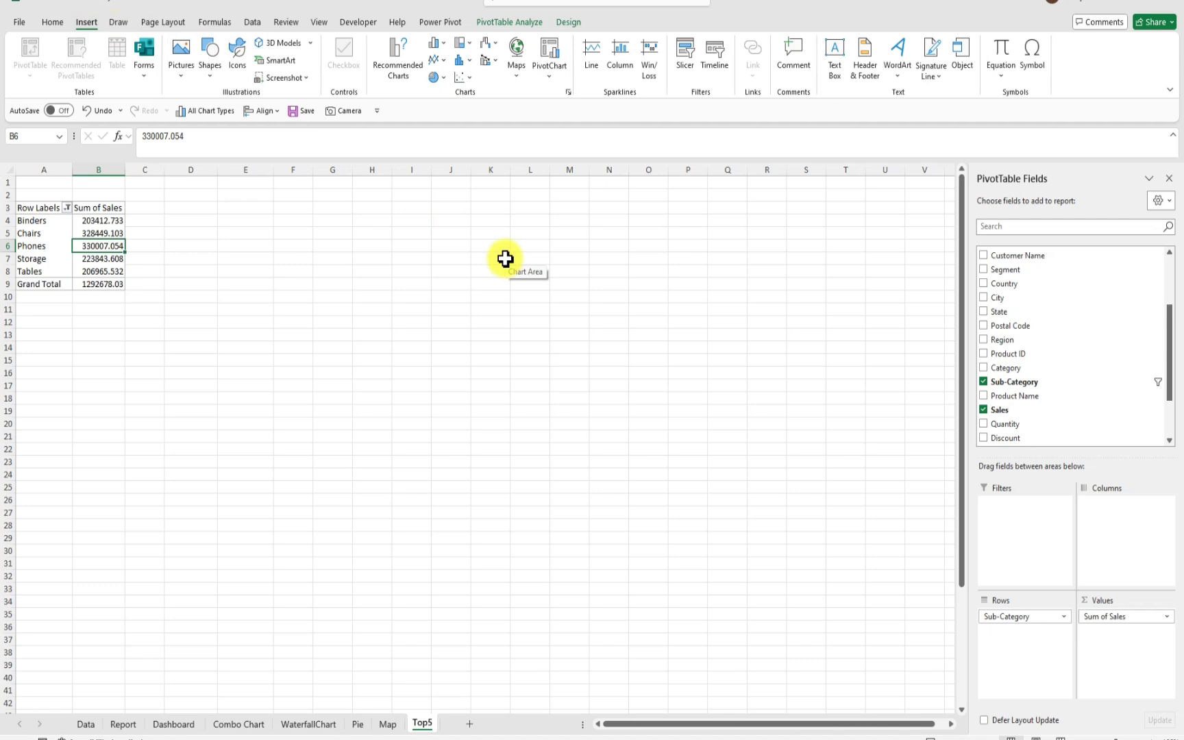
left_click(394, 63)
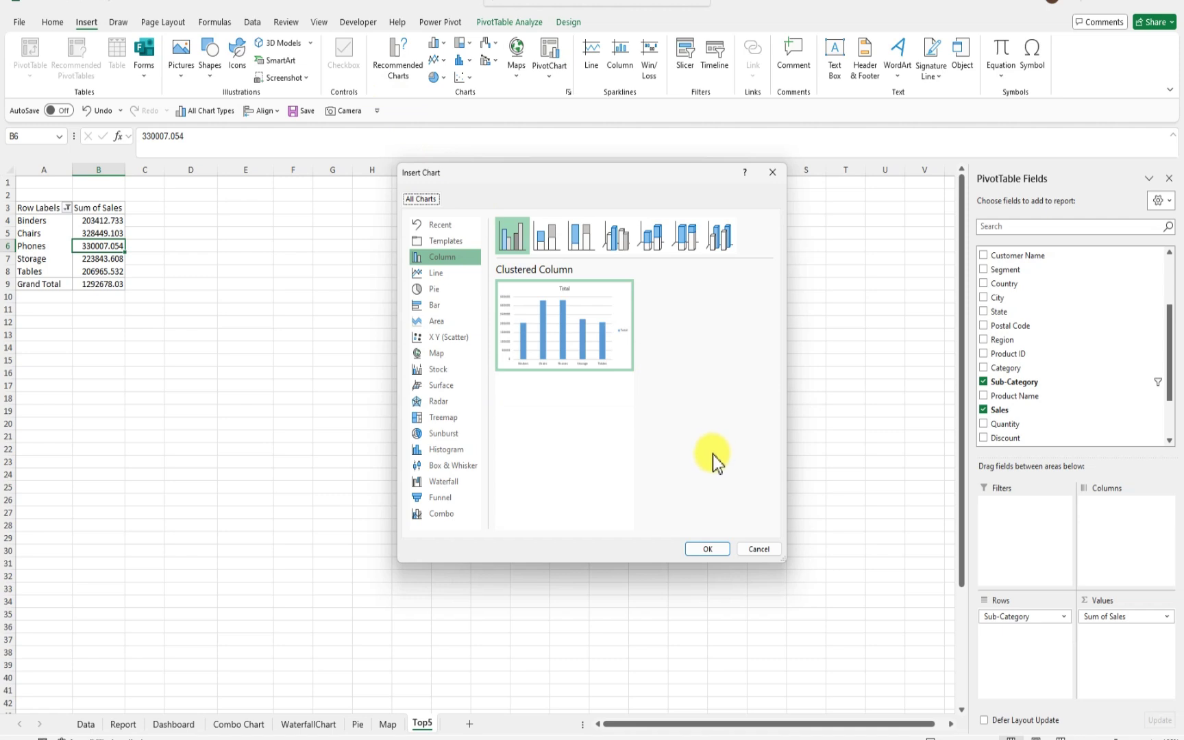
left_click(704, 548)
left_click_drag(525, 368, 363, 207)
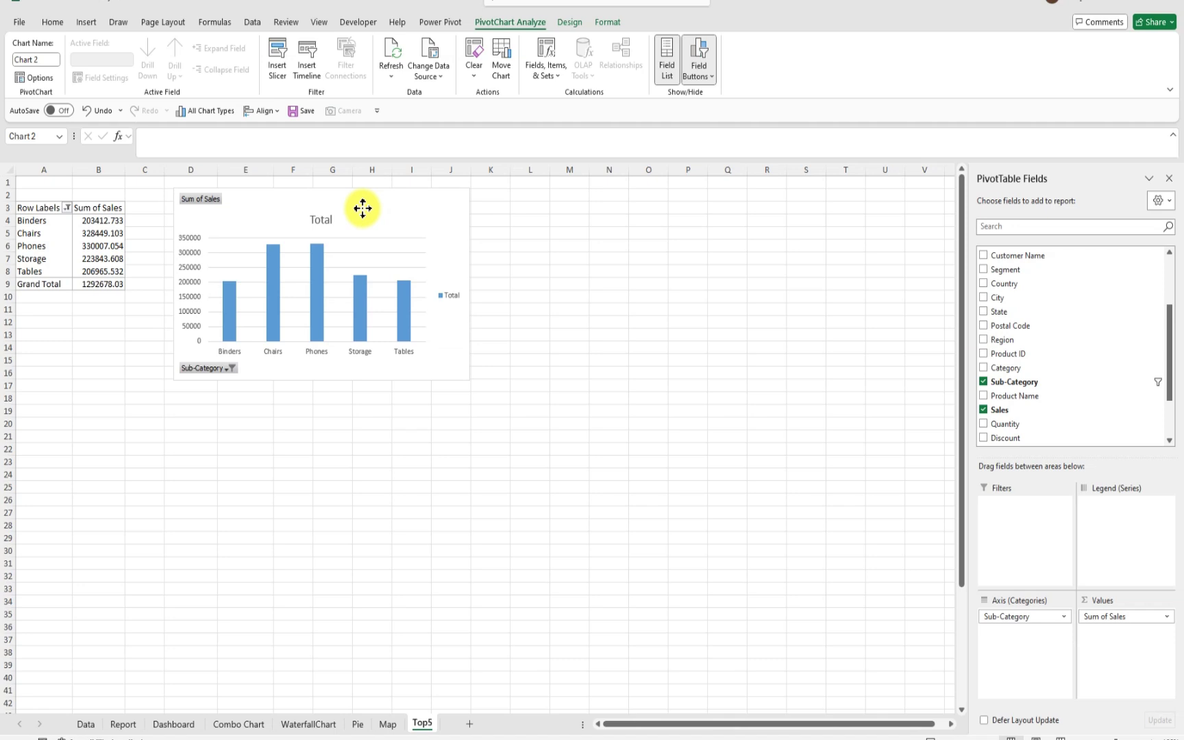
left_click_drag(362, 208, 375, 212)
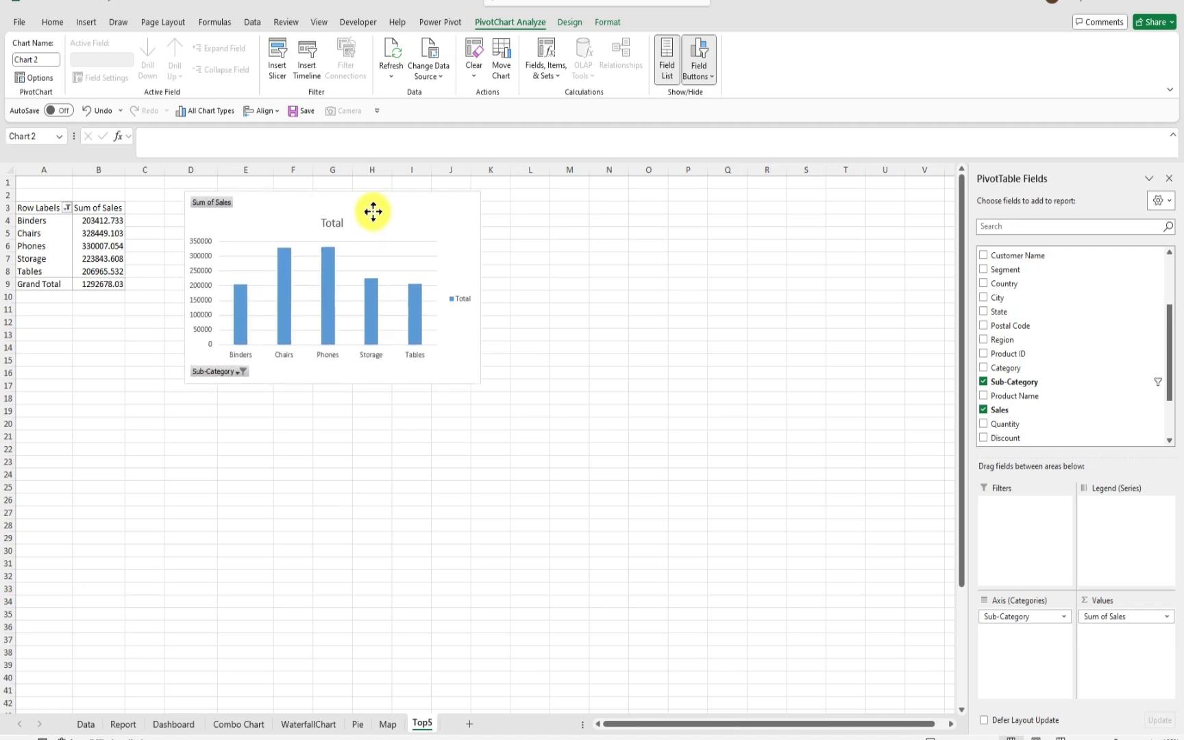
Hide all field buttons on the column chart and delete its legend
right_click(226, 203)
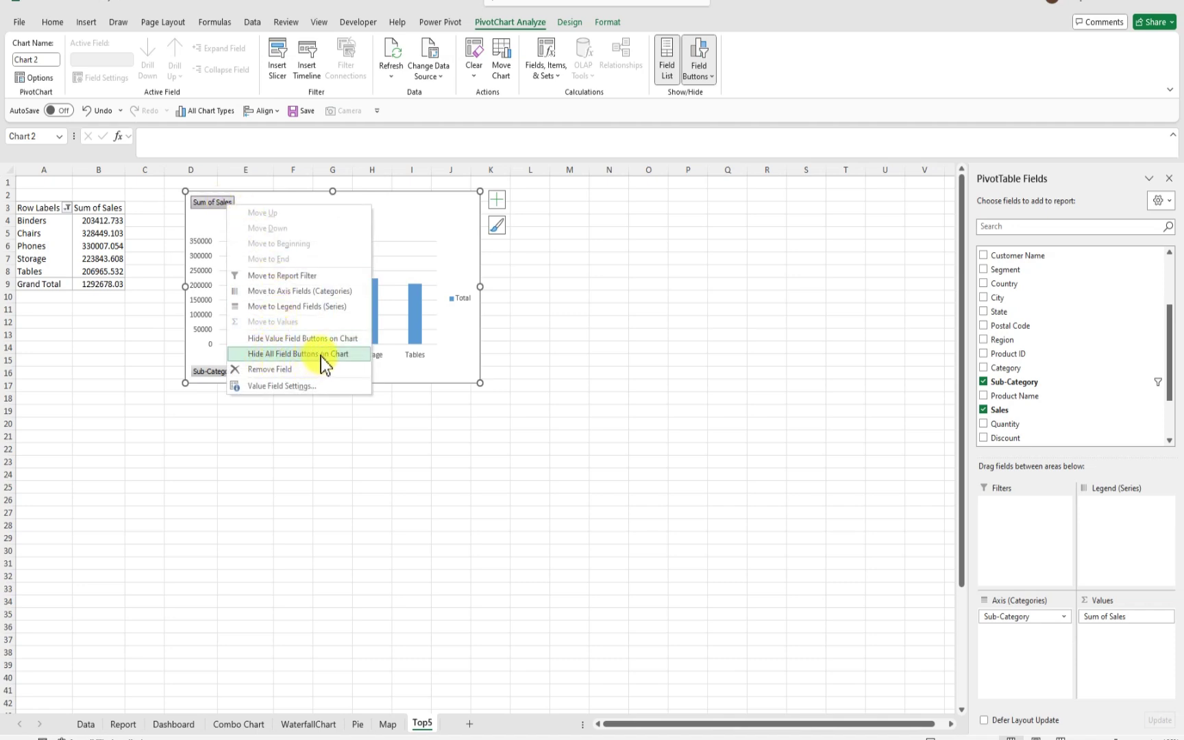
left_click(320, 354)
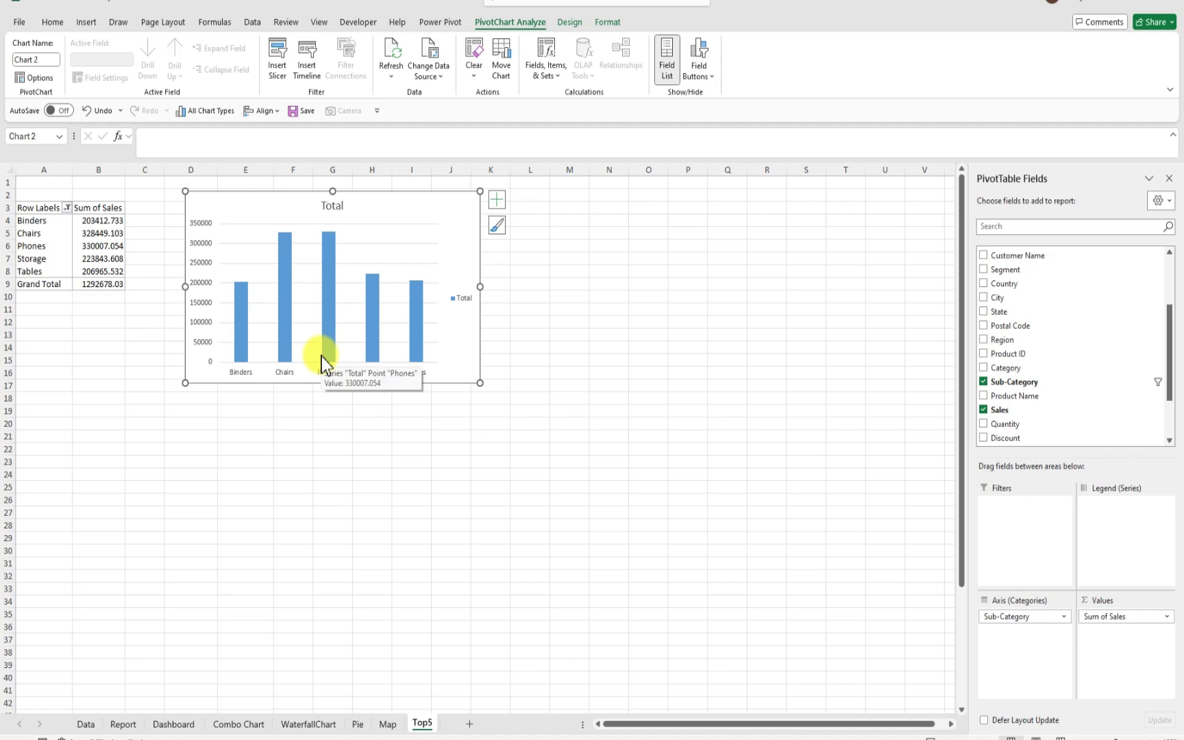
left_click(465, 298)
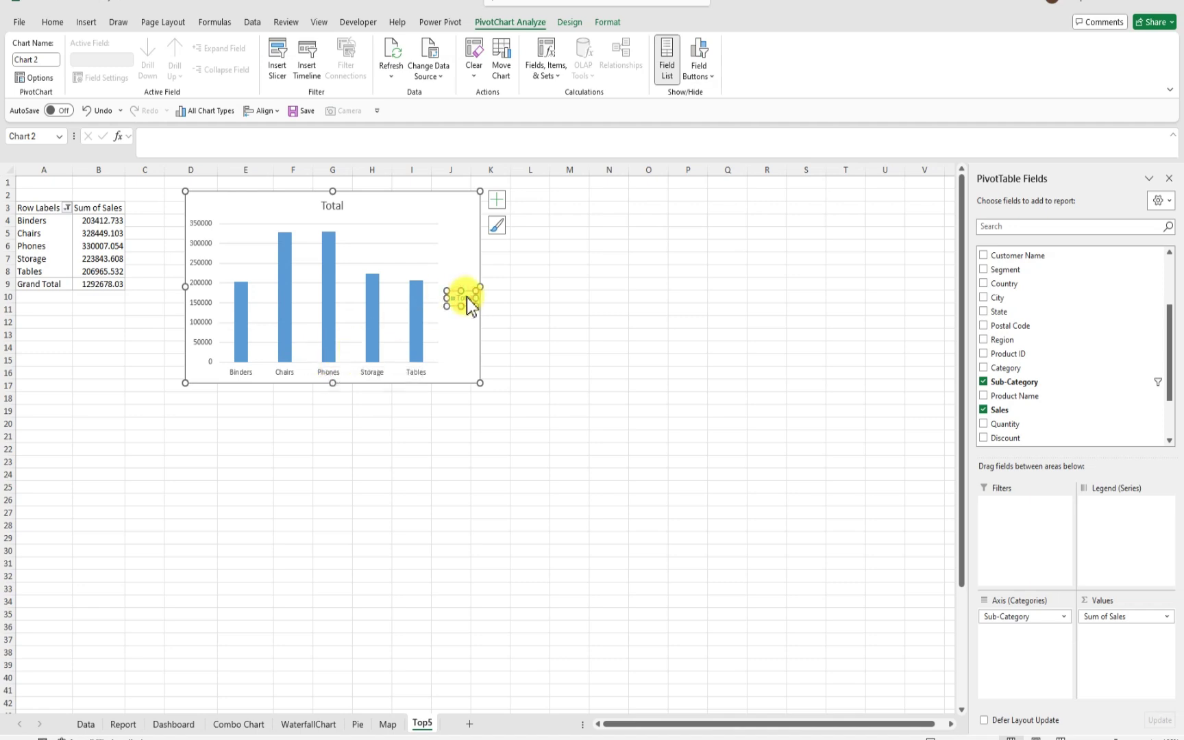
key("Delete")
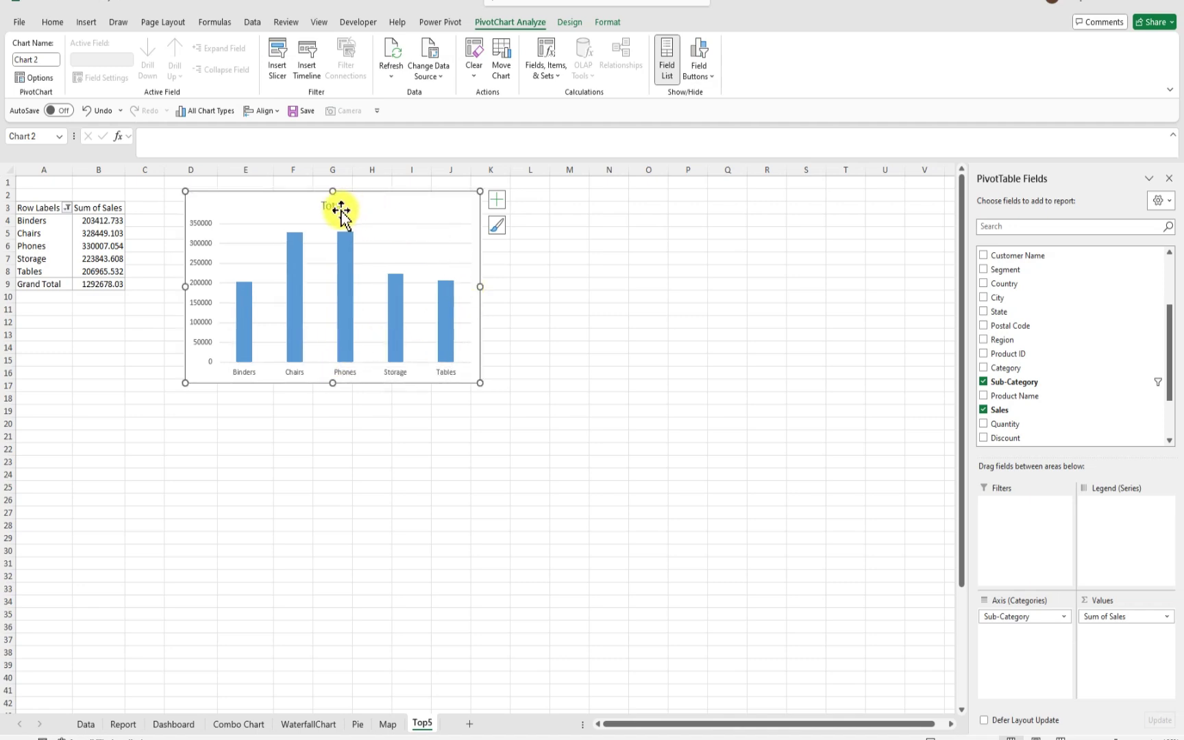
Delete the chart title, the vertical value axis and the gridlines from the column chart
left_click(341, 209)
key("Delete")
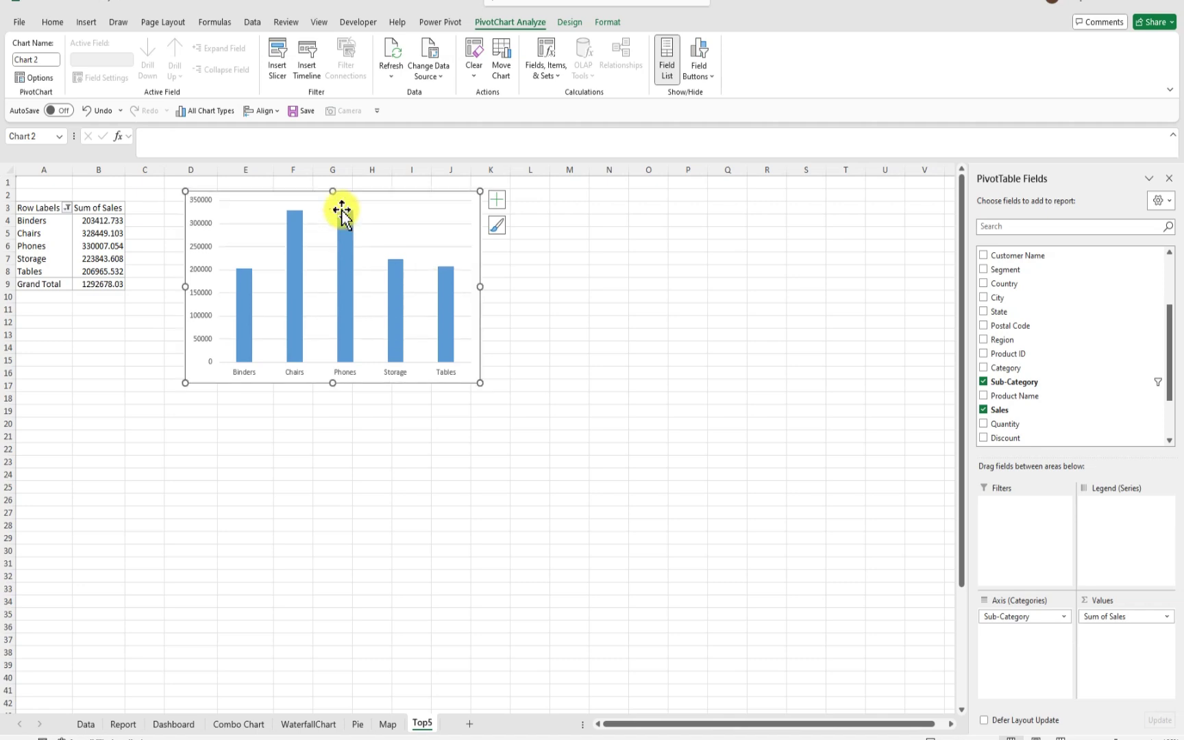
left_click(204, 245)
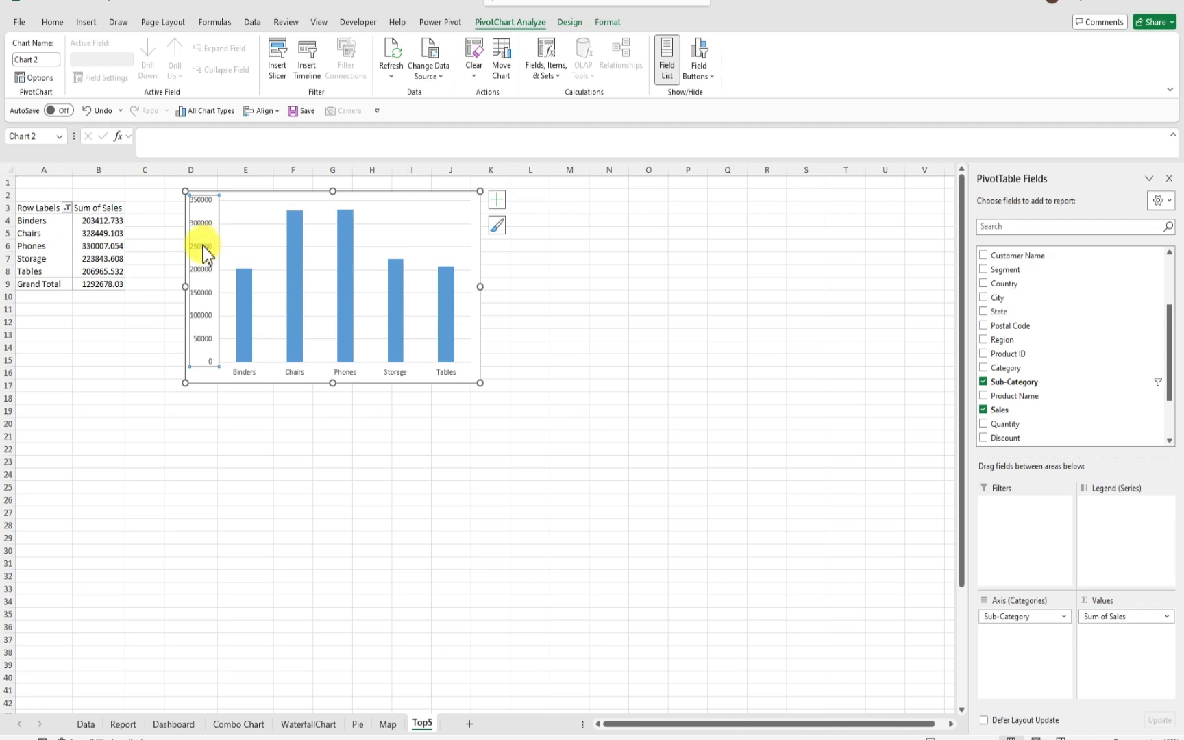
key("Delete")
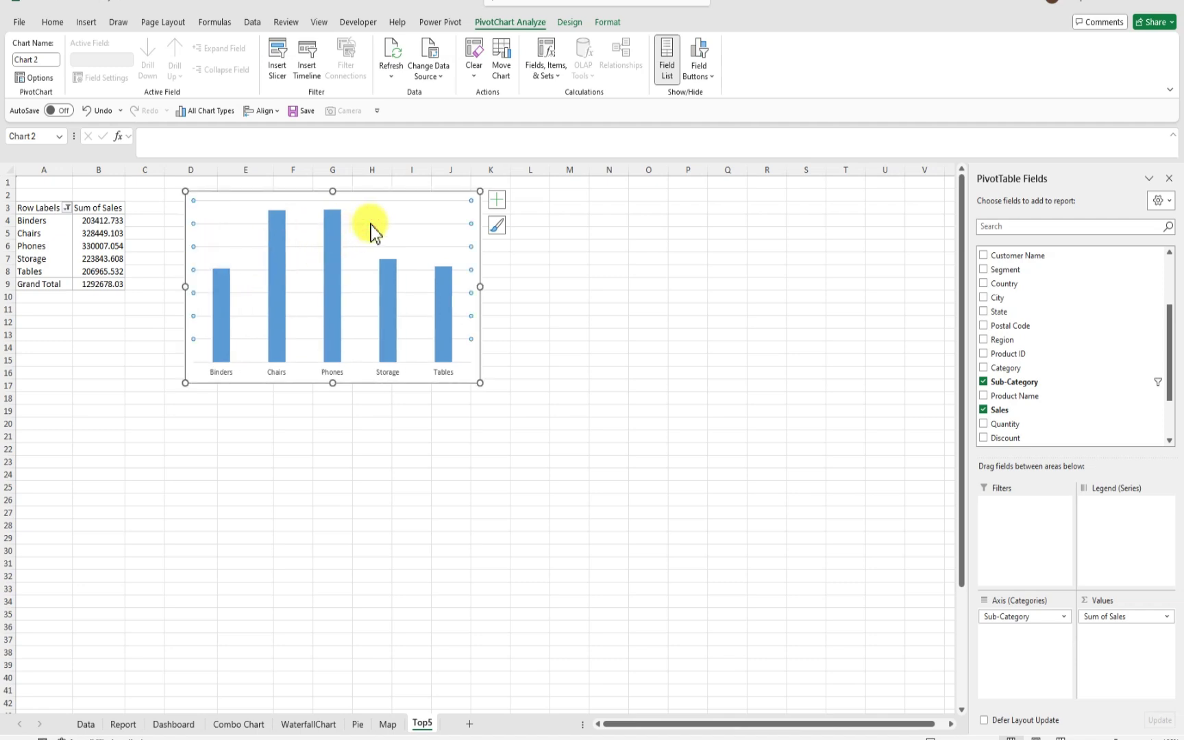
key("Delete")
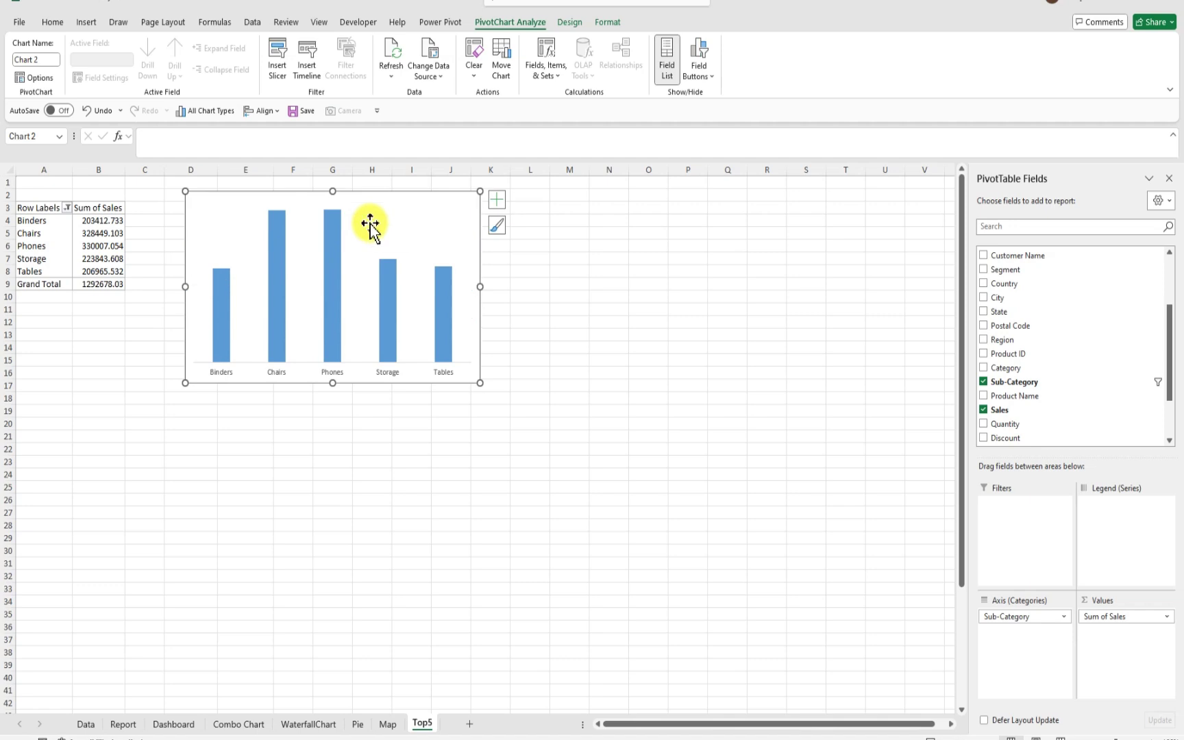
Add data labels to the chart's columns and show the sales values in B4:B8 with one decimal place
right_click(332, 225)
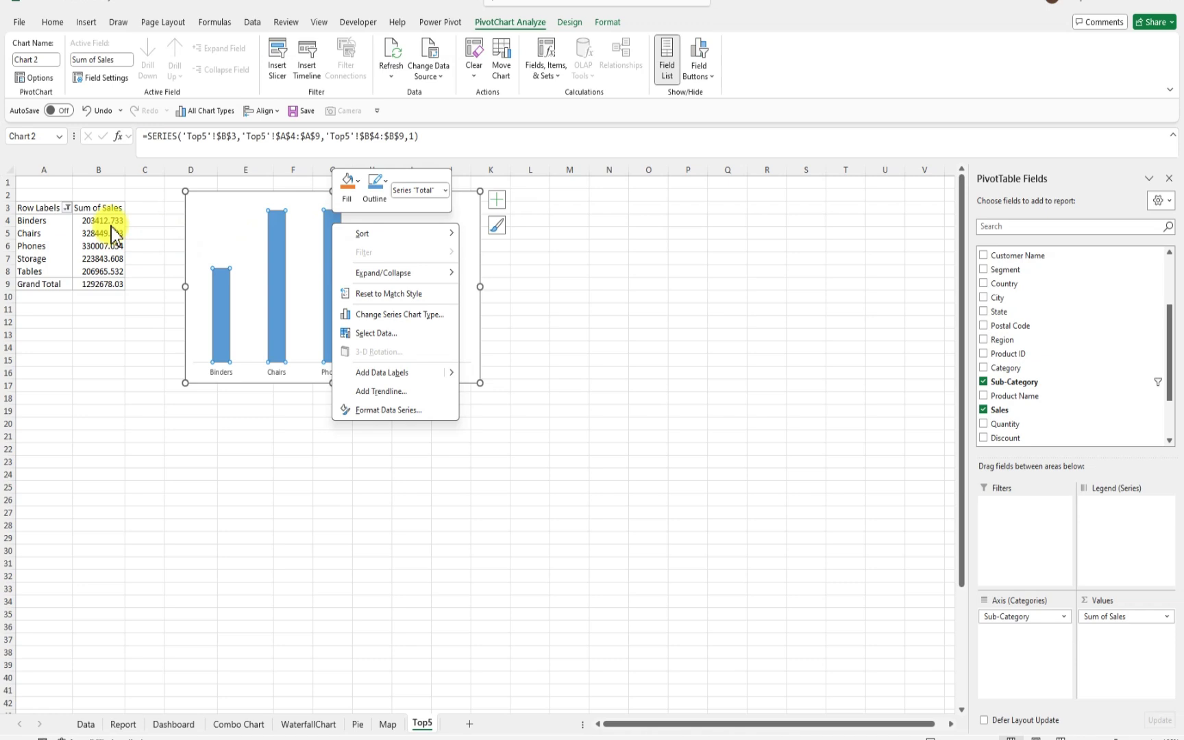
left_click(376, 371)
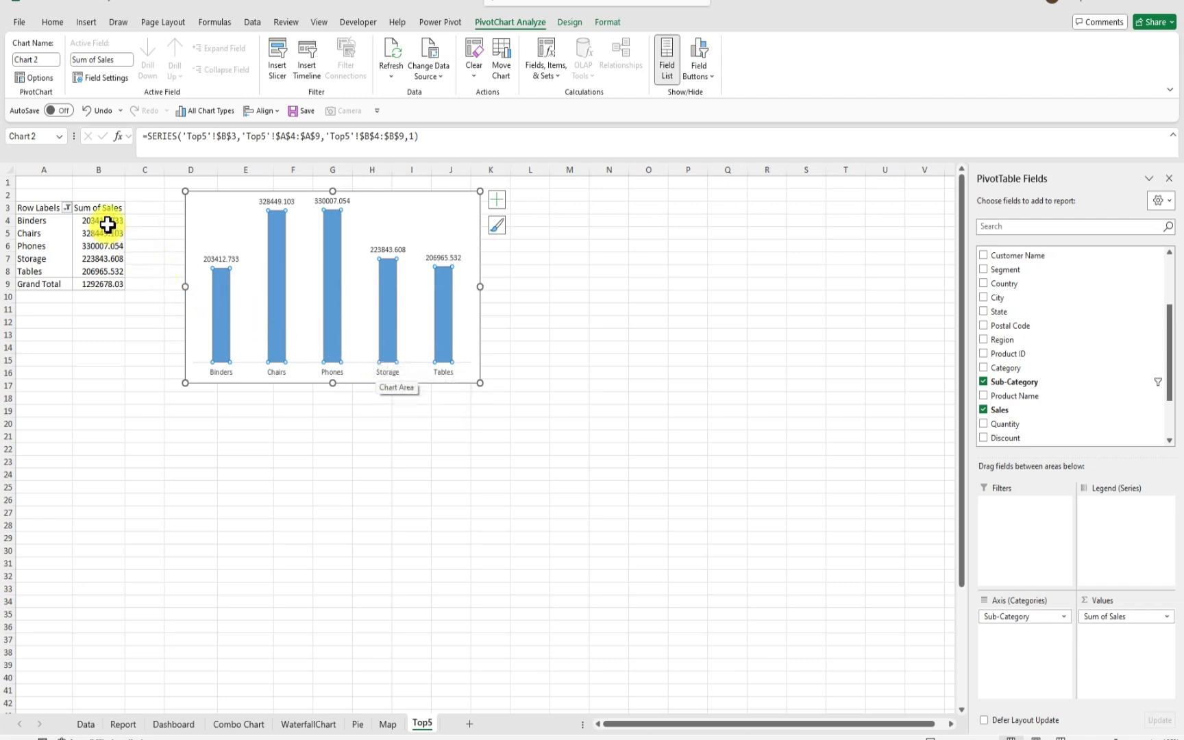
left_click_drag(105, 222, 117, 272)
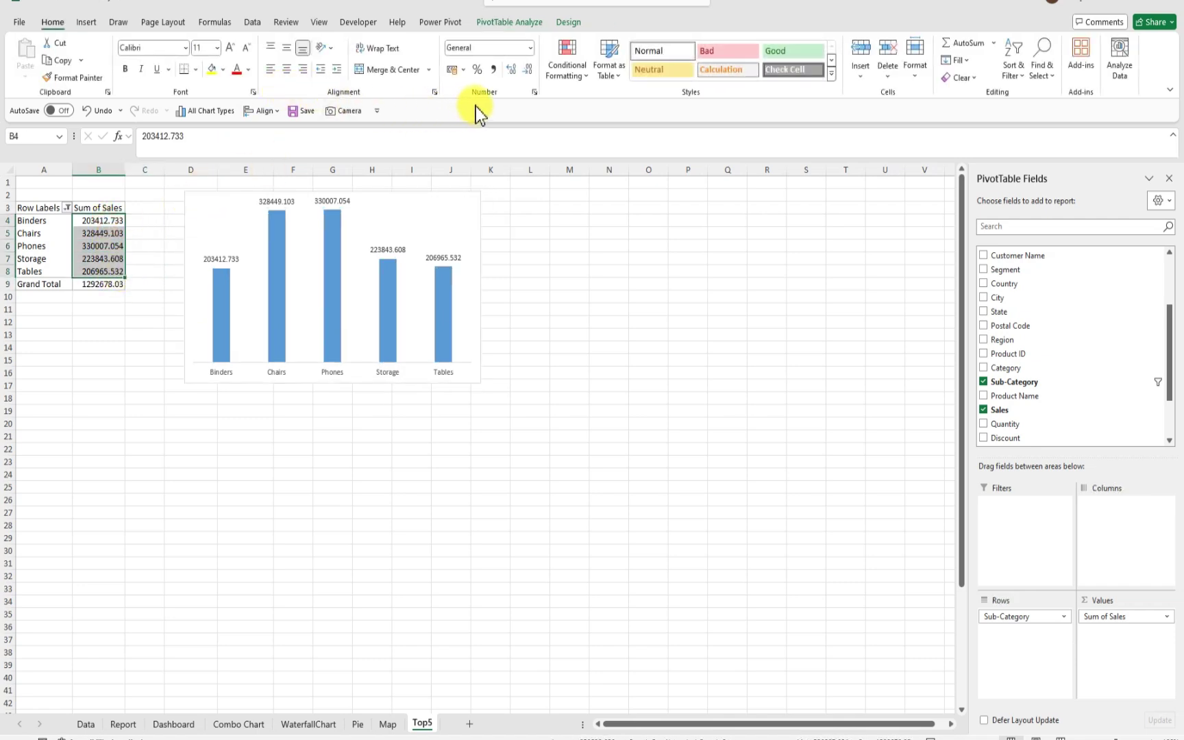
left_click(527, 69)
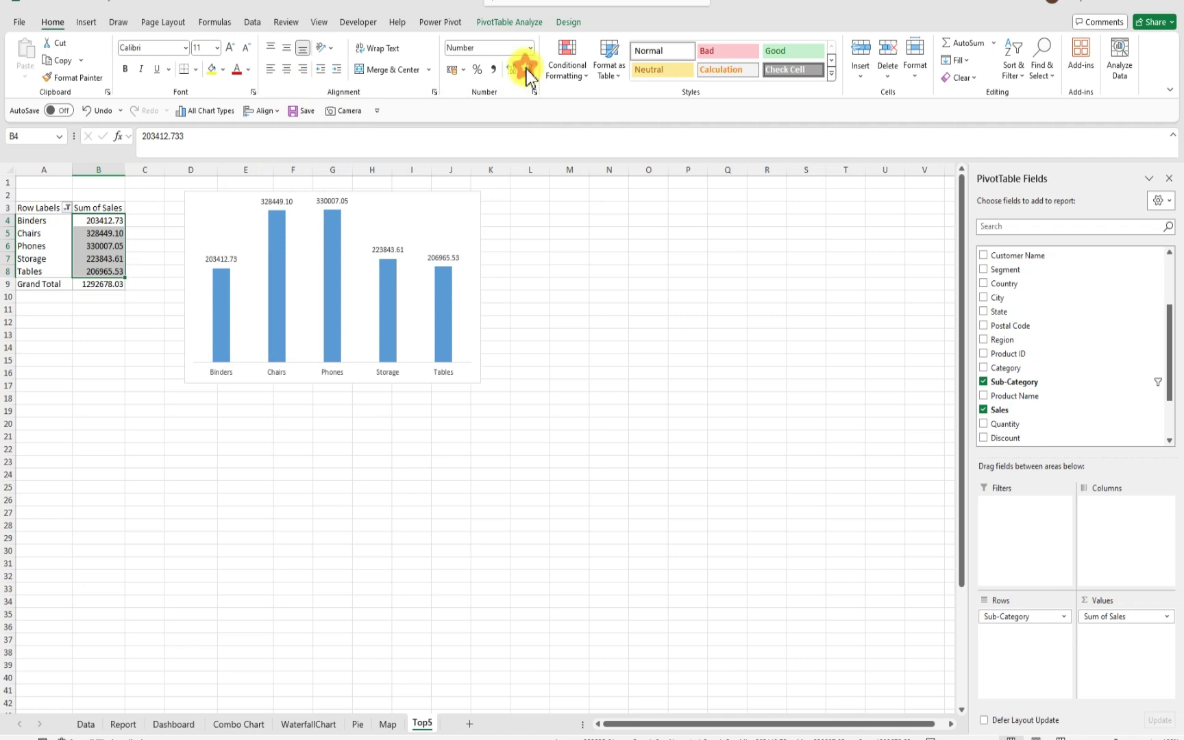
left_click(526, 69)
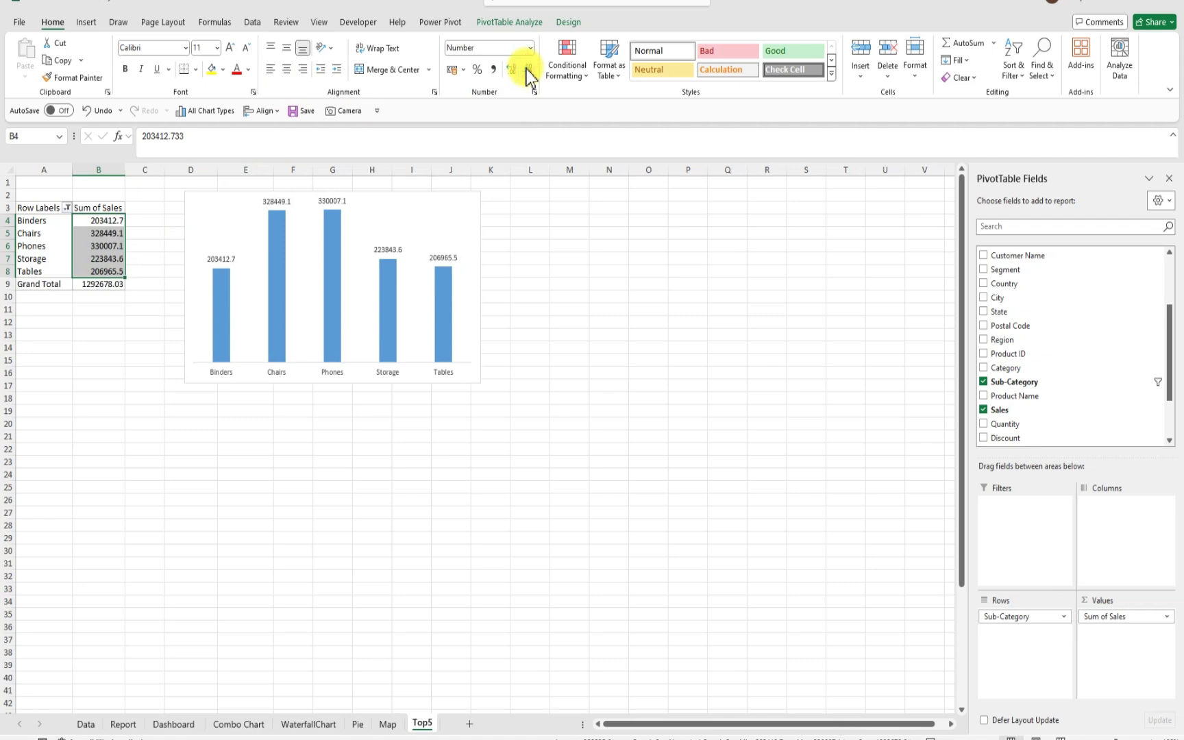
Apply the custom number format code # ###, "k" to the chart's data labels so sales display in thousands
left_click(336, 201)
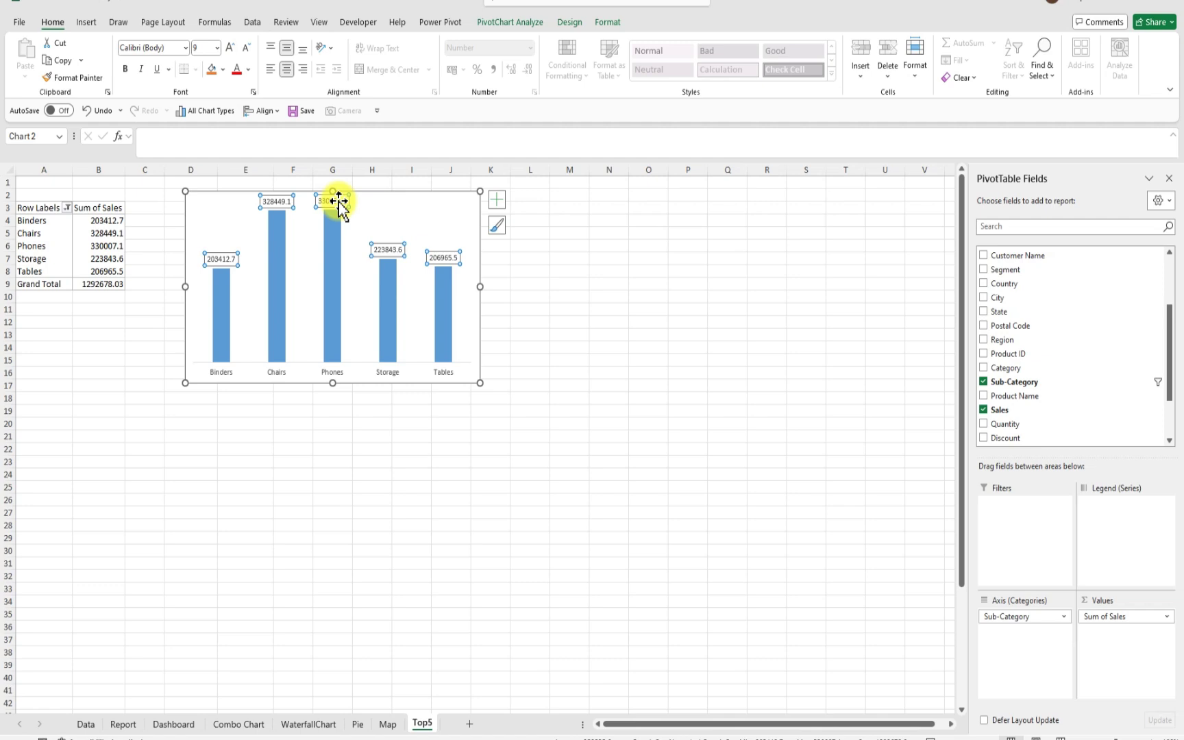
double_click(339, 202)
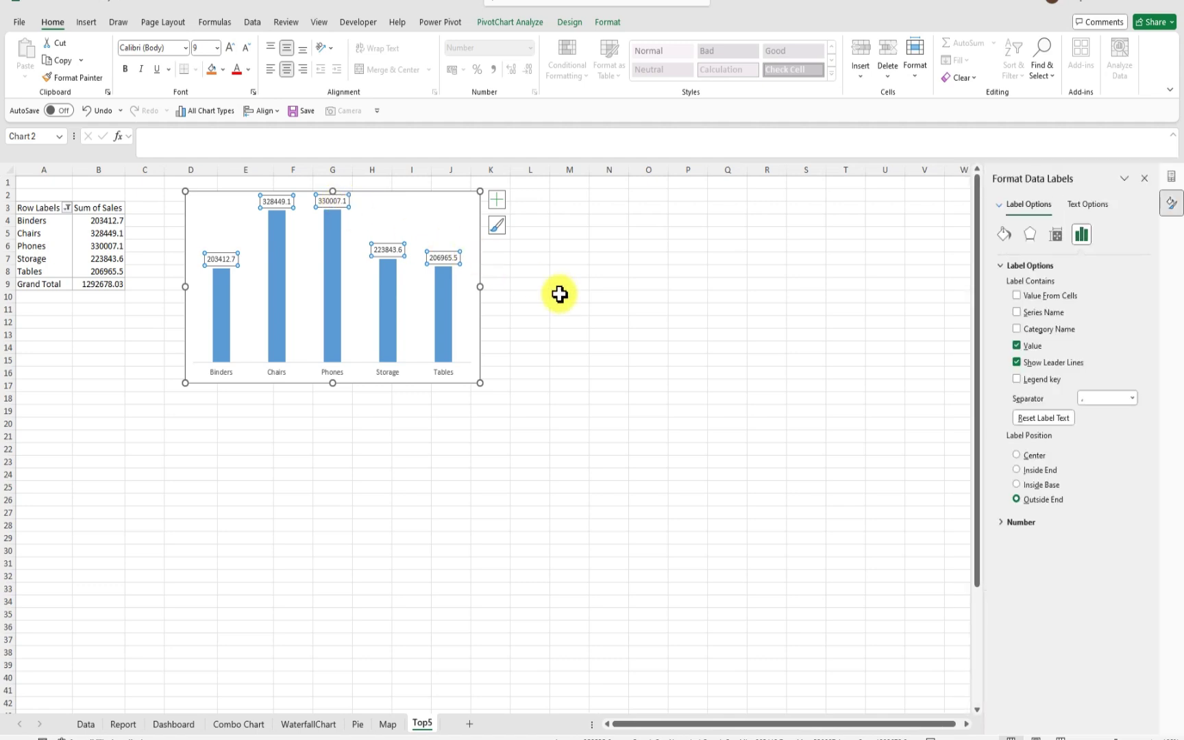
left_click(1013, 523)
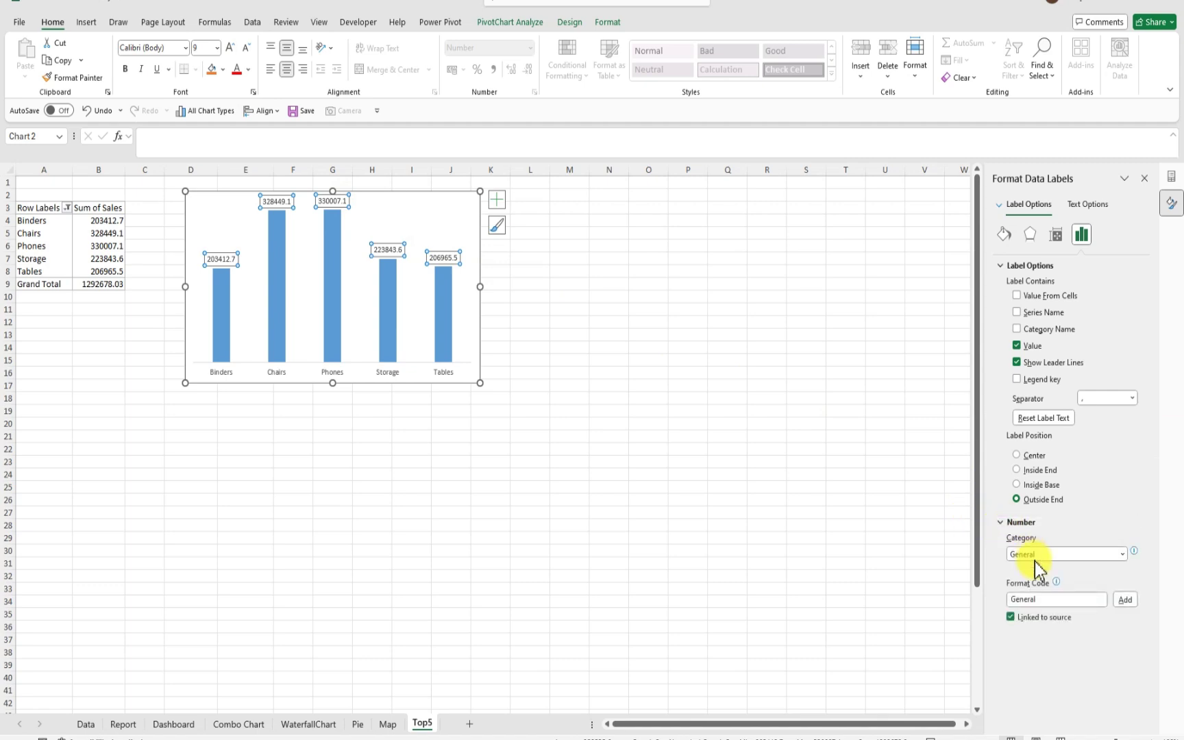
left_click_drag(1046, 599, 1004, 605)
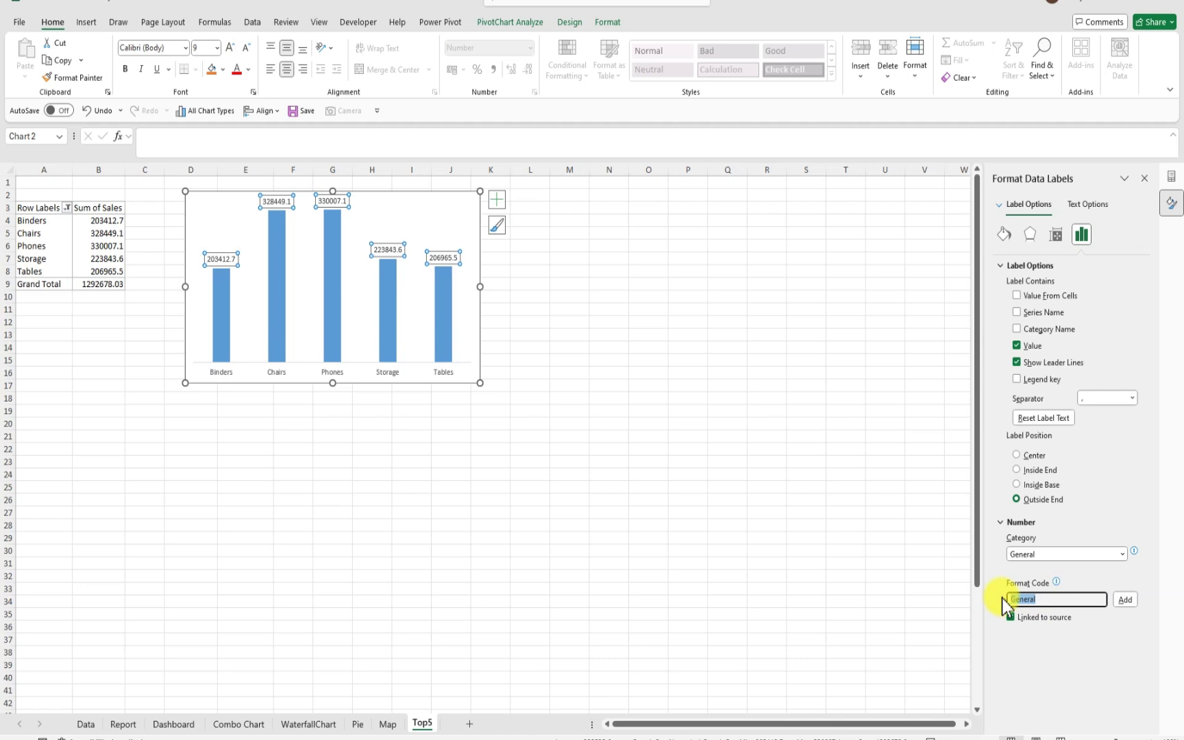
key("BackSpace")
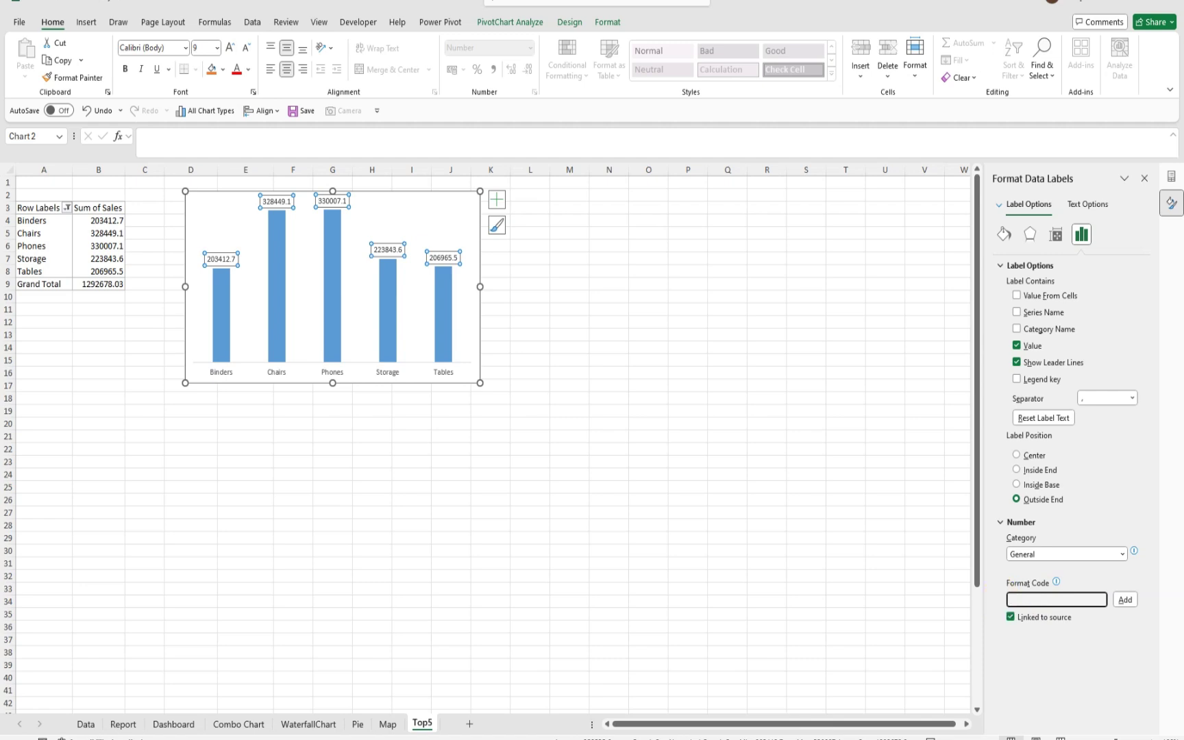
type("#,###,\"k")
type("\"")
key("BackSpace")
type("£")
key("BackSpace")
type("\"")
left_click(1125, 600)
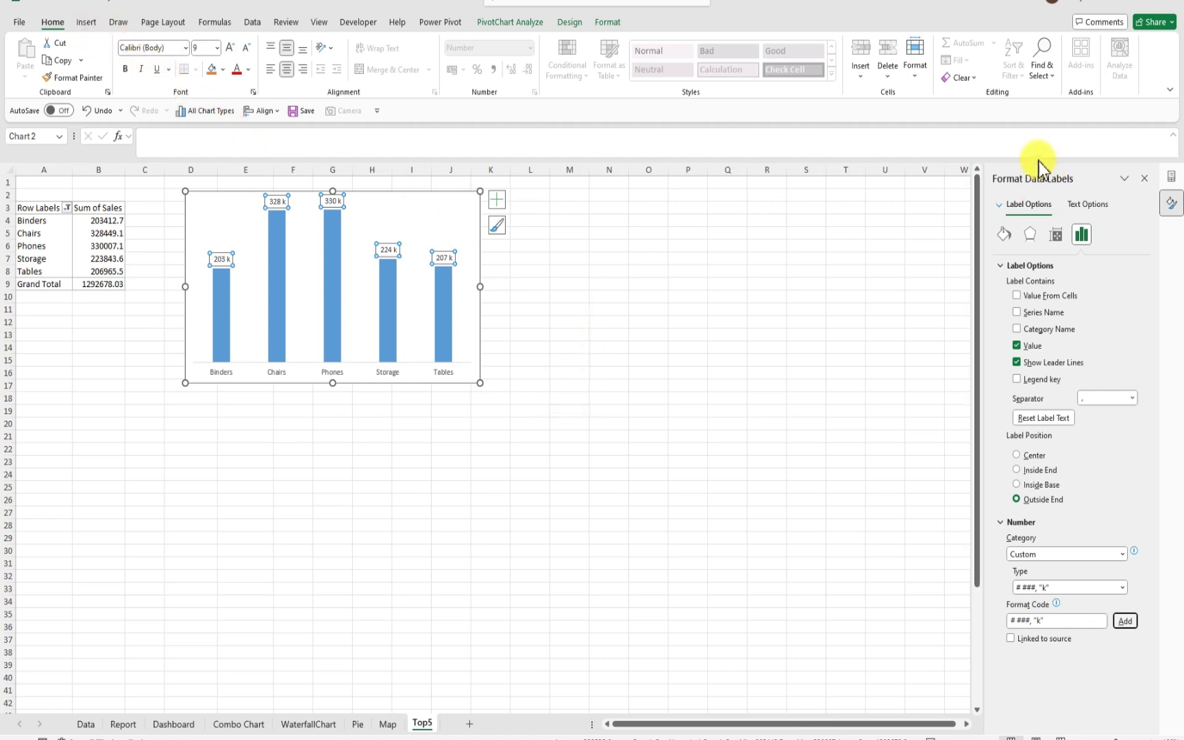
left_click(572, 308)
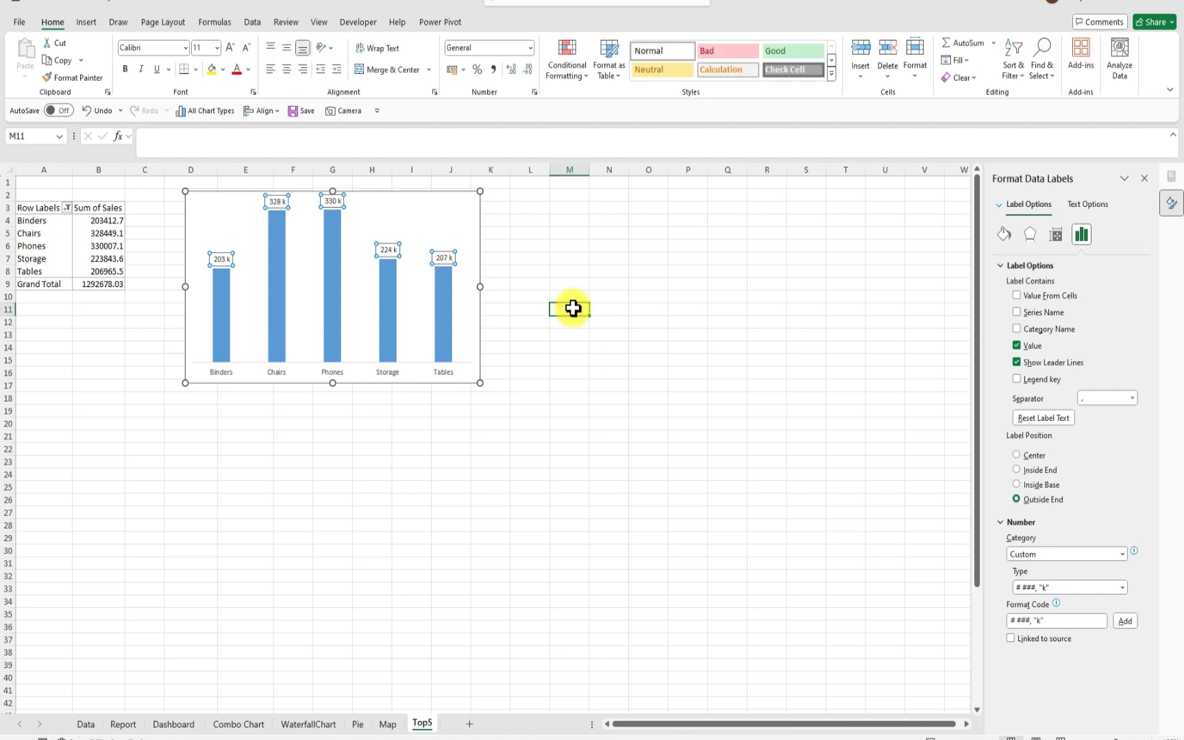
Sort the chart's sub-categories from largest to smallest sales and move the chart closer to the PivotTable
left_click(335, 295)
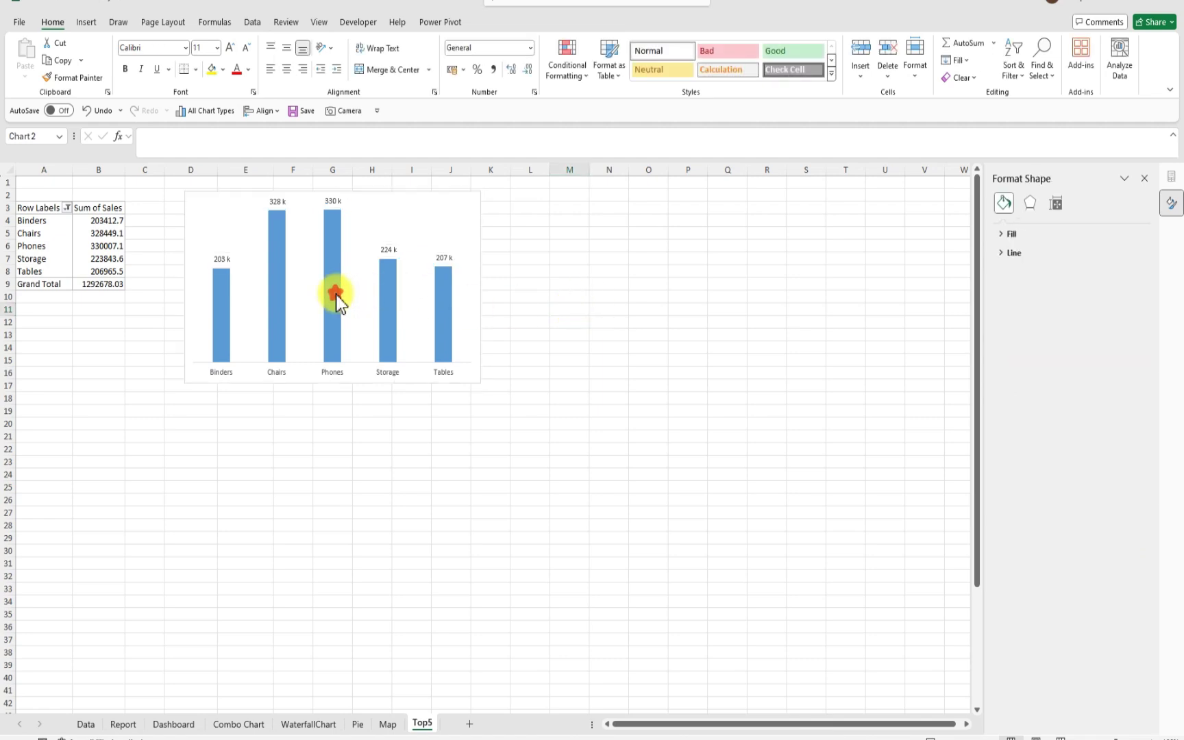
left_click(1027, 84)
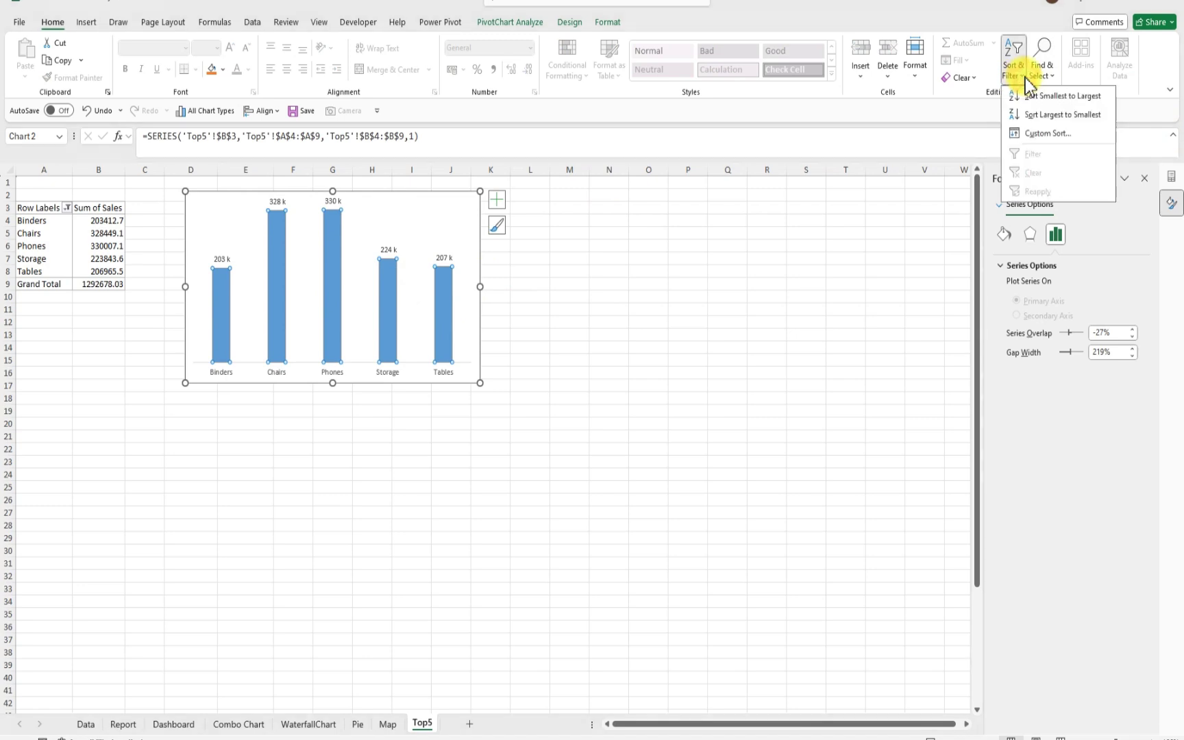
left_click(1051, 116)
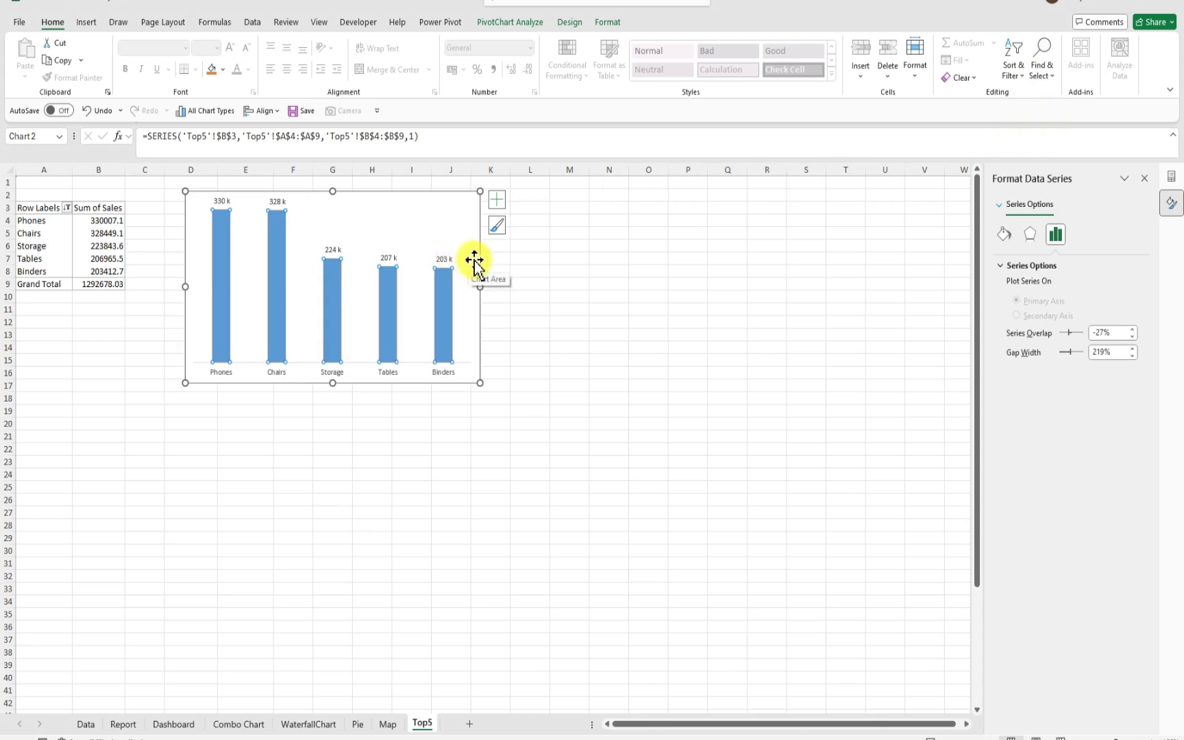
left_click(585, 307)
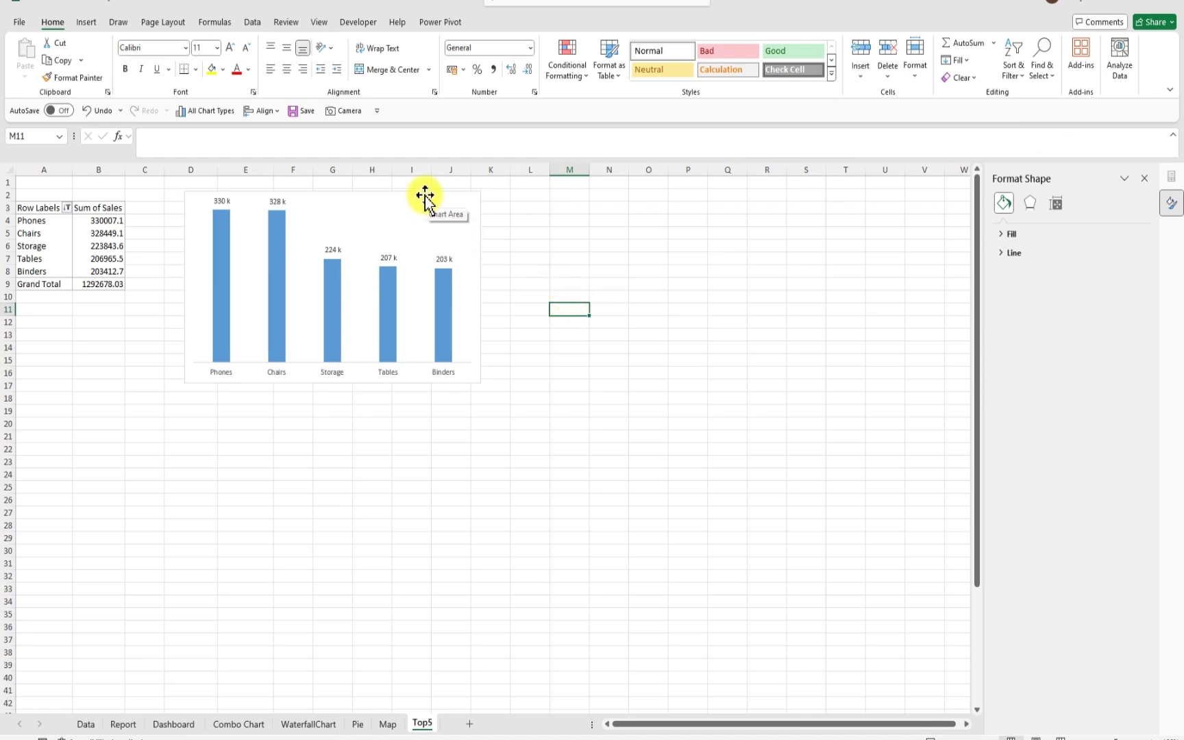
left_click_drag(425, 195, 389, 199)
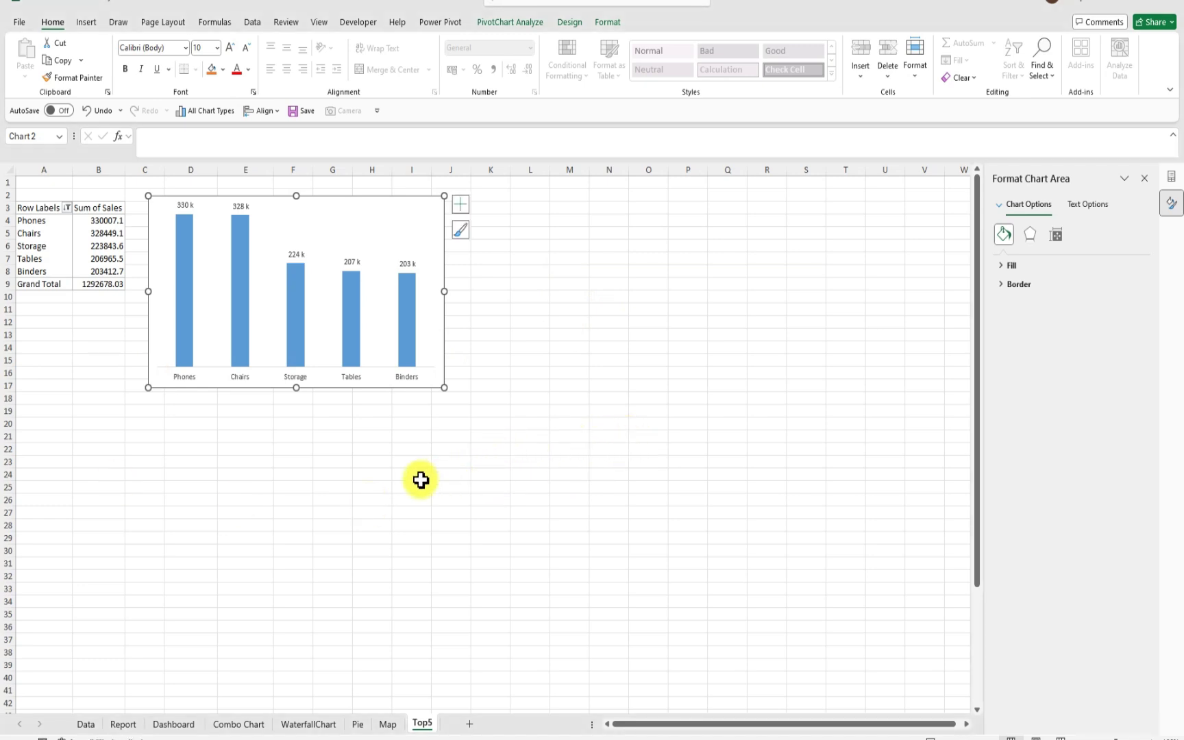
left_click(485, 449)
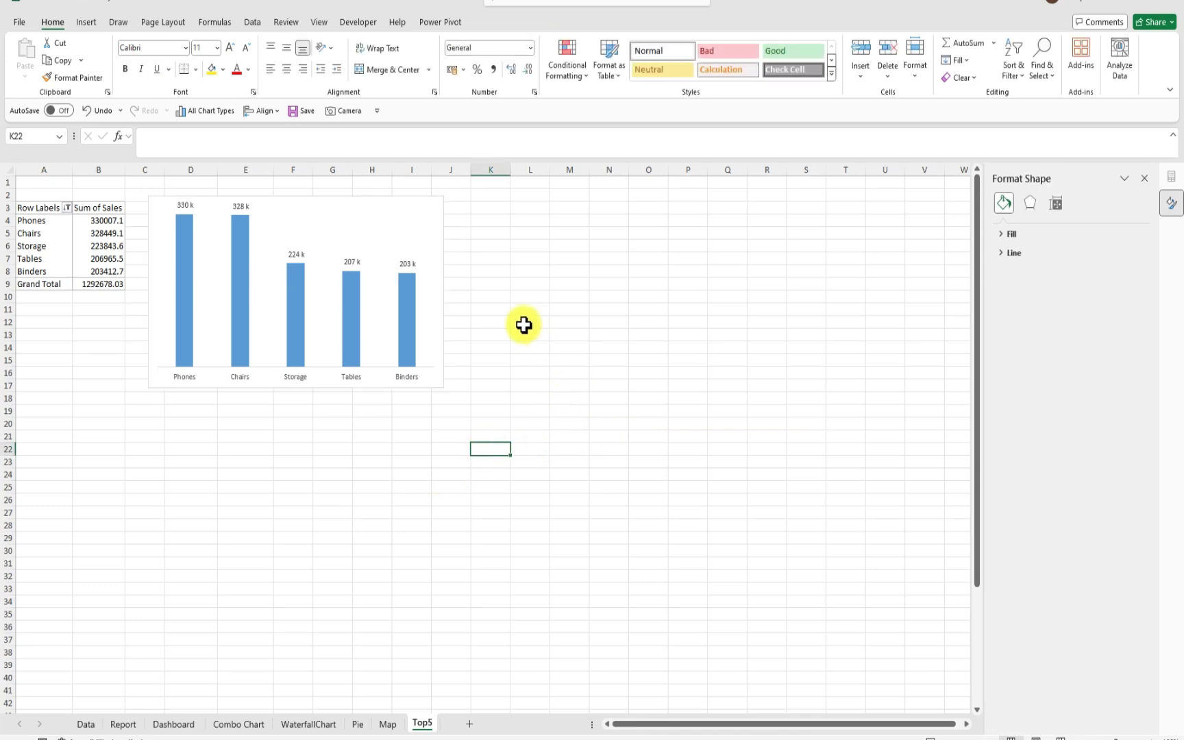
Close the Format Shape pane and create a new PivotTable from the Data sheet's table on a new worksheet
left_click(1145, 178)
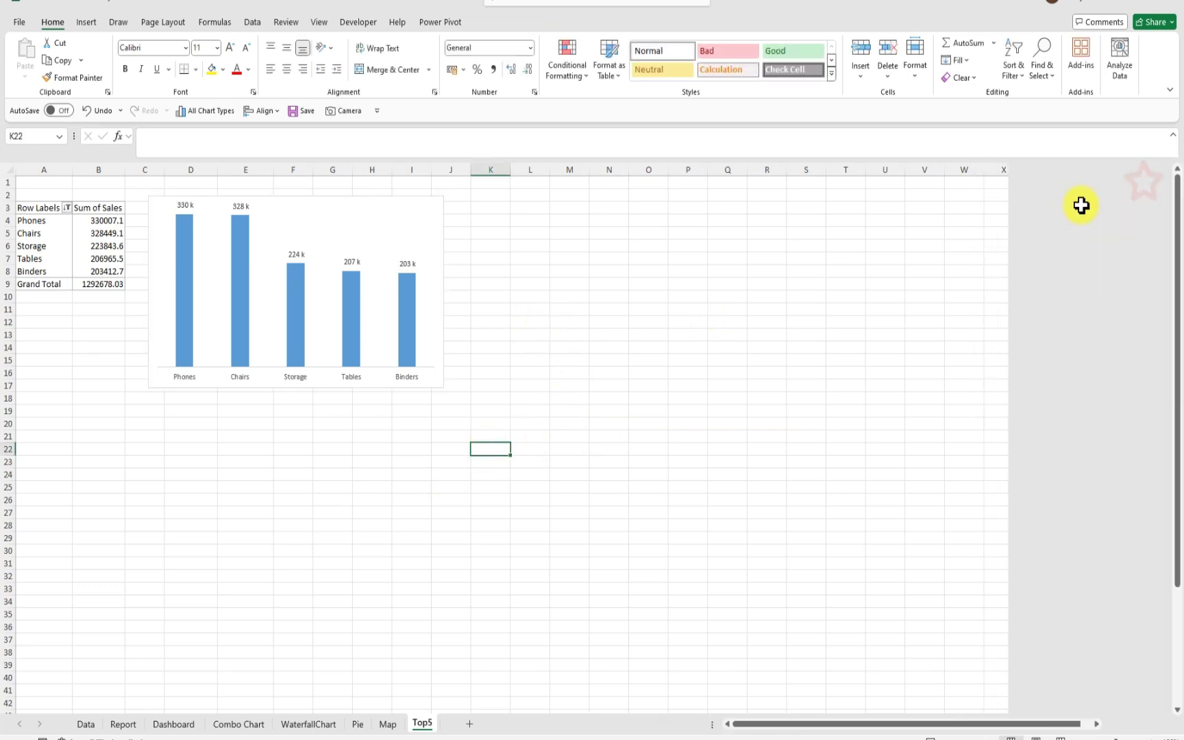
left_click(82, 724)
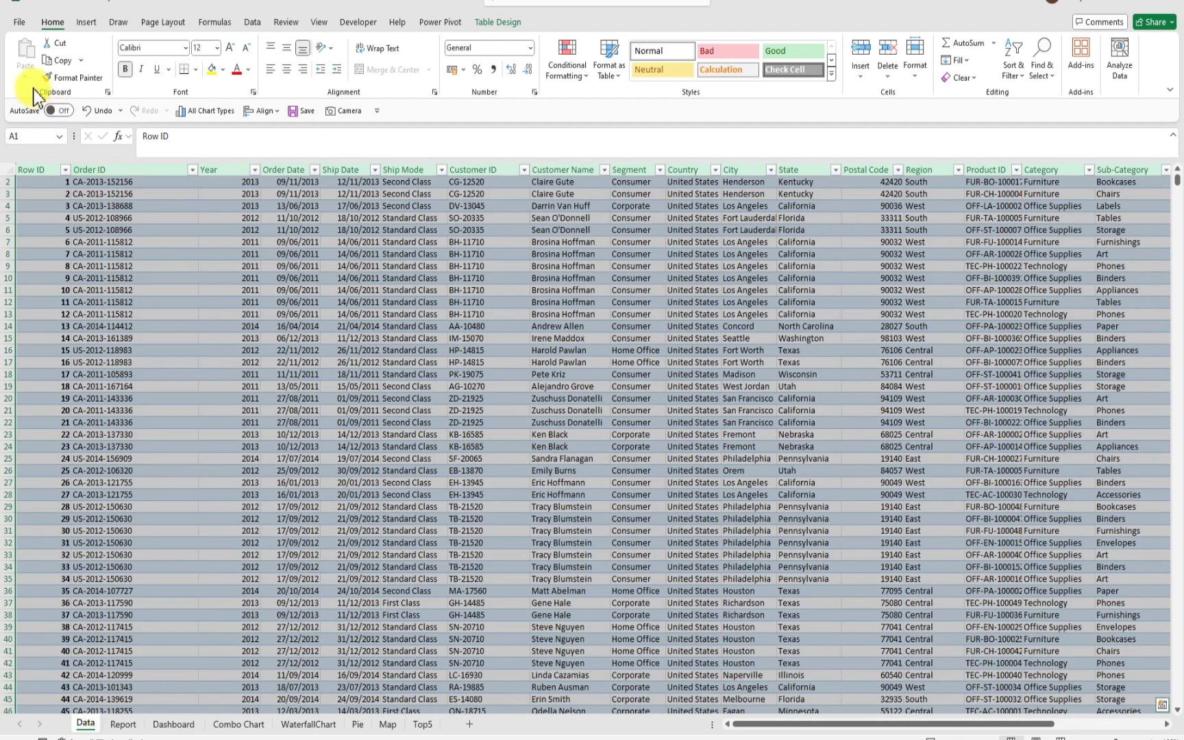
left_click(82, 22)
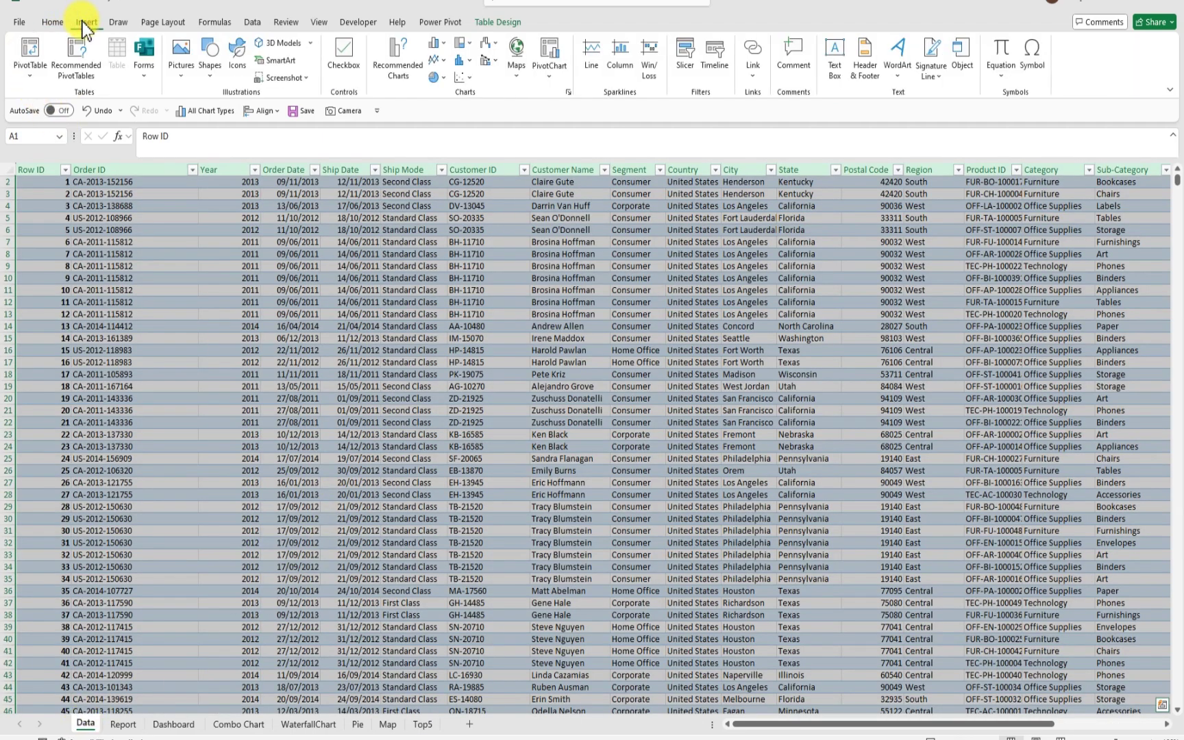
left_click(31, 54)
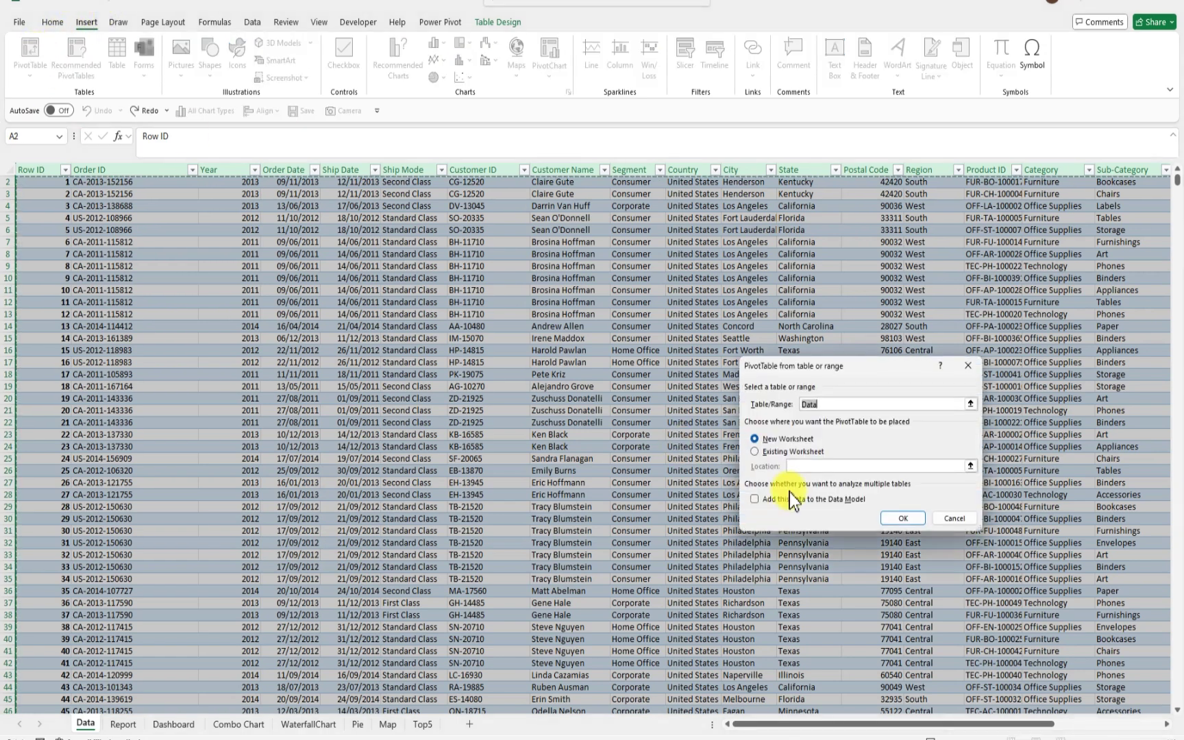
left_click(901, 522)
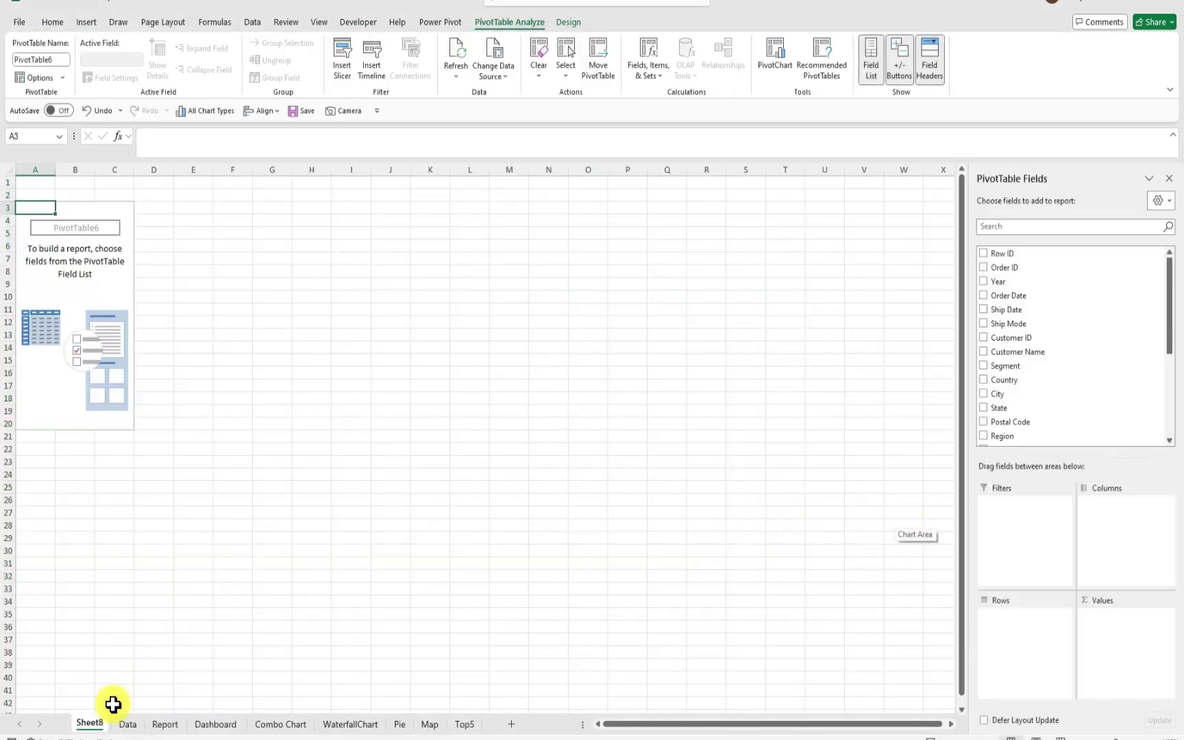
Move the new PivotTable sheet to the end after Top5 and rename it KPIs
left_click(91, 722)
left_click_drag(140, 726, 501, 729)
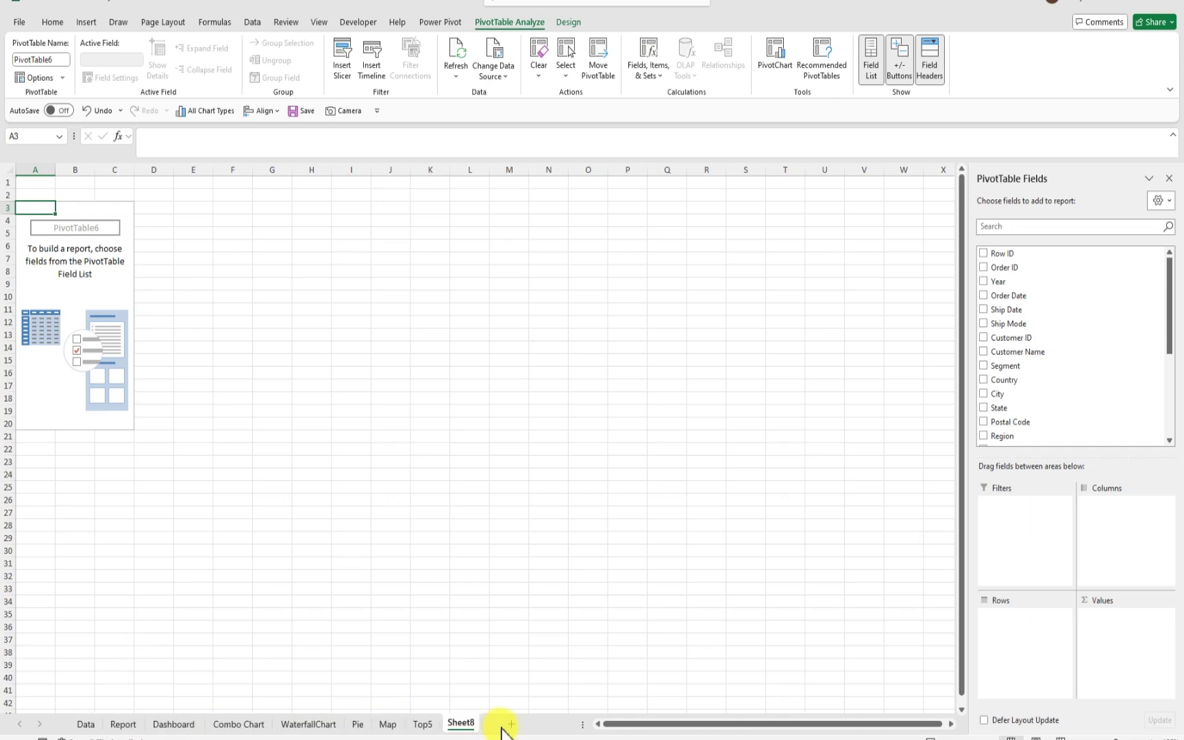
double_click(466, 724)
key("BackSpace")
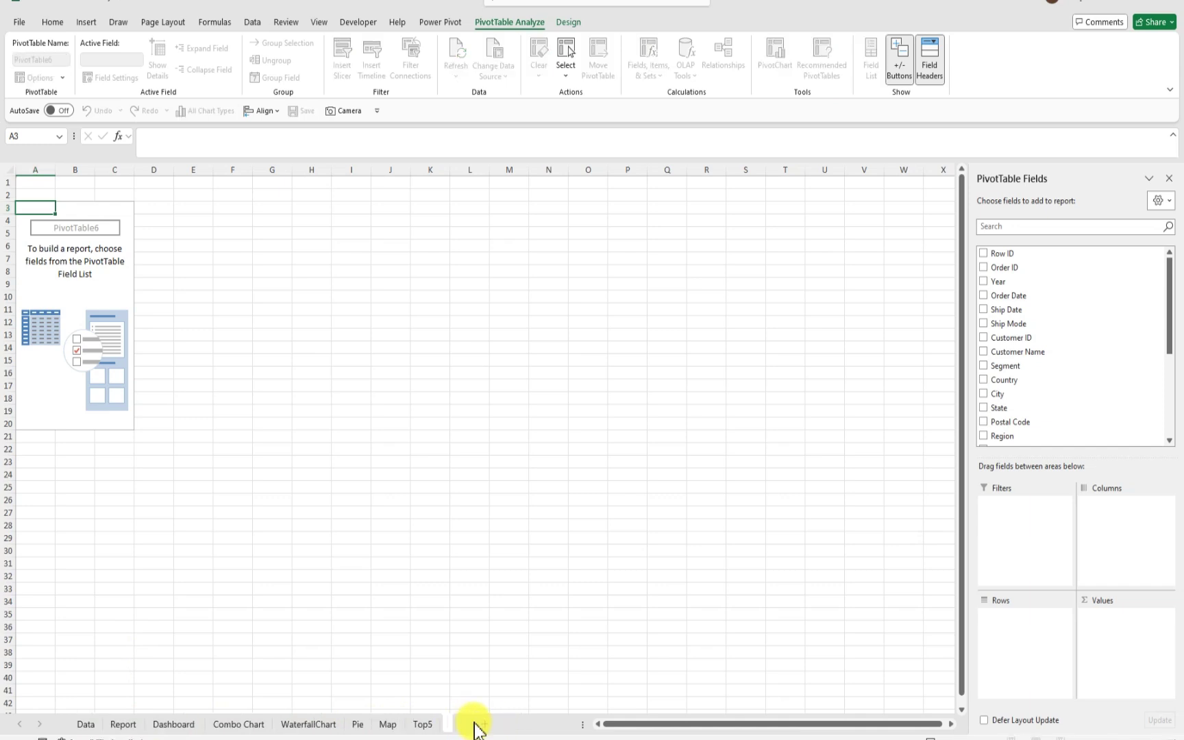
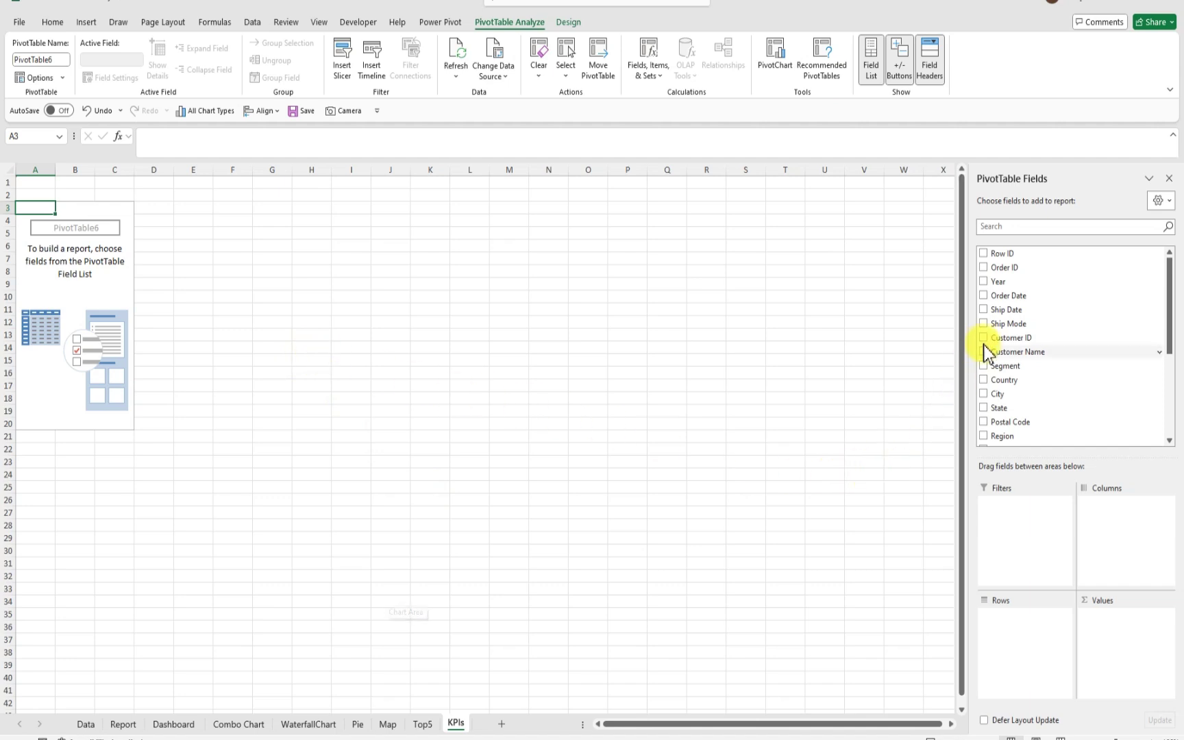
Summarize Sales by month in the PivotTable, keeping only Months (Order Date) in Rows and adding Sales to Values
left_click_drag(1013, 296, 724, 587)
left_click_drag(1012, 644, 759, 586)
left_click_drag(996, 616, 596, 509)
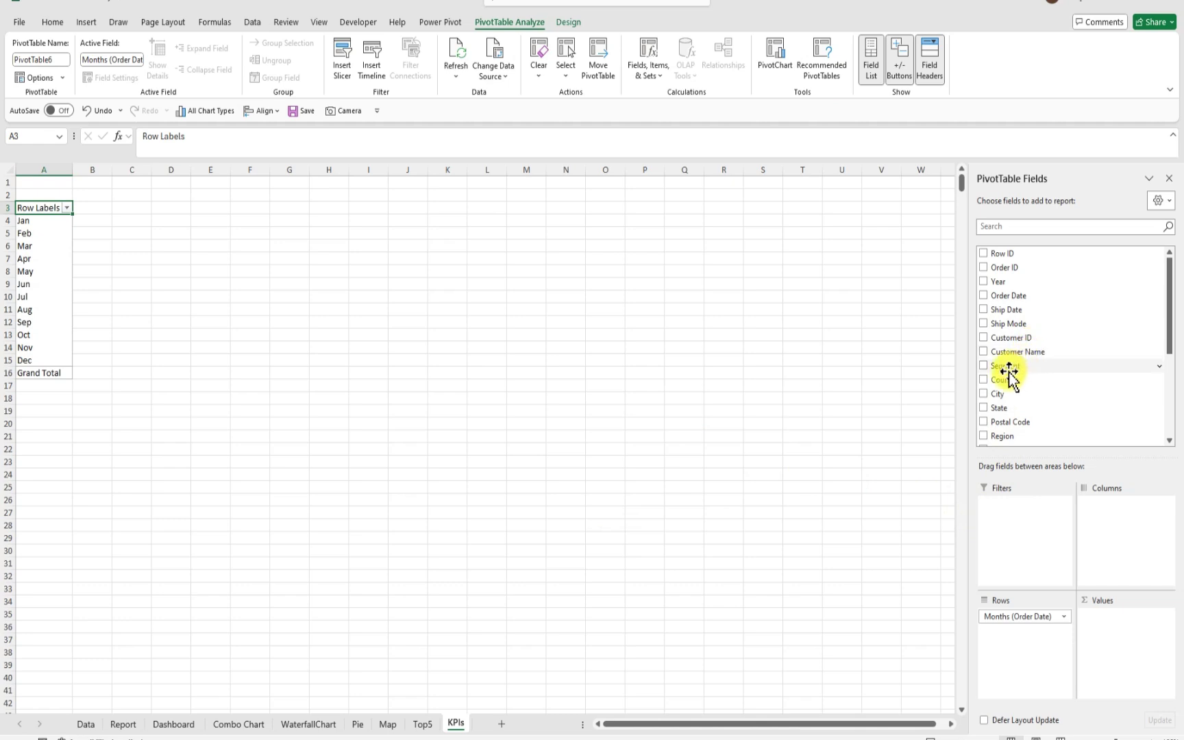
scroll(1043, 411, "down", 3)
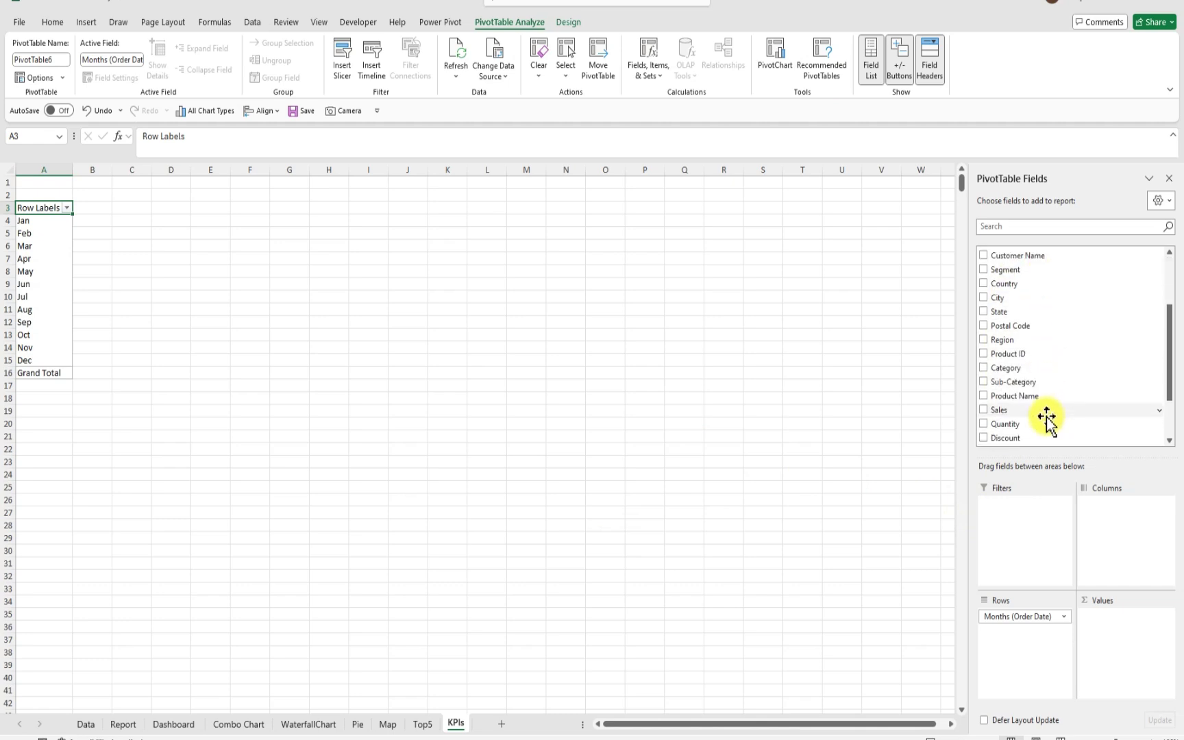
scroll(1042, 414, "down", 1)
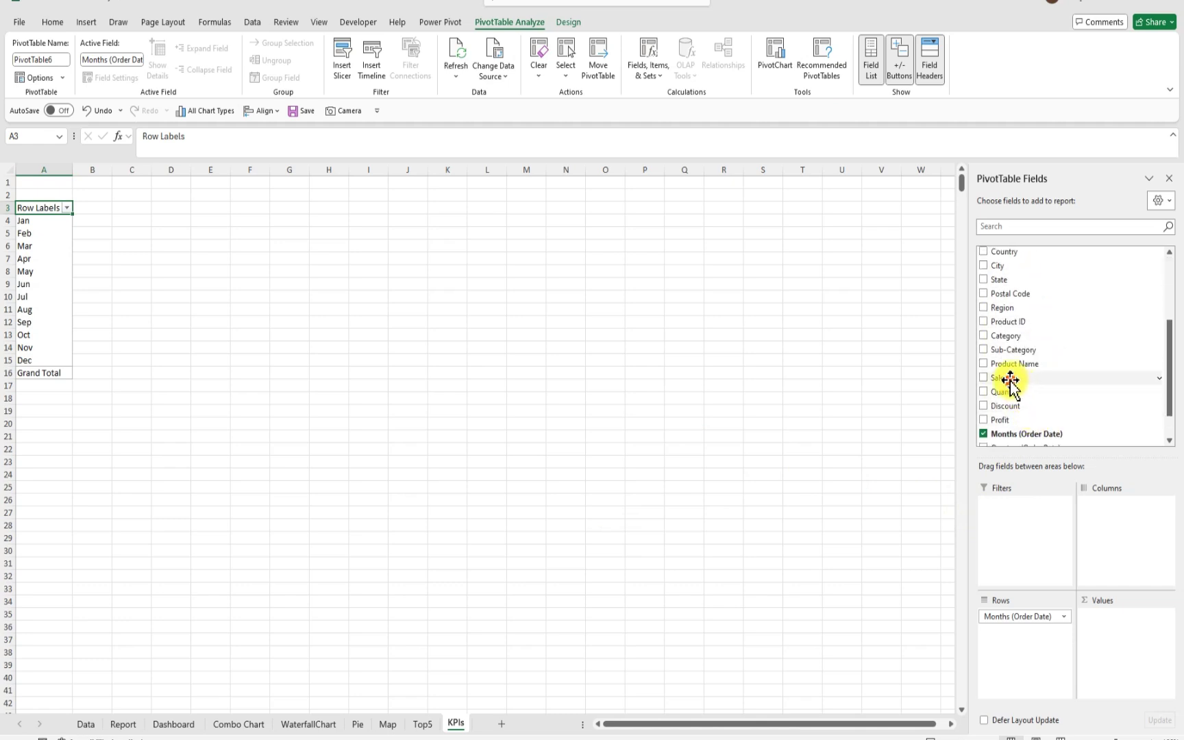
left_click_drag(1010, 379, 1096, 658)
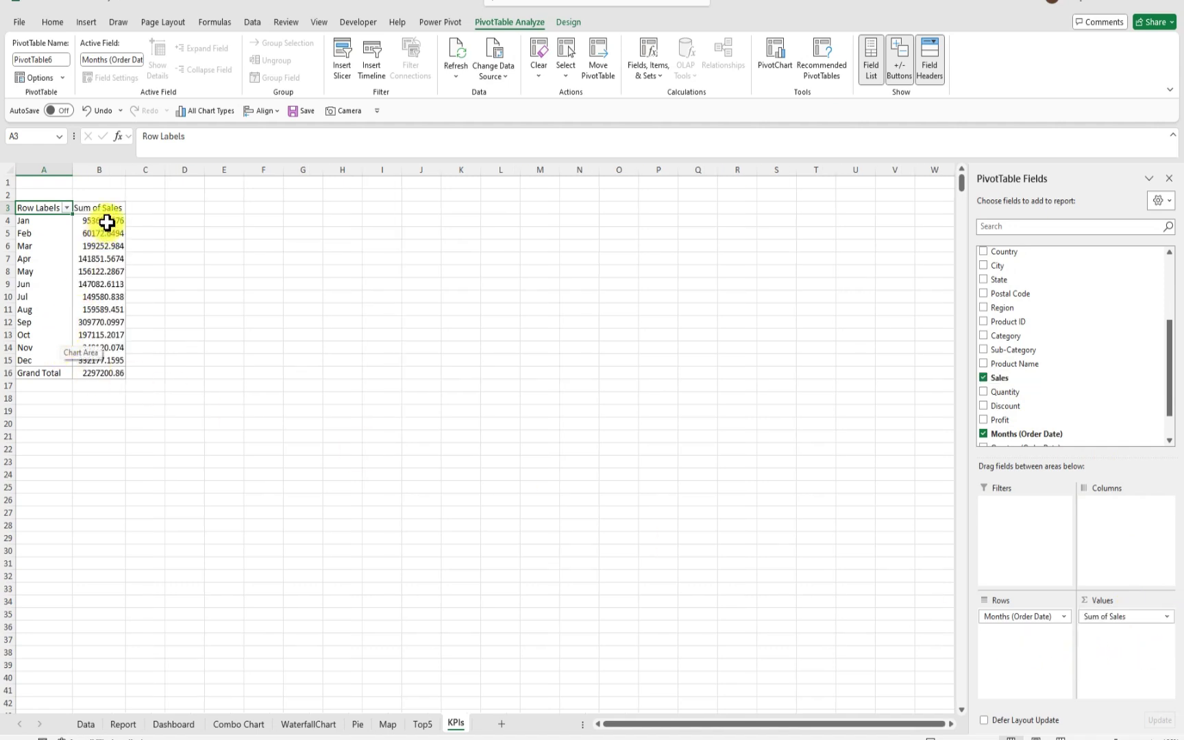
Show the monthly sales values in B4:B15 with two decimal places
left_click_drag(107, 222, 98, 354)
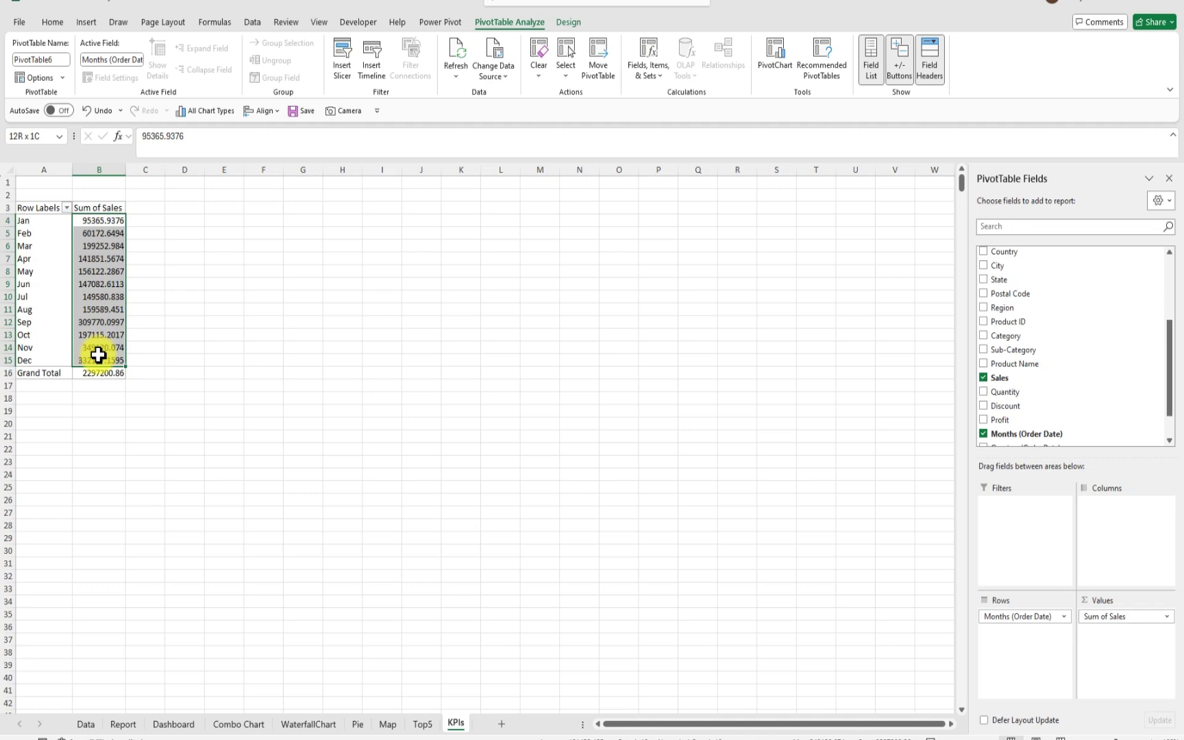
left_click_drag(99, 359, 99, 359)
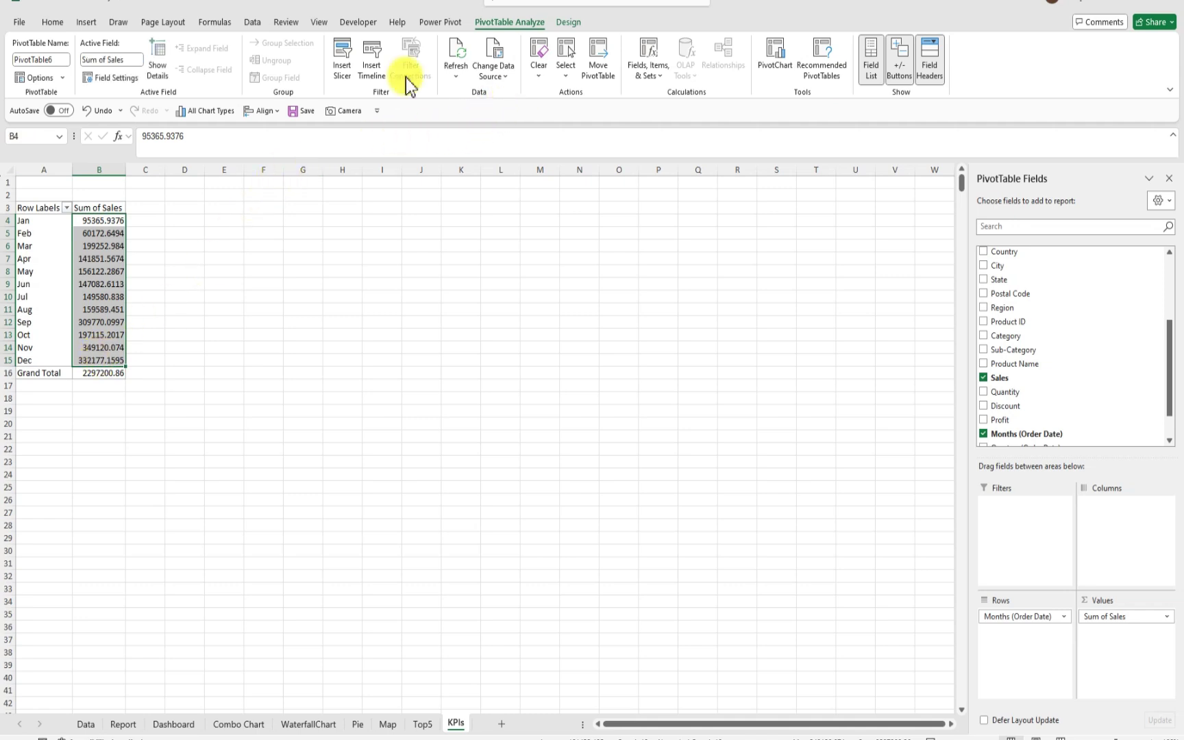
left_click(54, 22)
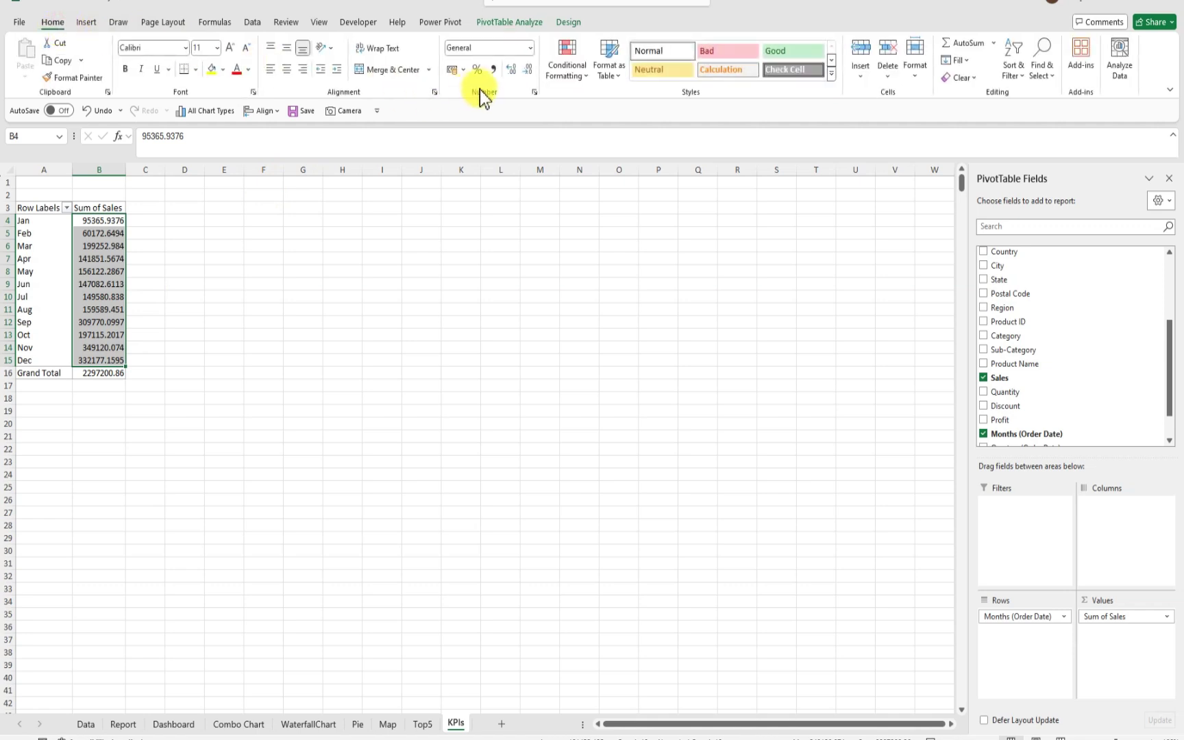
left_click(526, 71)
left_click(526, 72)
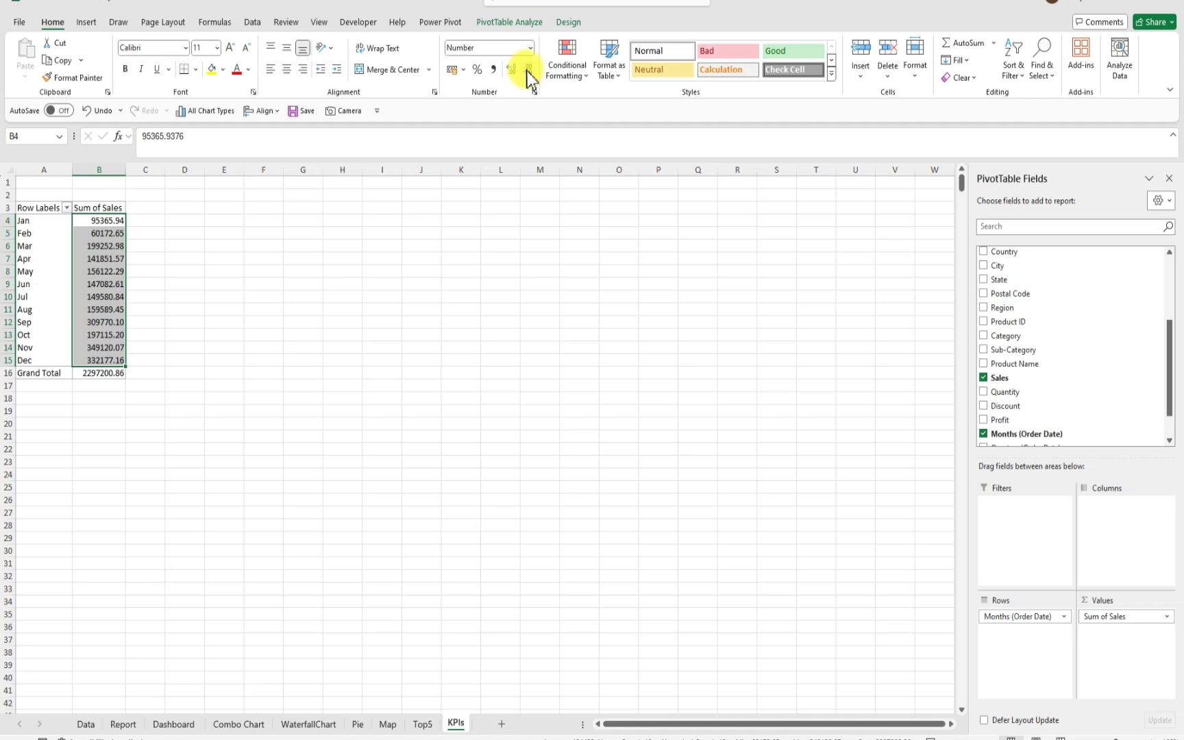
left_click(527, 72)
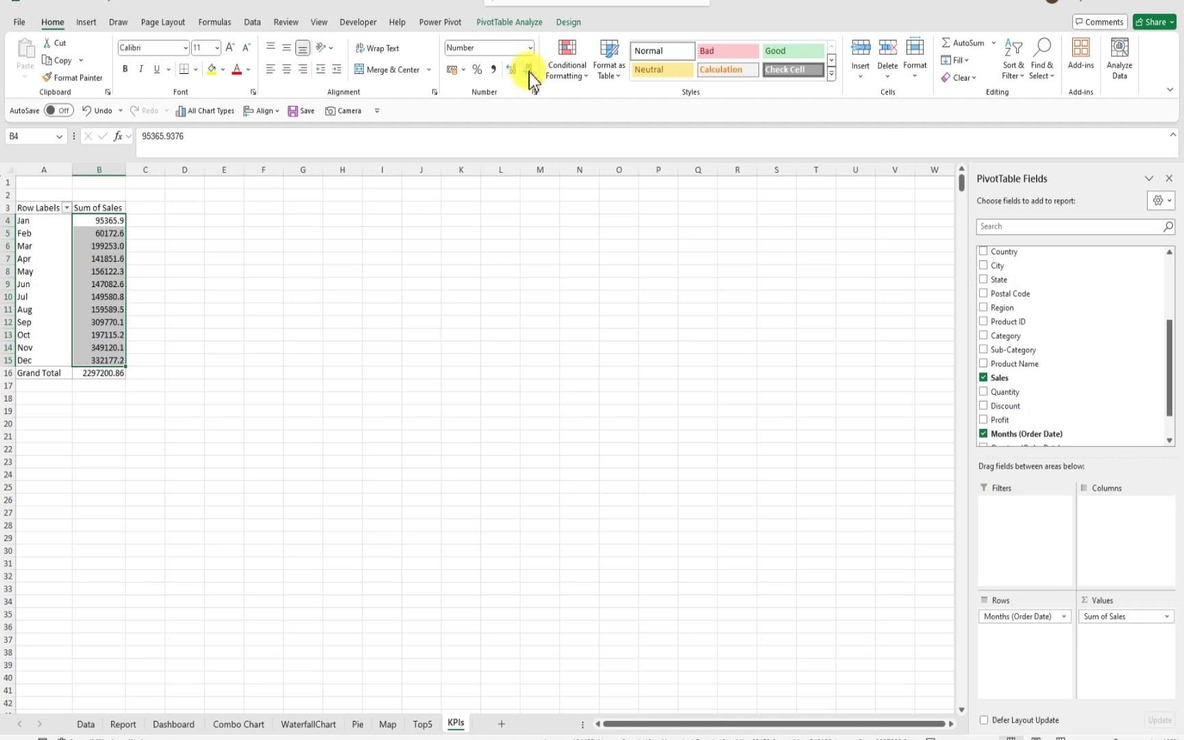
left_click(528, 72)
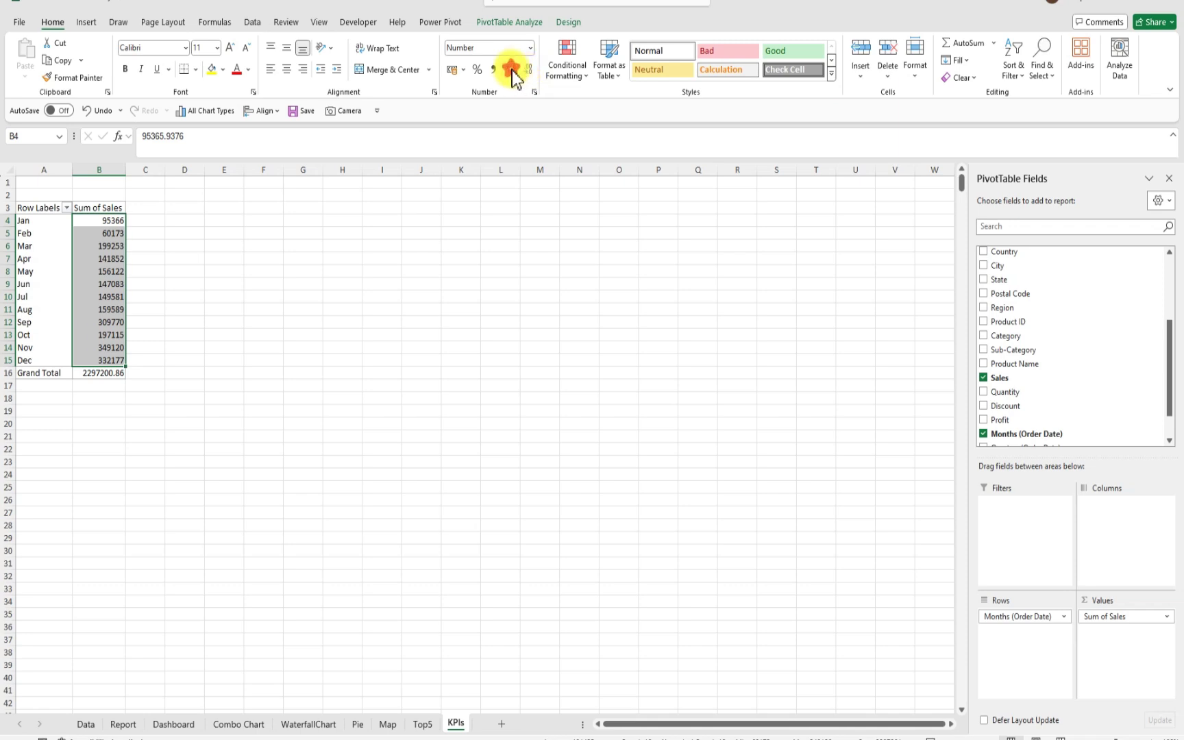
left_click(511, 71)
left_click(512, 71)
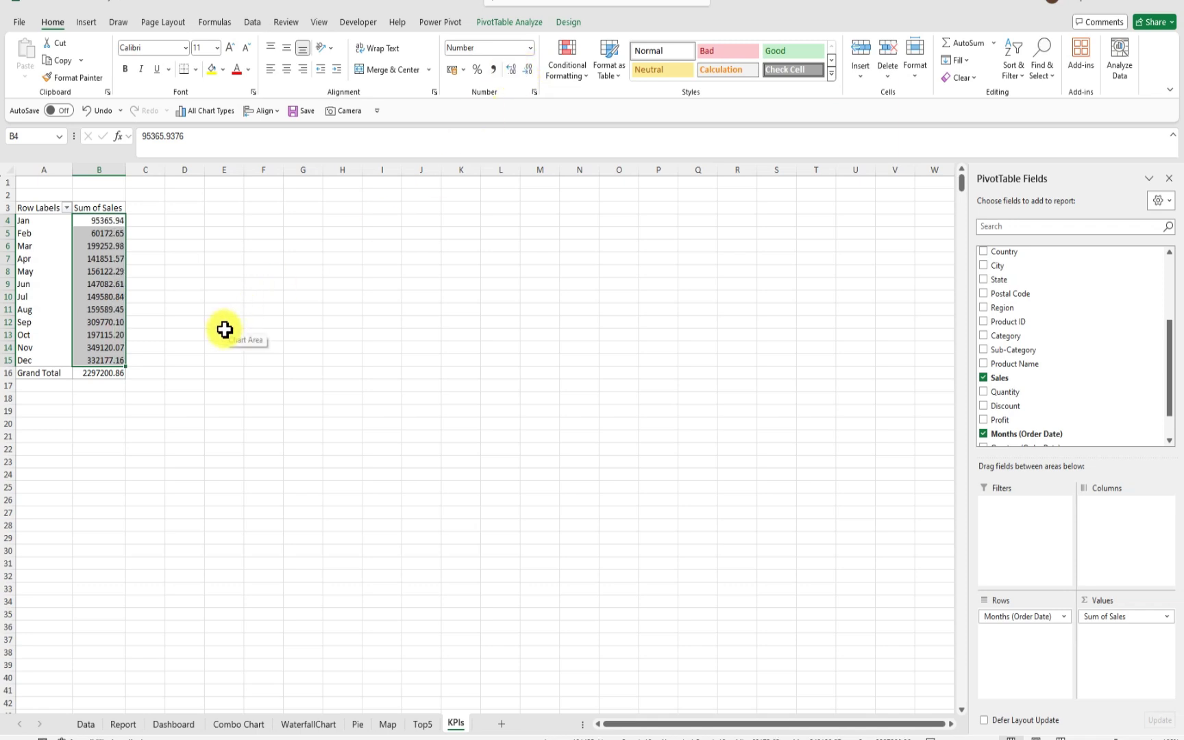
Insert a Line chart of the monthly sales PivotTable and move it up beside the table
left_click(96, 283)
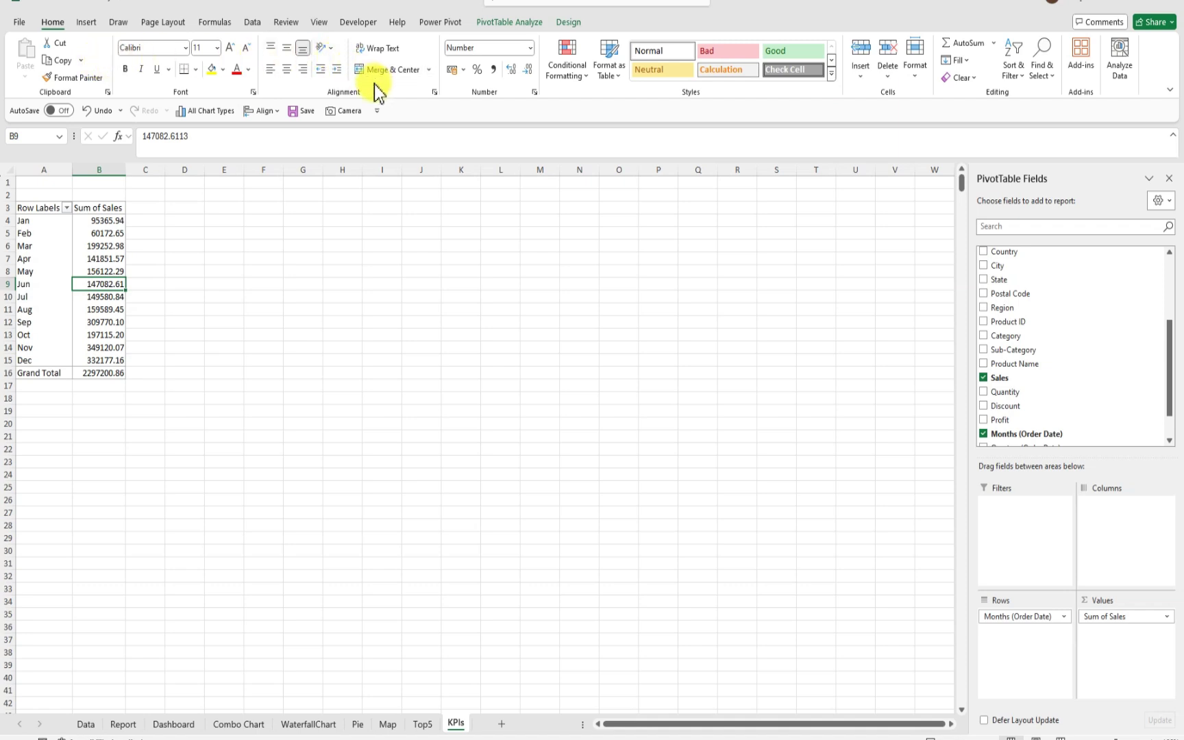
left_click(87, 24)
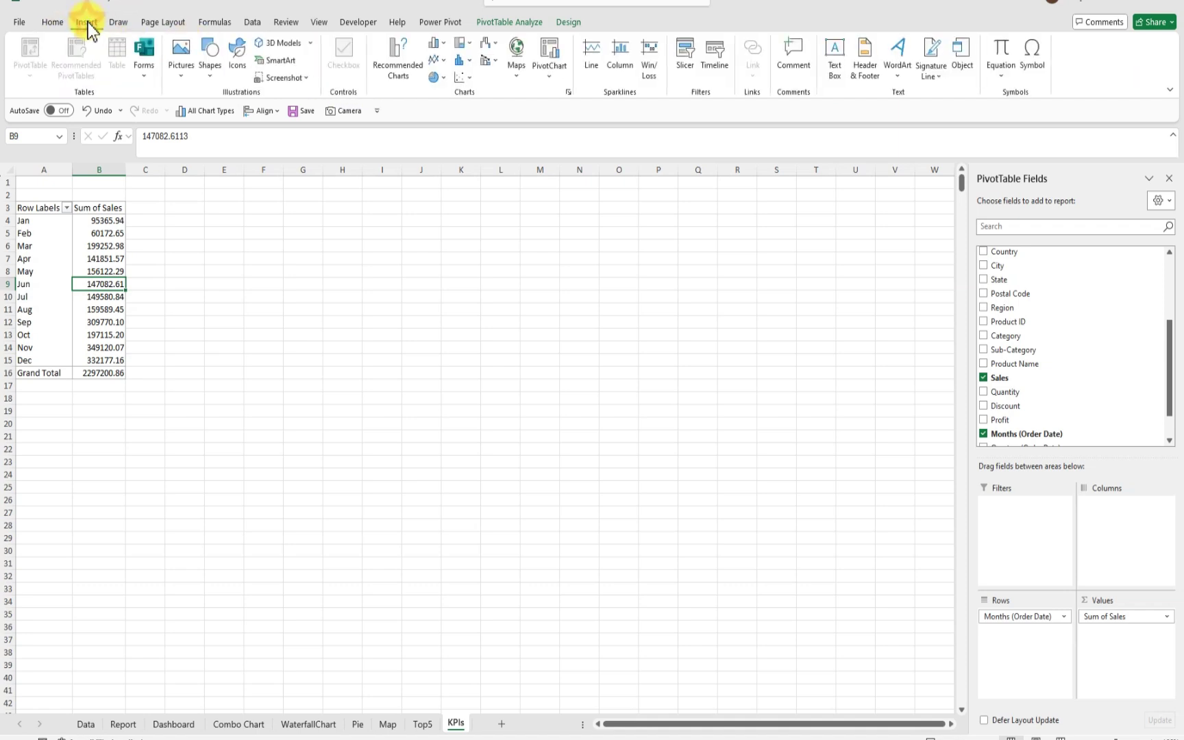
left_click(385, 62)
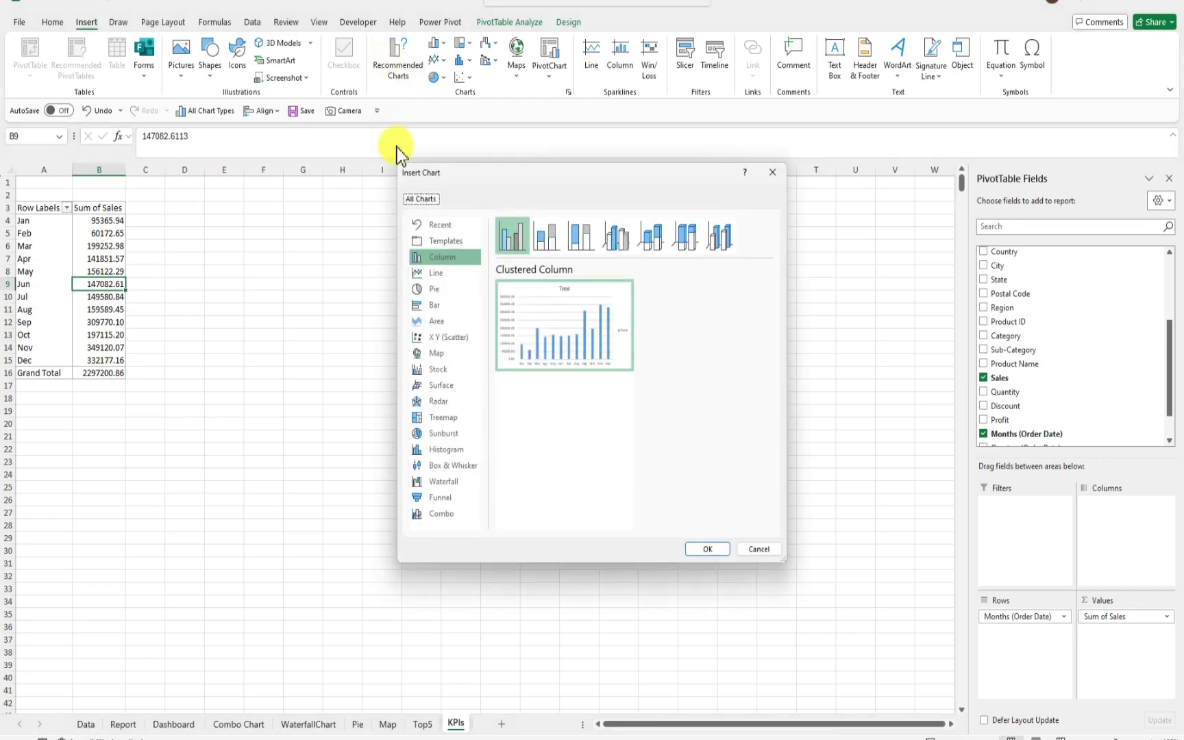
left_click(442, 274)
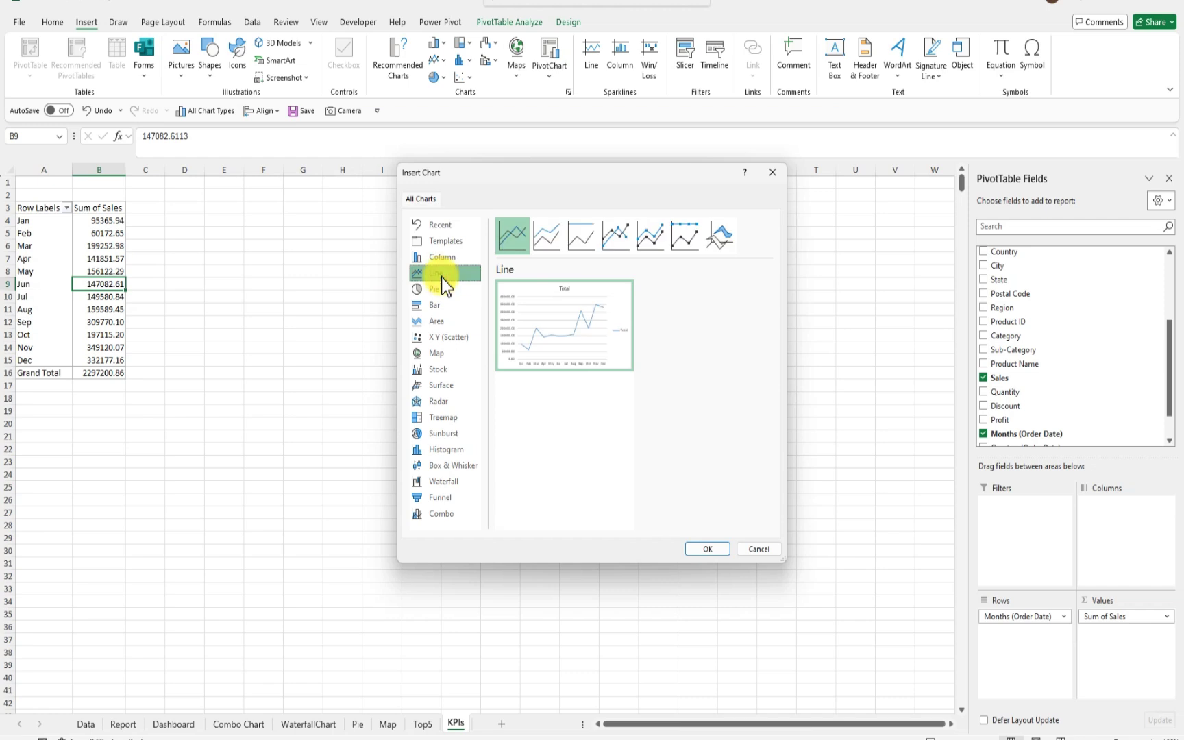
left_click(708, 553)
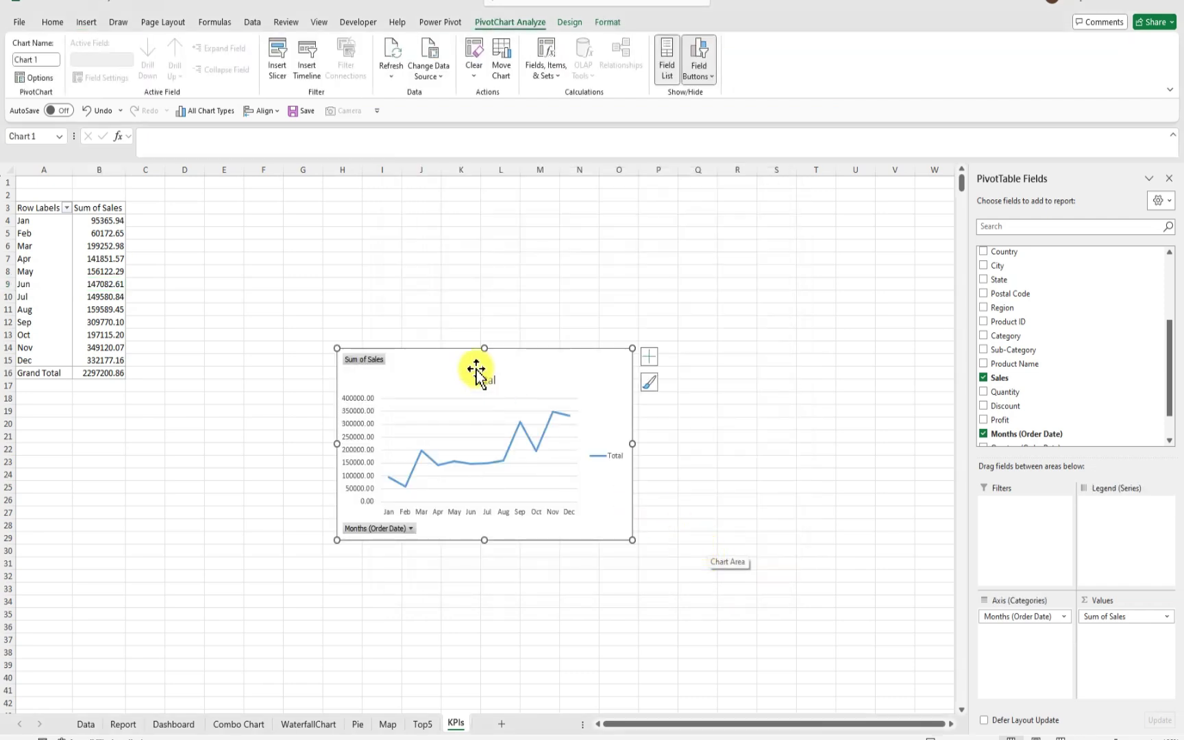
left_click_drag(427, 351, 332, 217)
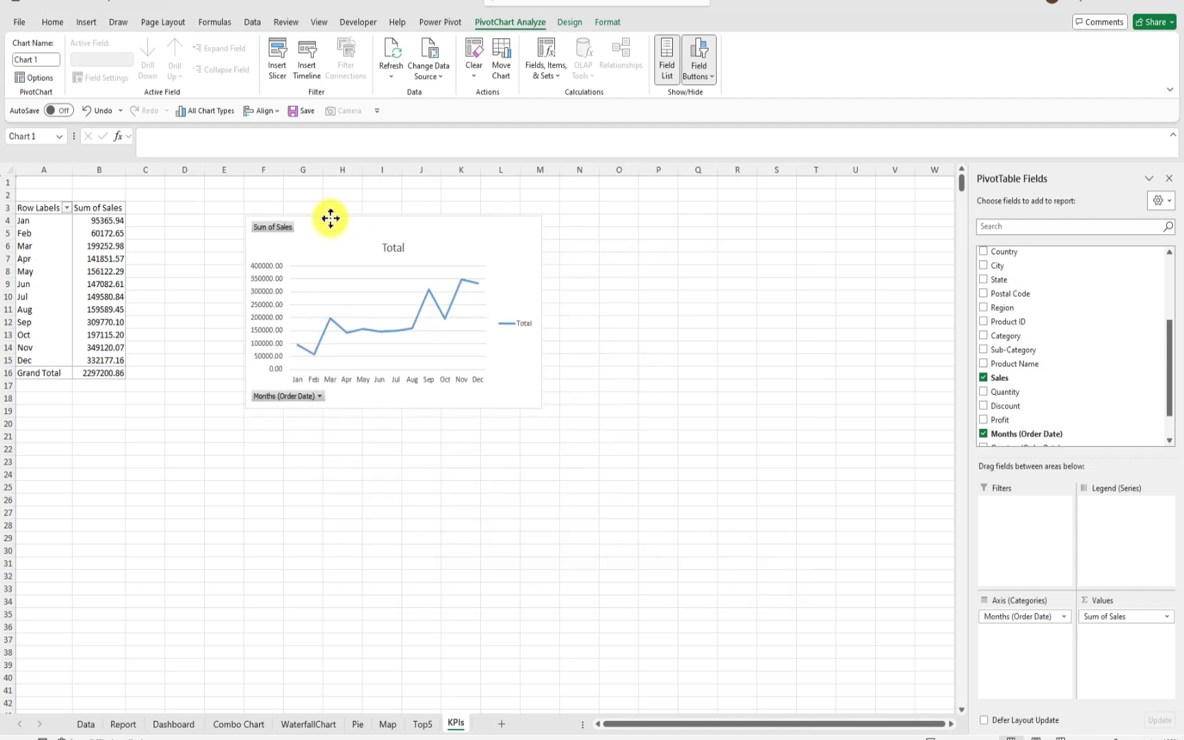
Hide all field buttons on the line chart and delete its vertical value axis, title and gridlines
right_click(274, 229)
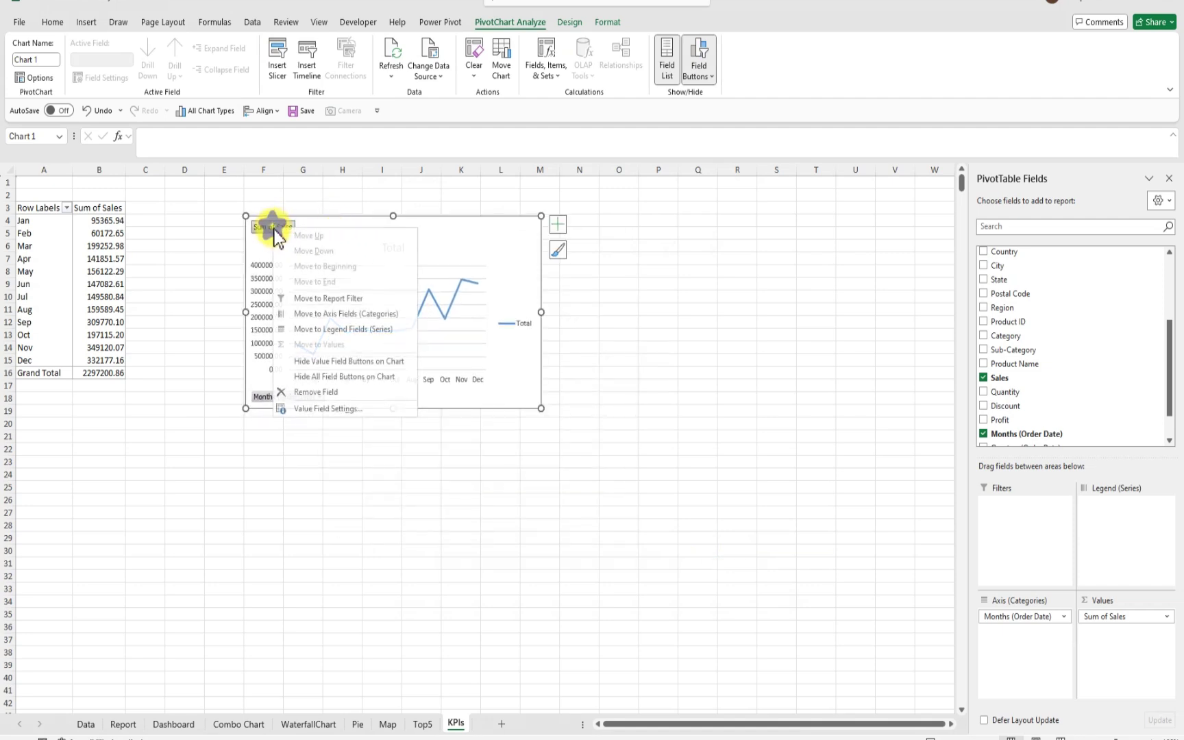
left_click(338, 376)
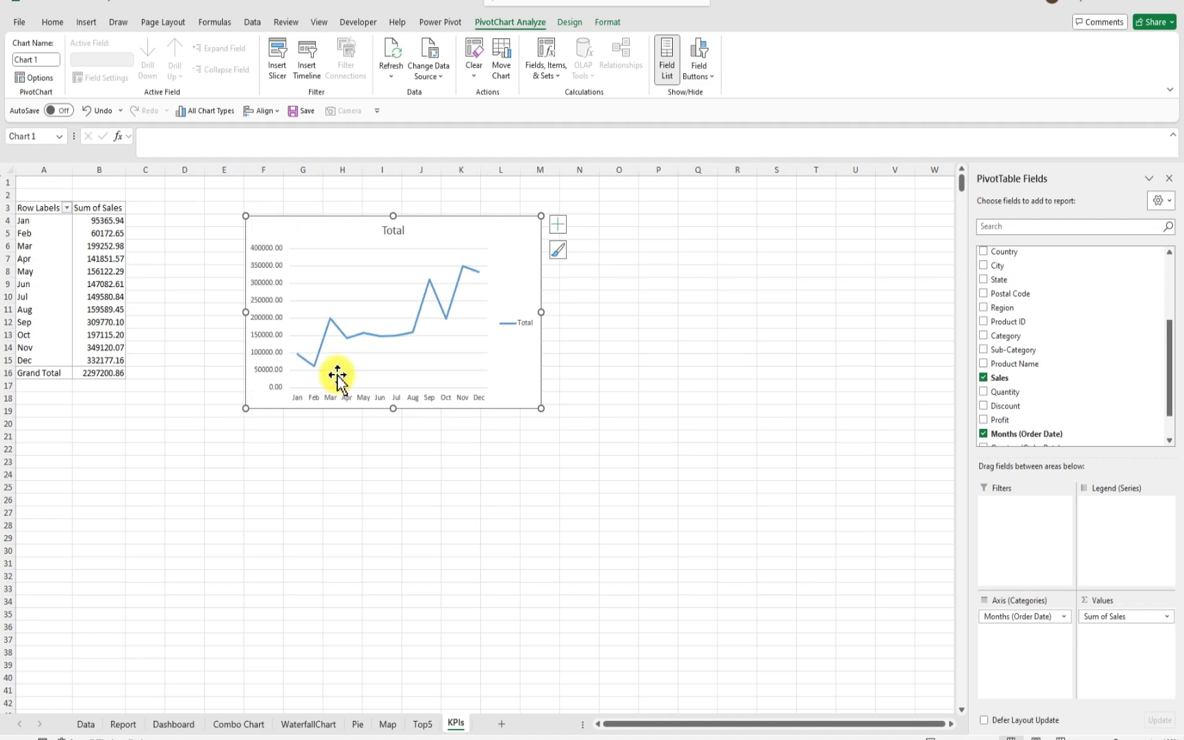
left_click(278, 315)
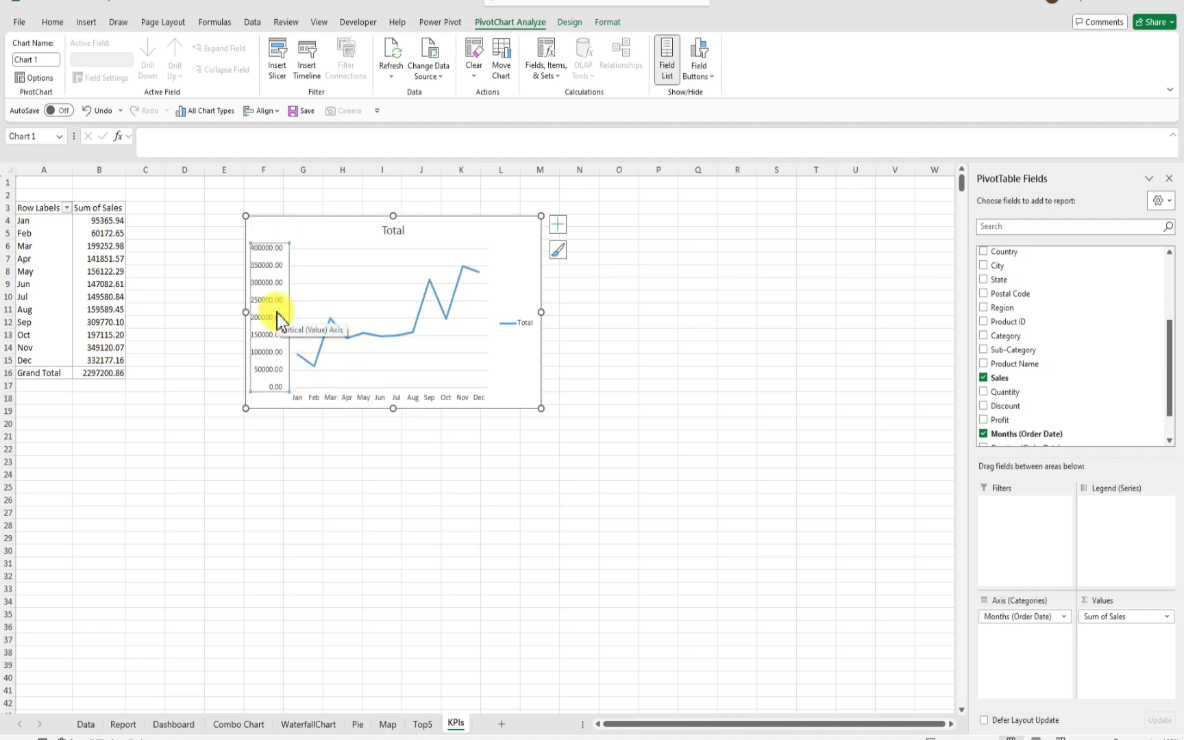
key("Delete")
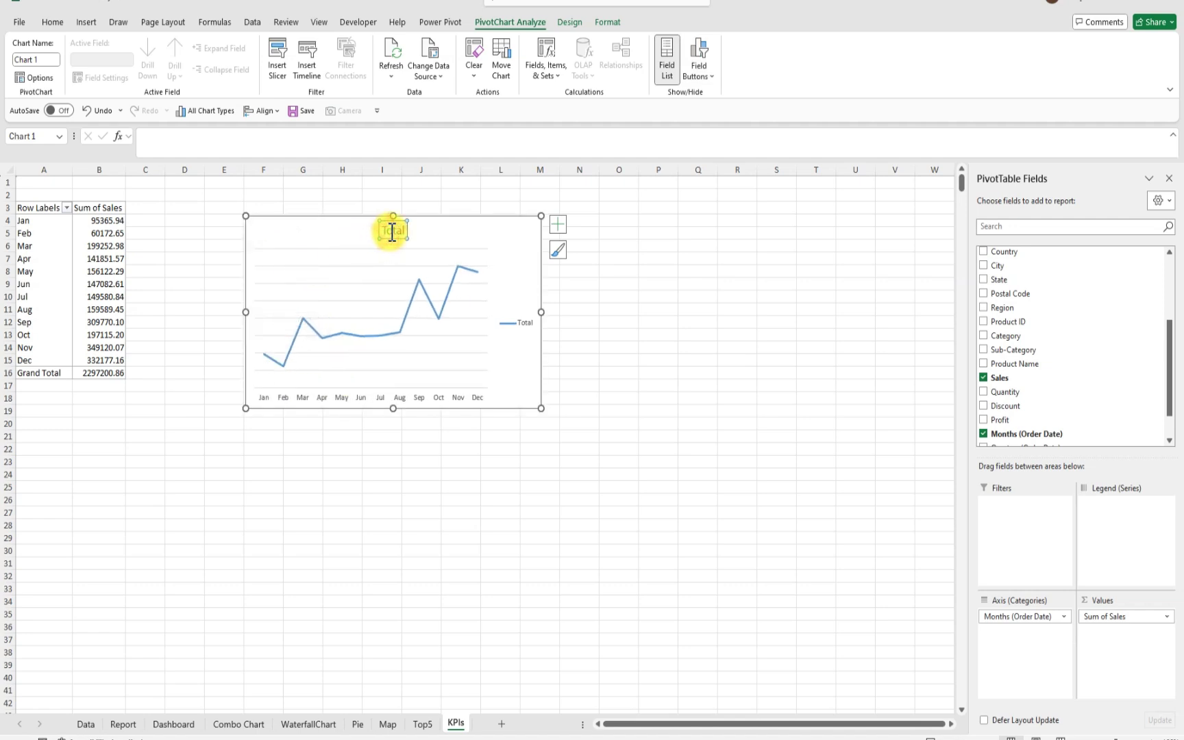
key("Delete")
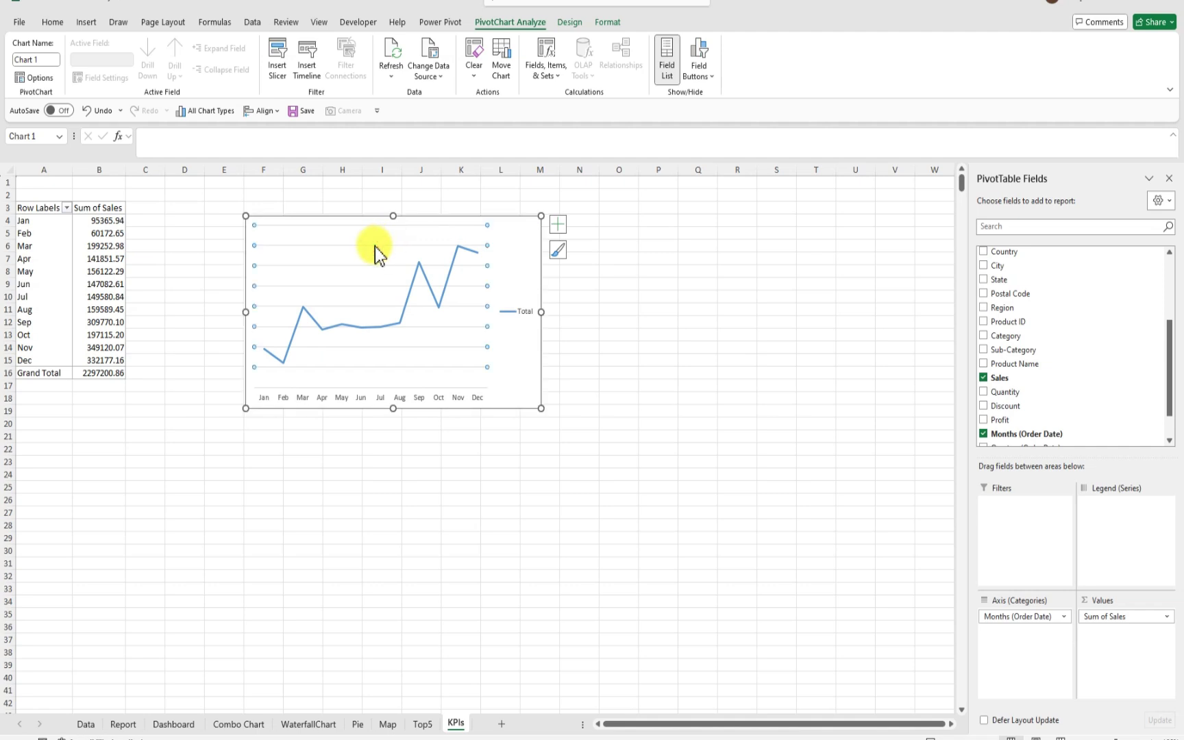
key("Delete")
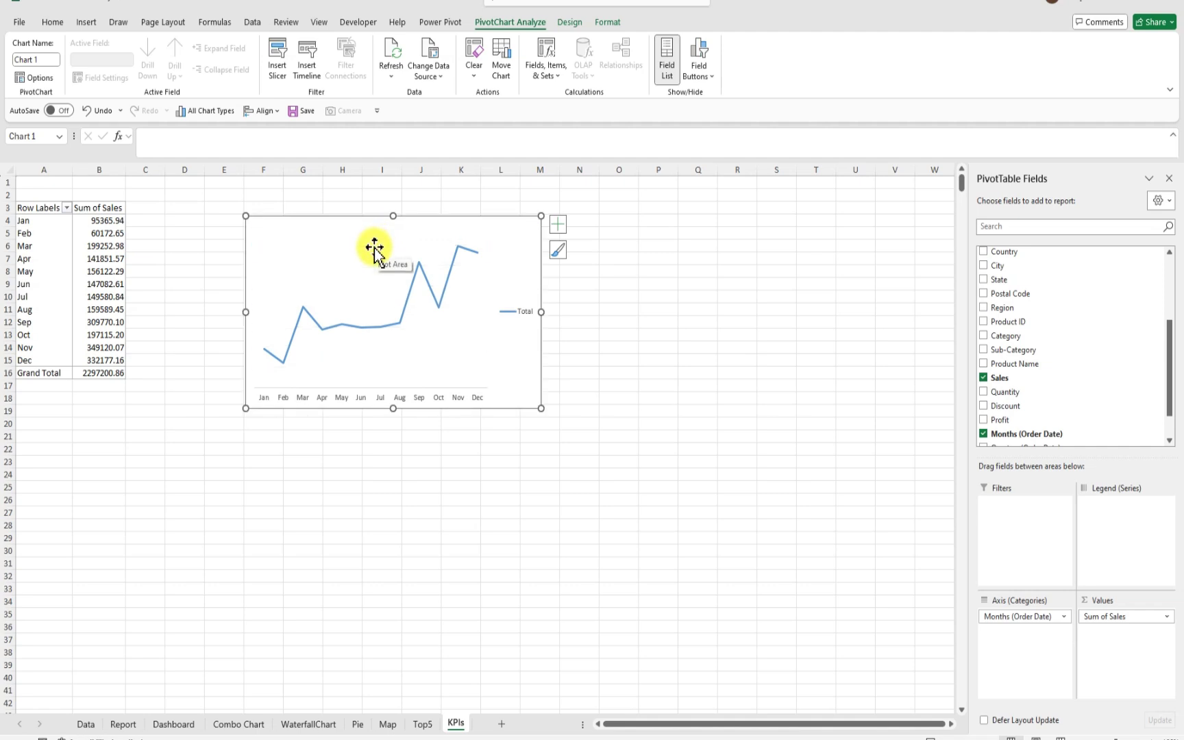
Delete the month axis and legend from the sales line chart, and shrink it into a small chart beneath the pivot table
left_click(419, 398)
key("Delete")
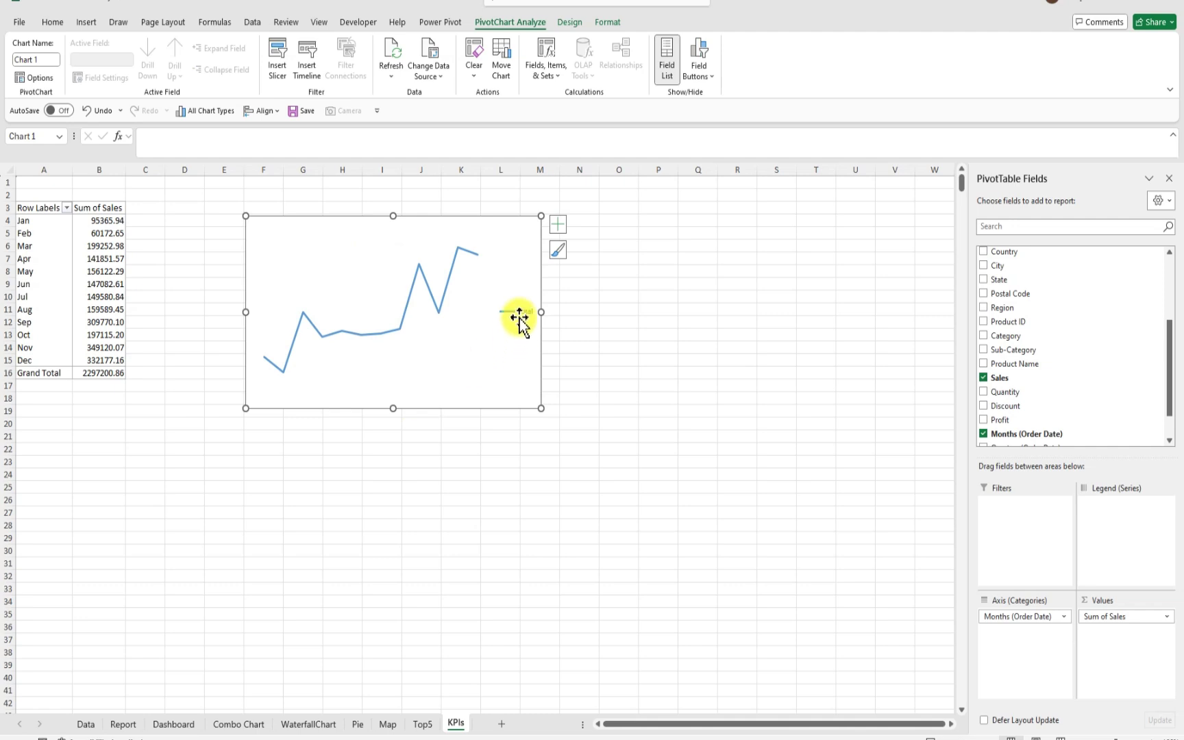
left_click(520, 312)
key("Delete")
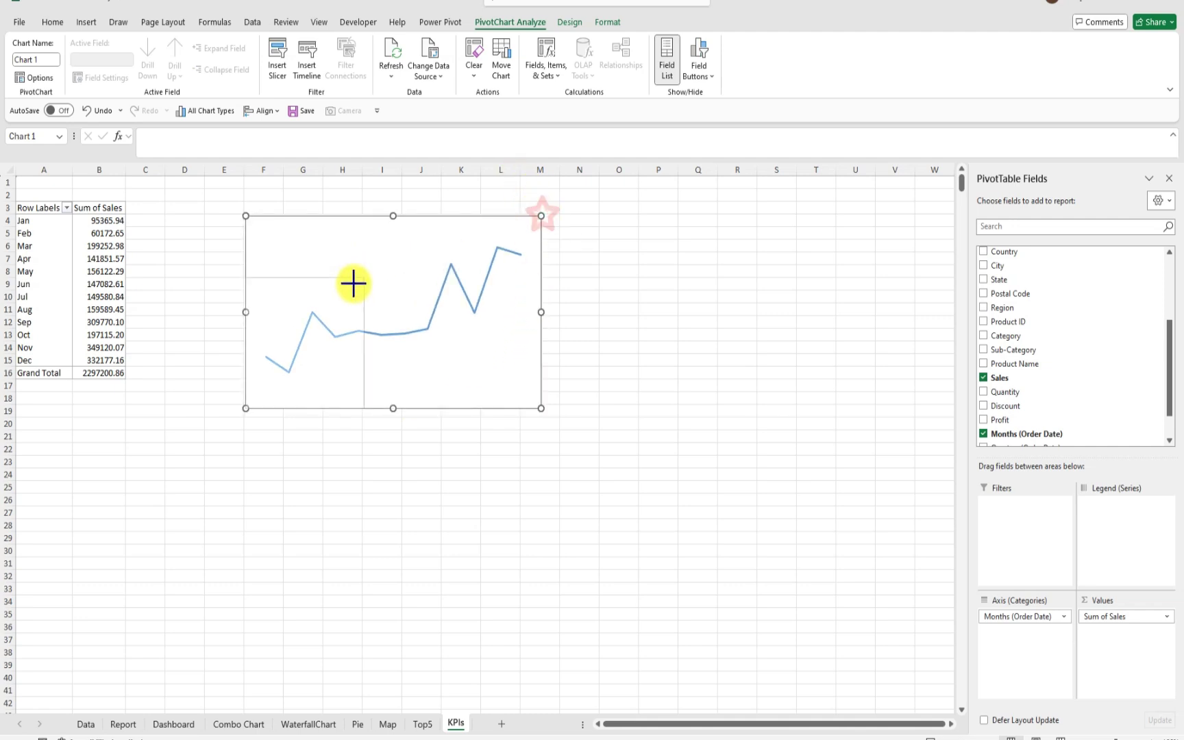
left_click_drag(363, 372, 134, 392)
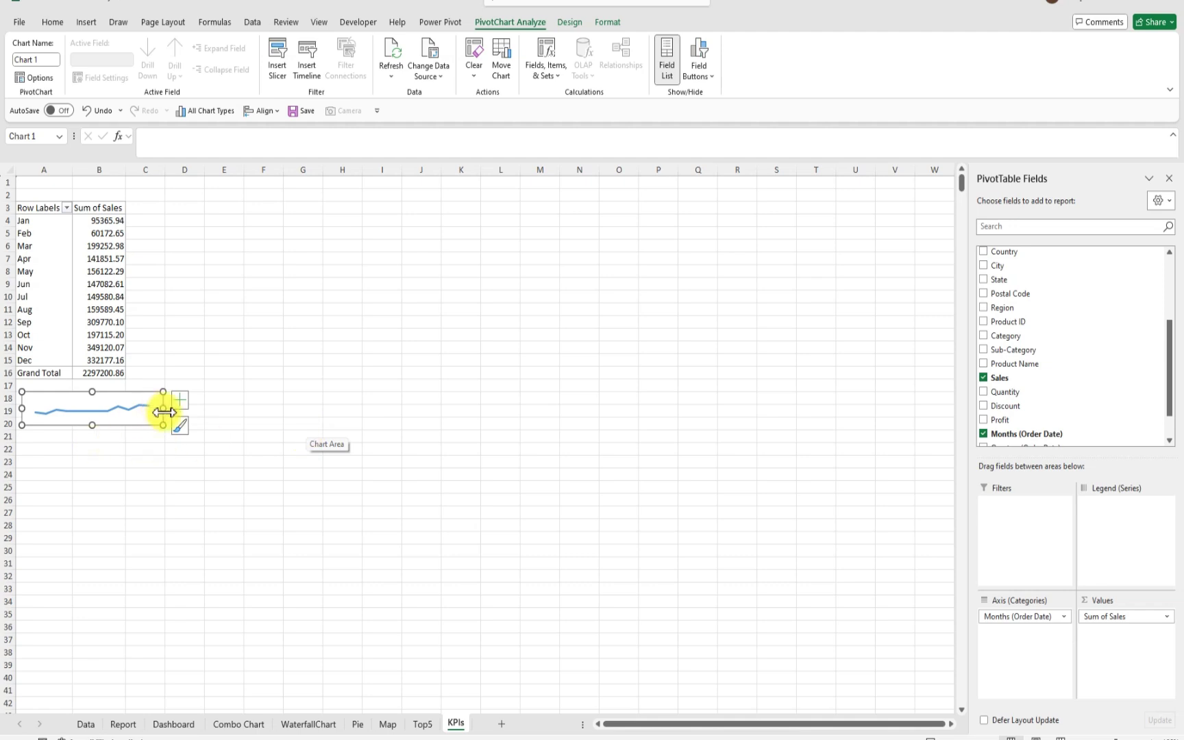
left_click_drag(163, 411, 92, 416)
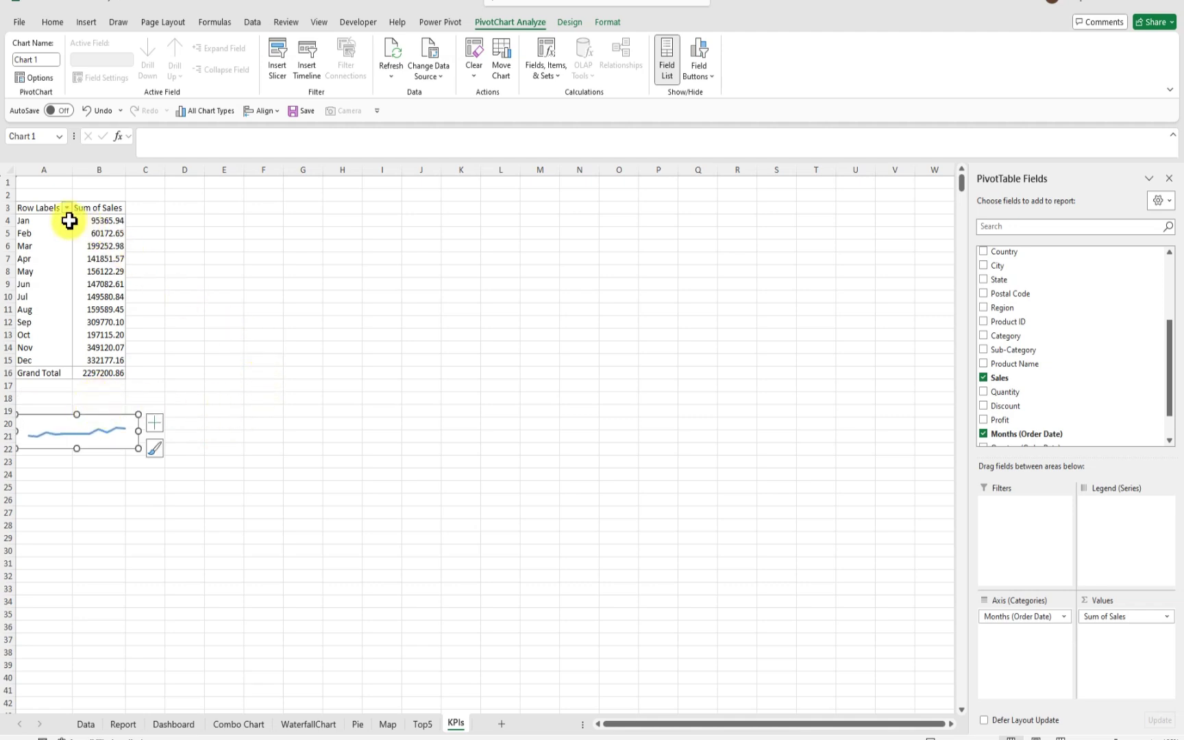
Copy the sales pivot table in A3:B16 to cell D3 and widen column E to fit its values
left_click(108, 234)
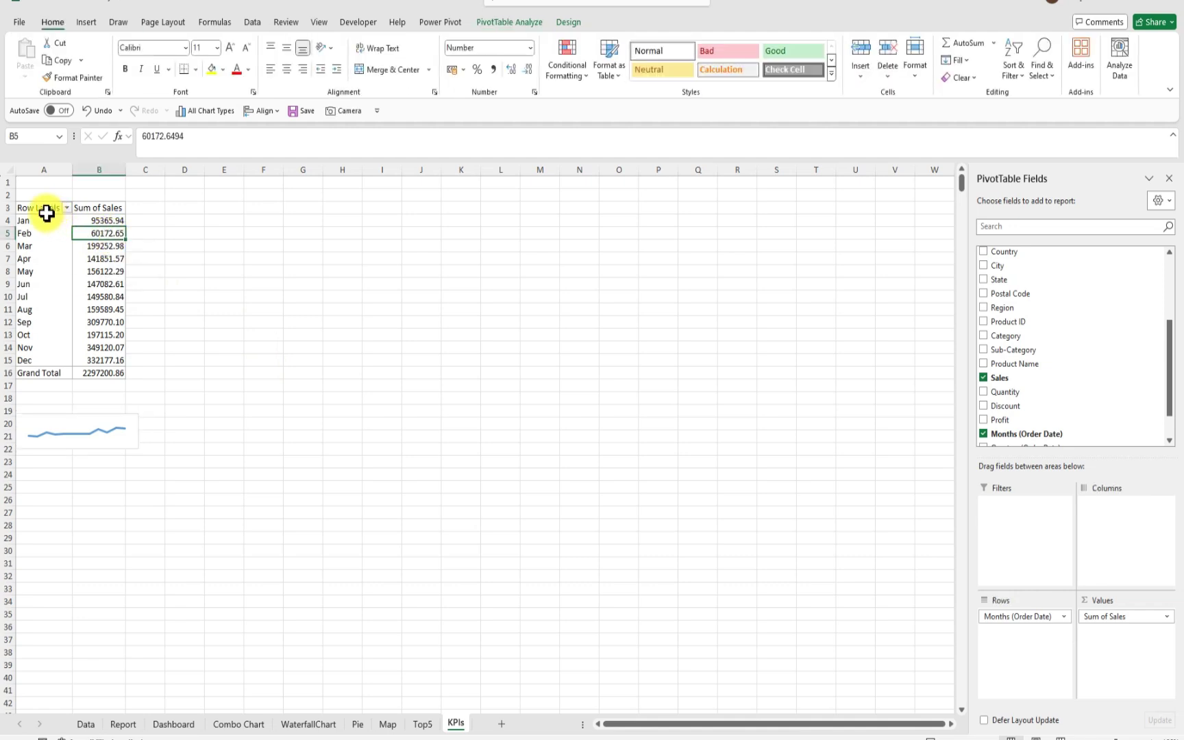
left_click_drag(24, 209, 125, 385)
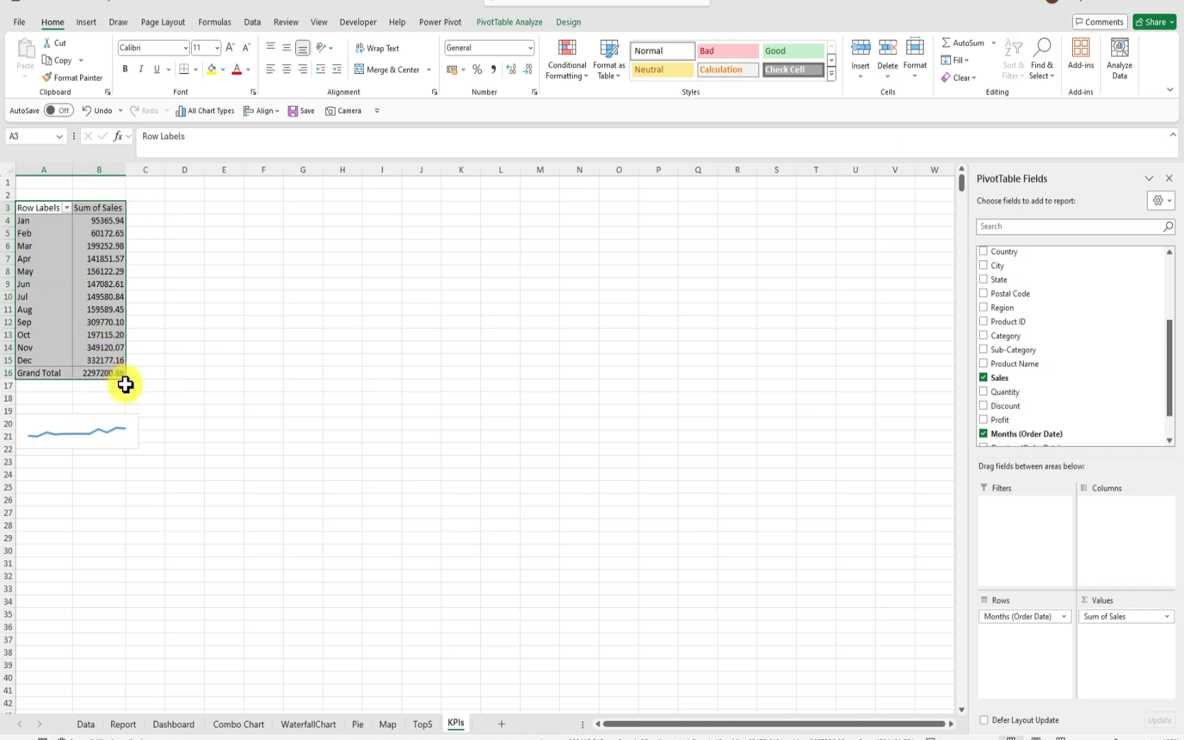
key("ctrl+c")
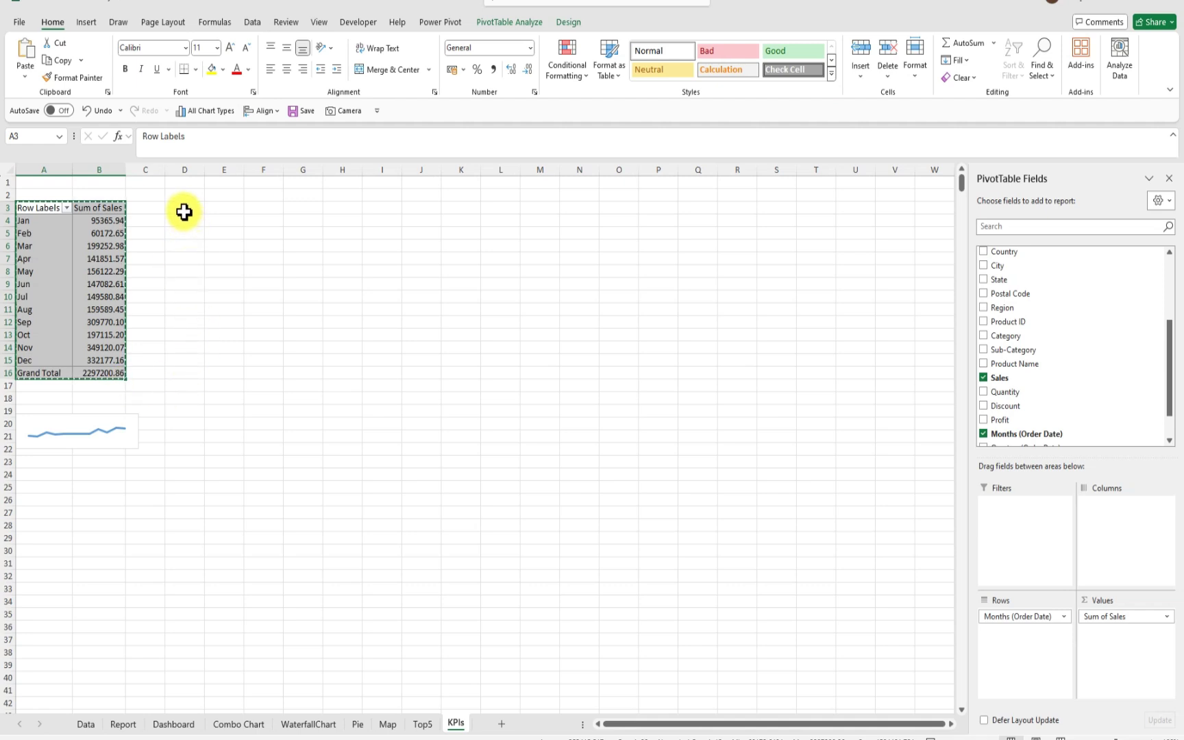
left_click(184, 212)
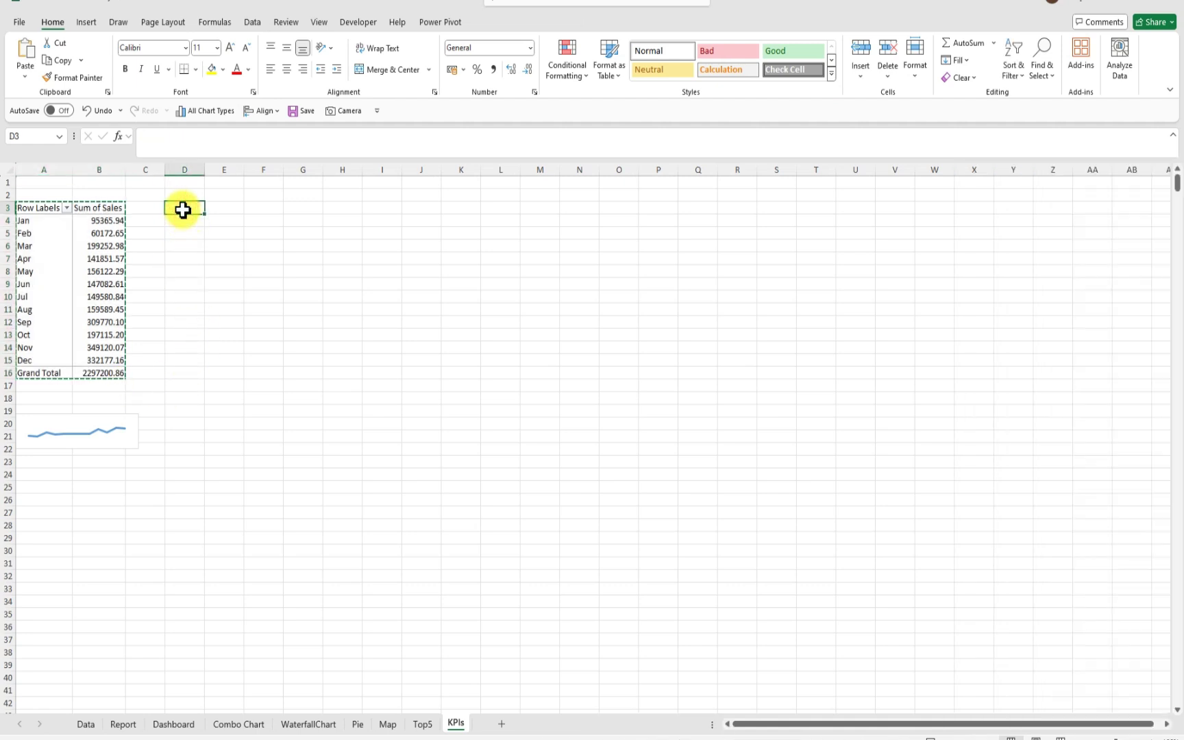
key("ctrl+v")
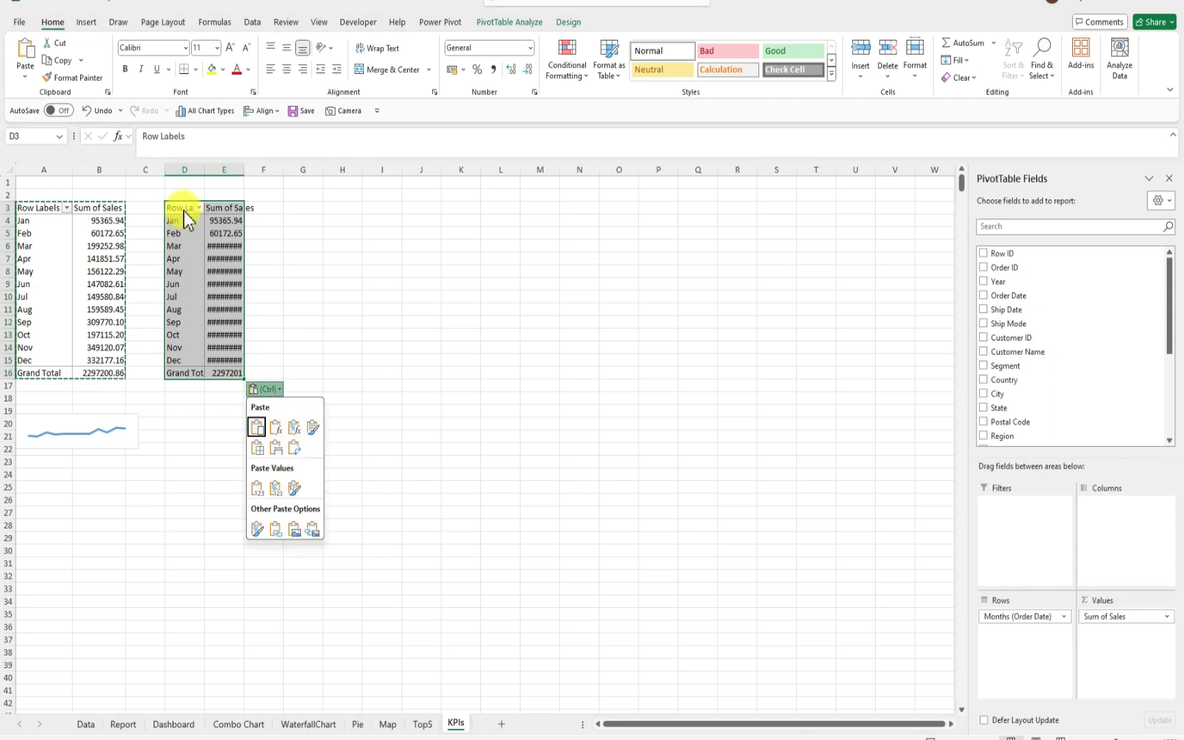
left_click(245, 168)
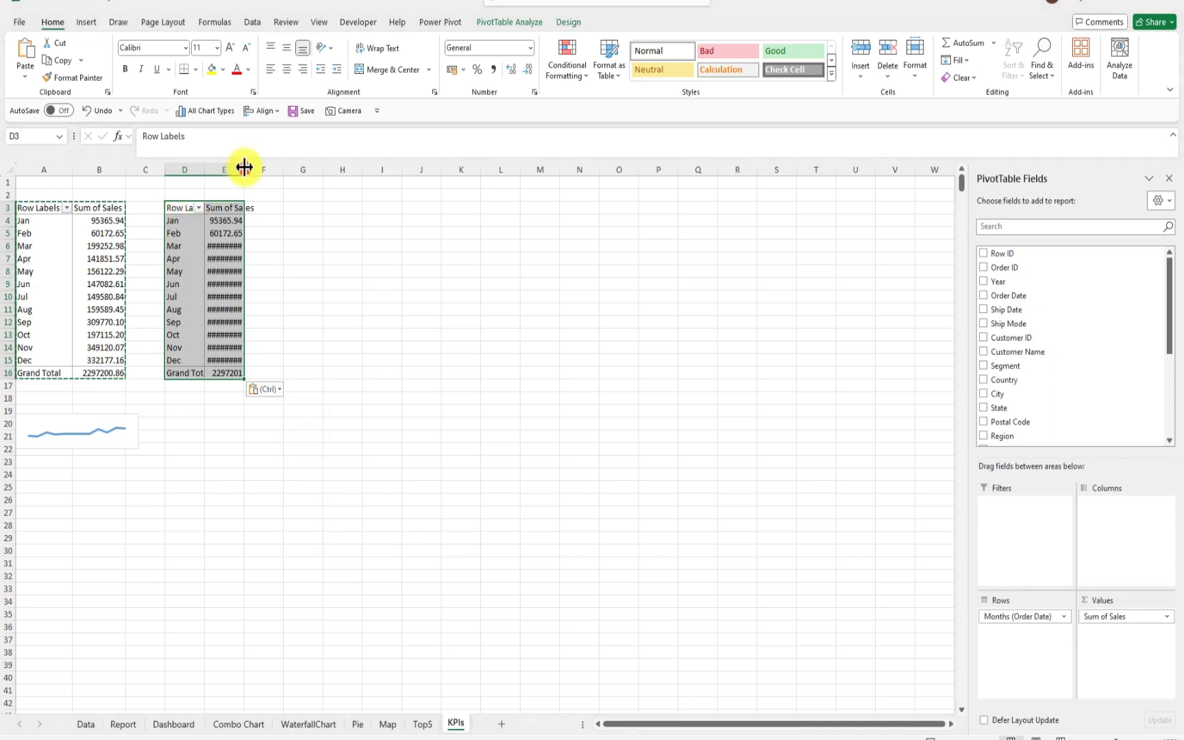
left_click_drag(245, 167, 262, 169)
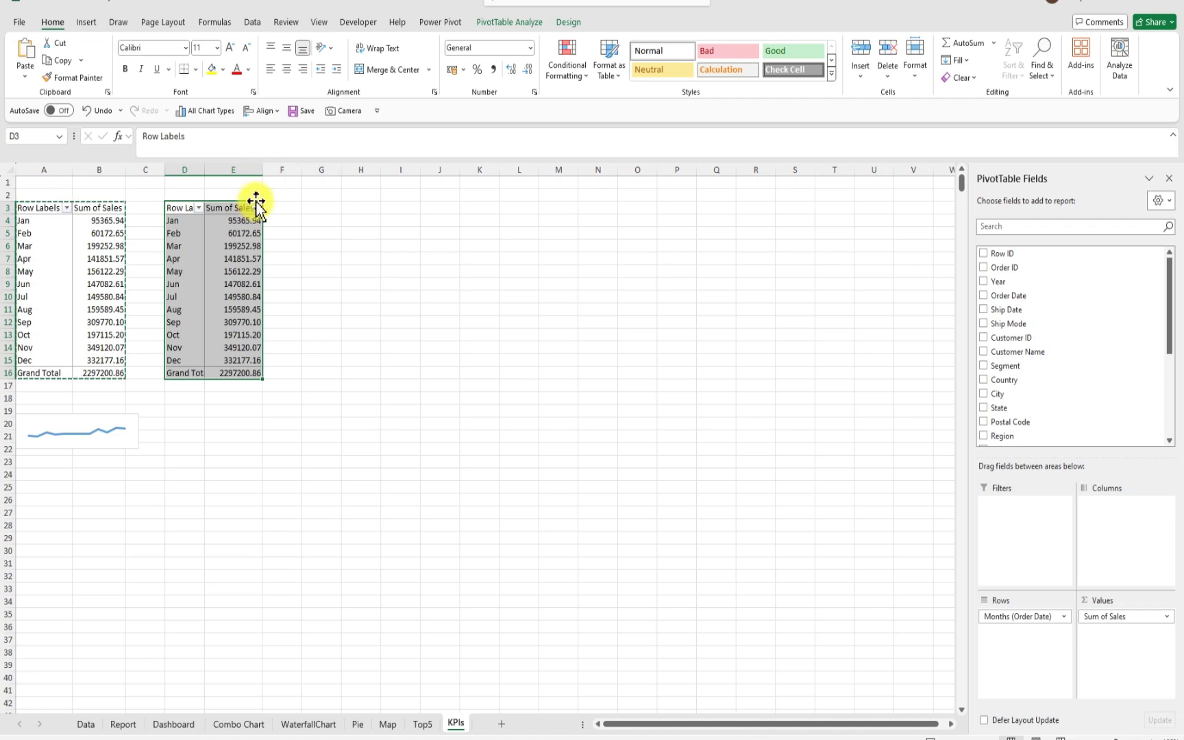
key("Escape")
Replace Sum of Sales with Sum of Quantity as the values of the second pivot table
left_click(242, 219)
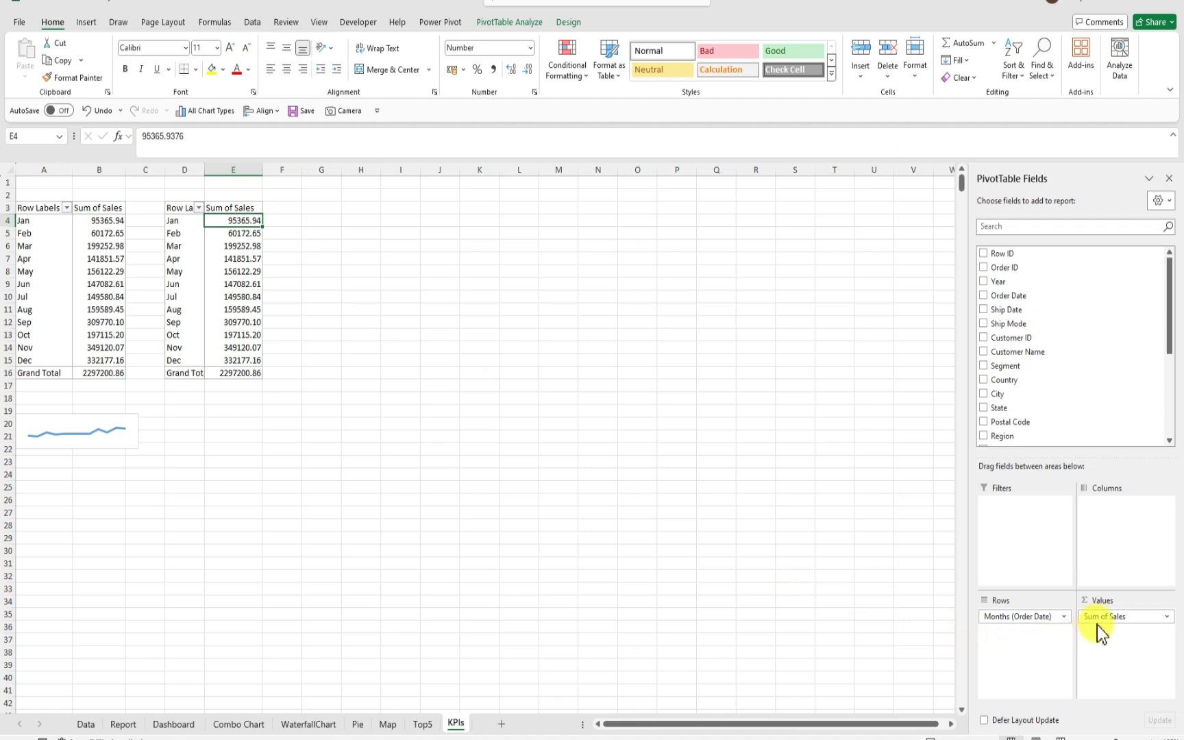
left_click_drag(1101, 620, 704, 485)
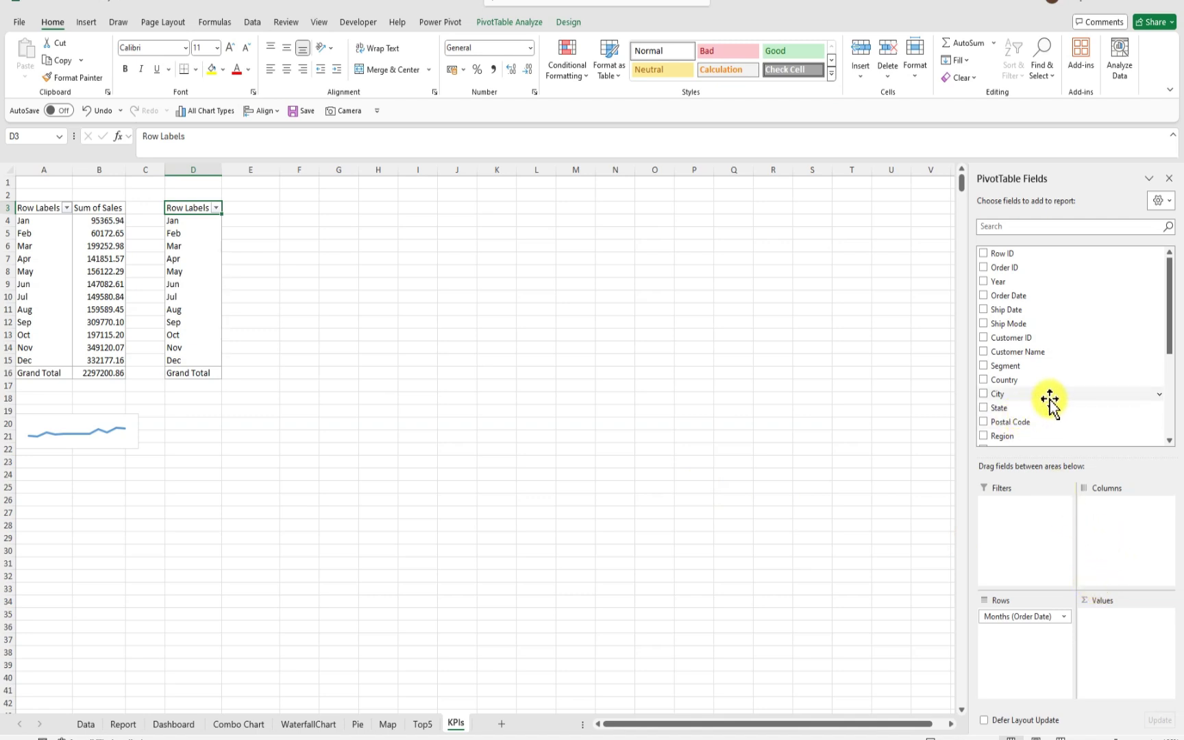
scroll(1049, 400, "down", 3)
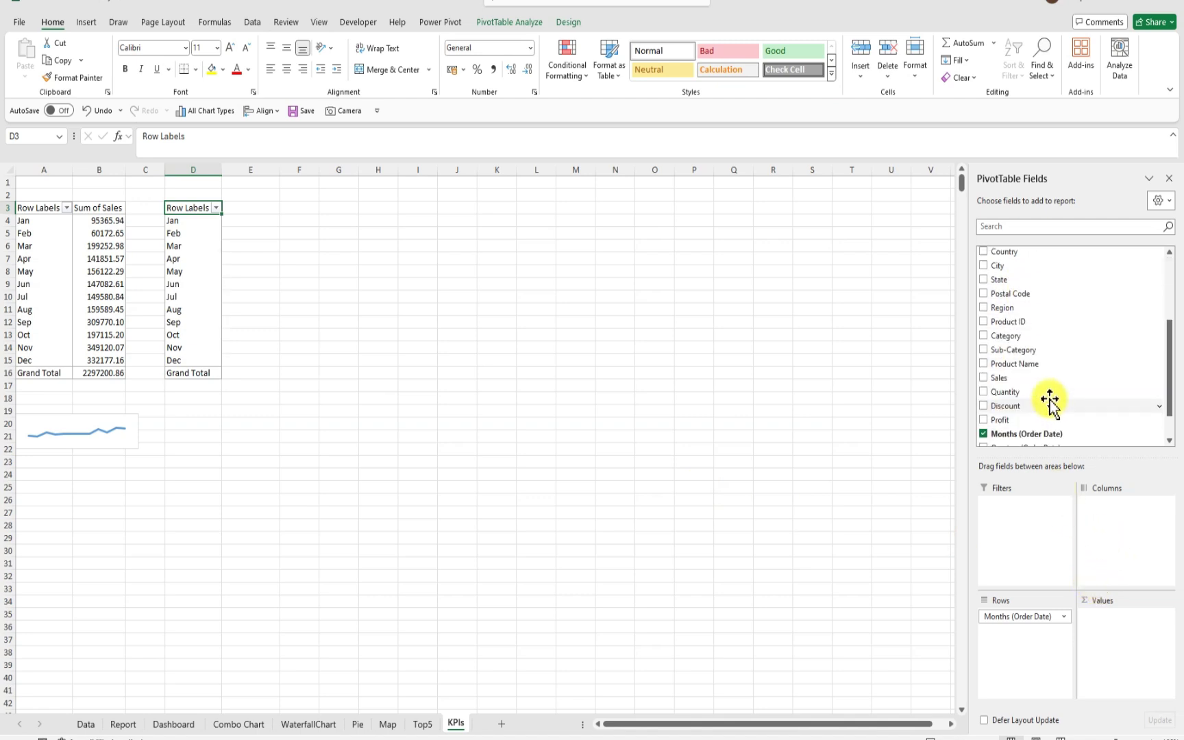
left_click_drag(1005, 391, 1114, 620)
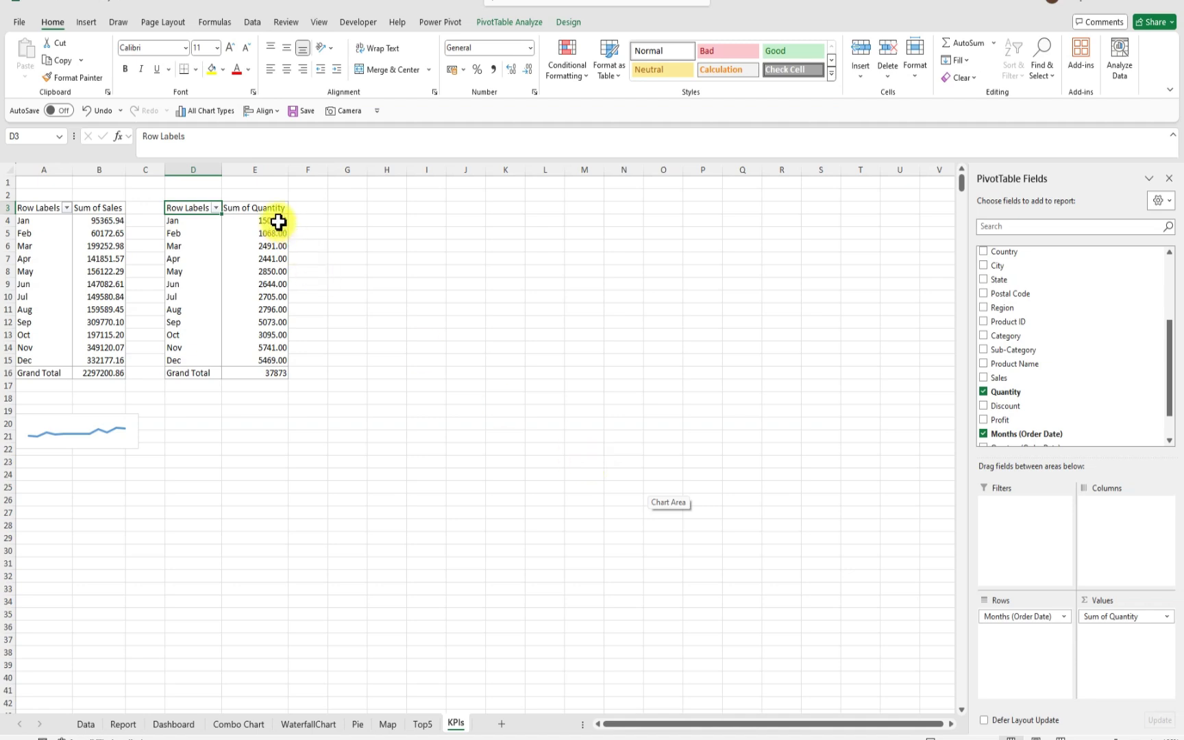
Format the monthly quantities in E4:E15 to show no decimal places
left_click_drag(277, 222, 268, 356)
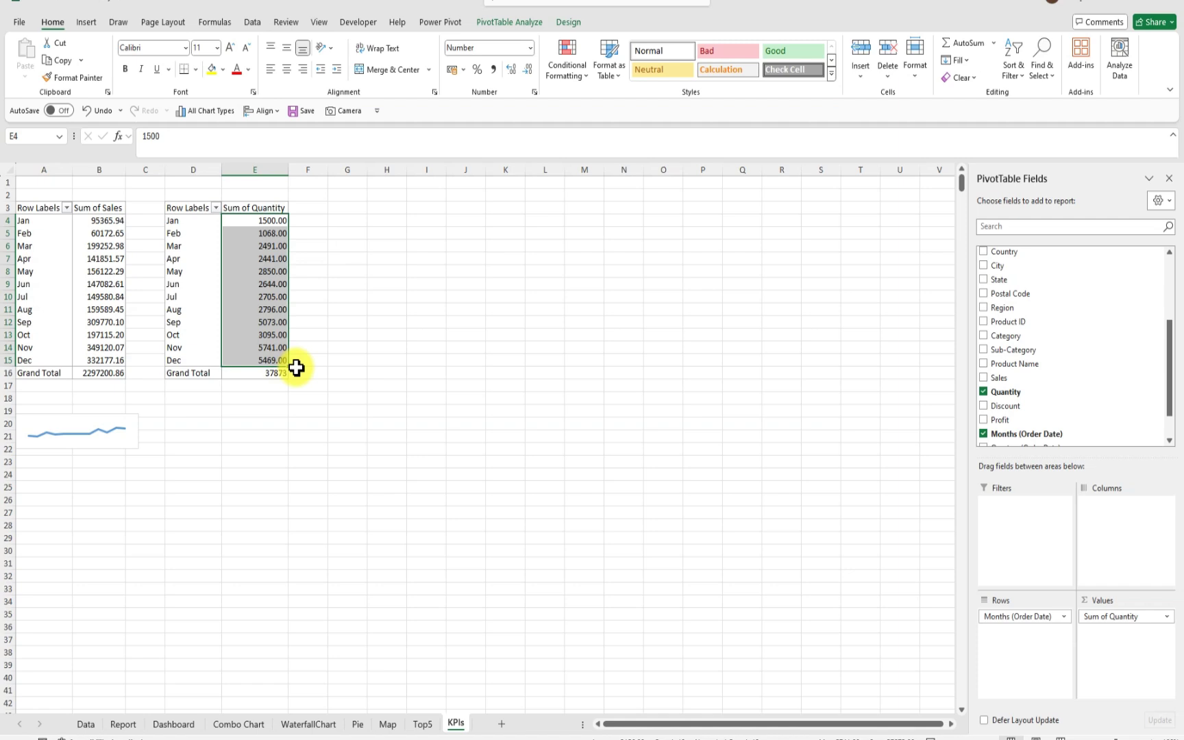
left_click(528, 69)
left_click(528, 72)
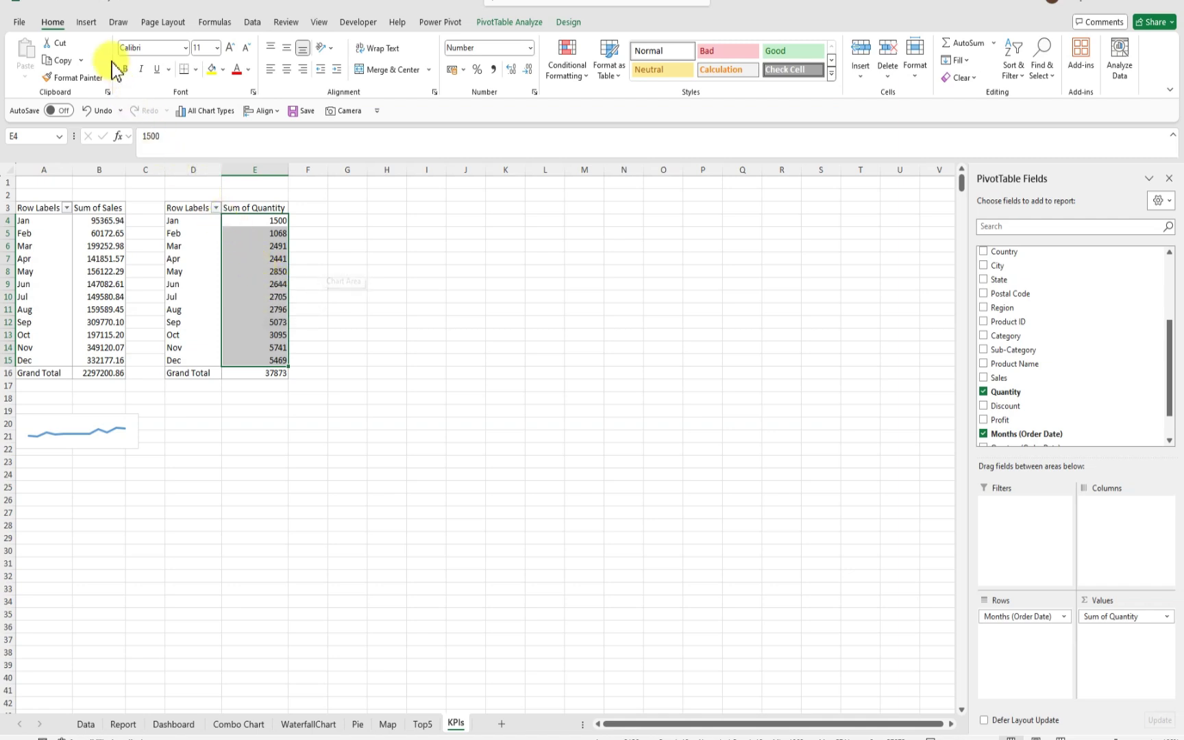
Insert a Line chart from the quantity pivot table and place it in the empty area beside the tables
left_click(89, 24)
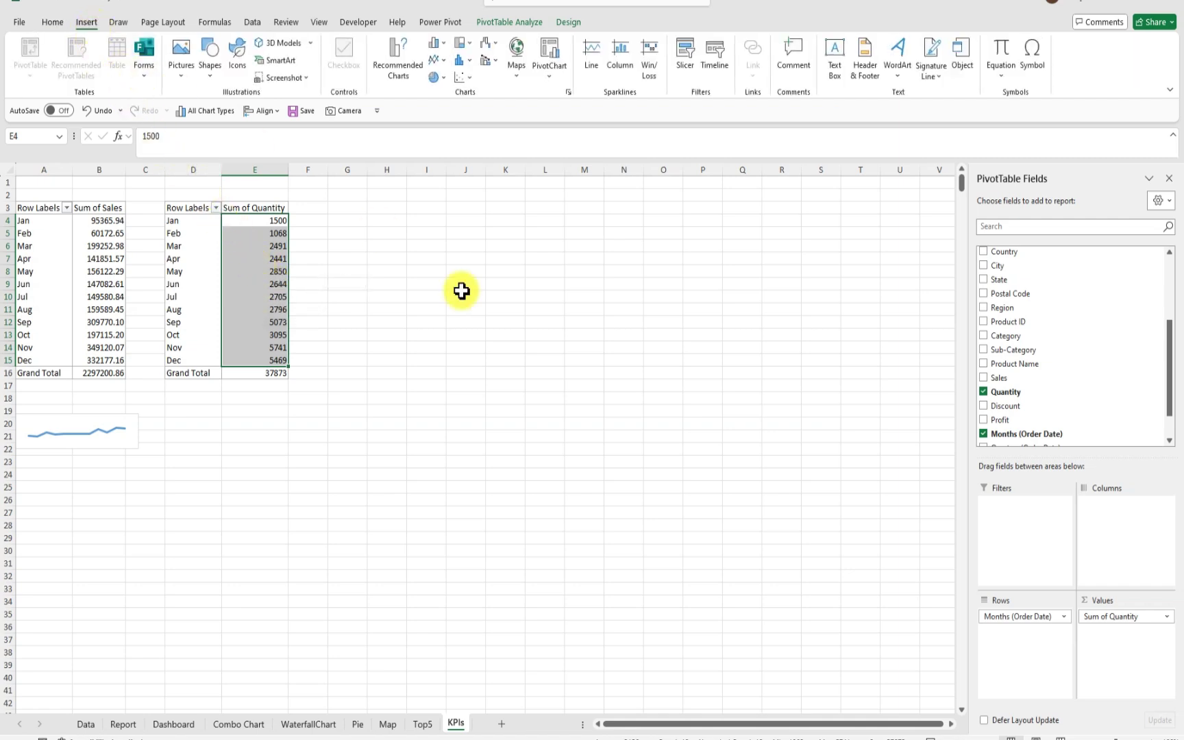
left_click(394, 48)
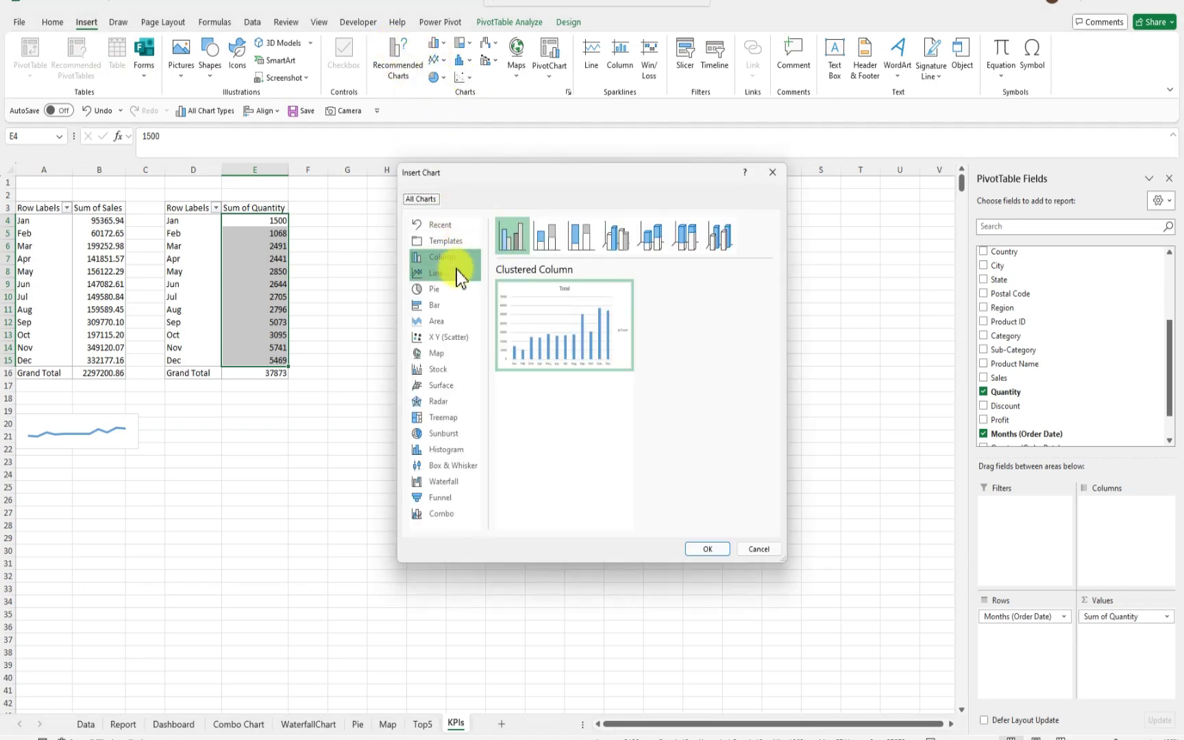
left_click(447, 274)
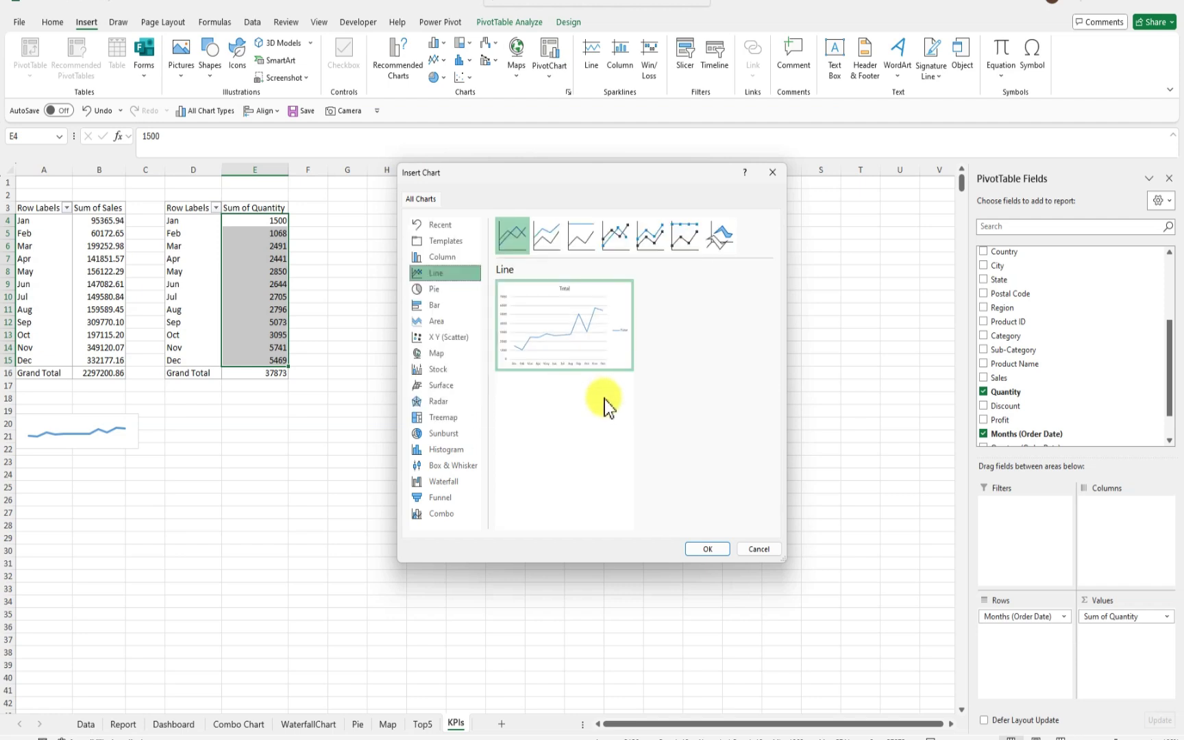
mouse_move(588, 364)
left_click(706, 549)
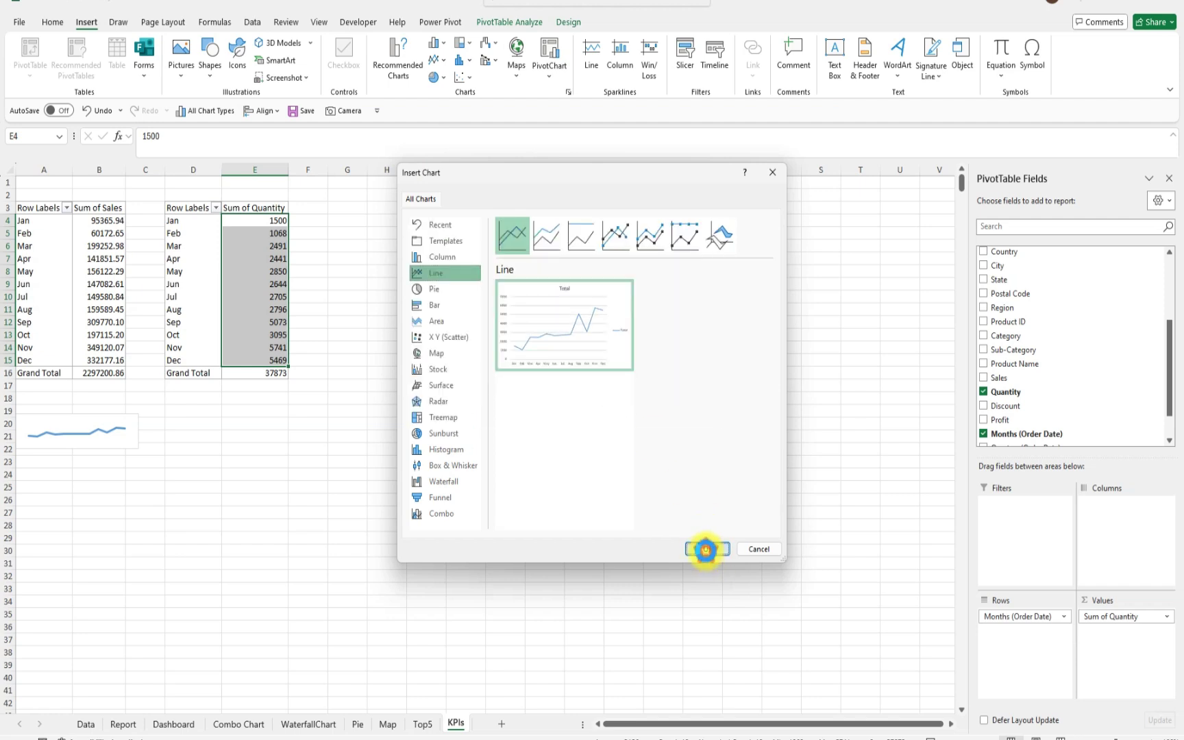
left_click_drag(485, 343, 517, 235)
Hide all field buttons on the quantity chart and delete its title and gridlines
right_click(419, 257)
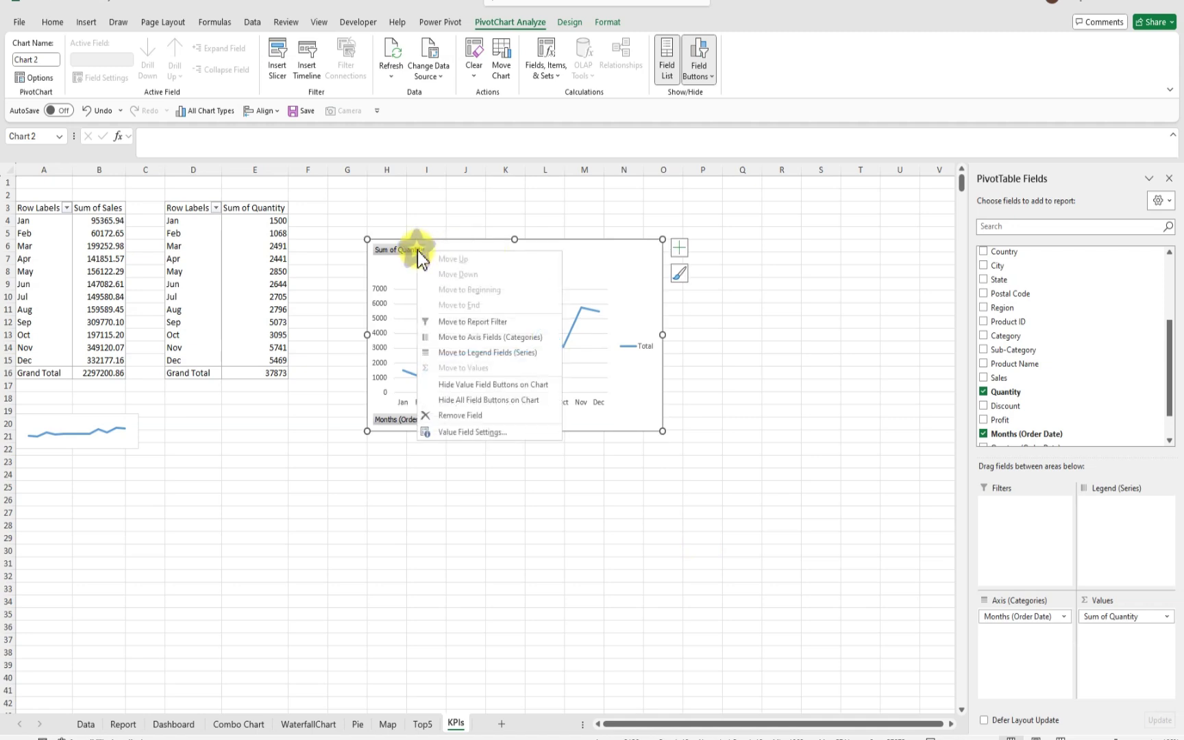
left_click(489, 403)
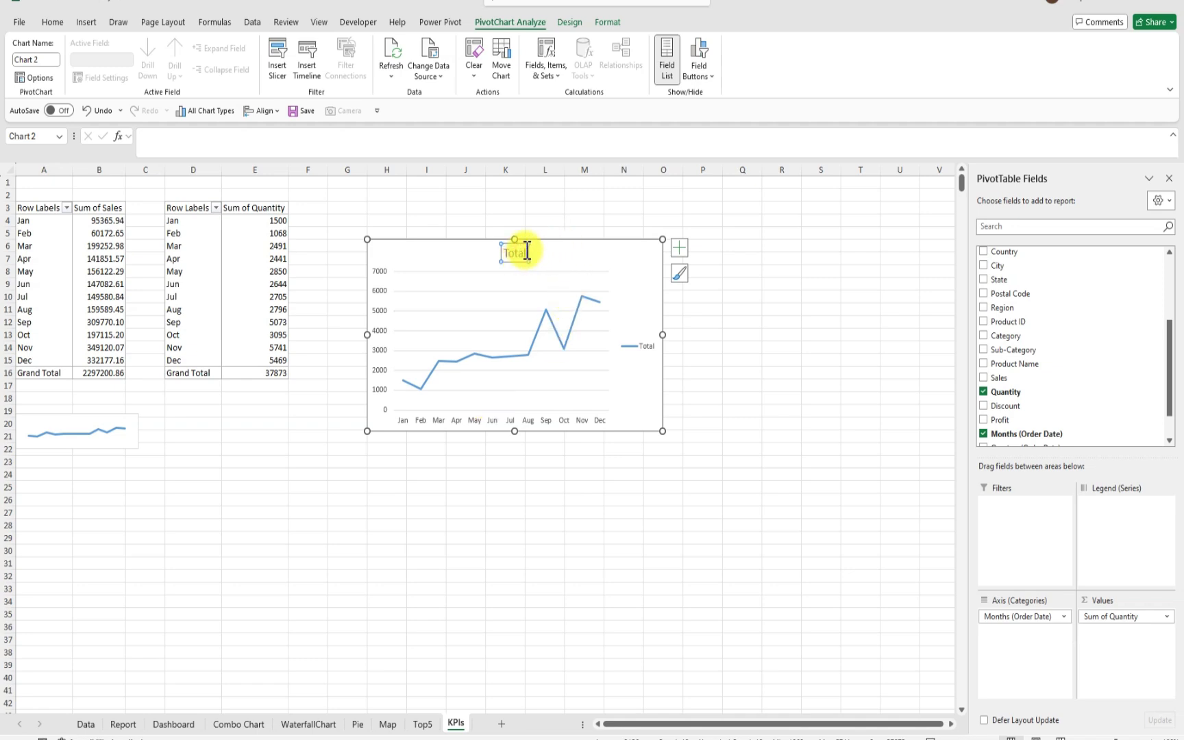
key("Delete")
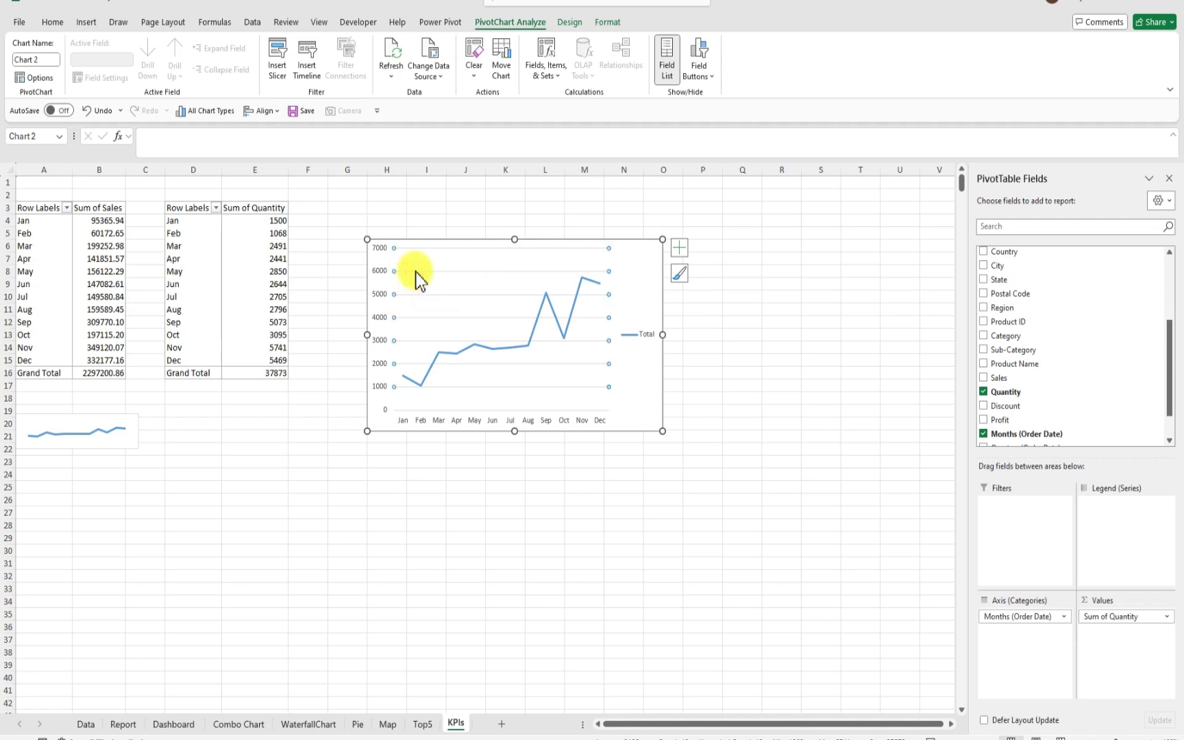
key("Delete")
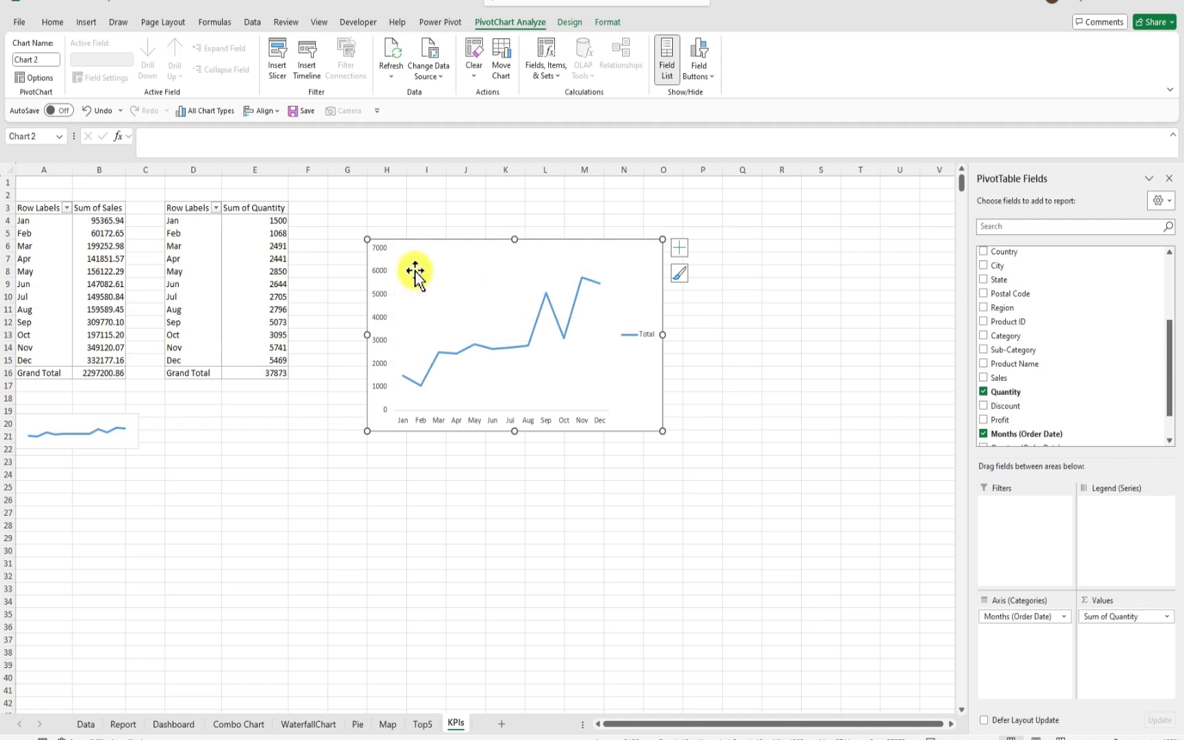
Delete the quantity chart's legend and both axes, and shrink it into a small chart beneath the quantity pivot table
left_click(645, 336)
key("Delete")
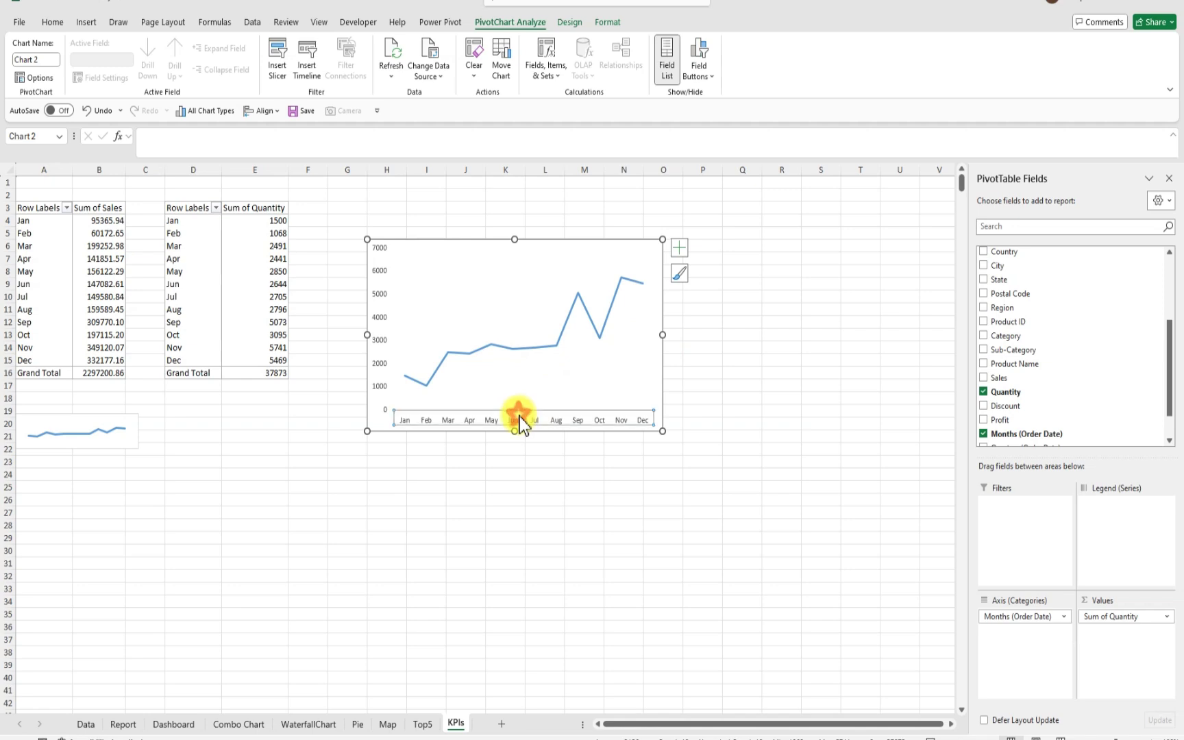
left_click(520, 420)
key("Delete")
left_click(379, 322)
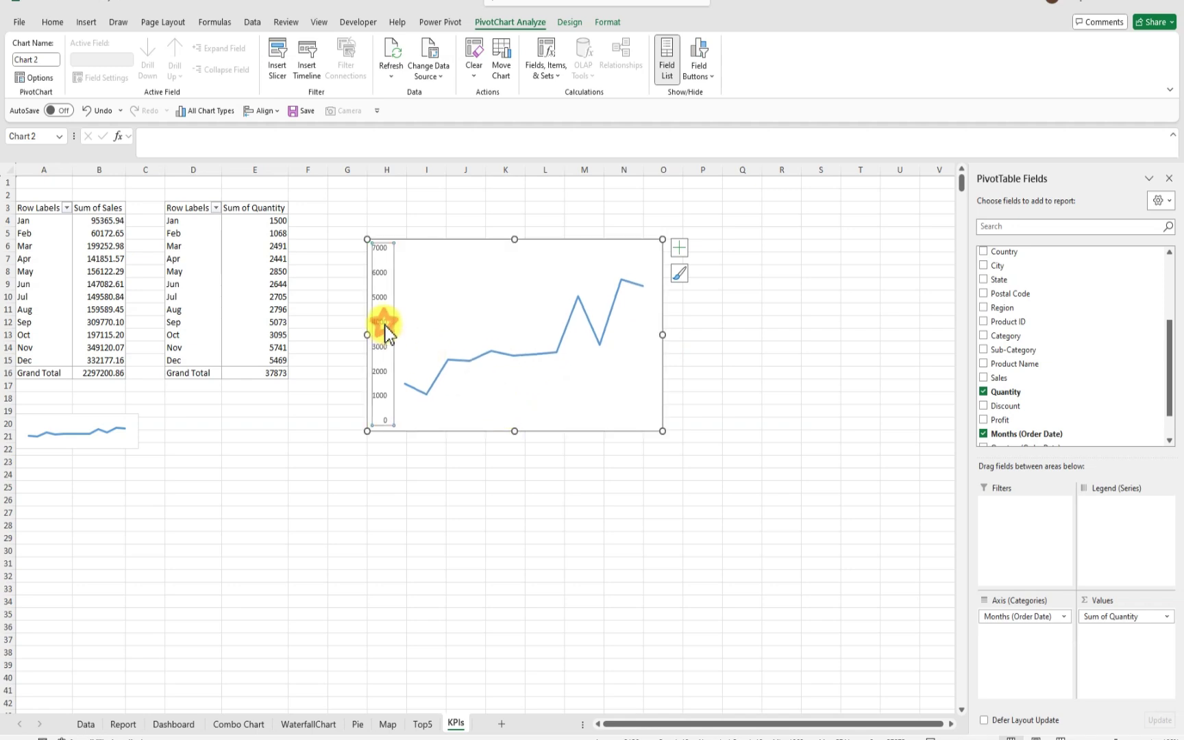
key("Delete")
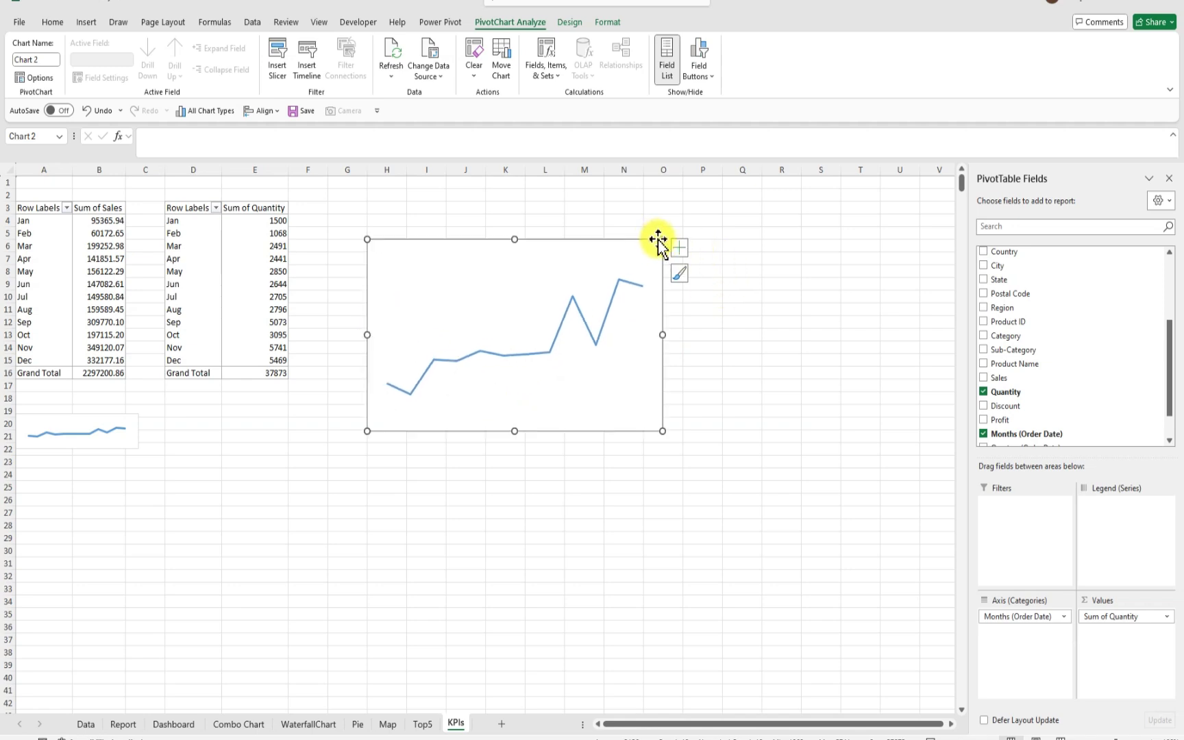
left_click_drag(663, 240, 275, 412)
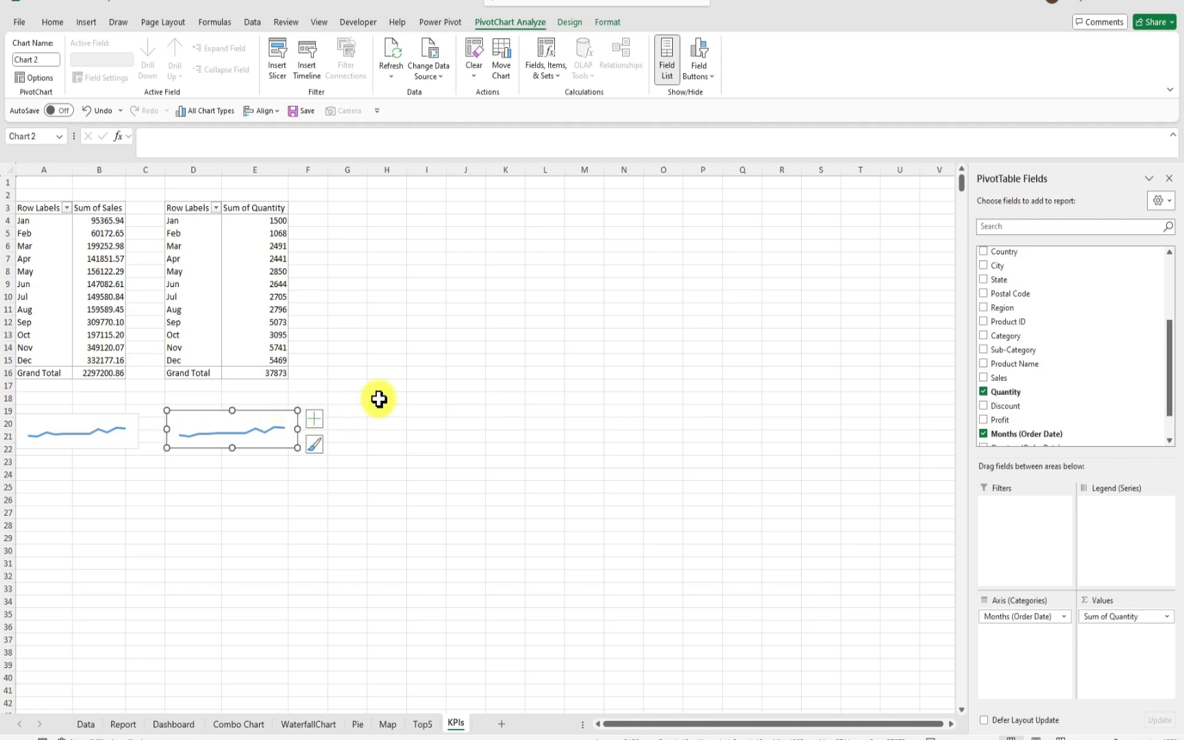
left_click(397, 276)
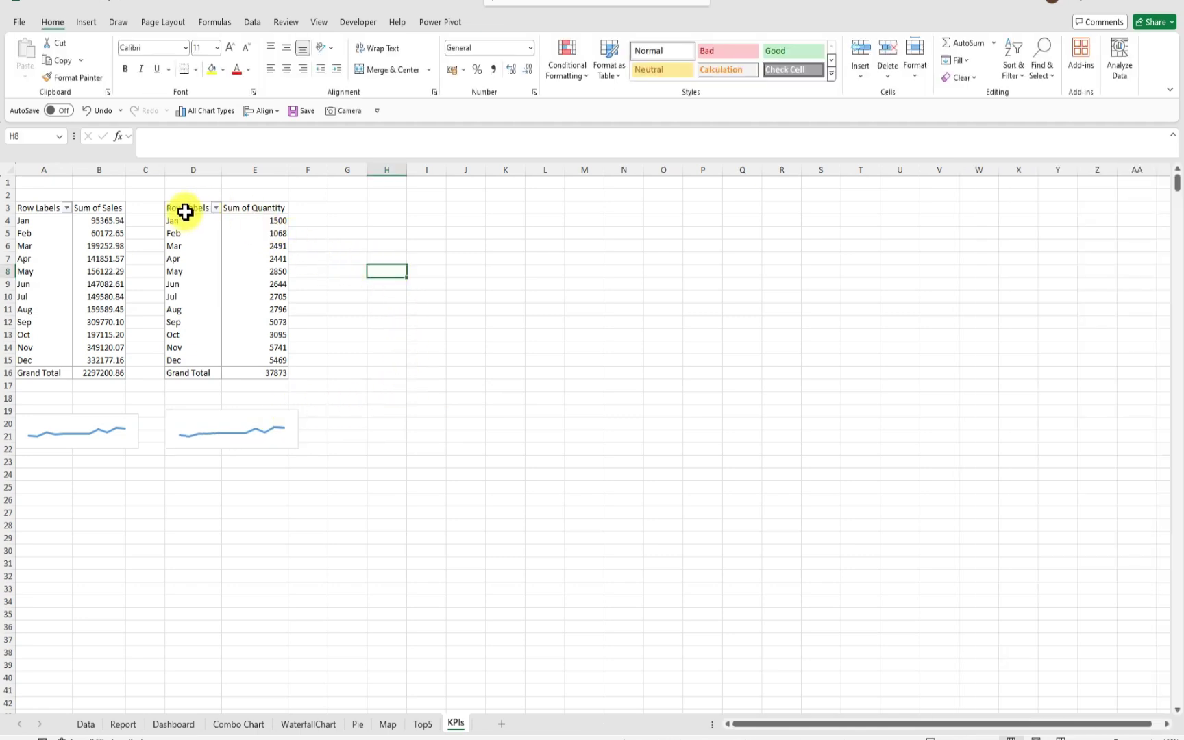
Copy the quantity pivot table in D3:E16 to cell G3 and widen column H to fit its header
left_click_drag(185, 208, 282, 374)
key("ctrl+c")
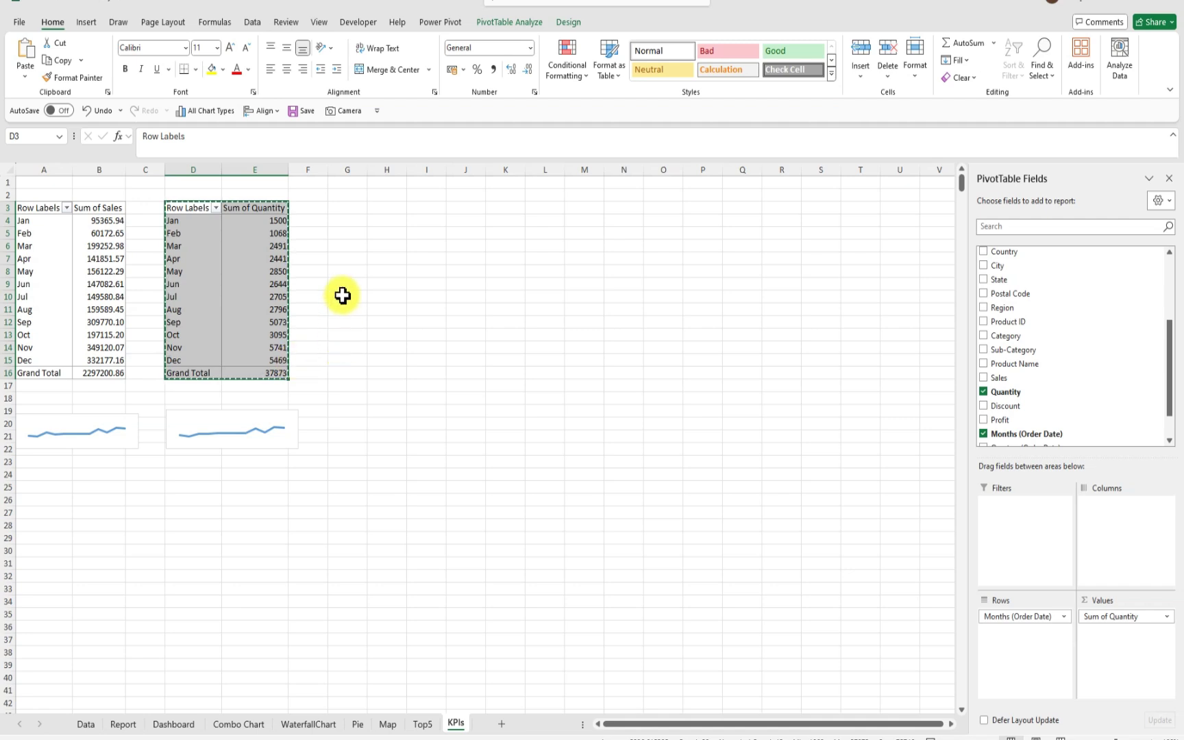
left_click(352, 209)
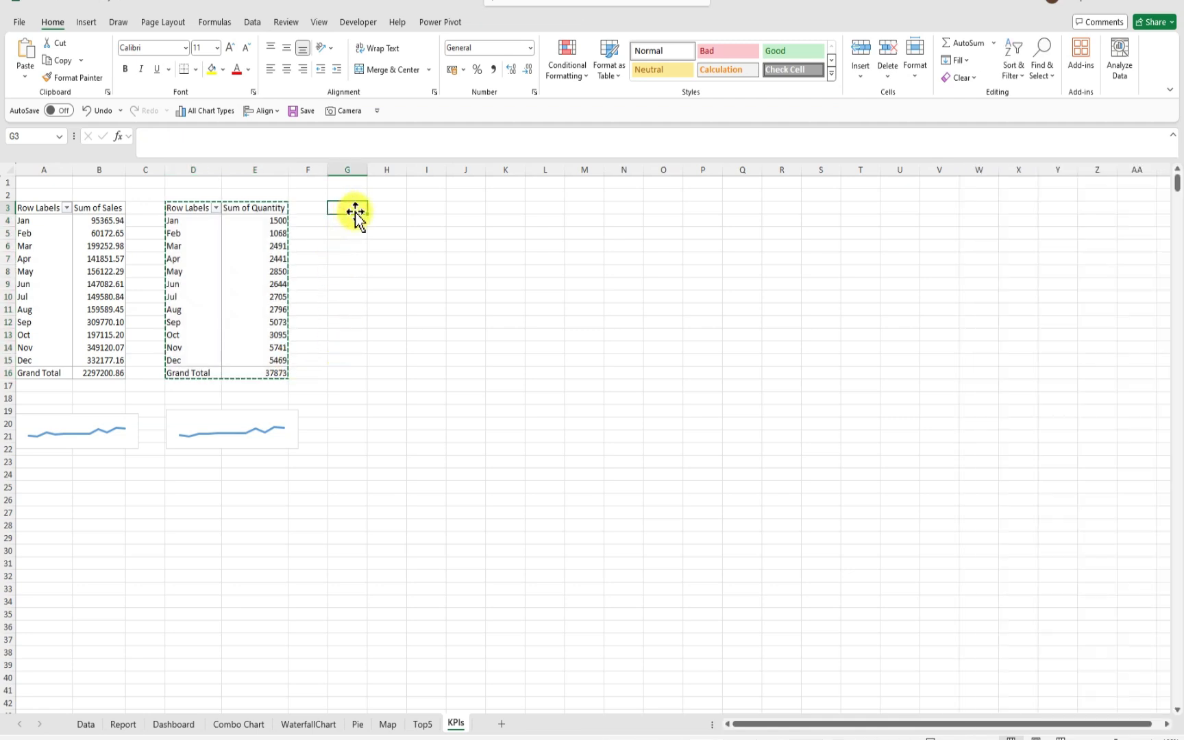
key("ctrl+v")
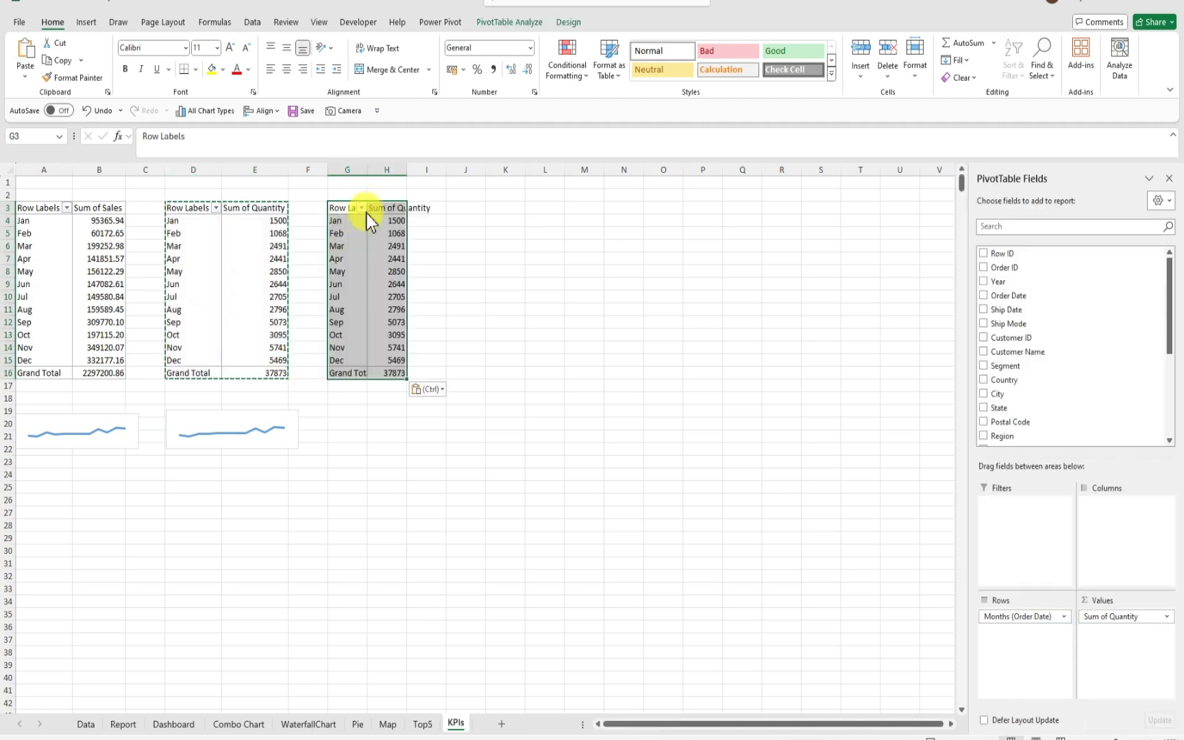
left_click_drag(406, 171, 440, 169)
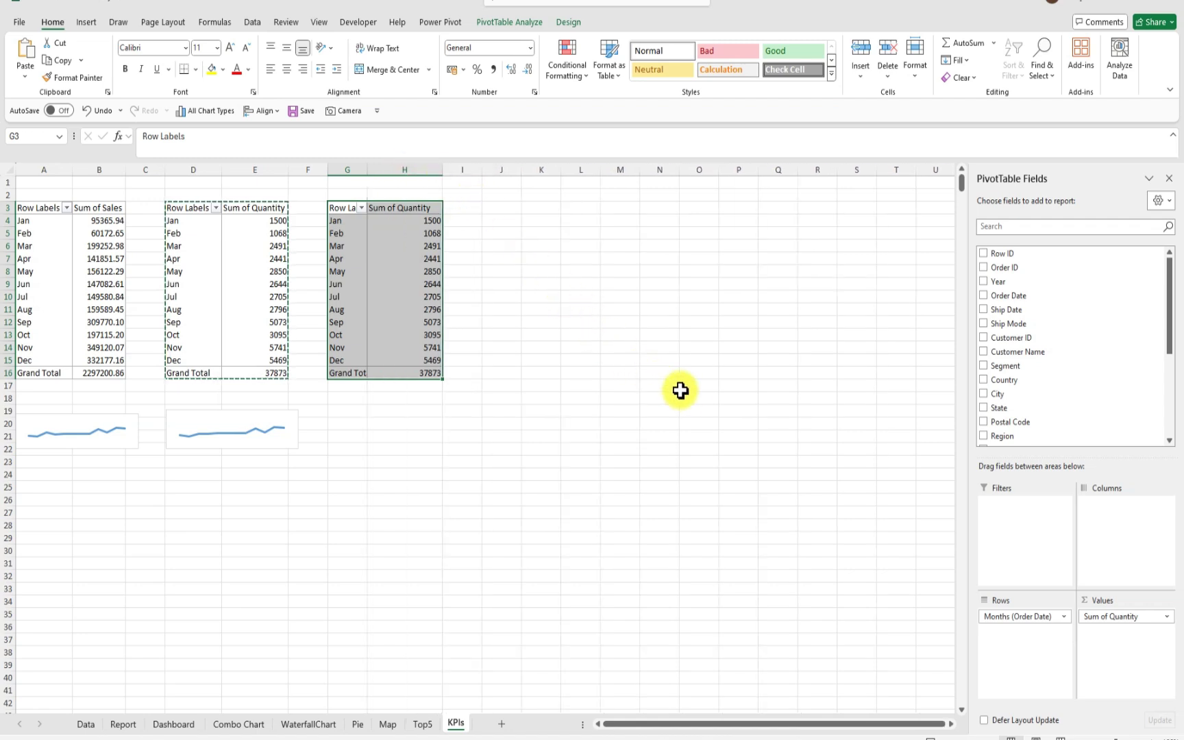
Replace Sum of Quantity with Sum of Profit as the value in the copied pivot table at G3
left_click_drag(1120, 617, 804, 546)
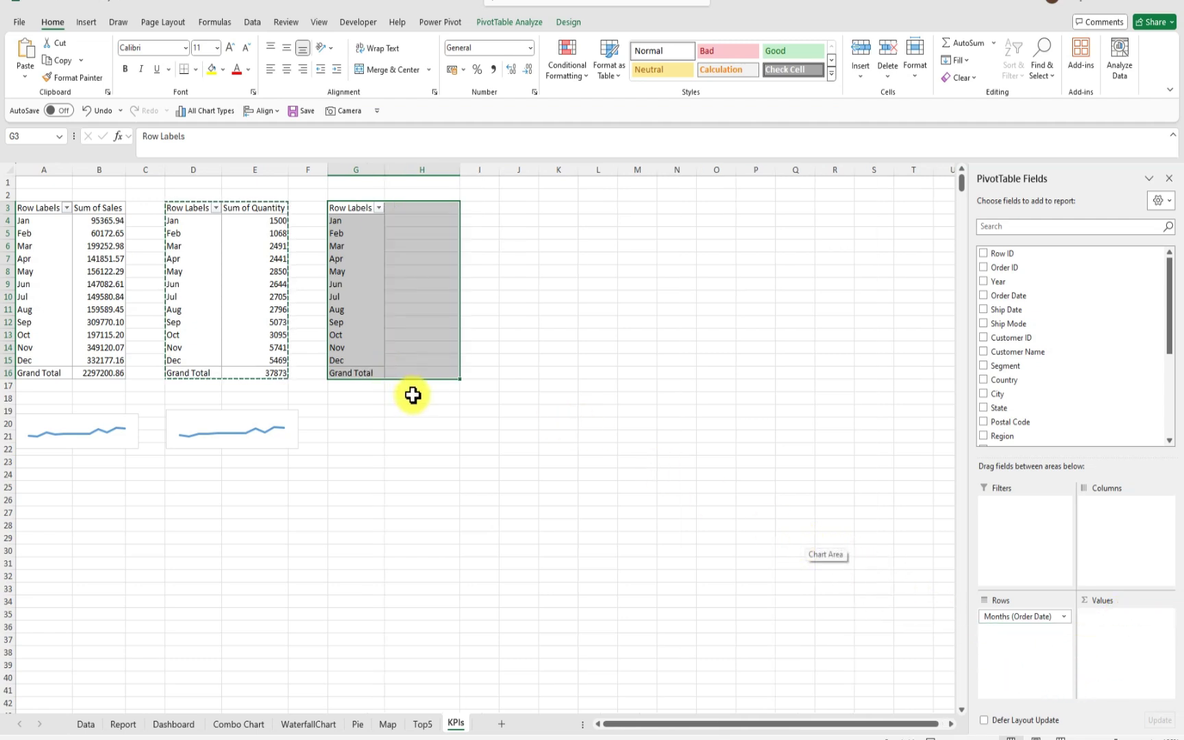
key("Escape")
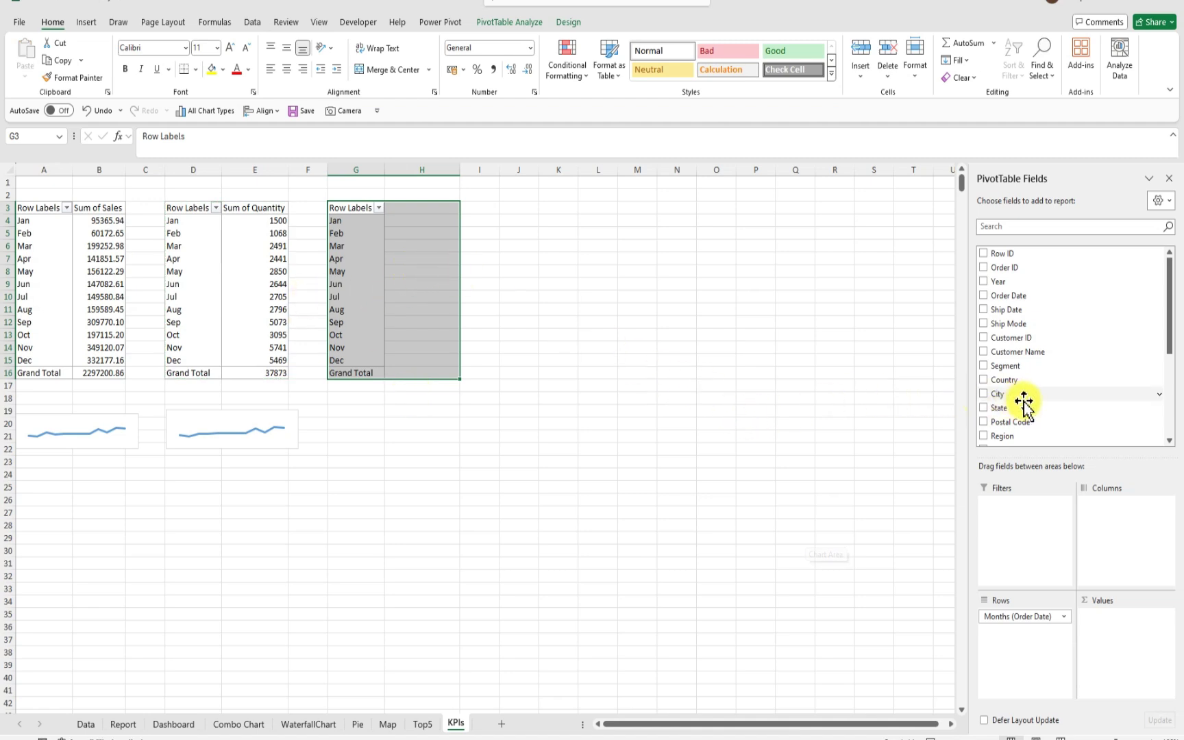
scroll(1024, 404, "down", 1)
scroll(1024, 411, "down", 3)
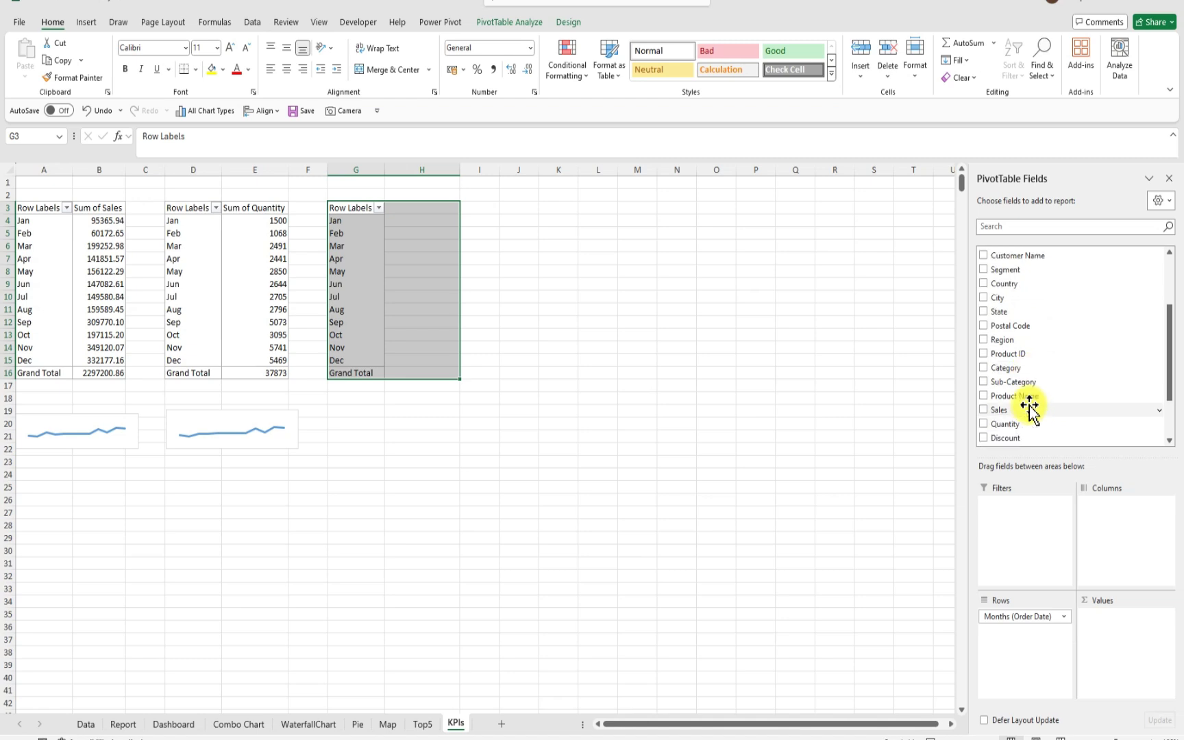
left_click_drag(1017, 416, 1108, 625)
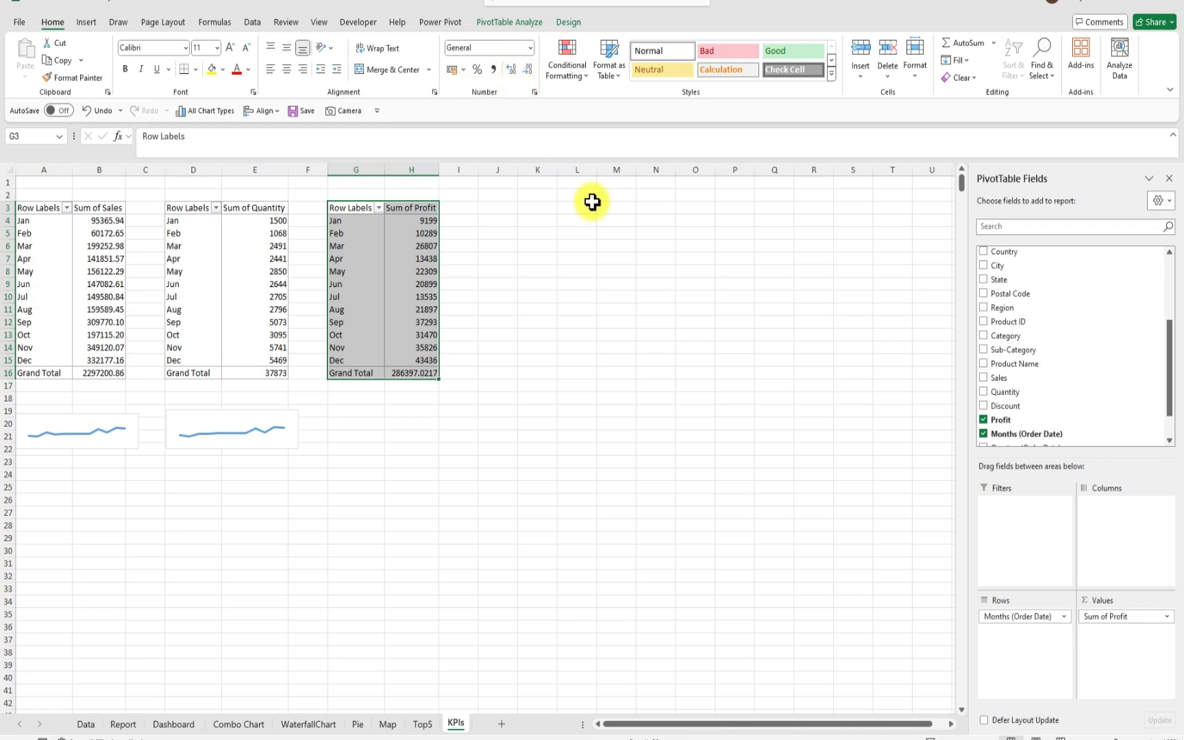
left_click(710, 384)
Format the monthly profit values in H4:H15 to show two decimal places
left_click_drag(430, 223, 419, 361)
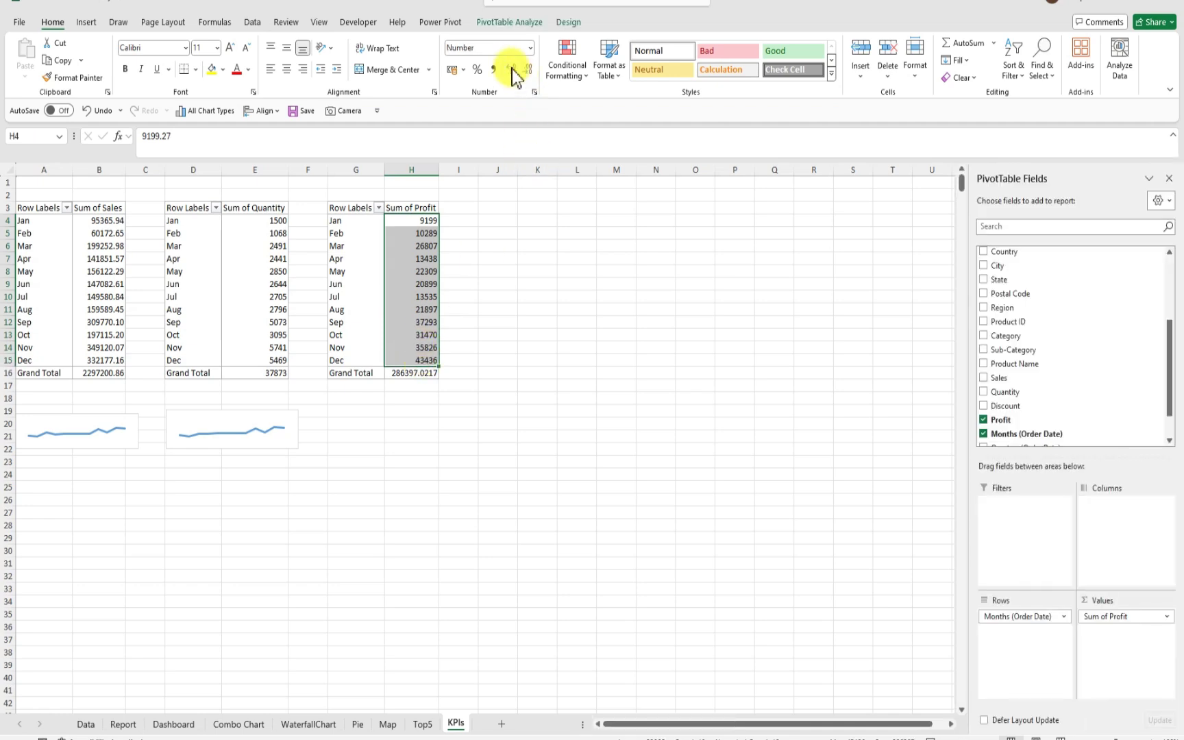
left_click(511, 69)
left_click(510, 69)
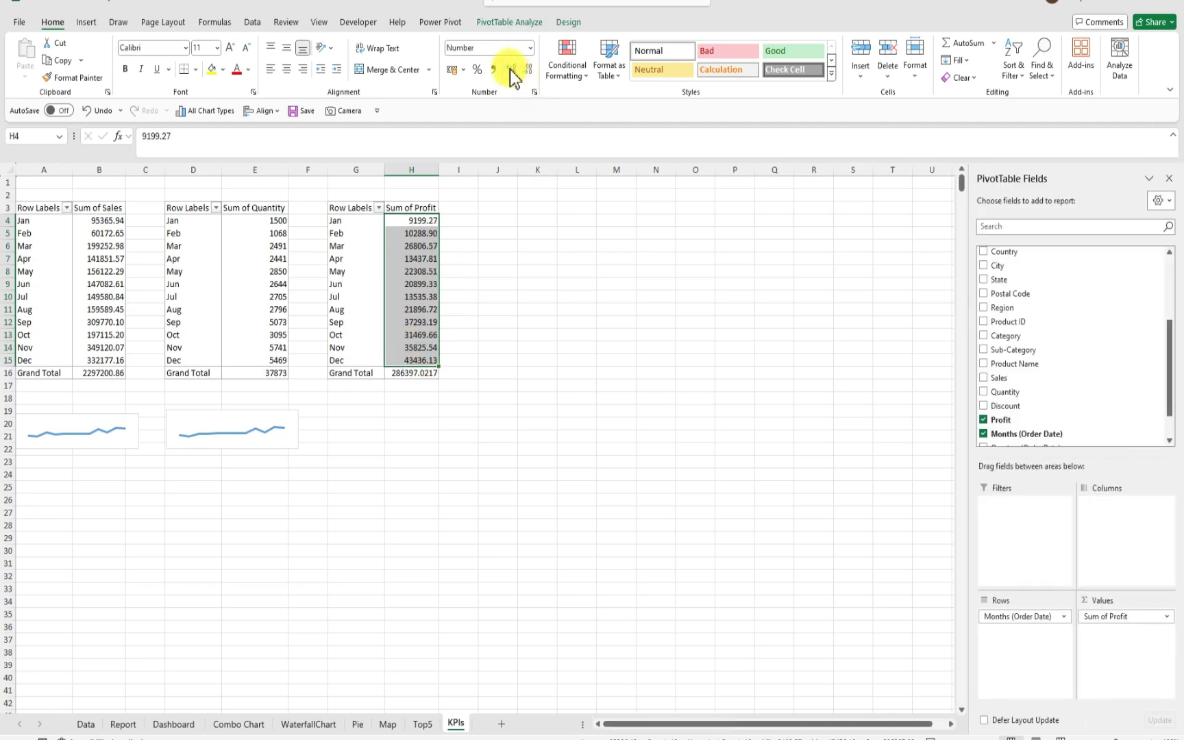
left_click(485, 309)
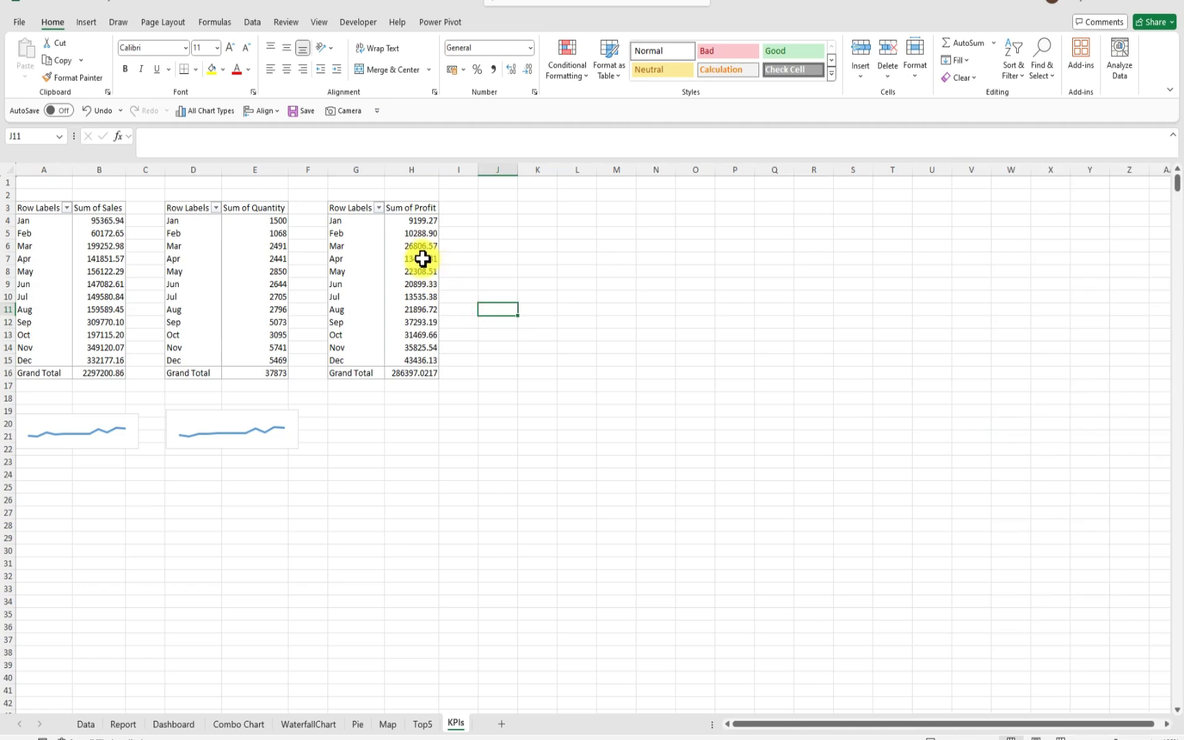
Insert a Line chart from the profit pivot table
left_click(422, 259)
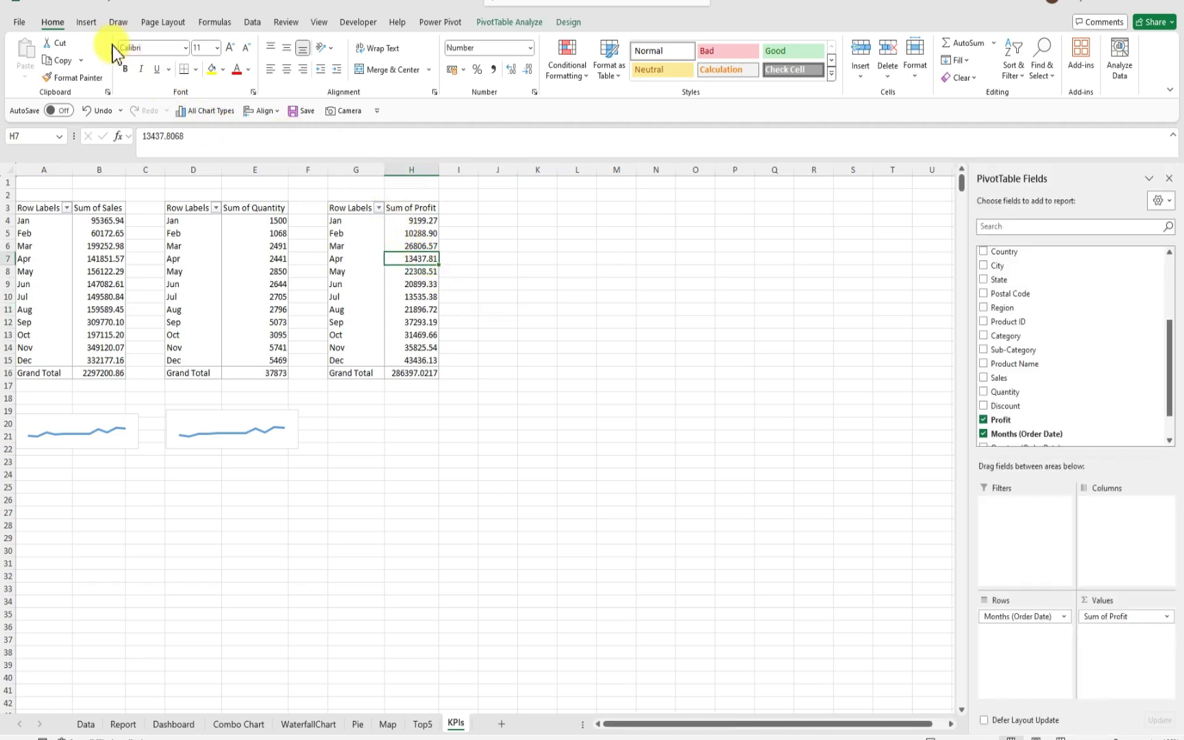
left_click(87, 23)
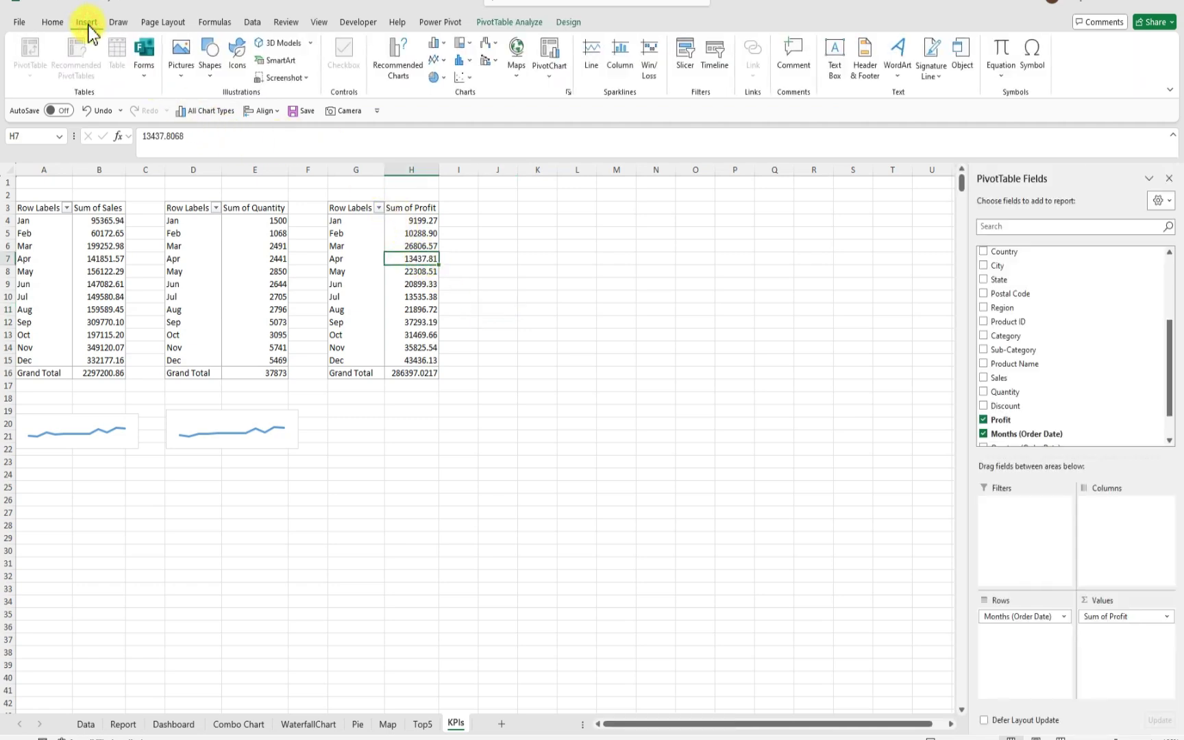
left_click(389, 59)
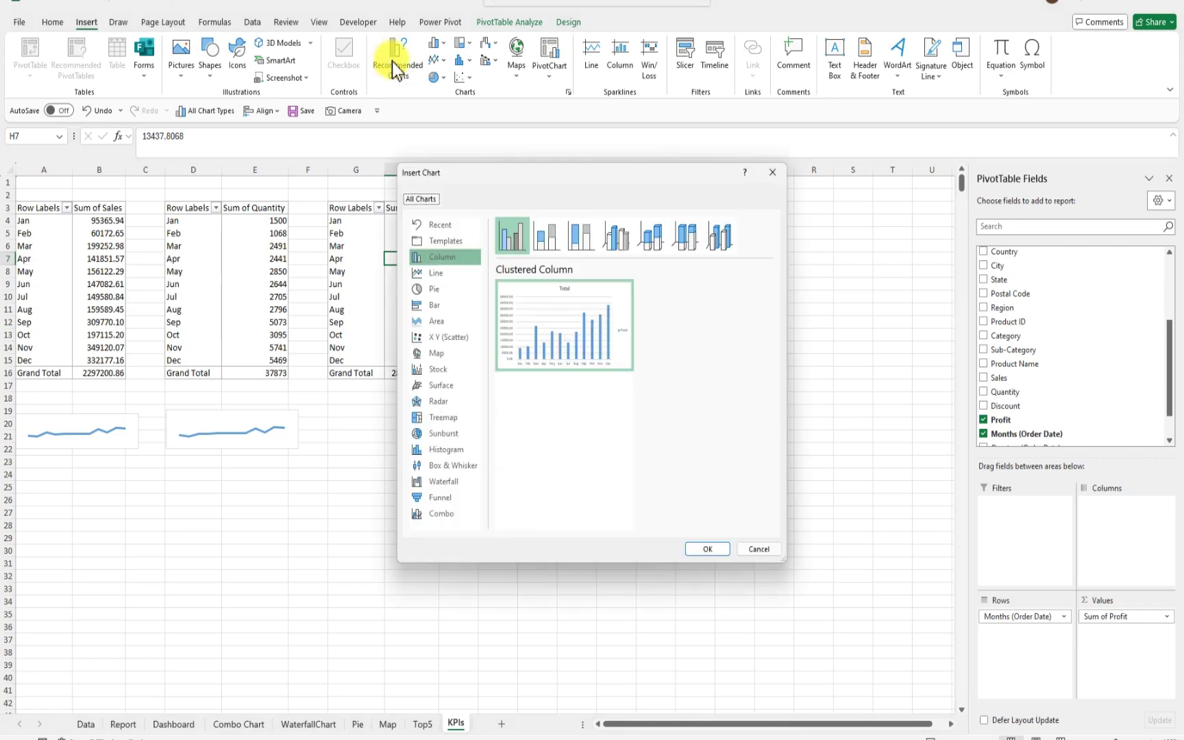
left_click(444, 278)
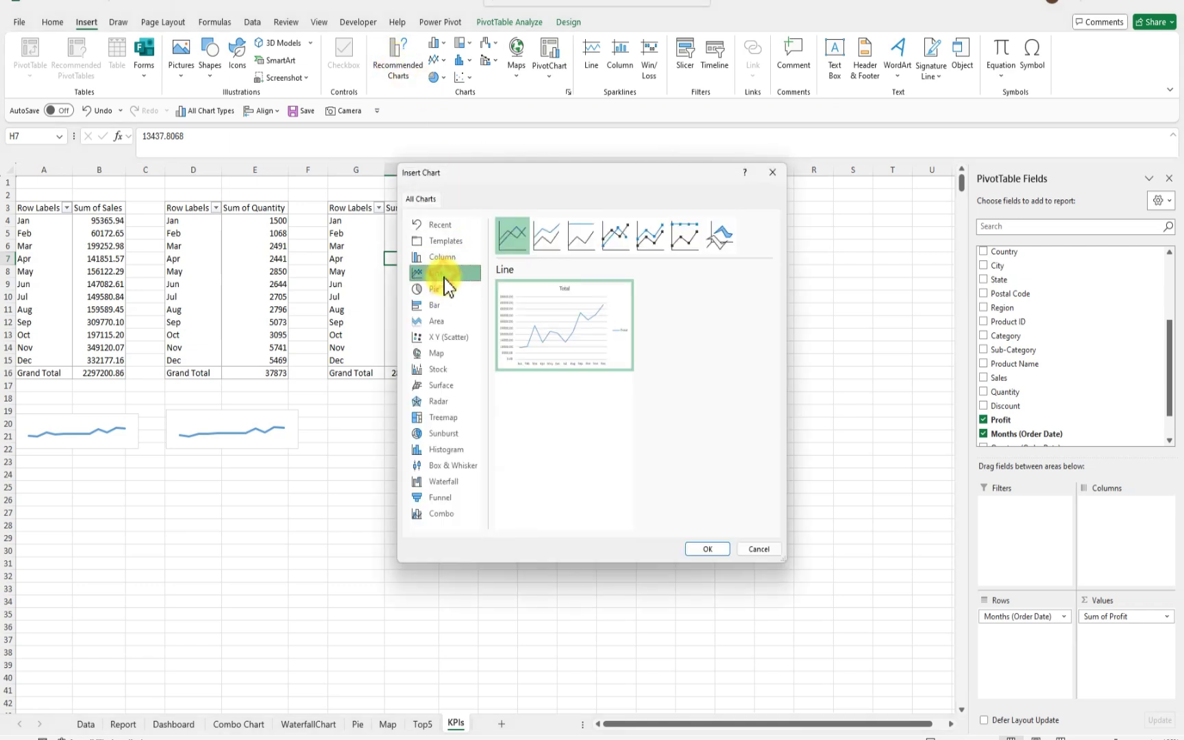
left_click(713, 555)
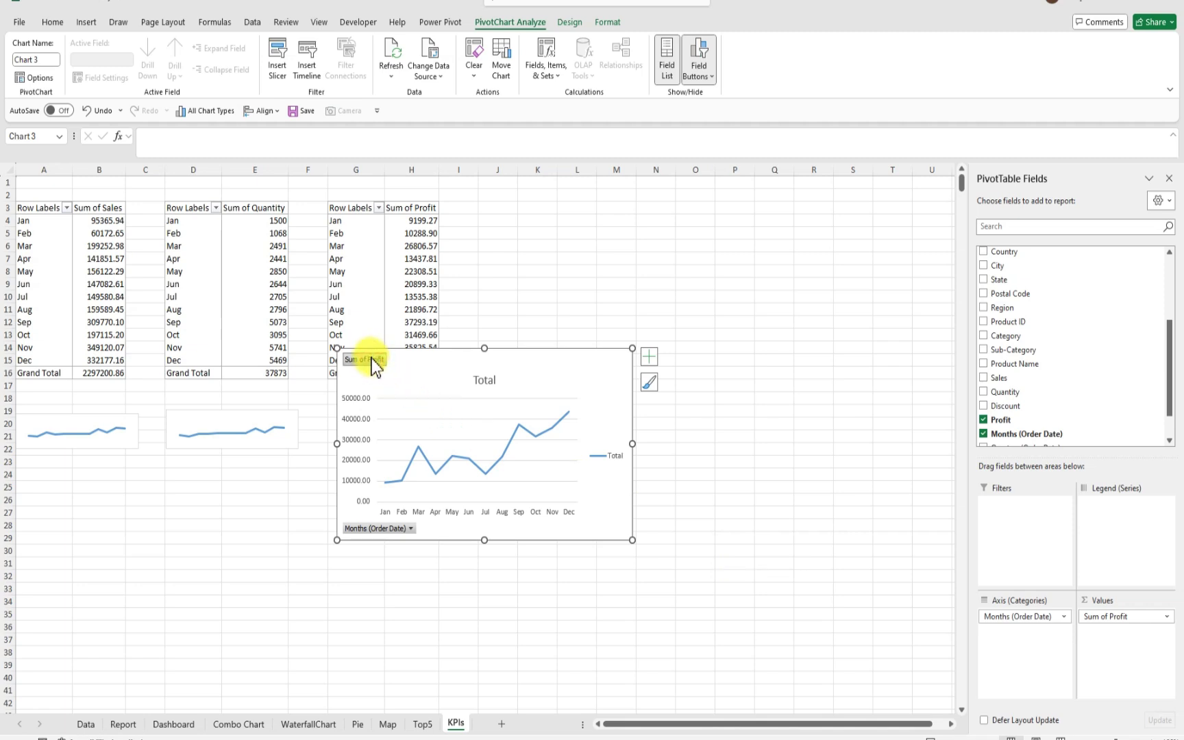
Hide all field buttons on the profit chart and delete its vertical axis and title
right_click(373, 362)
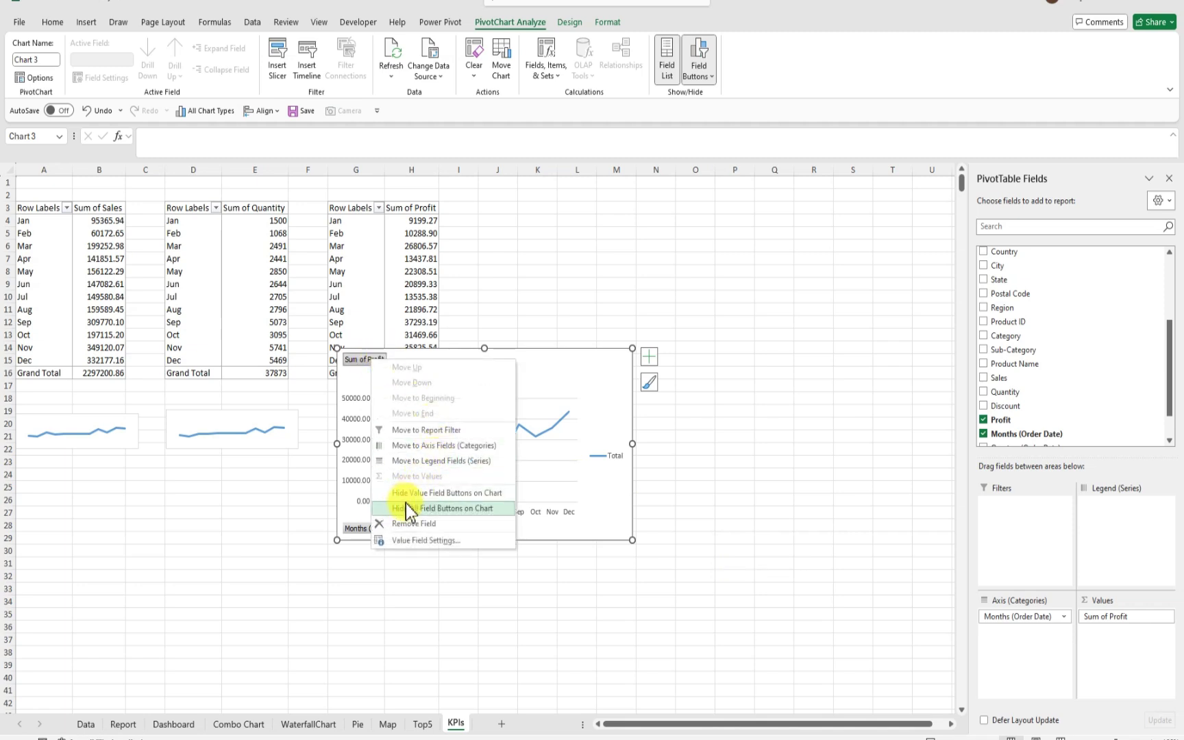
left_click(474, 513)
left_click(356, 396)
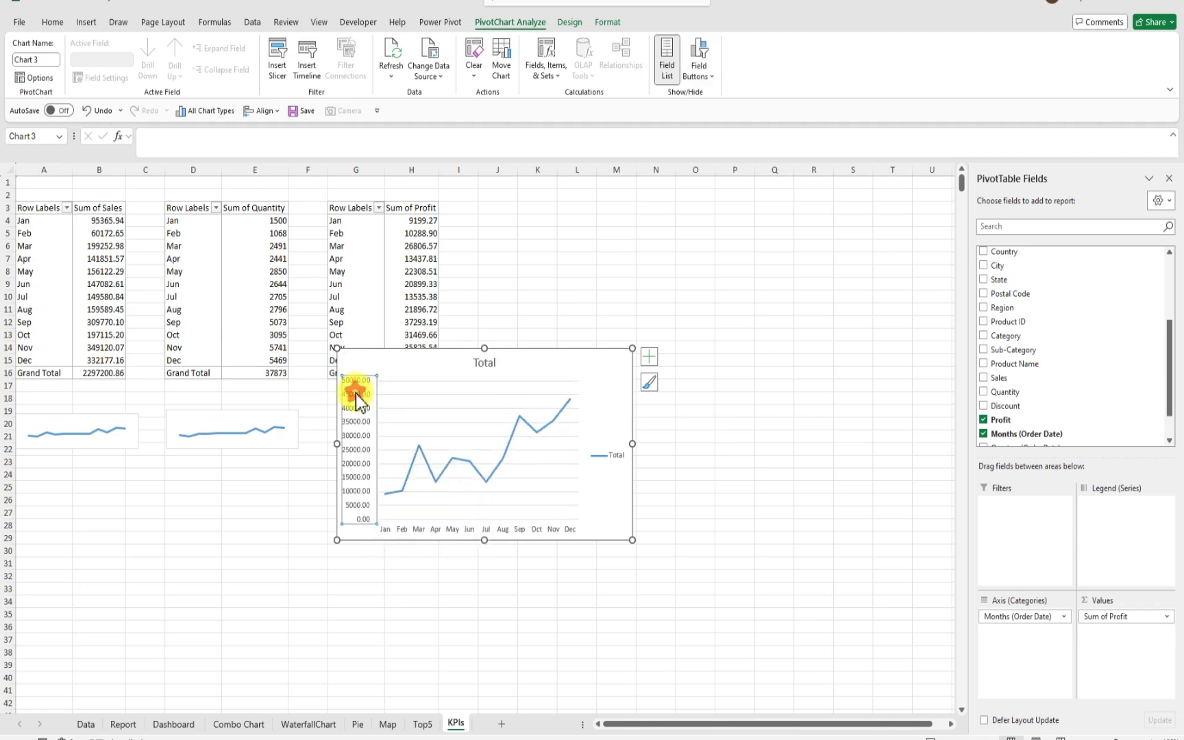
key("Delete")
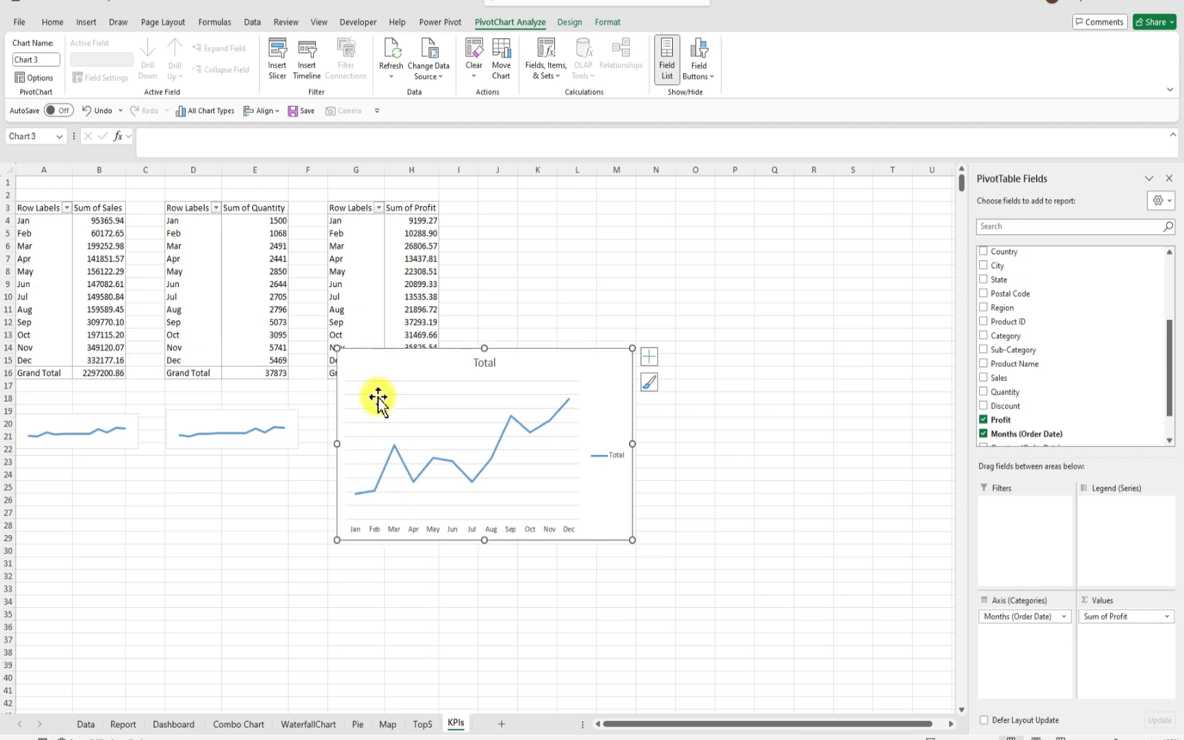
key("Delete")
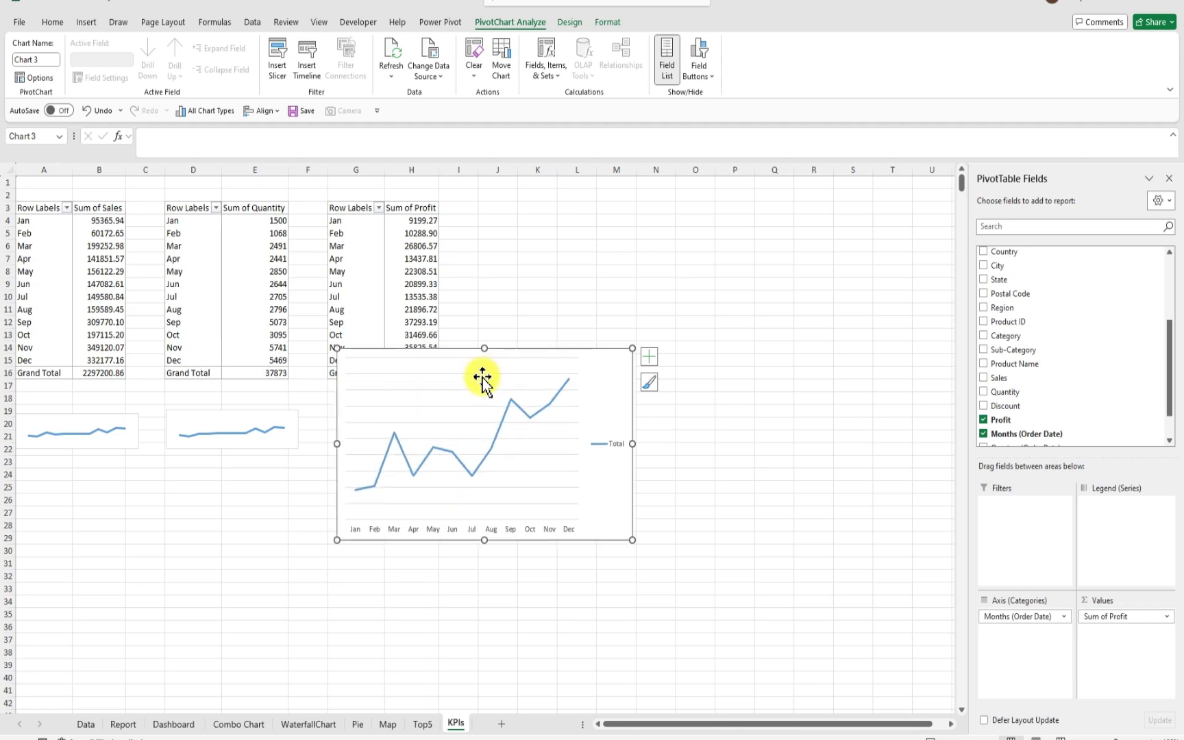
Delete the gridlines and the legend from the profit chart
left_click(487, 379)
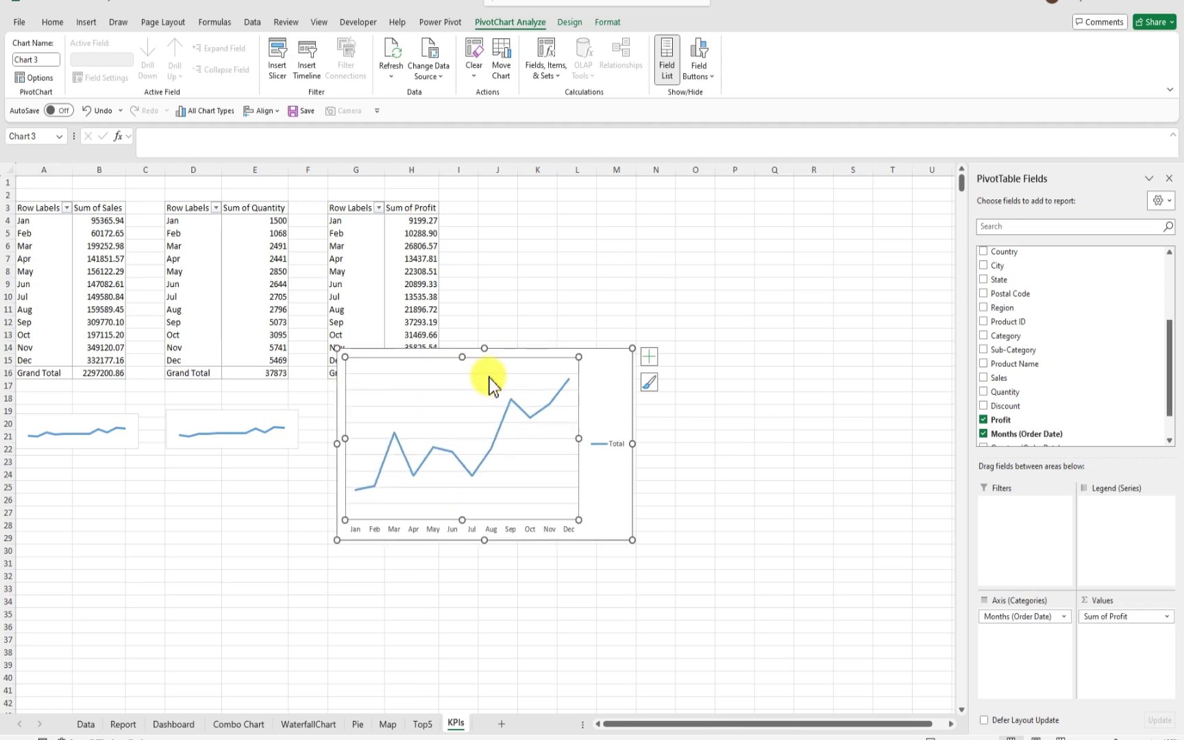
left_click(493, 373)
key("Delete")
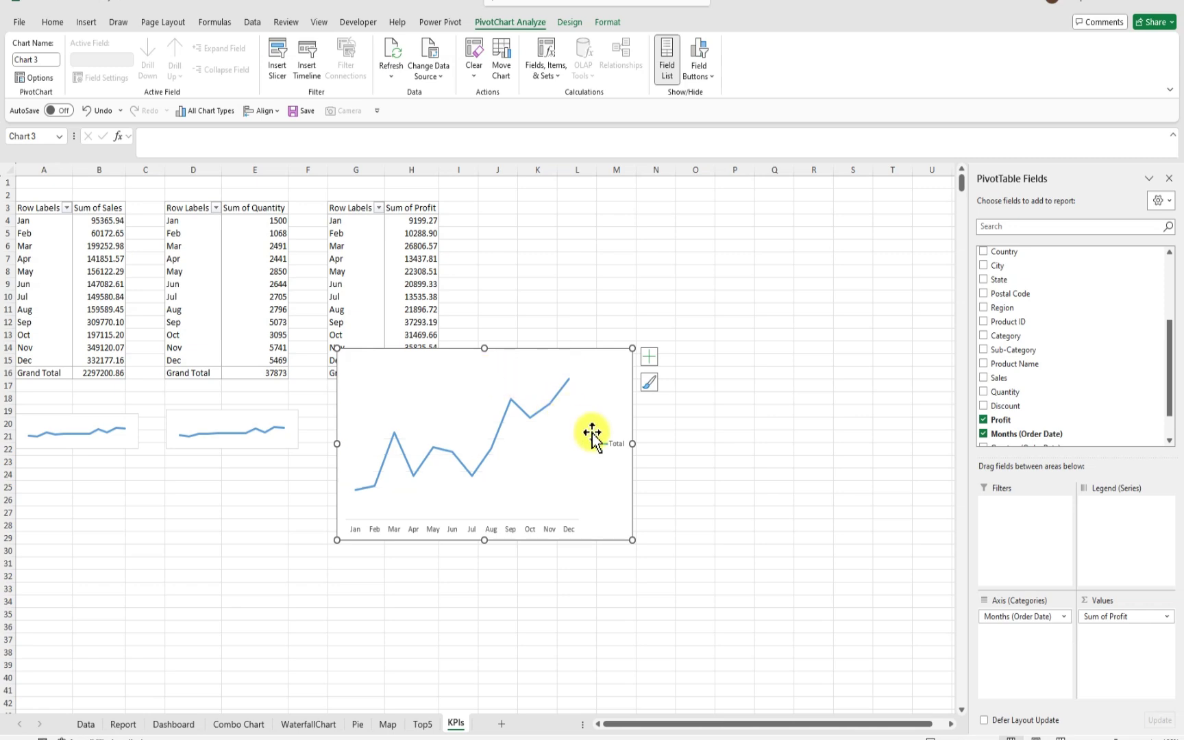
left_click(610, 444)
key("Delete")
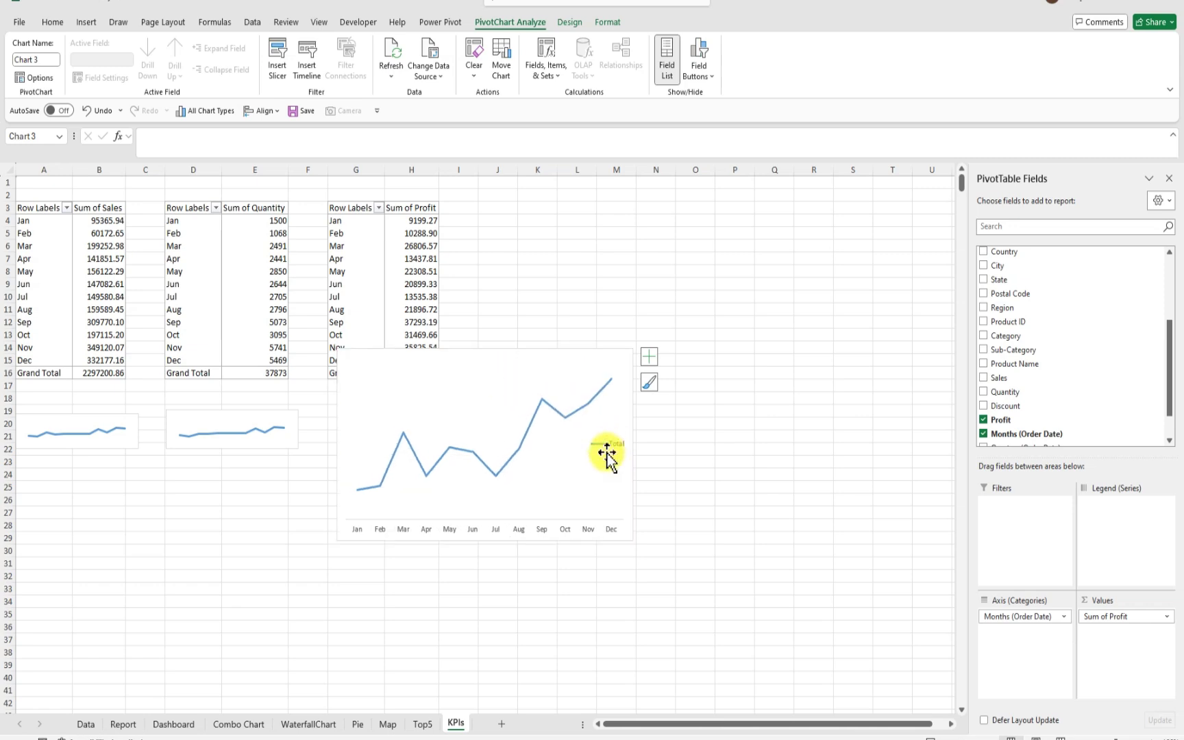
Delete the profit chart's horizontal axis and shrink it into a small chart beneath the profit pivot table
left_click(514, 528)
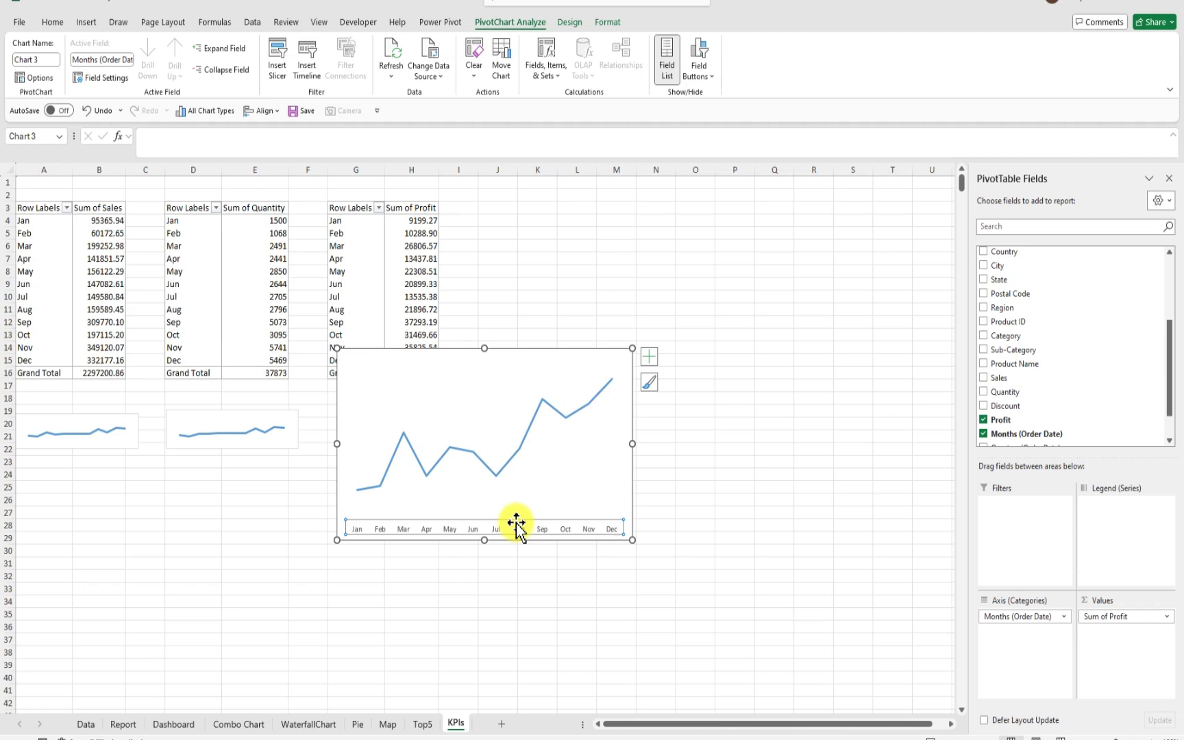
key("Delete")
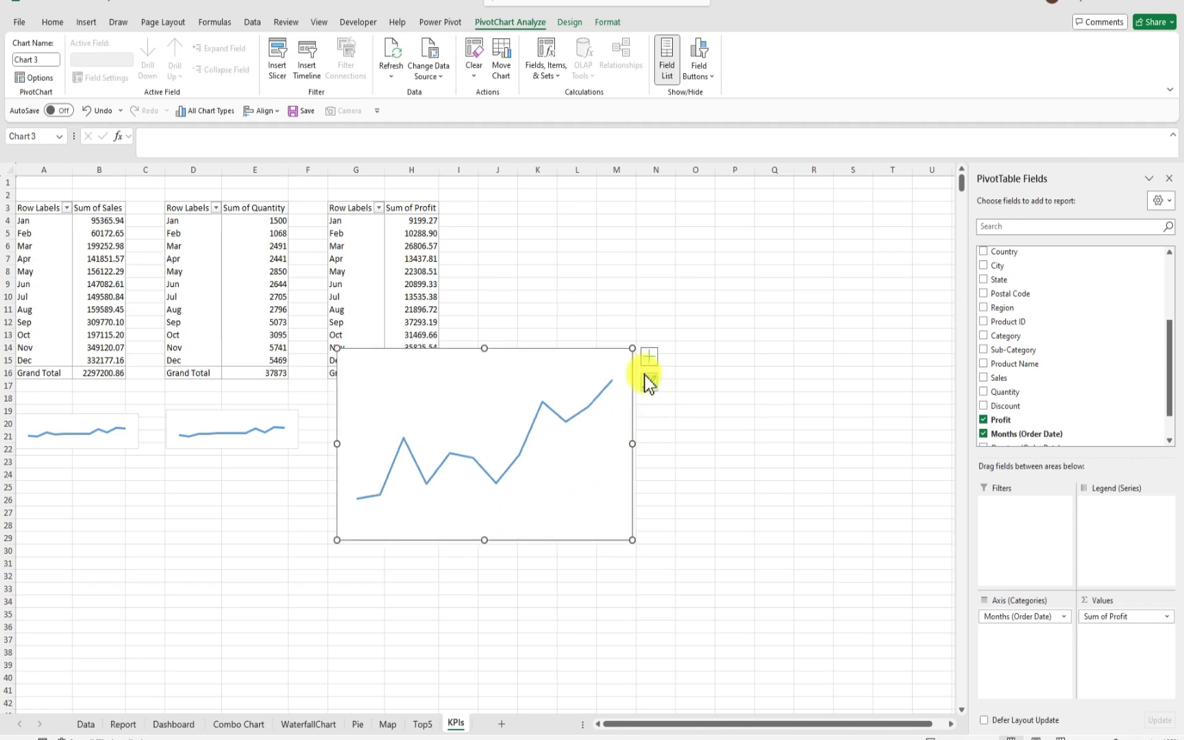
left_click_drag(631, 349, 388, 421)
left_click(568, 370)
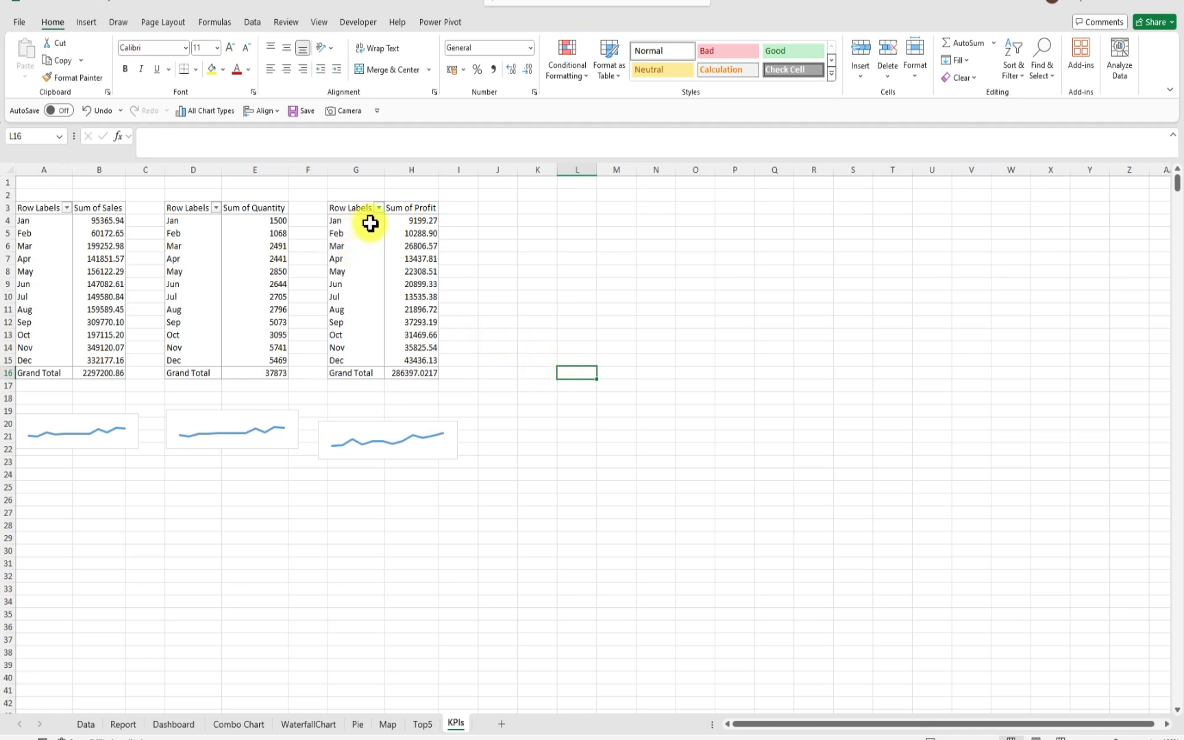
Copy the profit pivot table in G3:H16 to cell J3 and widen column K to fit its contents
left_click_drag(339, 210, 433, 377)
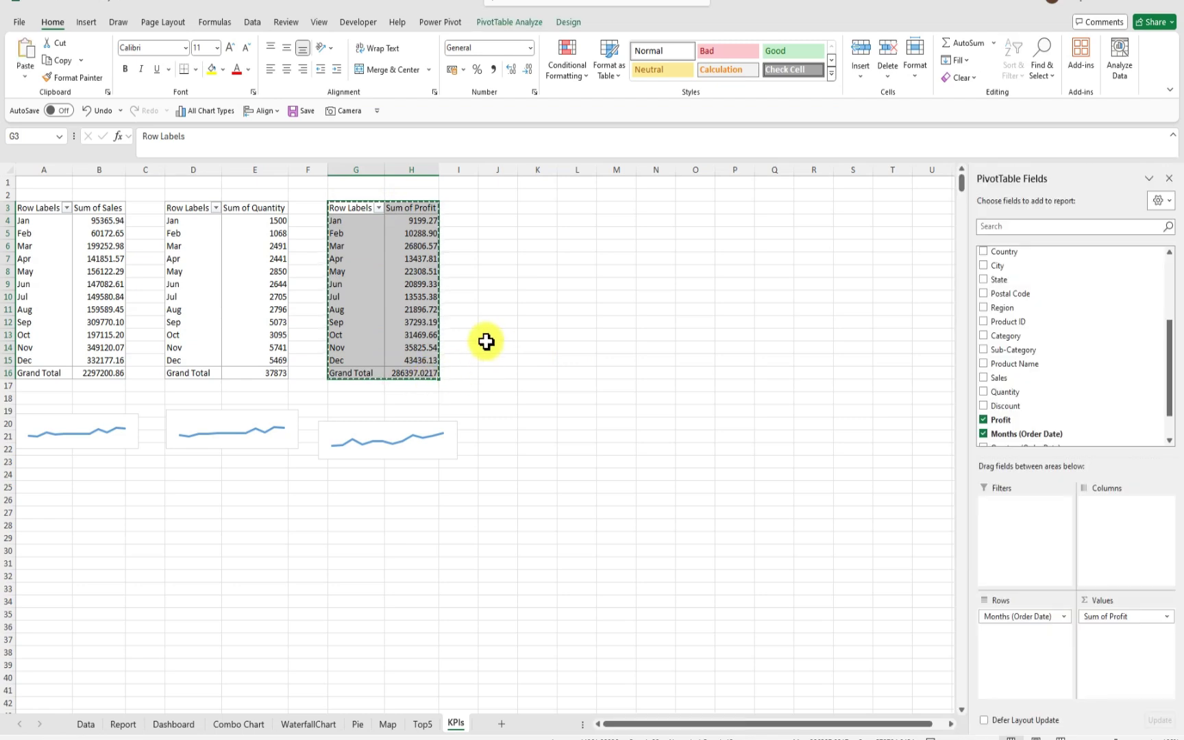
left_click(501, 209)
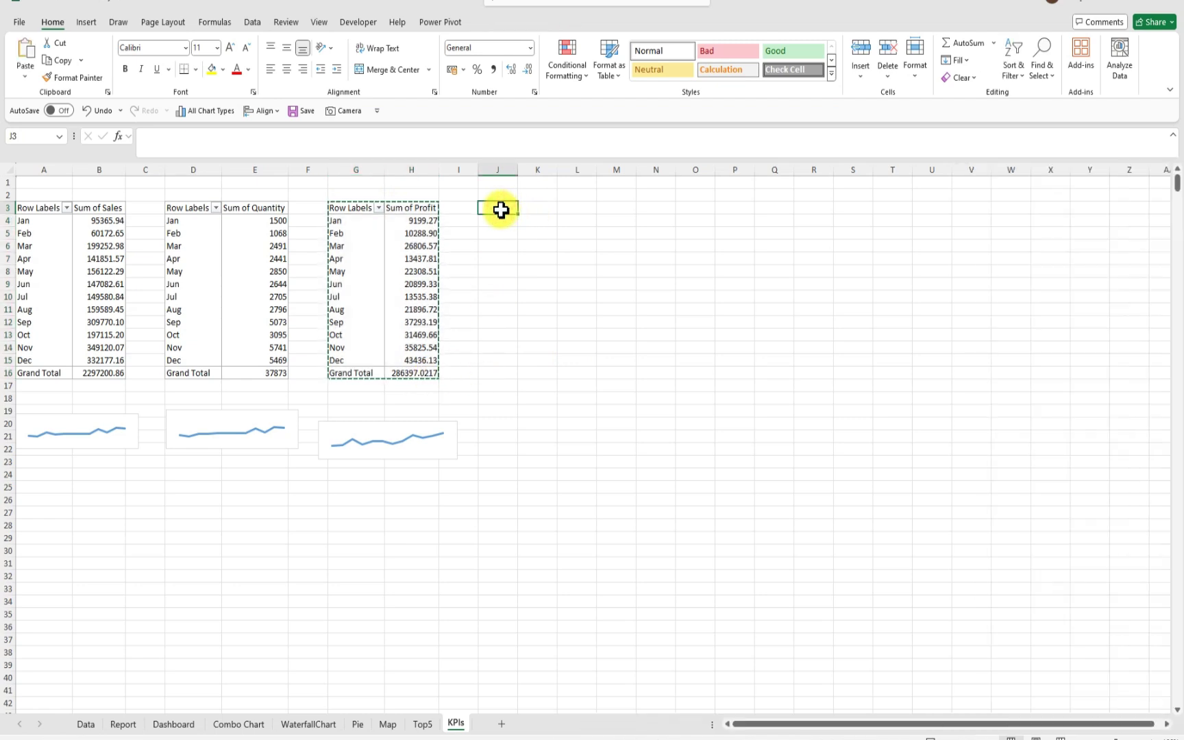
key("ctrl+v")
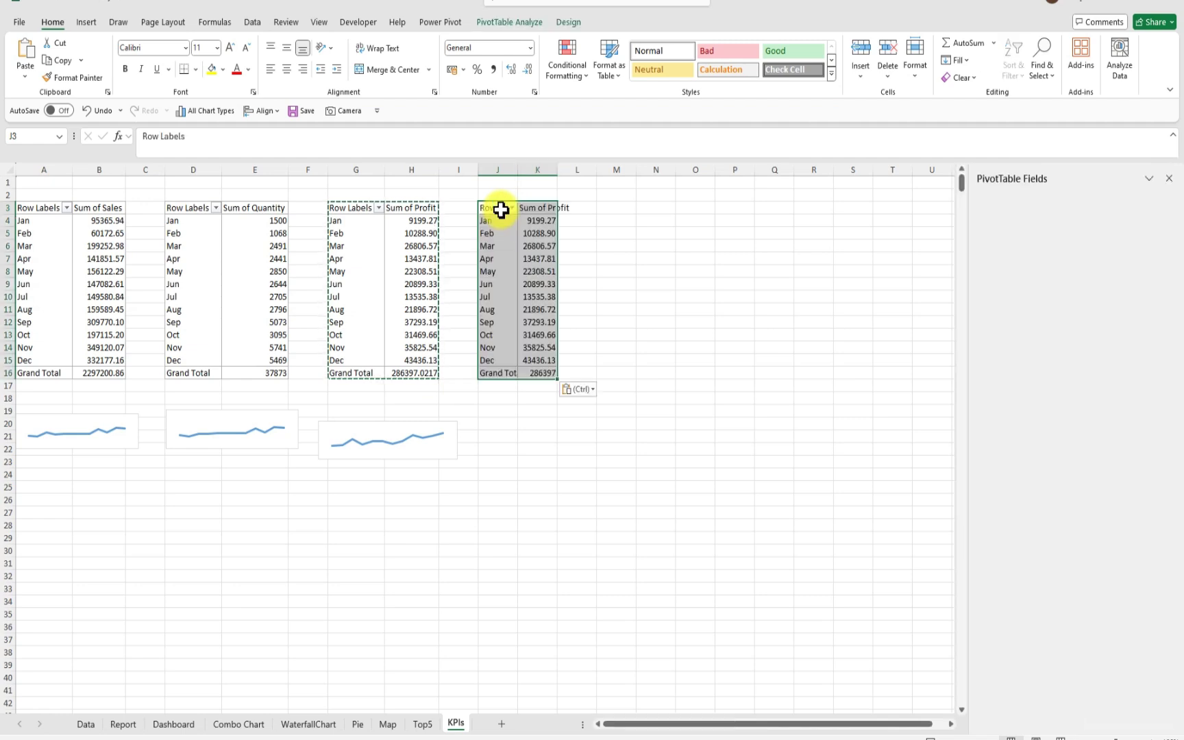
left_click_drag(557, 171, 580, 172)
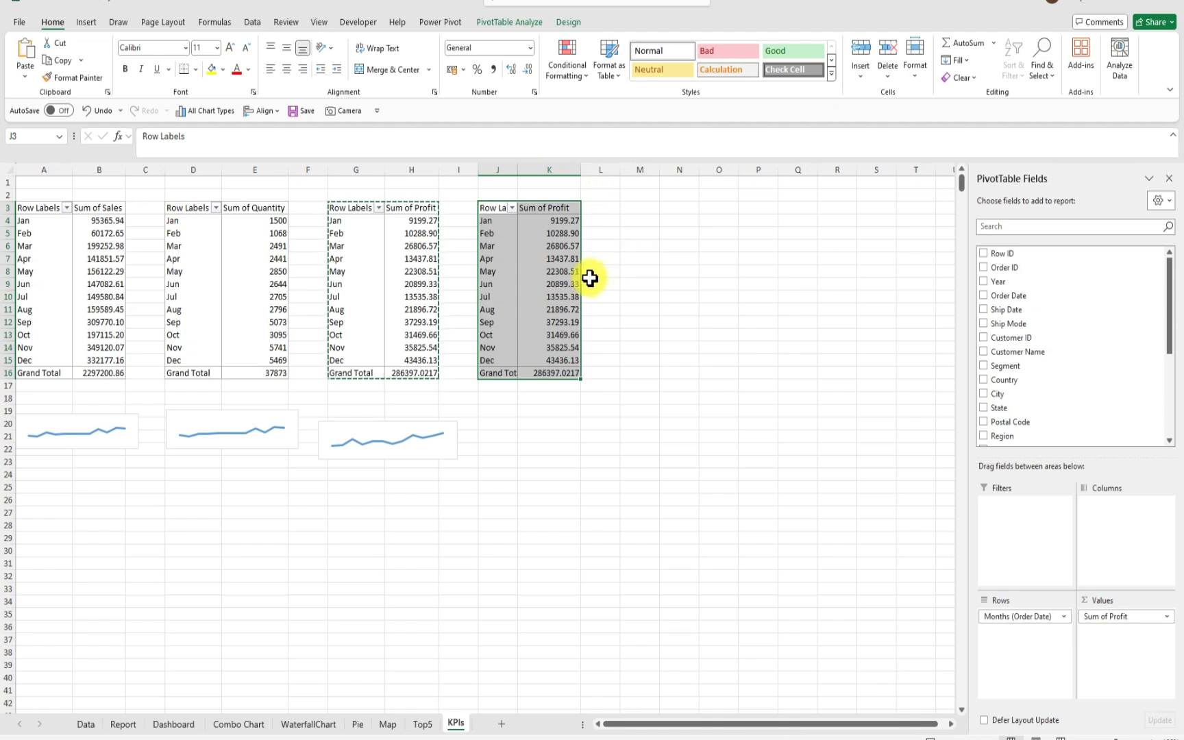
key("Escape")
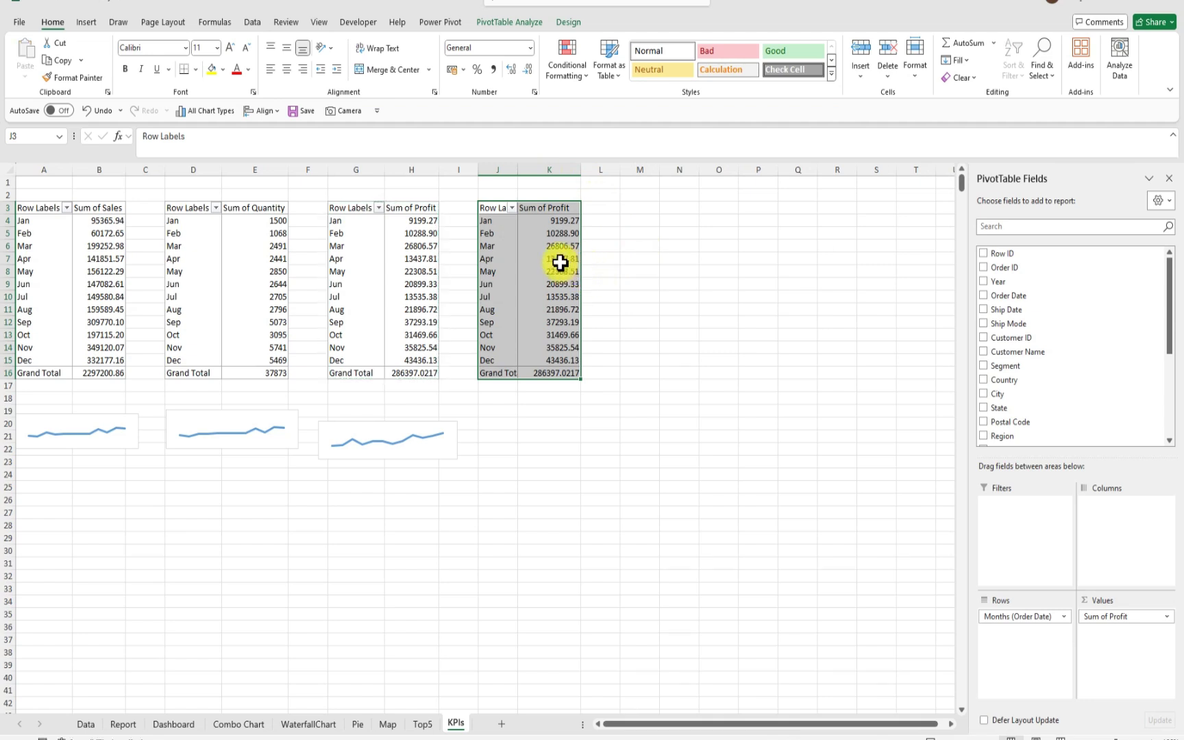
Replace Sum of Profit with a count of Order ID as the value in the pivot table at J3
left_click(560, 262)
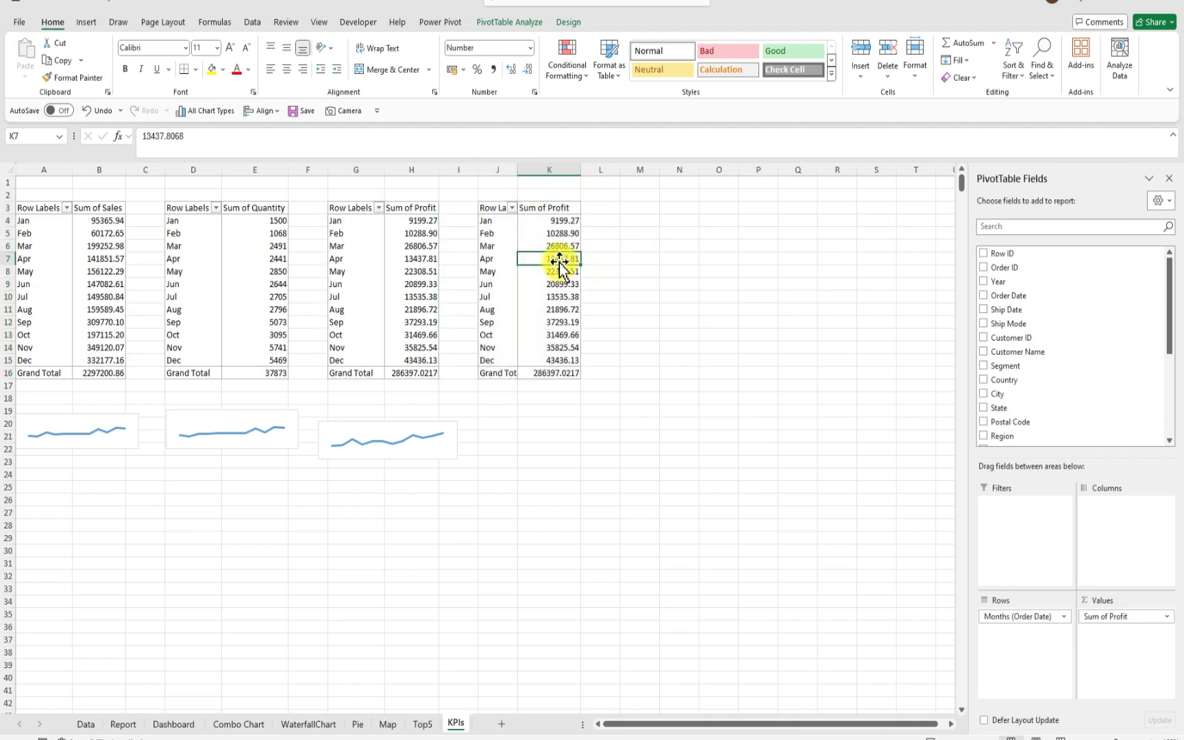
left_click_drag(1104, 616, 713, 539)
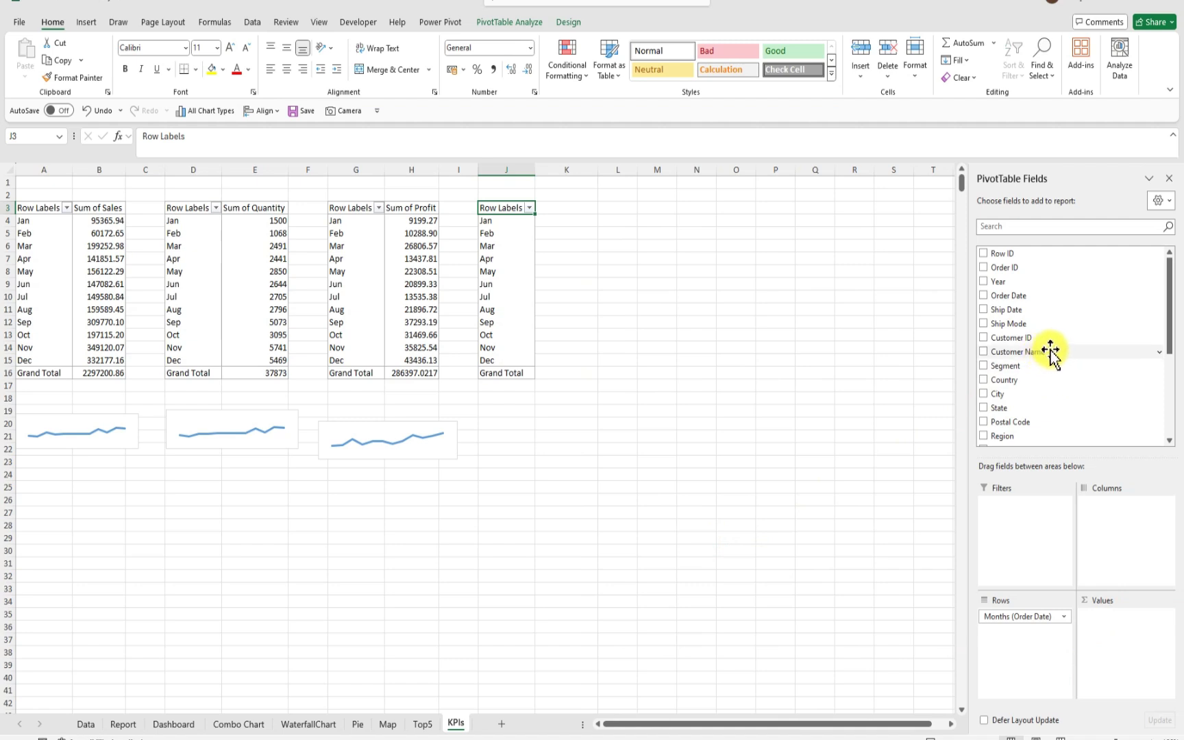
scroll(1059, 372, "down", 2)
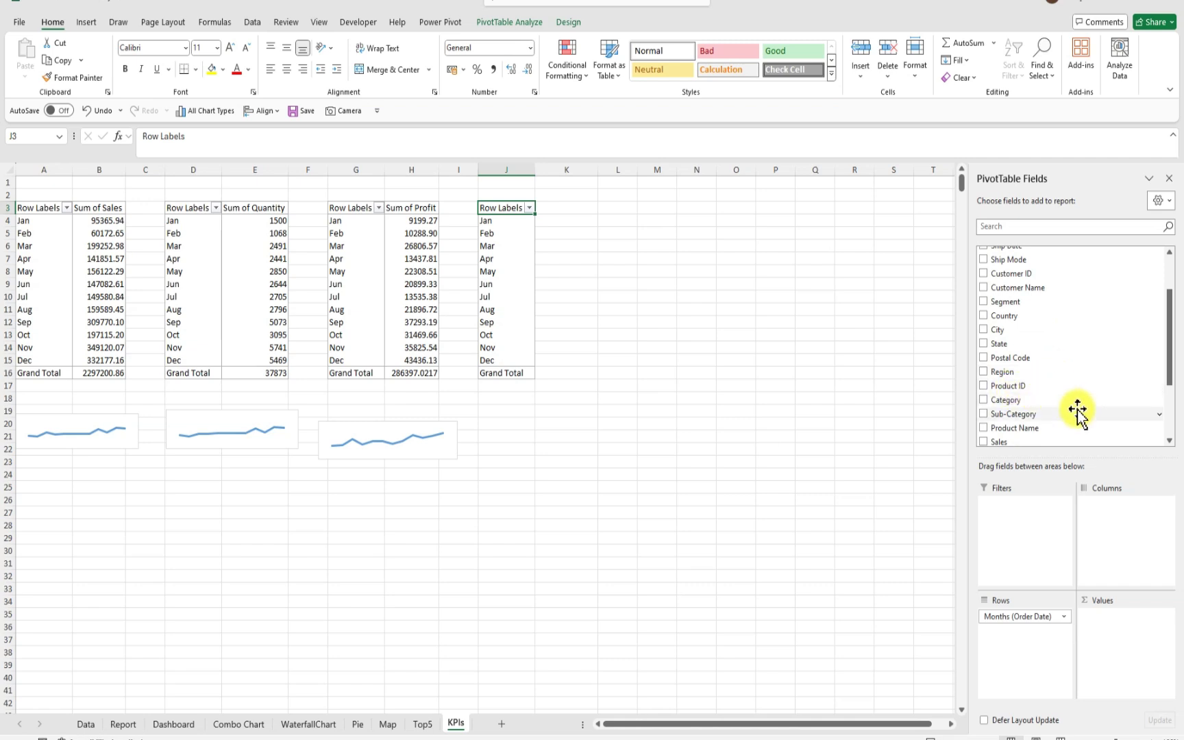
scroll(1076, 411, "down", 2)
scroll(1076, 411, "down", 2)
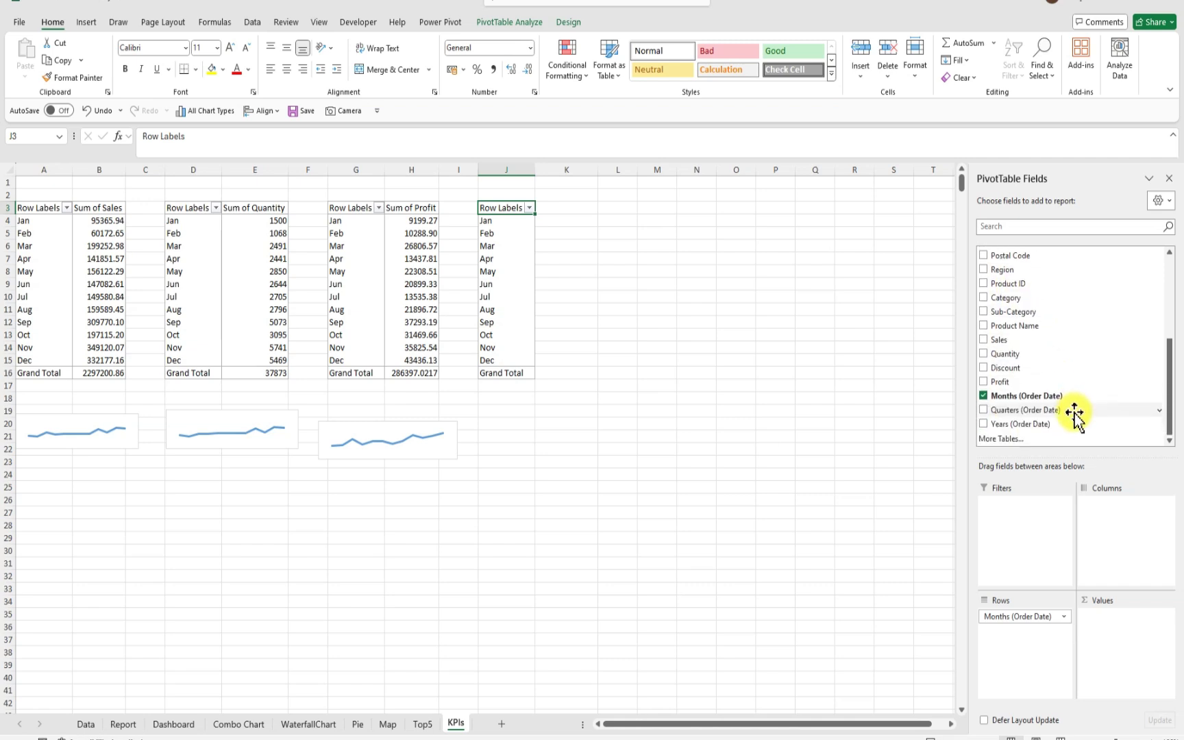
scroll(1067, 409, "up", 1)
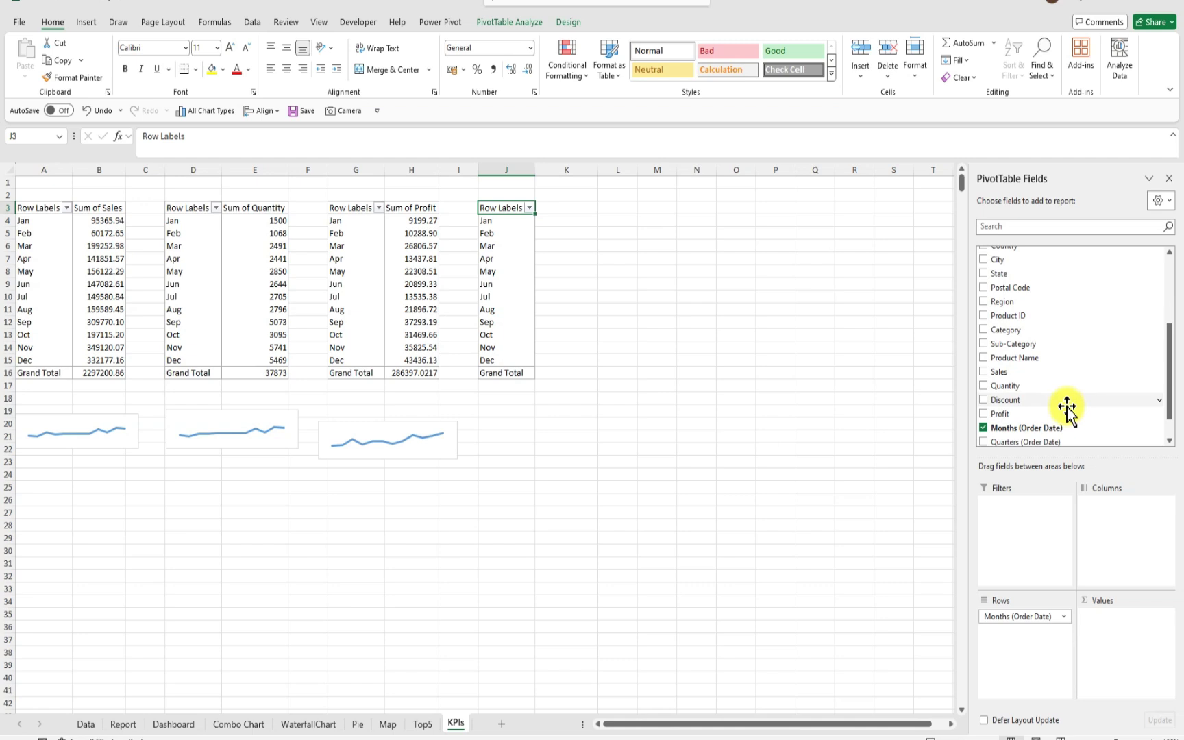
scroll(1066, 409, "up", 1)
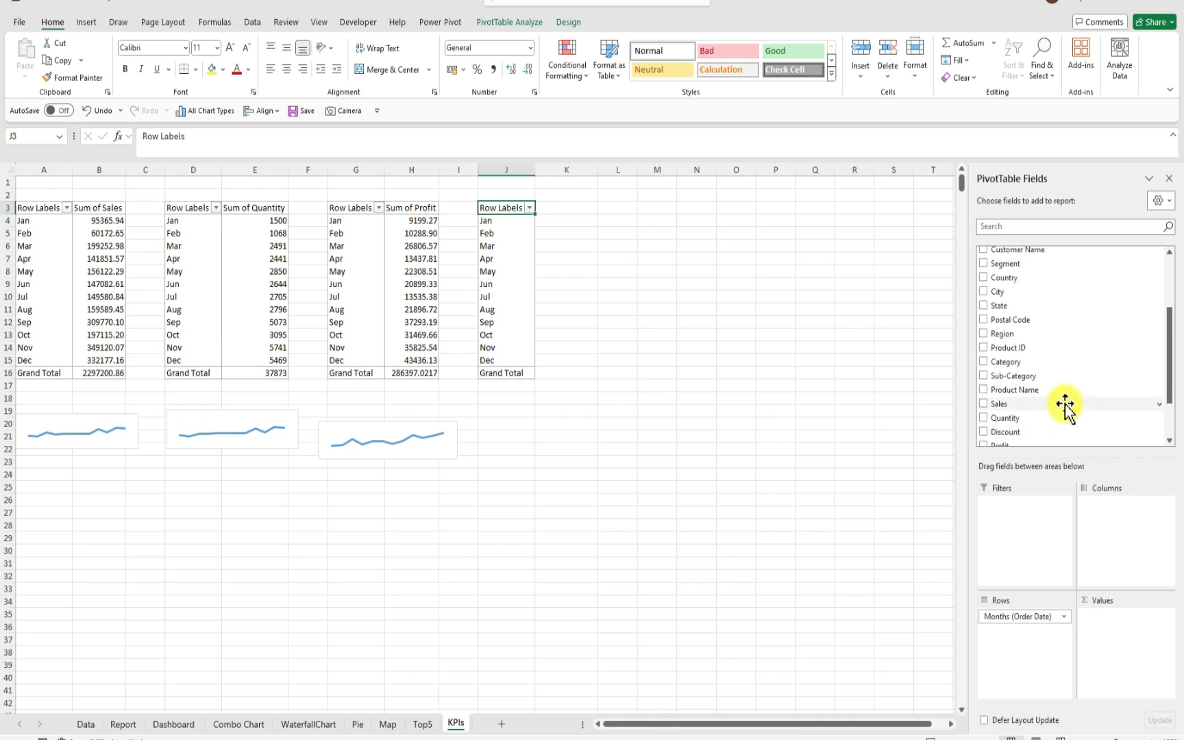
scroll(1066, 406, "up", 3)
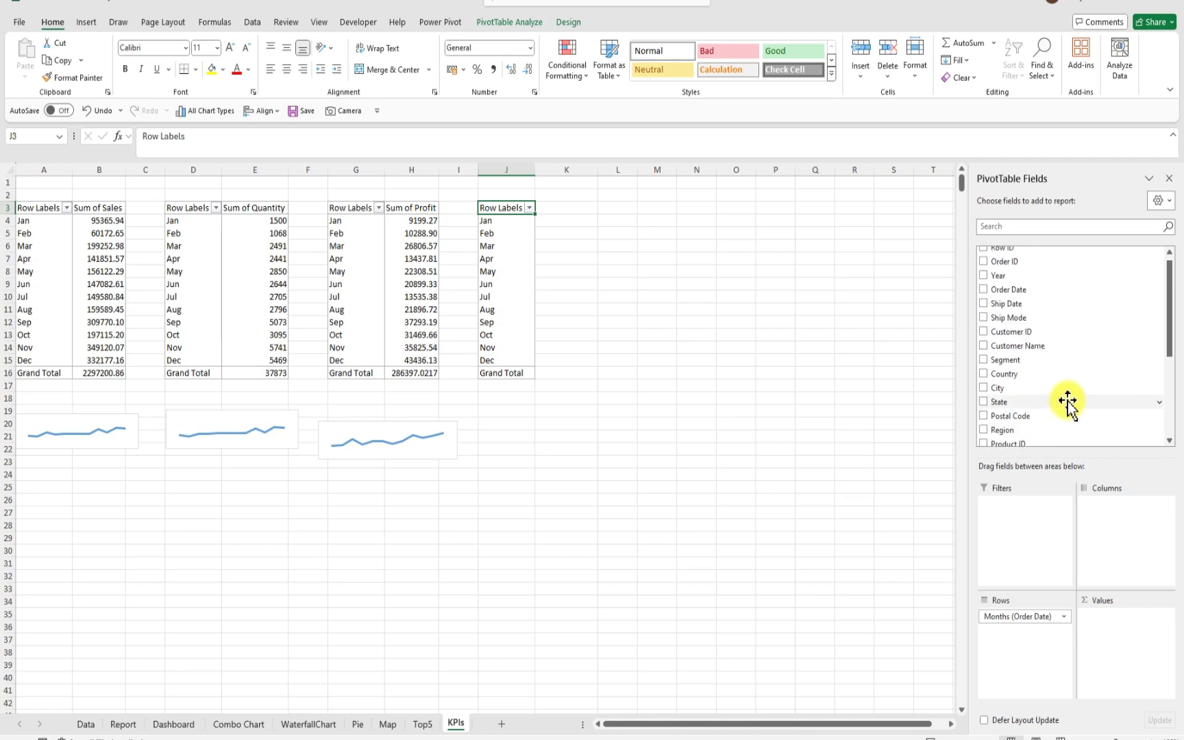
scroll(1067, 403, "up", 1)
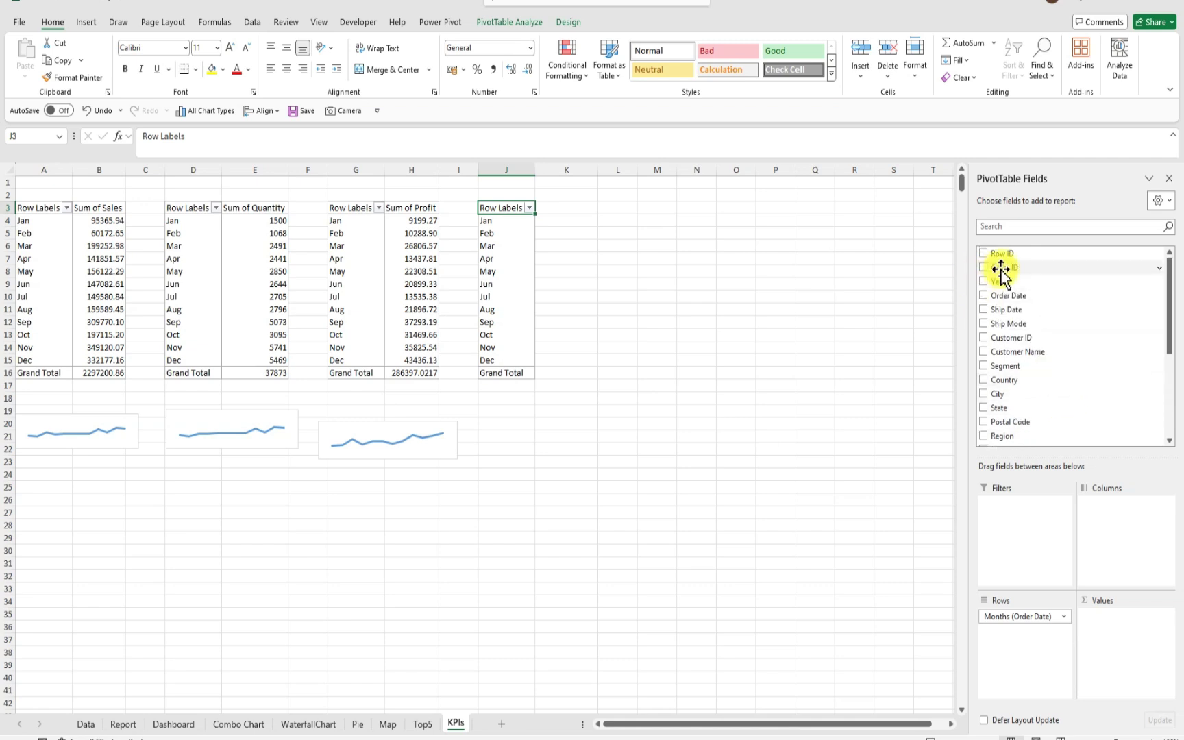
left_click_drag(1000, 269, 1109, 620)
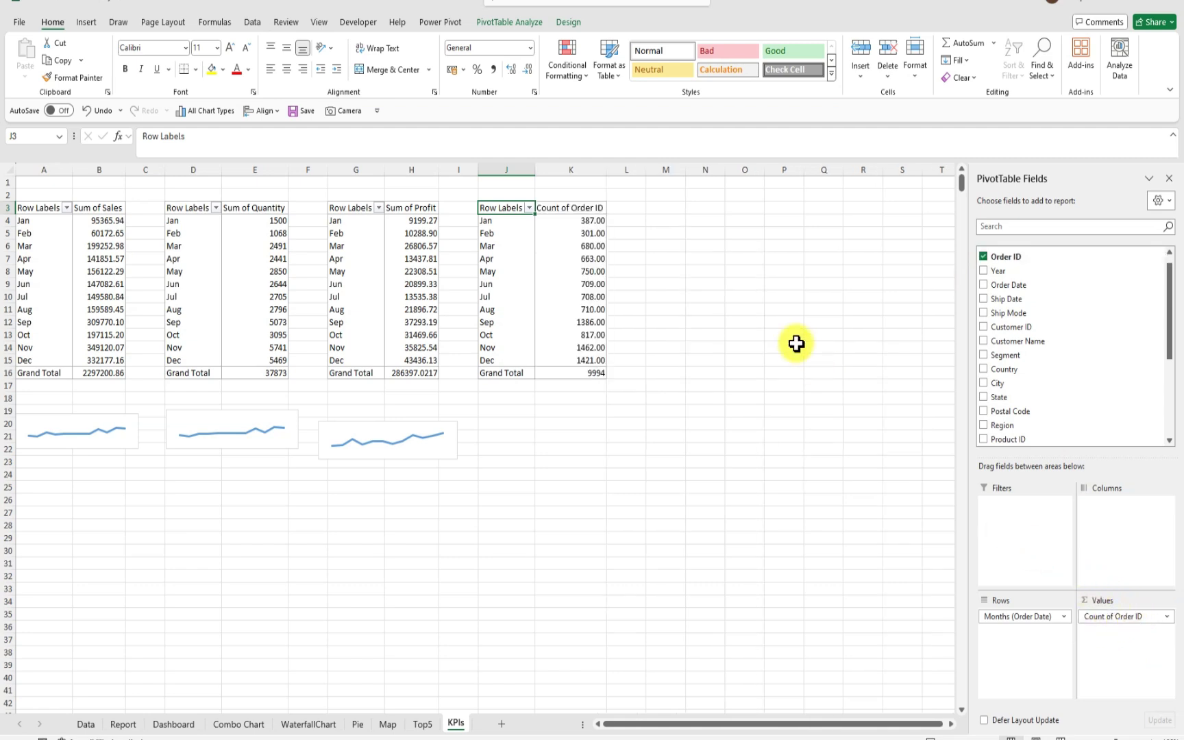
Format the monthly order counts in K4:K15 with no decimal places
left_click(594, 220)
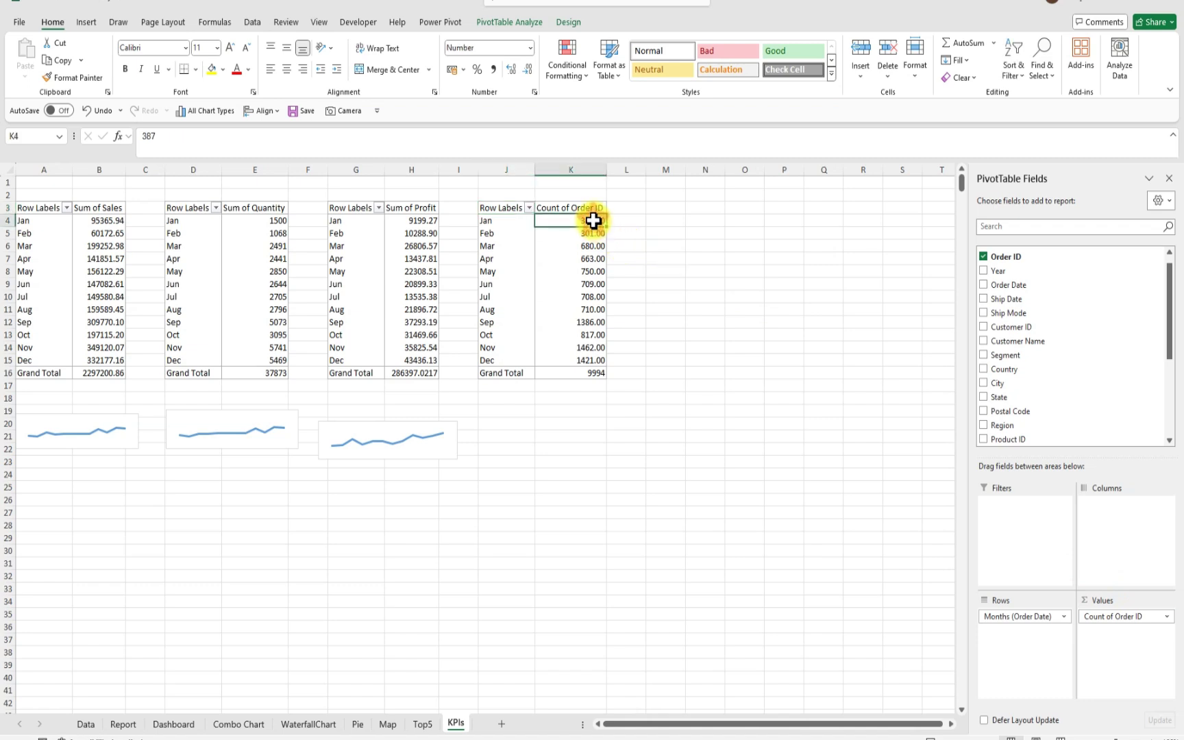
left_click_drag(594, 219, 614, 361)
left_click_drag(596, 369, 602, 359)
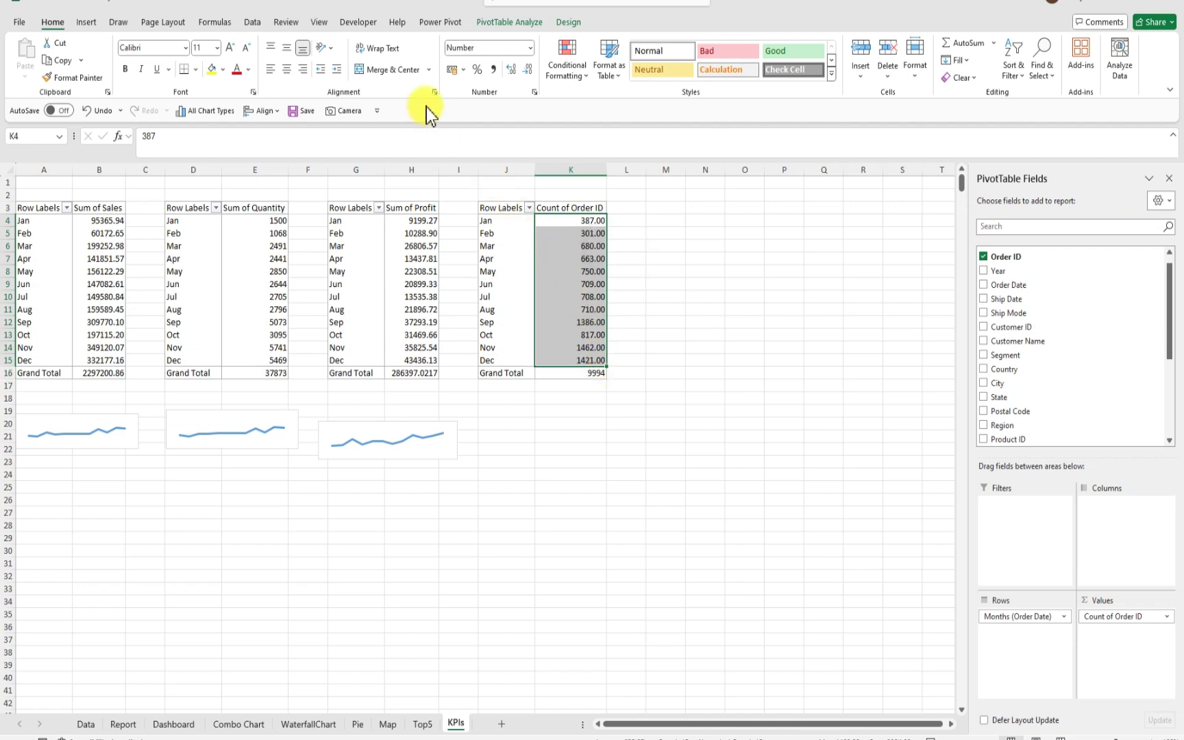
left_click(528, 70)
left_click(531, 70)
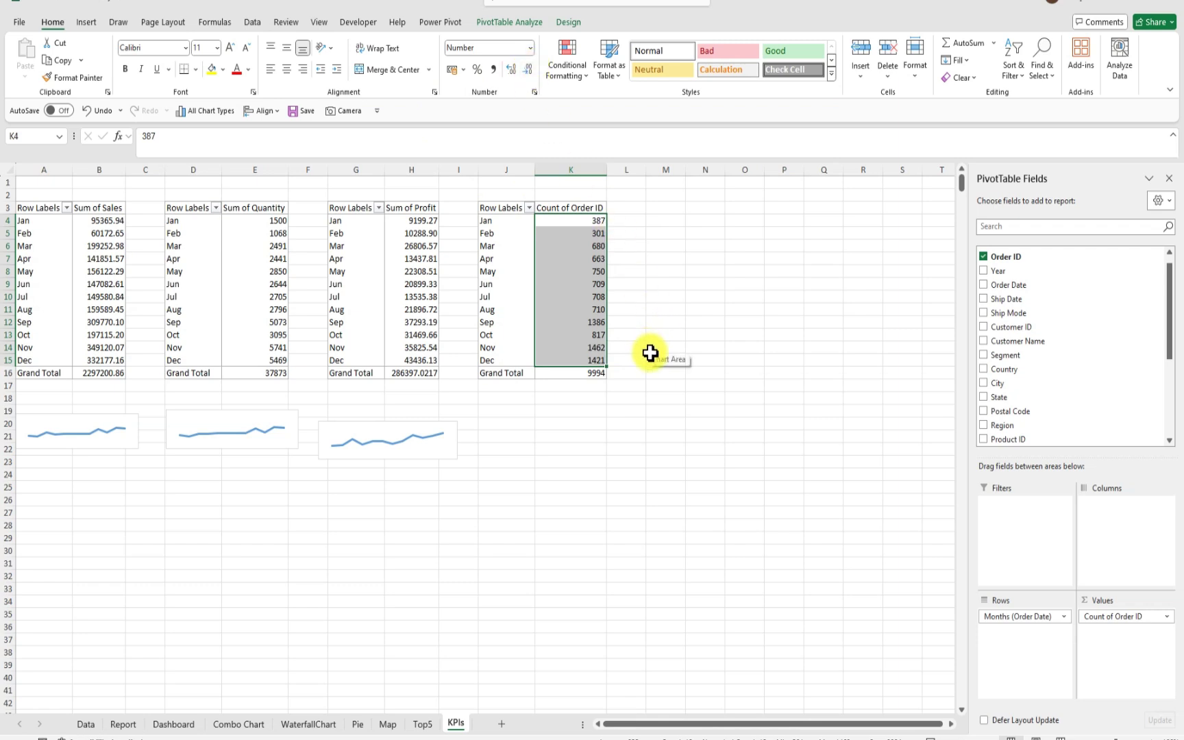
left_click(652, 357)
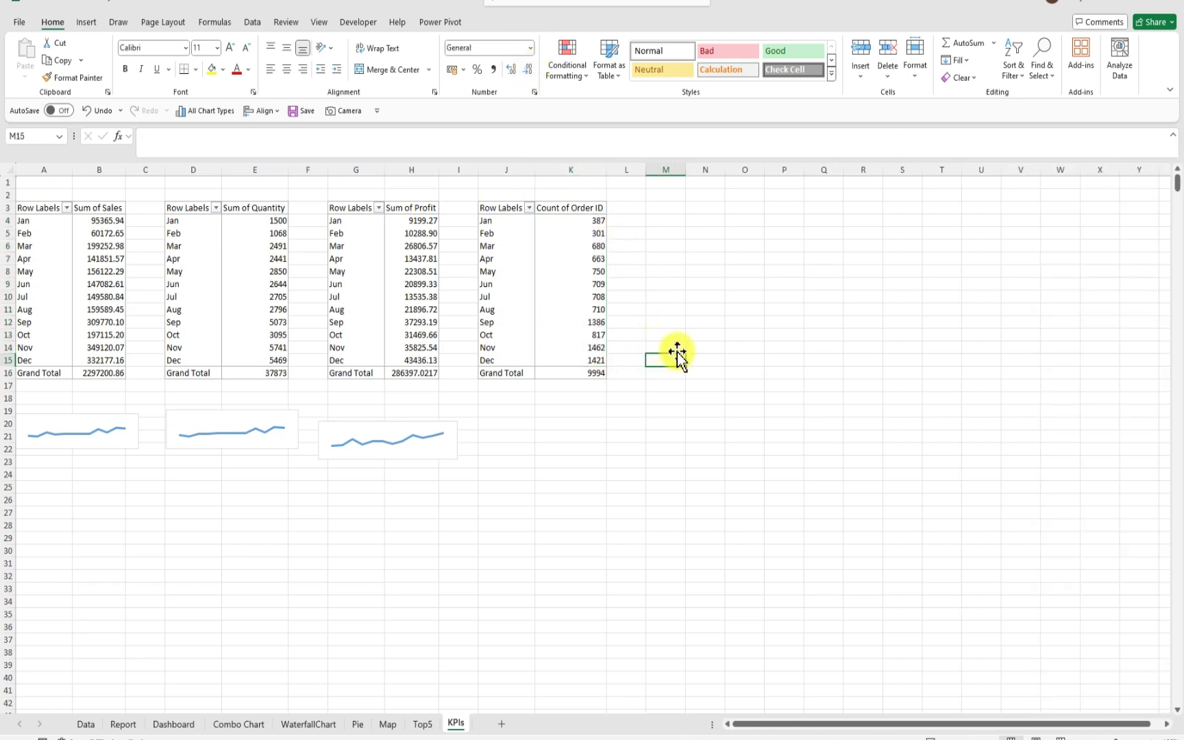
Insert a line PivotChart from the order count pivot table and place it beneath that table
left_click(601, 251)
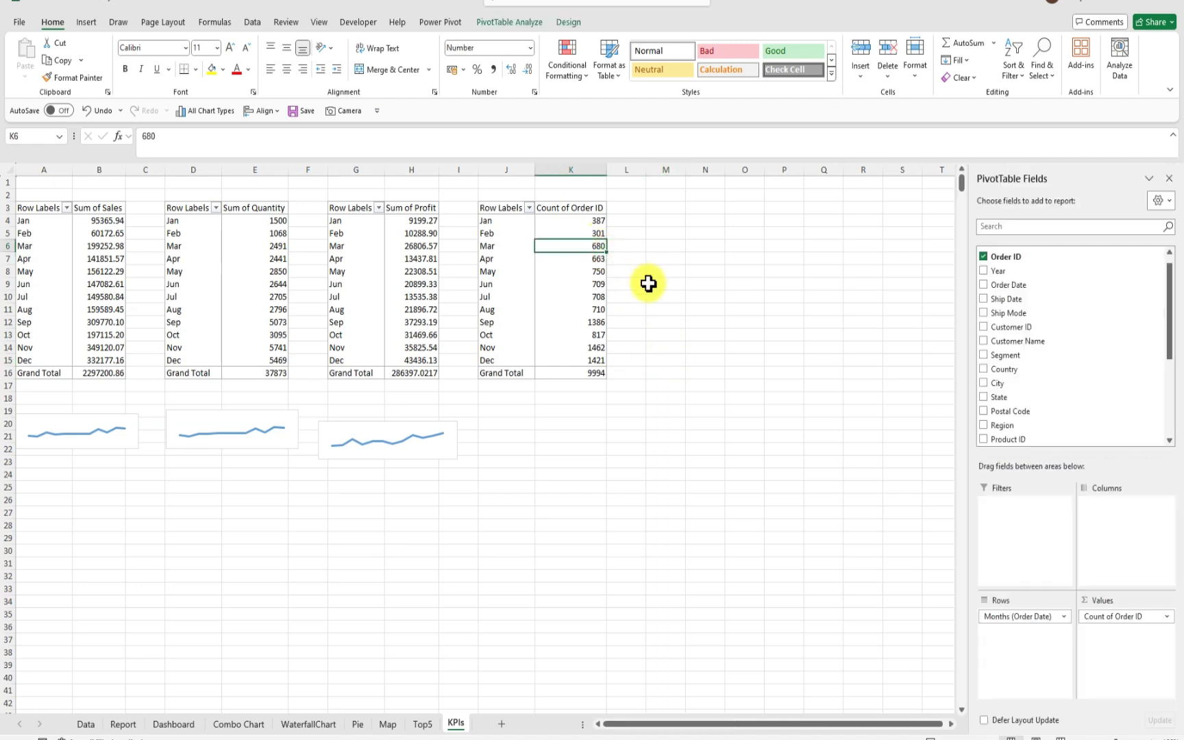
left_click(84, 22)
left_click(404, 84)
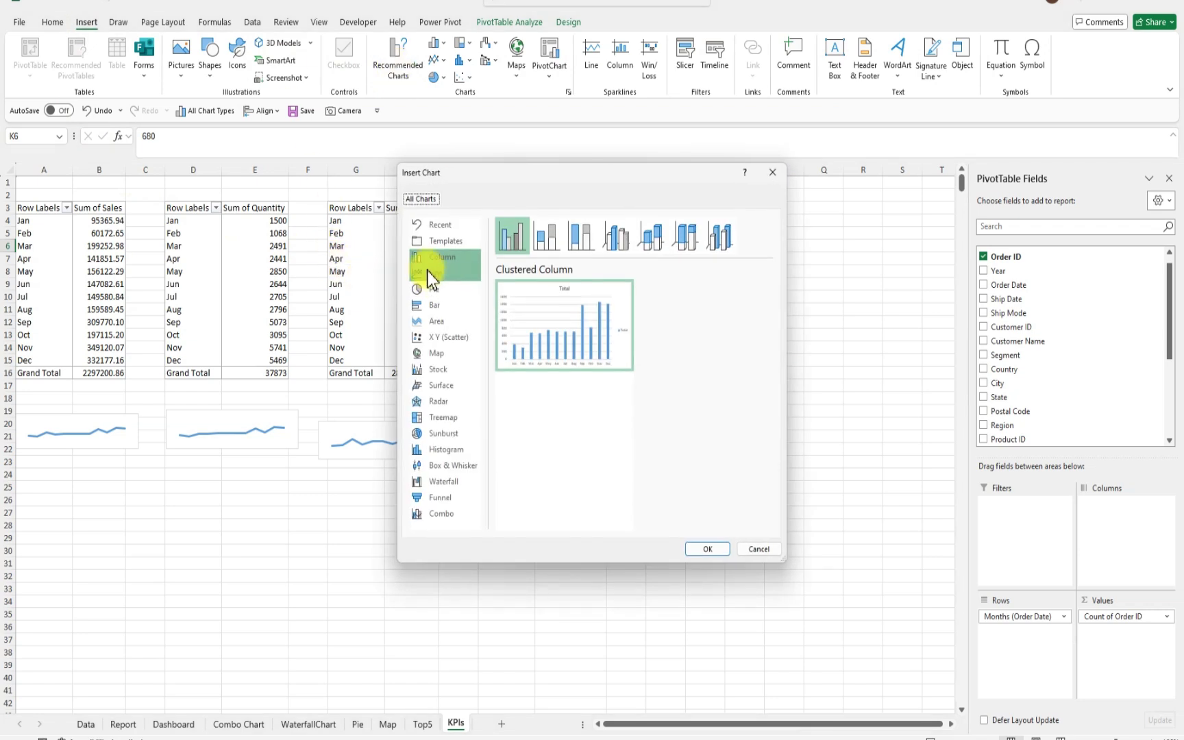
left_click(431, 274)
left_click(708, 550)
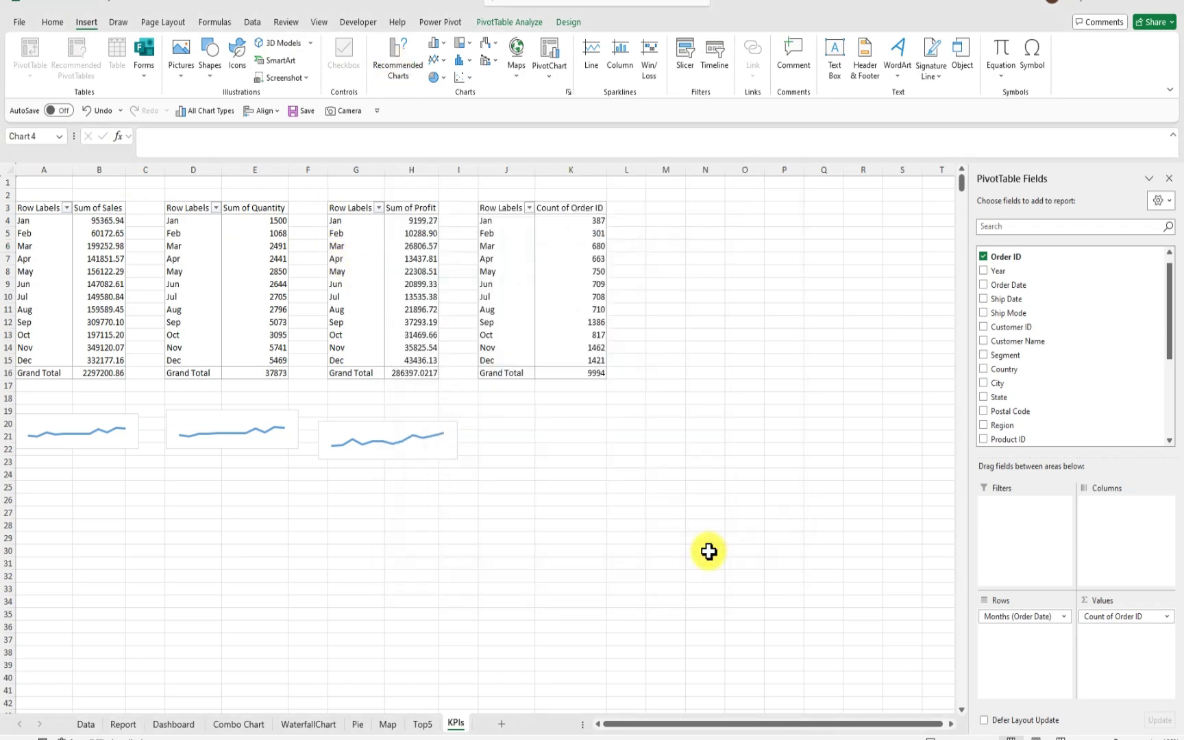
left_click_drag(538, 366, 685, 409)
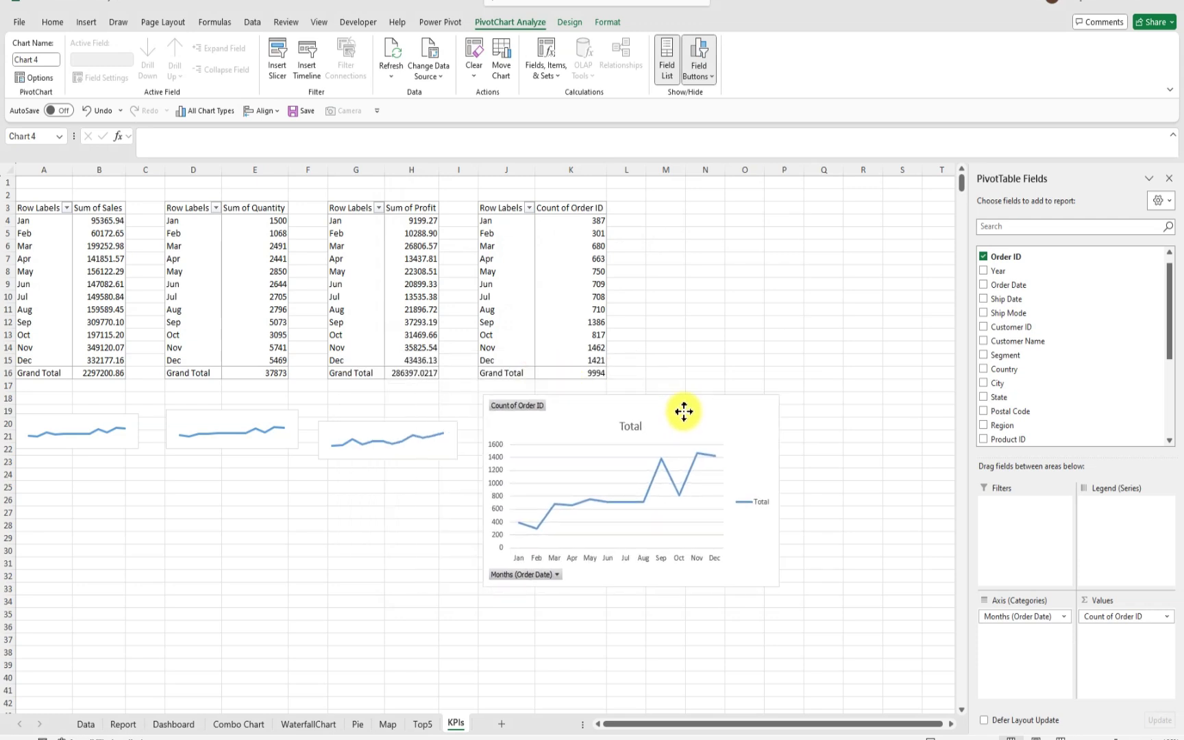
Hide all field buttons on the order count chart and delete its title
left_click(546, 401)
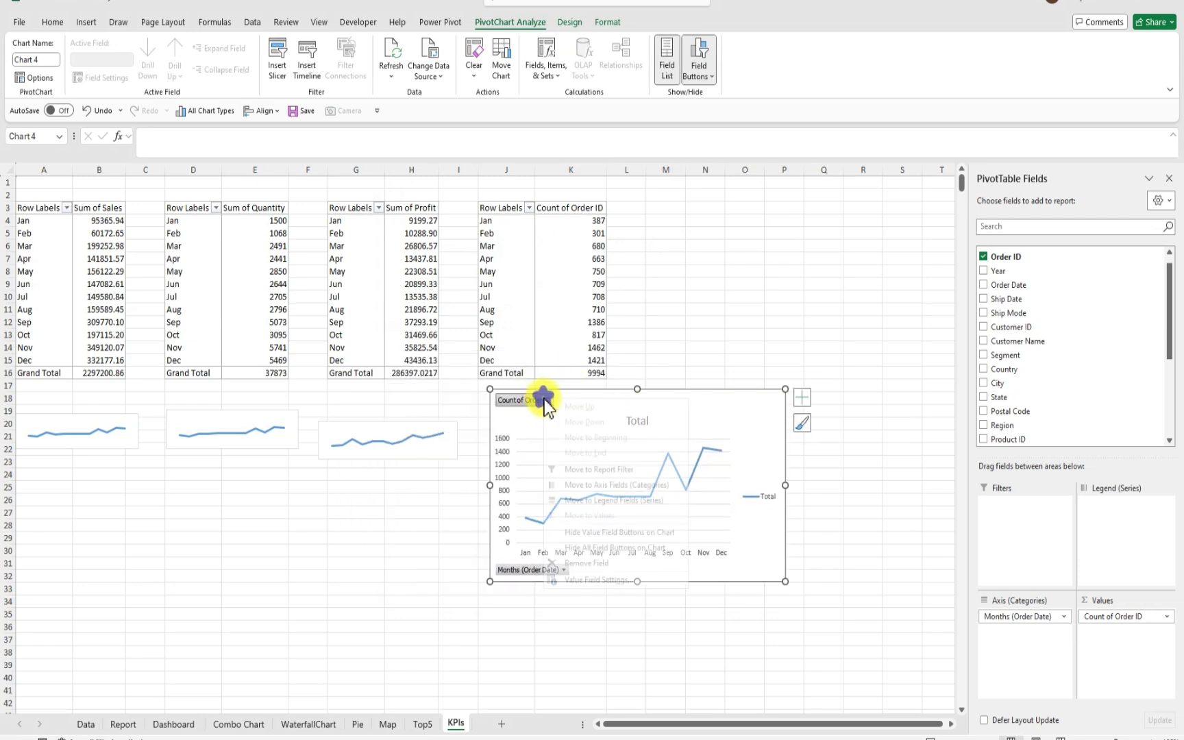
left_click(602, 548)
left_click(643, 407)
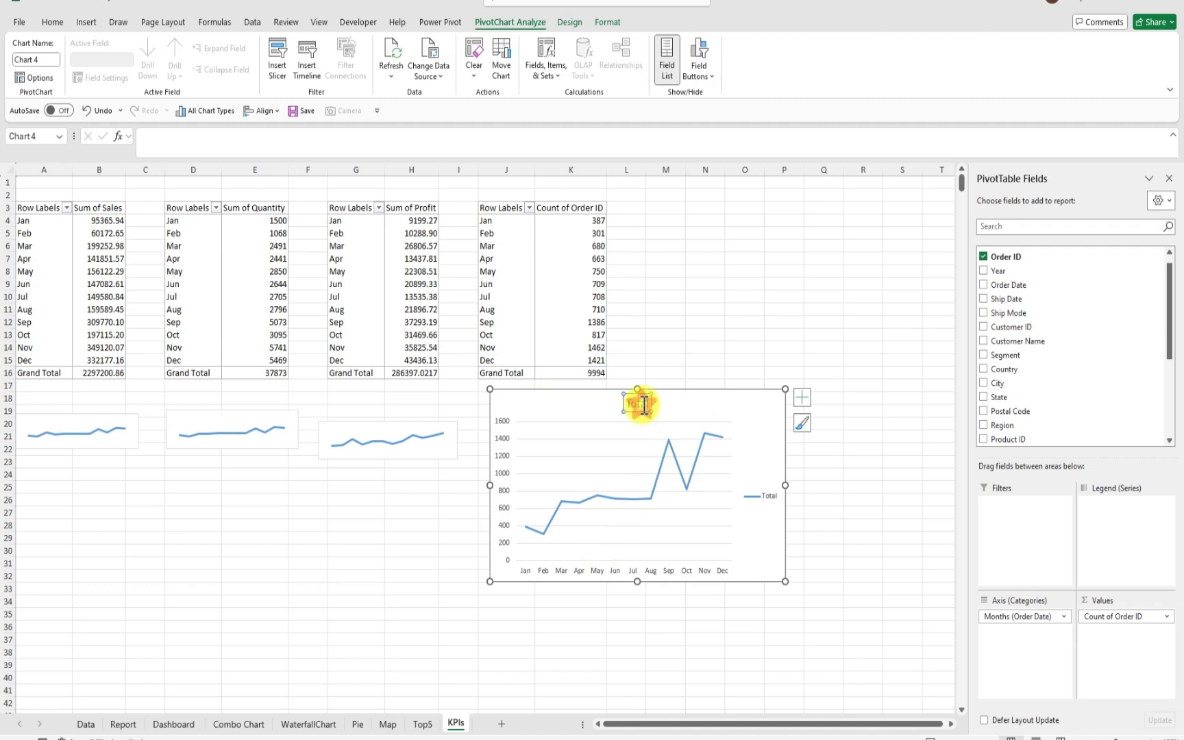
key("Delete")
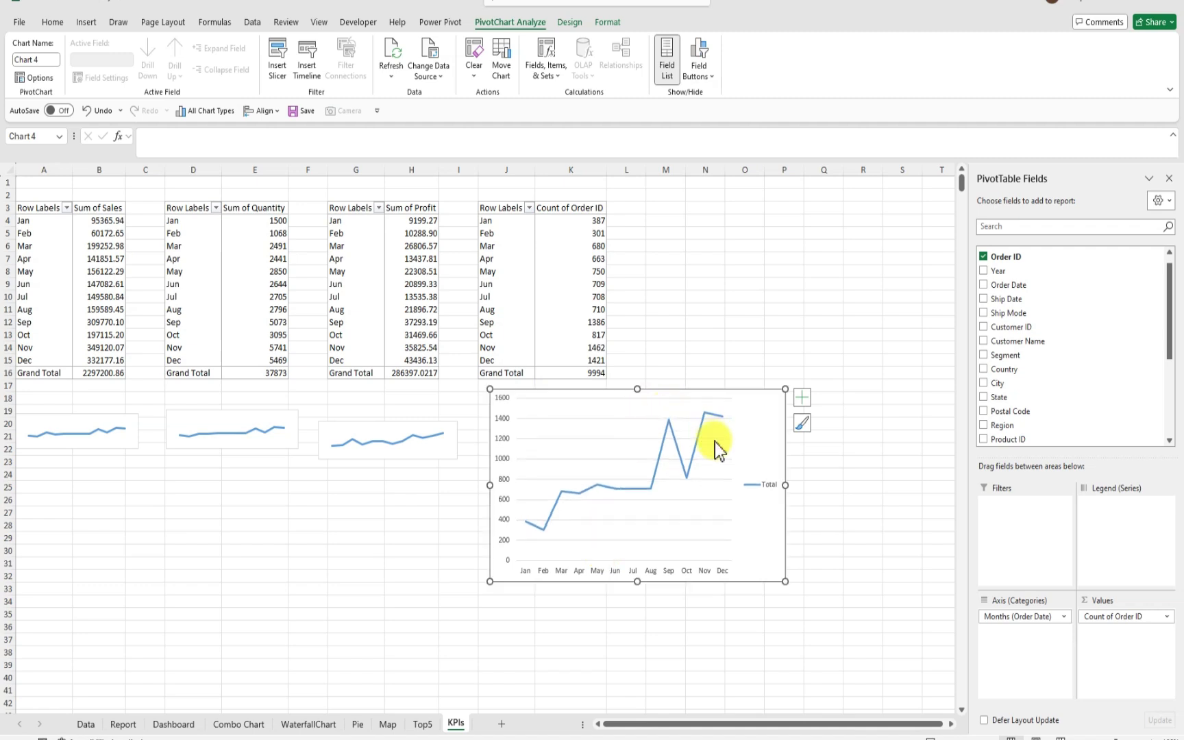
Delete the legend, vertical axis and horizontal axis from the order count chart
left_click(766, 491)
key("Delete")
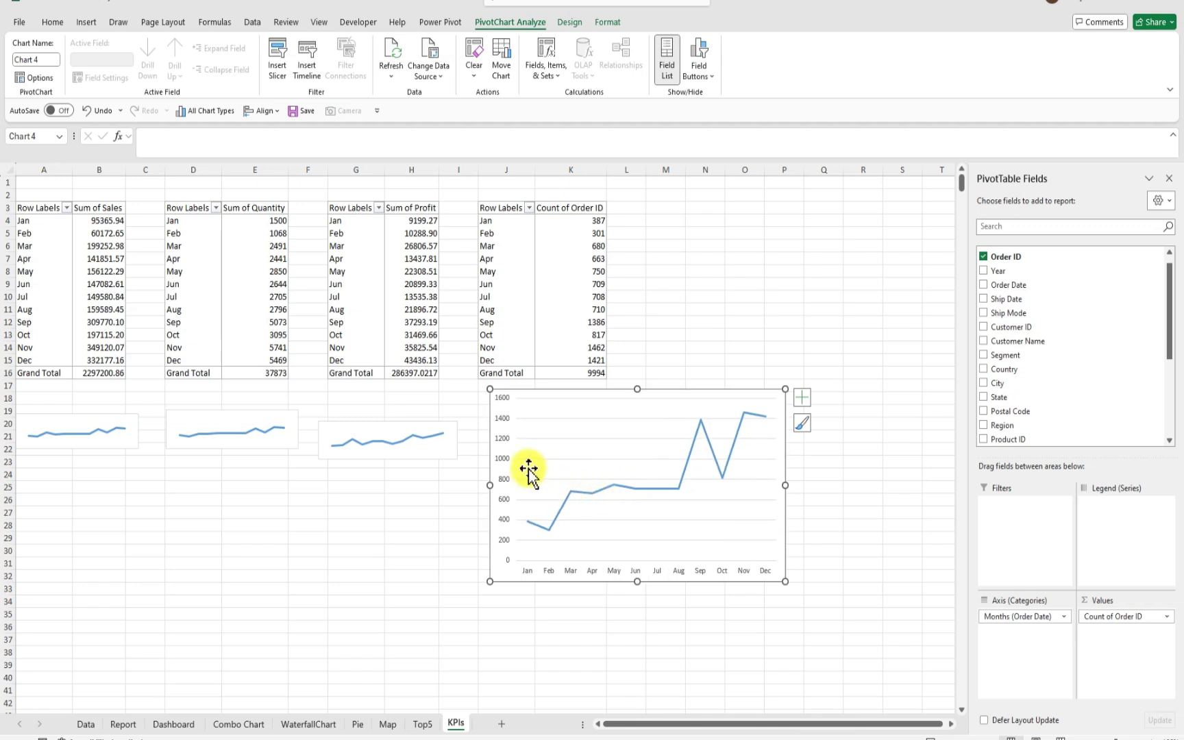
left_click(509, 470)
key("Delete")
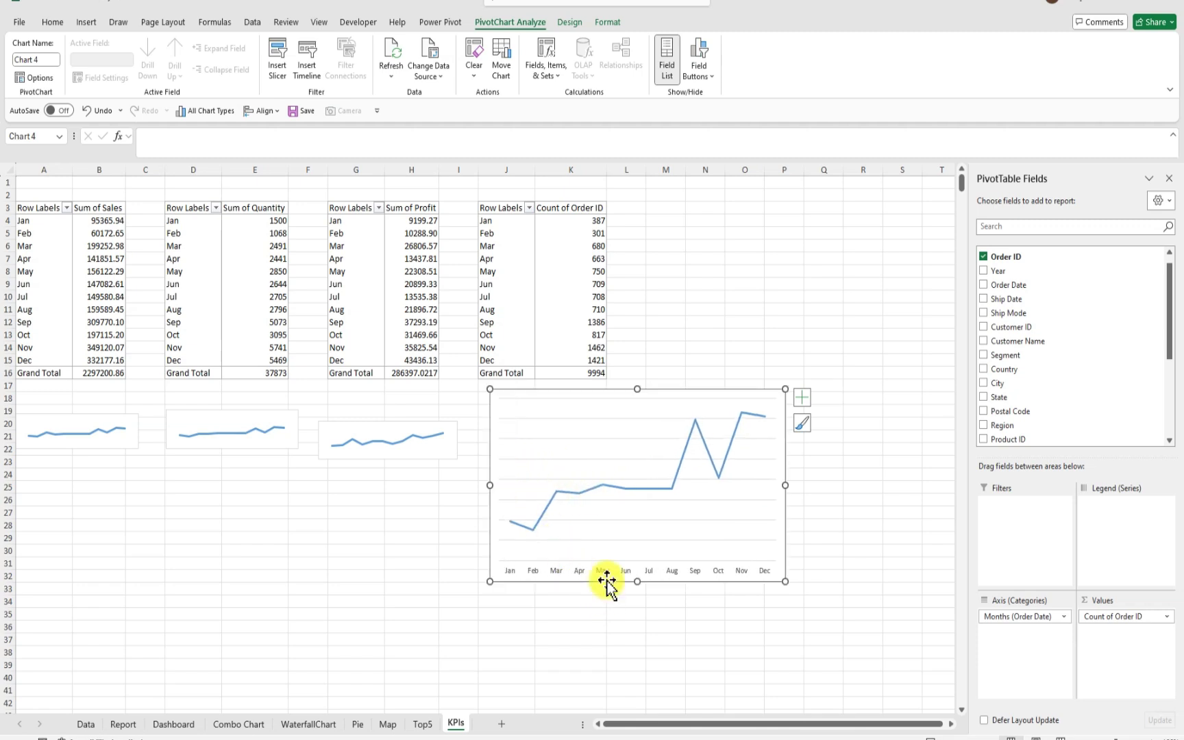
left_click(609, 576)
key("Delete")
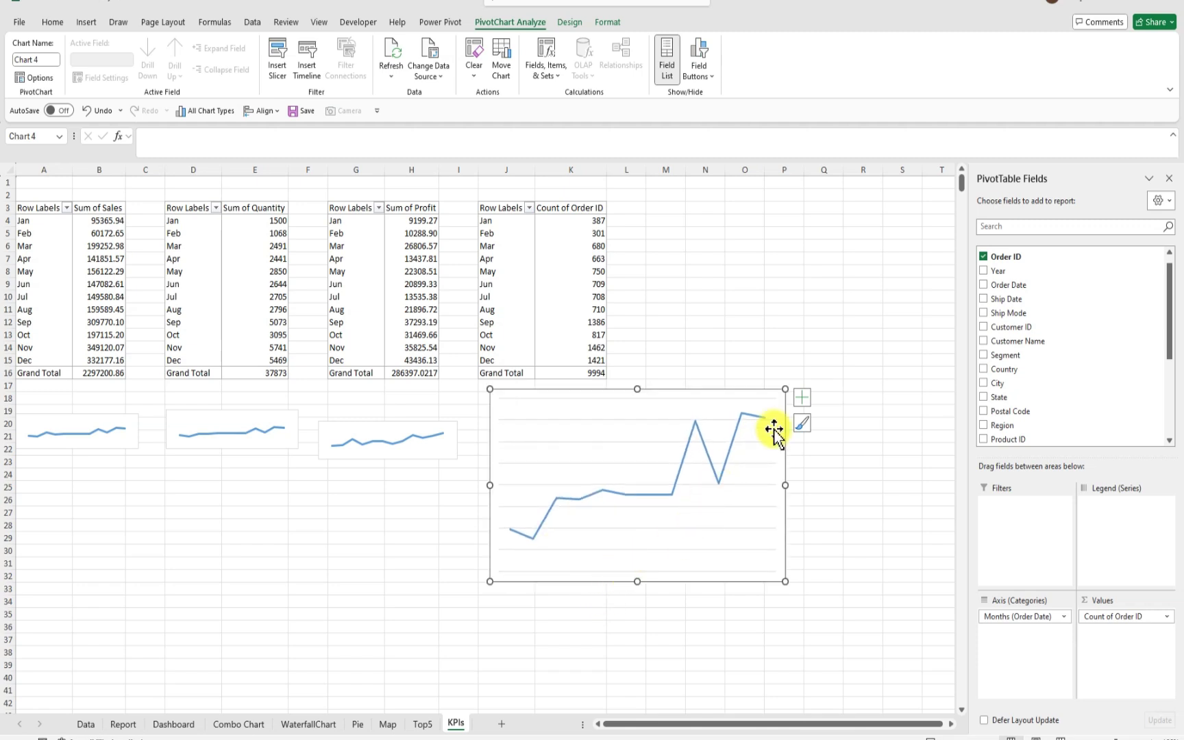
Shrink the order count chart into a small chart beneath its pivot table and save the workbook
left_click_drag(784, 389, 594, 418)
left_click(794, 578)
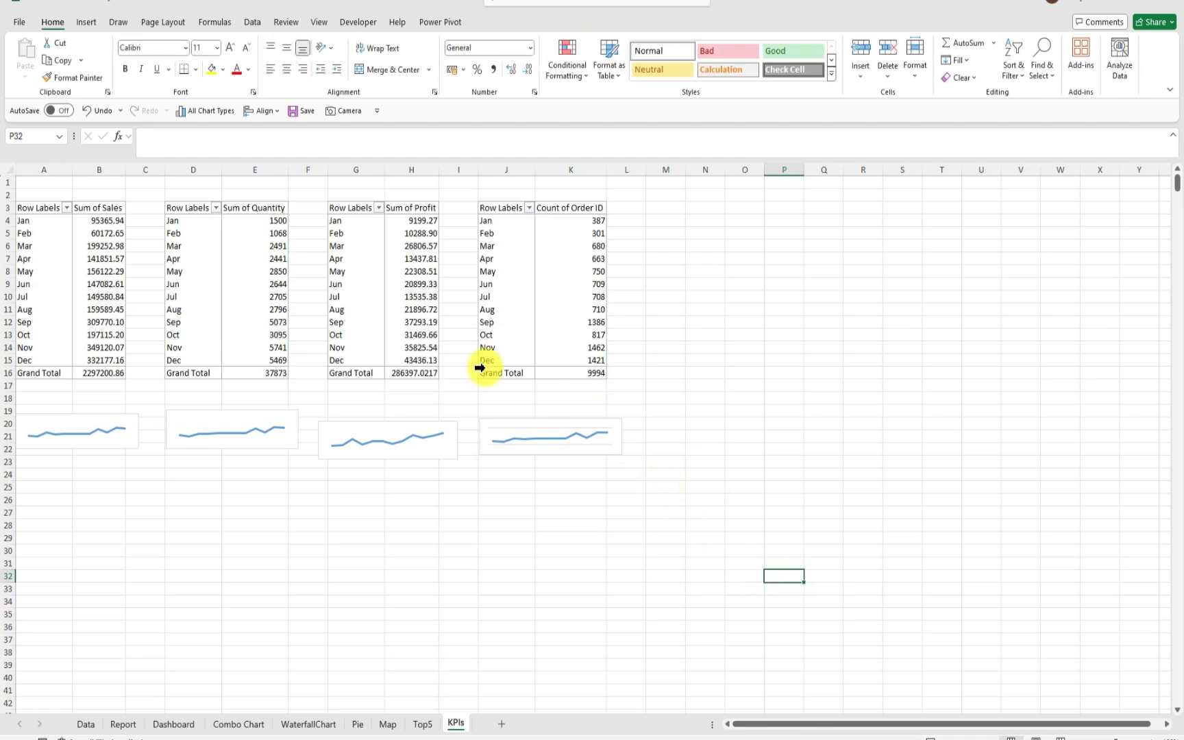
left_click(292, 111)
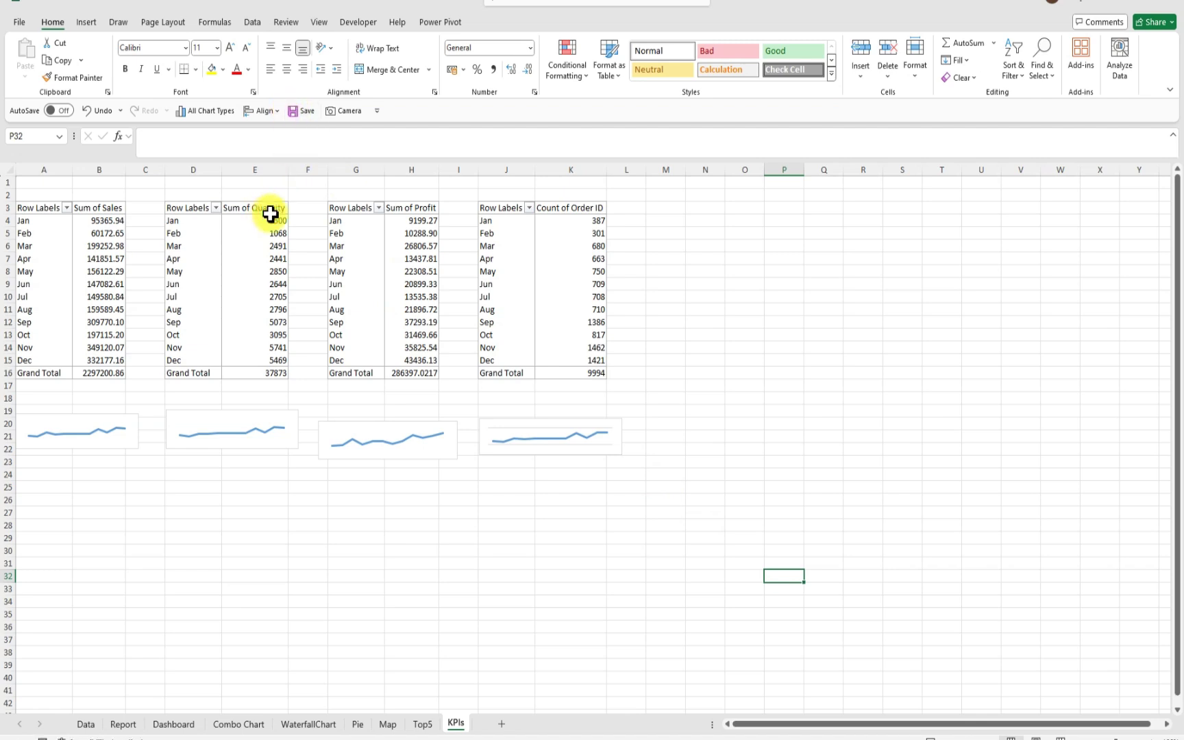
Enter =GETPIVOTDATA("Sales",$A$3) in B17 to reference the grand total of the sales pivot table
left_click(87, 386)
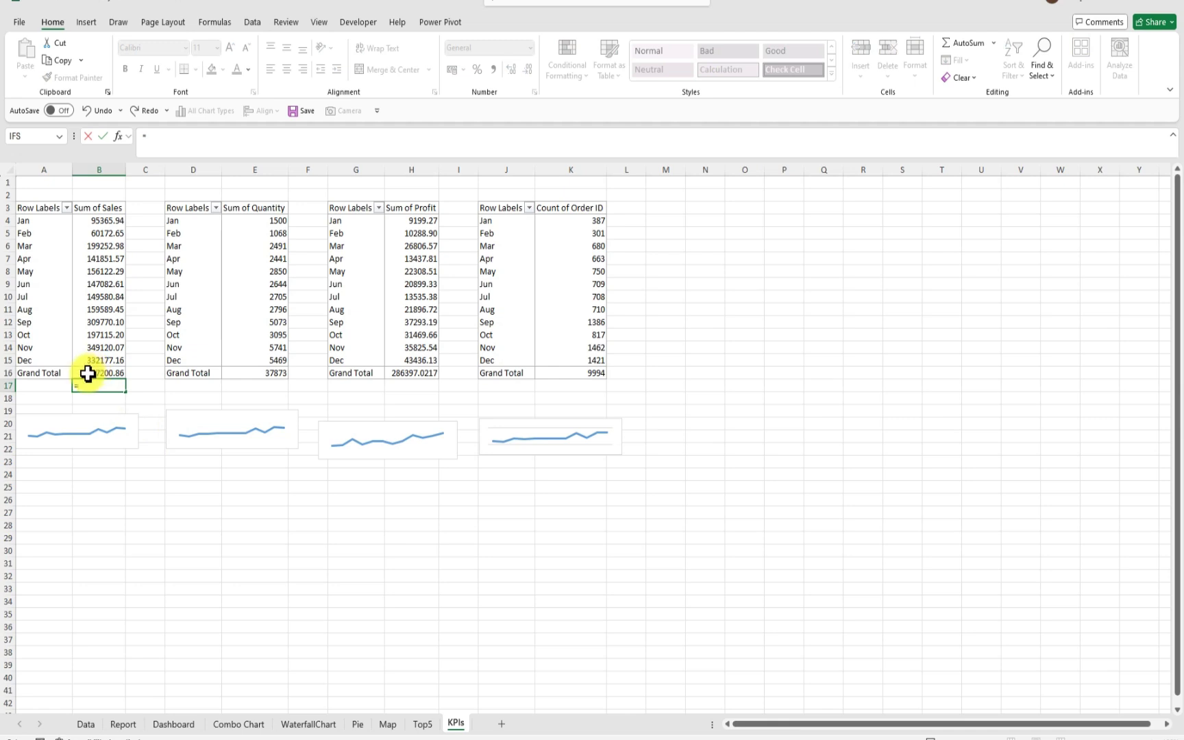
left_click(87, 373)
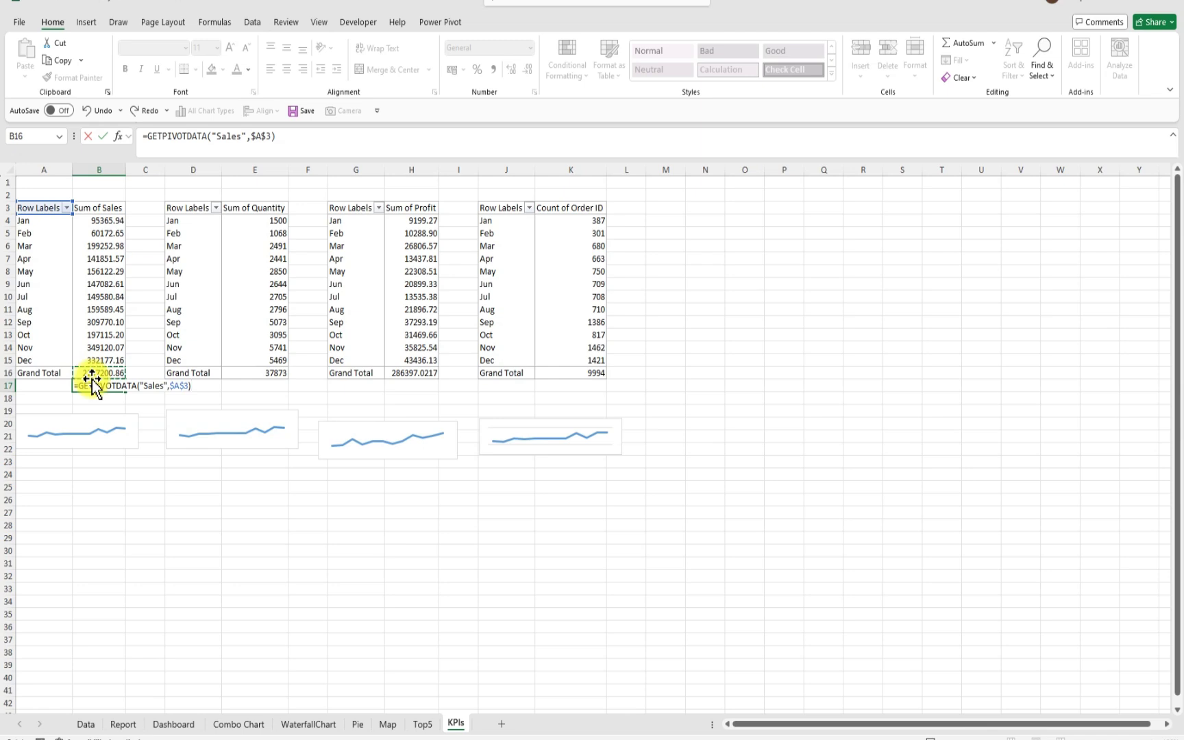
key("Return")
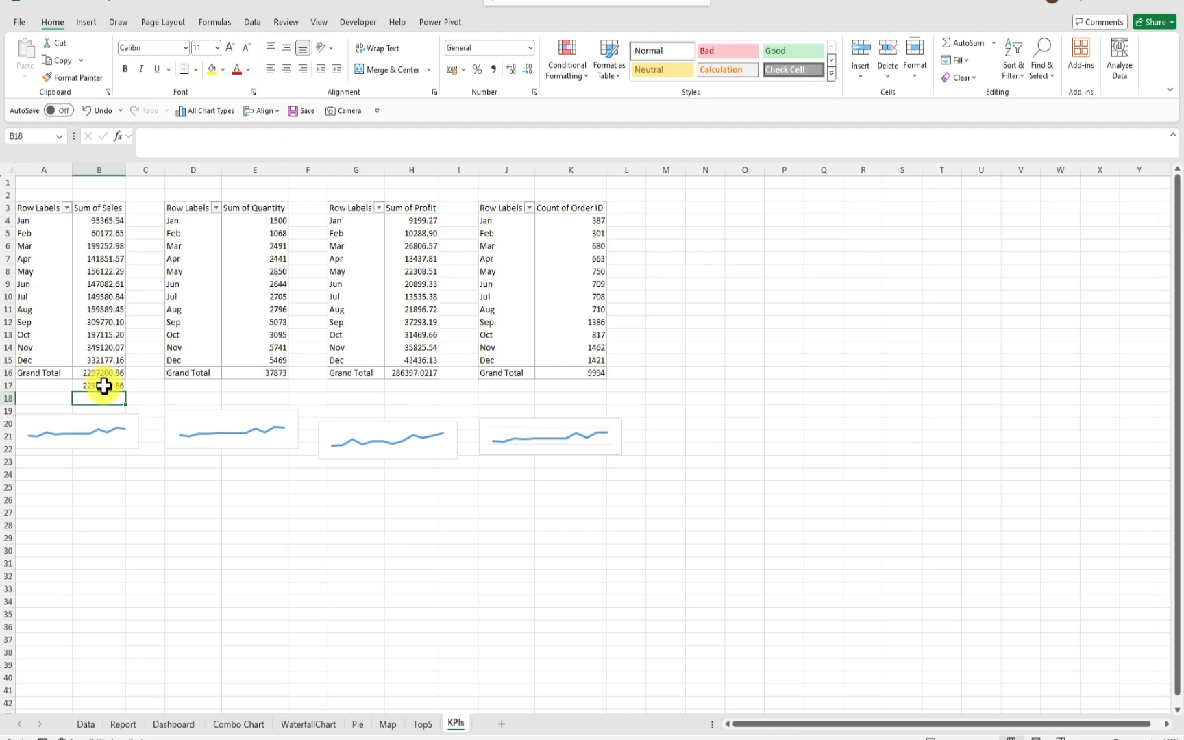
Format the sales total in B17 as Currency with the € Euro (€ 123) symbol and no decimal places
left_click(104, 386)
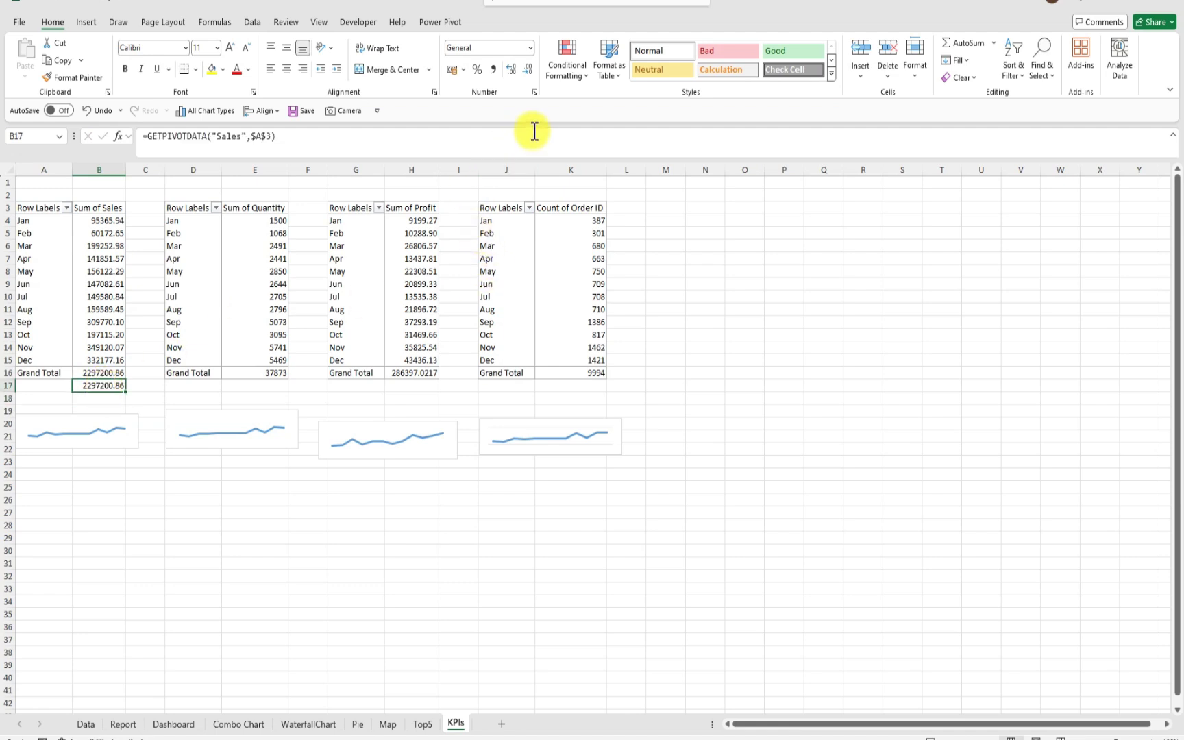
left_click(536, 93)
left_click(552, 245)
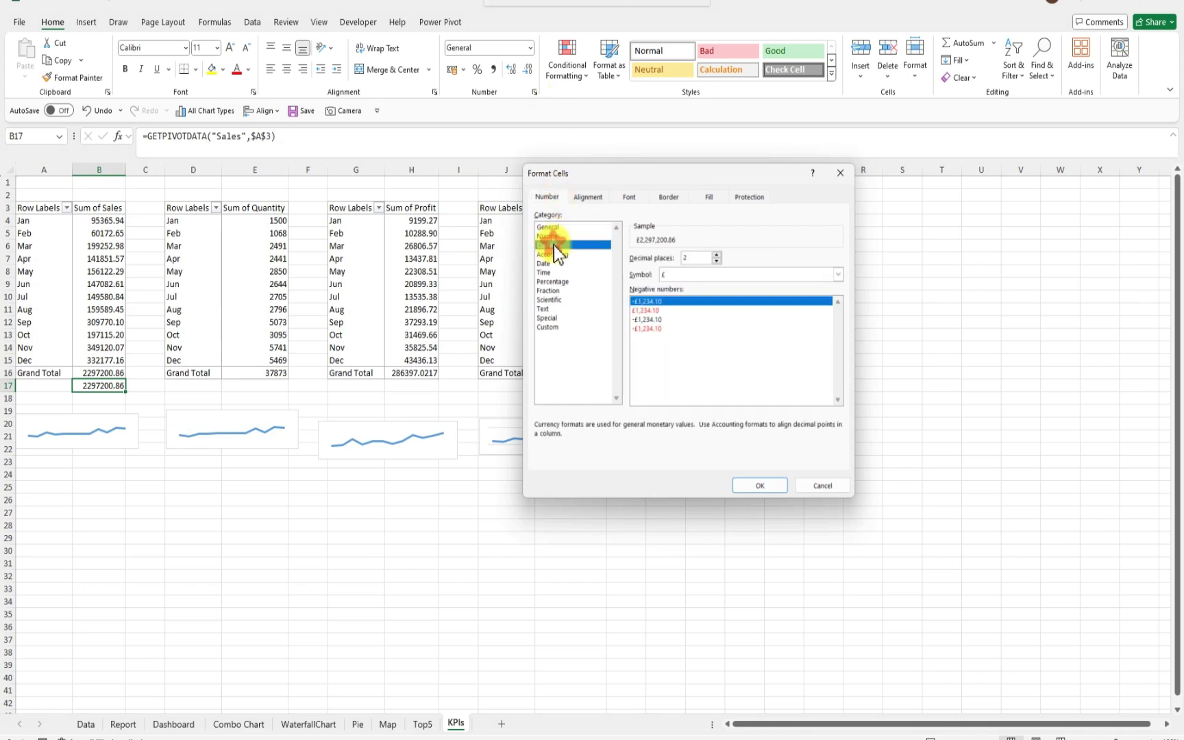
left_click(703, 274)
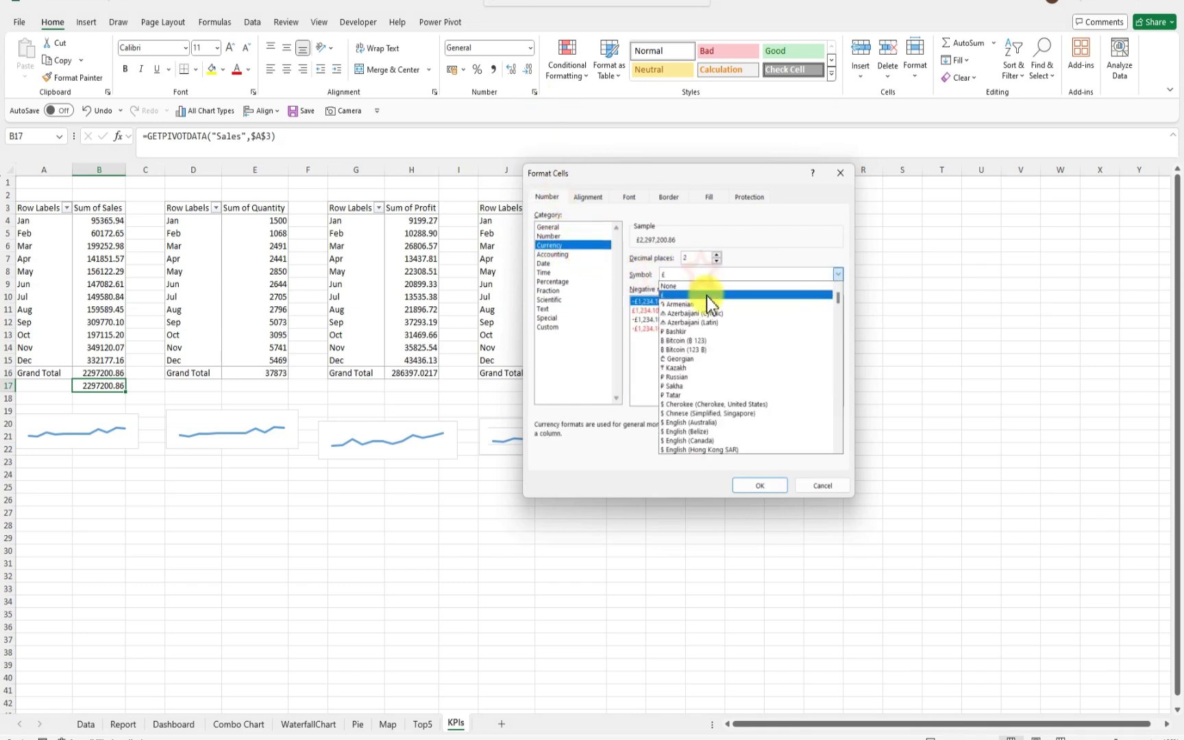
scroll(727, 373, "down", 5)
scroll(729, 373, "down", 10)
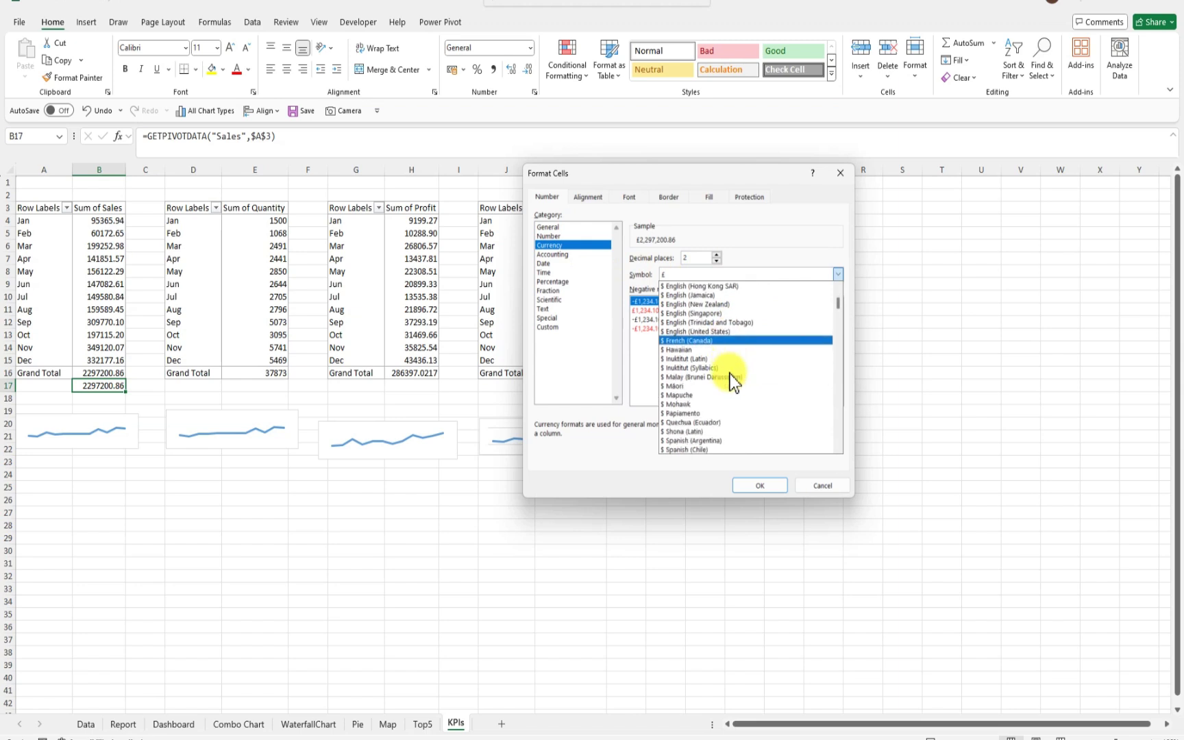
scroll(731, 373, "down", 10)
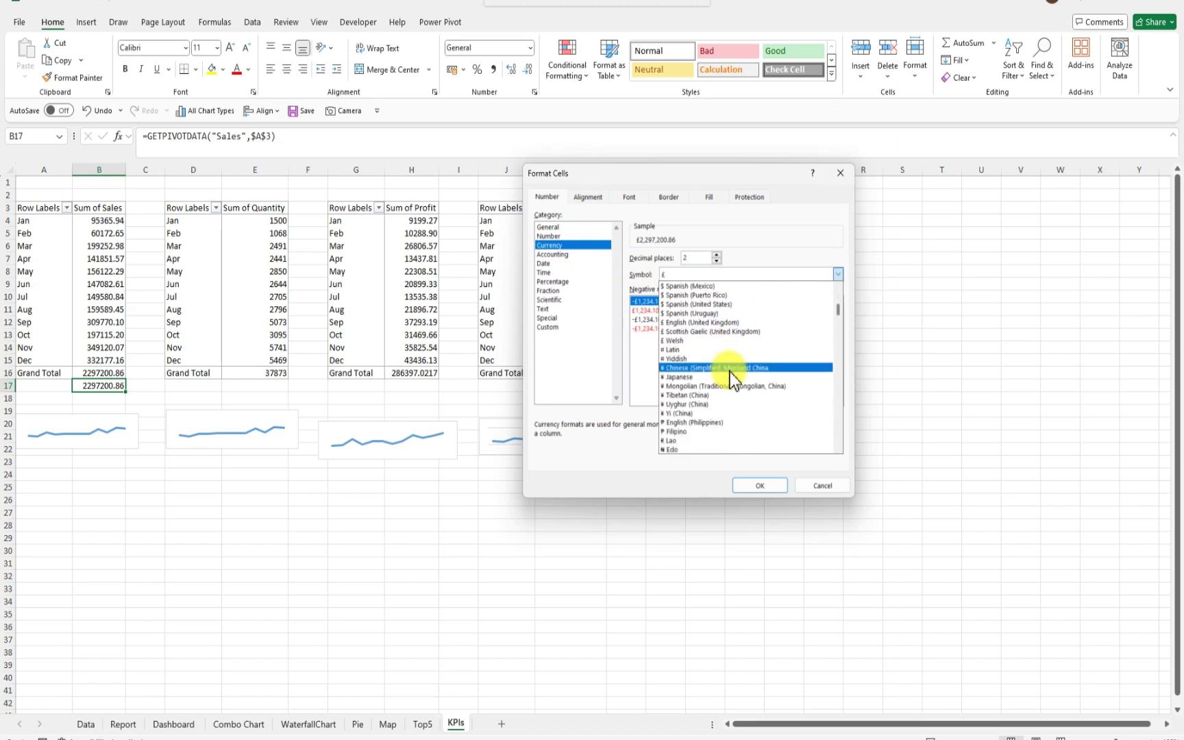
scroll(733, 377, "down", 2)
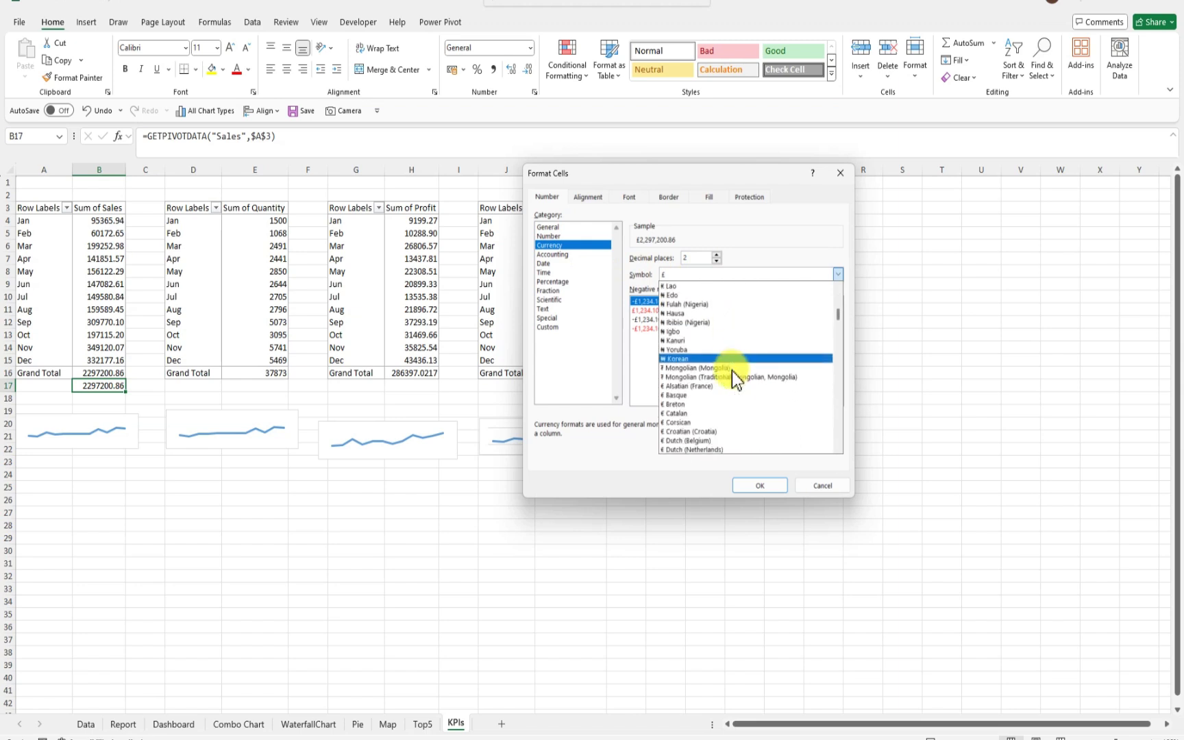
scroll(733, 377, "down", 5)
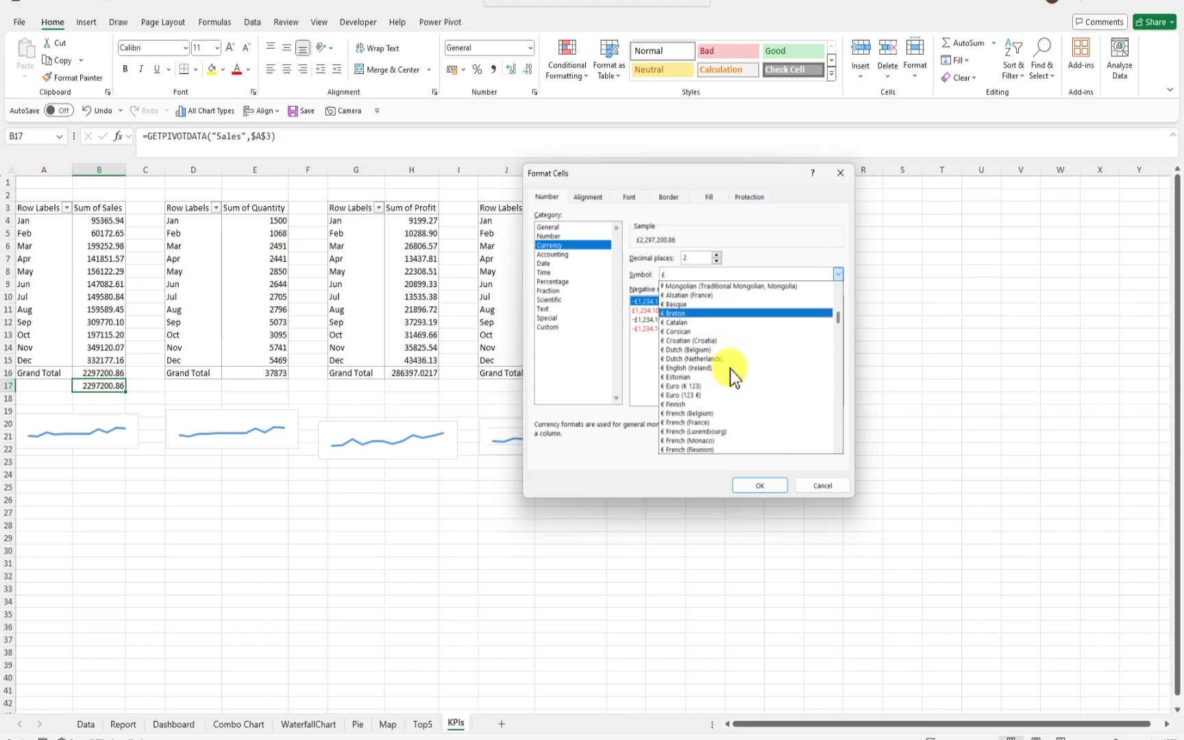
left_click(700, 386)
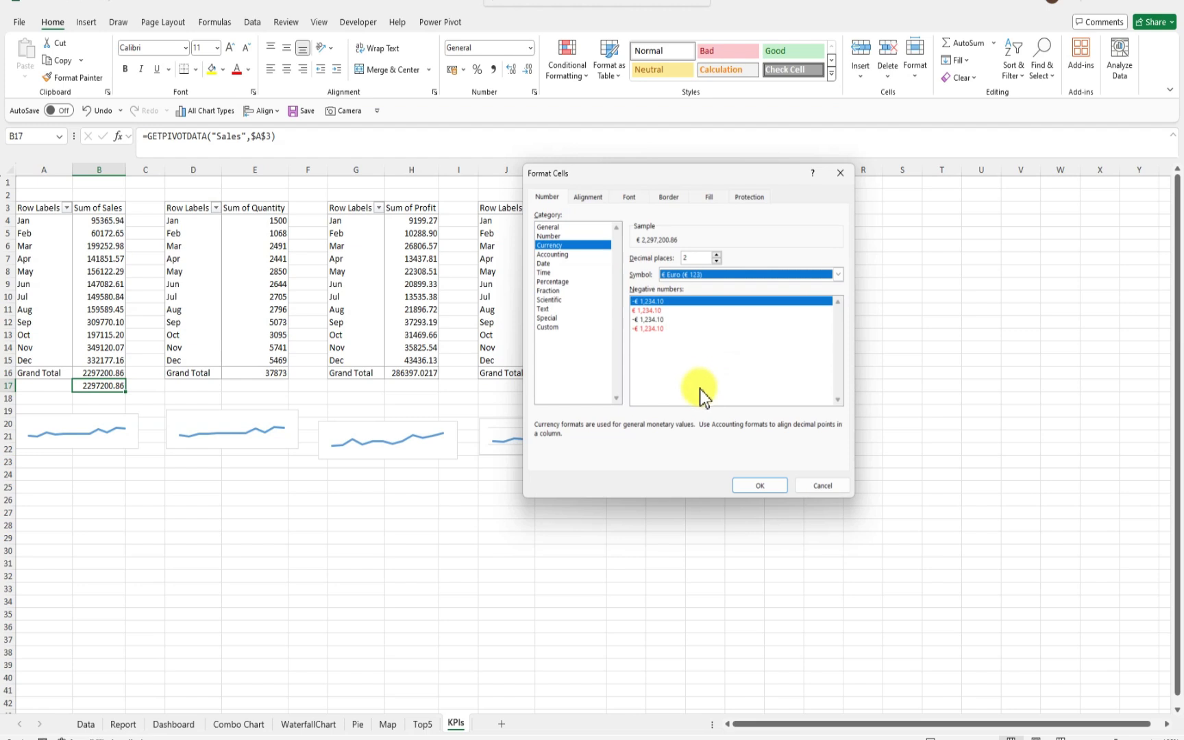
left_click(755, 486)
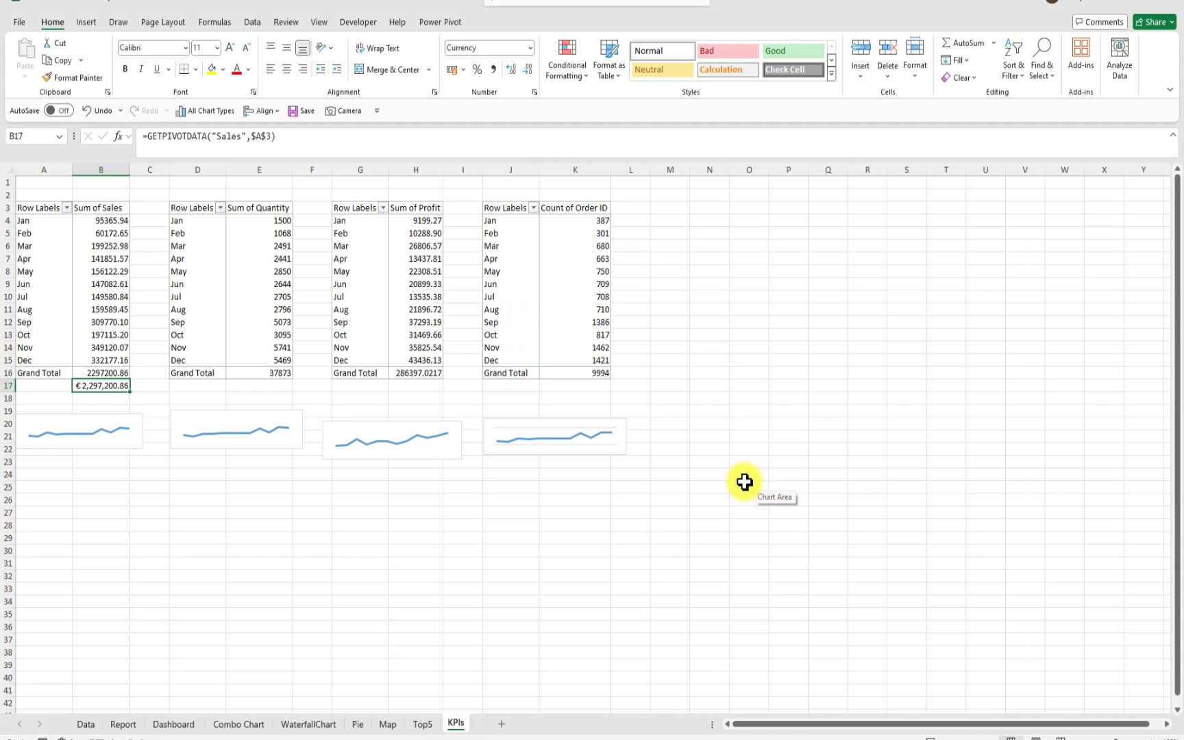
left_click(529, 69)
left_click(529, 69)
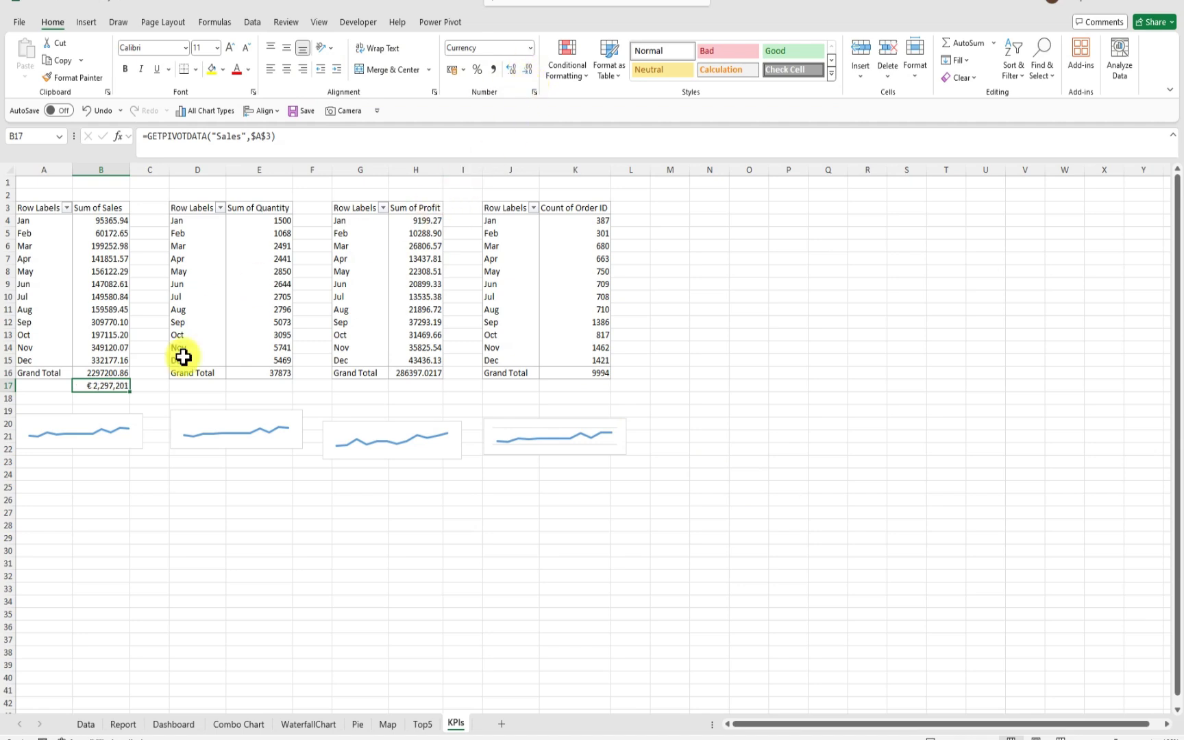
left_click(185, 494)
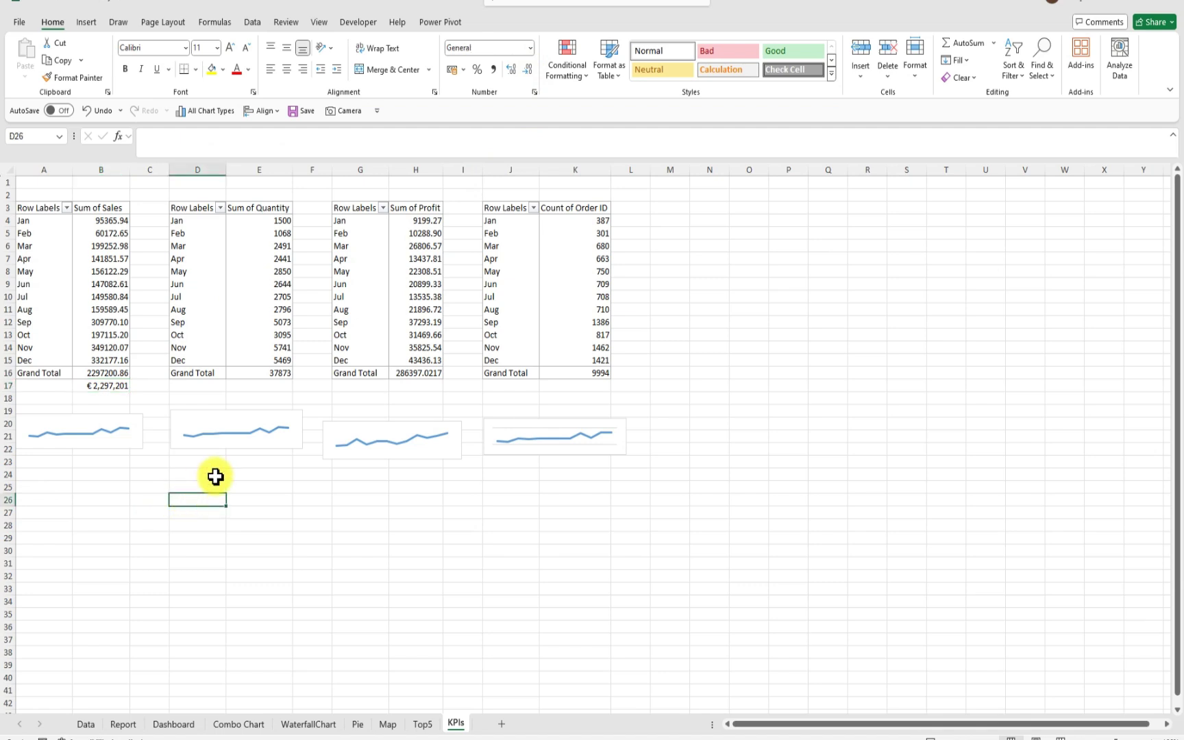
Enter =GETPIVOTDATA("Quantity",$D$3) in E17 to reference the grand total of the quantity pivot table
left_click(248, 384)
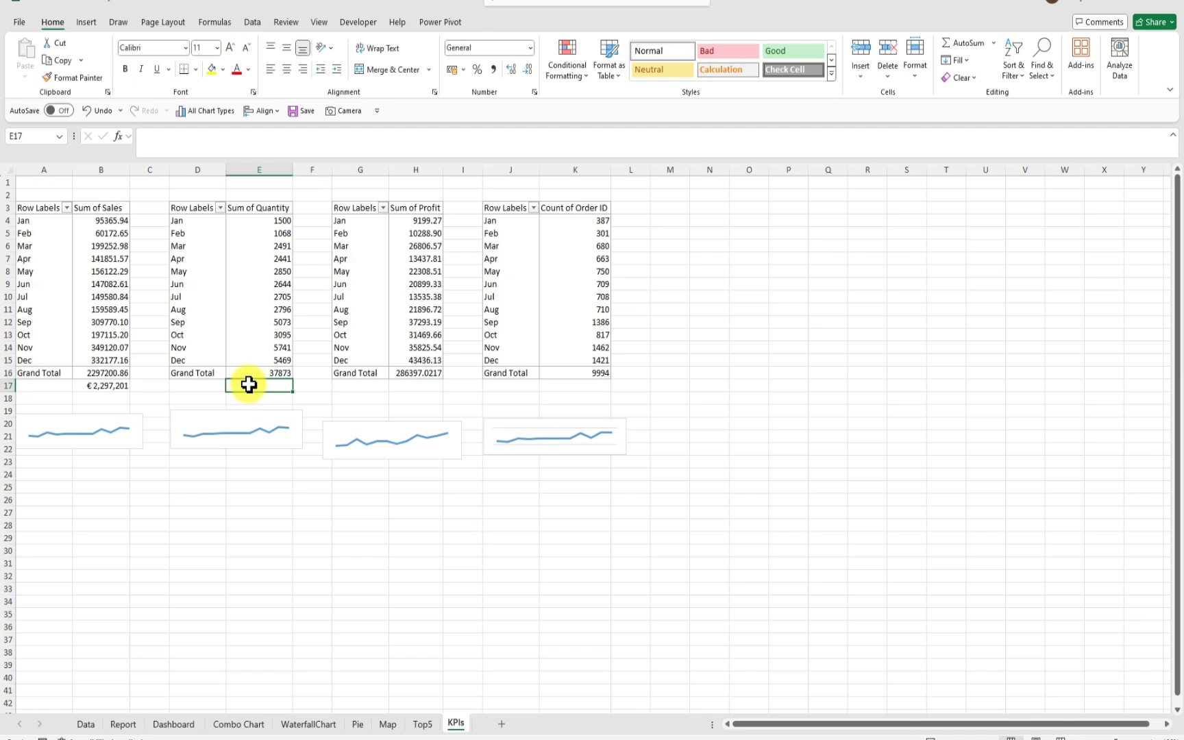
type("=")
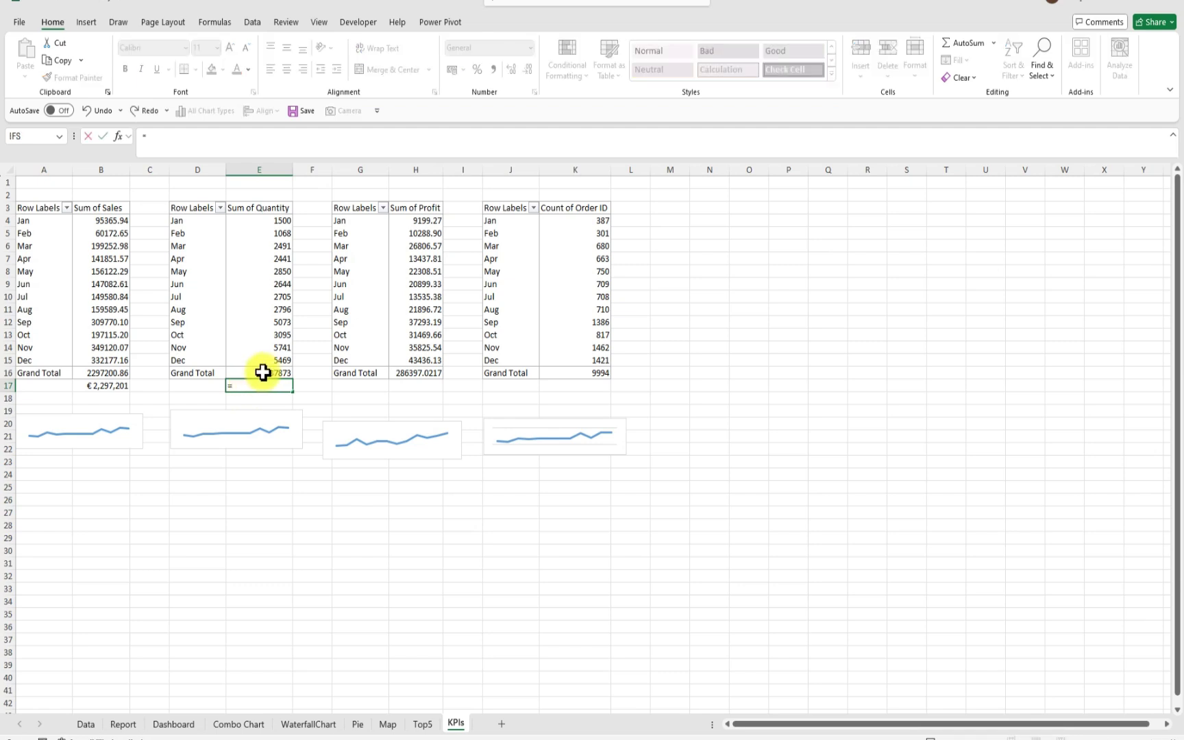
left_click(278, 372)
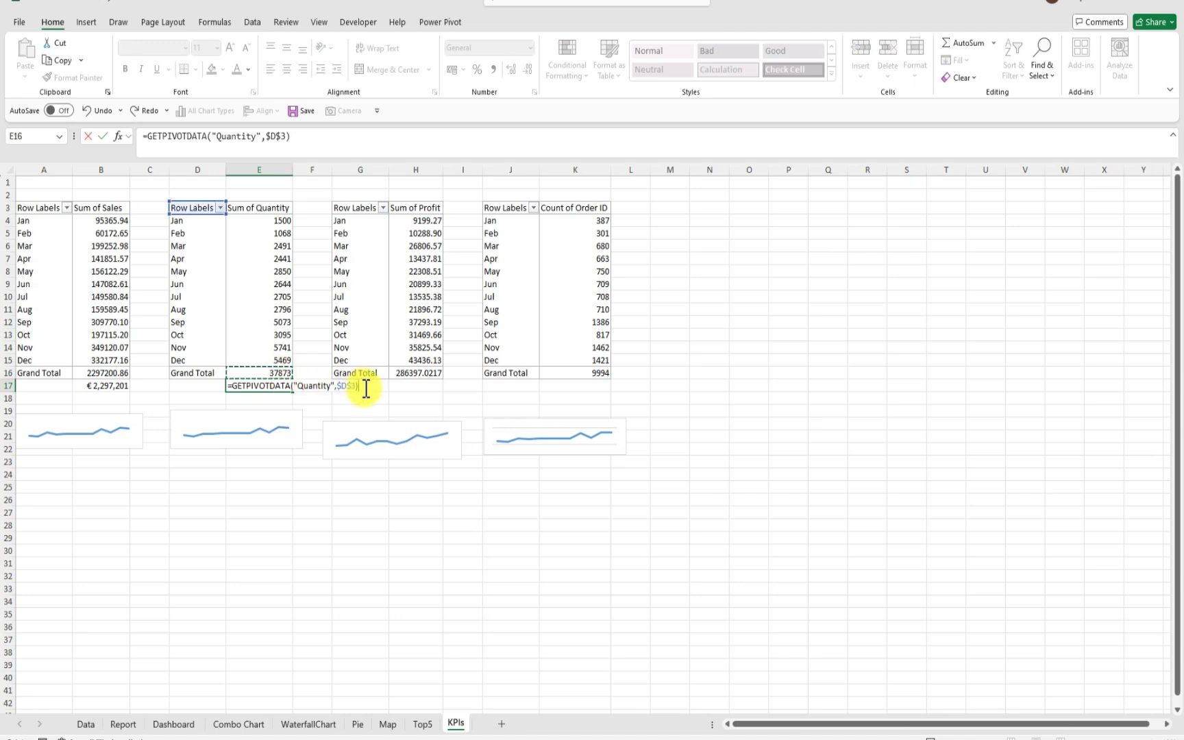
key("Return")
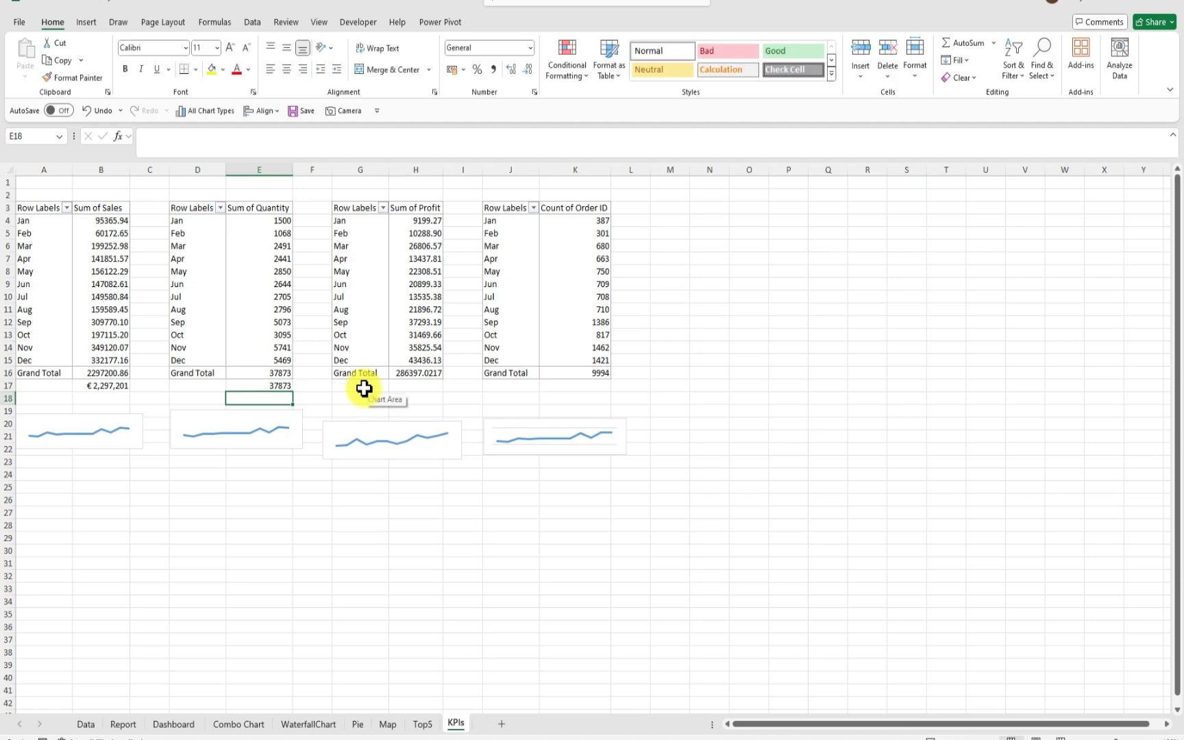
Enter =GETPIVOTDATA("Profit",$G$3) in H17 to reference the grand total of the profit pivot table
left_click(402, 384)
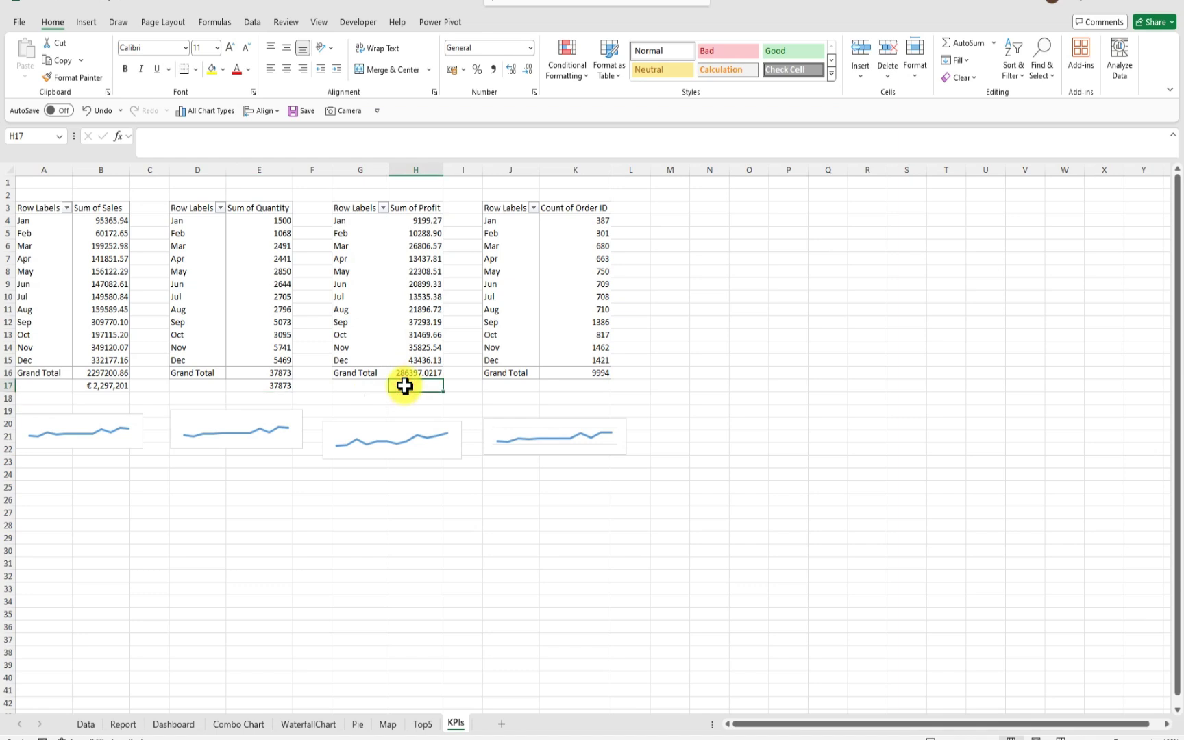
type("=")
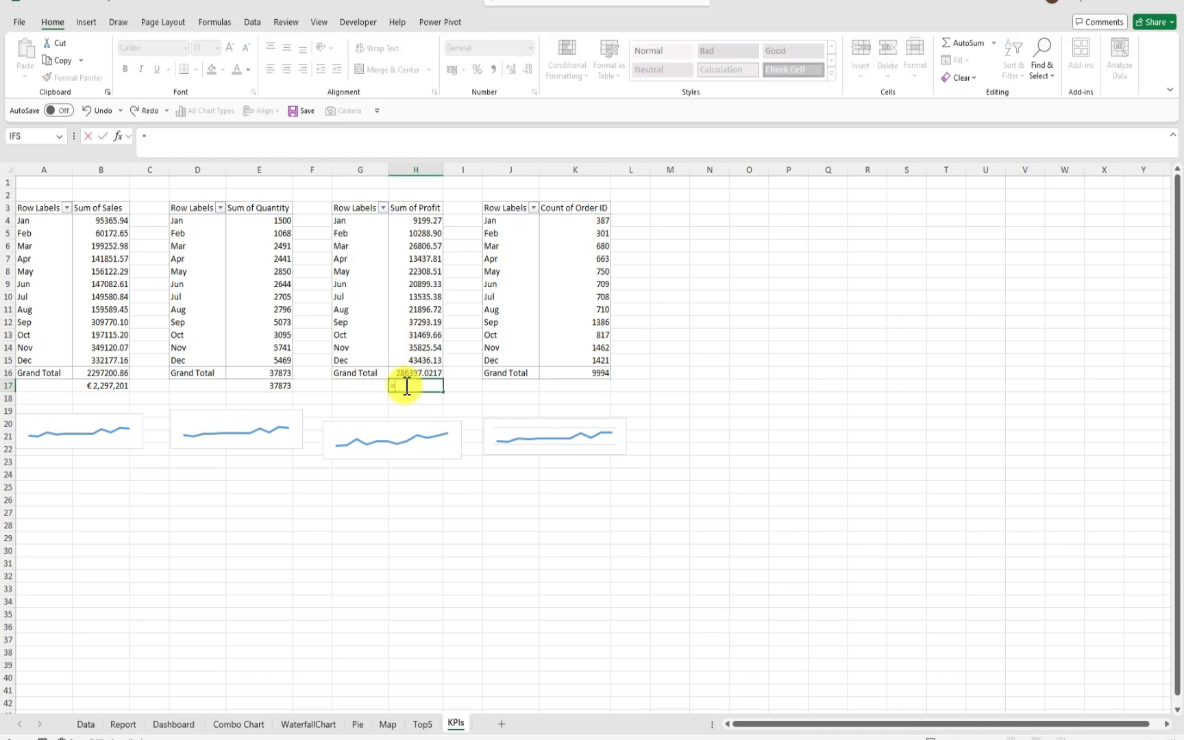
left_click(417, 372)
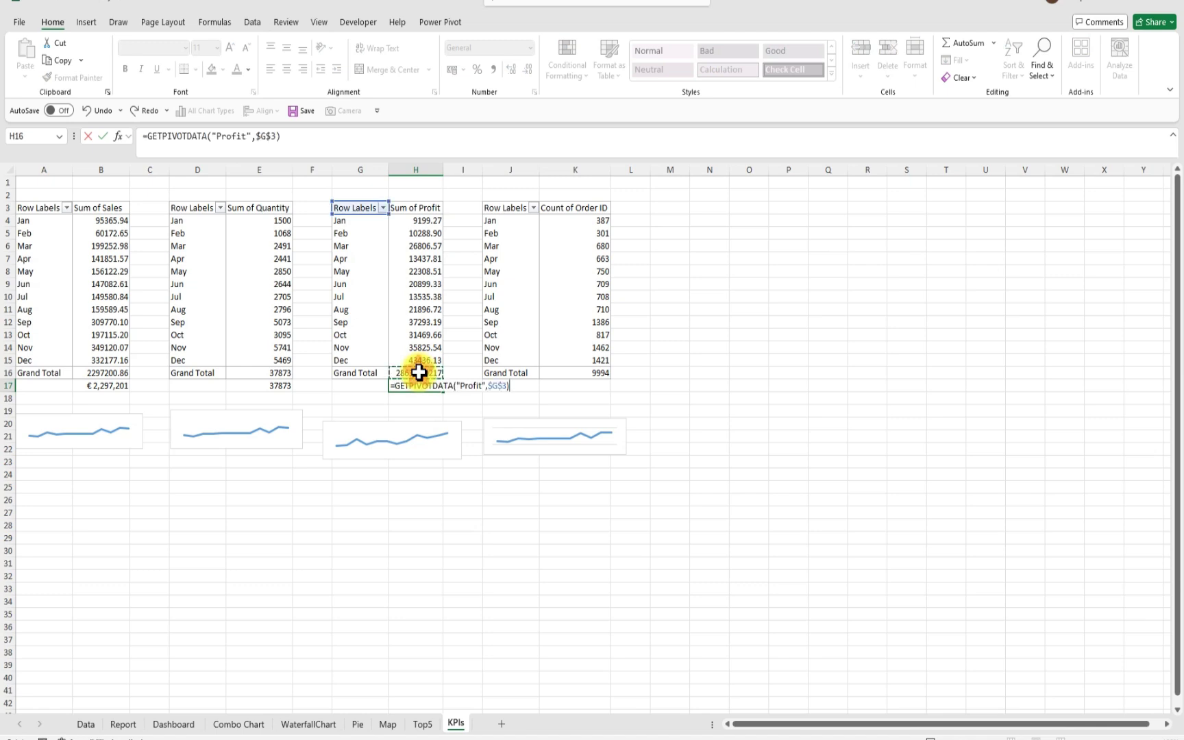
key("Return")
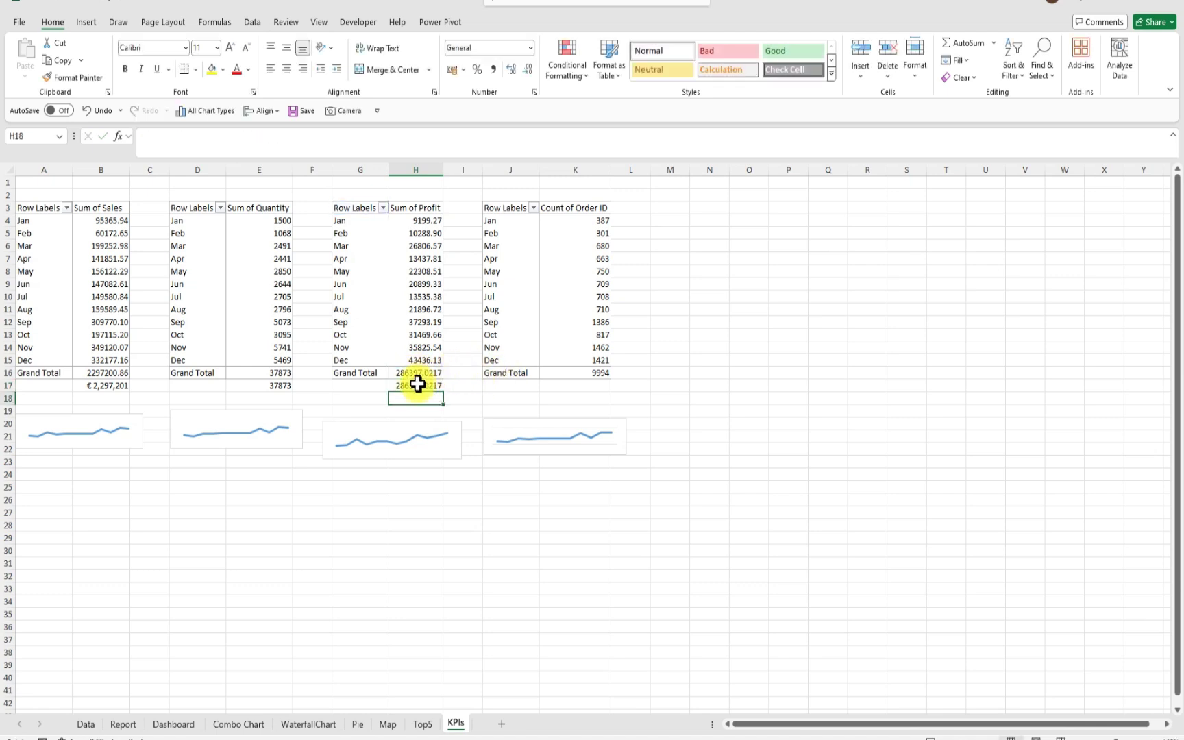
Format the profit total in H17 as Currency with the € Euro (€ 123) symbol and no decimal places
left_click(415, 386)
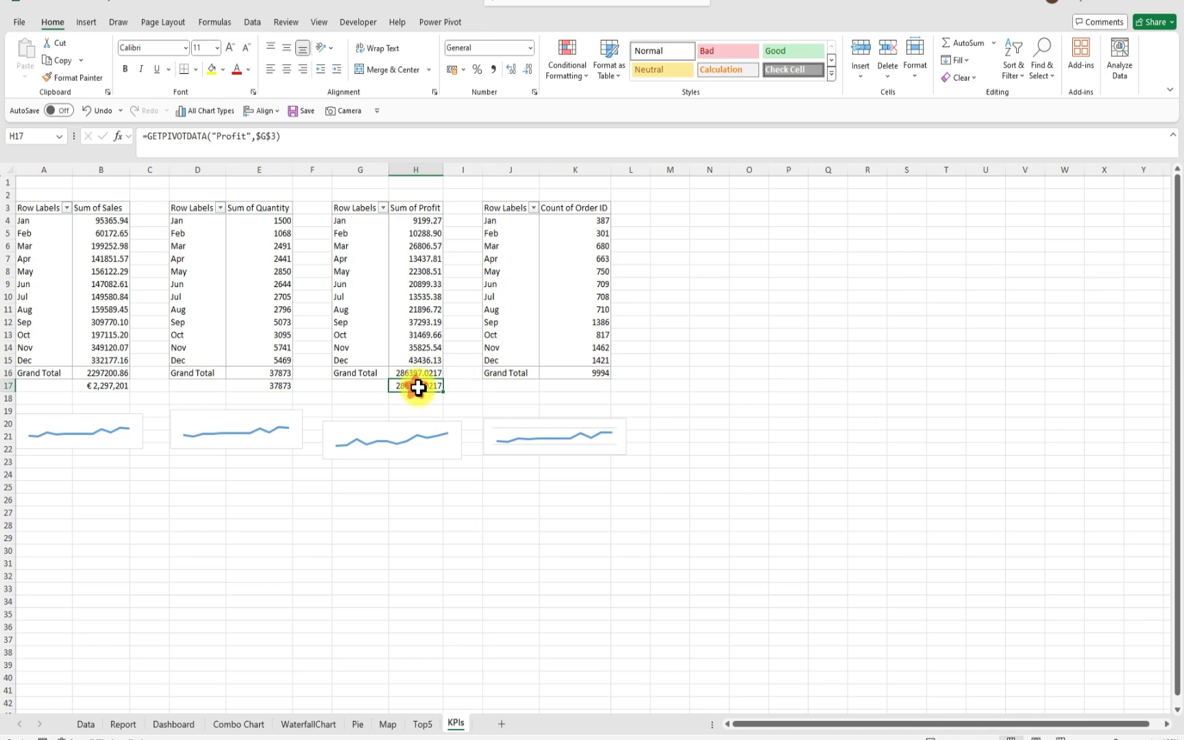
left_click(533, 92)
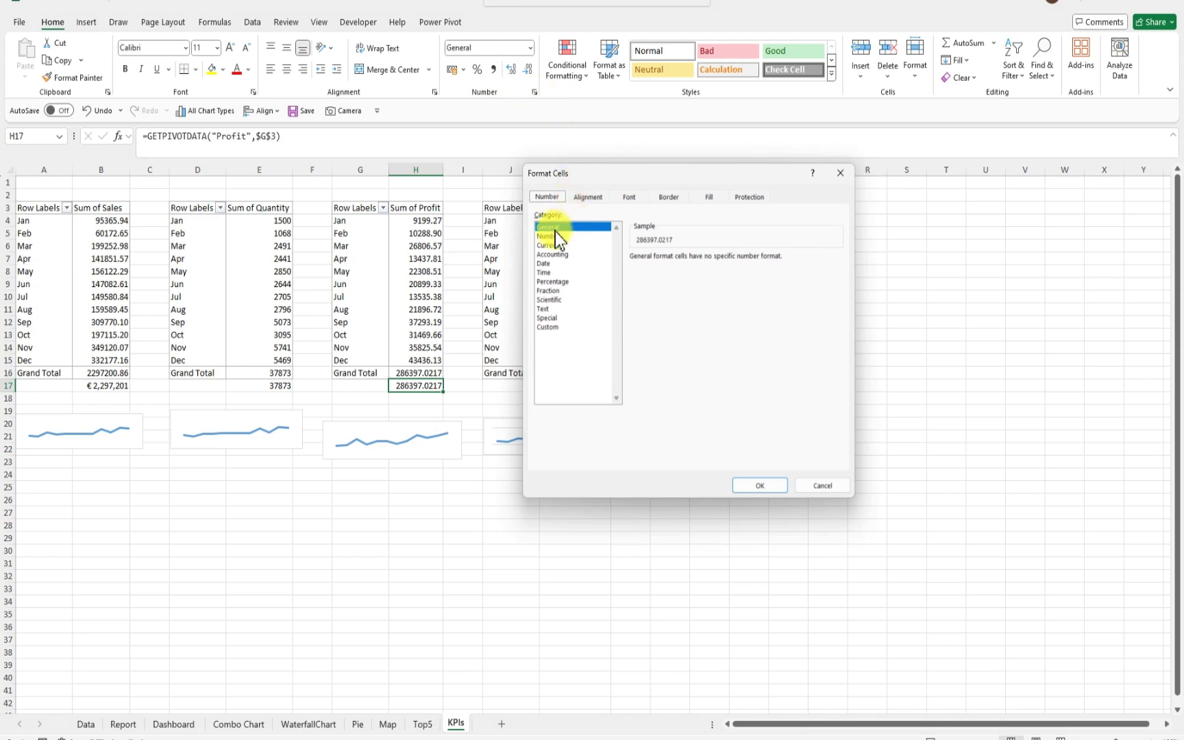
left_click(550, 246)
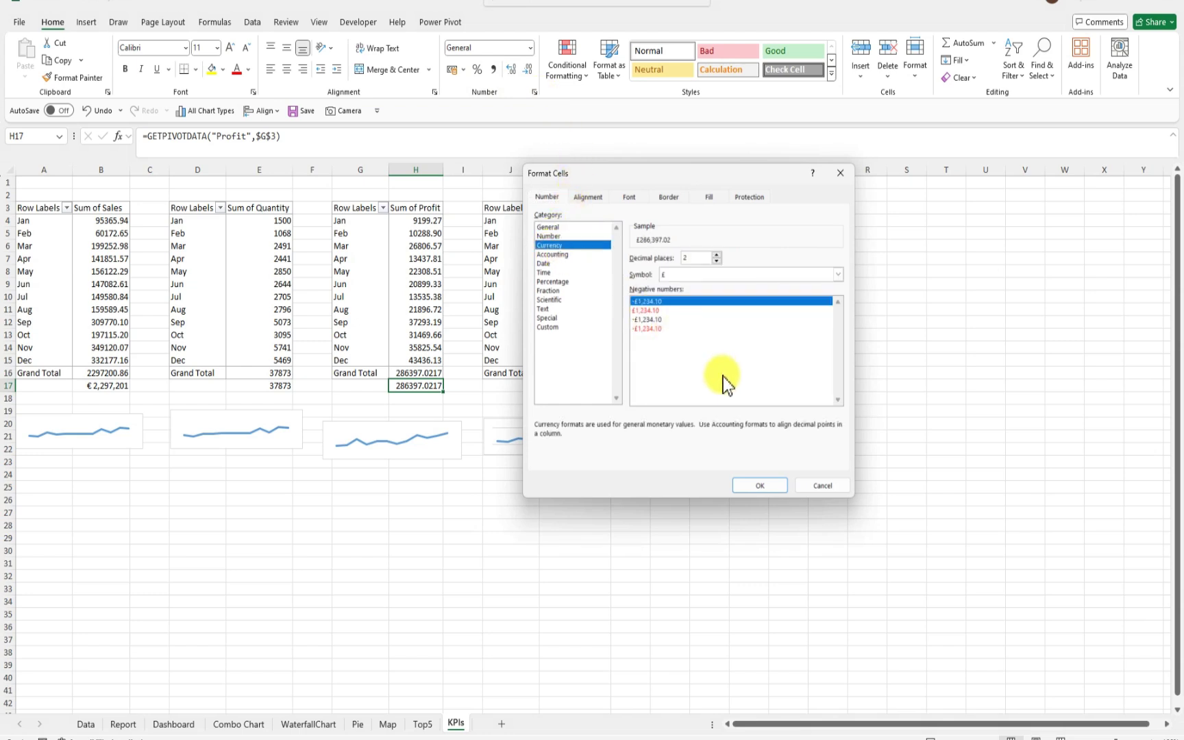
left_click(731, 273)
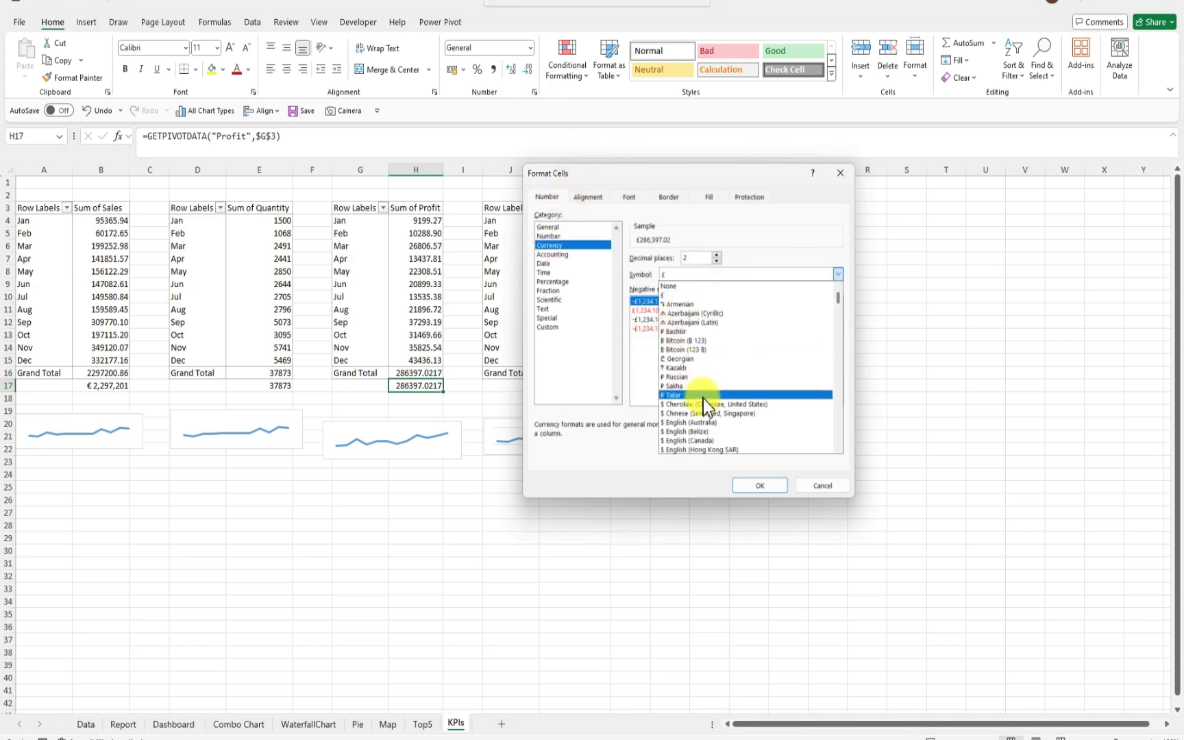
scroll(722, 430, "down", 3)
scroll(723, 428, "down", 6)
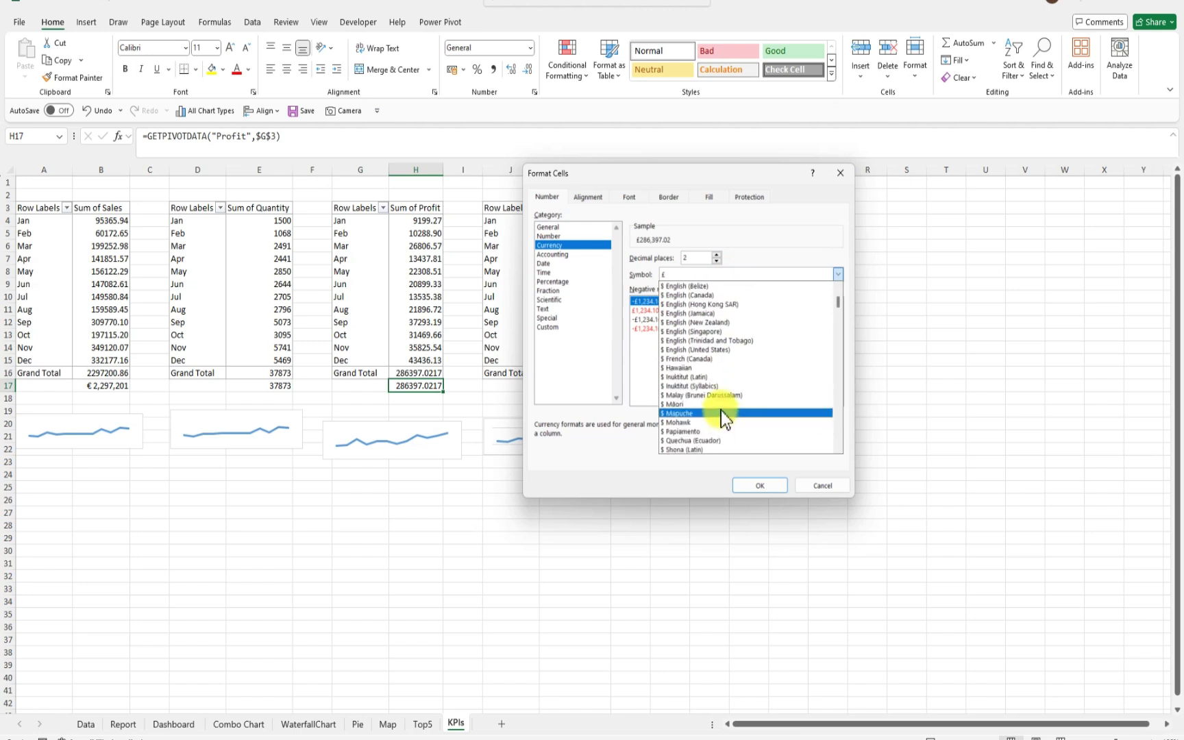
scroll(720, 415, "down", 7)
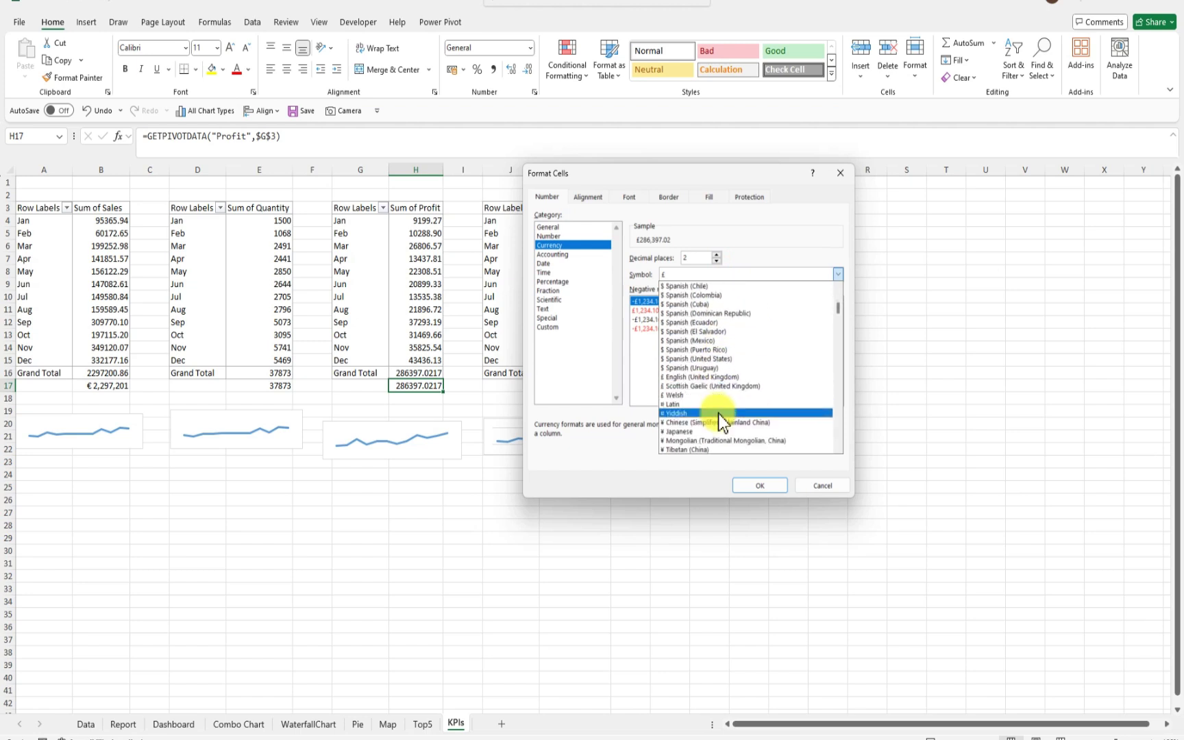
scroll(718, 411, "down", 5)
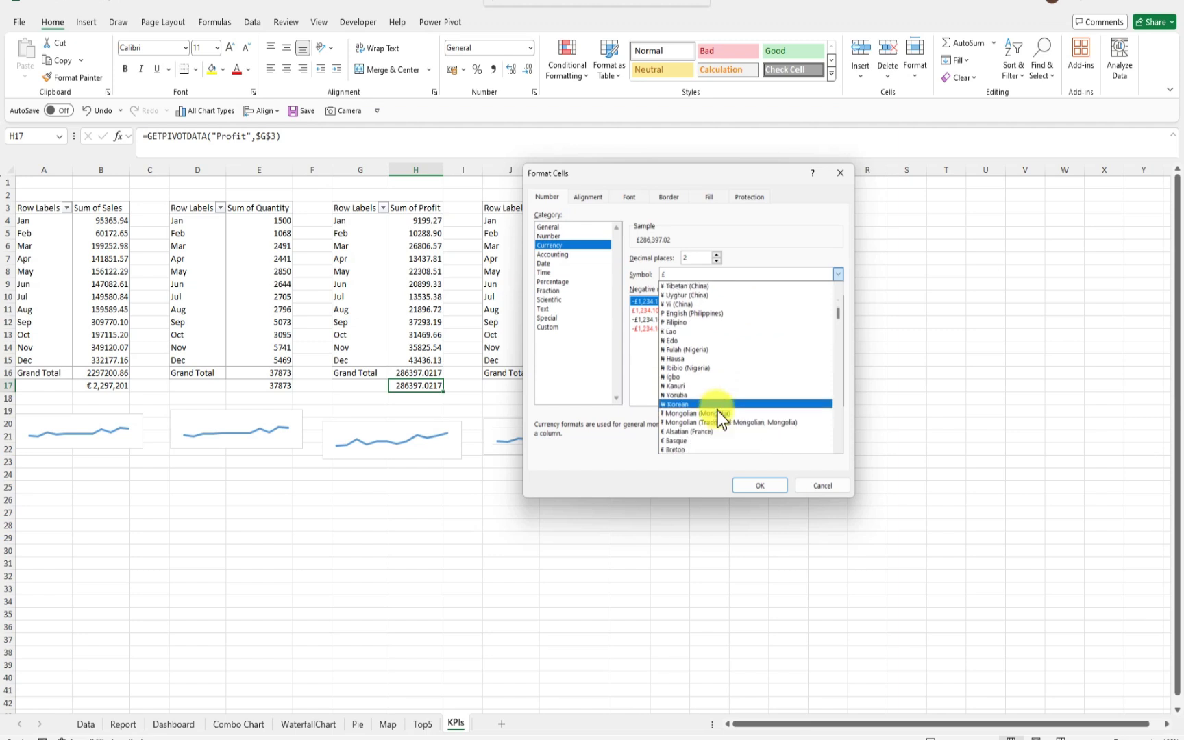
scroll(718, 411, "down", 3)
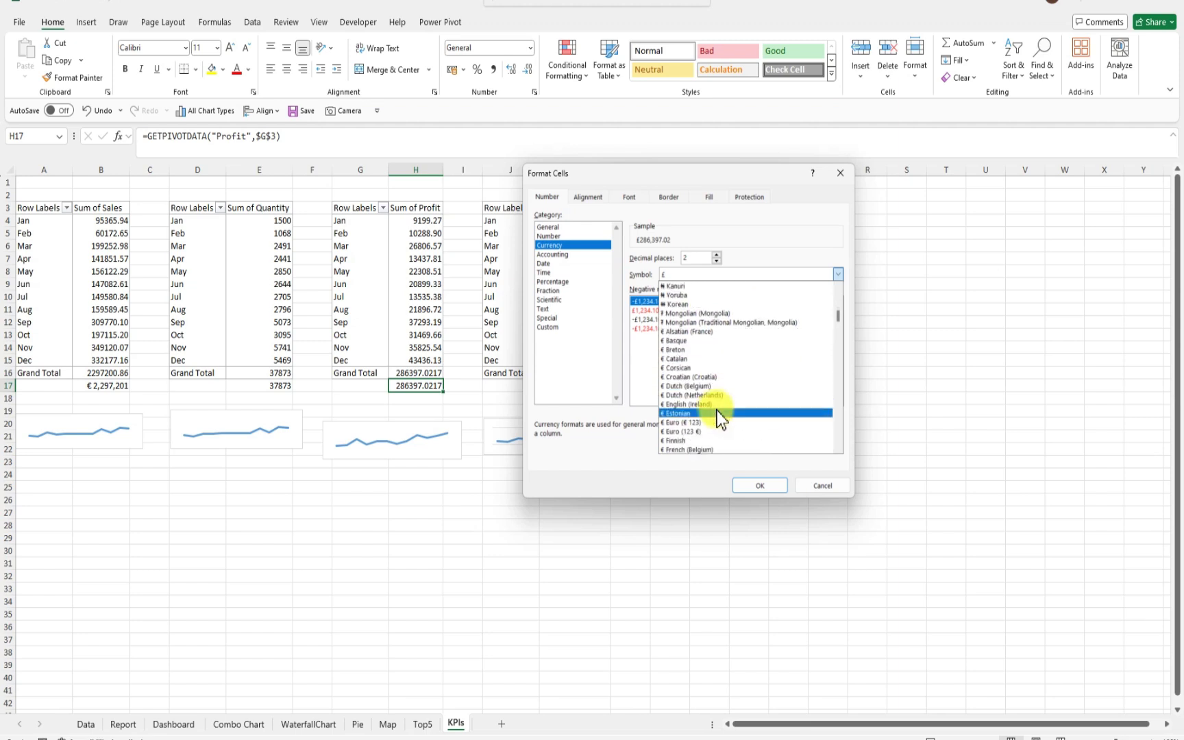
left_click(702, 422)
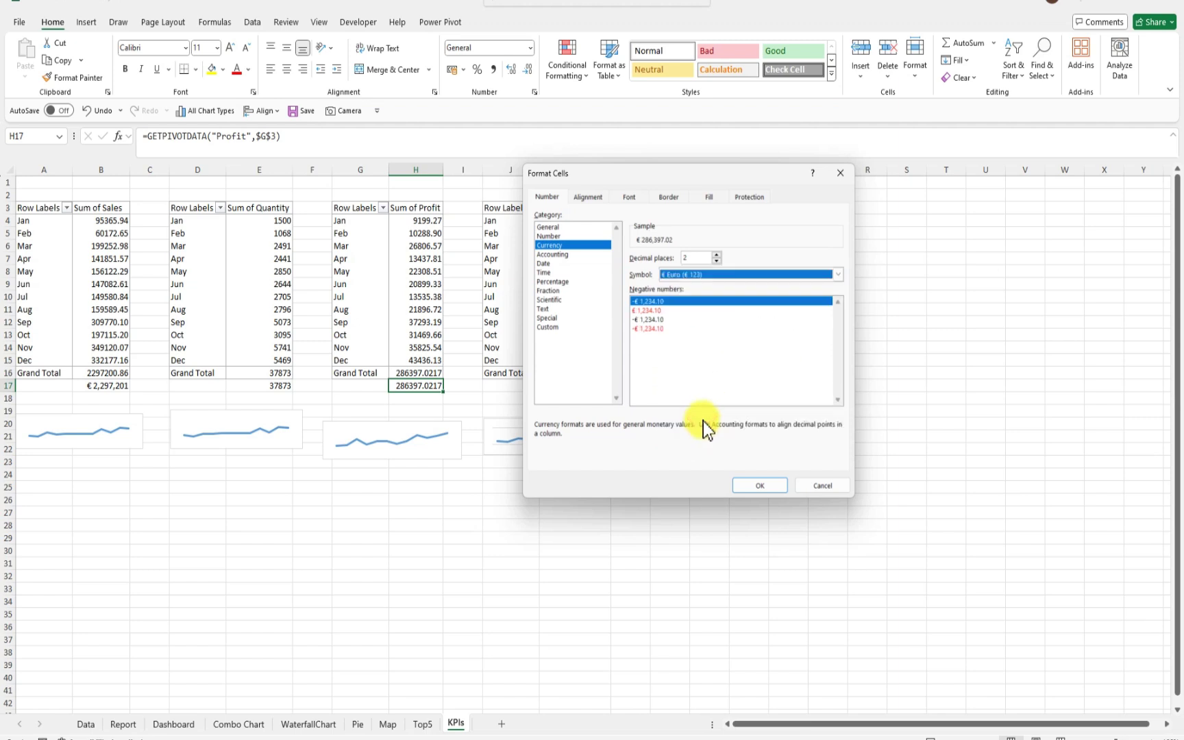
left_click(761, 486)
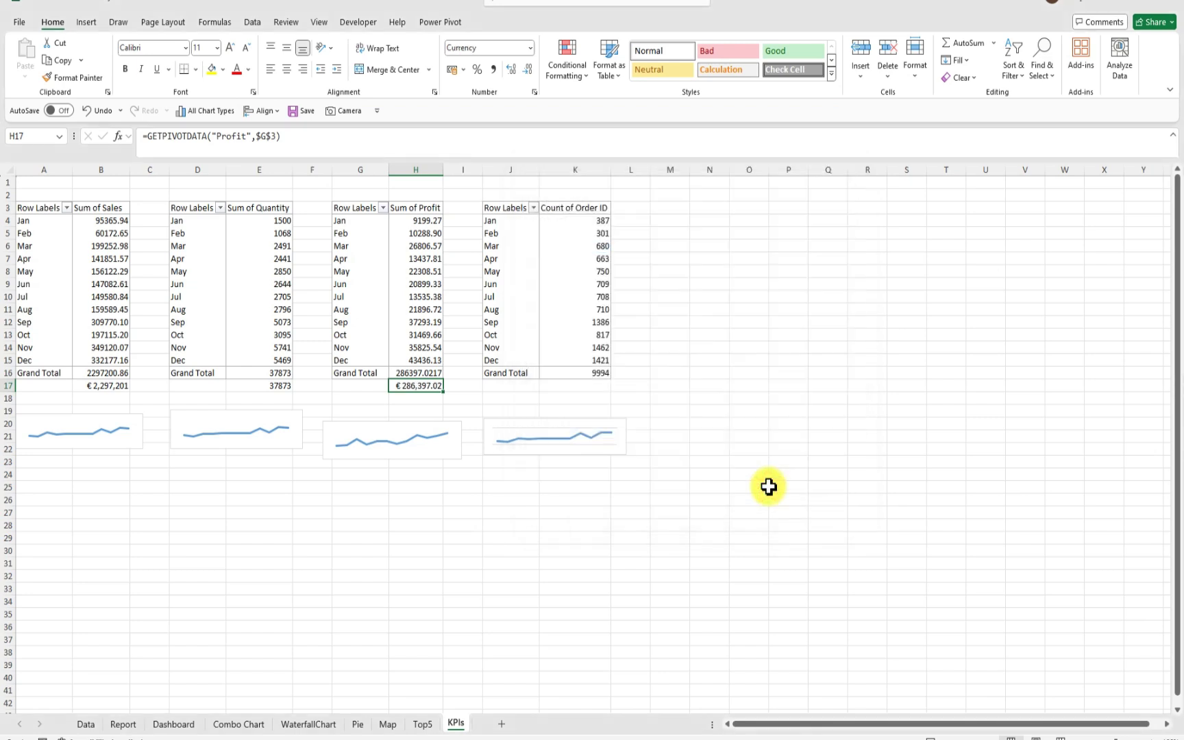
left_click(529, 70)
left_click(528, 69)
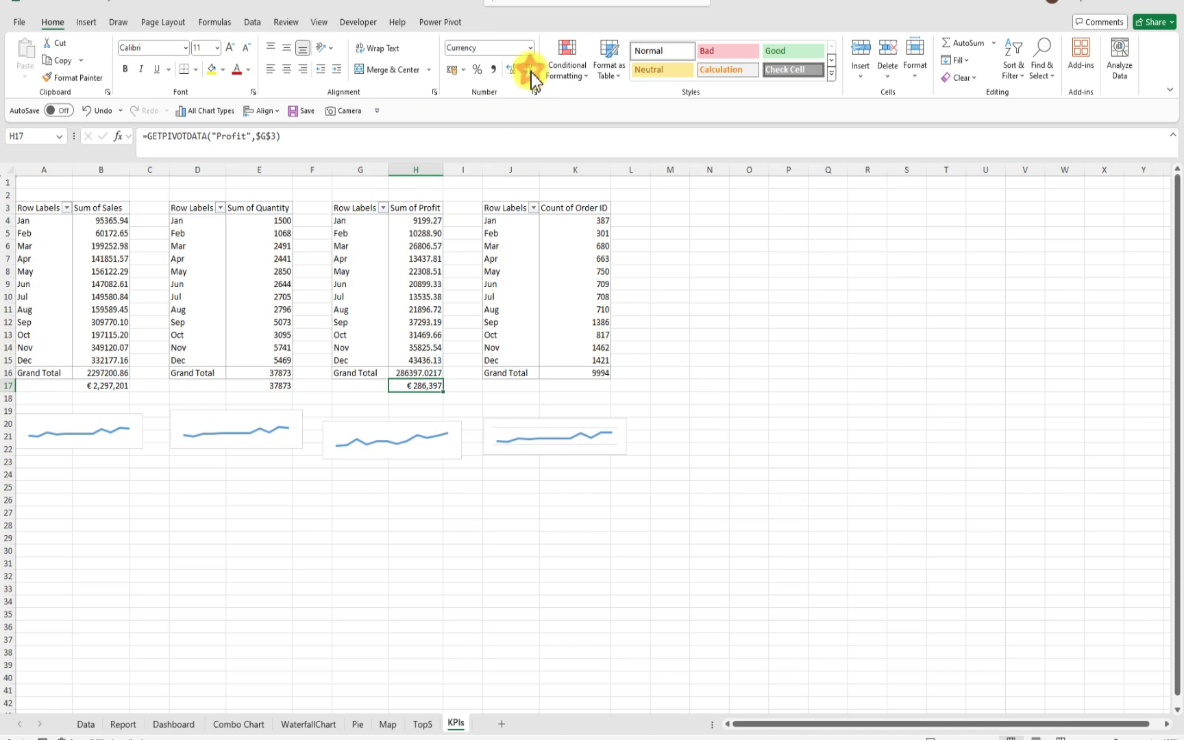
Enter =GETPIVOTDATA("Order ID",$J$3) in K17 to reference the grand total of the order count pivot table
left_click(553, 385)
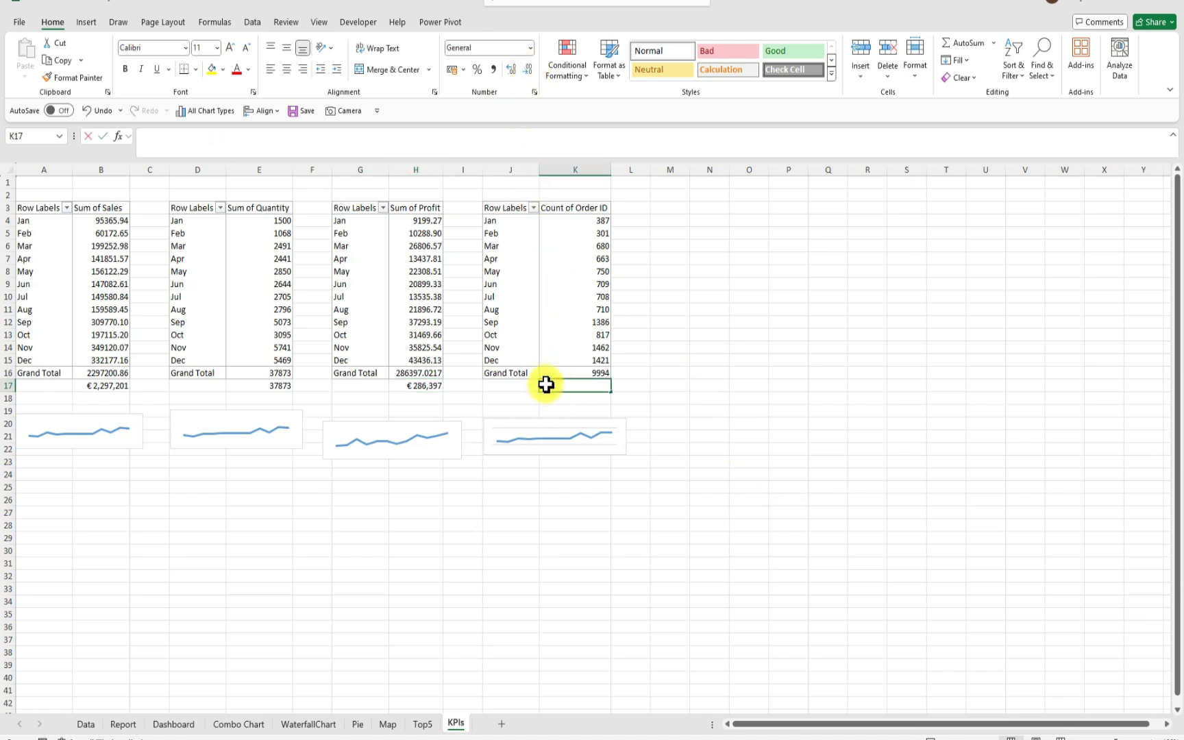
type("=")
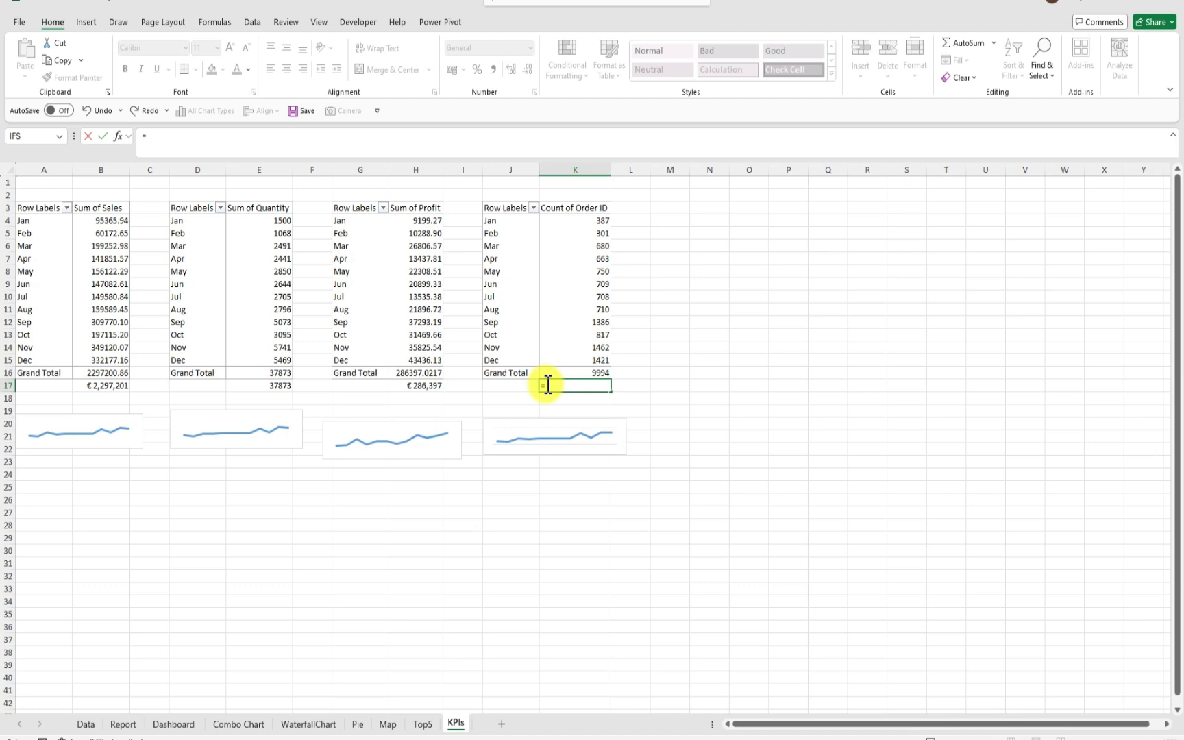
left_click(592, 371)
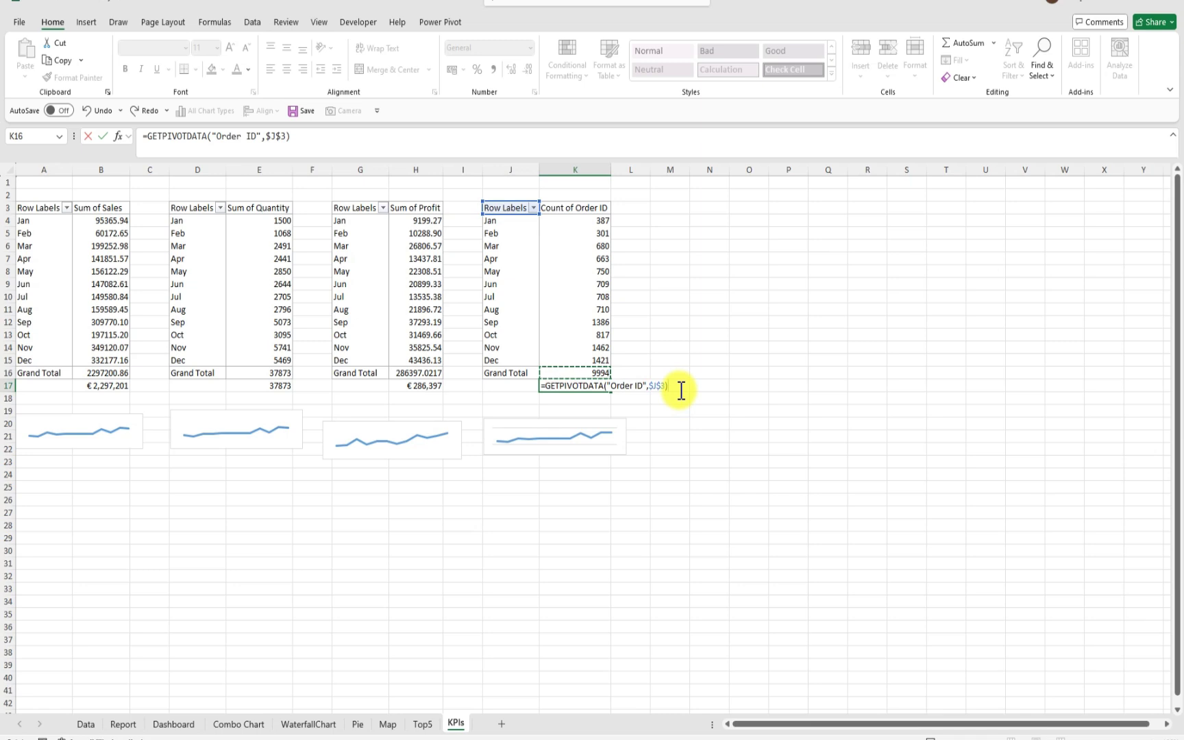
key("Return")
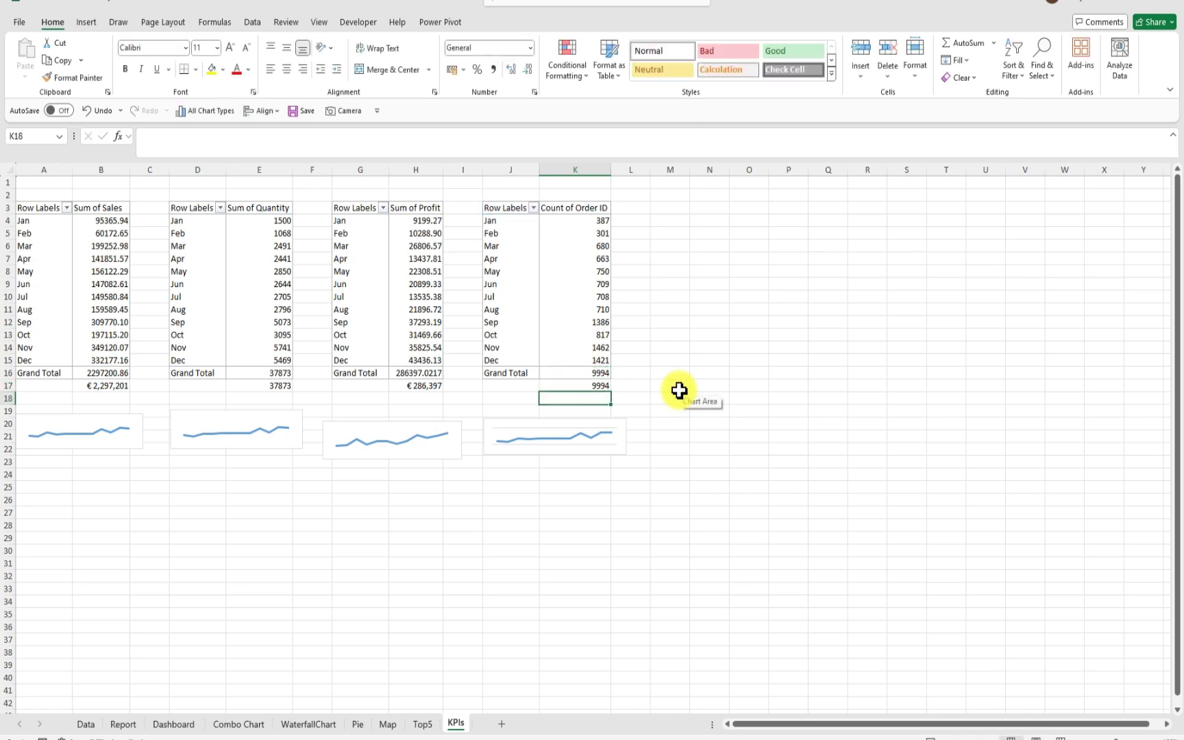
left_click(779, 462)
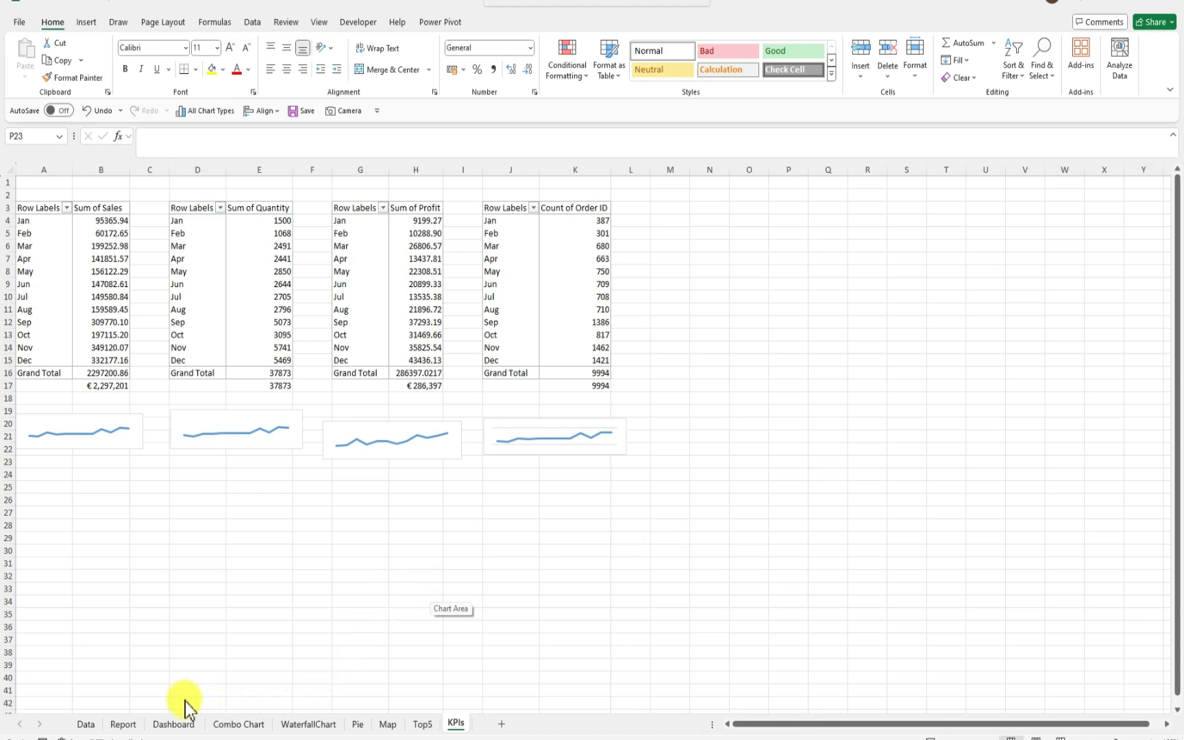
Review the Dashboard sheet's layout, the finished Report sheet and the Combo Chart sheet to see where each chart belongs
left_click(171, 722)
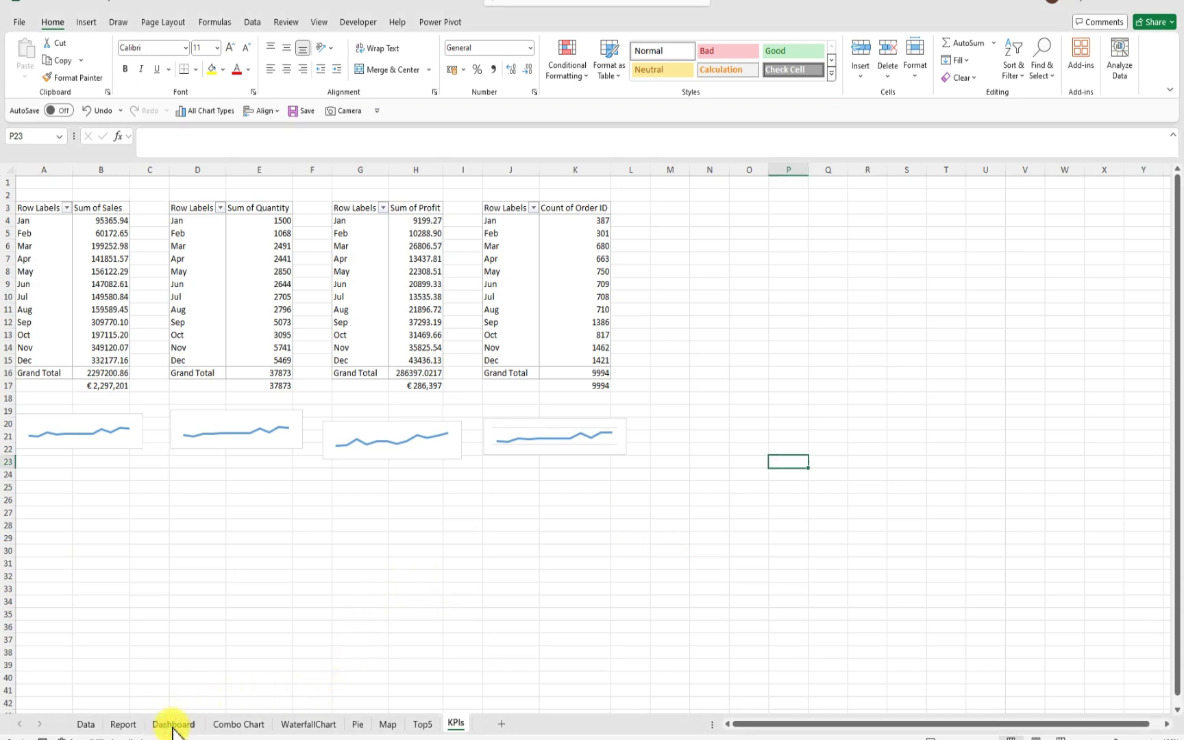
left_click(173, 725)
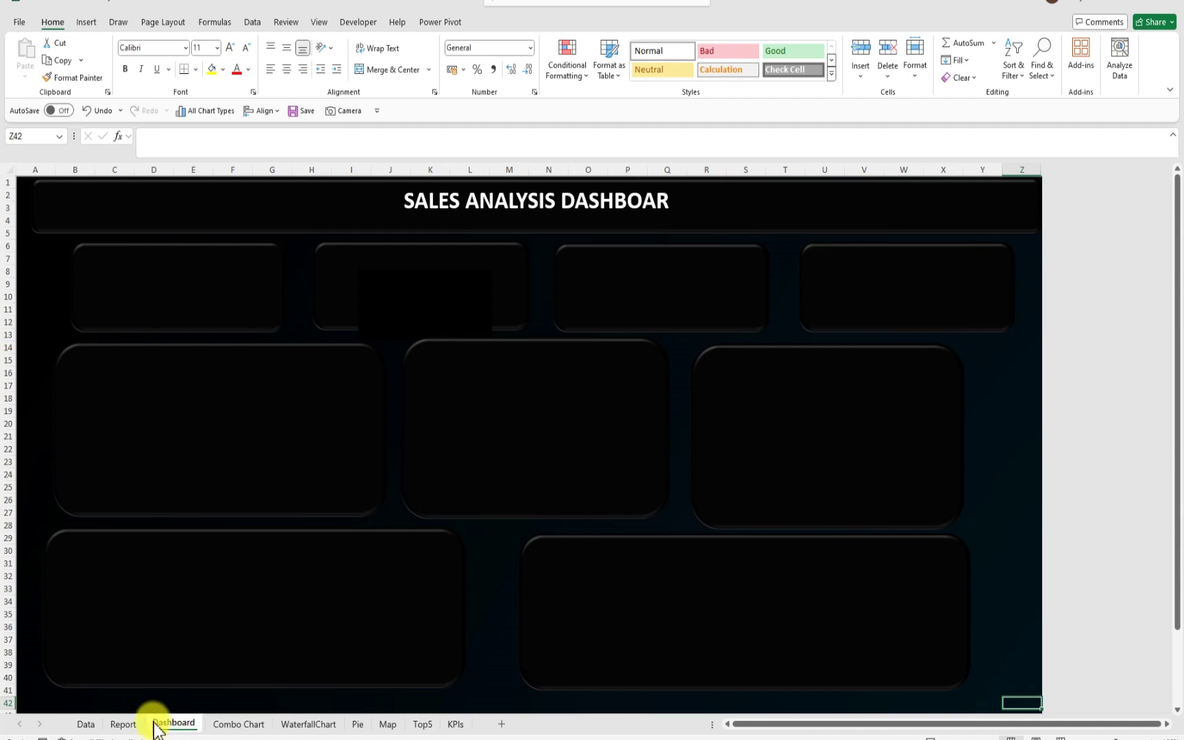
left_click(124, 724)
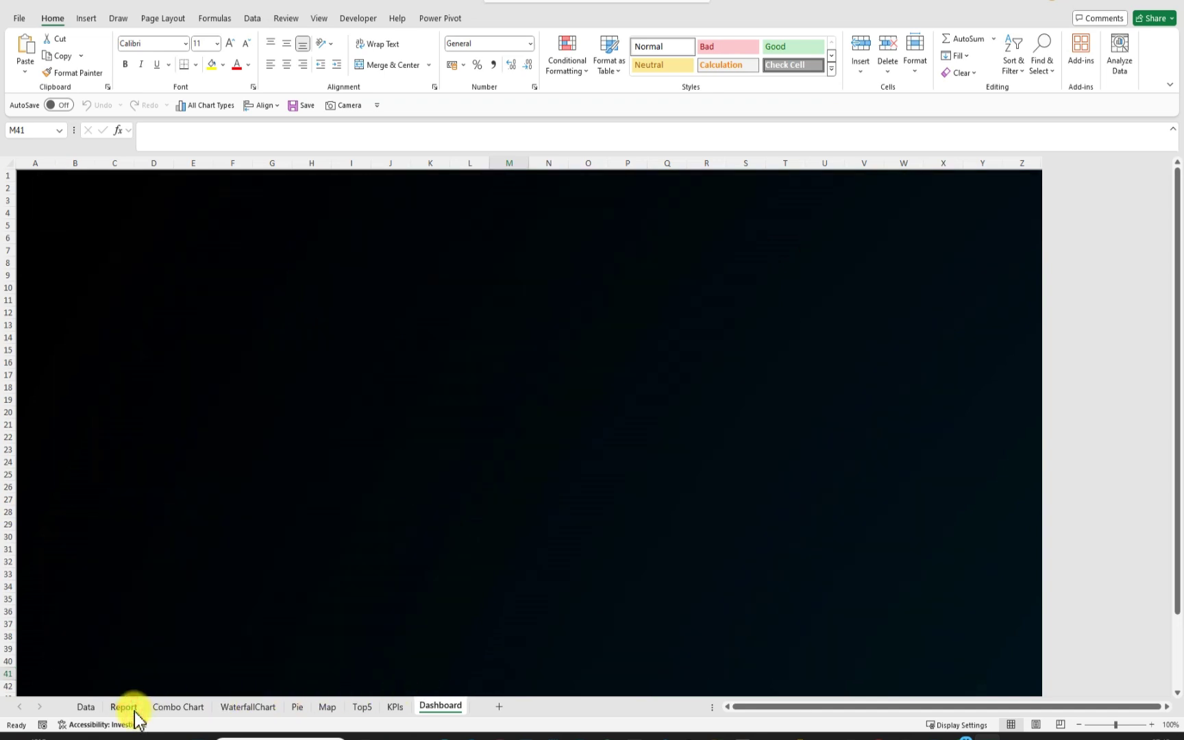
left_click(130, 707)
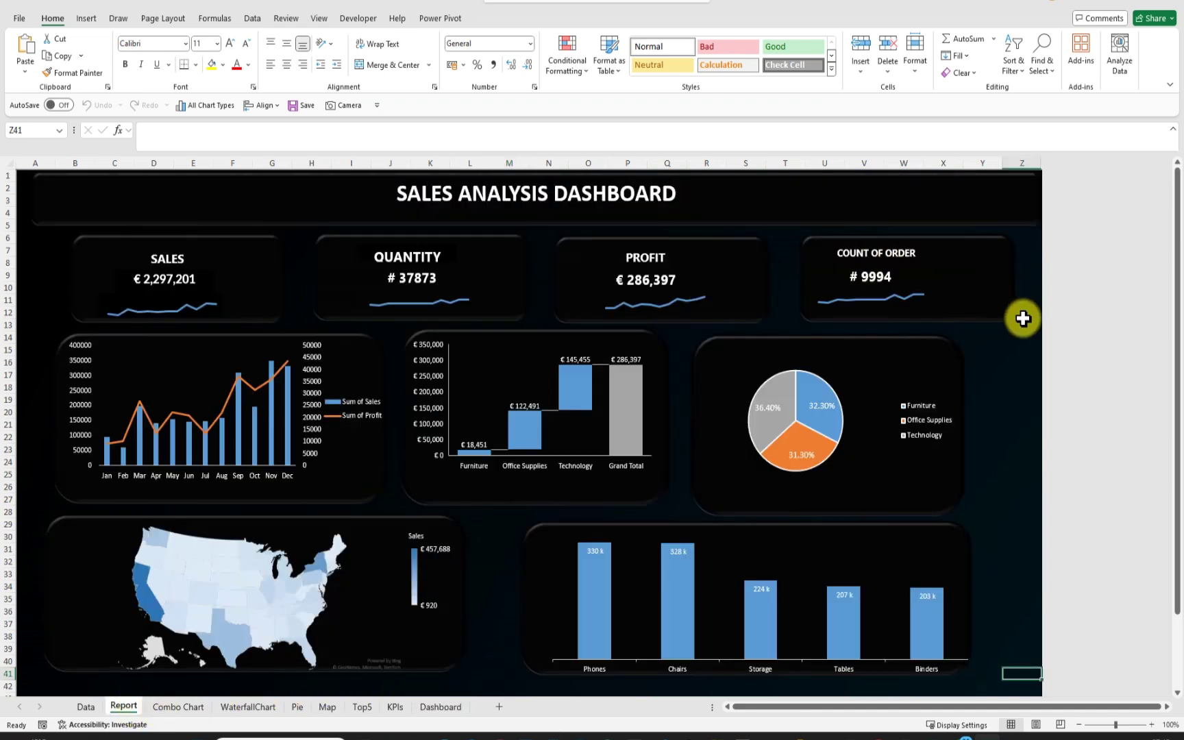
left_click(173, 707)
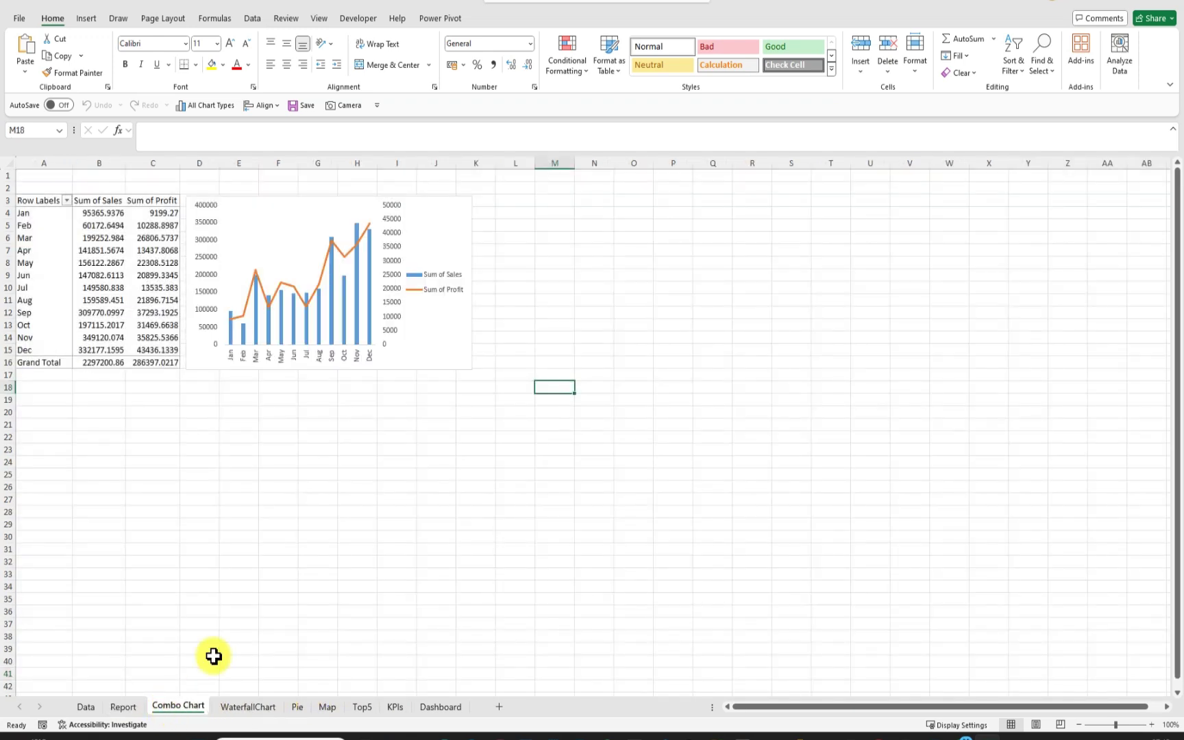
left_click(441, 707)
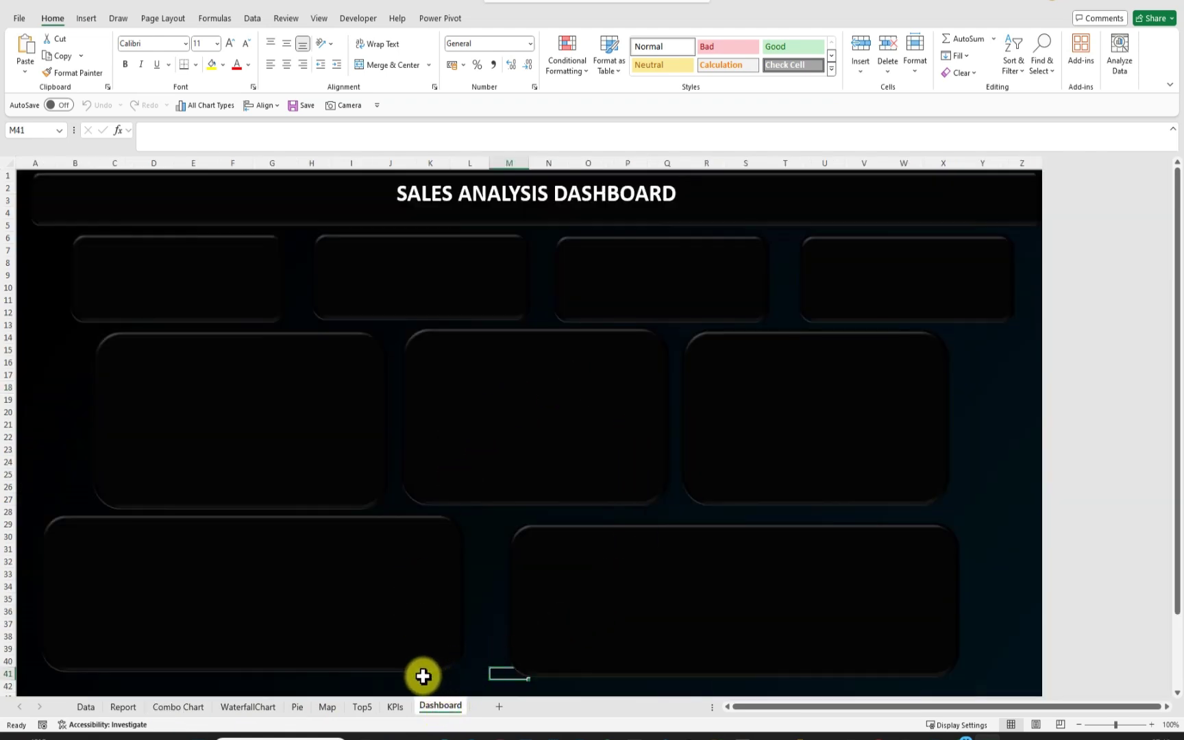
Copy the sales and profit combo chart from the Combo Chart sheet and paste it onto the first middle-row panel of the Dashboard sheet
left_click(171, 707)
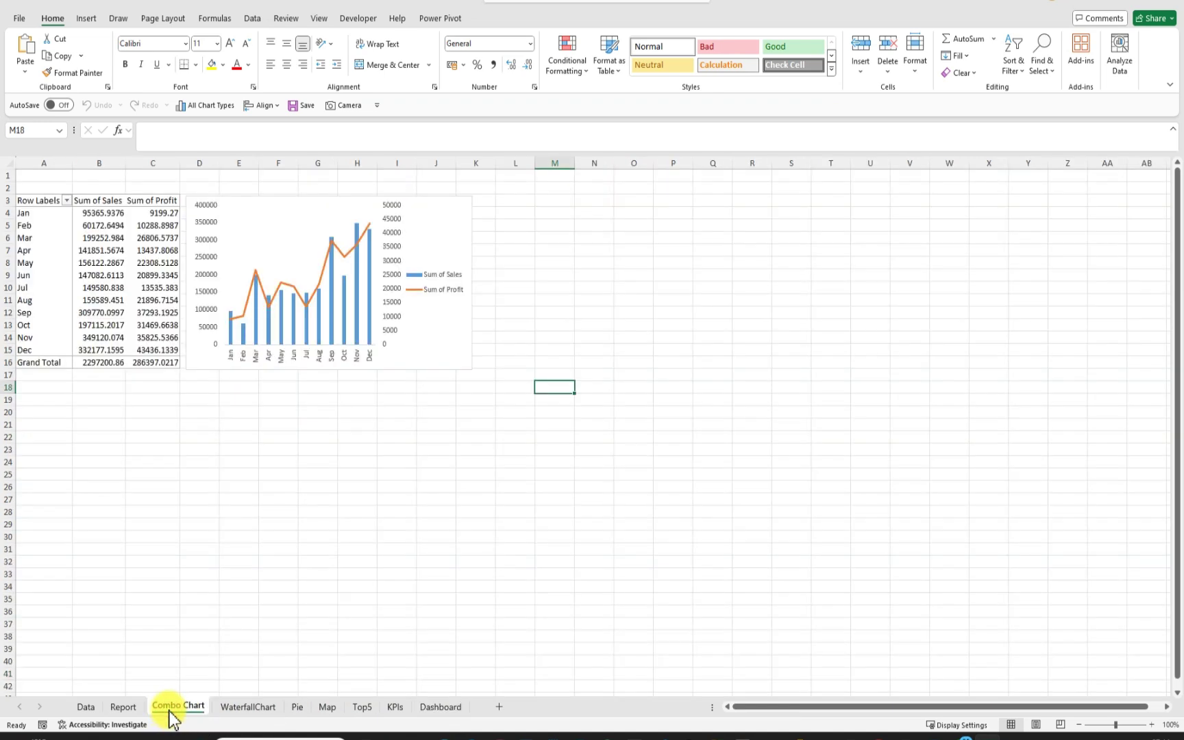
left_click(291, 205)
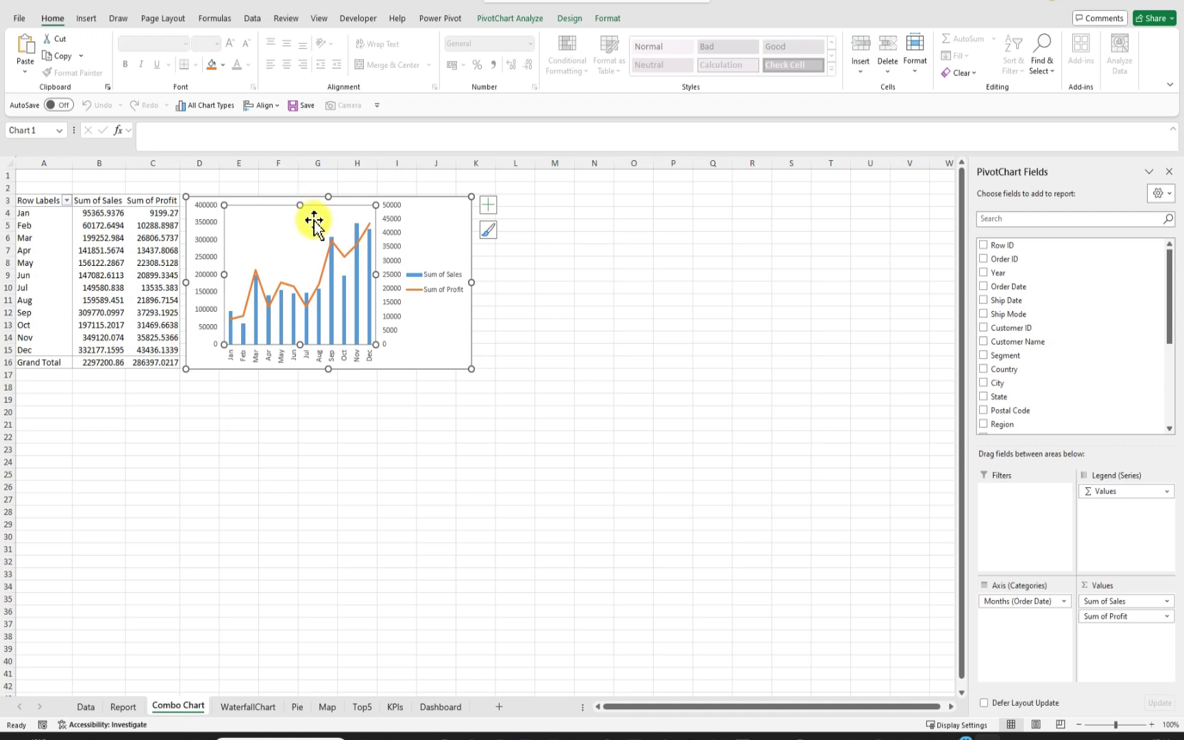
left_click(429, 201)
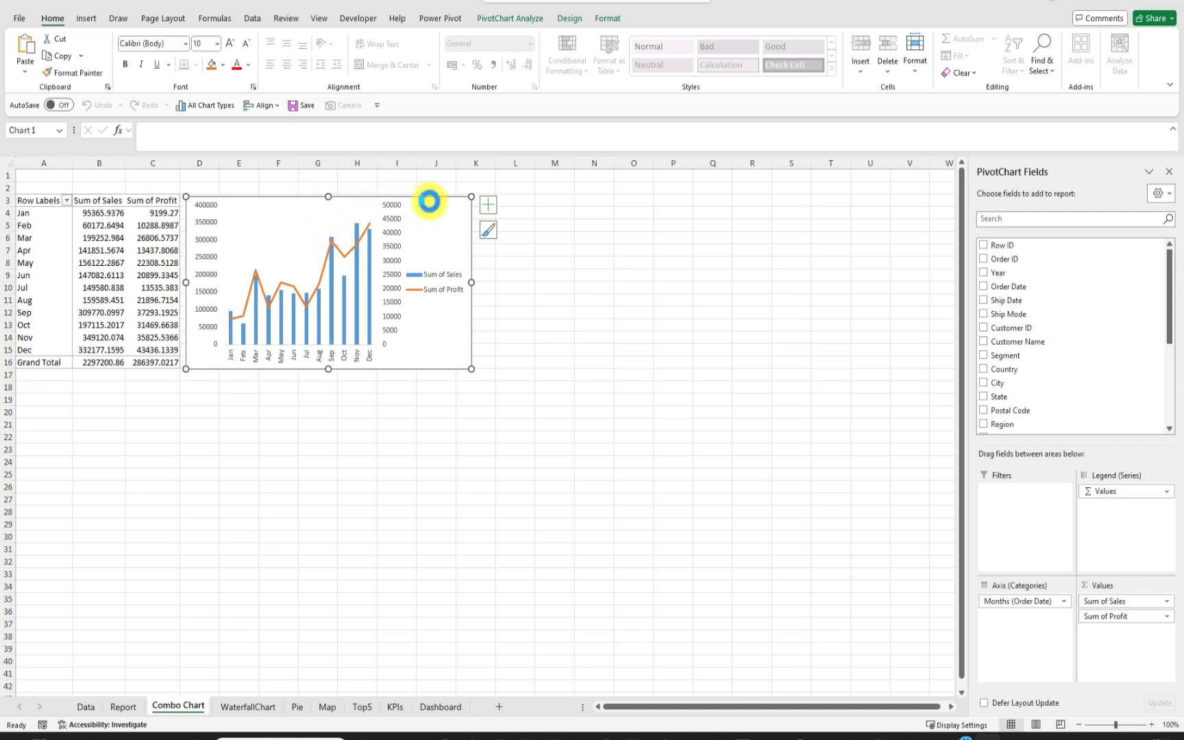
left_click(442, 706)
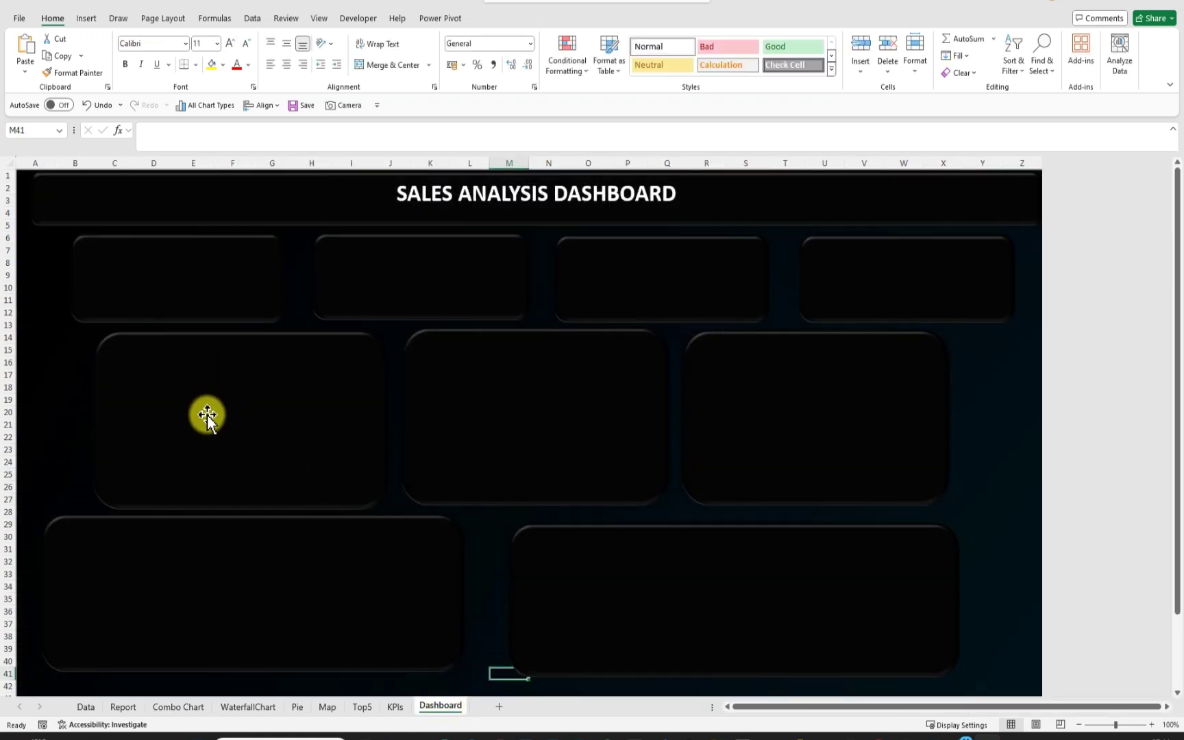
left_click(211, 409)
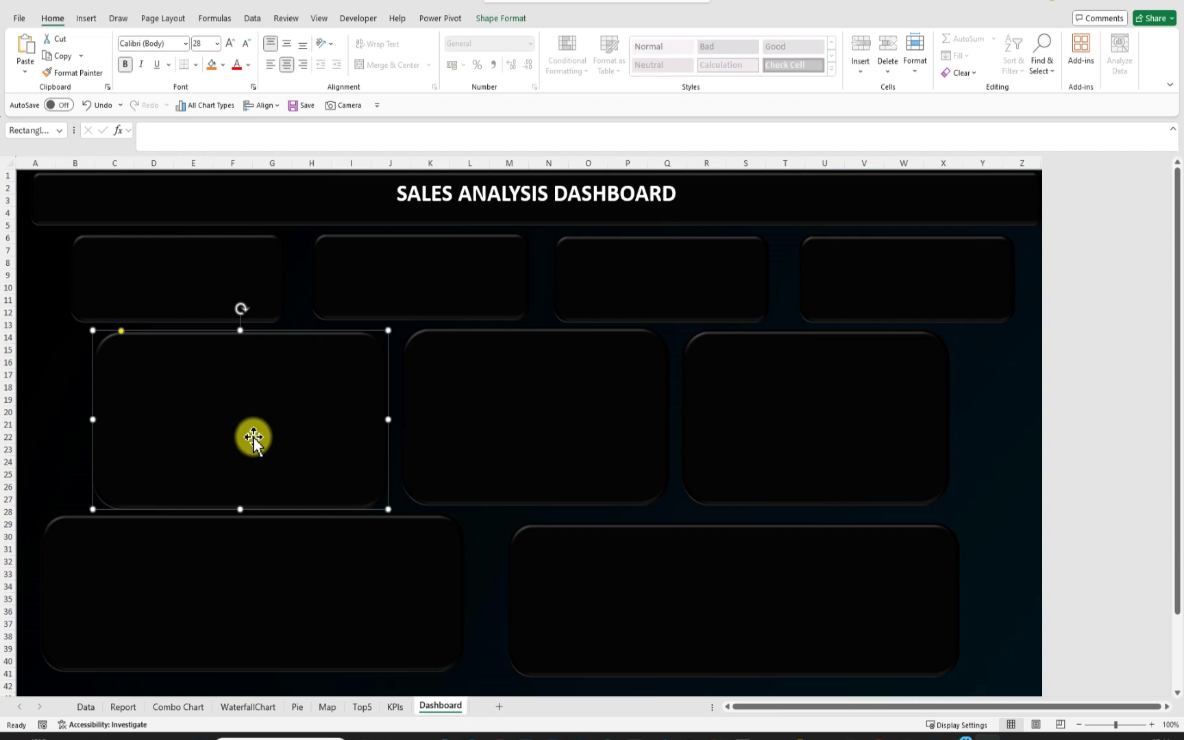
key("ctrl+v")
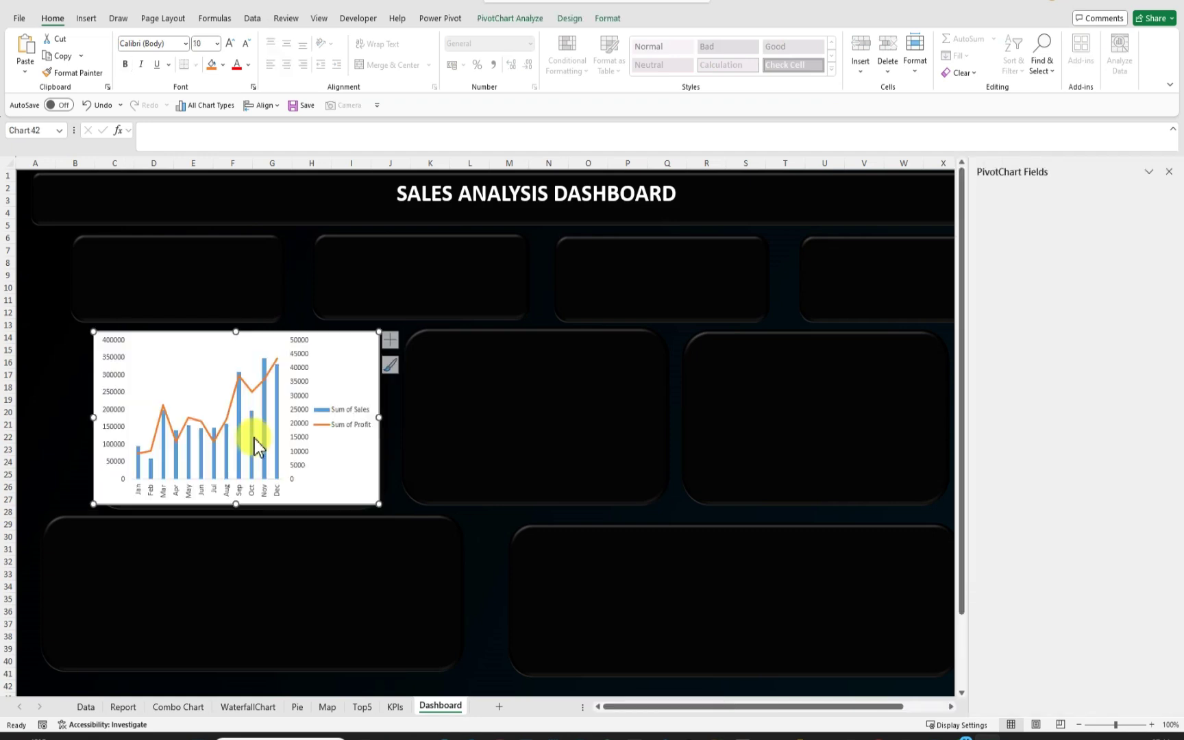
Widen the first middle-row panel toward the dashboard's left edge and resize the combo chart to fit inside it
left_click_drag(93, 417, 57, 419)
left_click(99, 417)
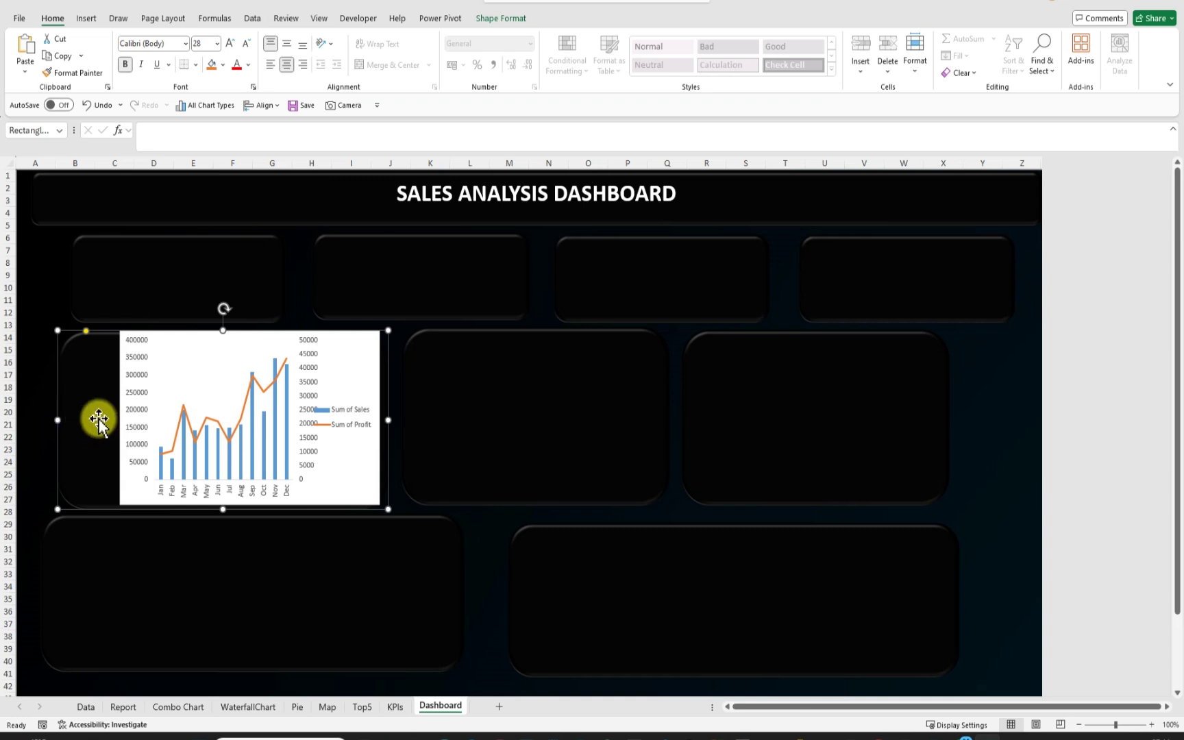
left_click(204, 363)
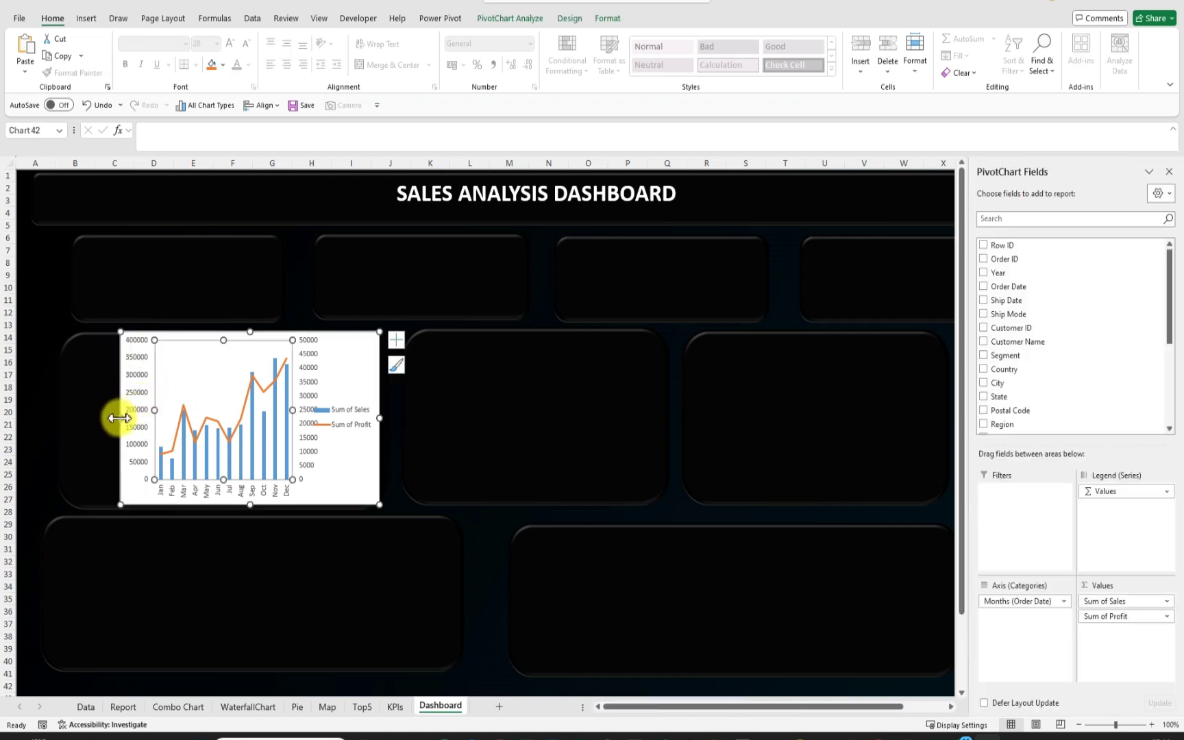
left_click_drag(120, 418, 68, 421)
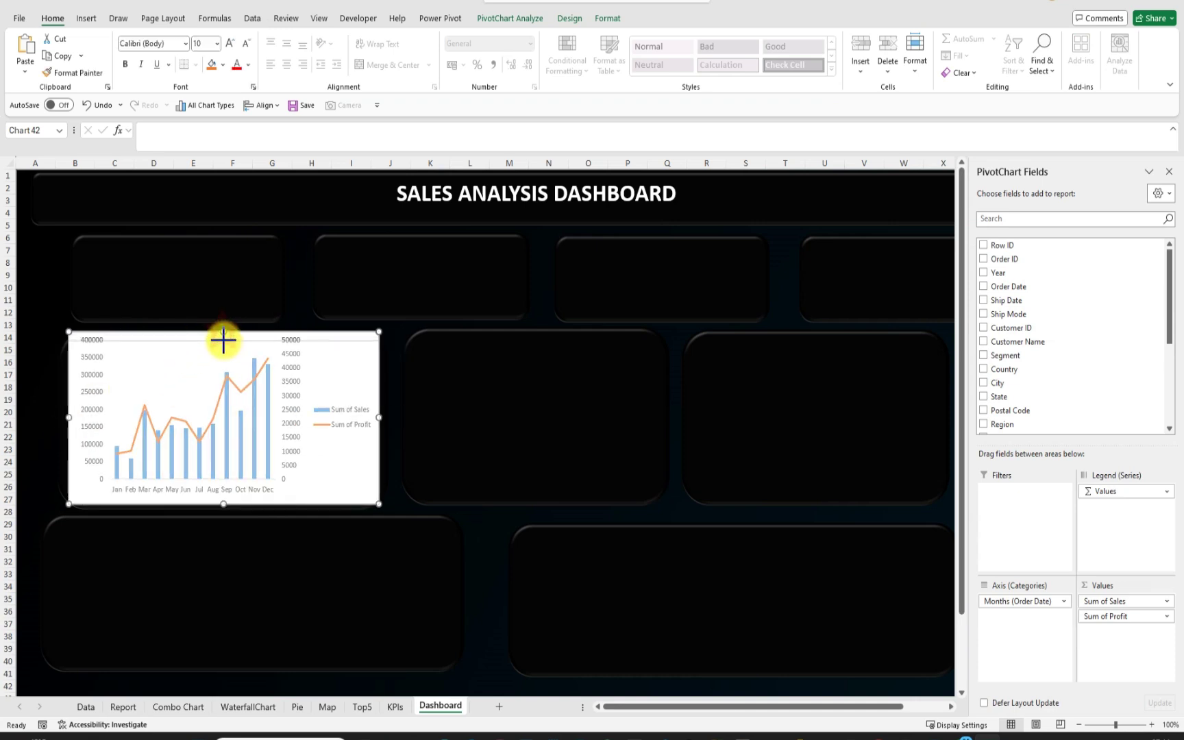
left_click_drag(222, 340, 191, 343)
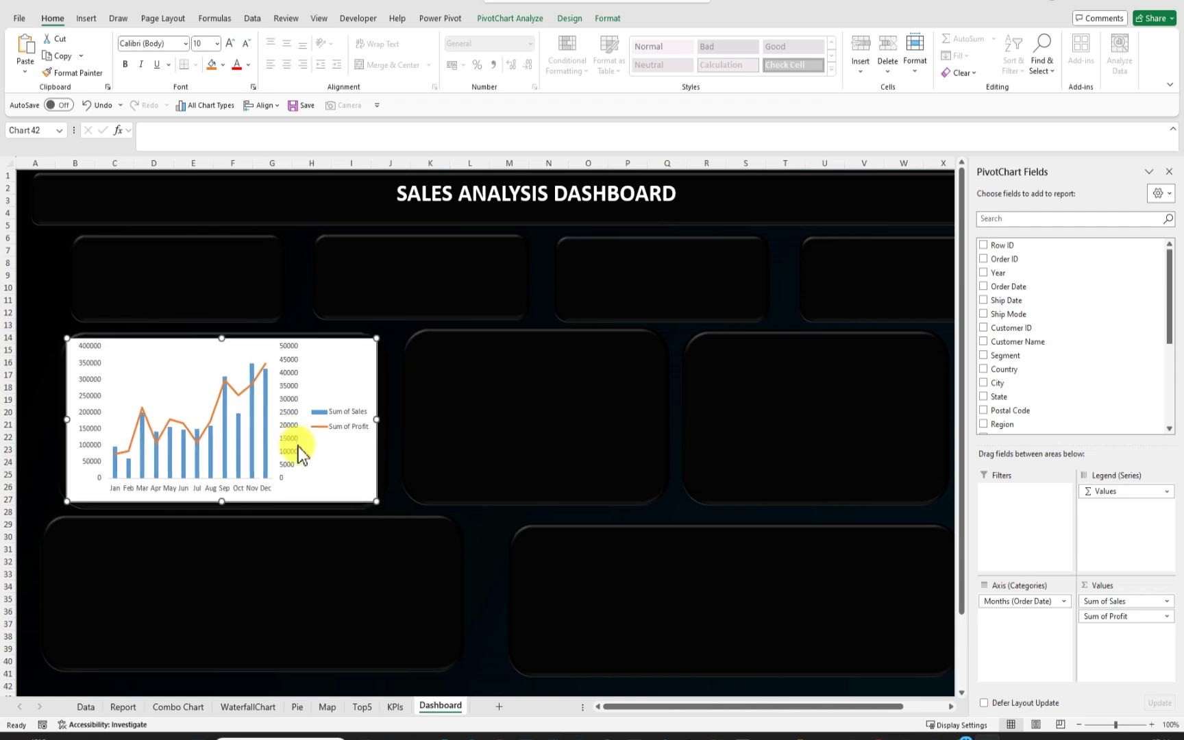
left_click_drag(374, 499, 369, 498)
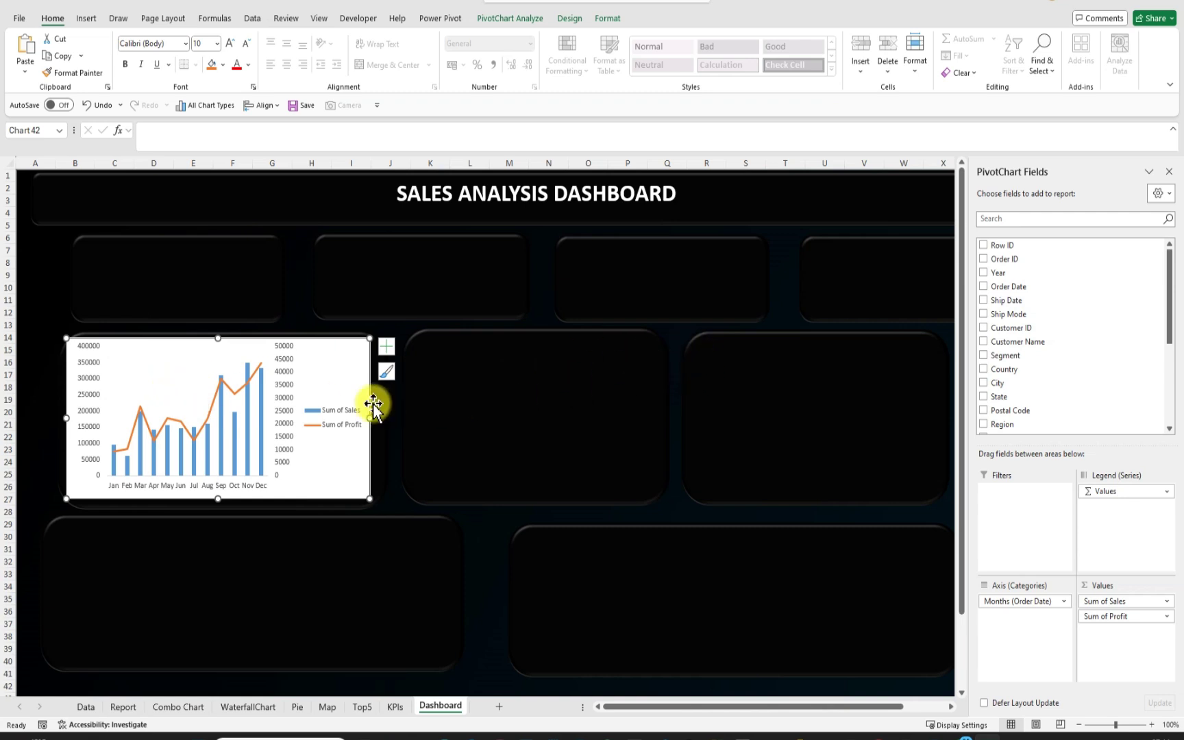
Give the combo chart's area a solid black fill and set its font color to white
double_click(308, 381)
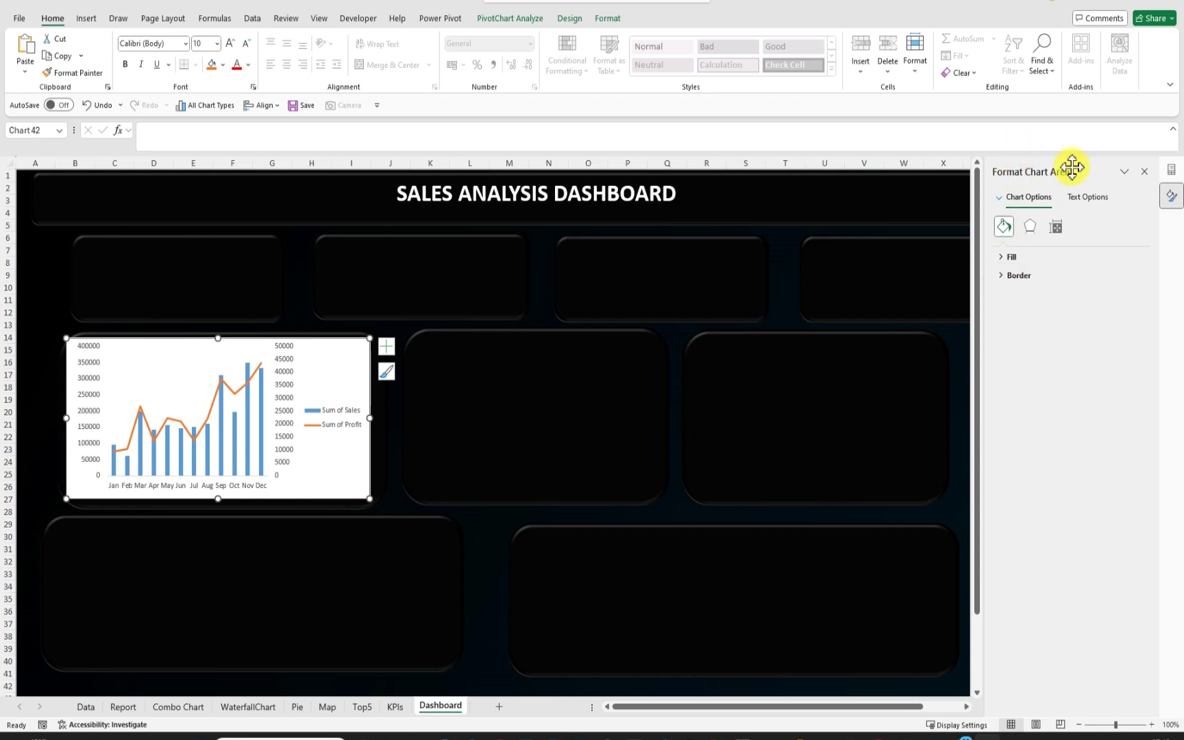
left_click(1005, 257)
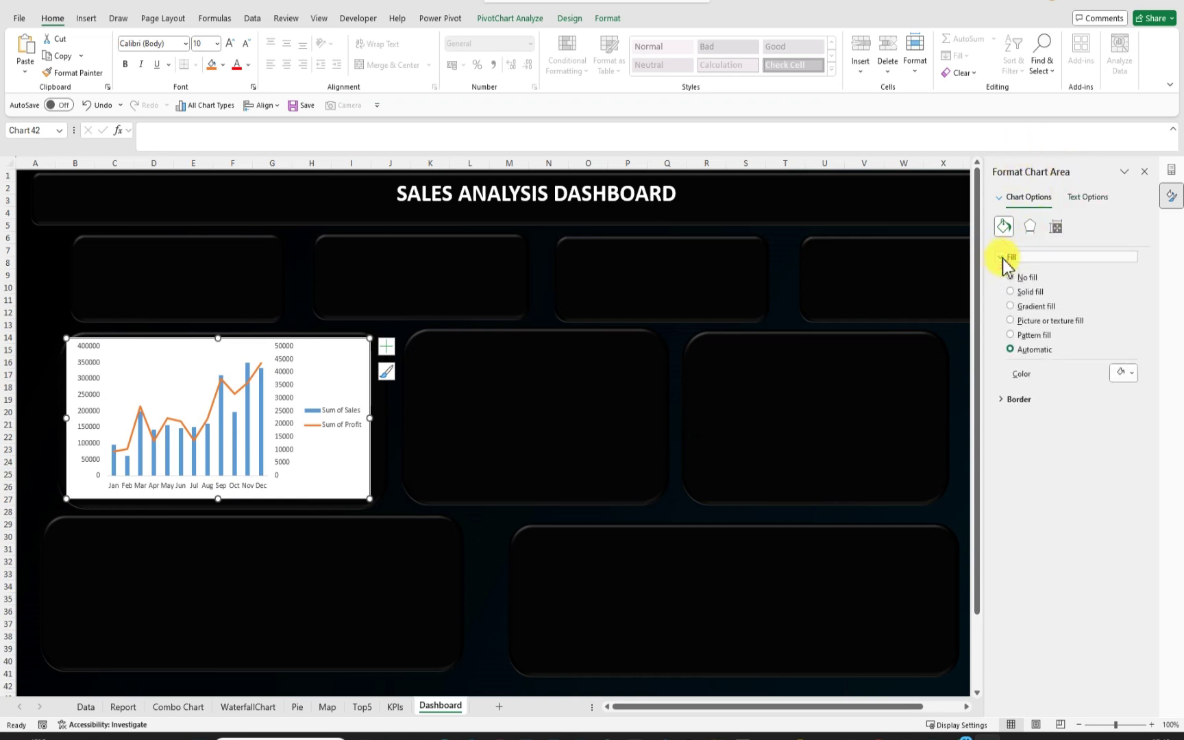
left_click(1131, 375)
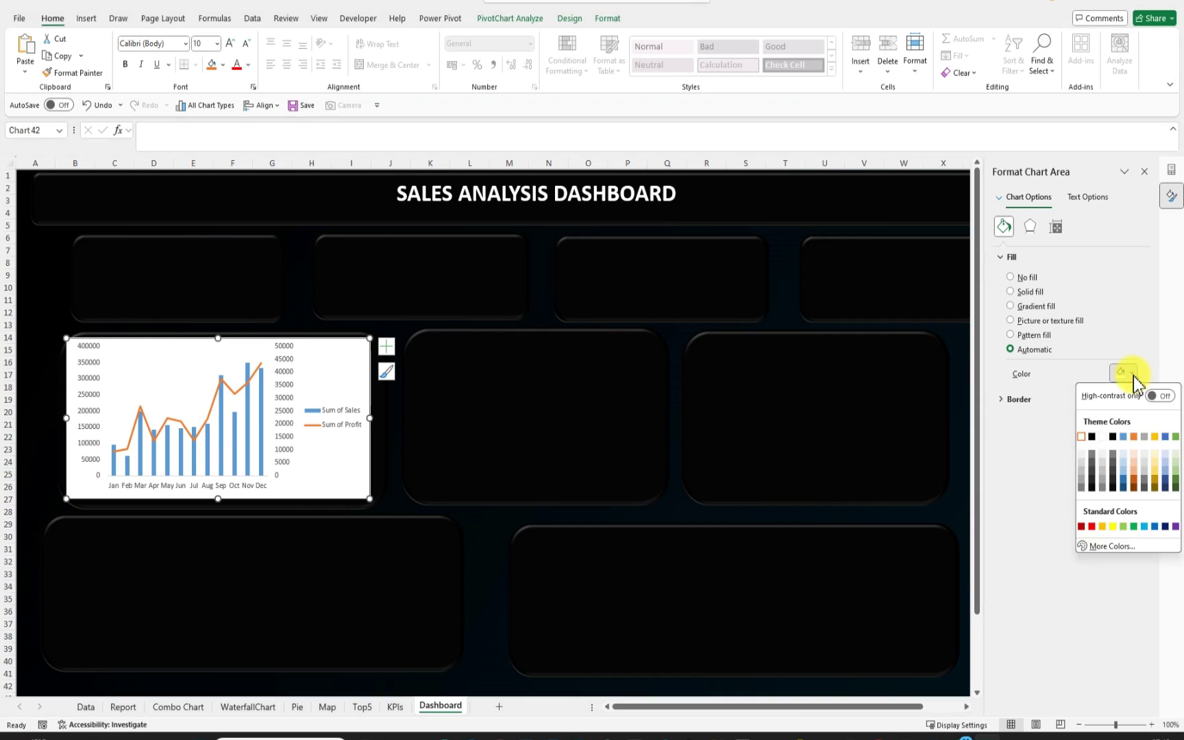
left_click(1092, 439)
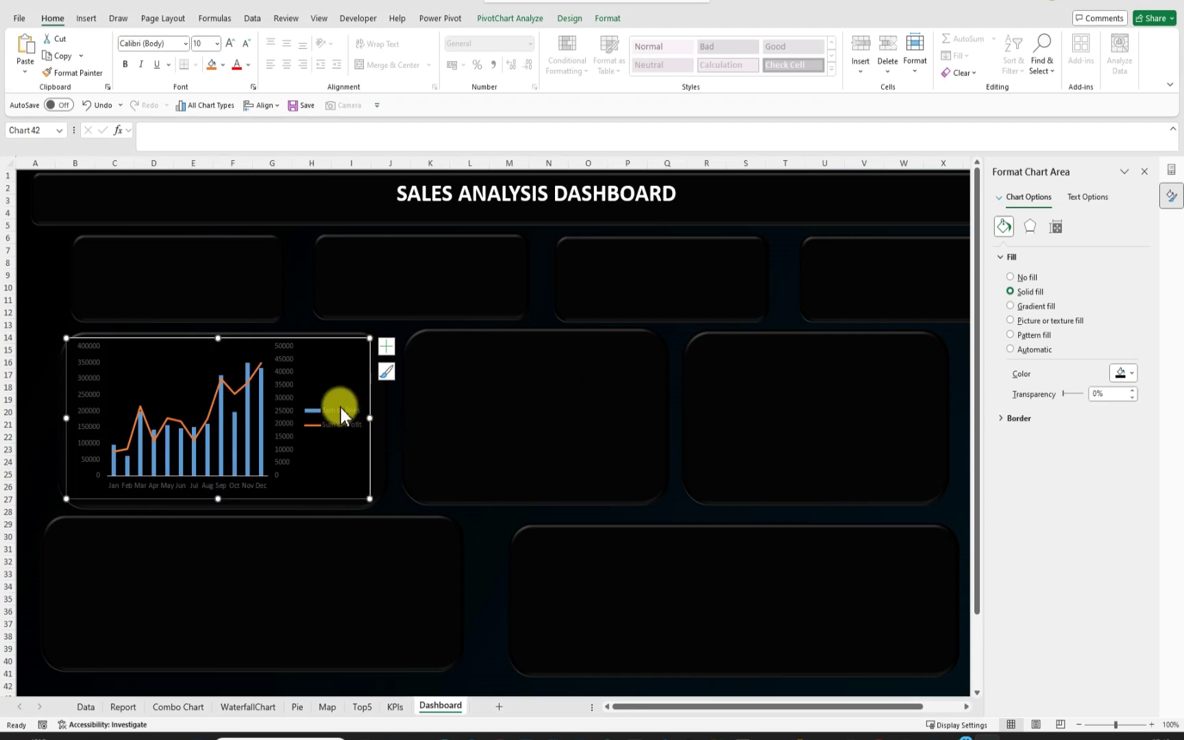
left_click(248, 66)
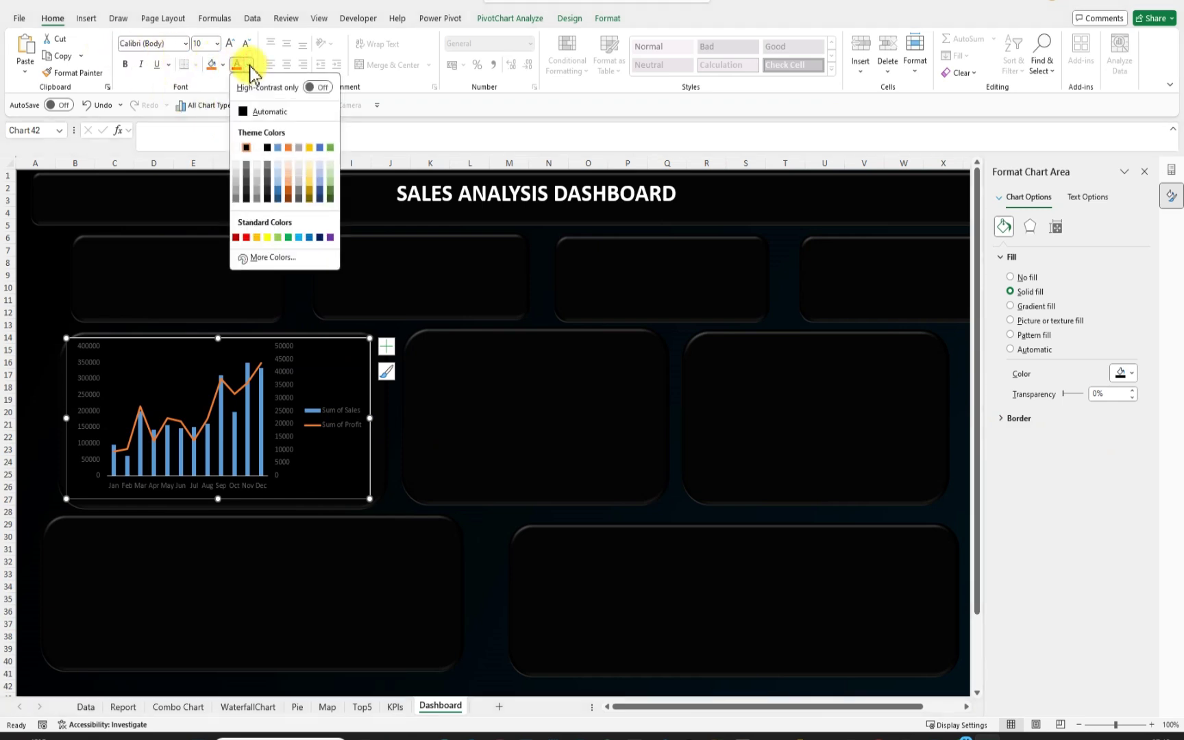
left_click(240, 148)
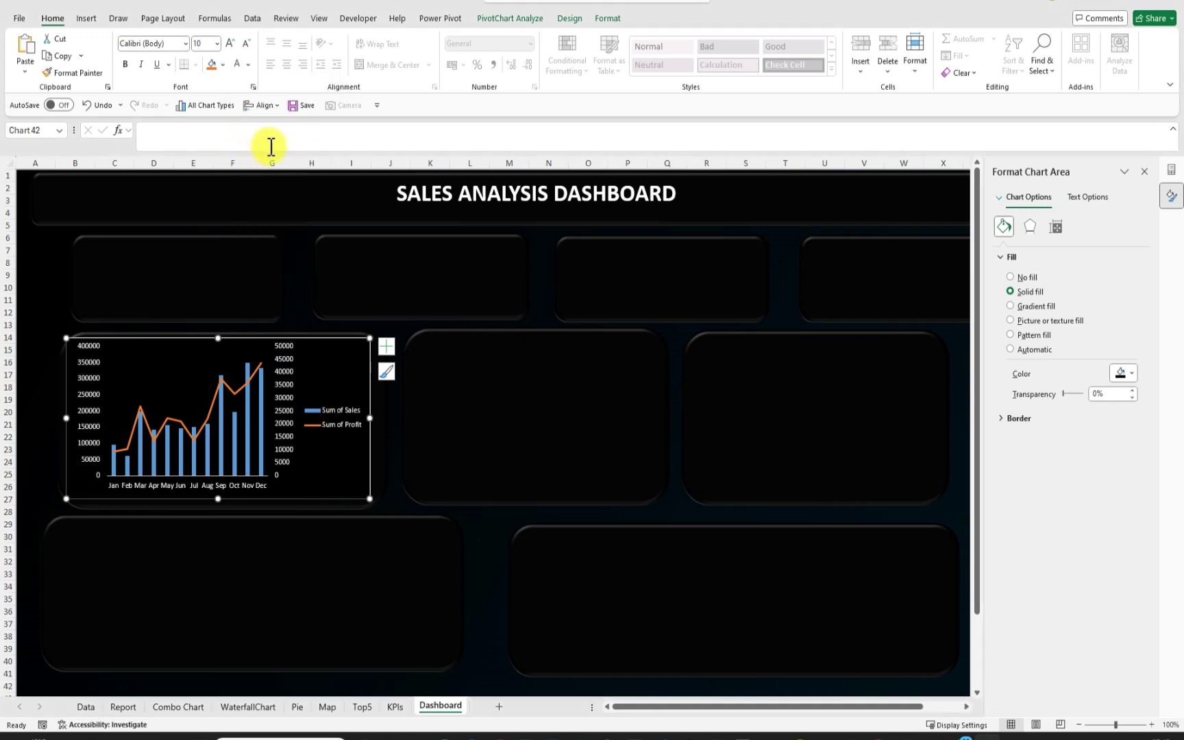
left_click(491, 592)
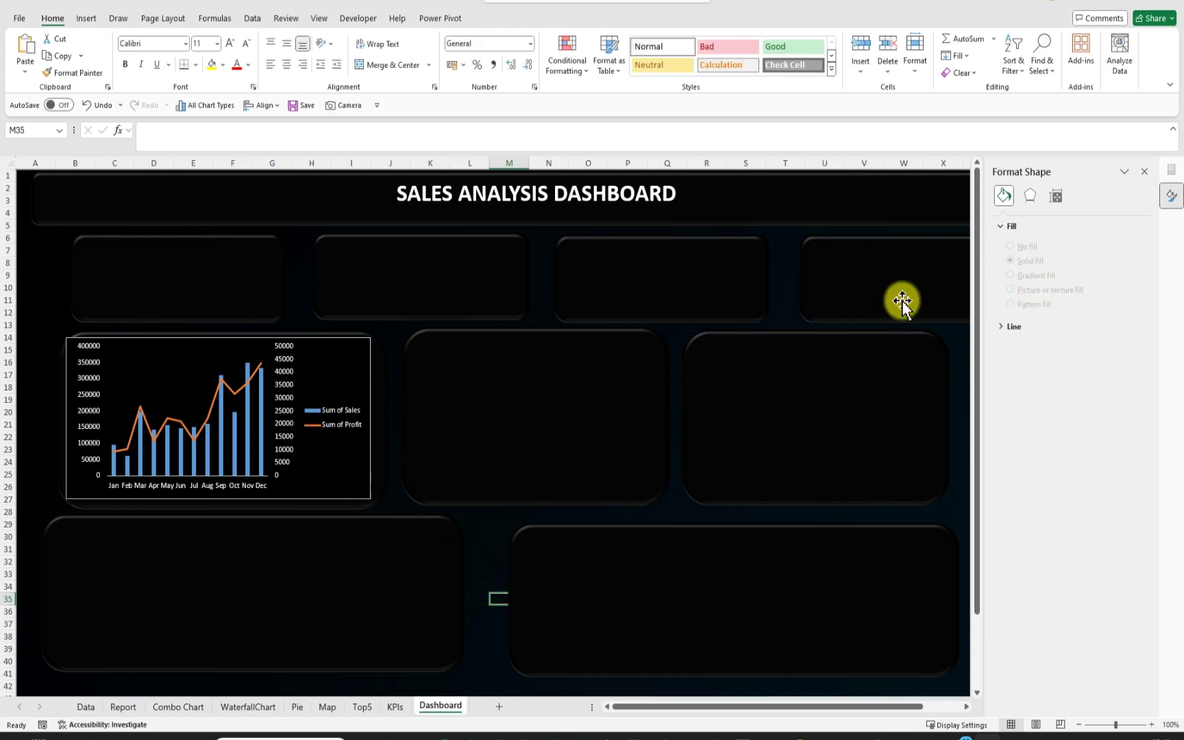
Set the border of the combo chart's plot area to No line
left_click(195, 374)
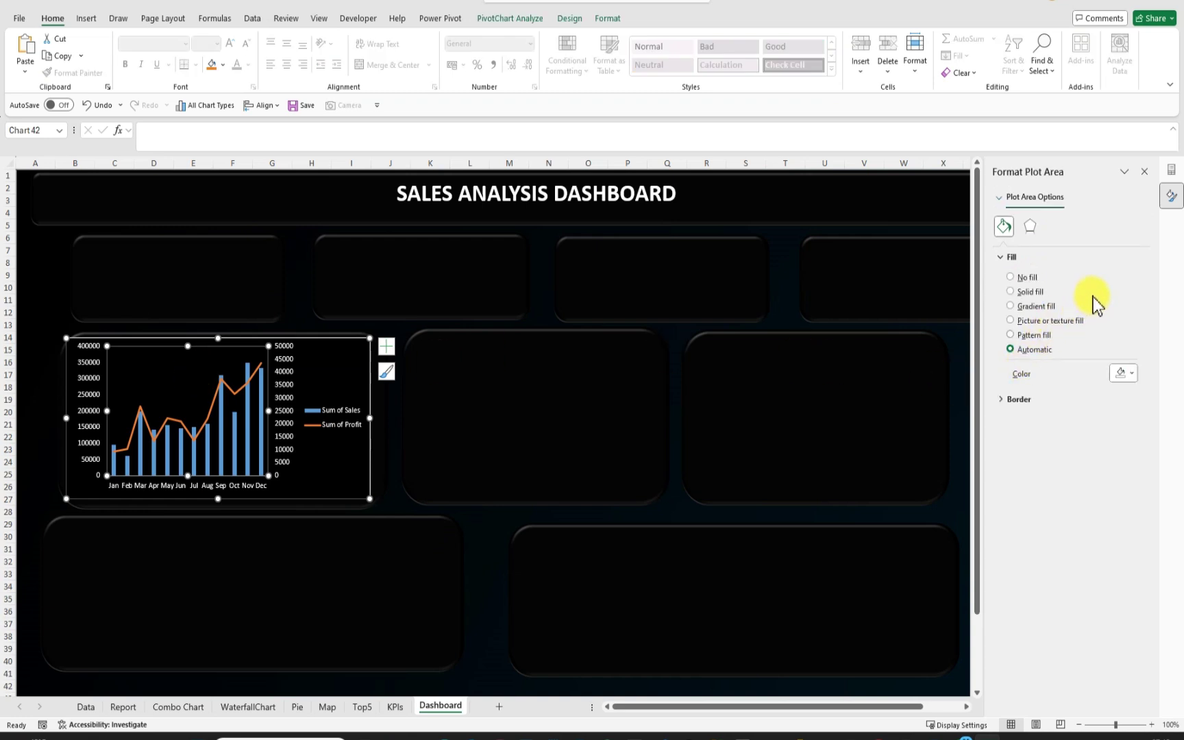
left_click(1006, 401)
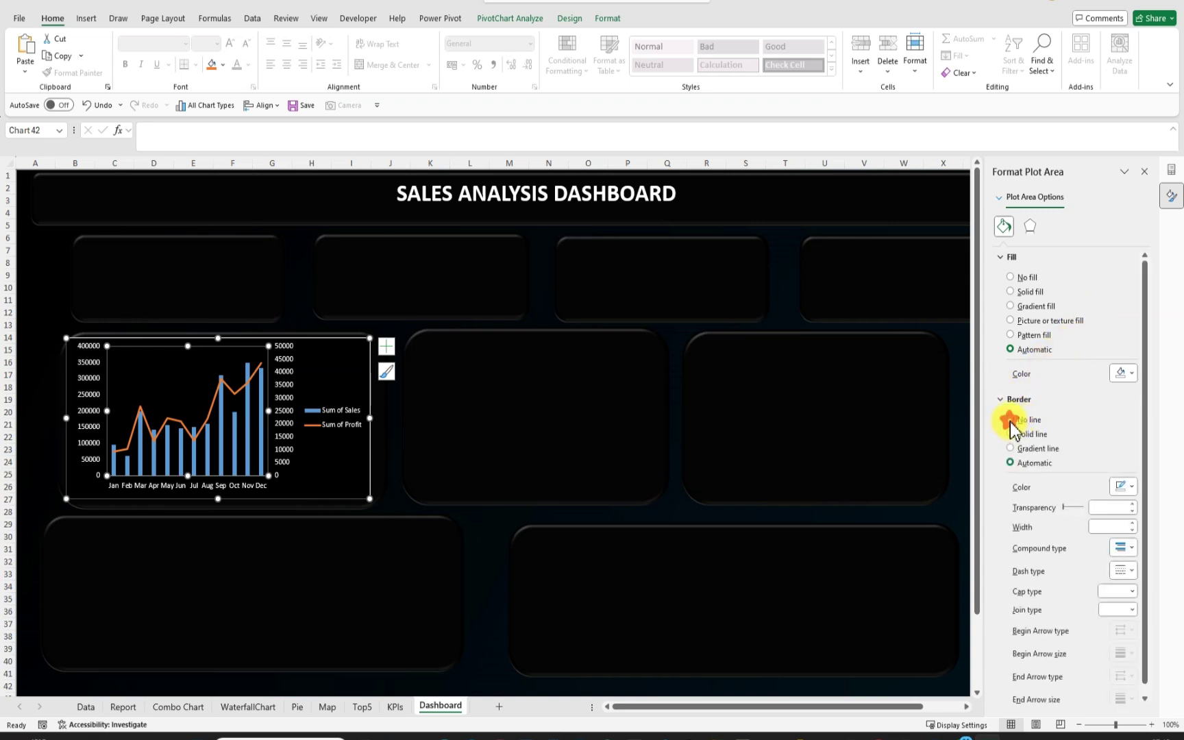
left_click(1010, 420)
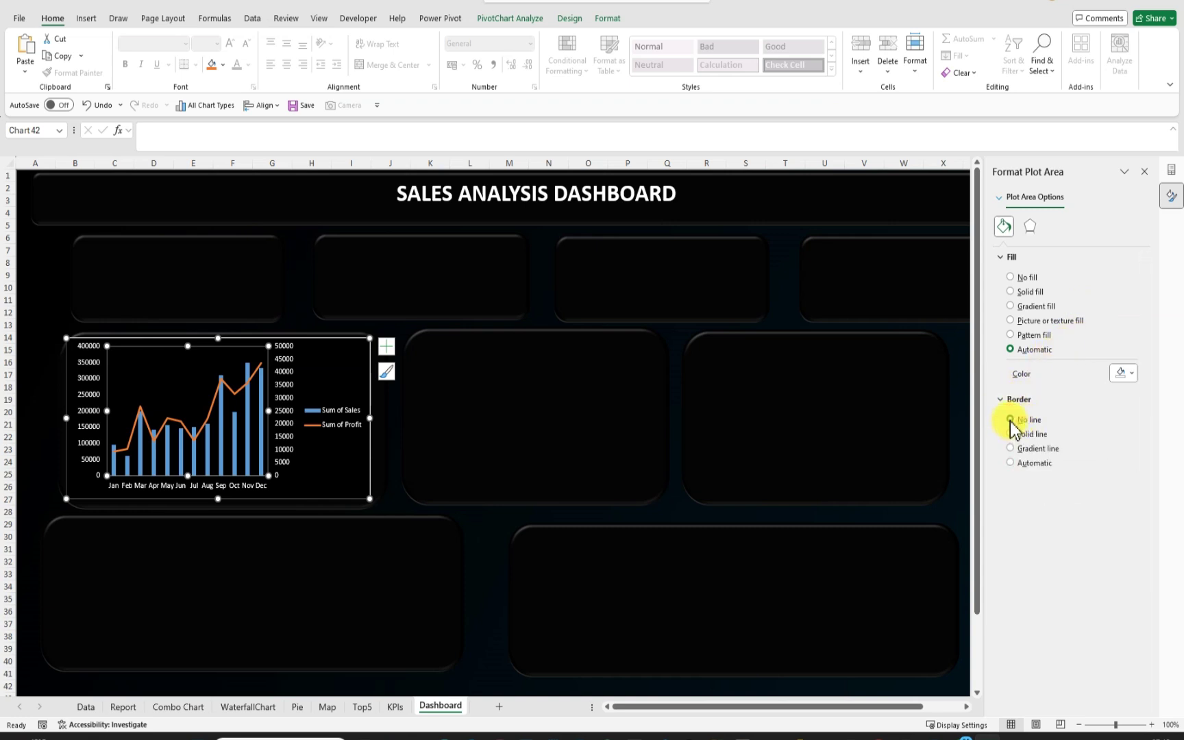
left_click(491, 557)
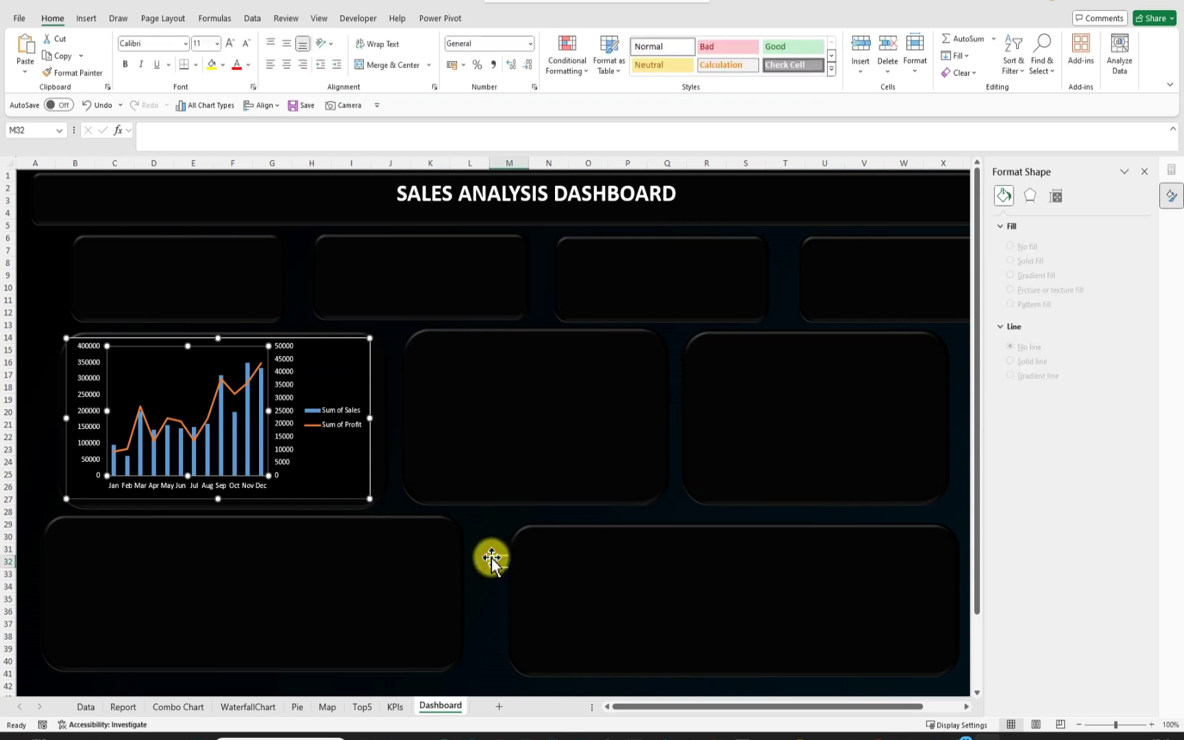
Set the border of the combo chart's chart area to No line and deselect the chart
left_click(240, 338)
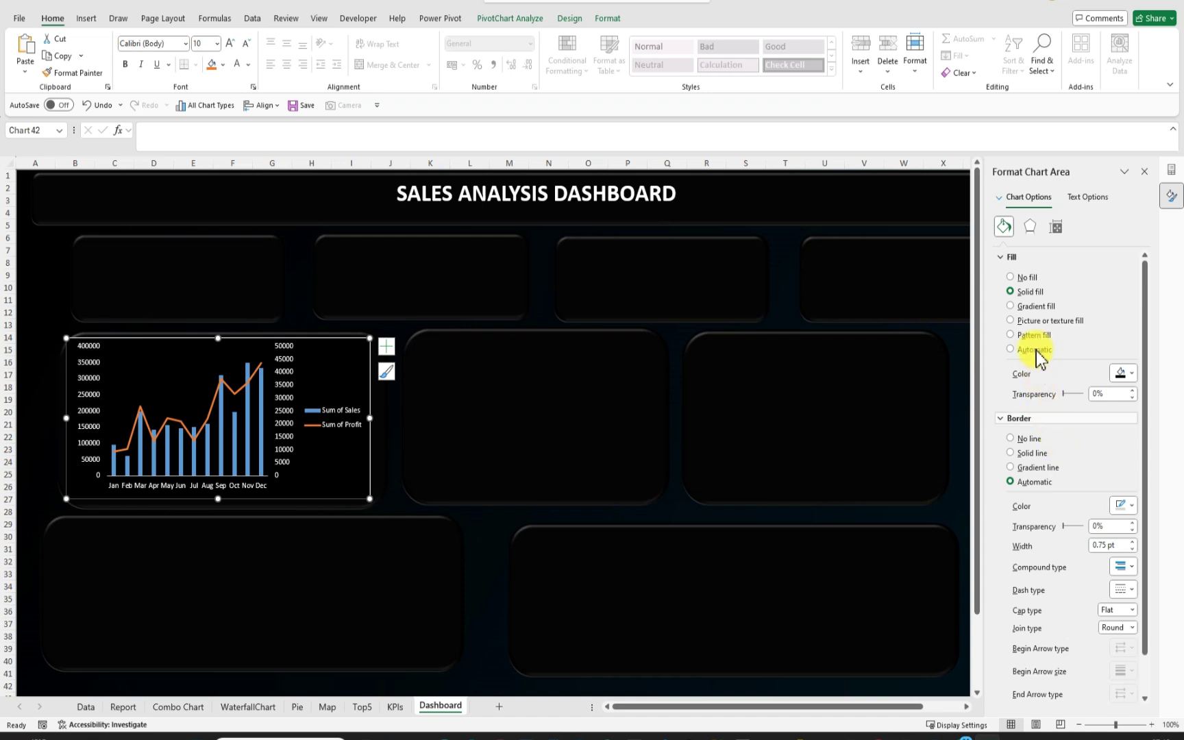
left_click(1031, 229)
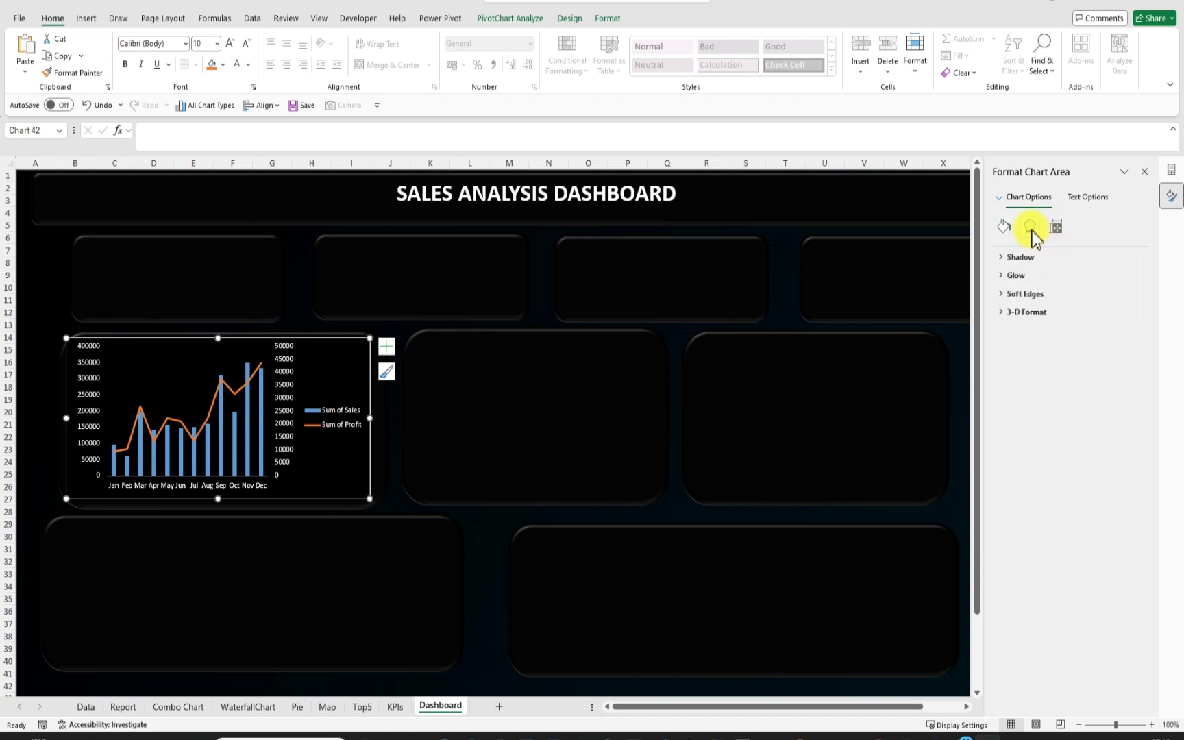
left_click(1003, 227)
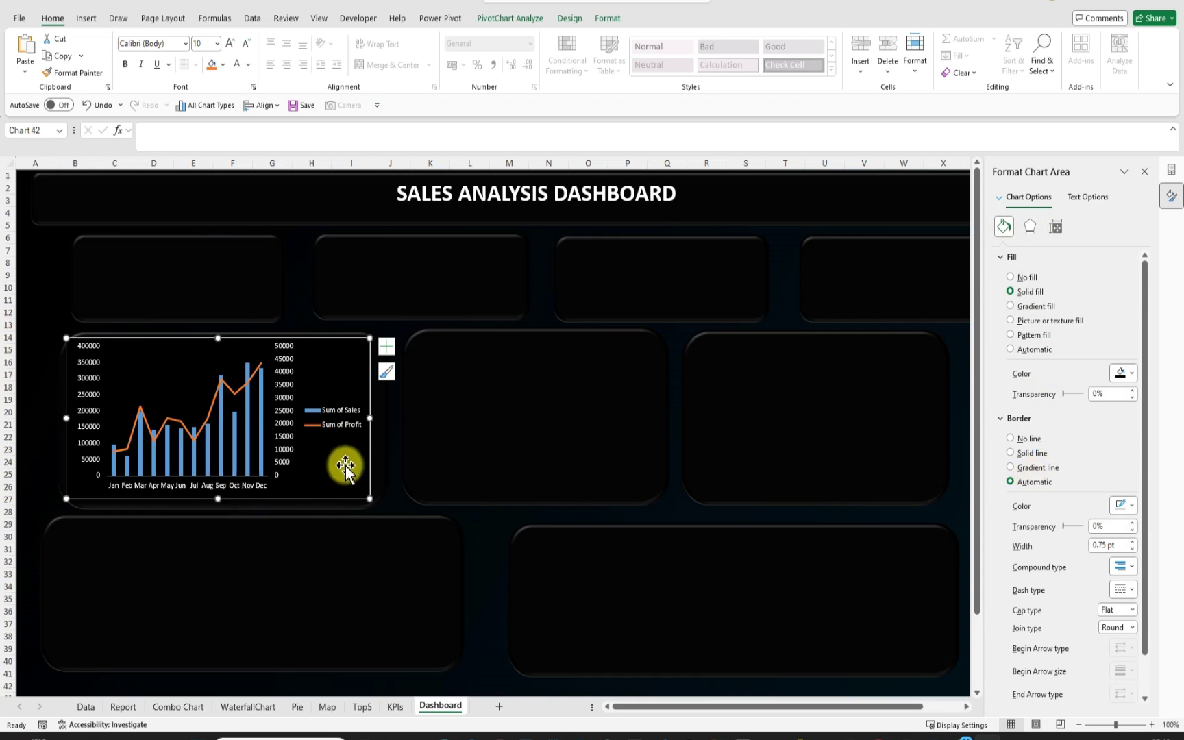
left_click(1009, 438)
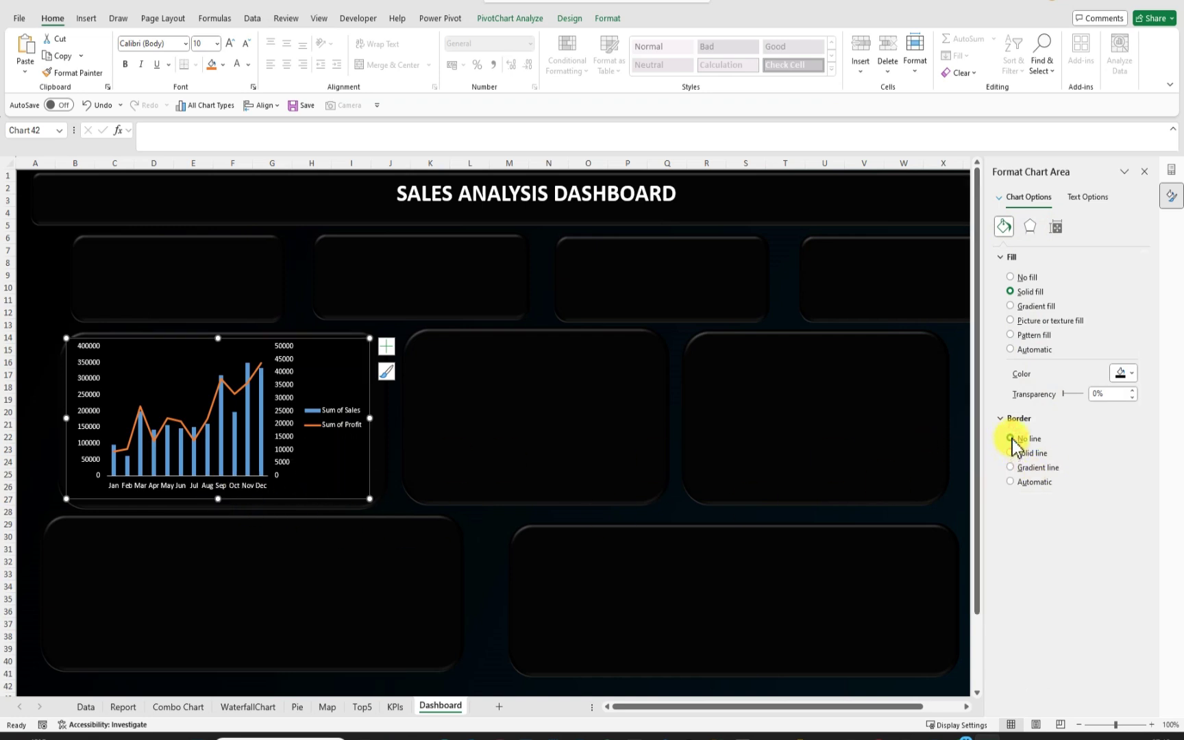
left_click(463, 539)
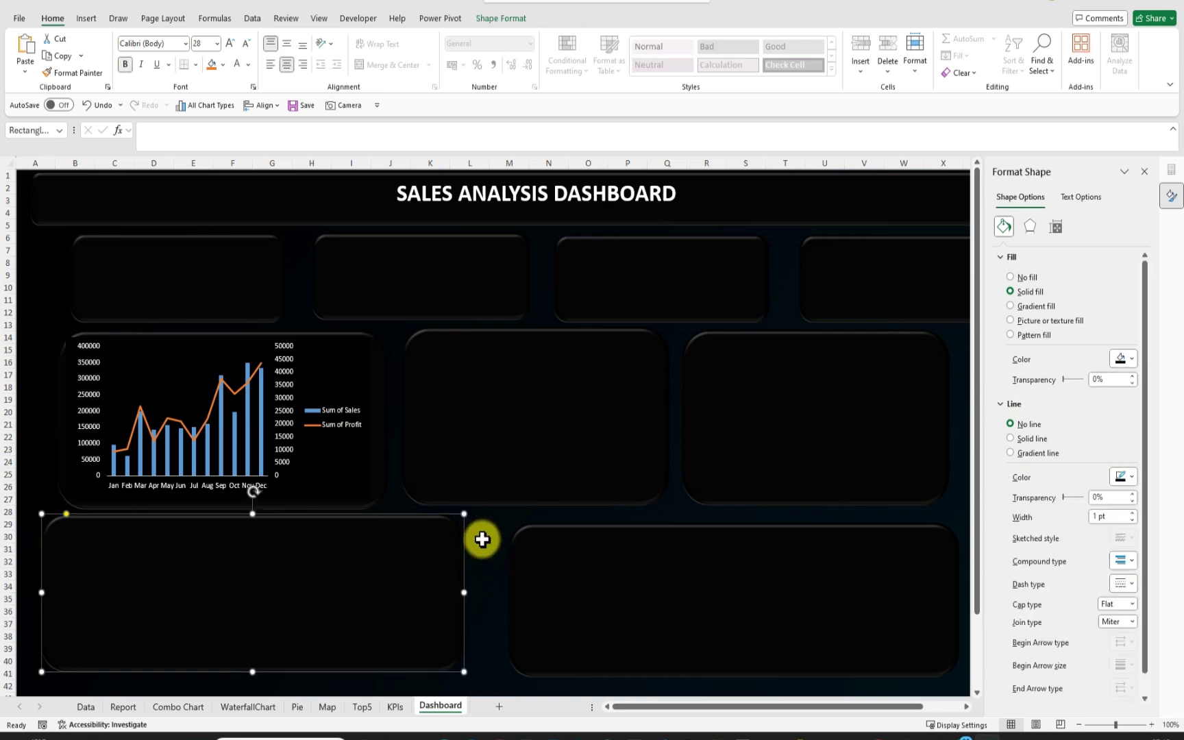
left_click(489, 539)
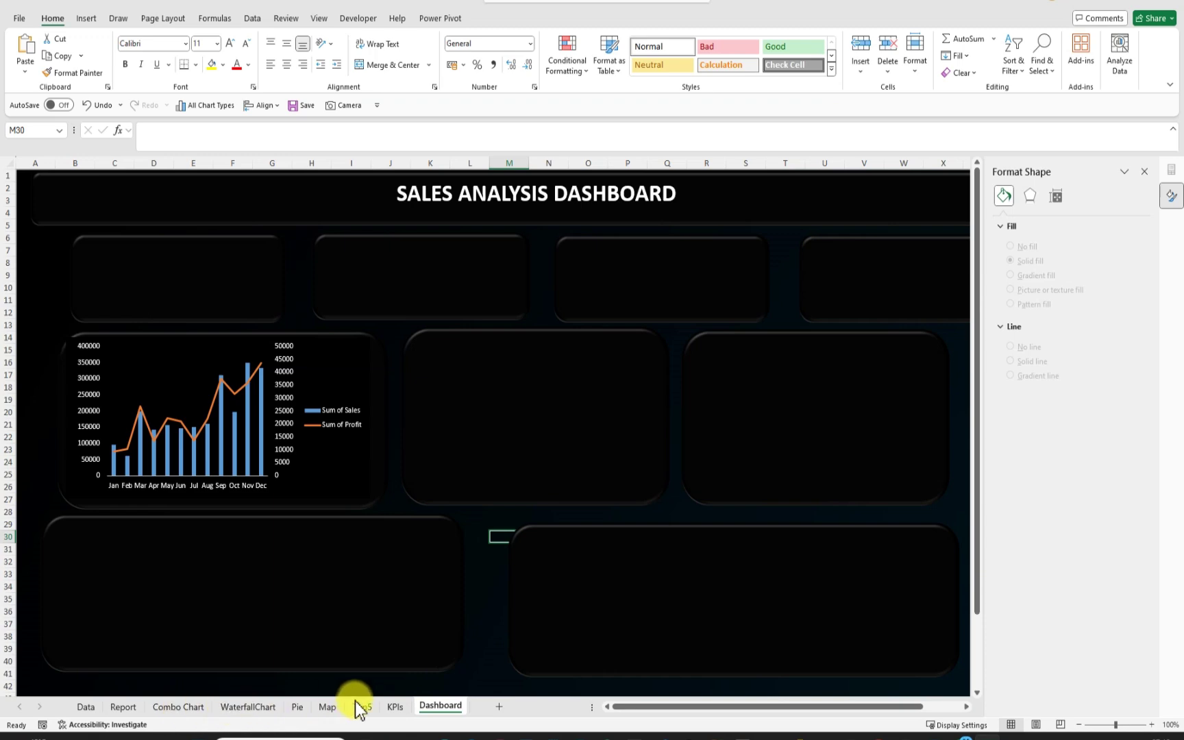
Copy the US sales map chart from the Map sheet and paste it into the Dashboard's first bottom-row panel
left_click(326, 707)
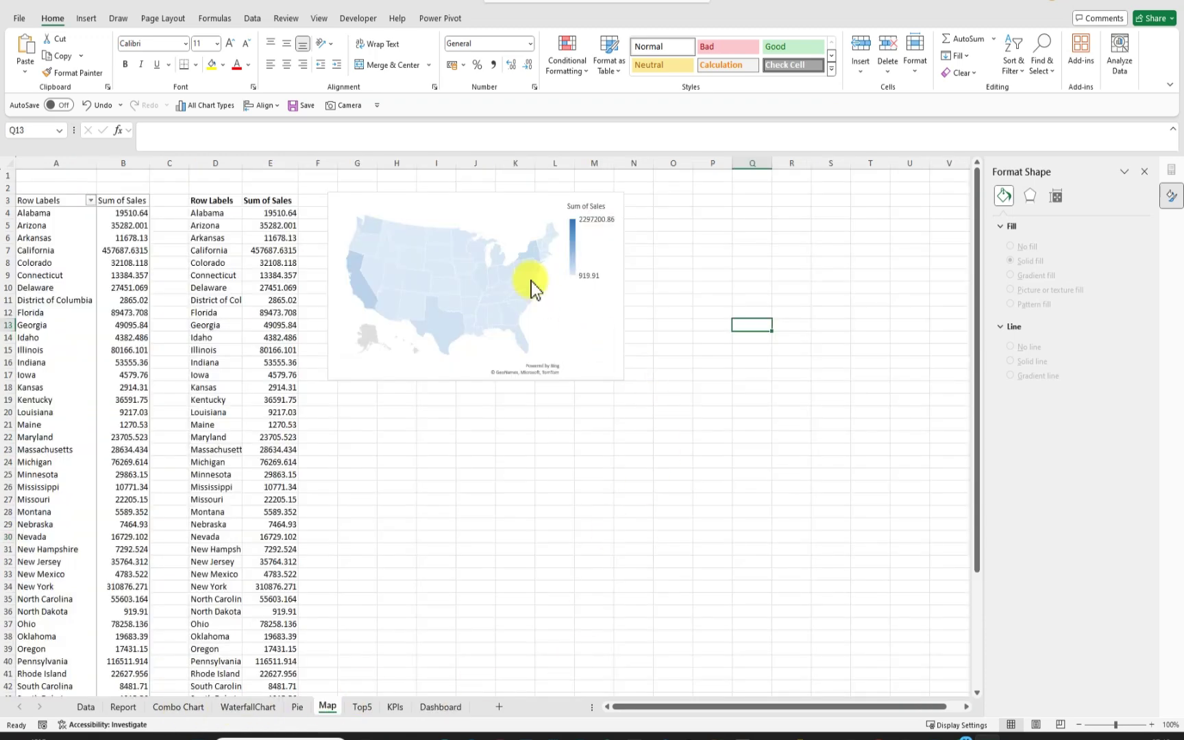
left_click(490, 205)
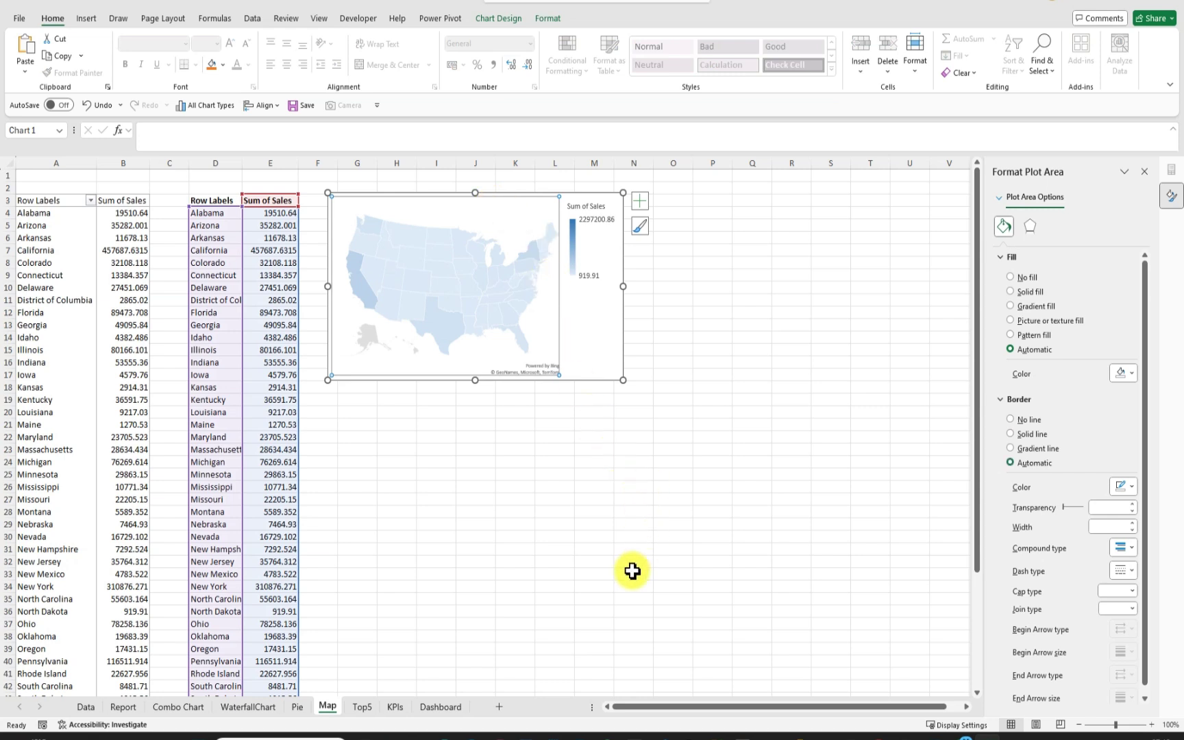
left_click(442, 707)
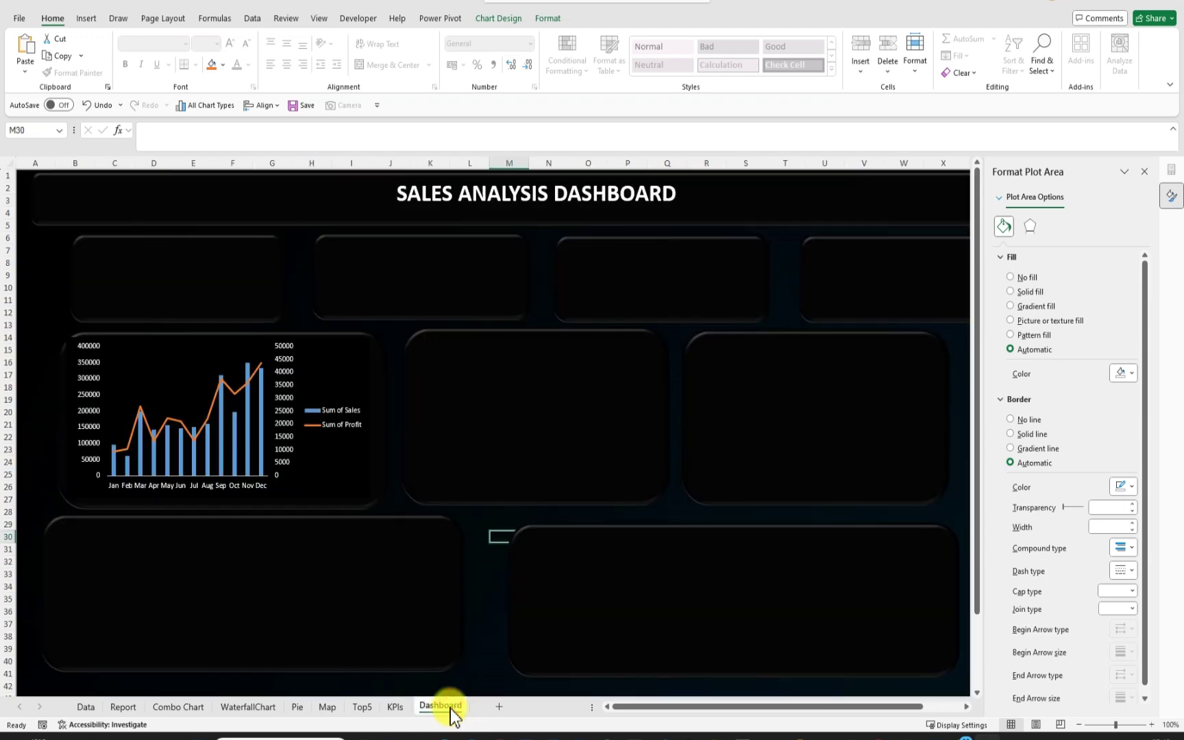
left_click(286, 581)
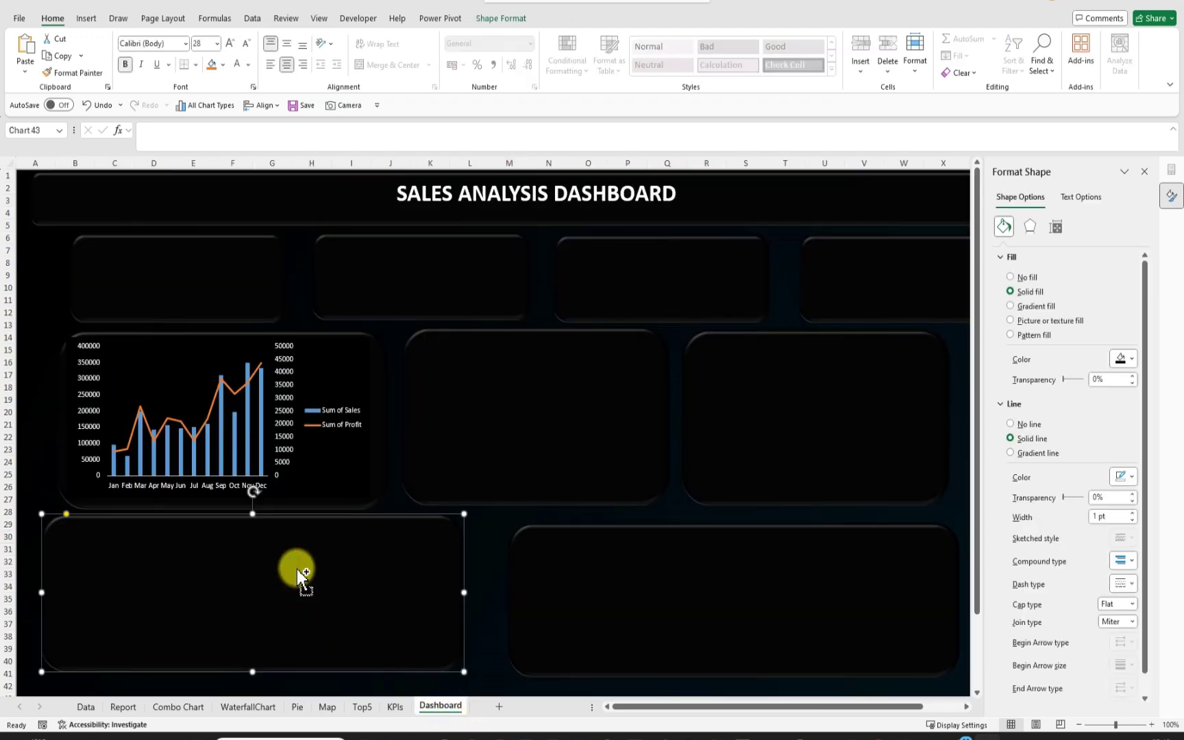
key("ctrl+v")
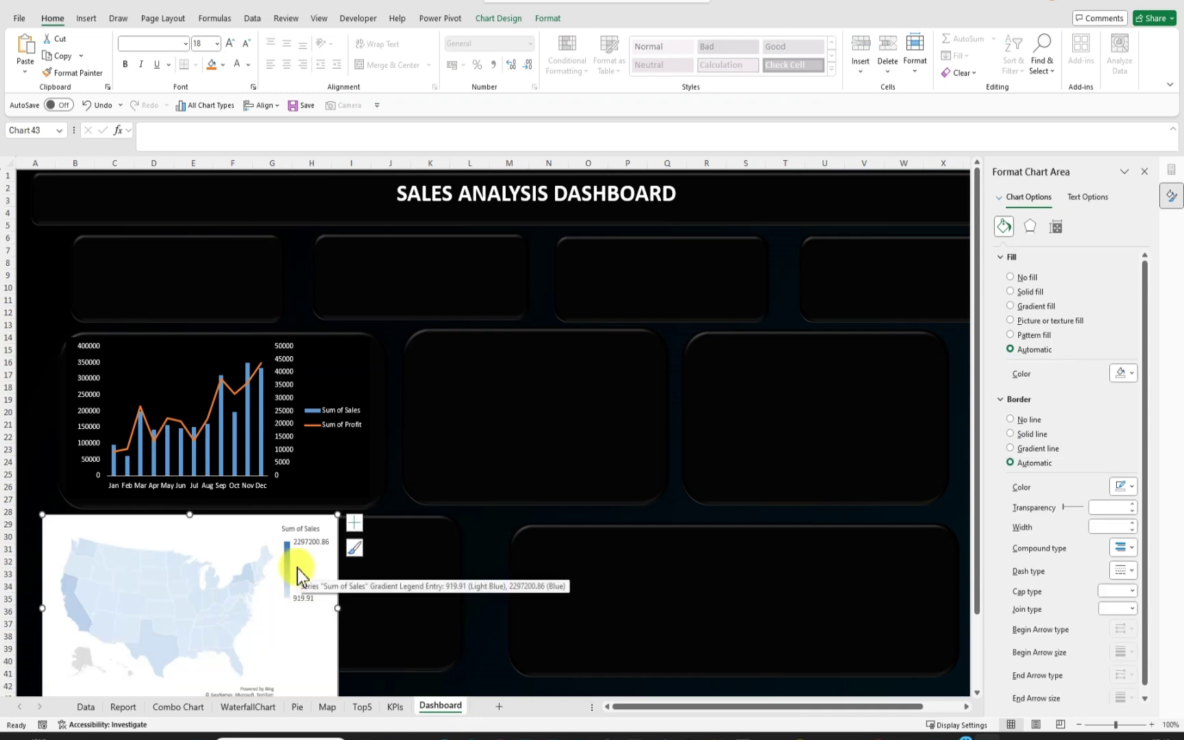
Resize and reposition the map chart so it spans the first bottom-row panel
left_click_drag(338, 608, 434, 584)
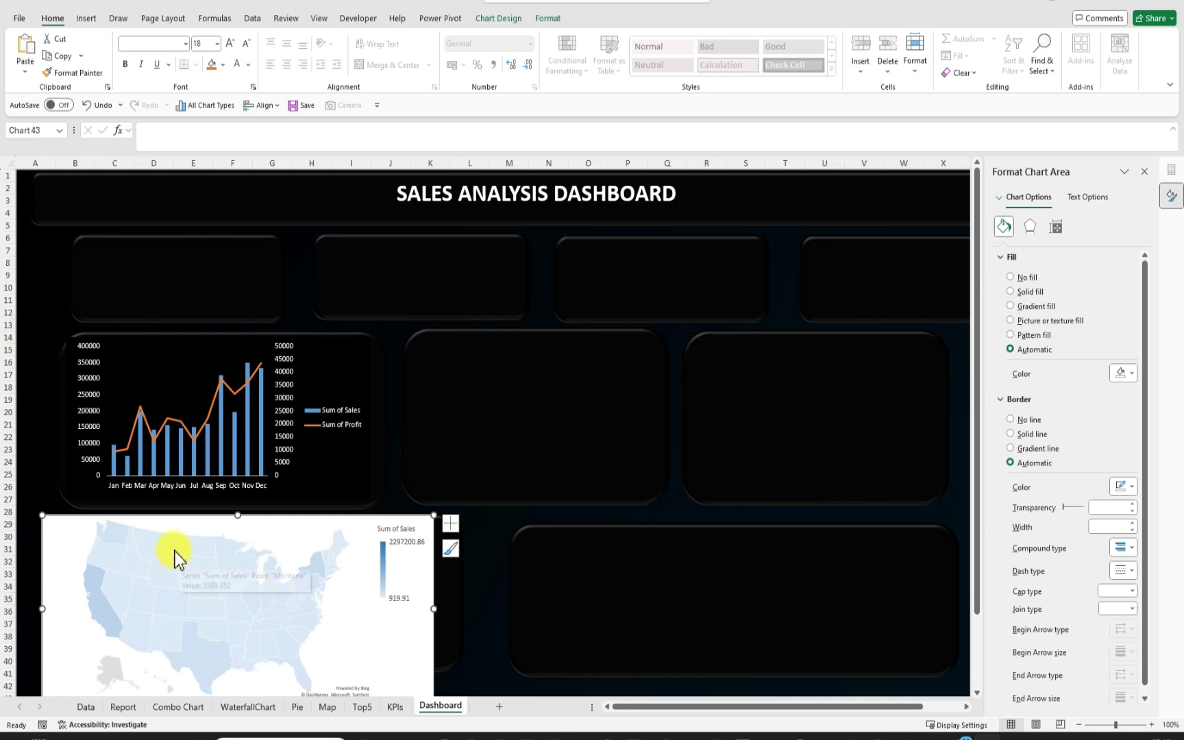
left_click_drag(173, 515, 182, 503)
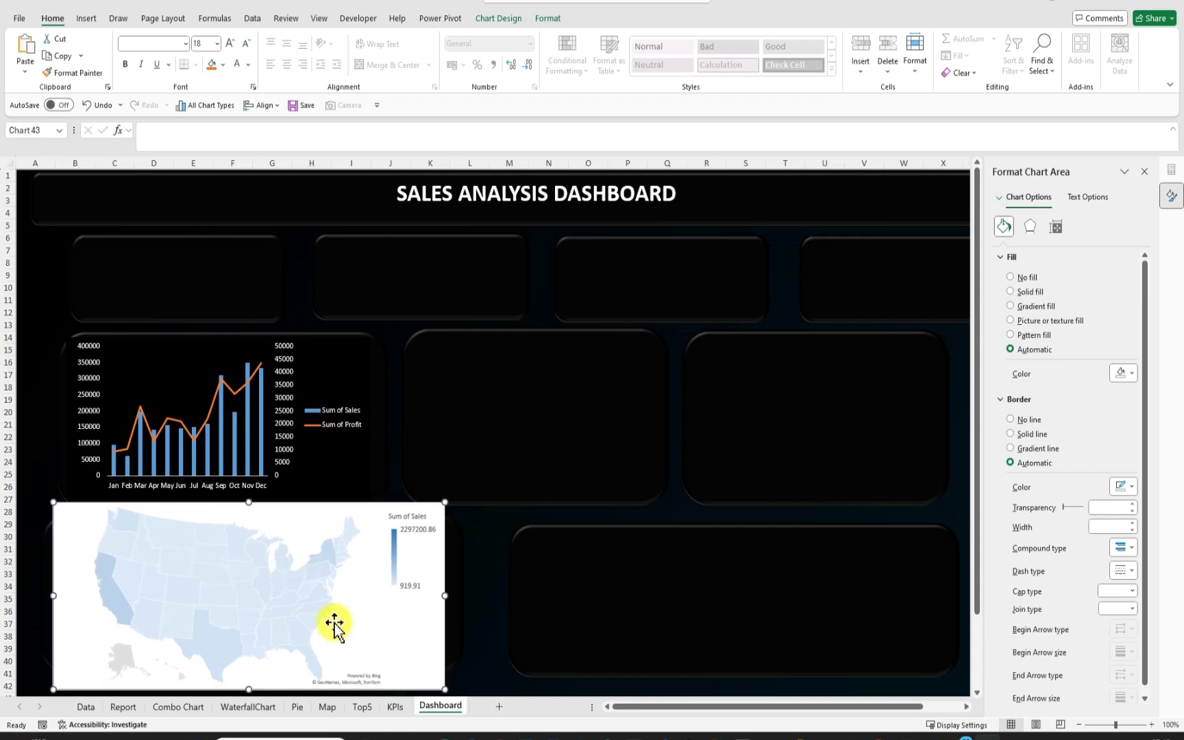
left_click_drag(442, 688, 406, 645)
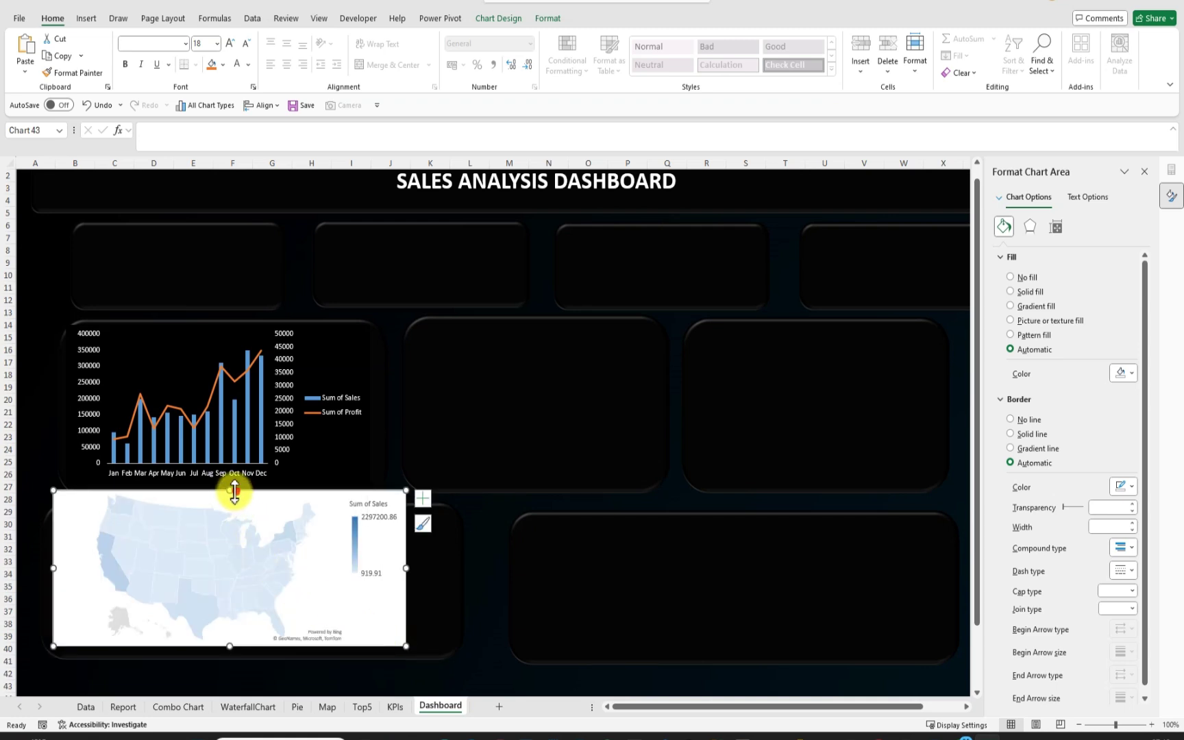
left_click_drag(234, 490, 252, 512)
left_click_drag(251, 511, 244, 504)
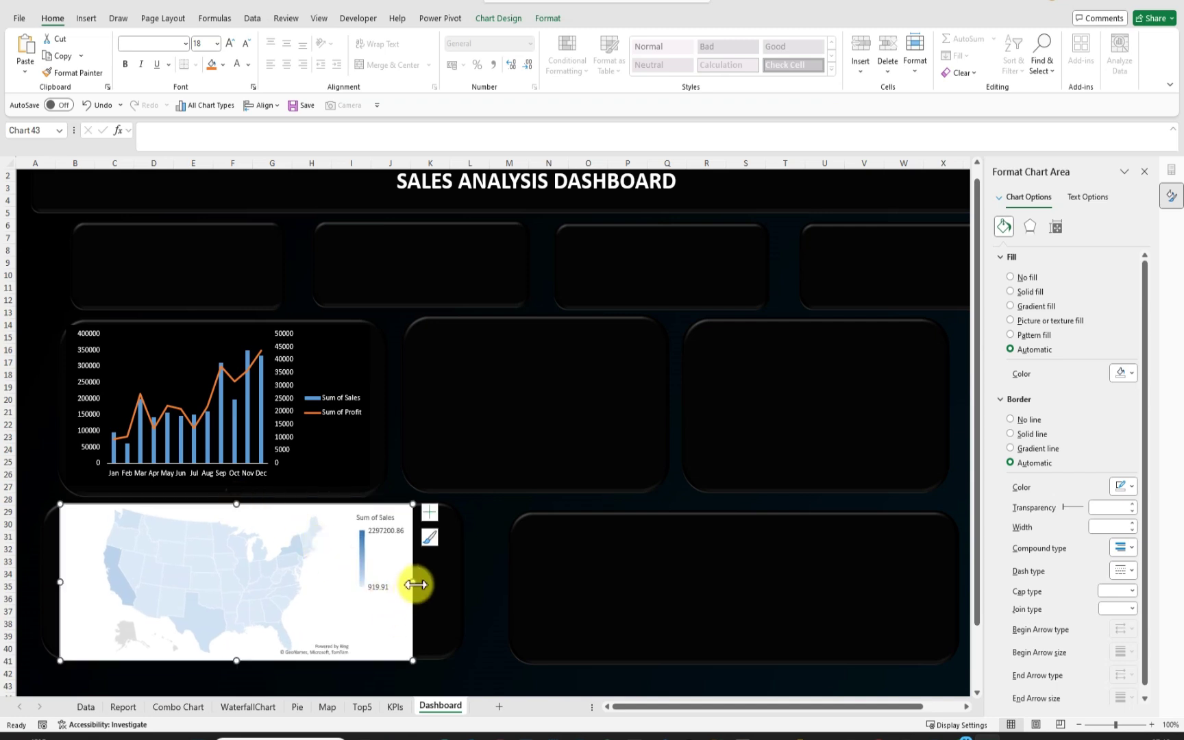
left_click_drag(416, 584, 456, 584)
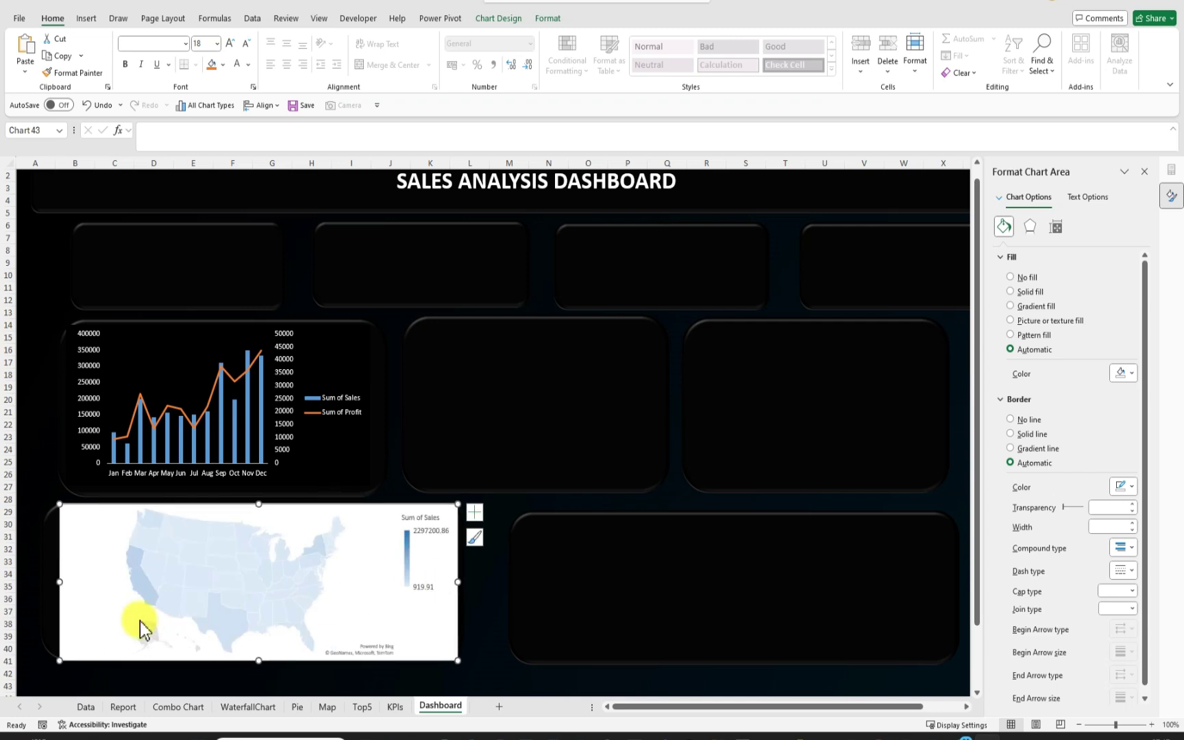
left_click_drag(59, 579, 36, 579)
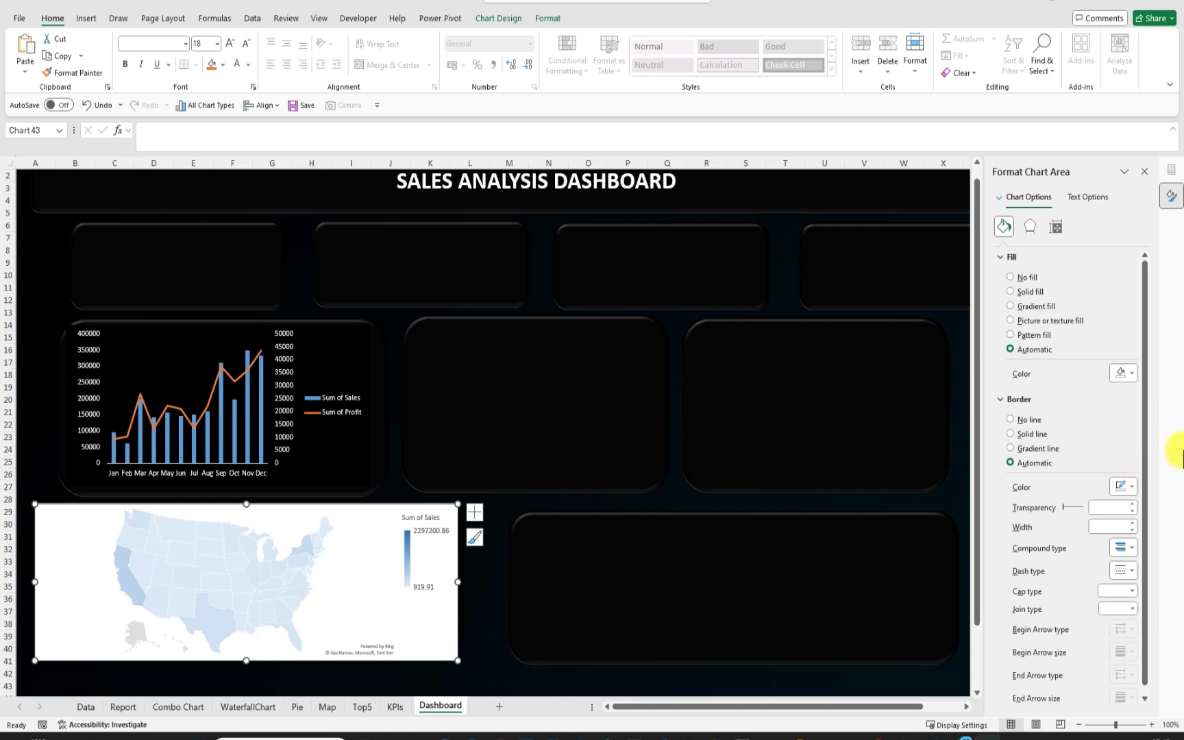
Give the map chart's area a solid black fill and set its border to No line
left_click(1131, 374)
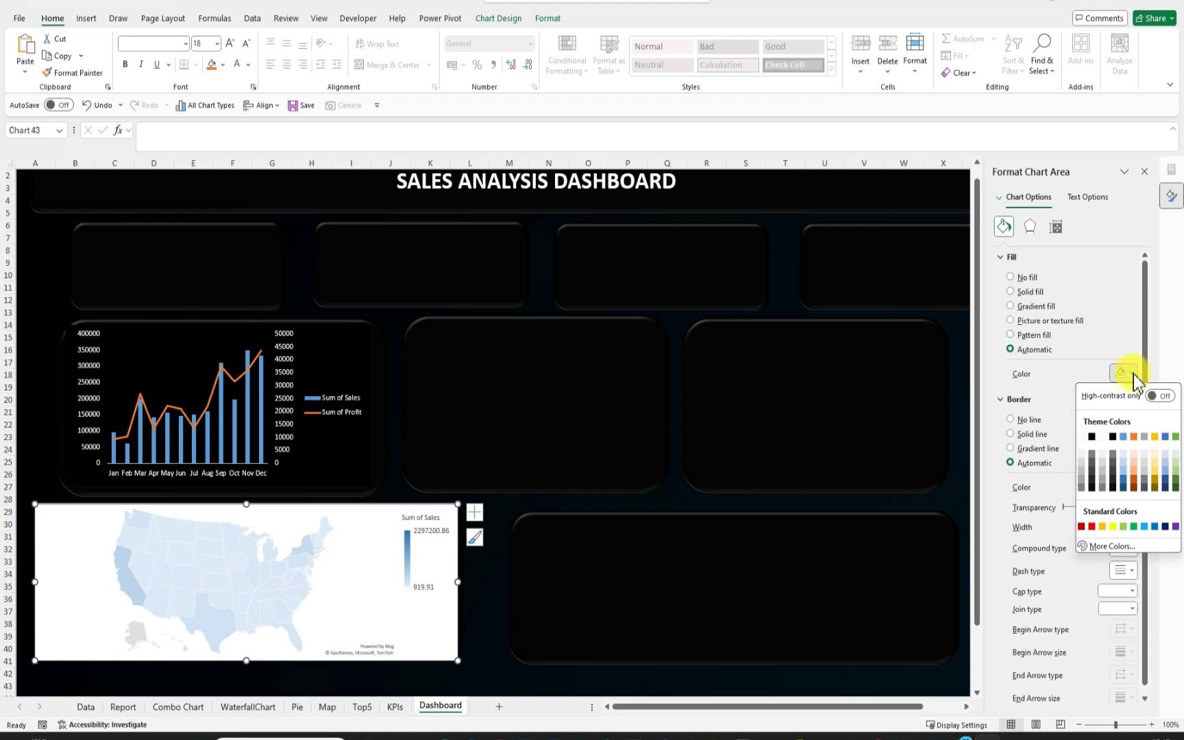
left_click(1092, 437)
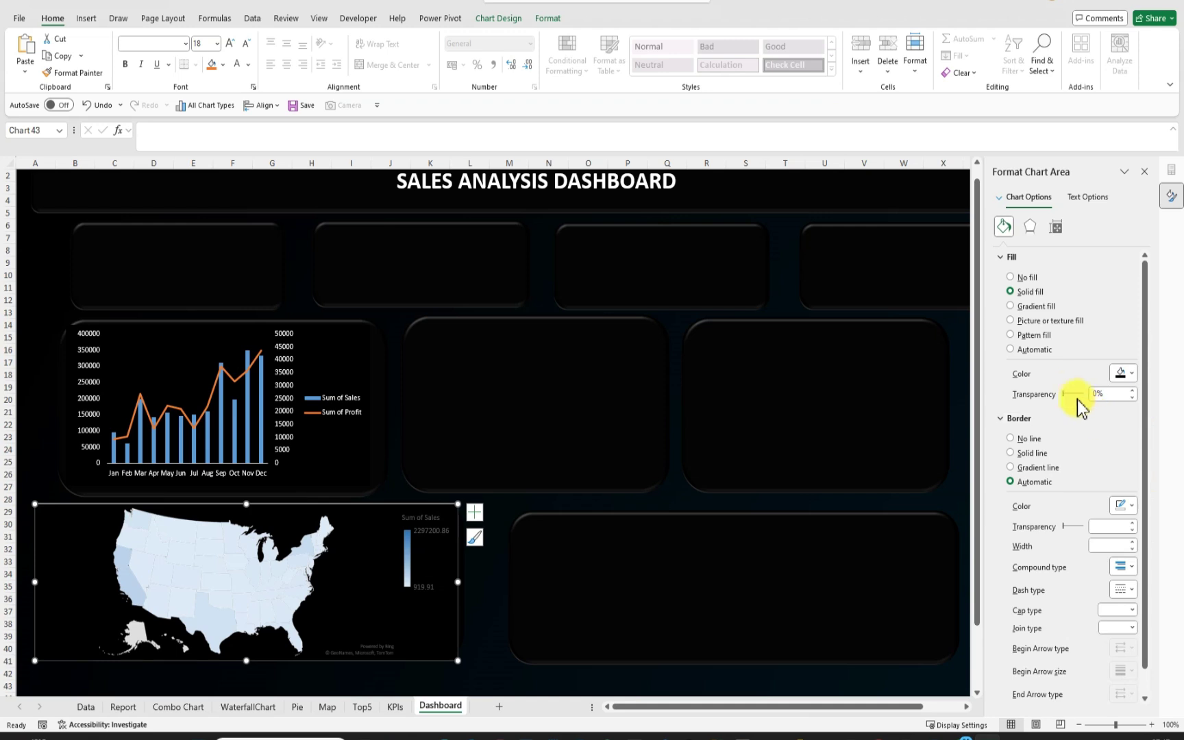
left_click(1011, 439)
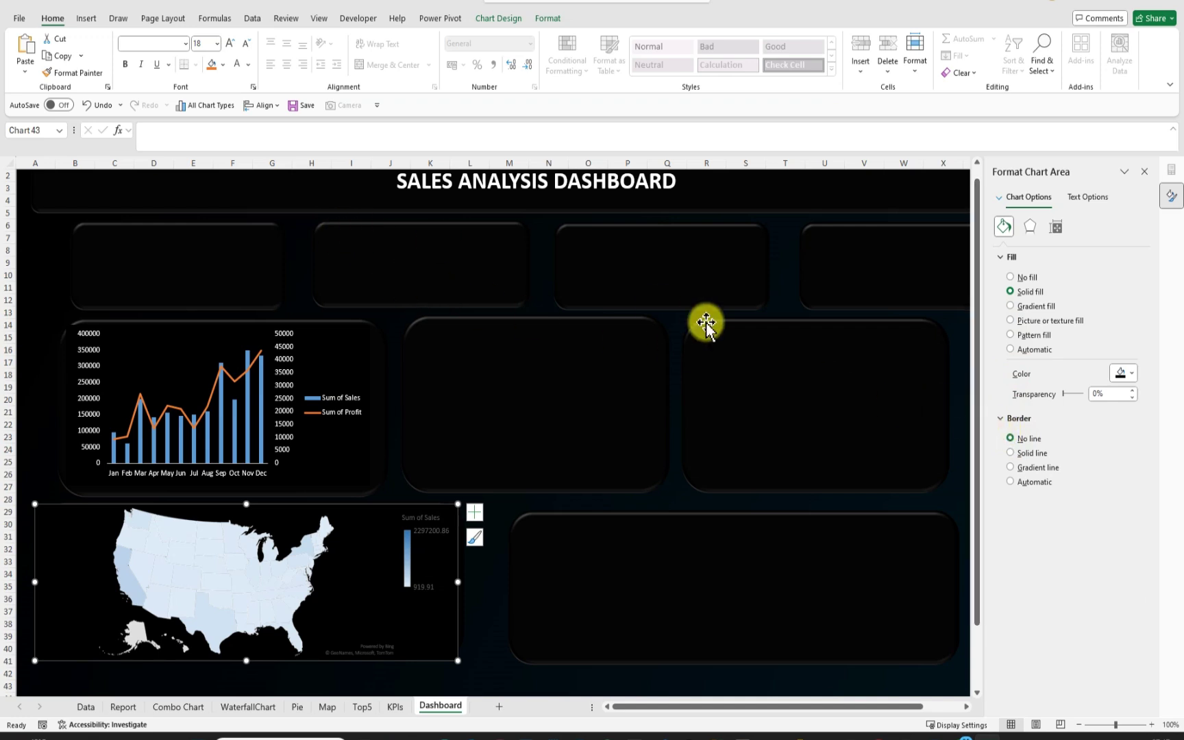
Set the map chart's font color to white and deselect the chart
left_click(249, 65)
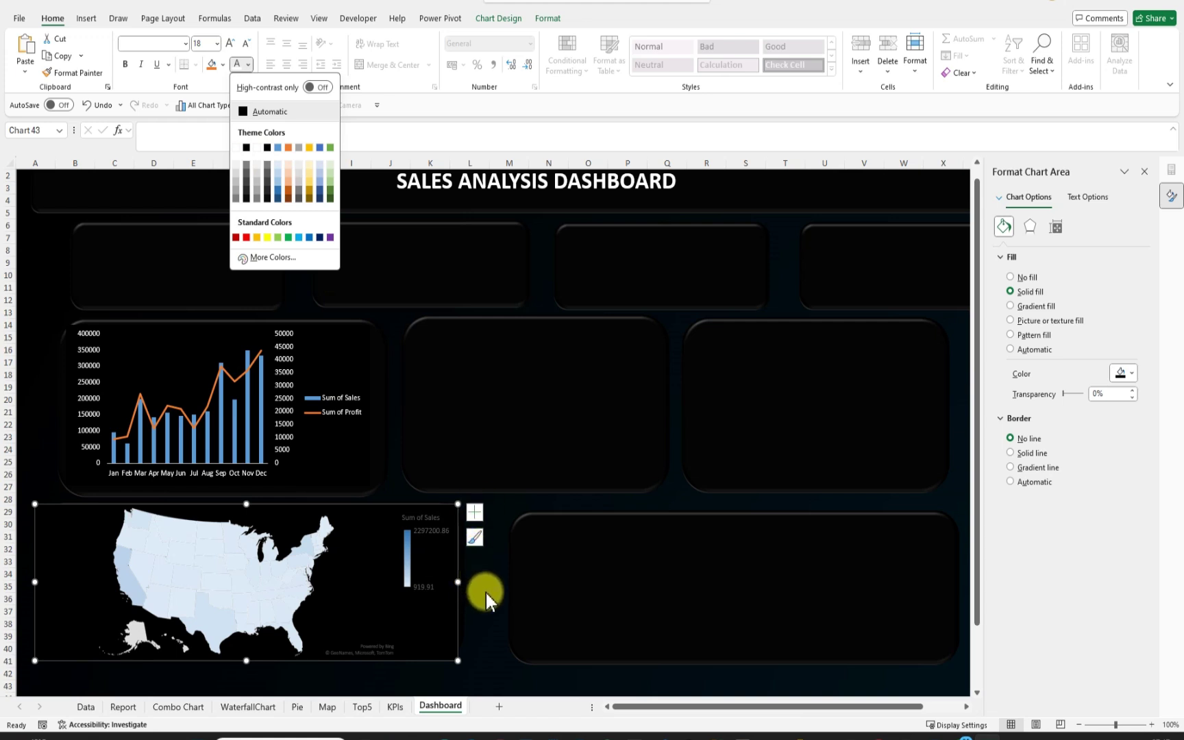
left_click(235, 149)
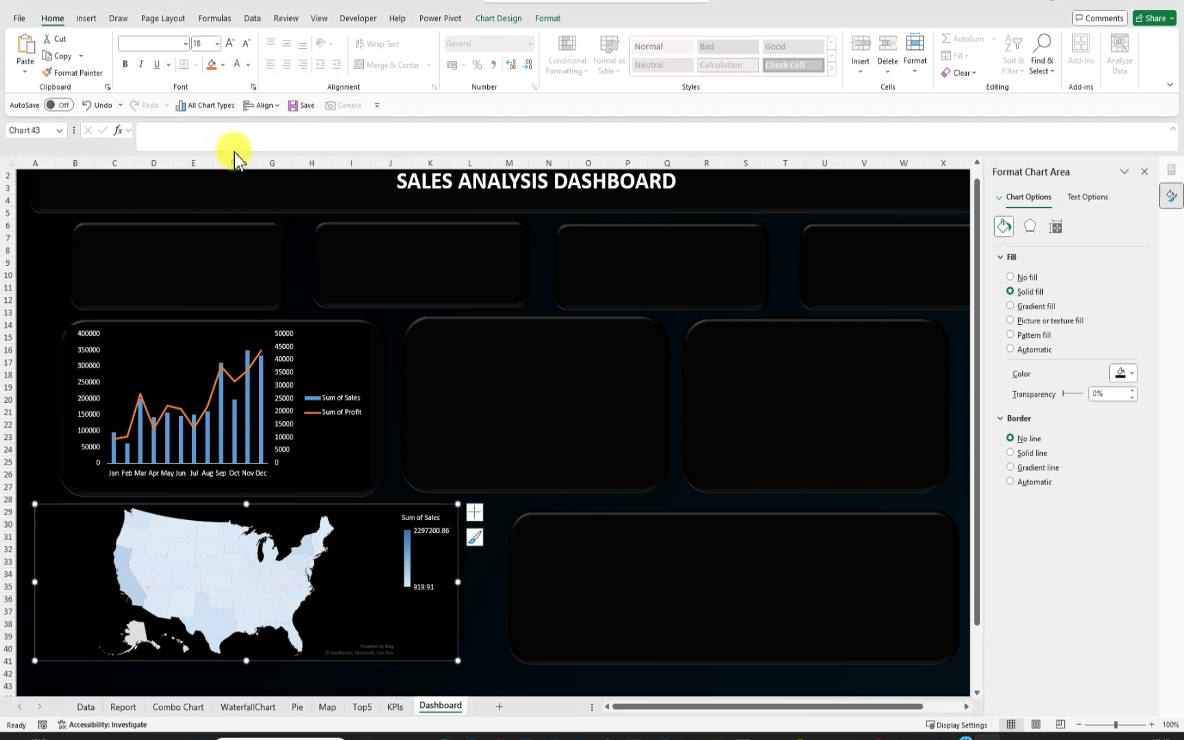
left_click(488, 622)
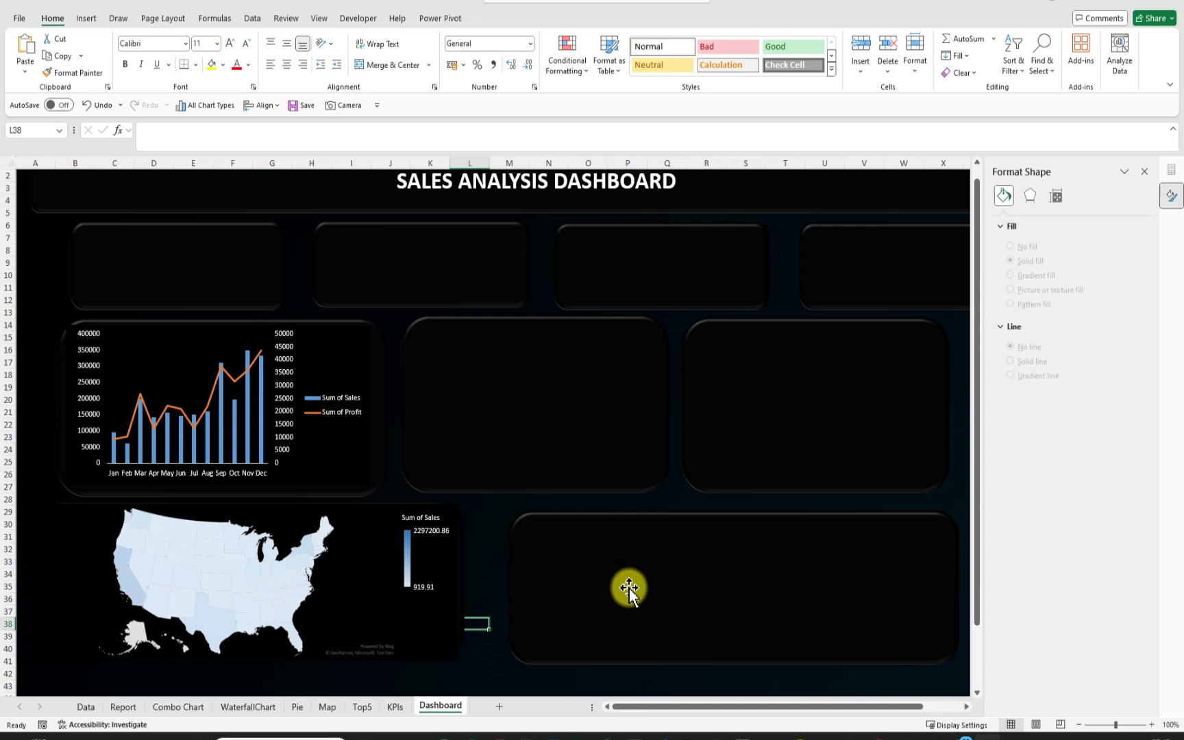
Copy the column chart from the Top5 sheet and paste it into the Dashboard's second bottom-row panel
left_click(362, 706)
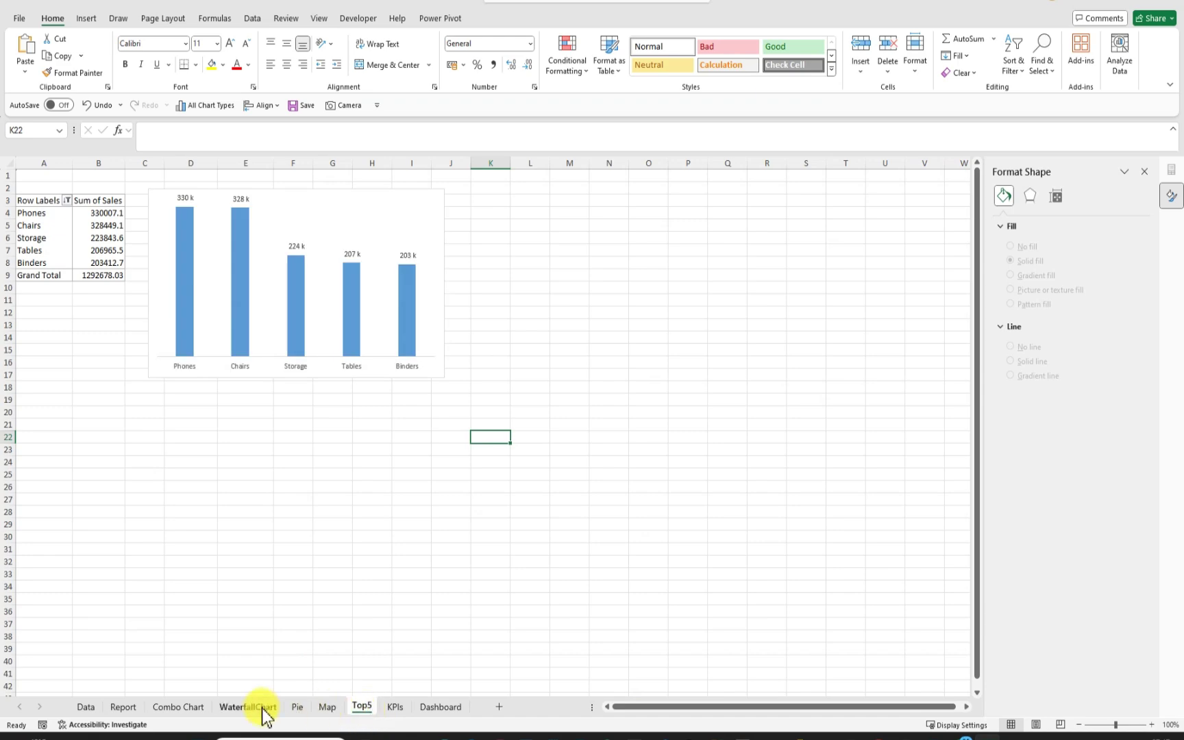
left_click(126, 707)
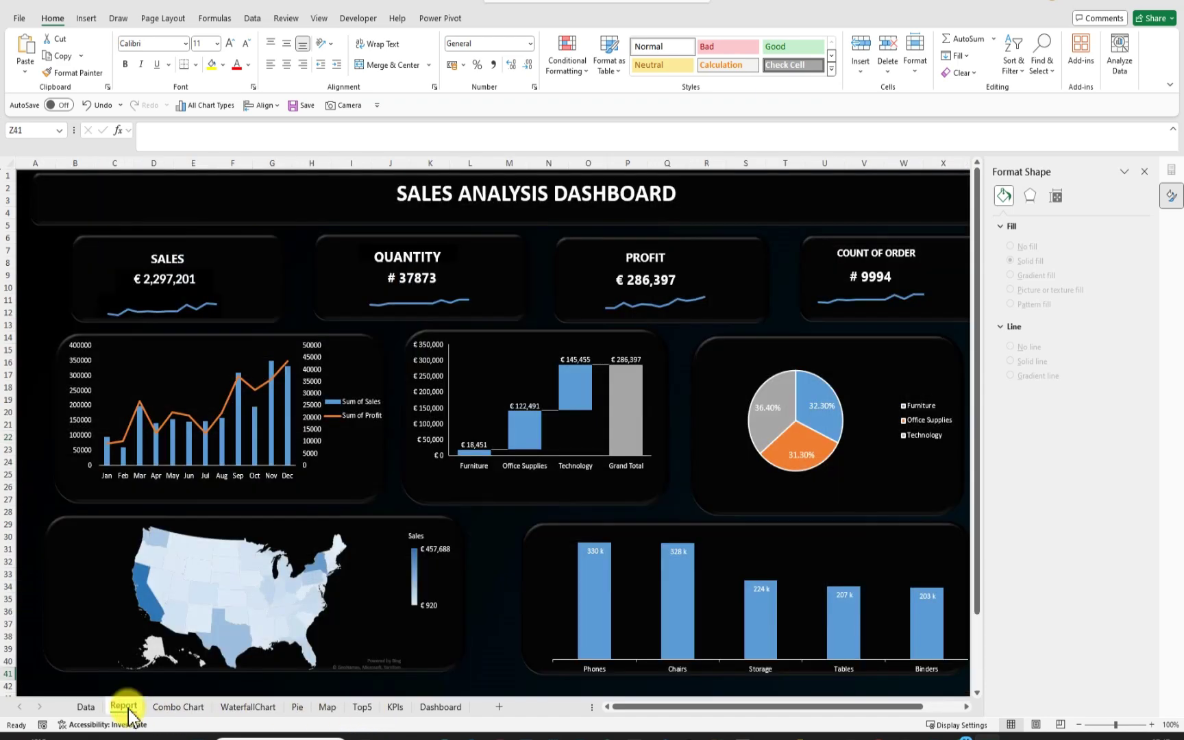
left_click(366, 711)
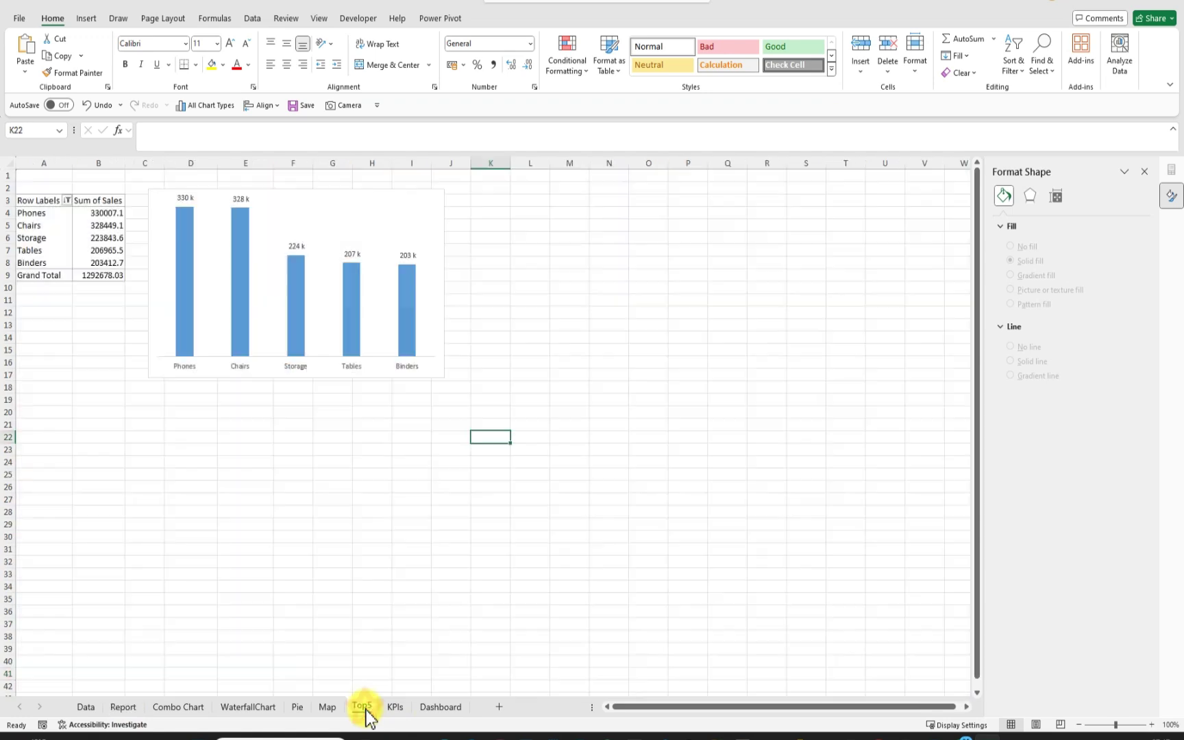
left_click(296, 207)
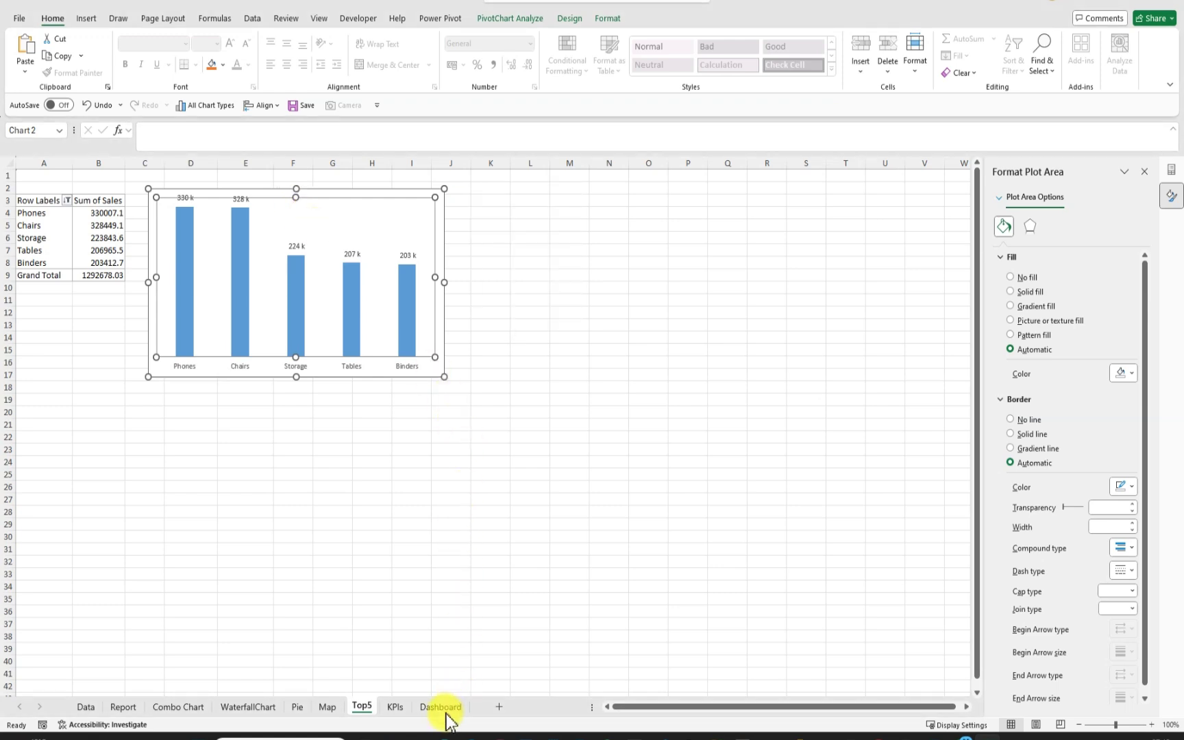
left_click(445, 714)
left_click(627, 576)
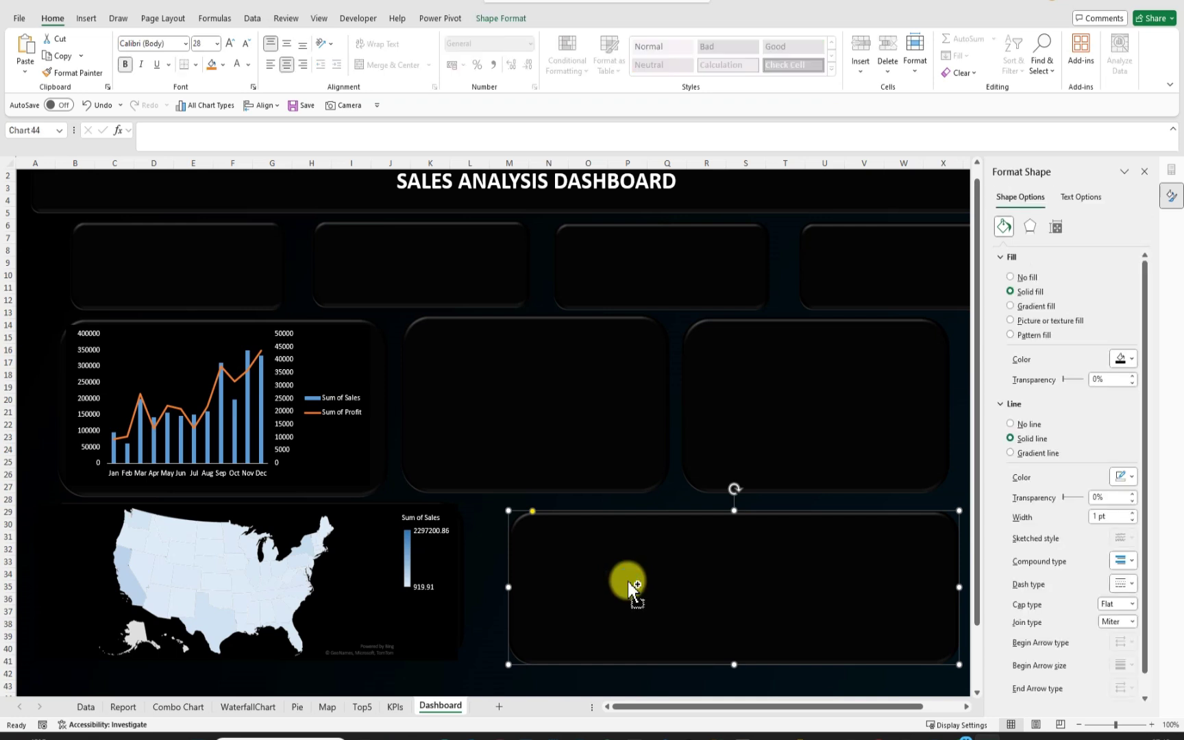
key("ctrl+v")
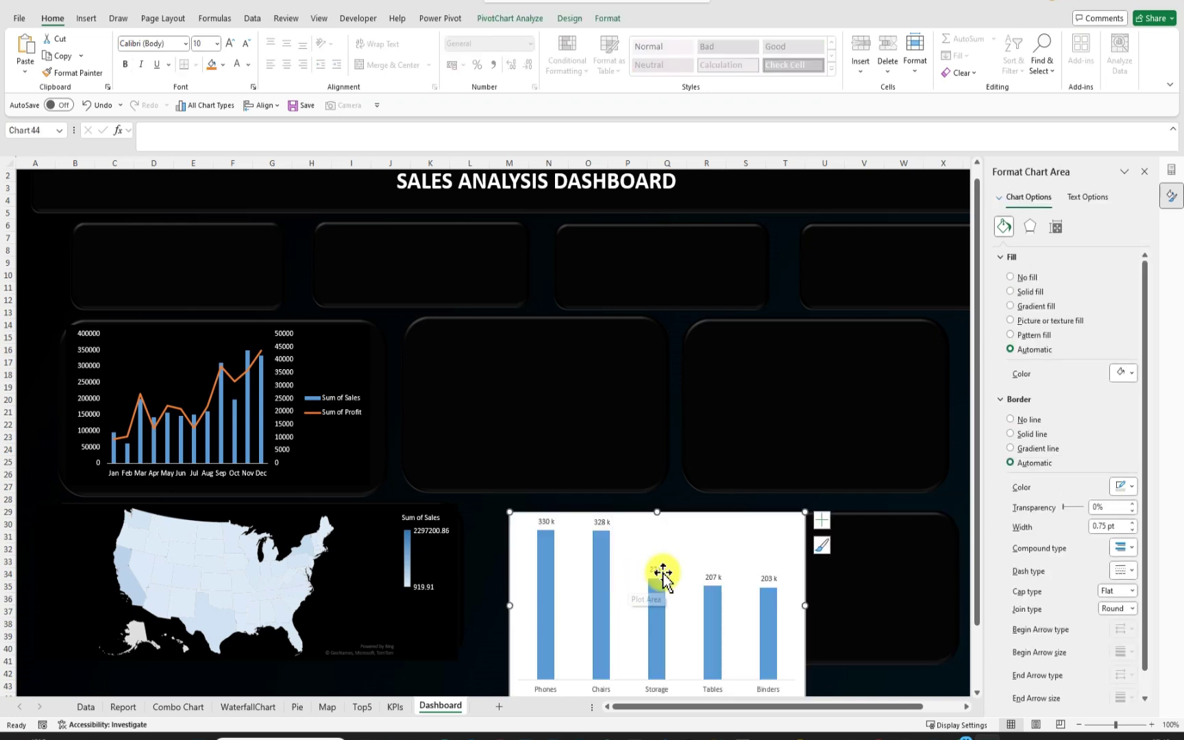
Move and resize the Top5 column chart, including its plot area, to fit inside the second bottom-row panel
left_click(682, 531)
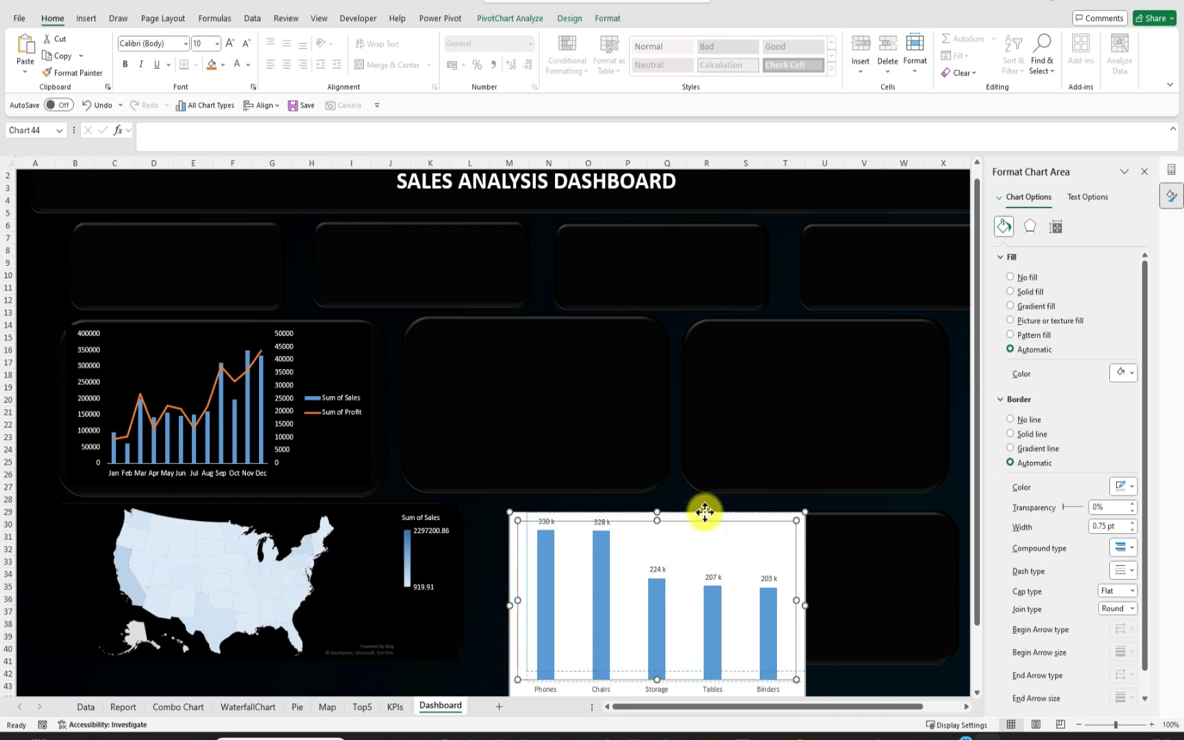
left_click_drag(705, 511, 725, 512)
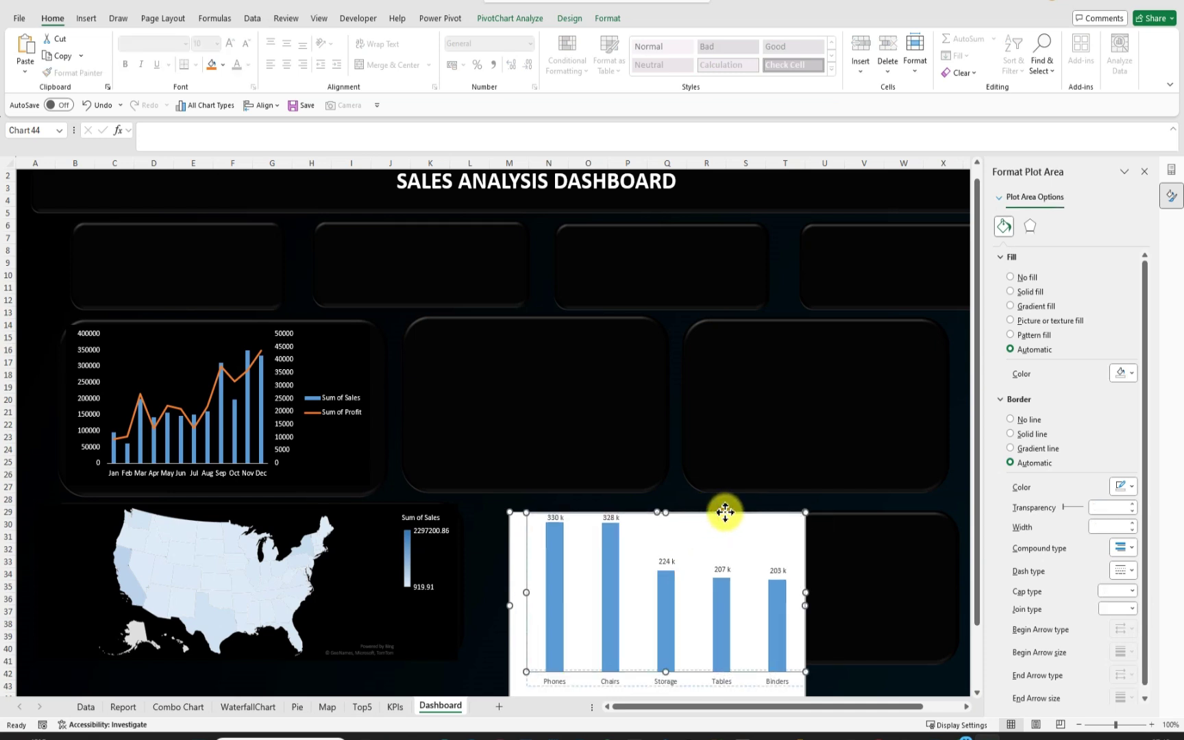
left_click_drag(805, 605, 870, 606)
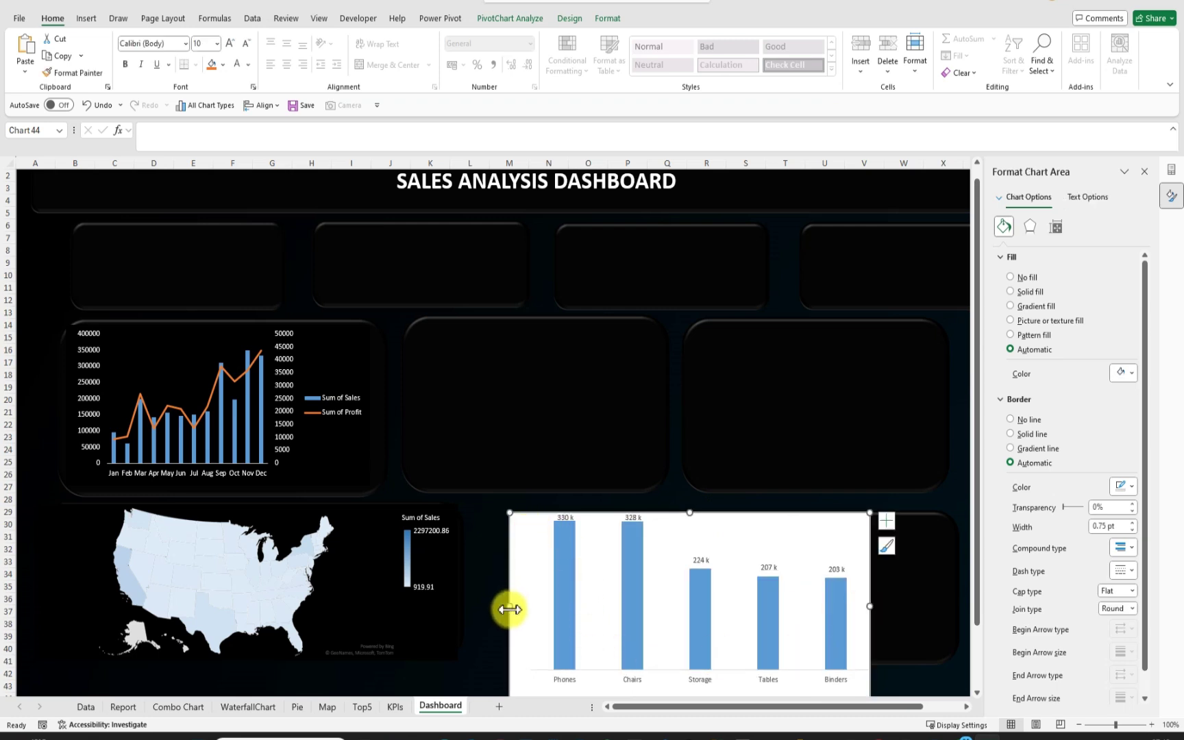
left_click_drag(509, 606, 500, 604)
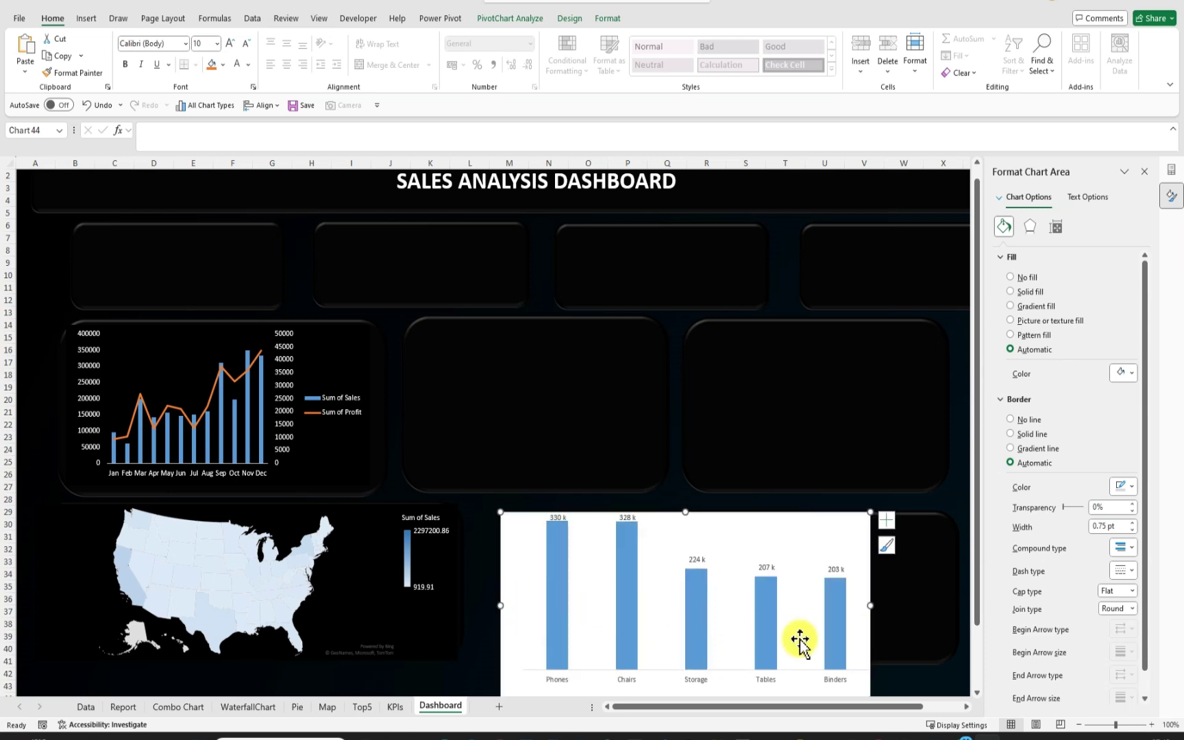
left_click_drag(687, 513, 686, 539)
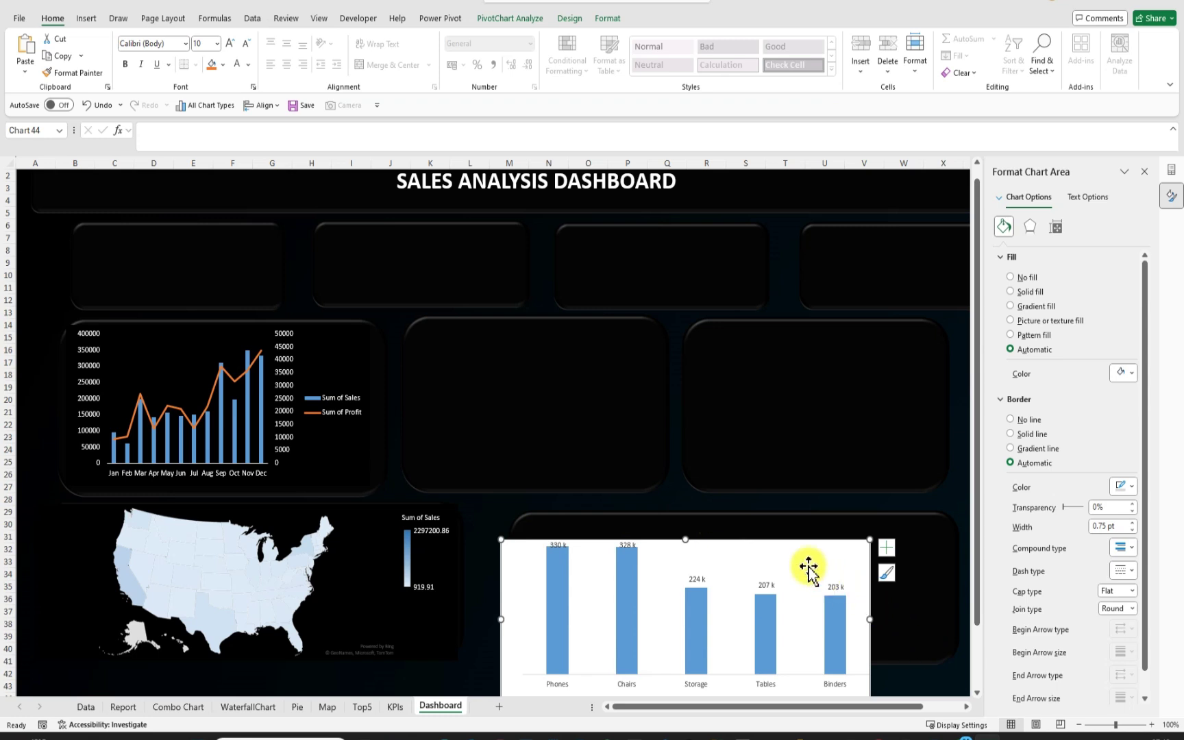
left_click(824, 549)
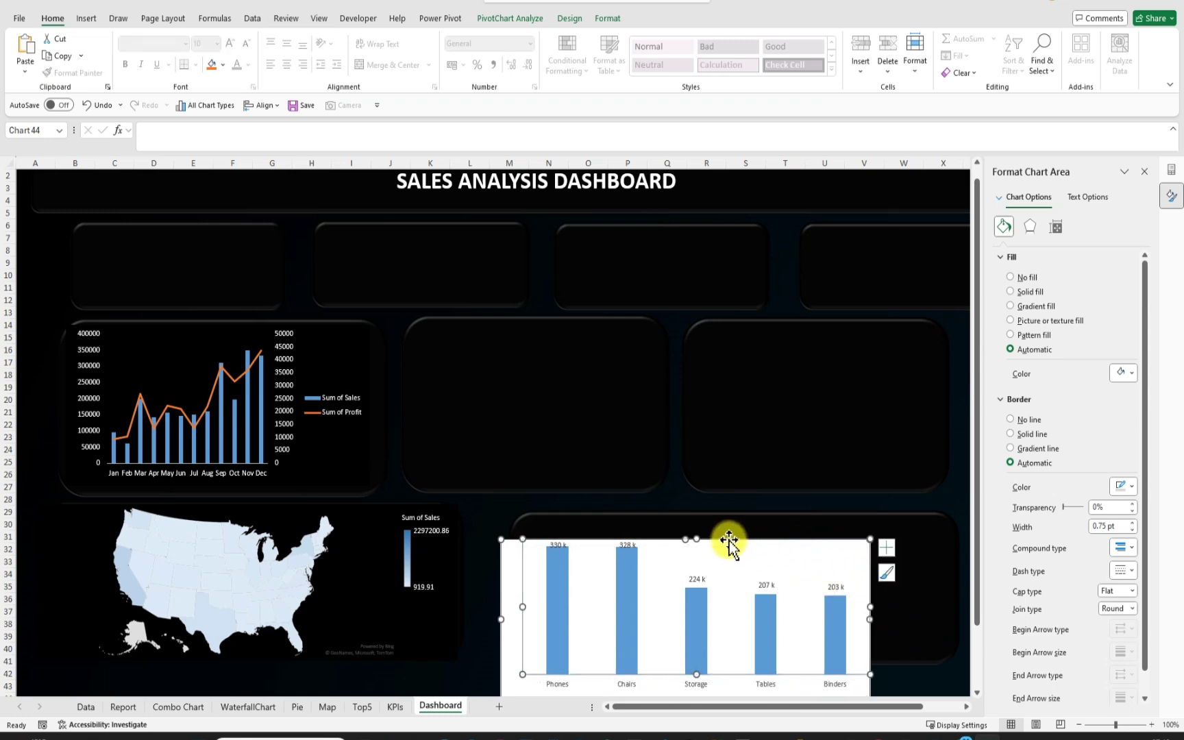
left_click_drag(730, 539, 751, 517)
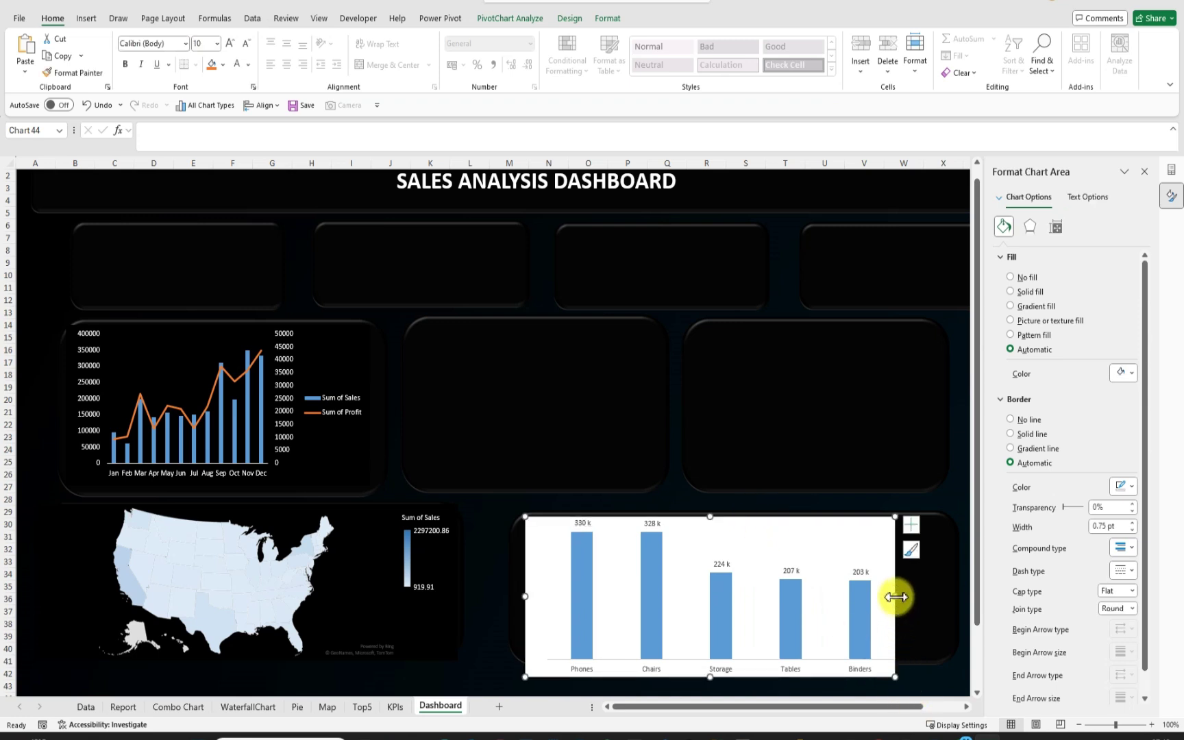
left_click_drag(896, 596, 951, 592)
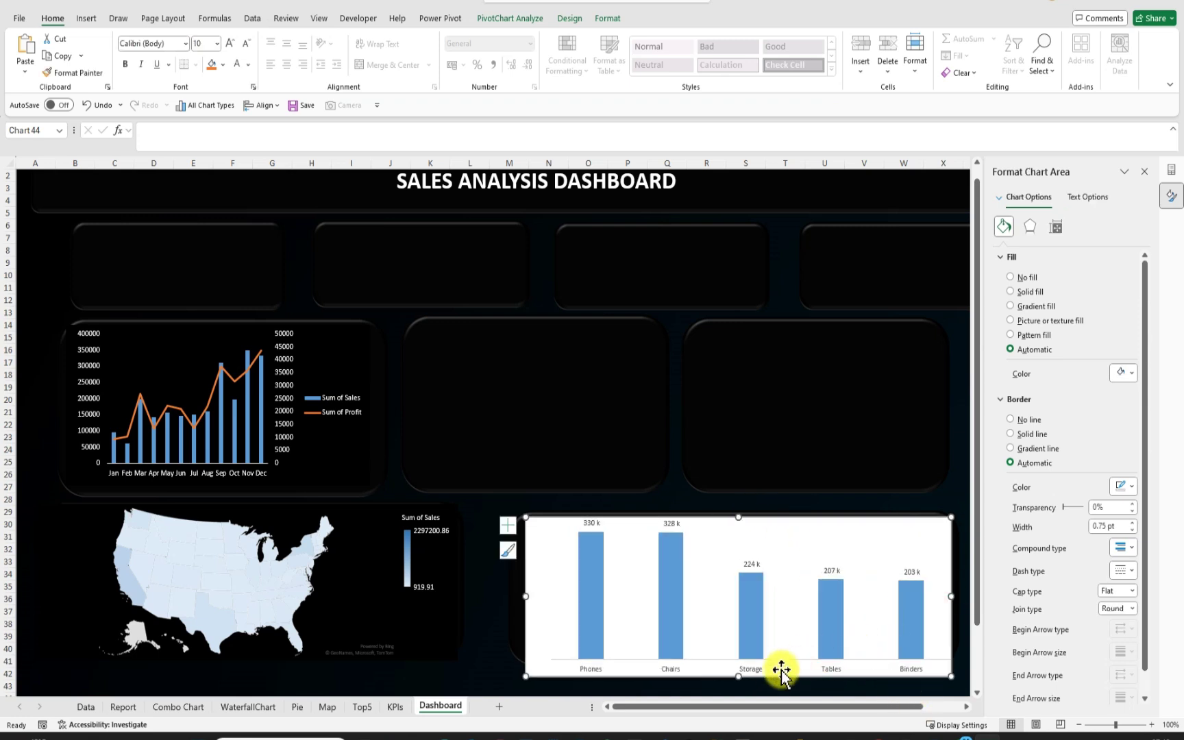
left_click_drag(733, 660, 734, 660)
left_click_drag(526, 590, 513, 588)
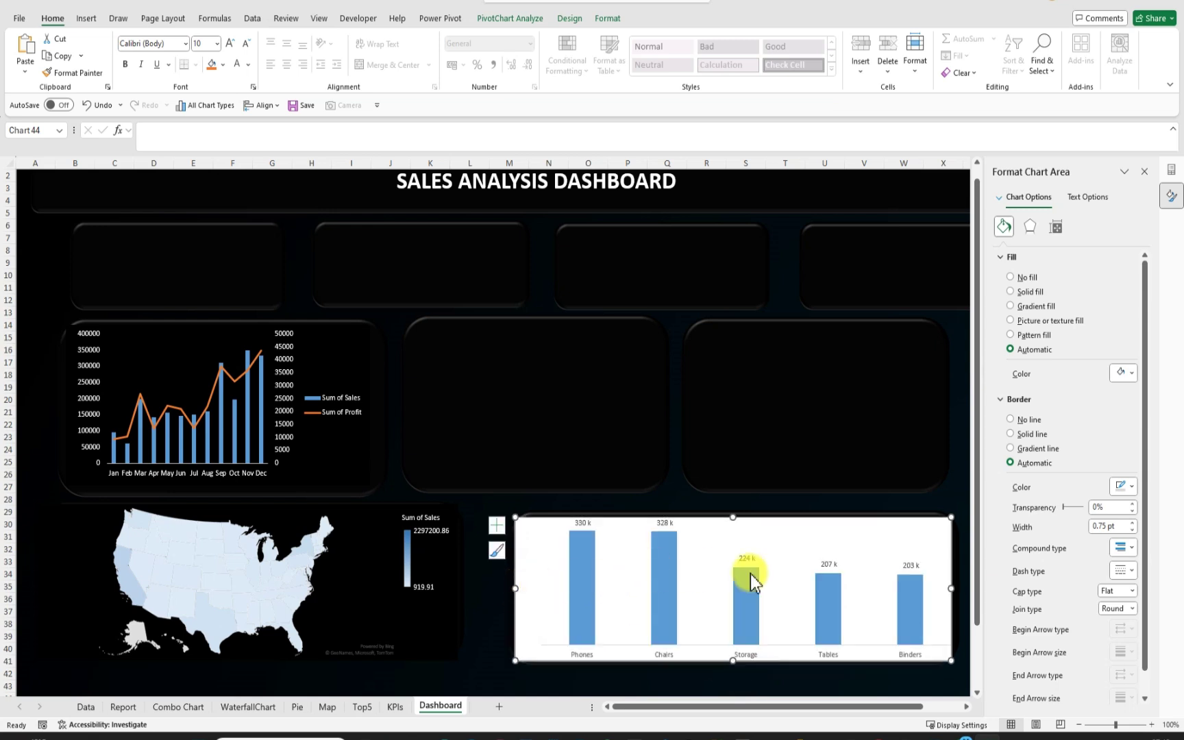
Give the Top5 column chart's area a solid black fill and set its border to No line
left_click(1134, 374)
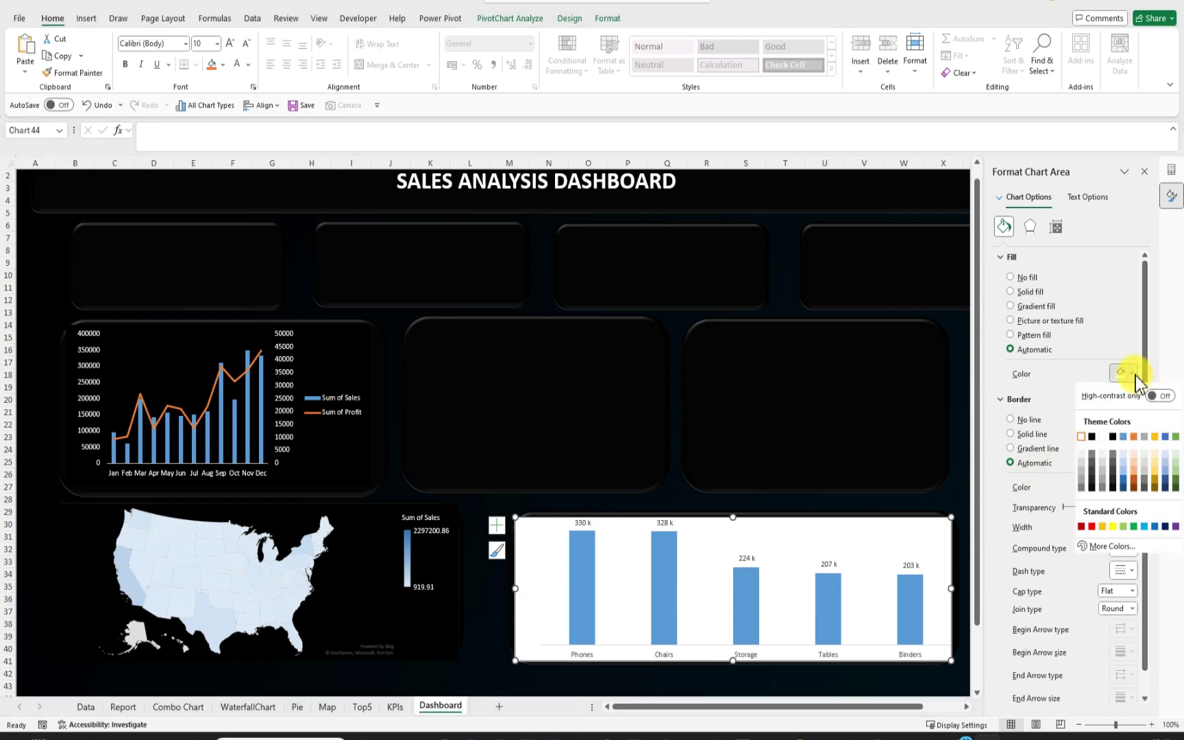
left_click(1093, 438)
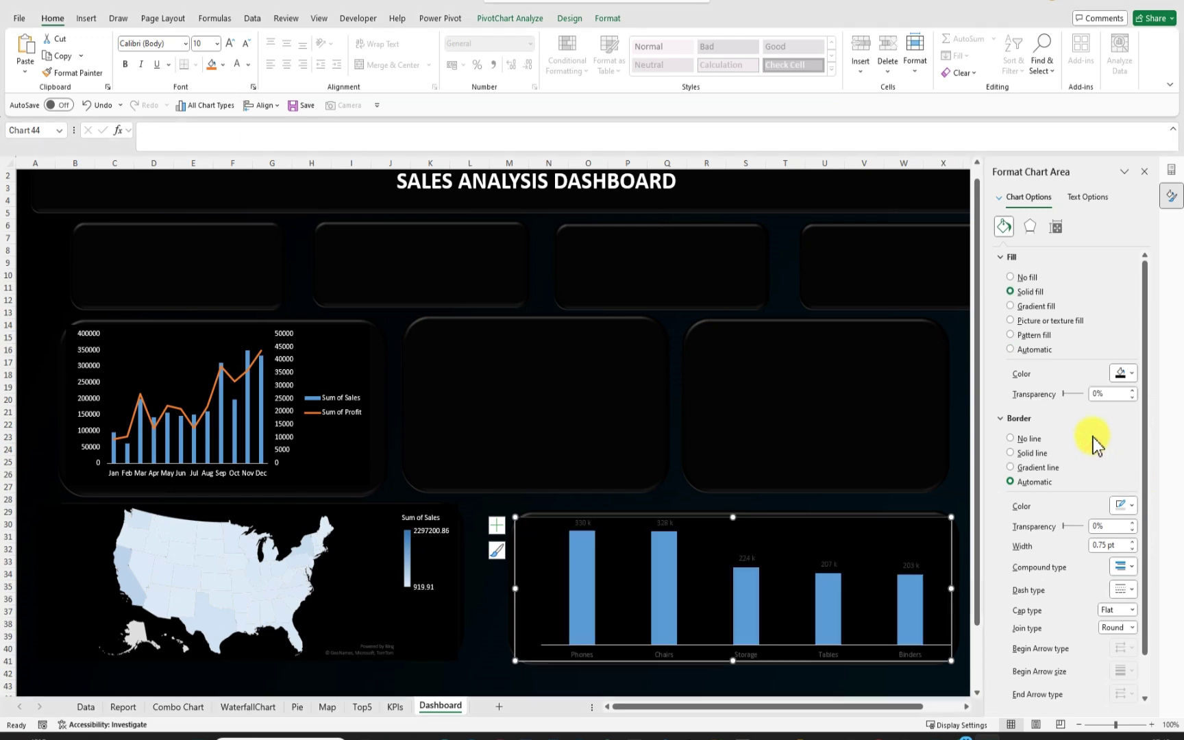
left_click(1011, 440)
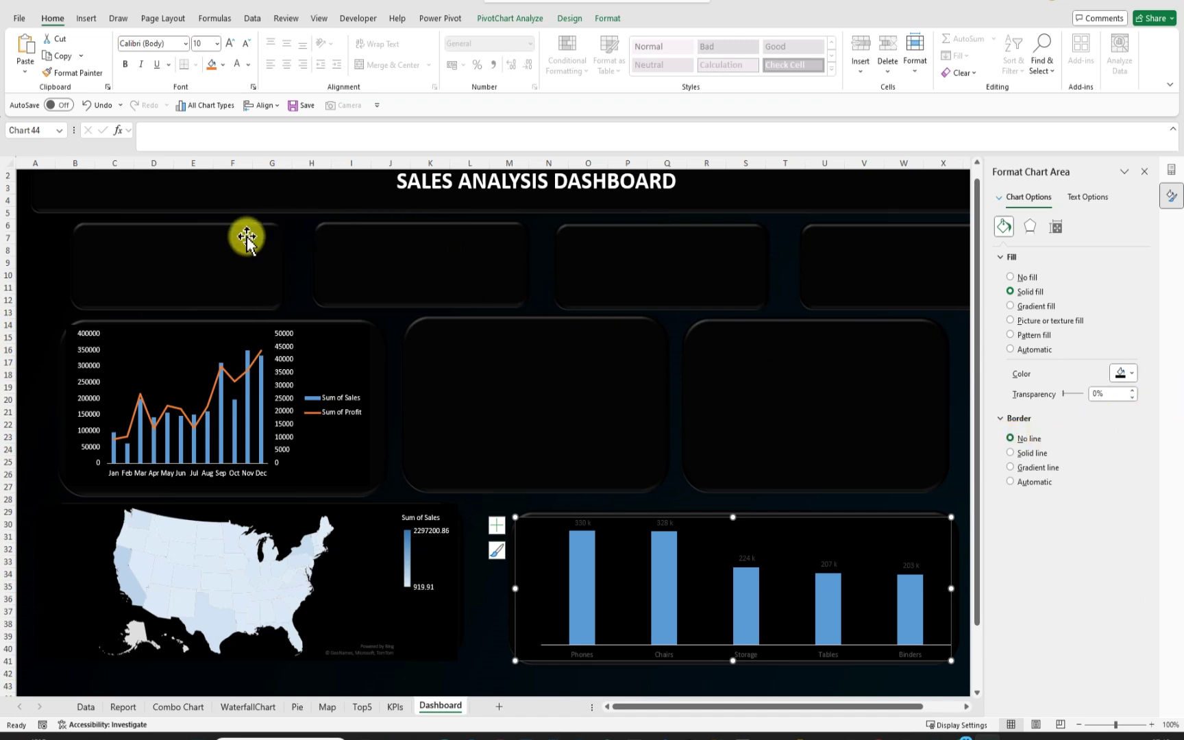
Set the Top5 column chart's font color to white and deselect the chart
left_click(249, 65)
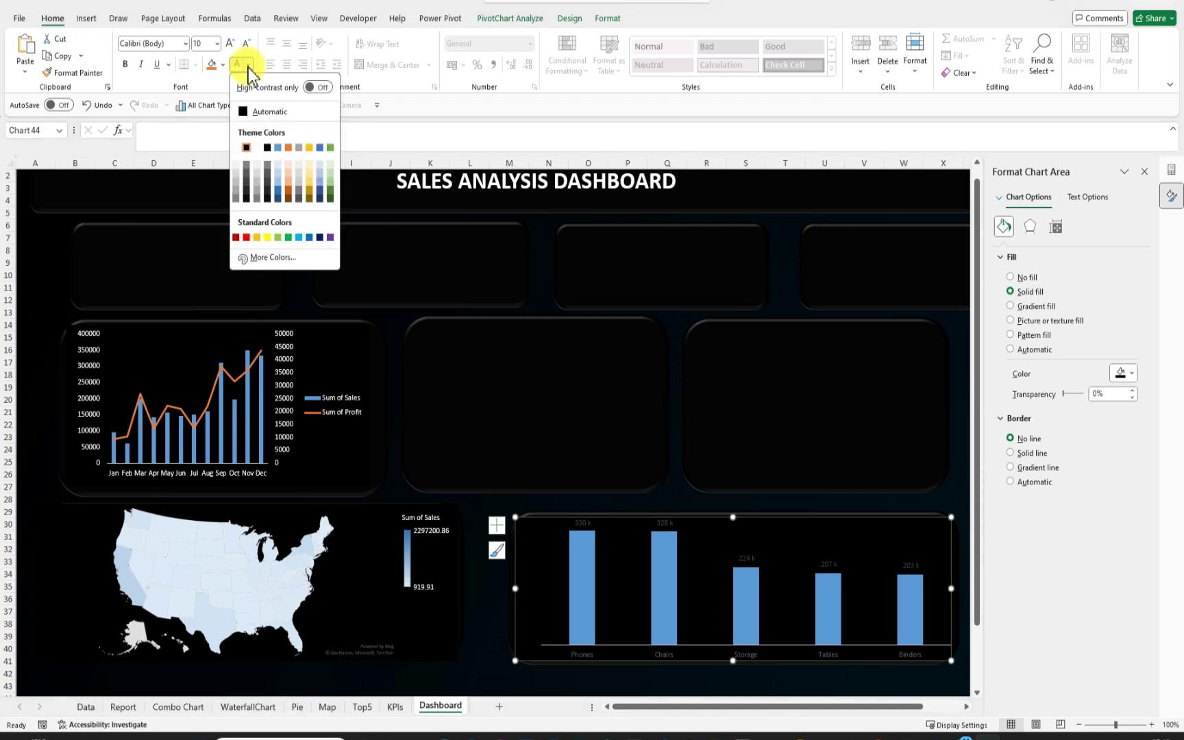
left_click(238, 149)
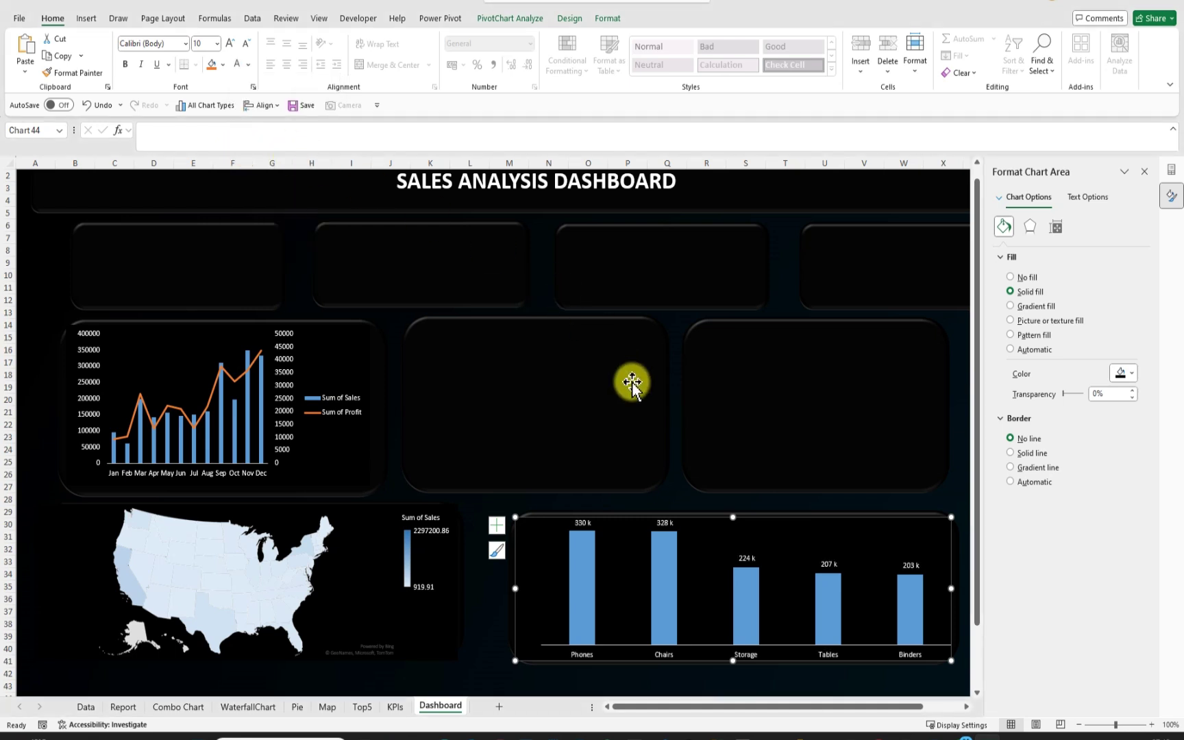
left_click(492, 606)
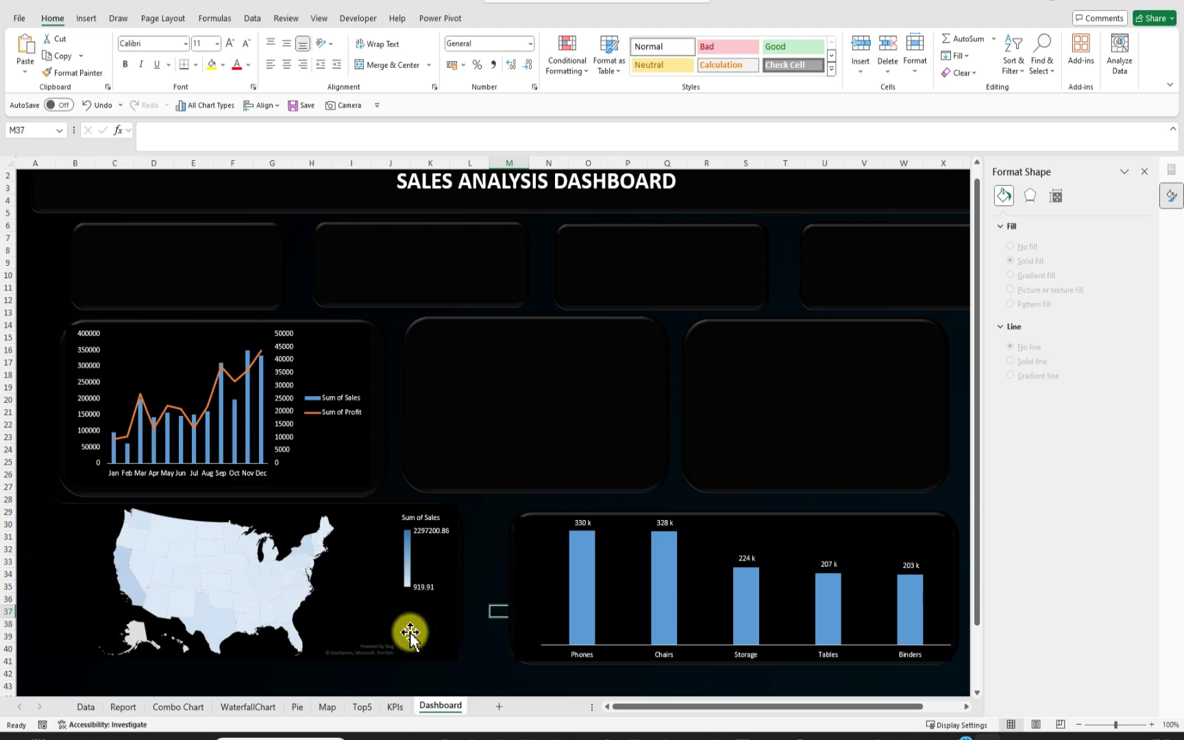
Check the layout of the finished Report sheet, and return to the Dashboard sheet
left_click(130, 707)
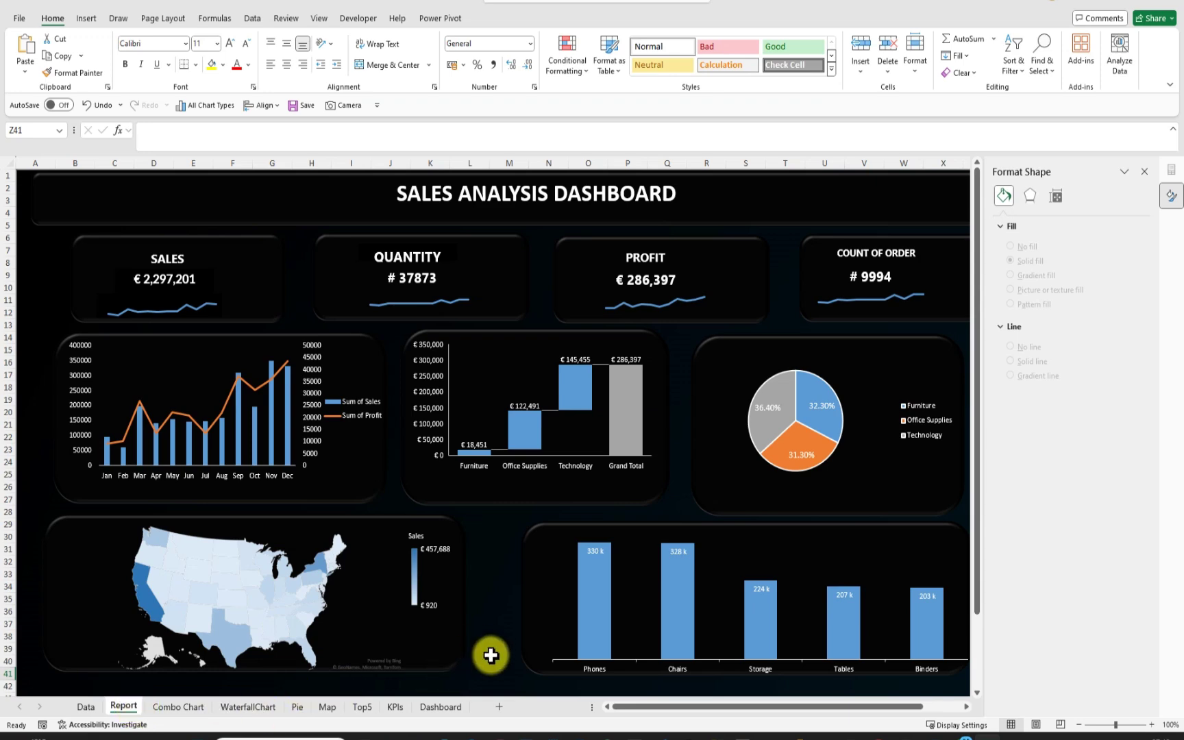
left_click(433, 708)
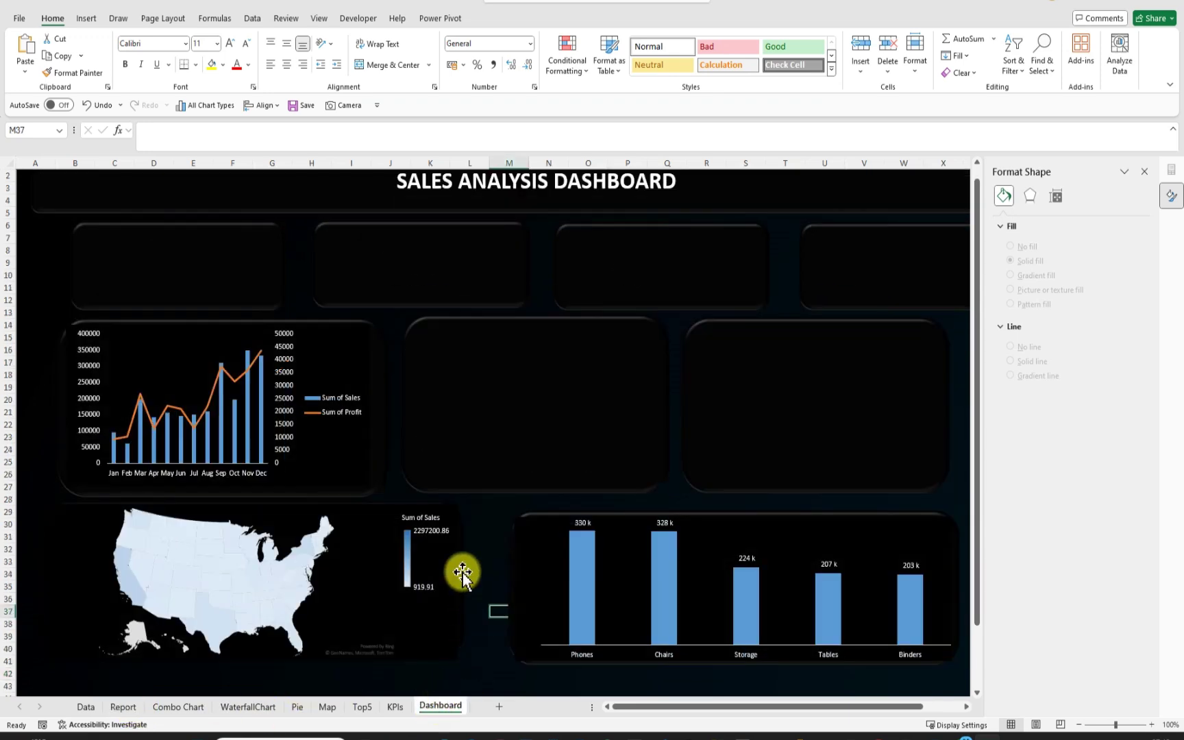
left_click(487, 547)
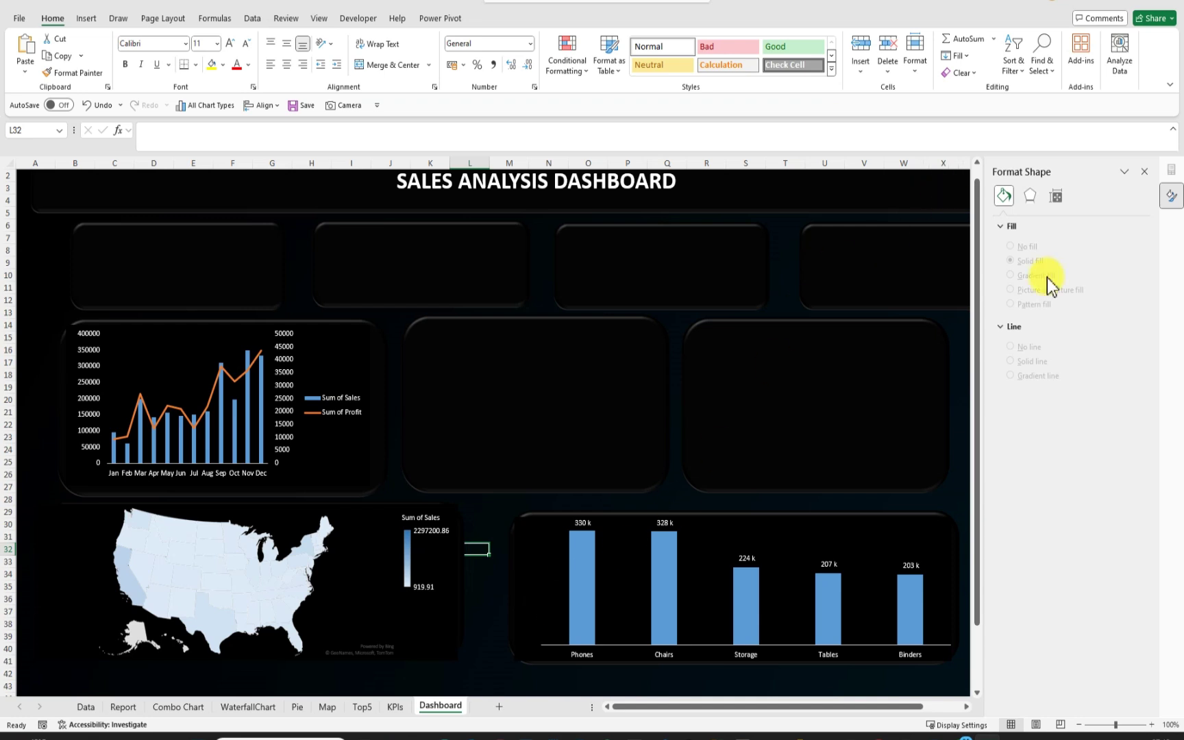
scroll(944, 186, "up", 1)
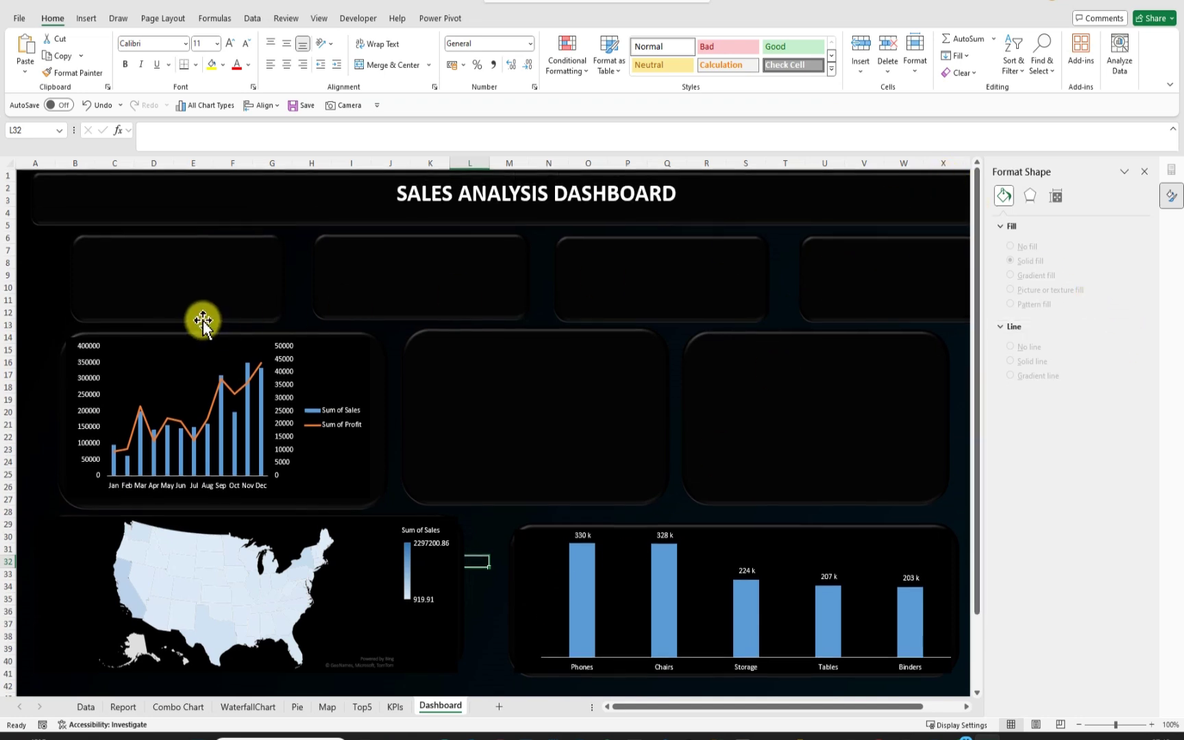
left_click(175, 270)
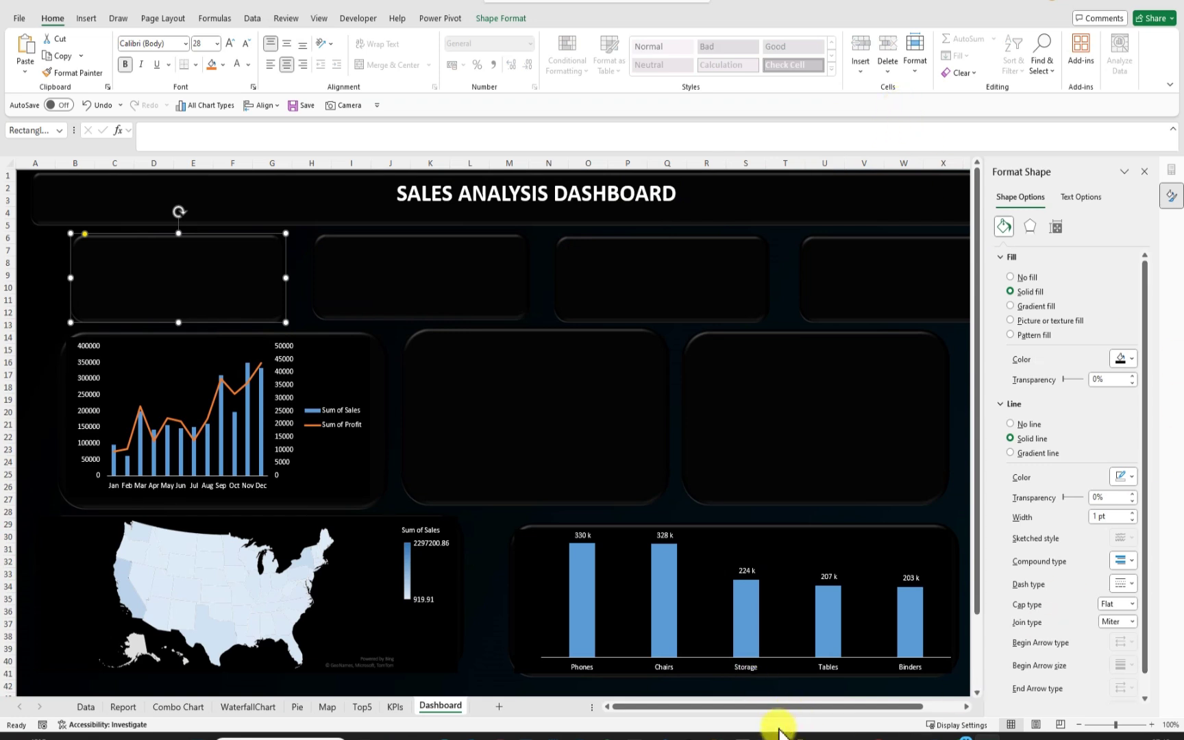
mouse_move(774, 735)
left_click(766, 711)
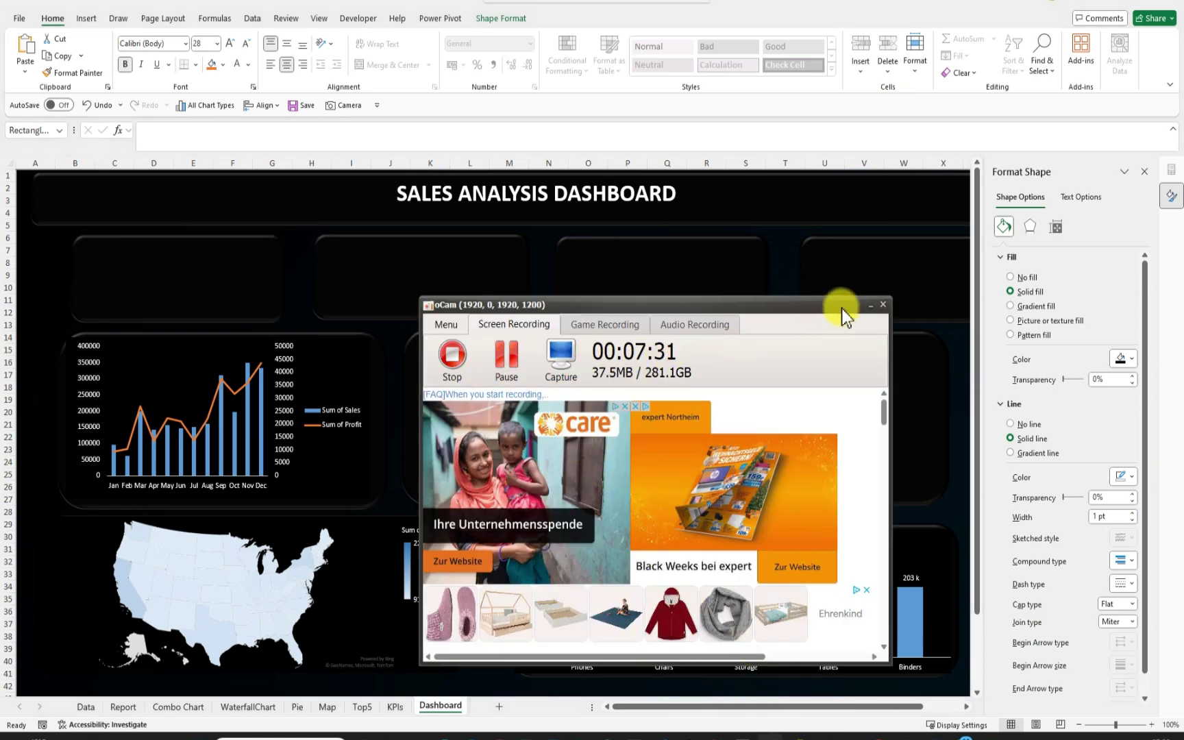
left_click(870, 308)
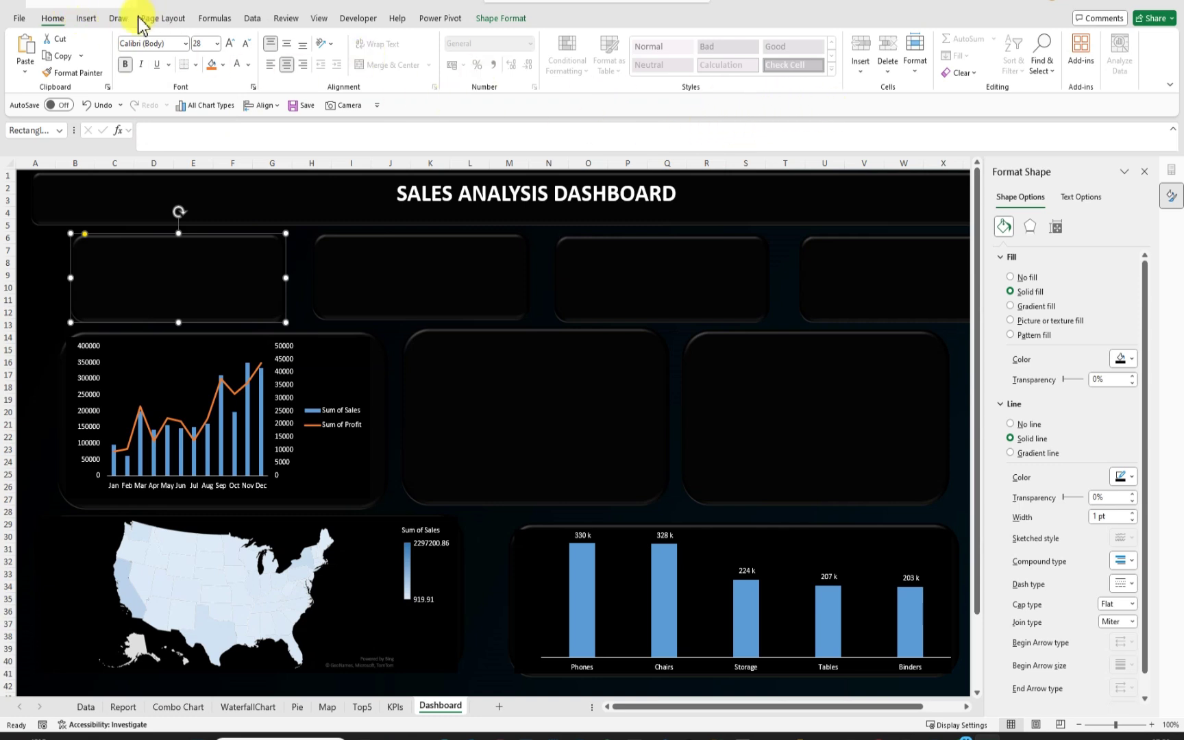
Insert a text box in the first KPI panel and link it to the sales total with the formula =KPIs!B17
left_click(88, 18)
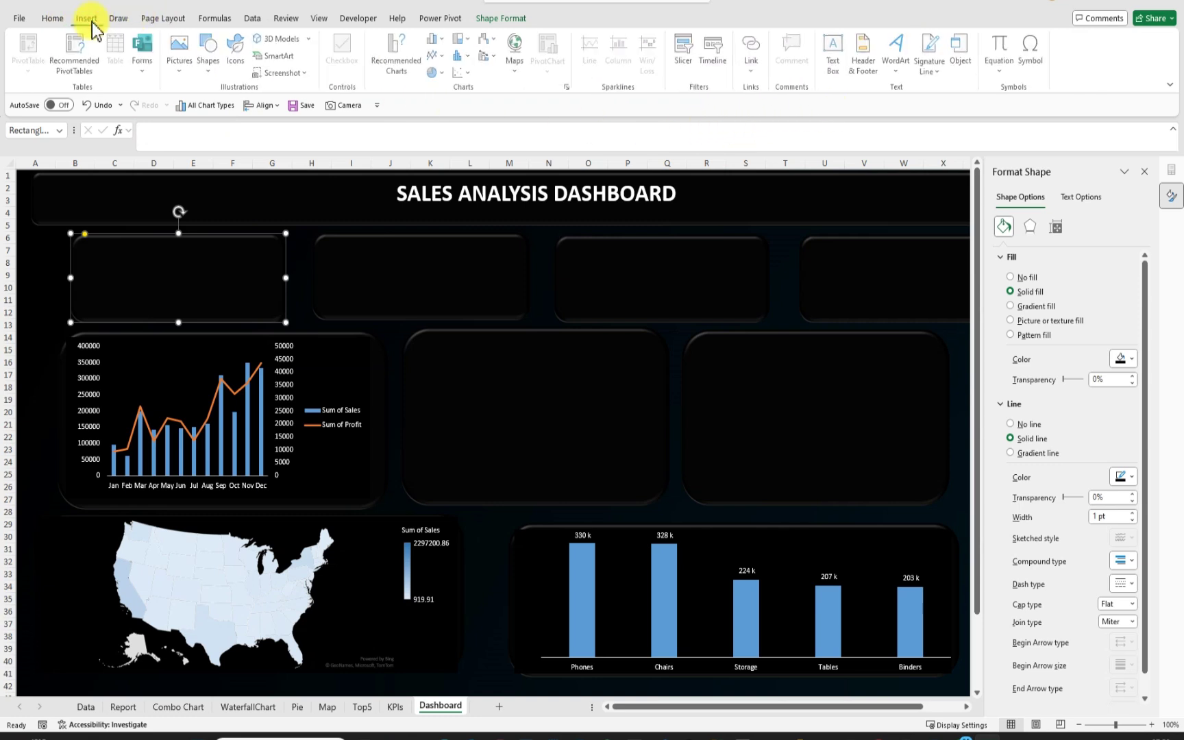
left_click(837, 60)
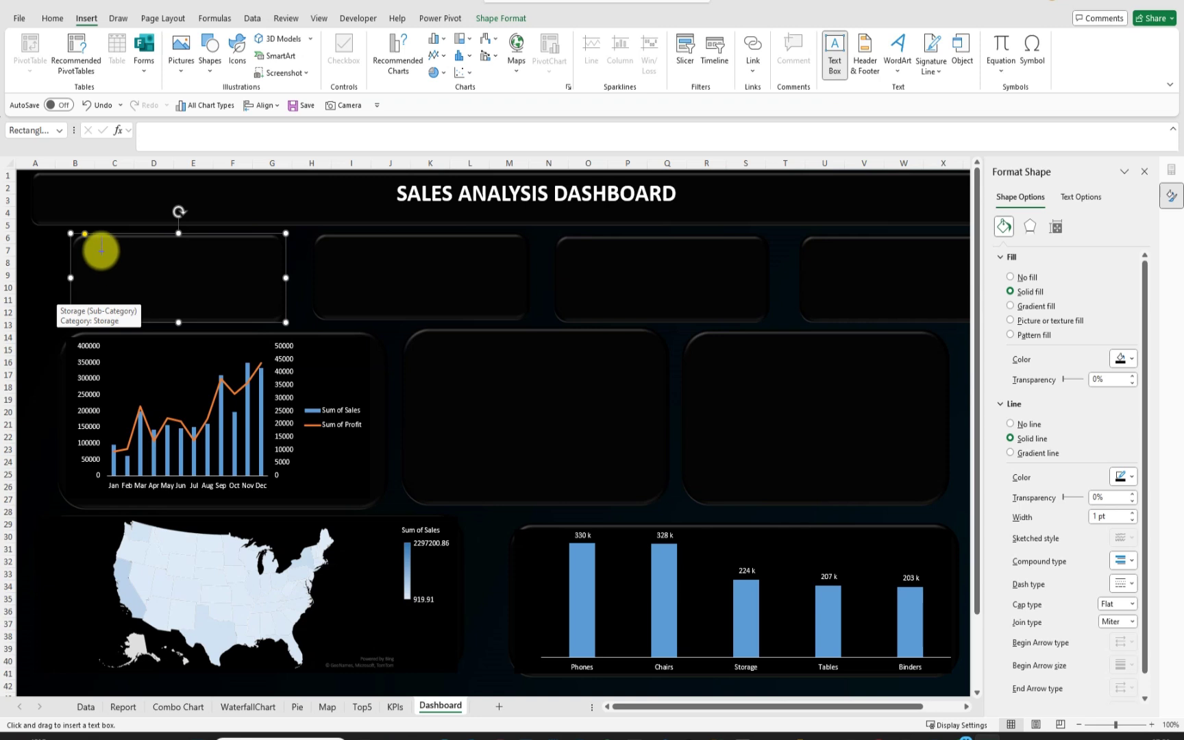
left_click_drag(100, 250, 172, 262)
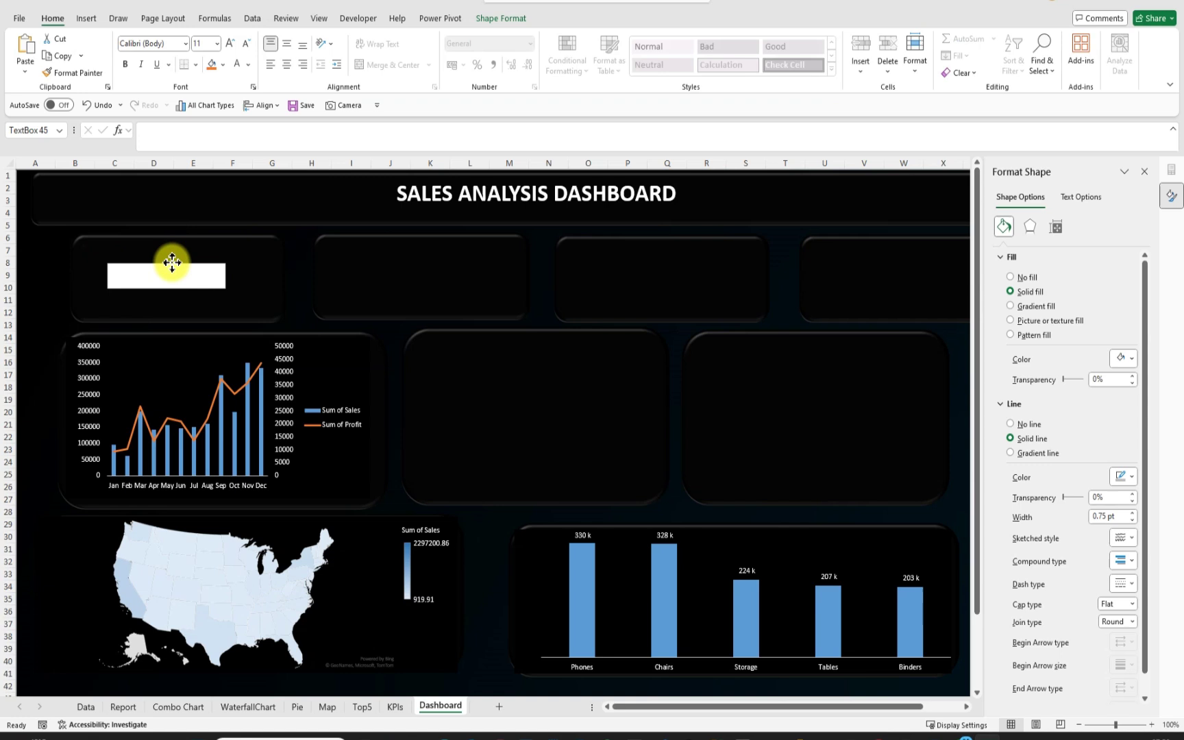
left_click(166, 137)
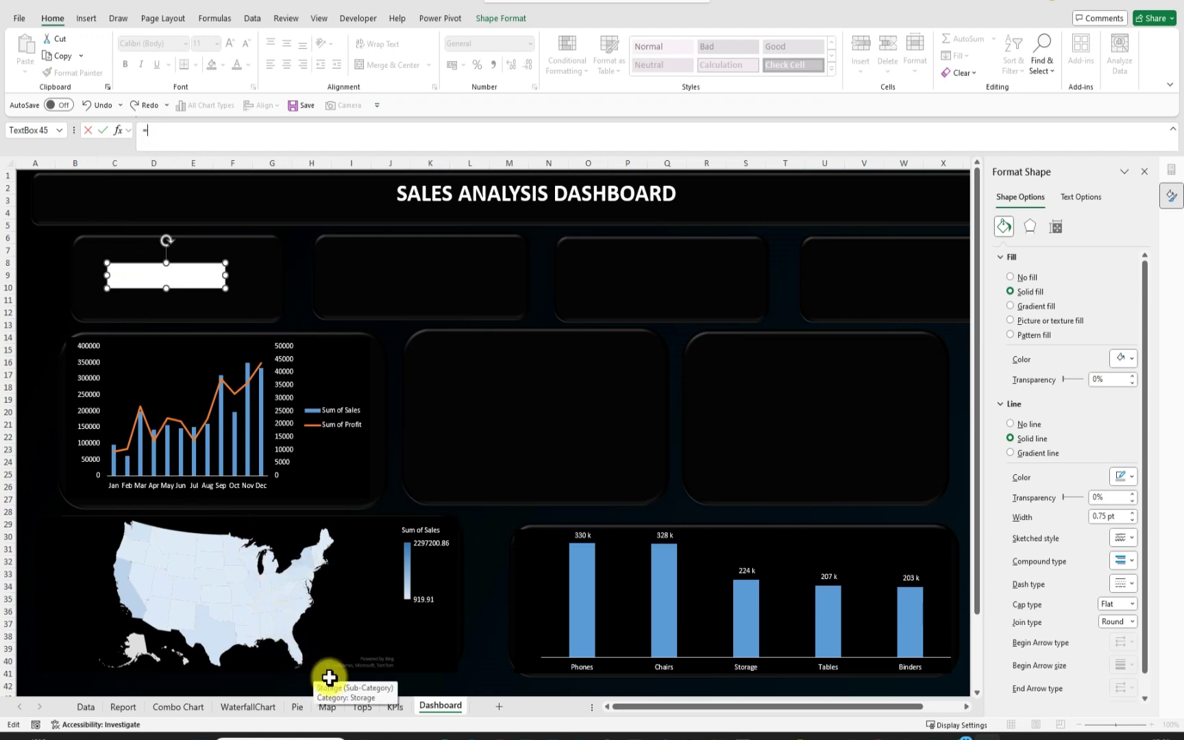
left_click(393, 707)
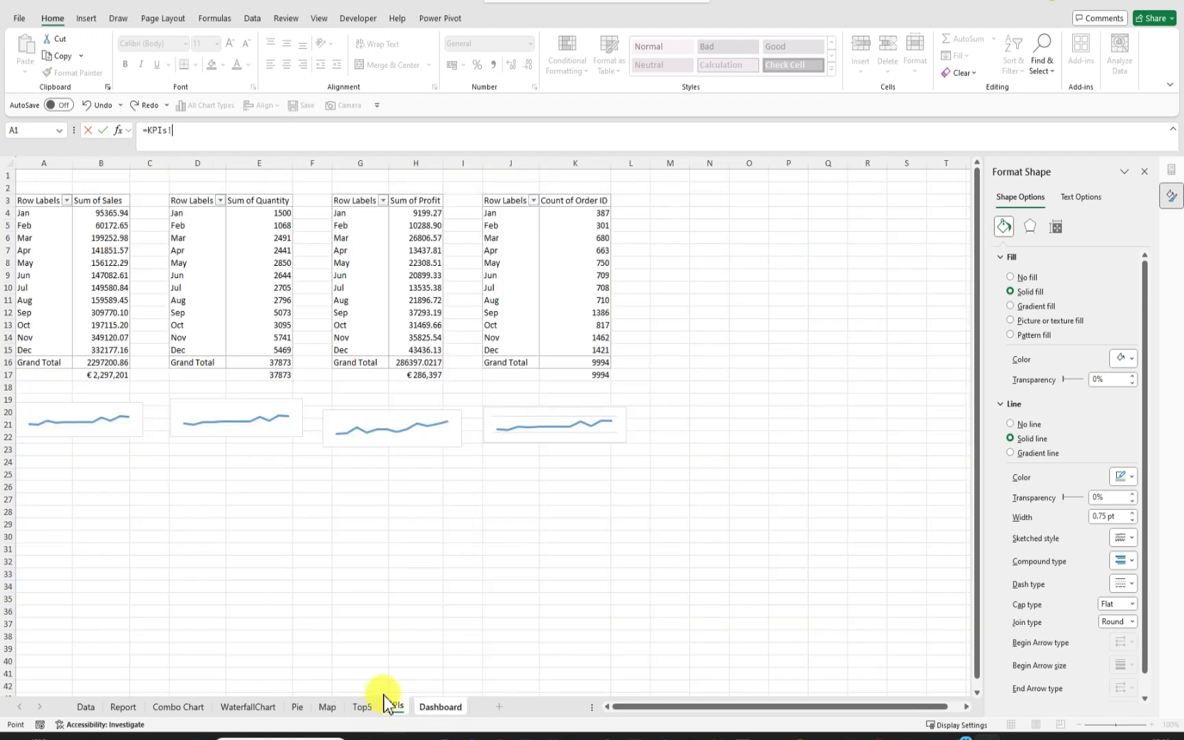
left_click(115, 377)
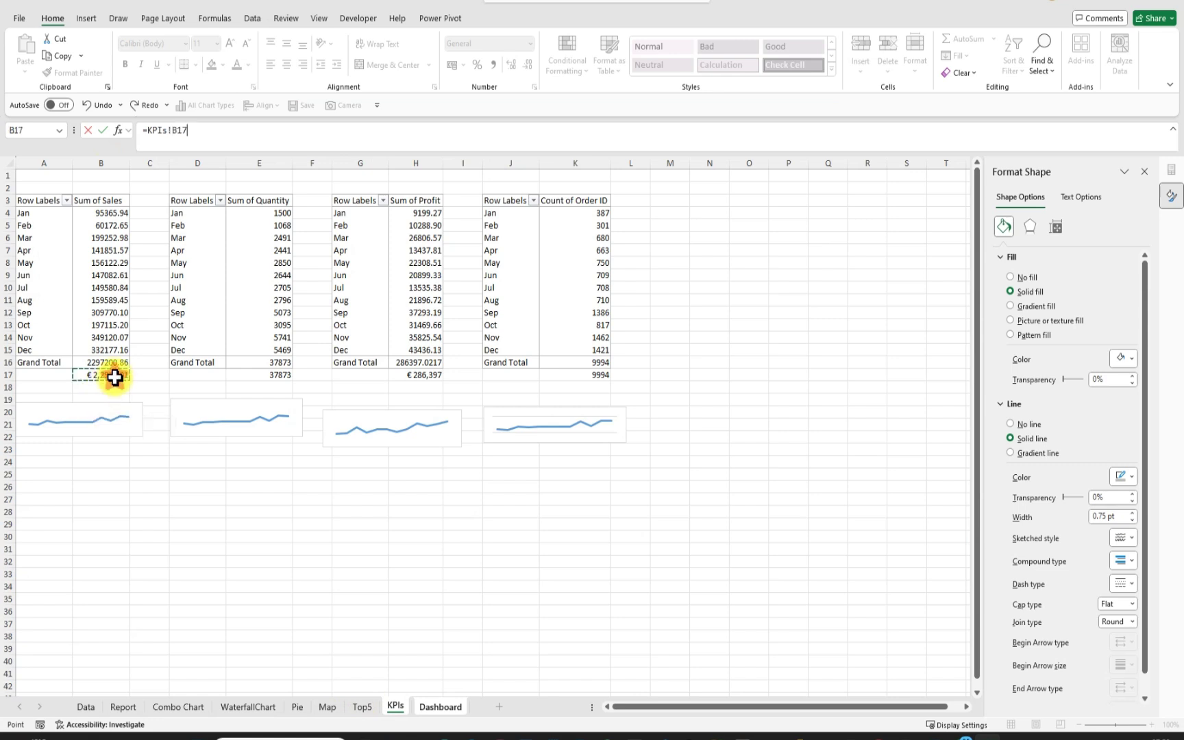
left_click(202, 130)
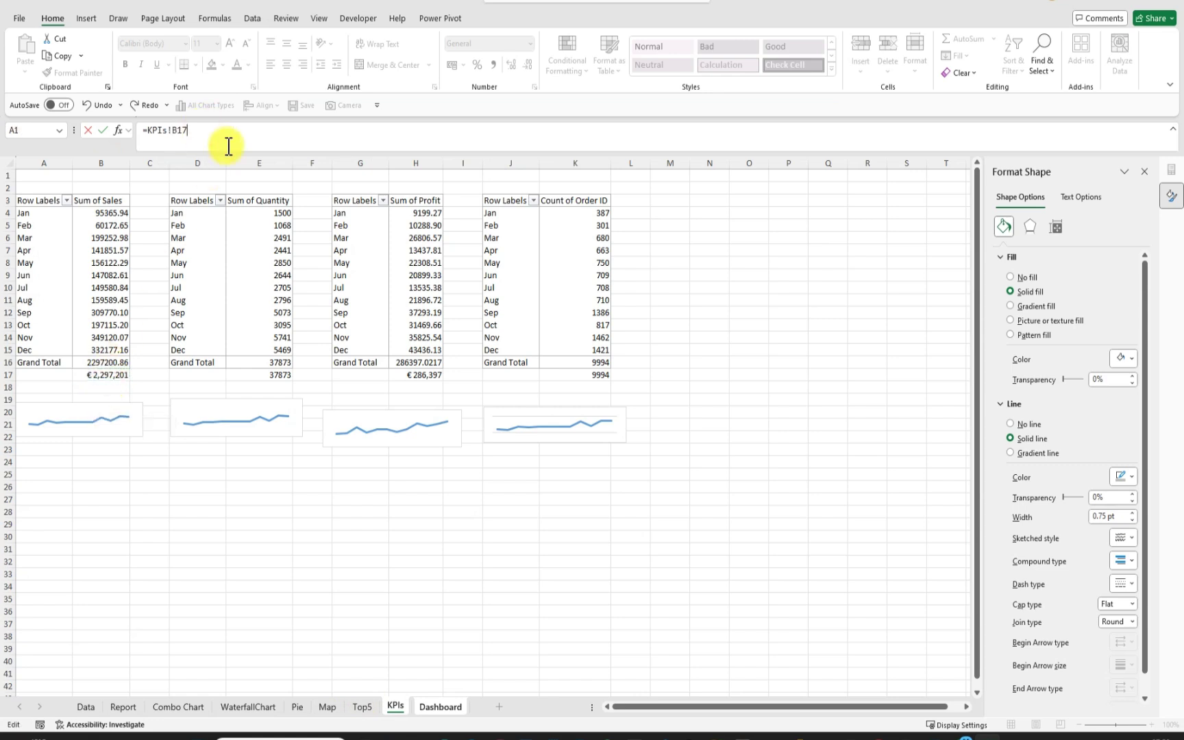
key("Return")
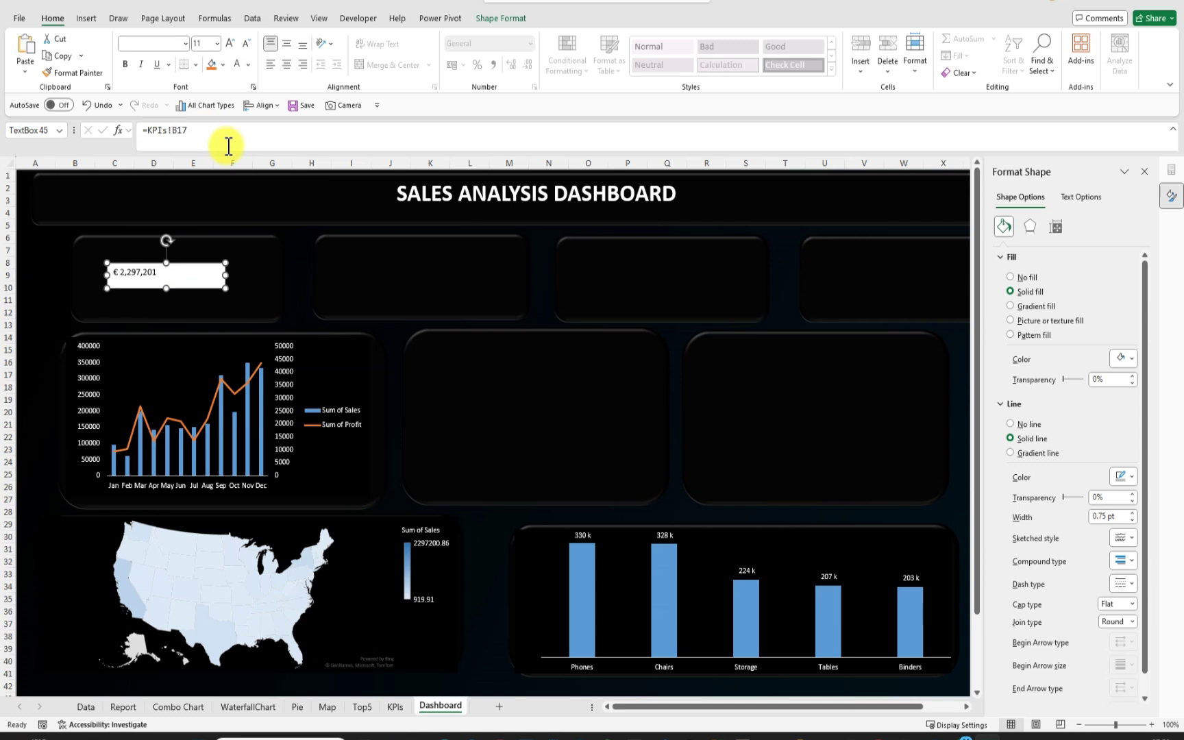
Center the sales value in its text box and increase its font size to 12
left_click(284, 64)
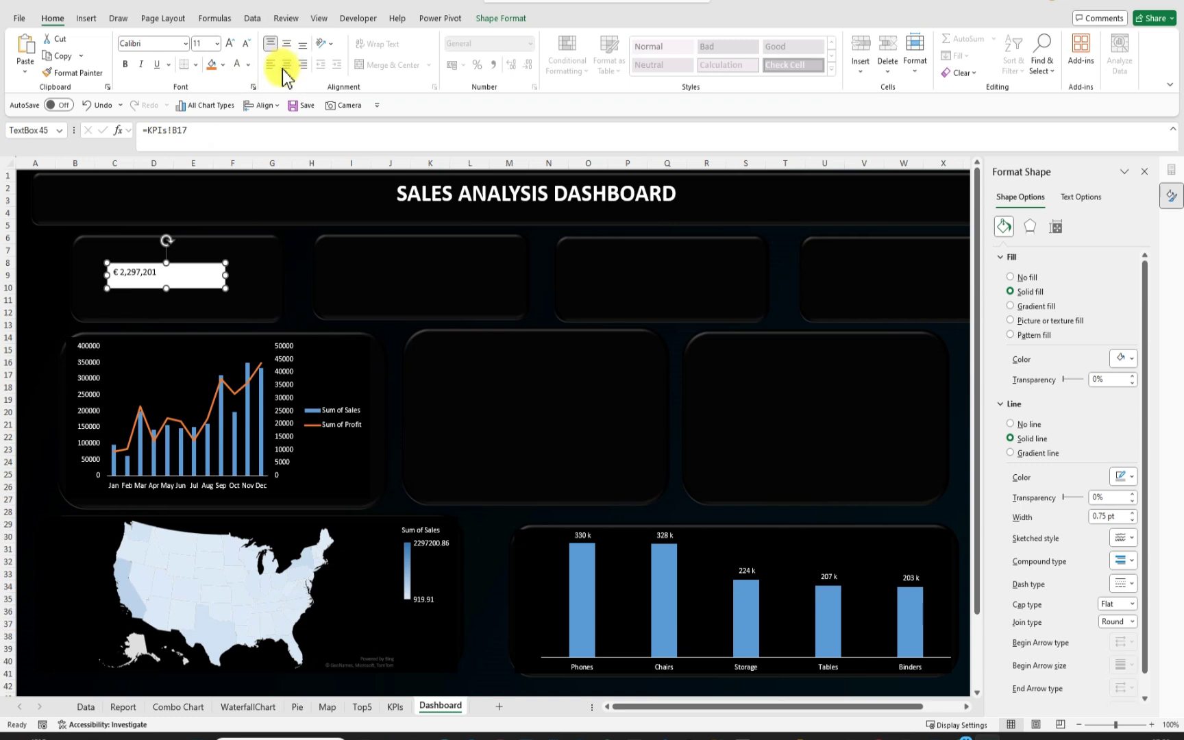
left_click(288, 65)
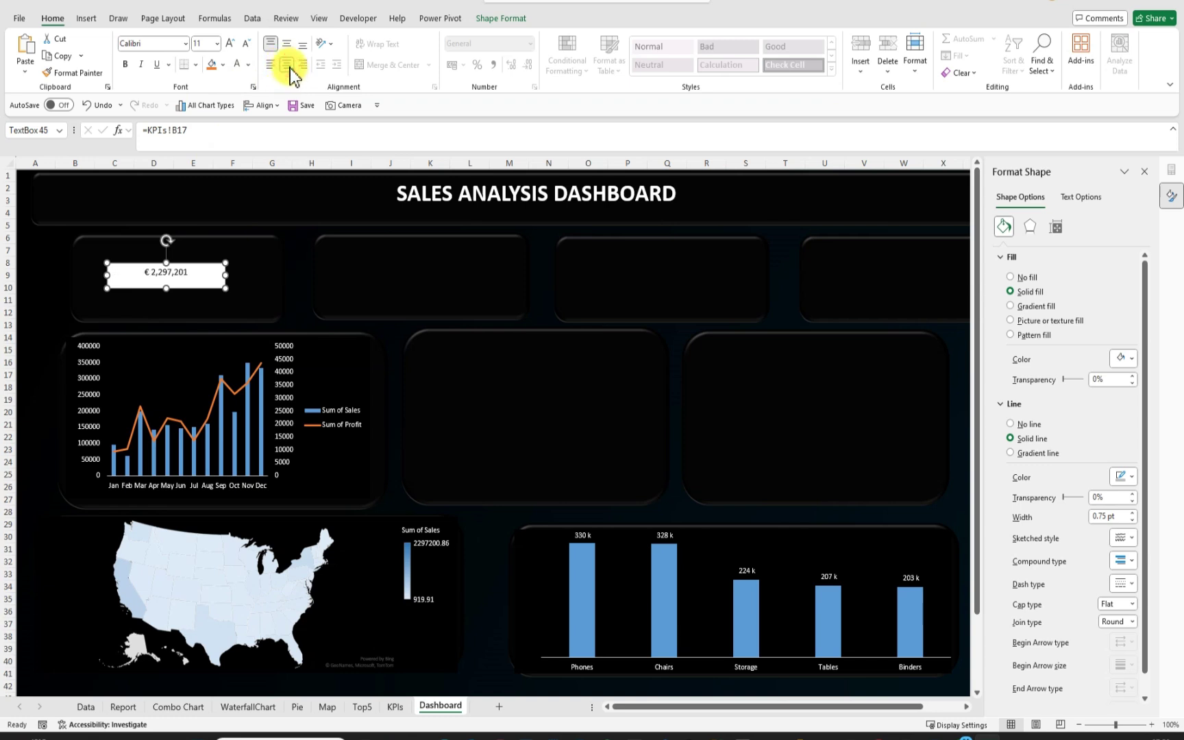
left_click(232, 42)
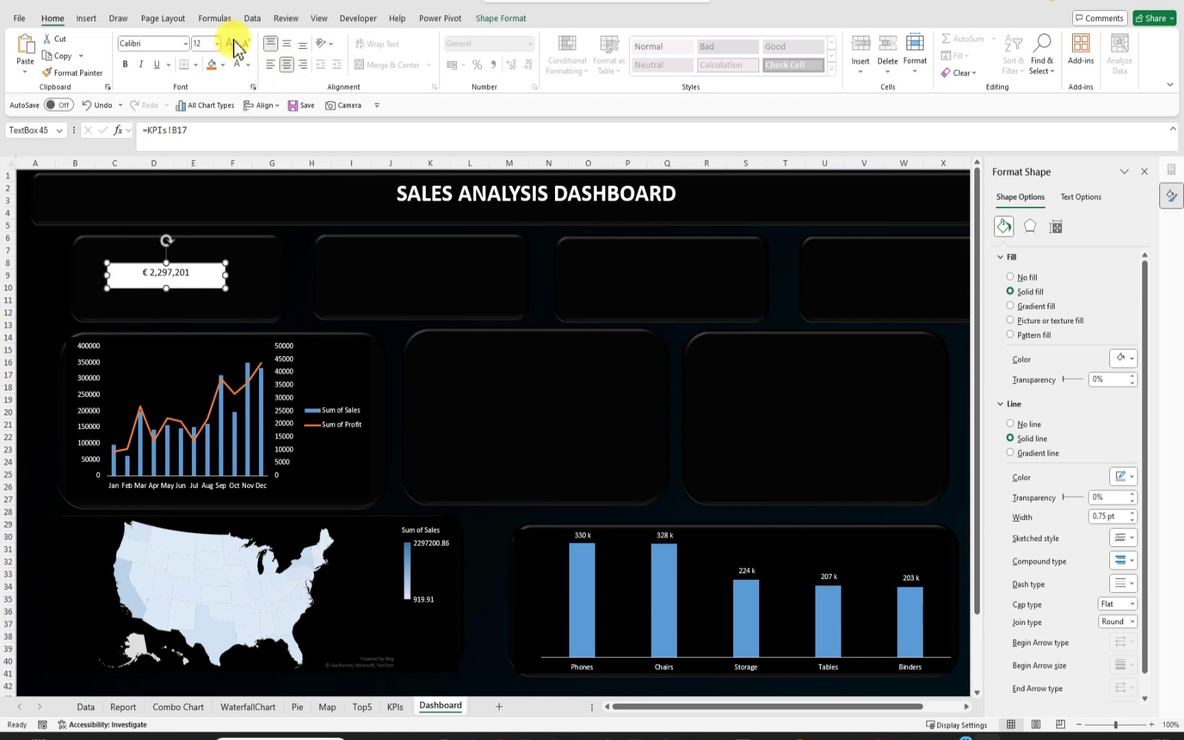
Fill the sales value text box with solid black and set its font color to white
left_click(1130, 361)
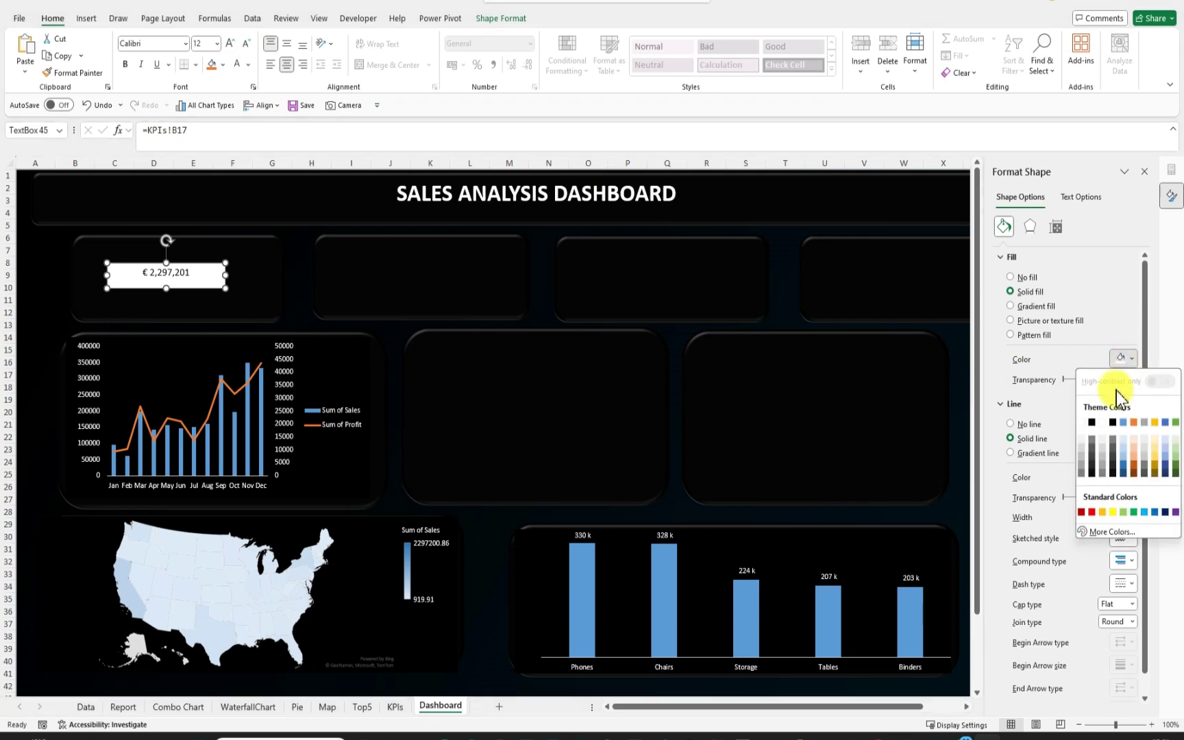
left_click(1092, 423)
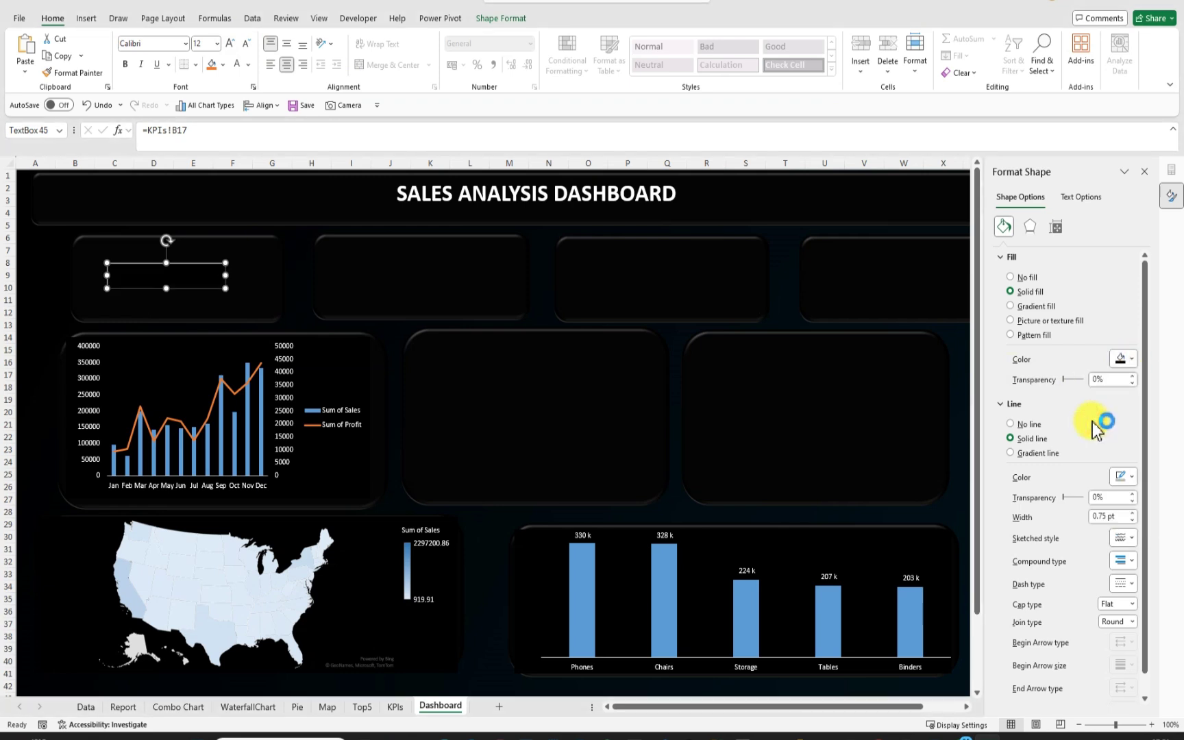
left_click(249, 65)
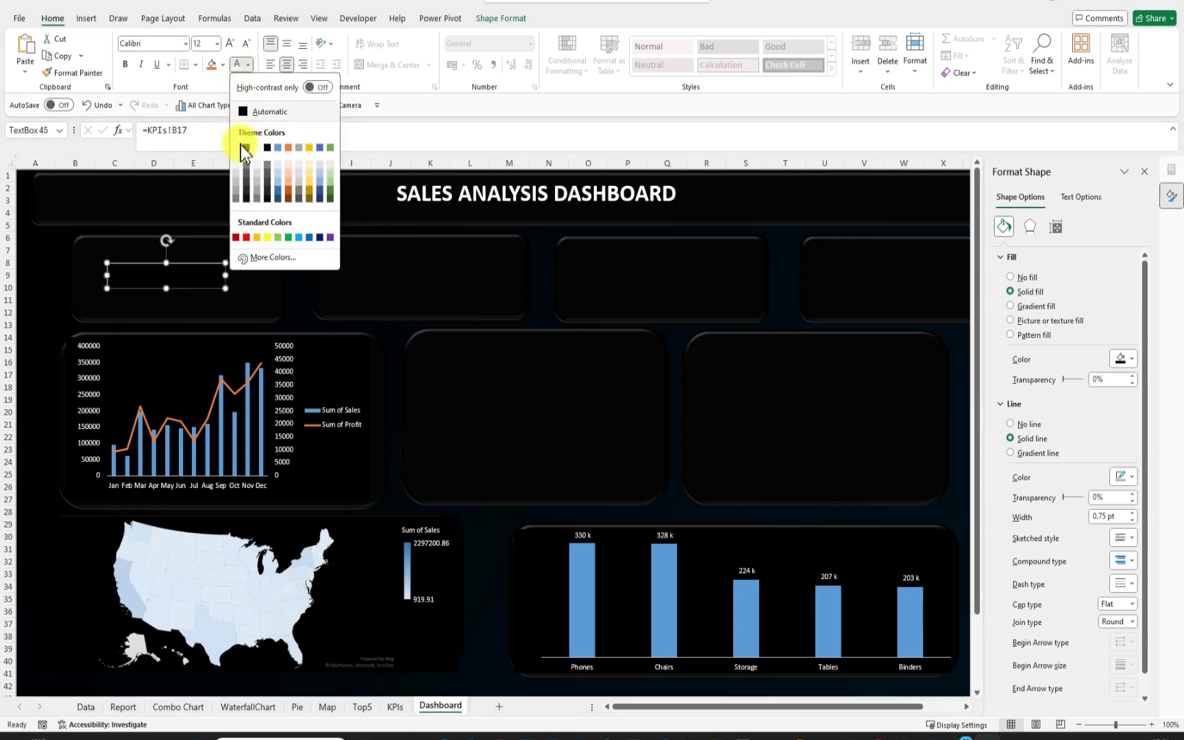
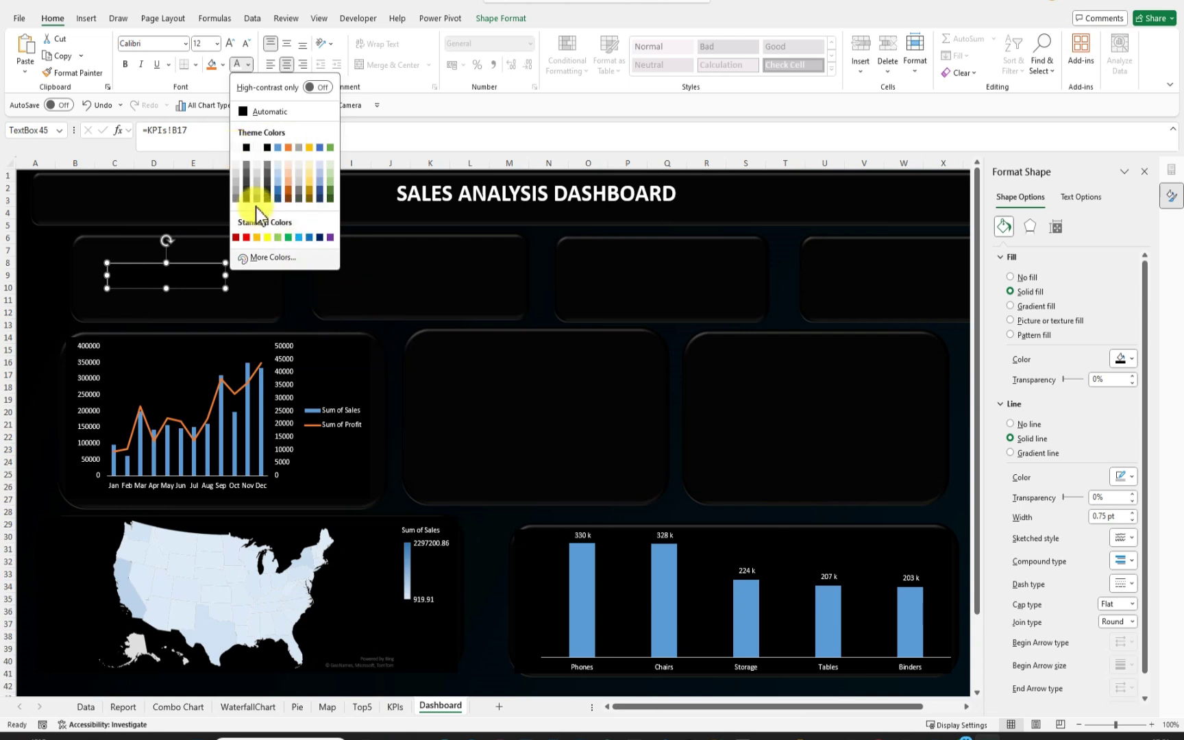
left_click(239, 148)
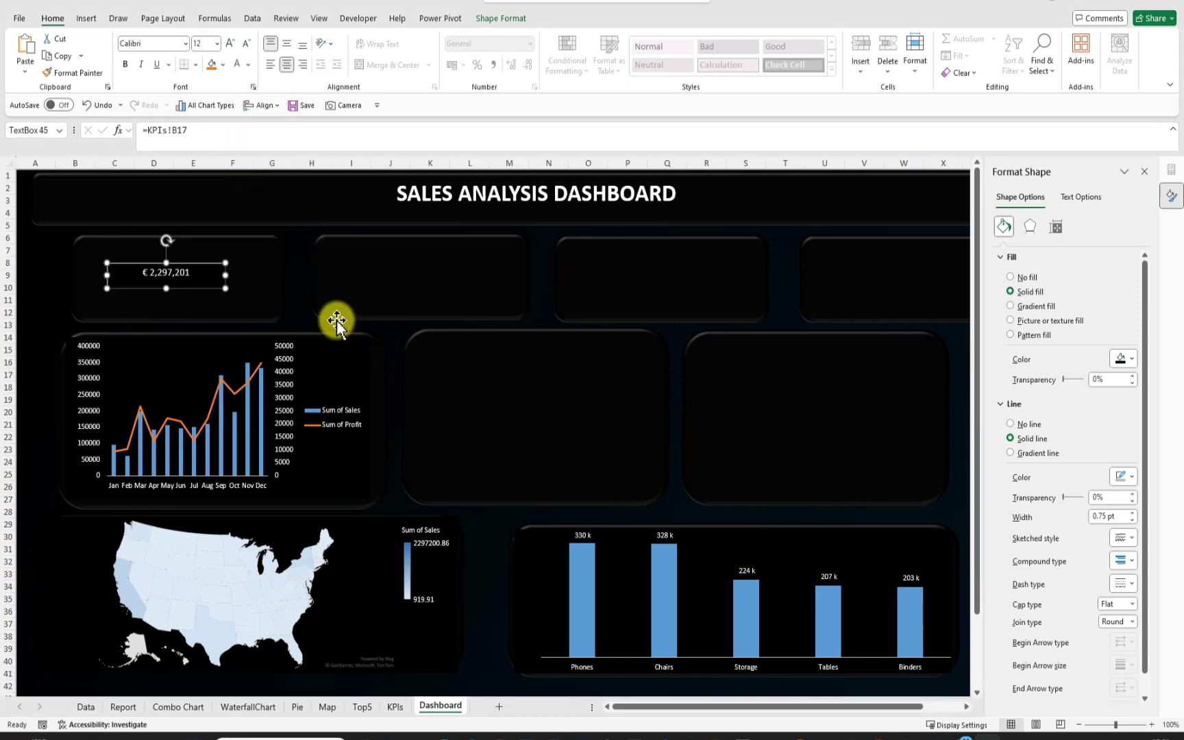
Increase the sales value's font size to 14 and set its text box outline to No line
left_click(232, 44)
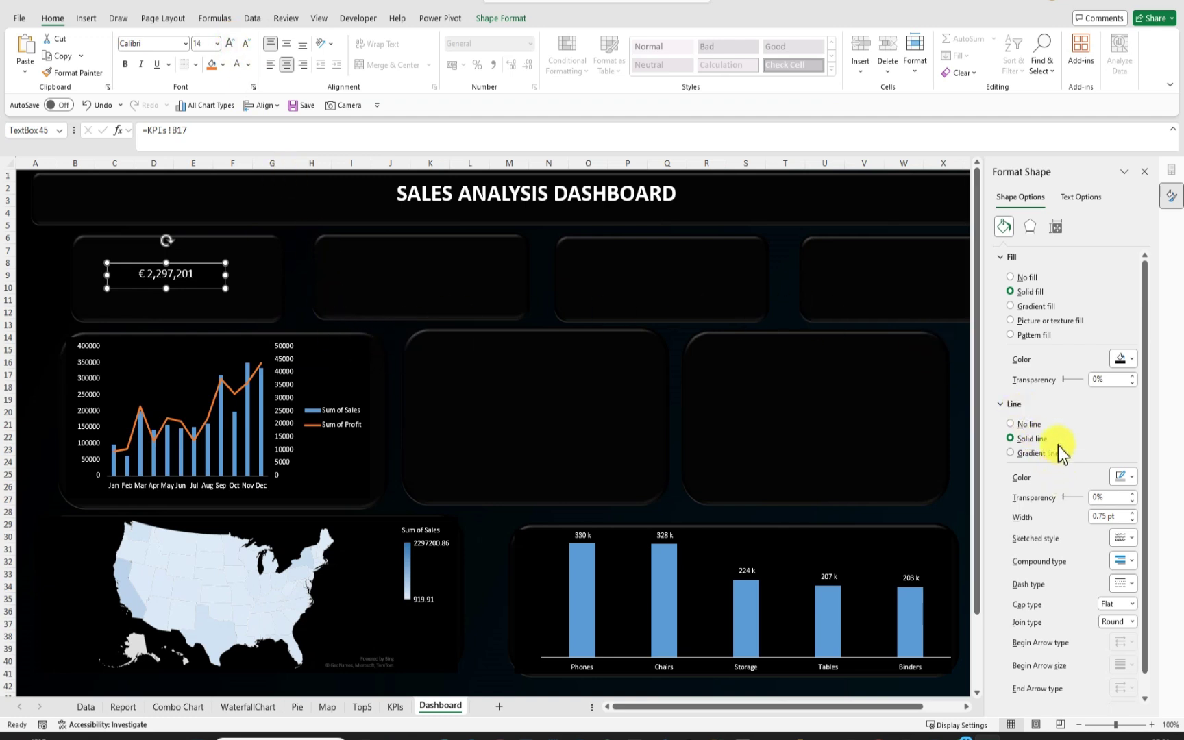
left_click(1011, 425)
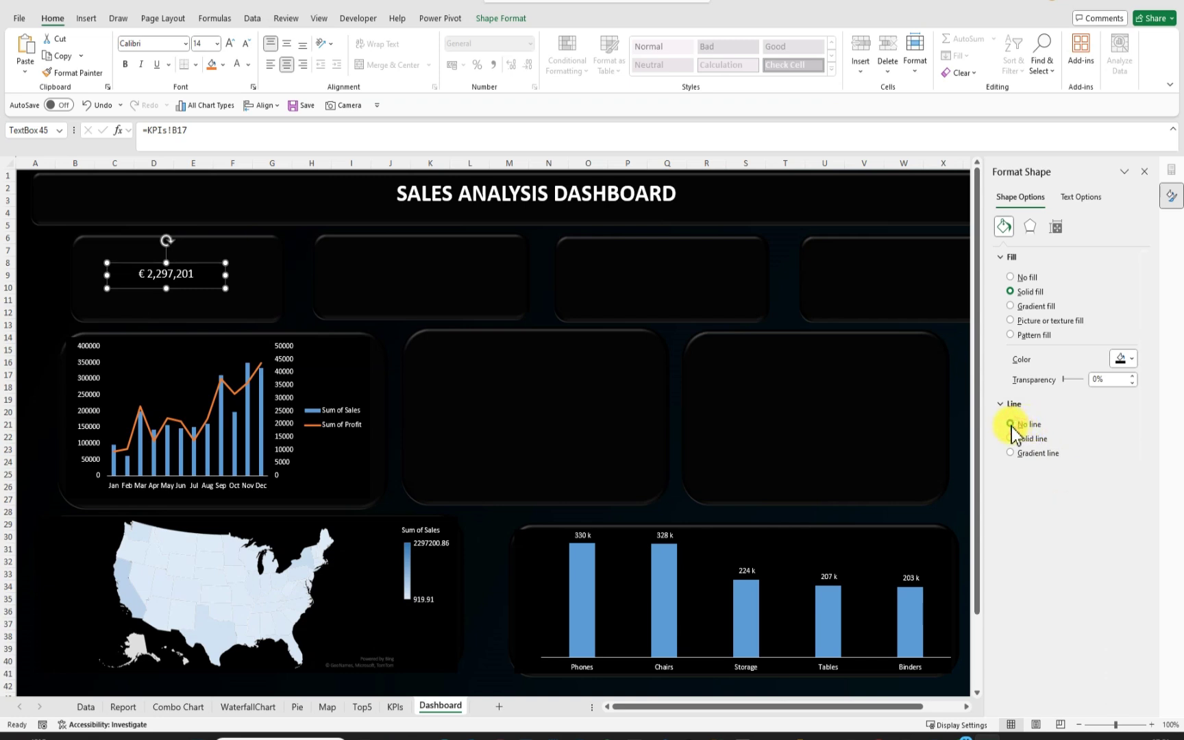
left_click(397, 339)
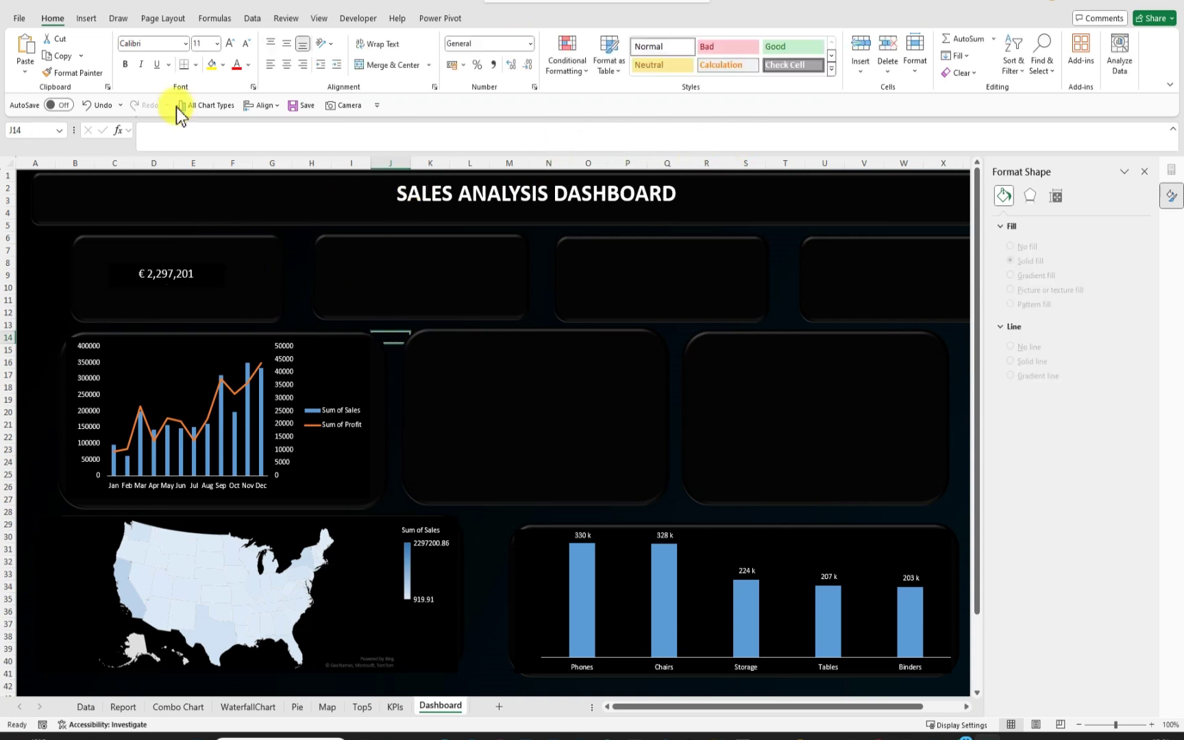
Add a text box reading "Sales" above the sales value, with centered text at font size 14
left_click(87, 19)
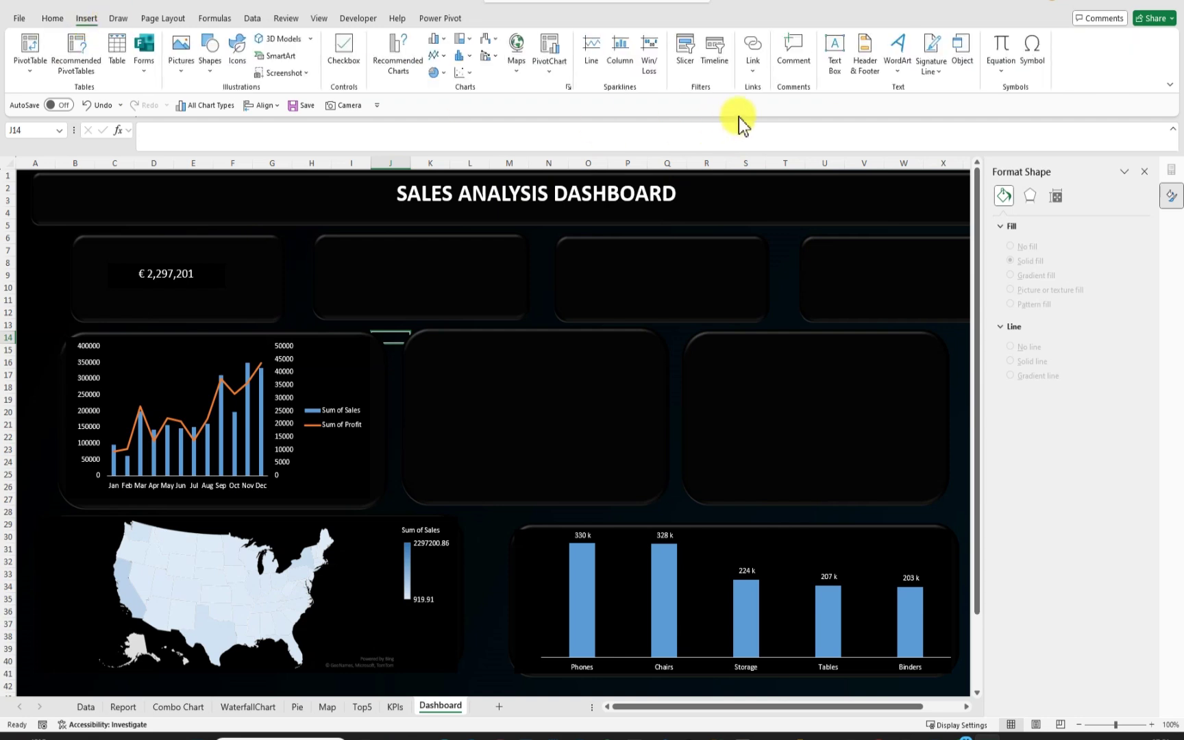
left_click(837, 53)
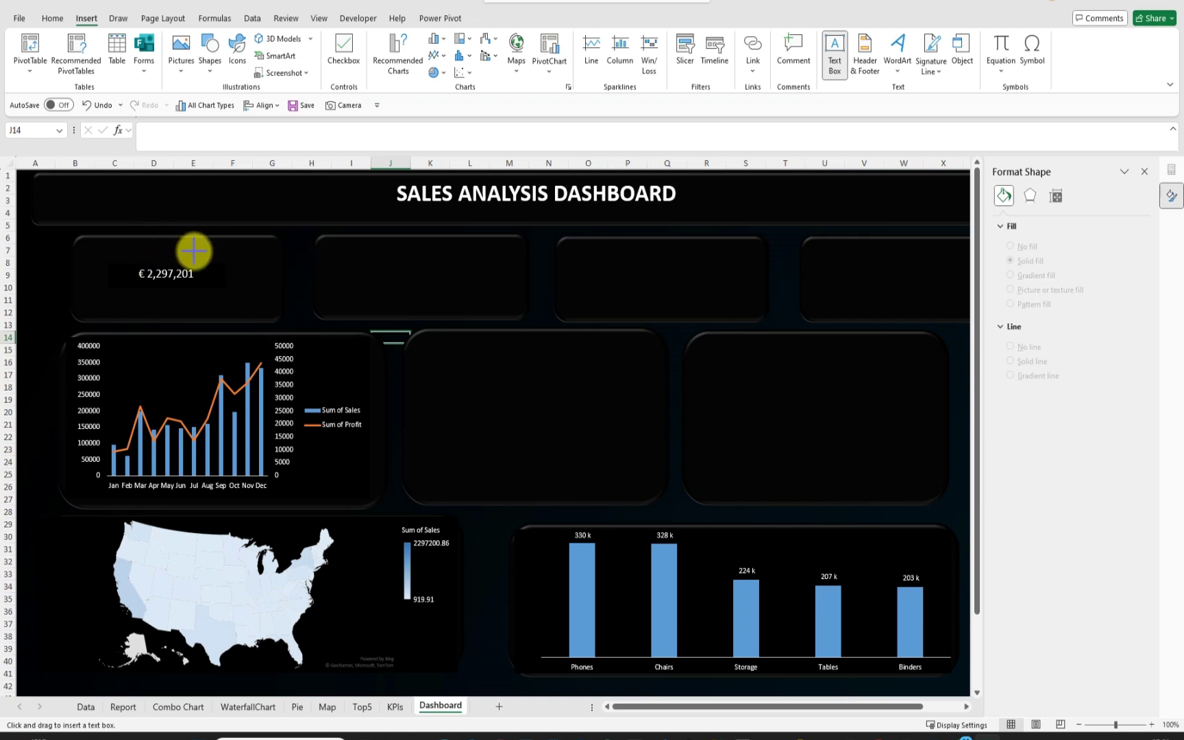
left_click_drag(194, 251, 222, 249)
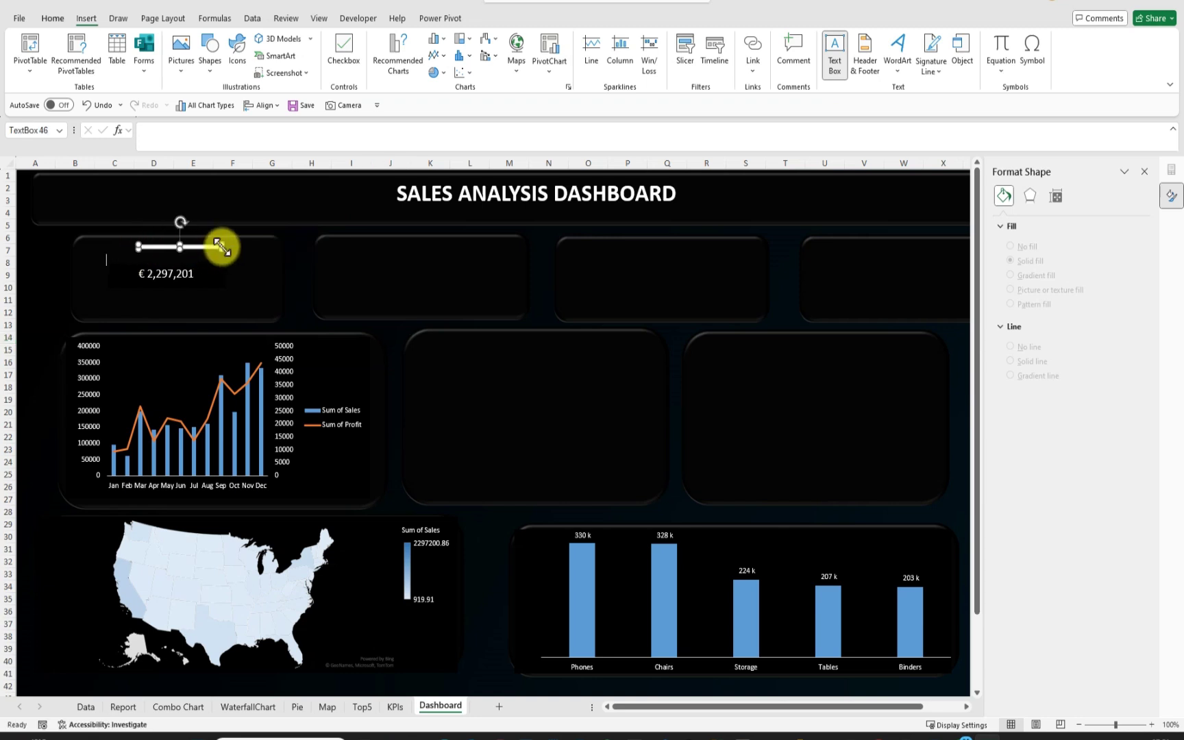
left_click(168, 253)
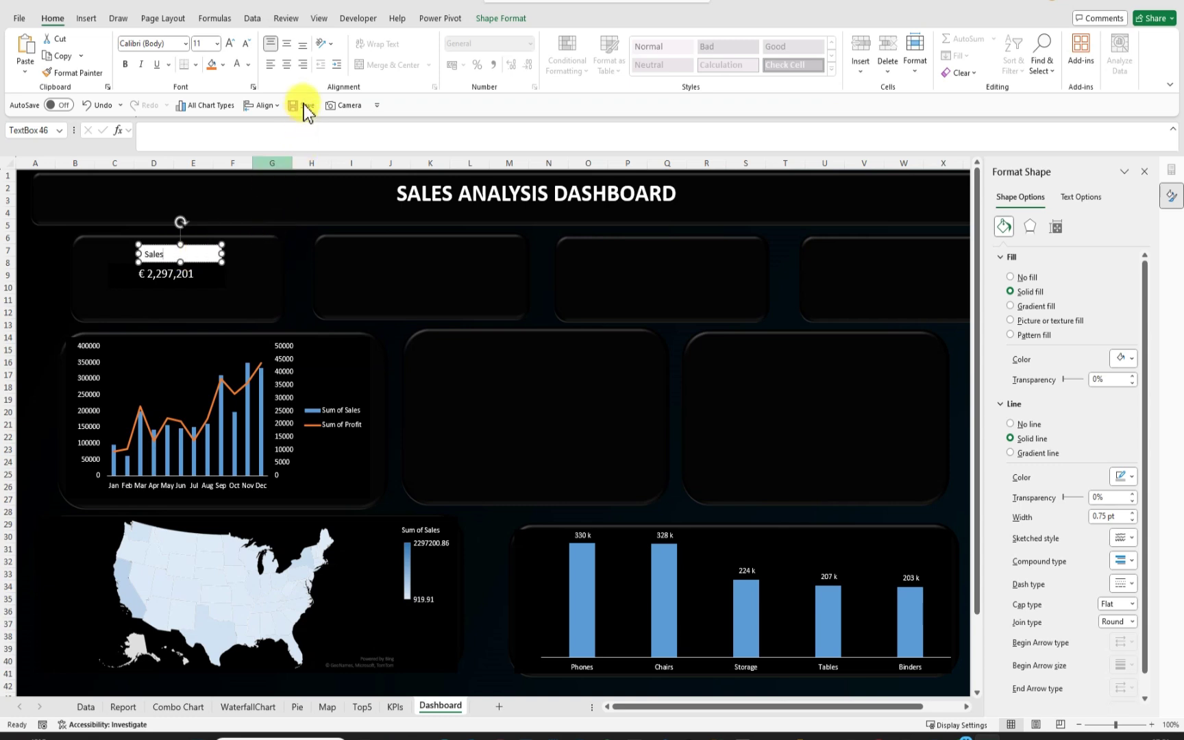
left_click(287, 65)
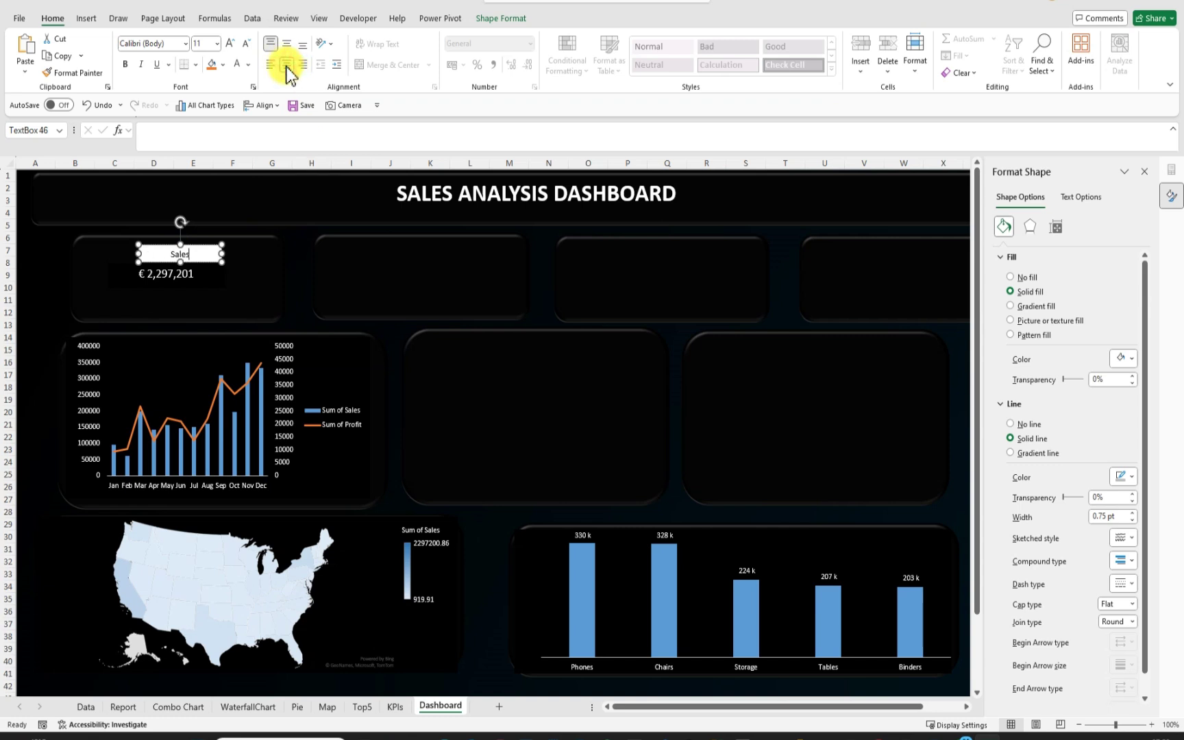
left_click(233, 45)
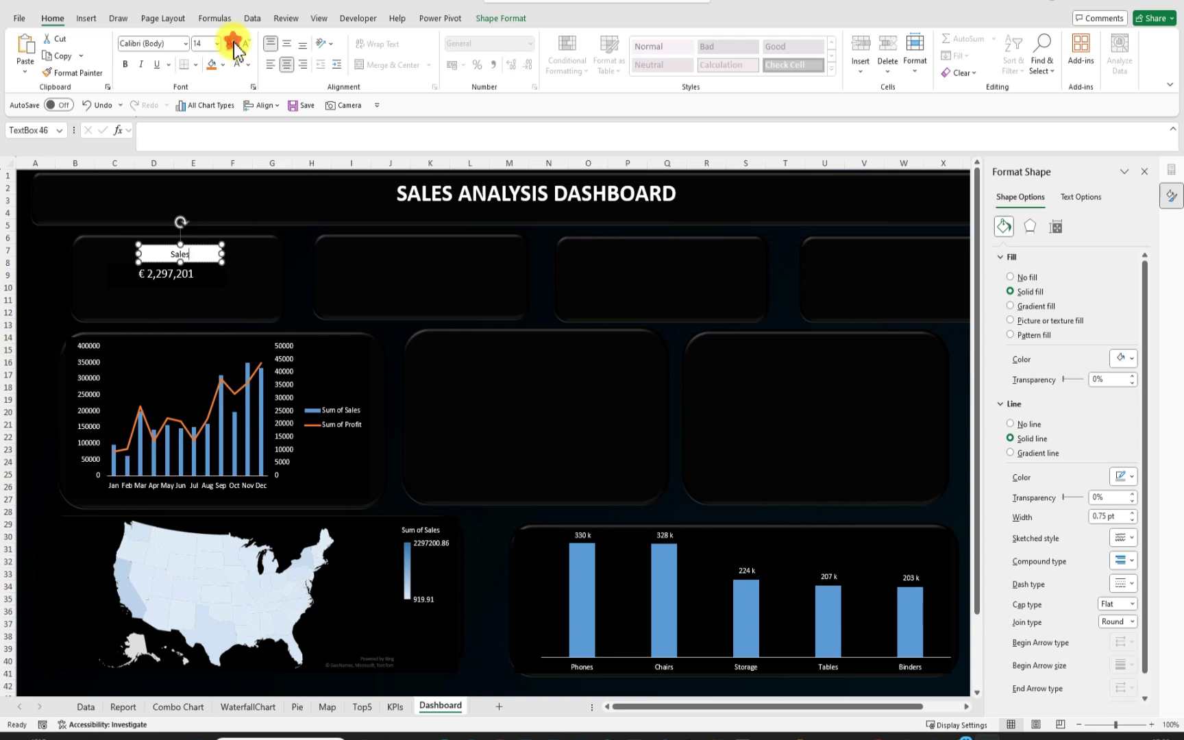
Set the "Sales" label's text to font size 14 and make its text box slightly taller
left_click(233, 45)
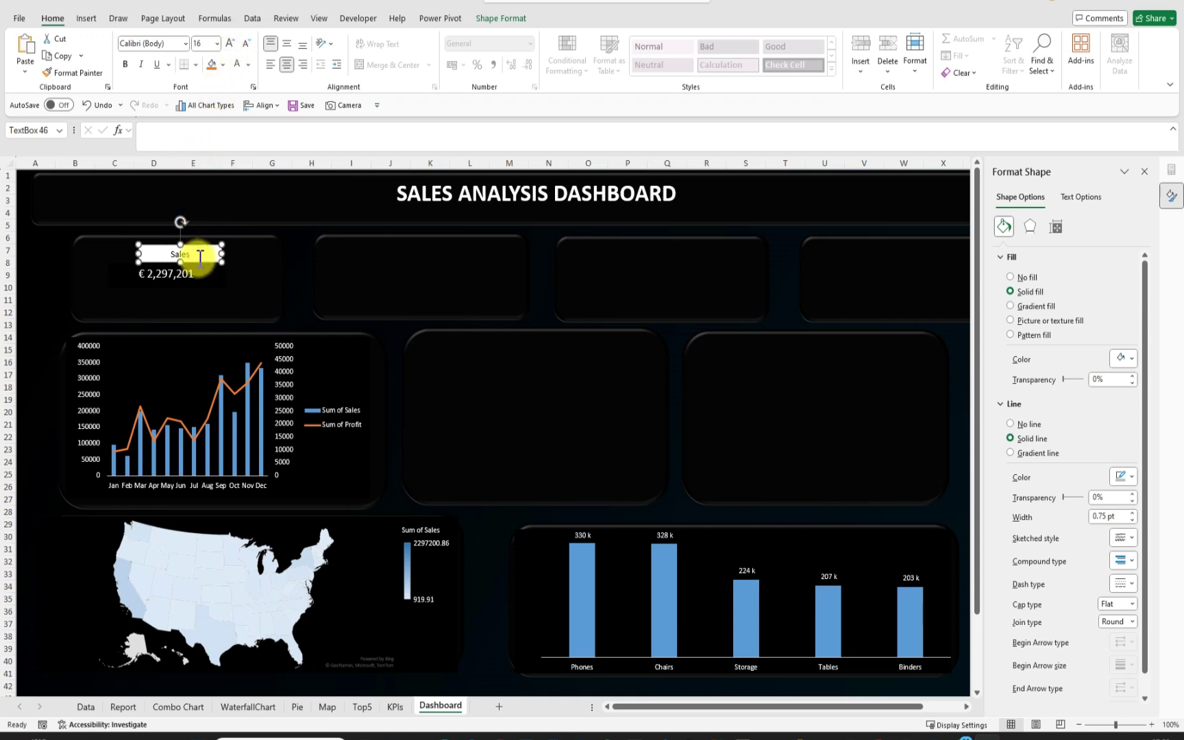
double_click(179, 255)
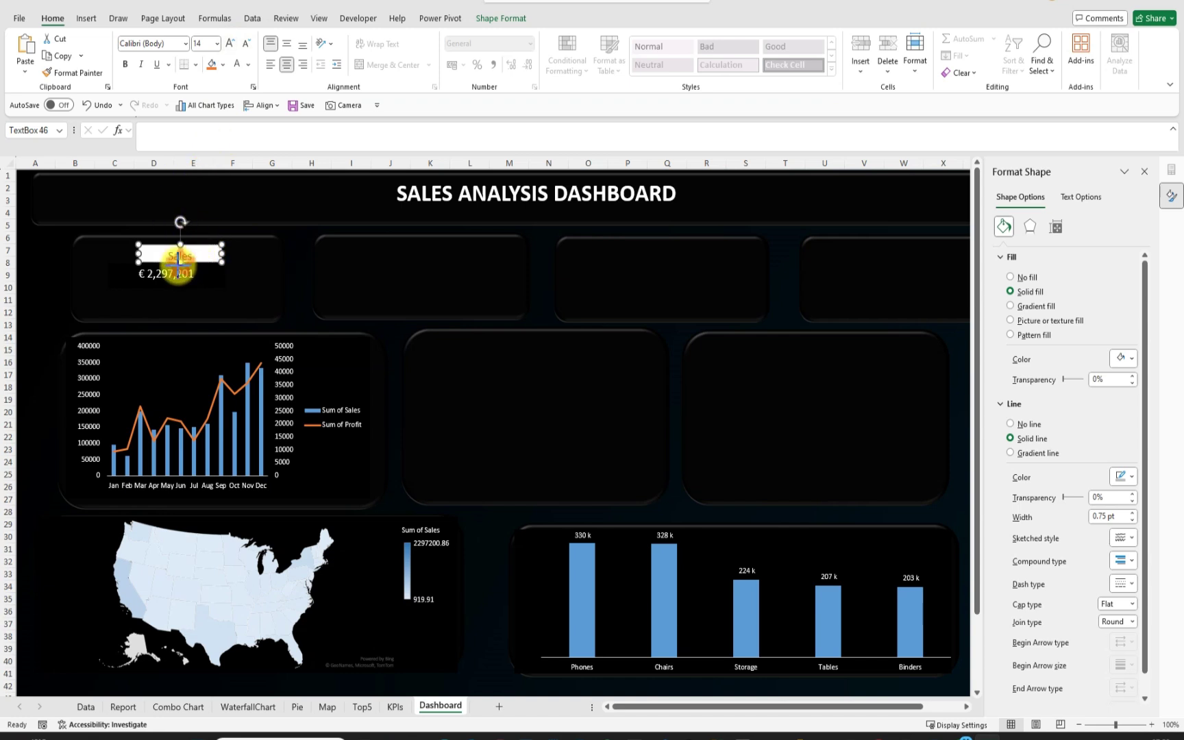
left_click_drag(181, 262, 180, 267)
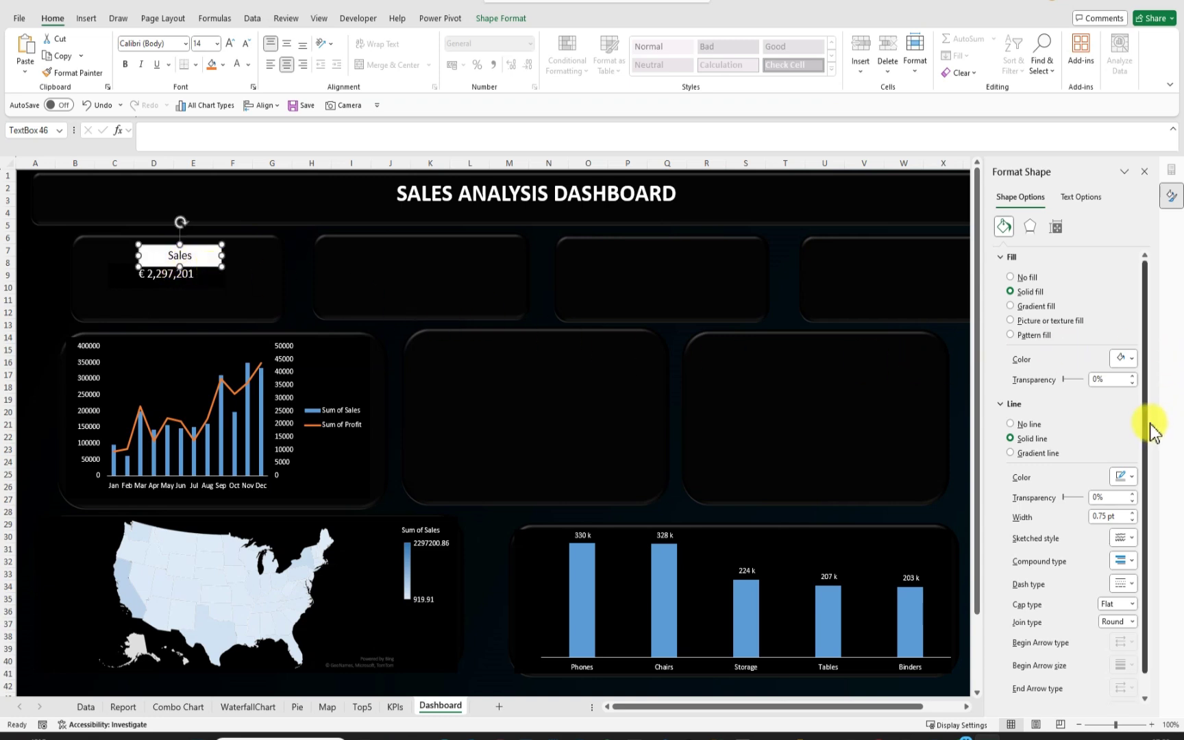
Fill the "Sales" label's text box with solid black and set its font color to white
left_click(1132, 359)
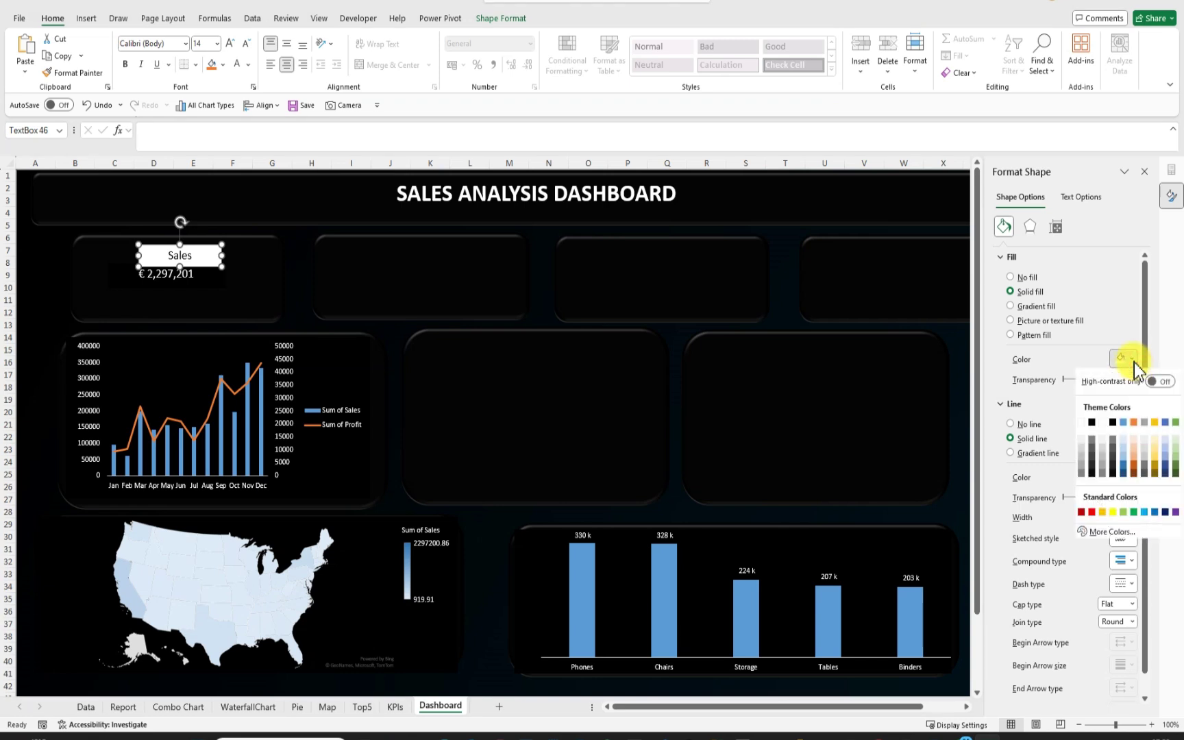
left_click(1092, 422)
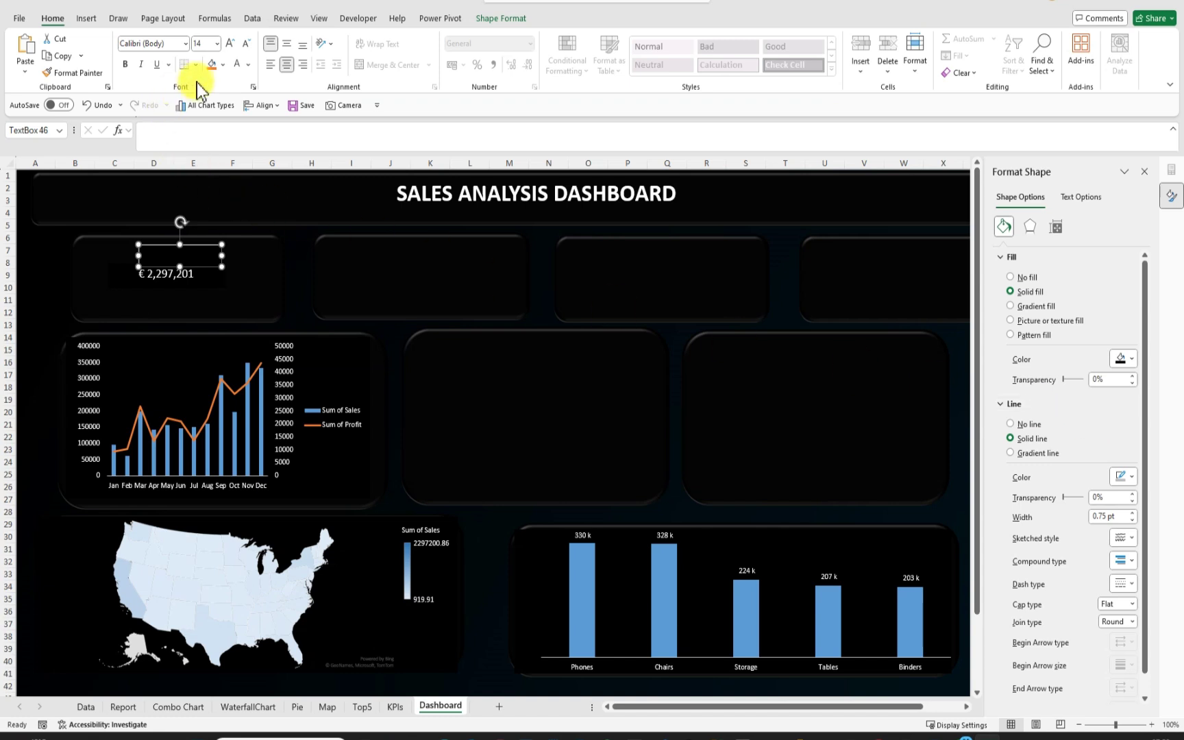
left_click(247, 64)
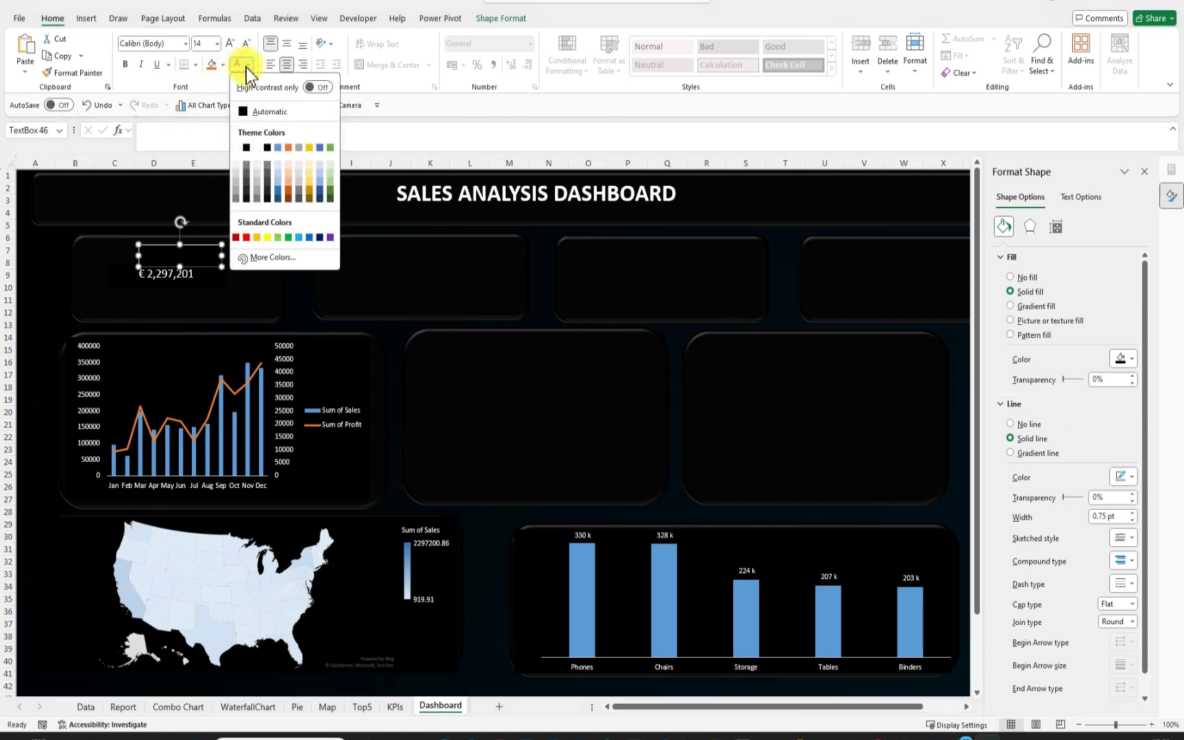
left_click(237, 148)
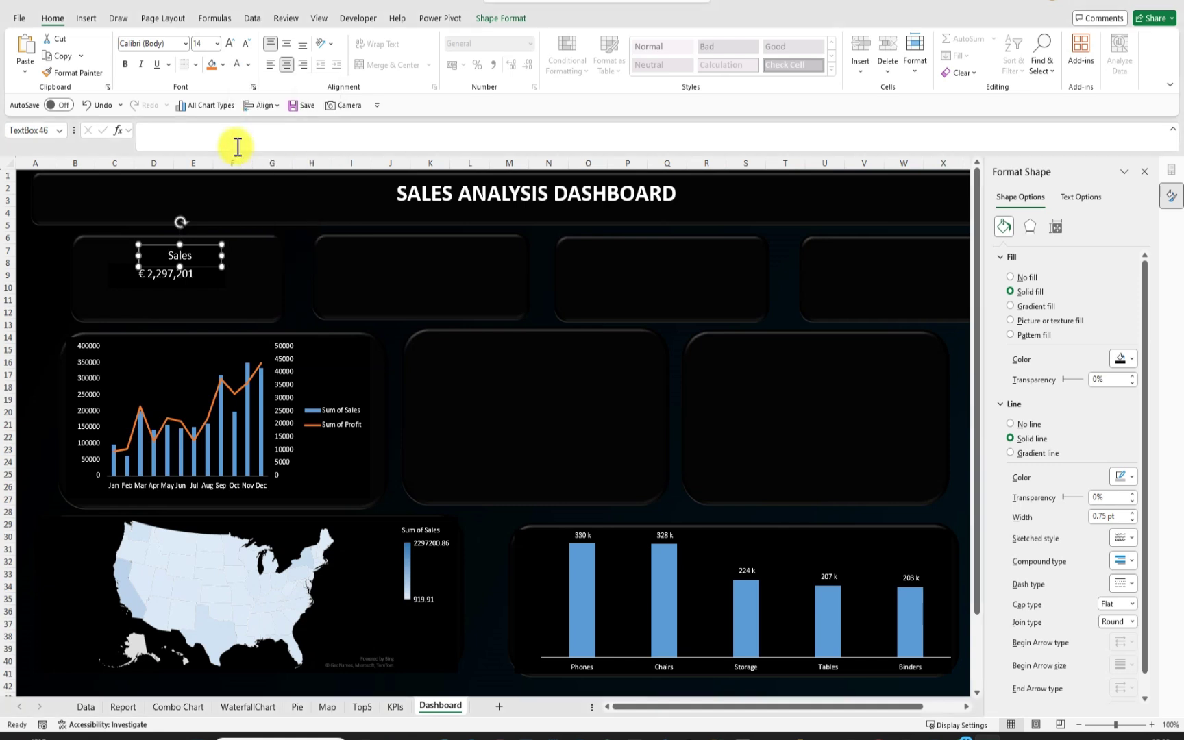
Set the outline of the "Sales" label's text box to No line
left_click(391, 342)
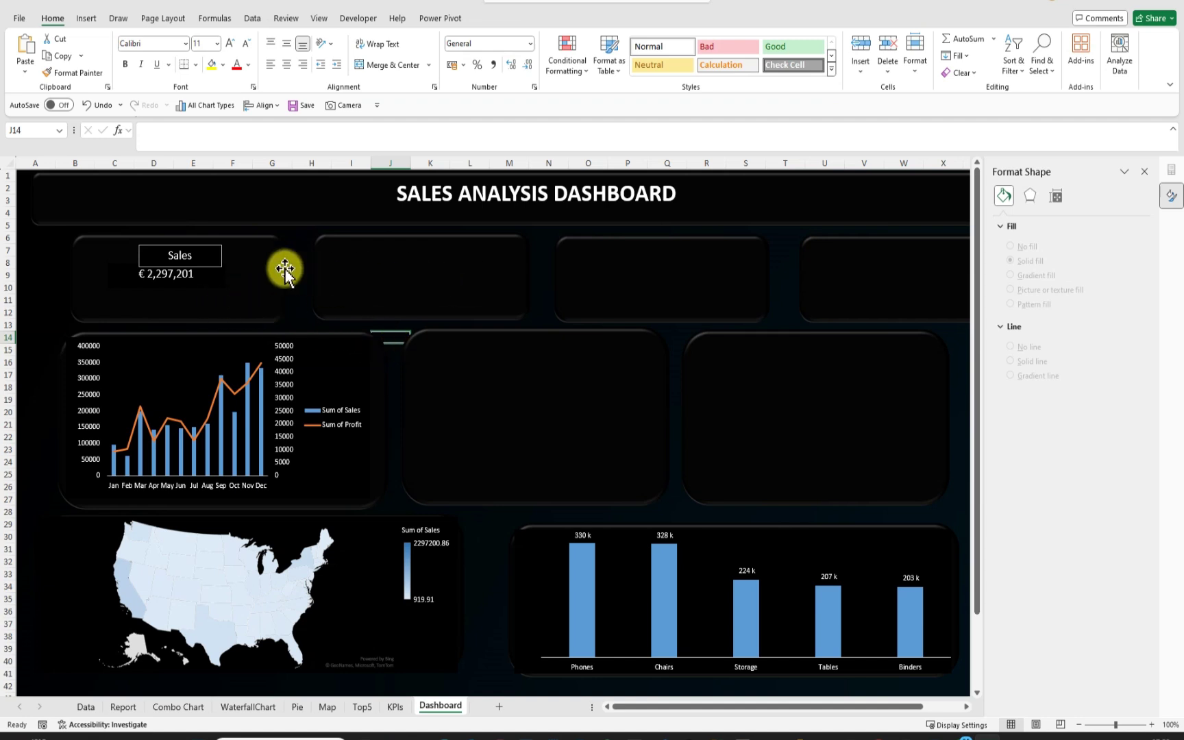
left_click(221, 253)
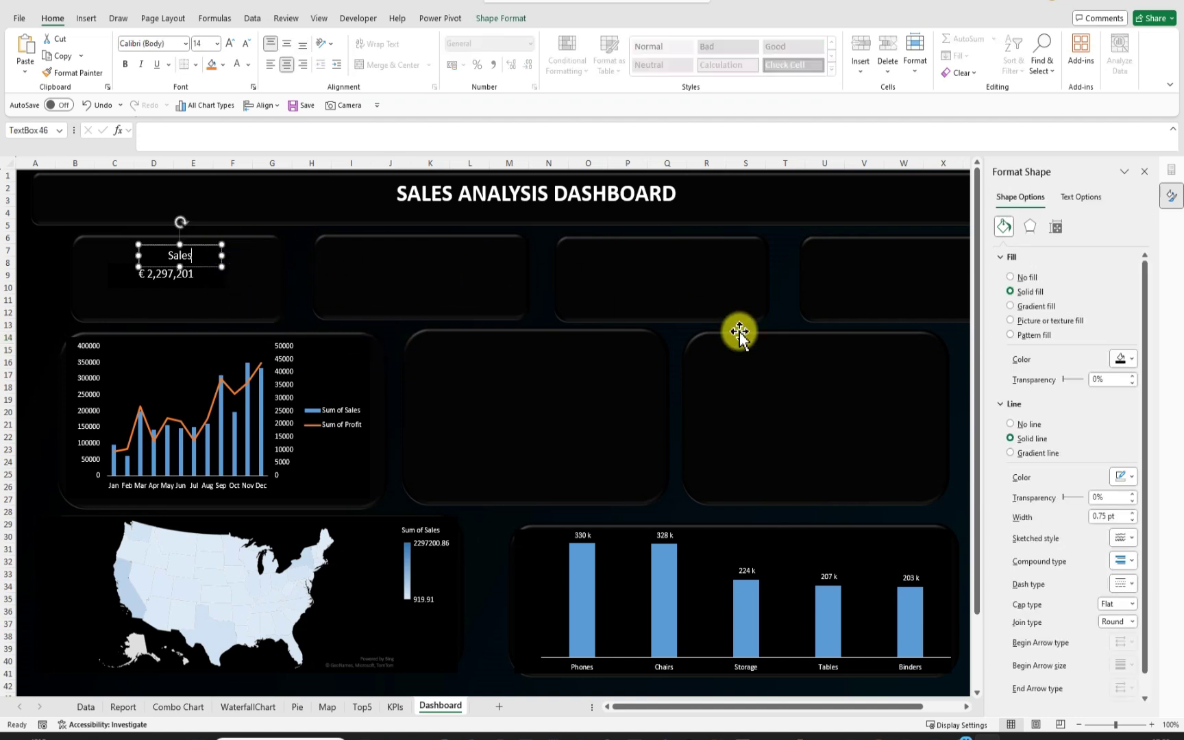
left_click(1010, 425)
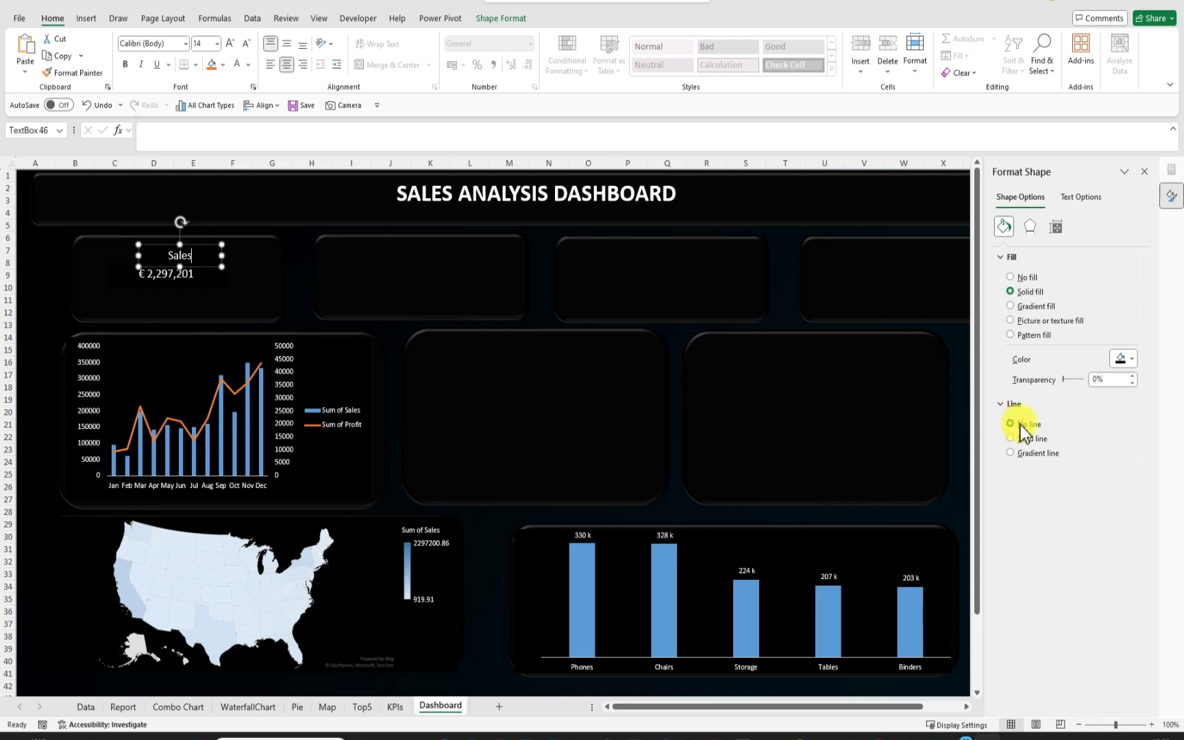
left_click(394, 343)
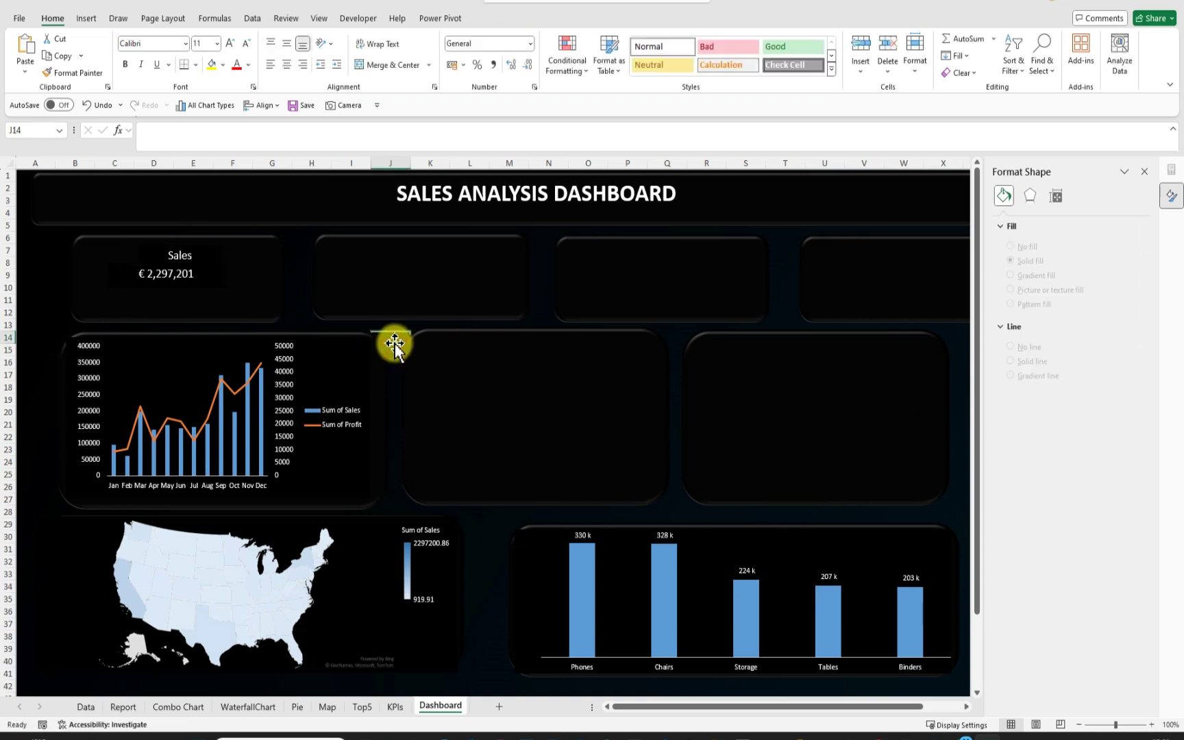
Move the sales value text box so it sits centered beneath the "Sales" label
left_click(175, 274)
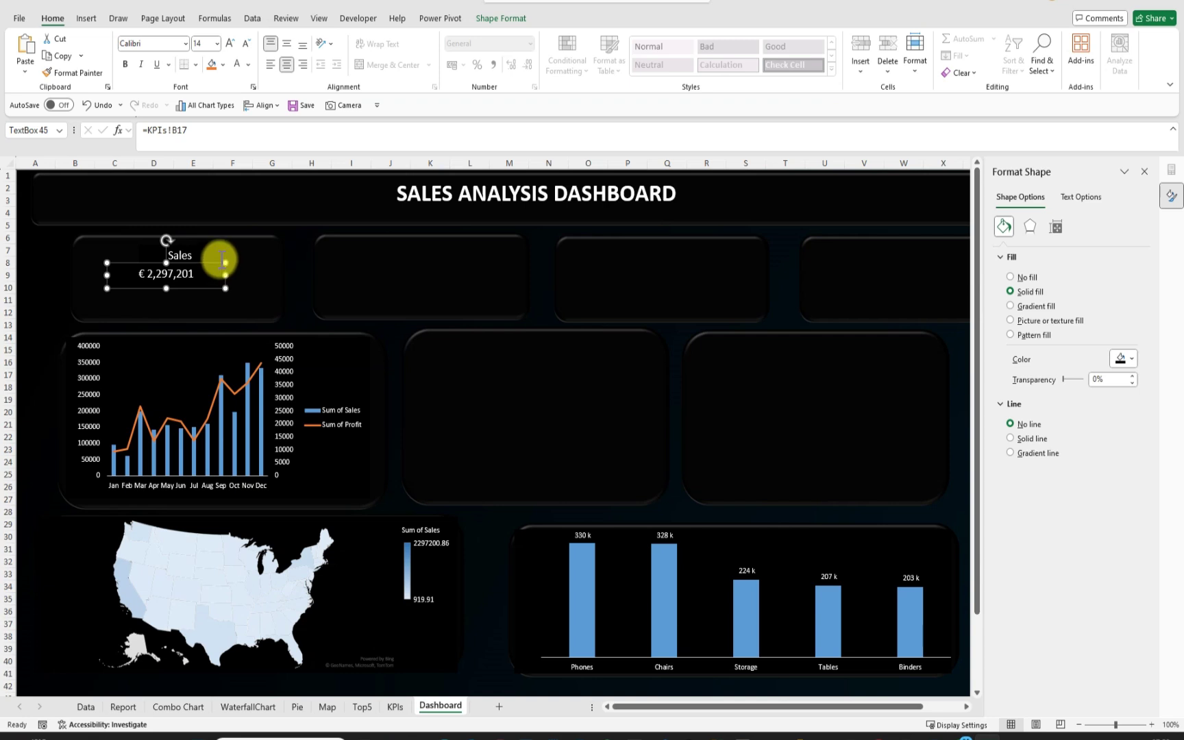
left_click_drag(214, 265, 228, 268)
left_click(302, 322)
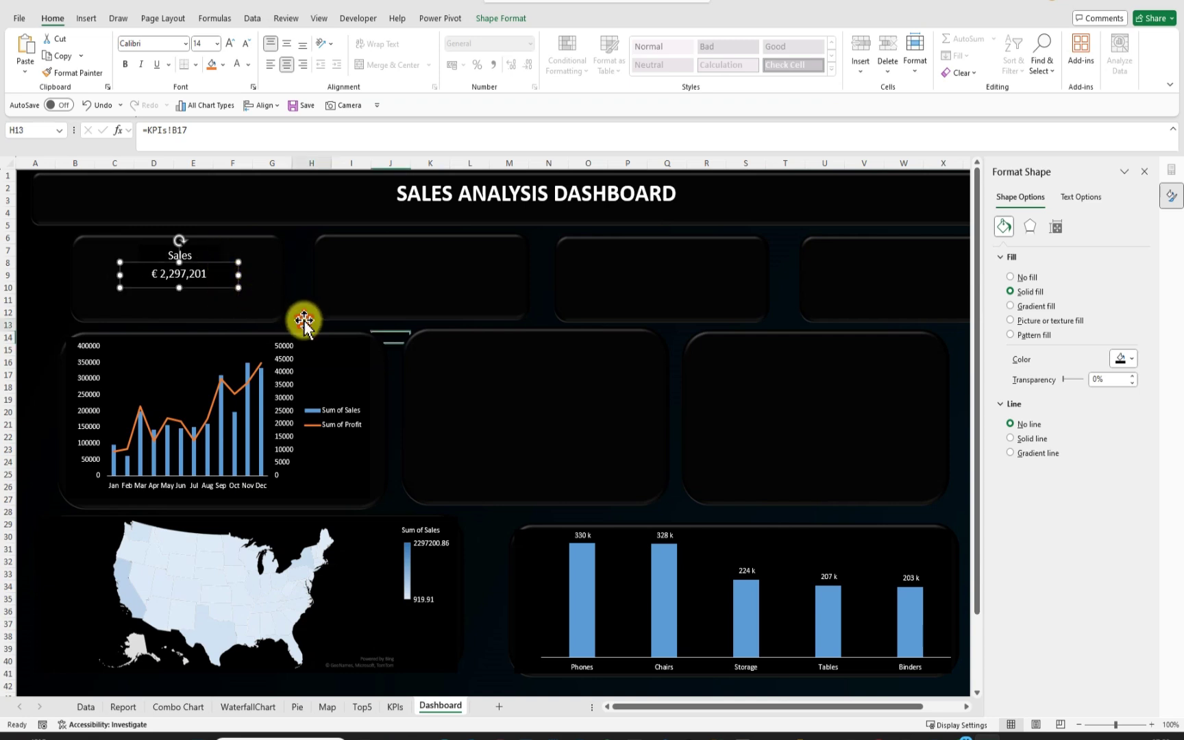
Copy the sales trend line chart from the KPIs sheet to the Dashboard sheet and place it beneath the sales value
left_click(396, 707)
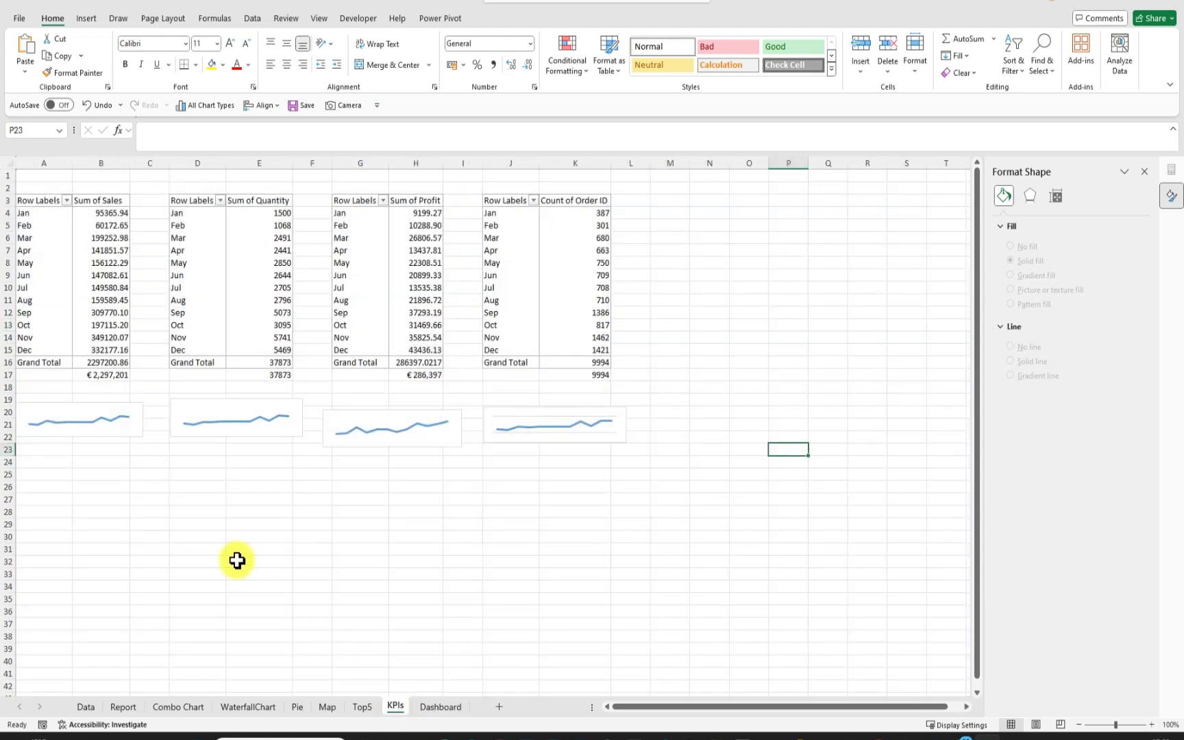
left_click(95, 414)
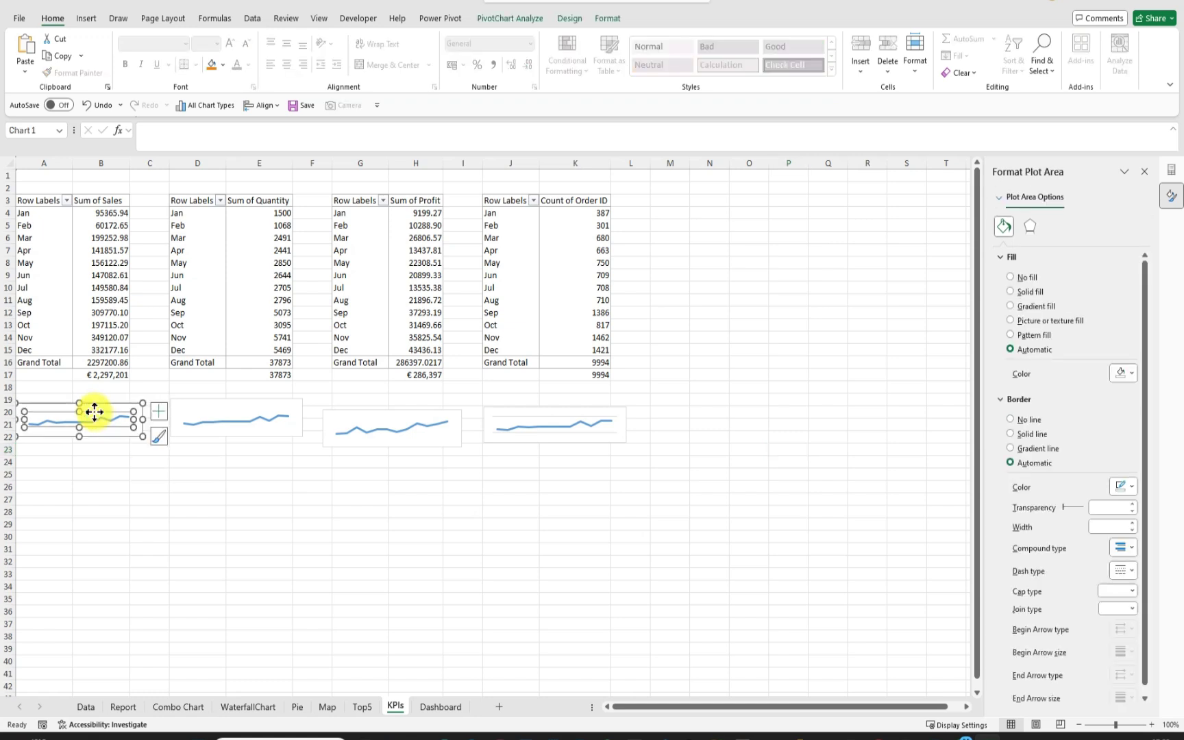
left_click(455, 712)
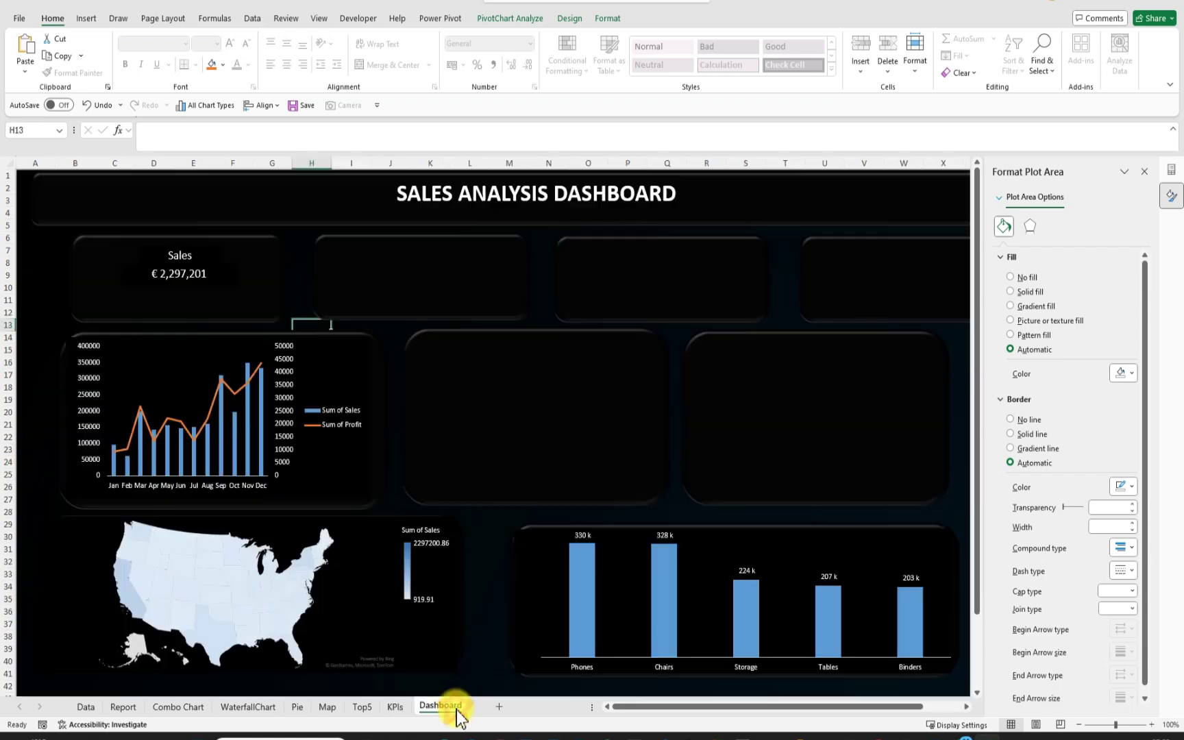
left_click(162, 301)
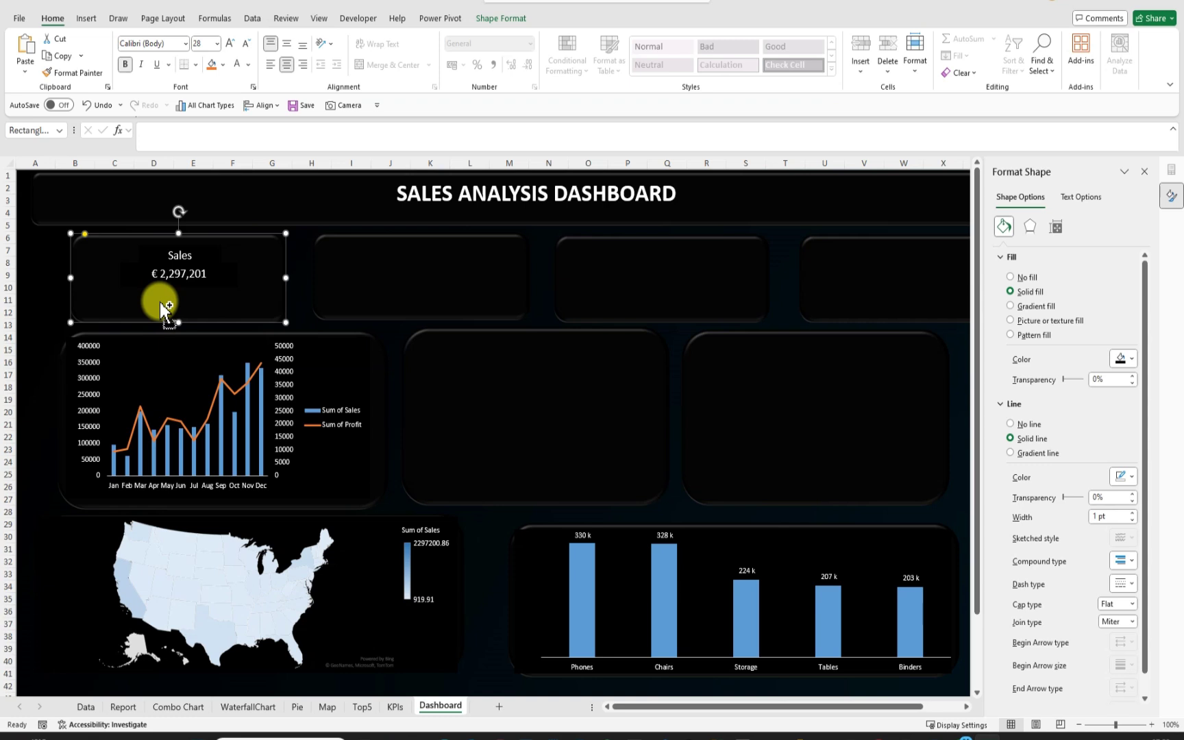
left_click(161, 303)
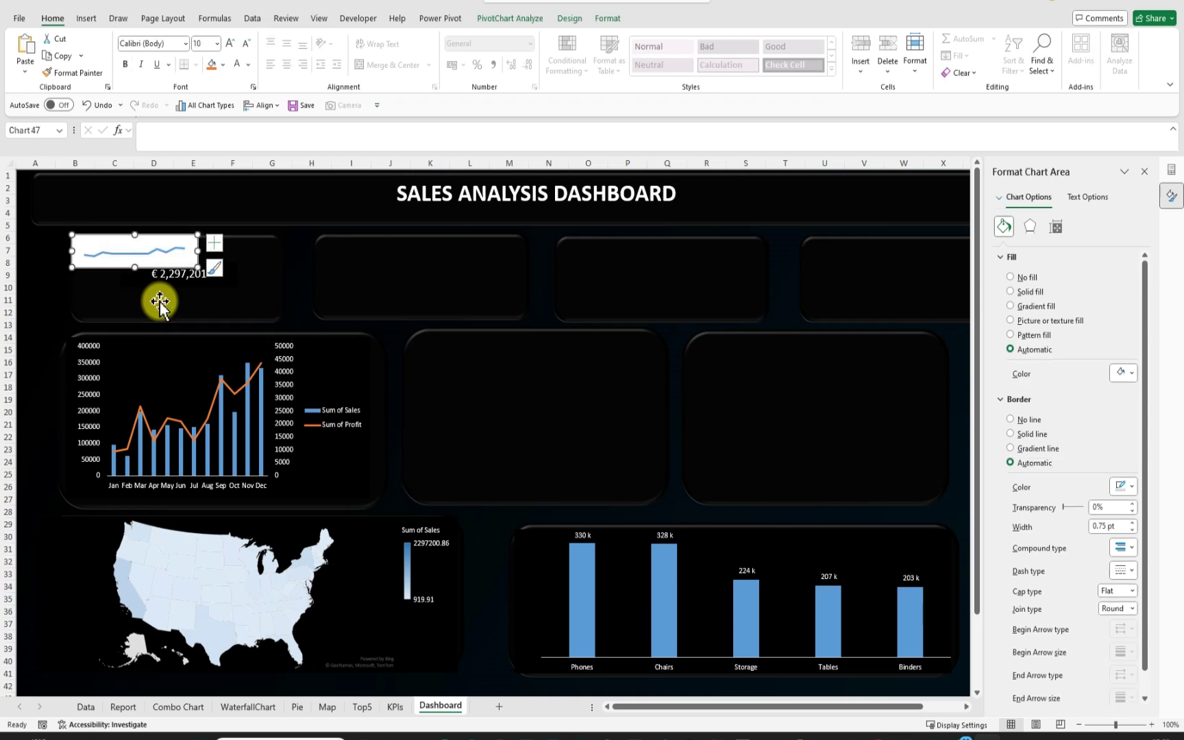
mouse_move(139, 240)
left_mouse_down()
mouse_move(140, 285)
mouse_move(177, 289)
mouse_move(172, 311)
left_mouse_up()
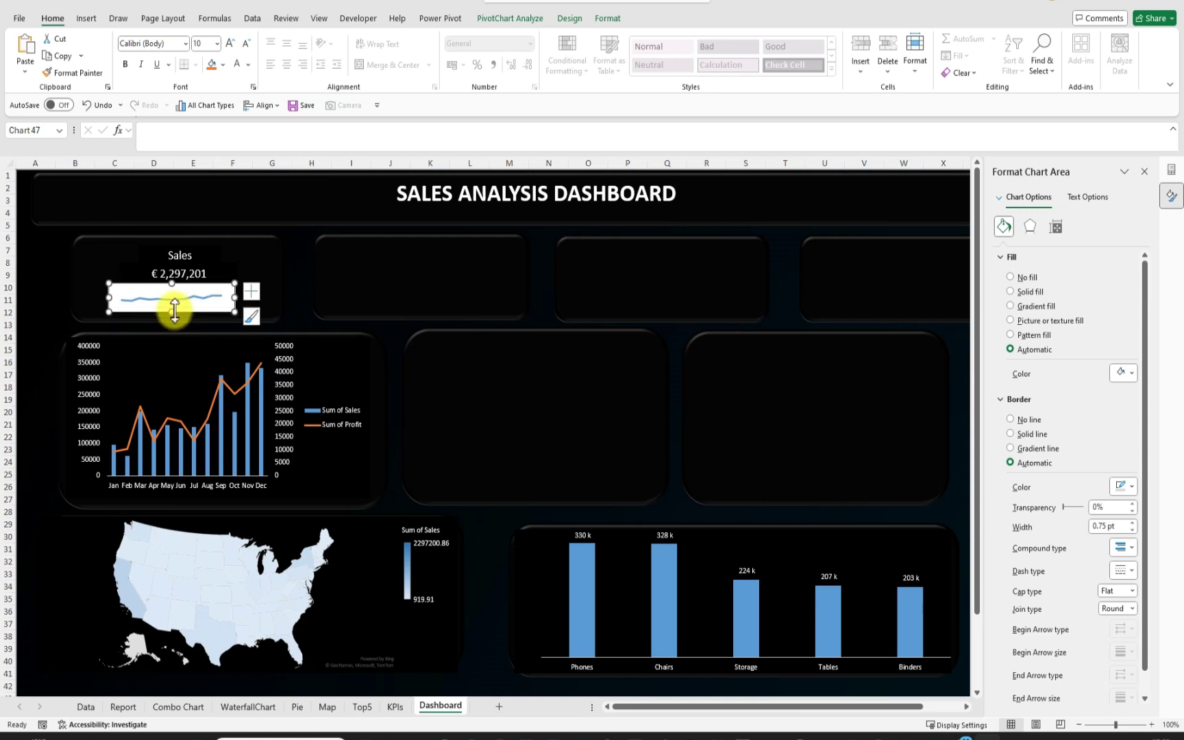
Fill the sales trend chart's area with solid black and set its border to No line
left_click(1129, 373)
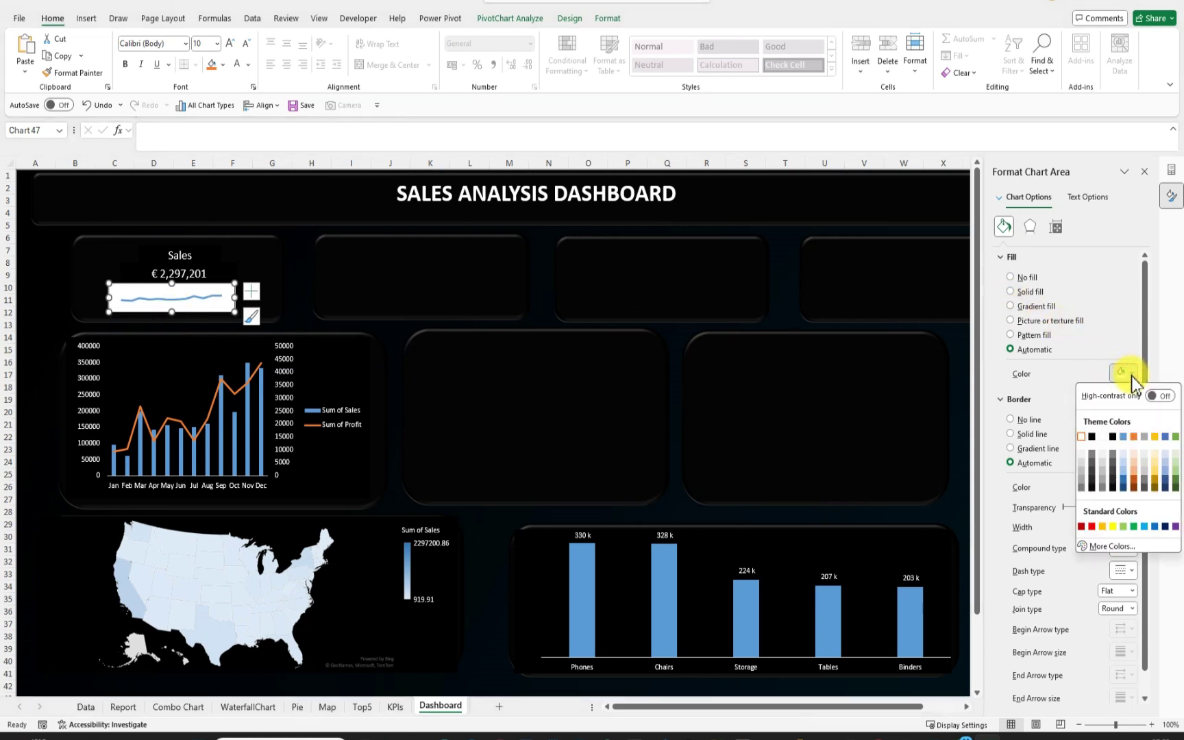
left_click(1093, 437)
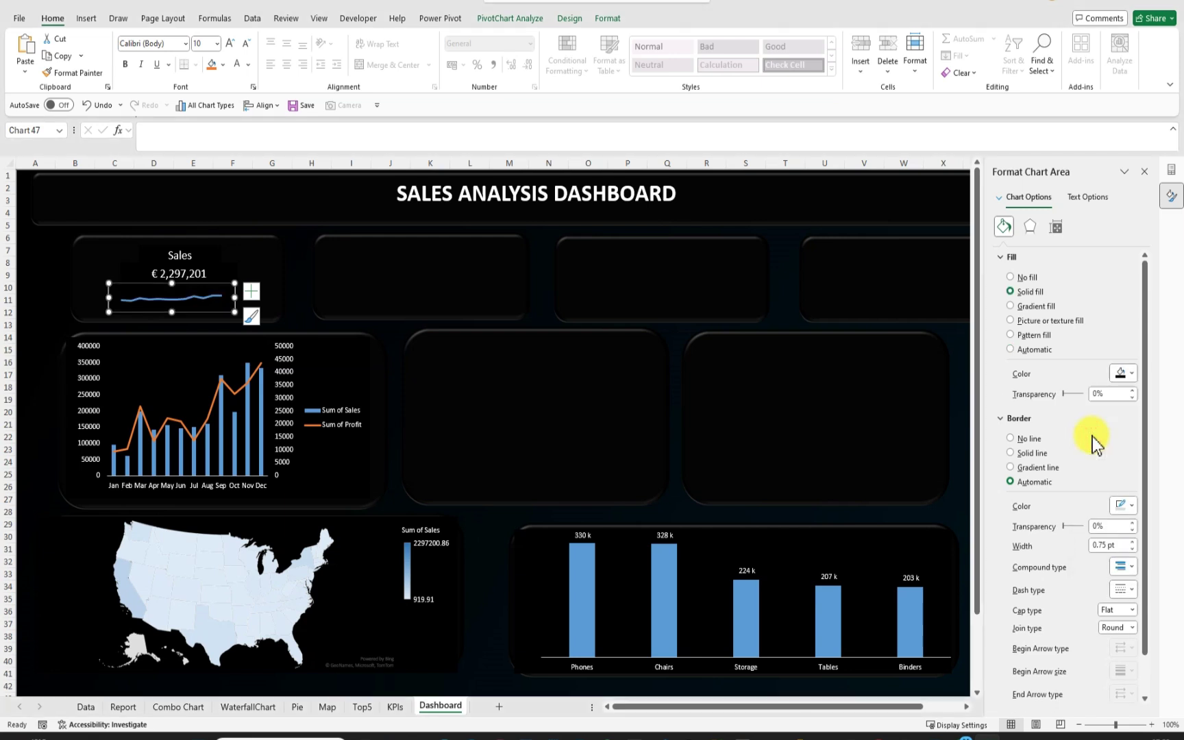
left_click(1010, 439)
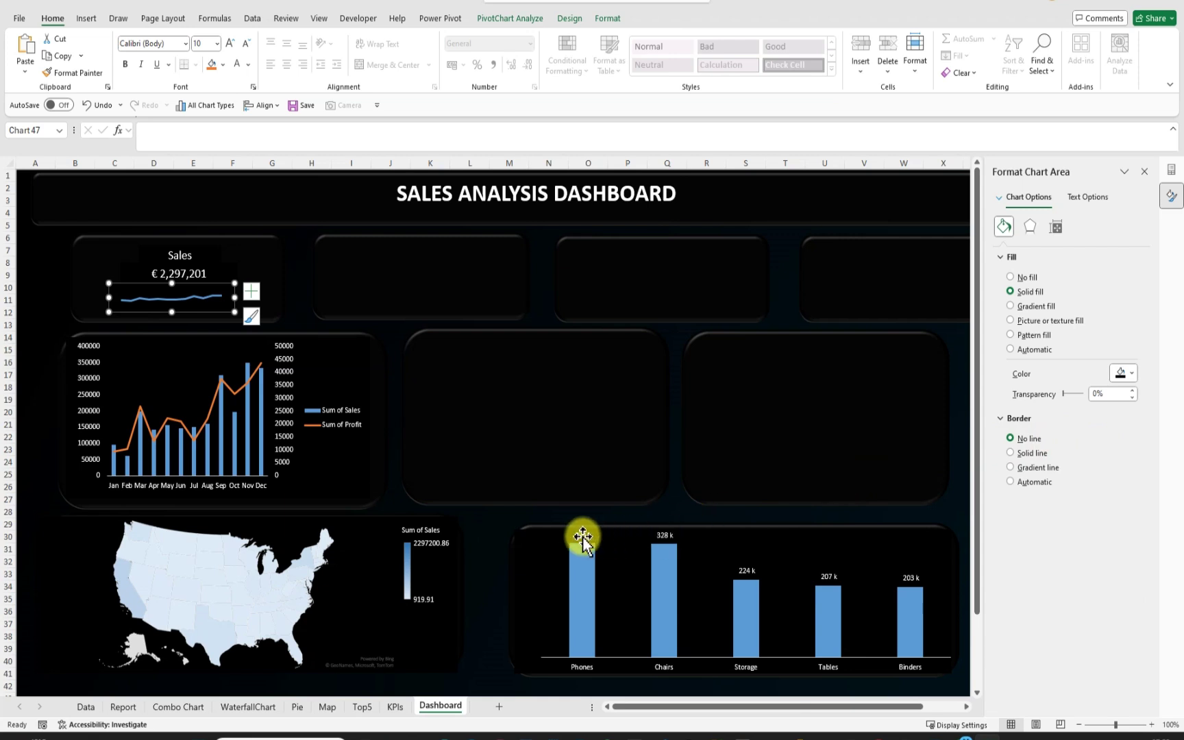
left_click(498, 527)
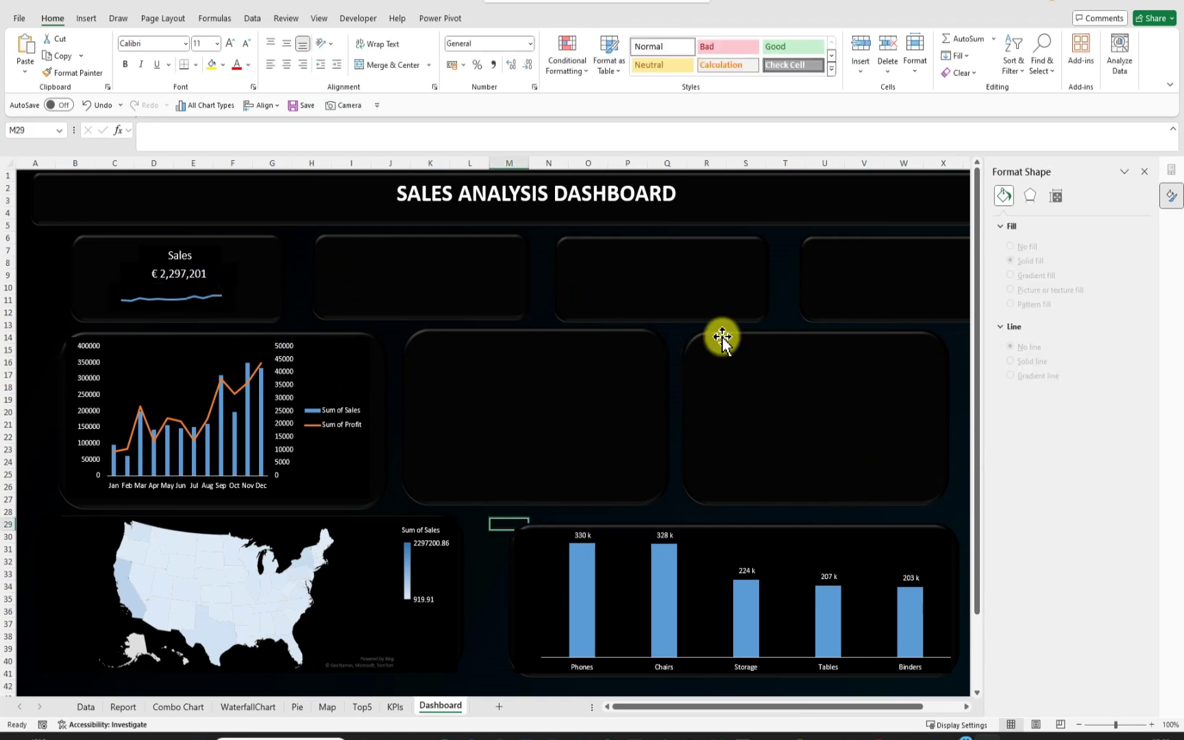
Check the KPI styling on the Report sheet, and make the dashboard's "Sales" label bold at font size 16
left_click(125, 707)
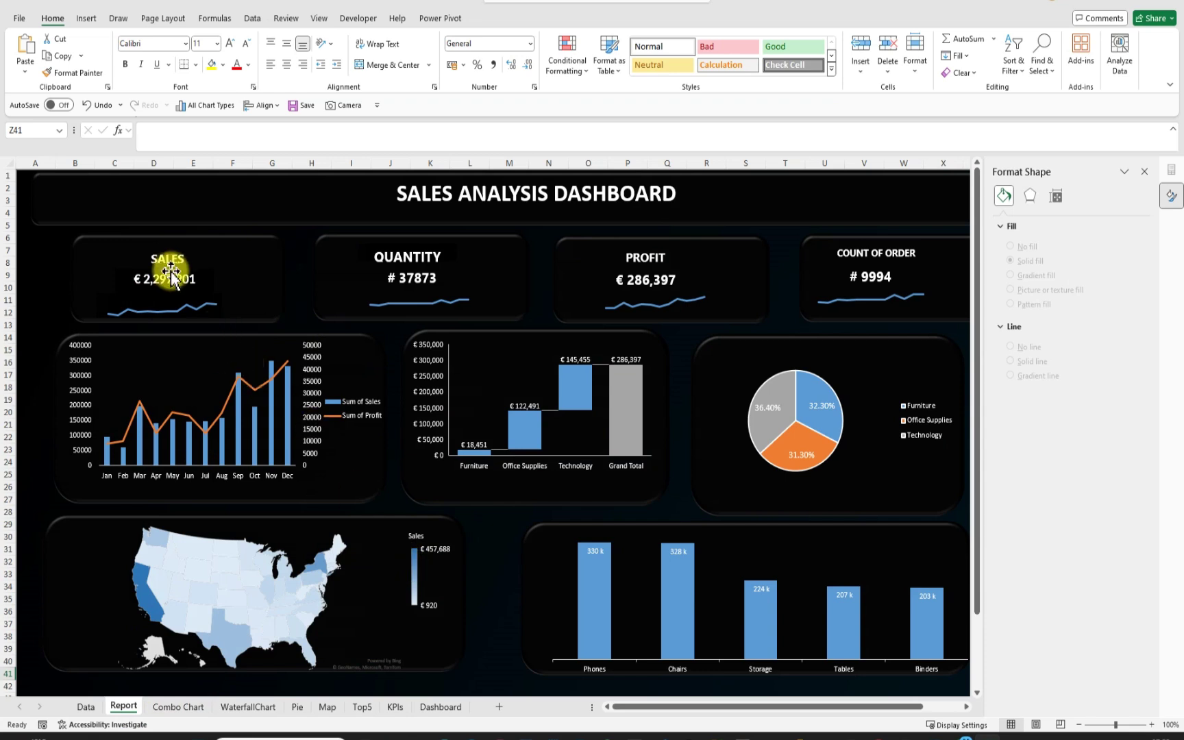
left_click(447, 708)
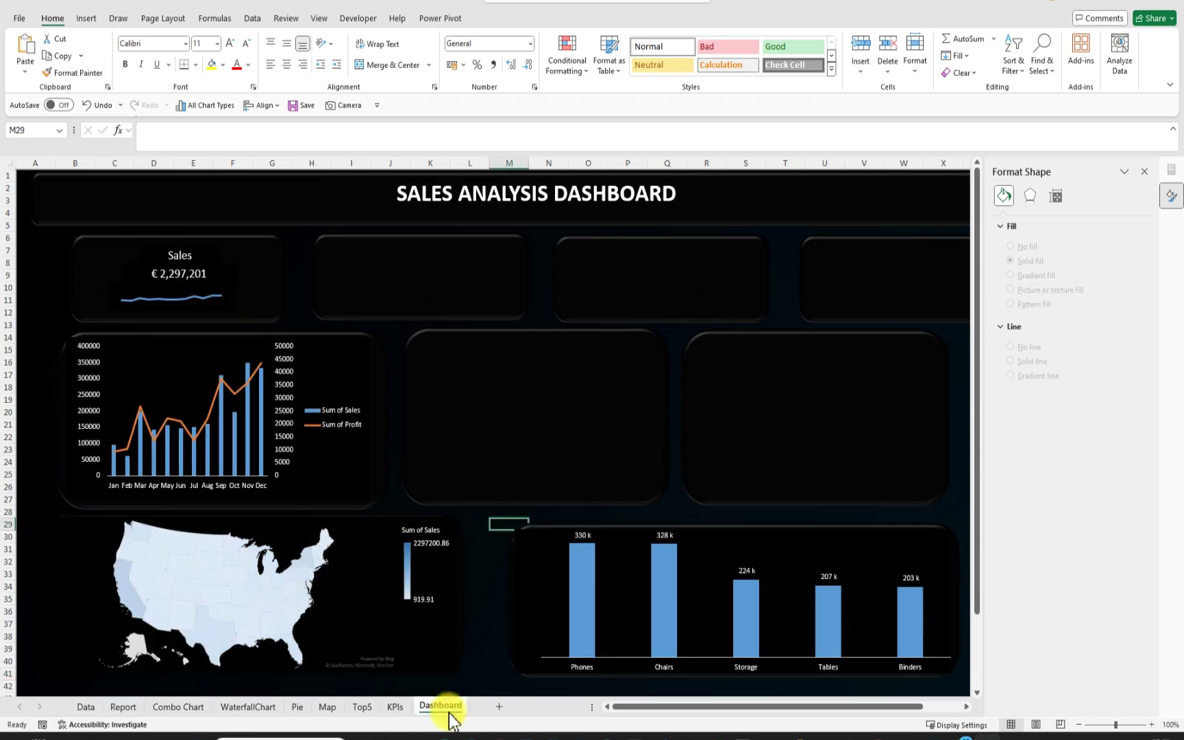
left_click(186, 255)
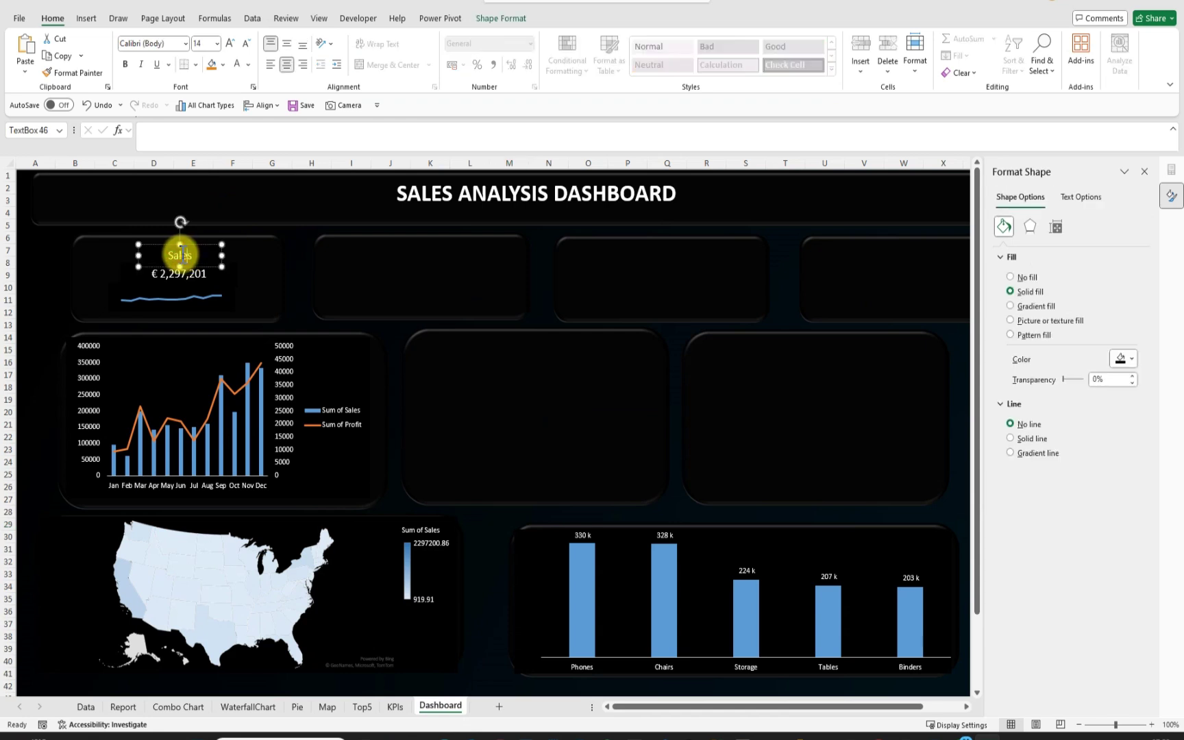
left_click_drag(192, 257, 168, 256)
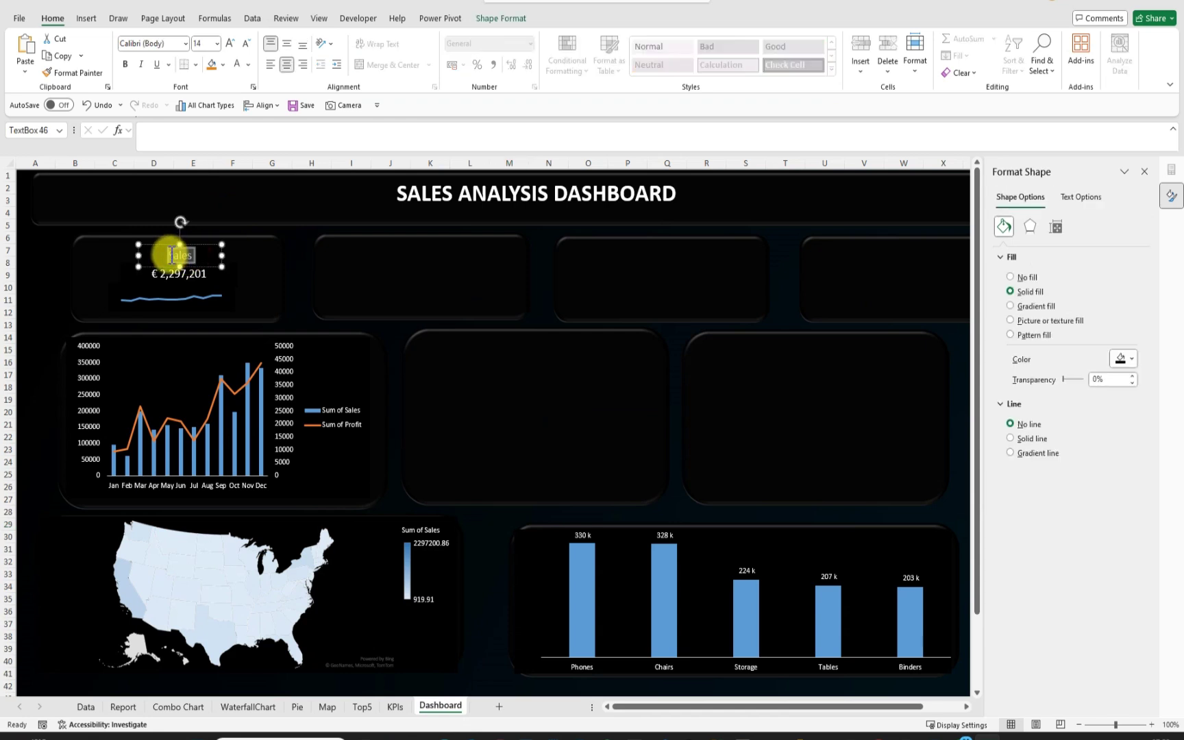
left_click(233, 42)
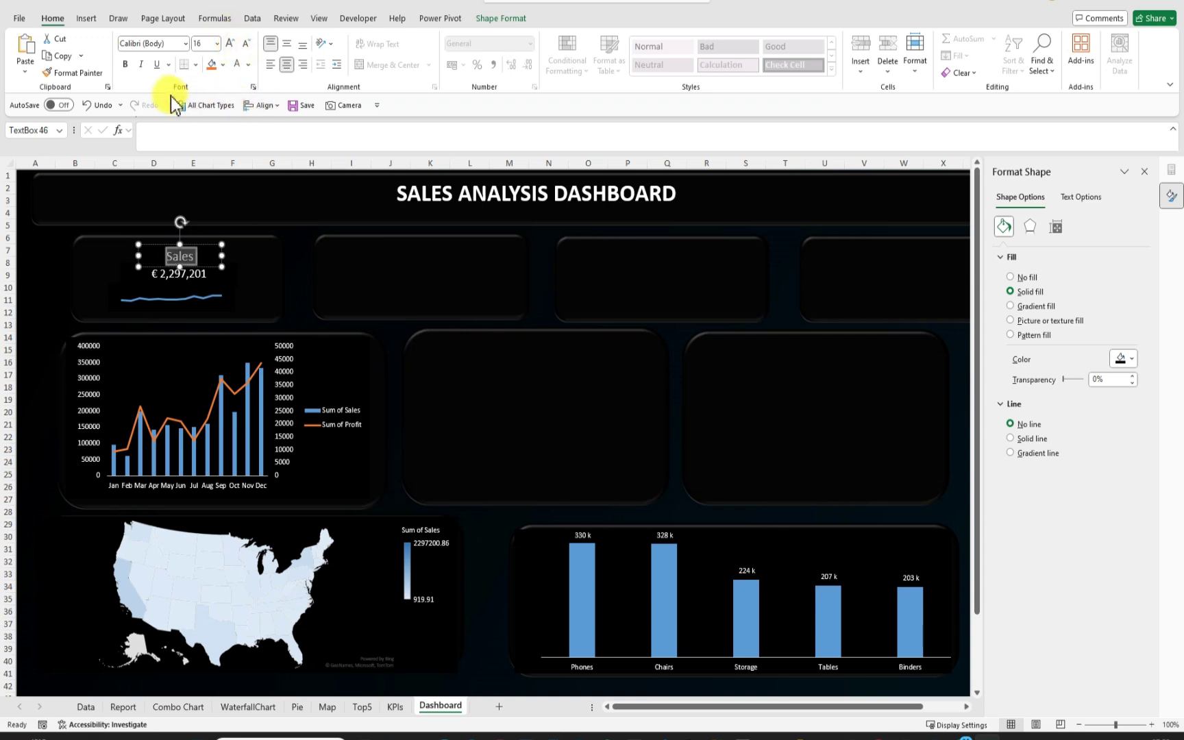
left_click(122, 66)
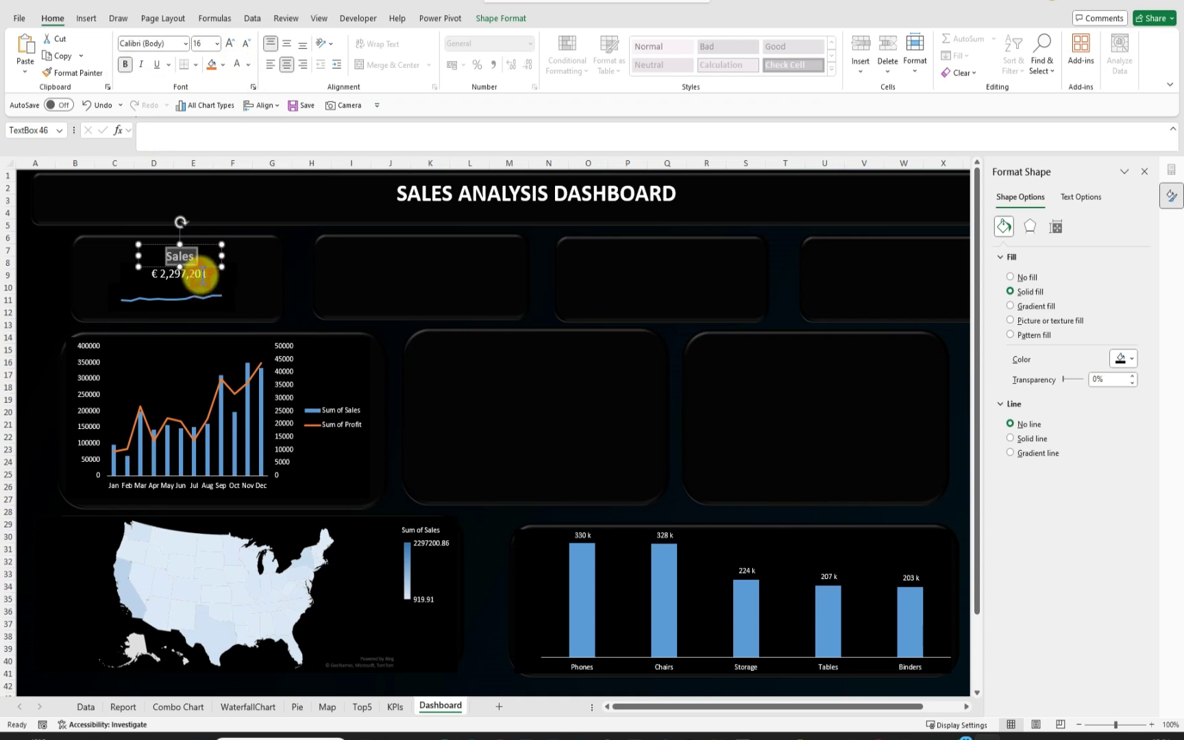
left_click(290, 314)
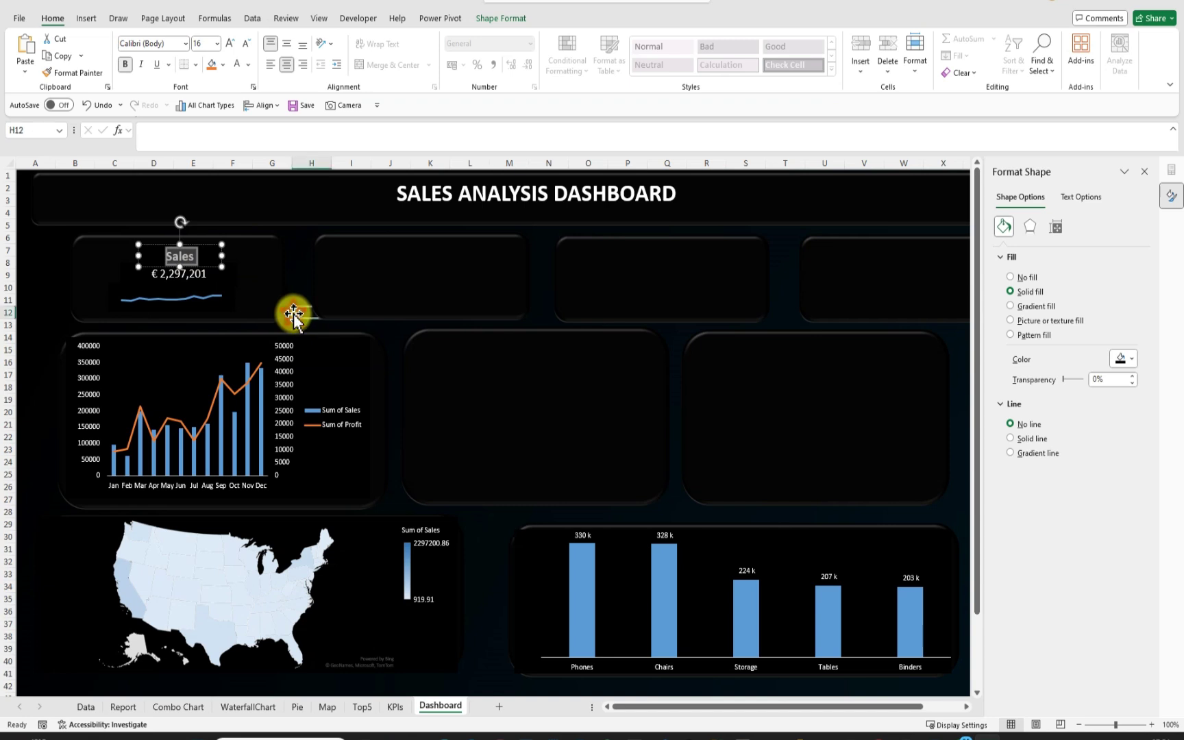
Increase the sales value's font size to 16 and make it bold
left_click(187, 274)
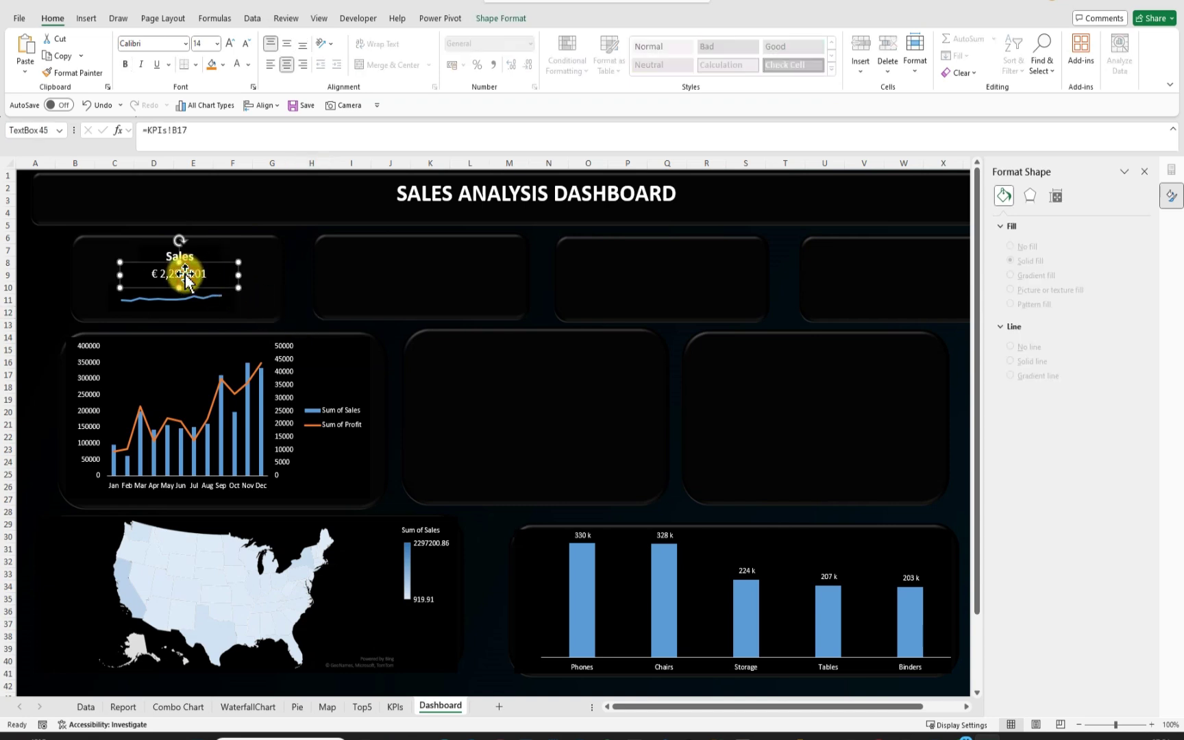
left_click(235, 50)
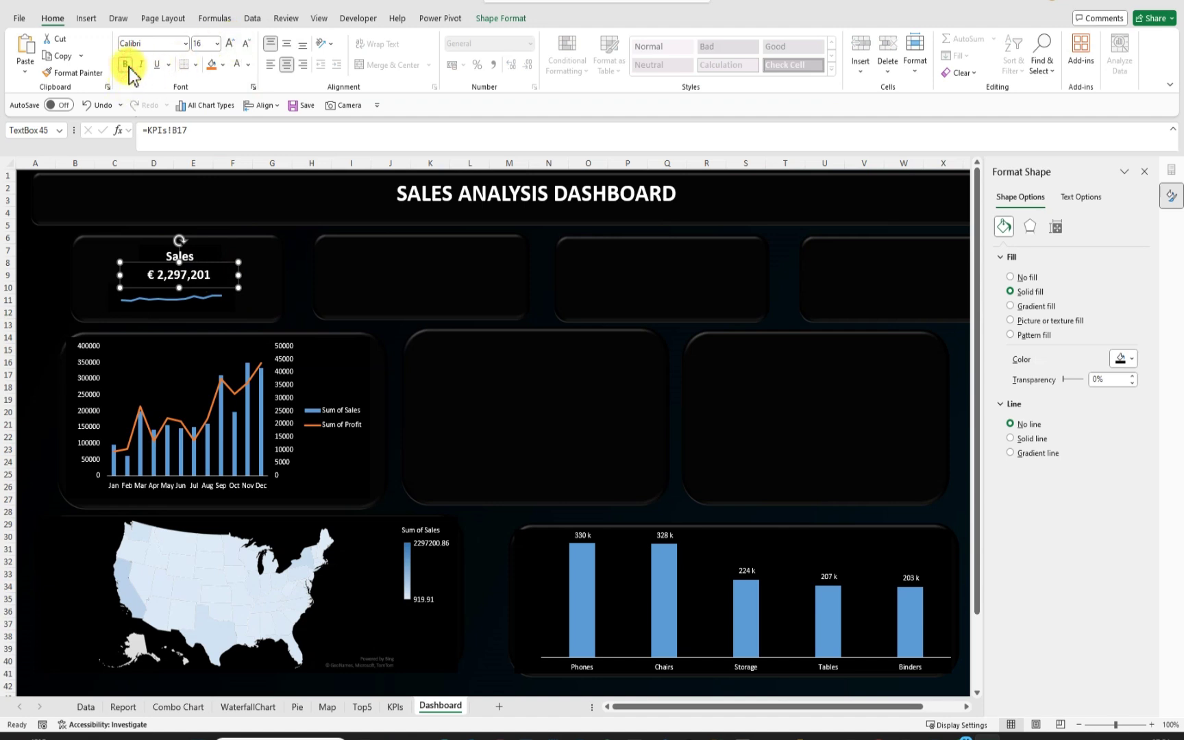
left_click(492, 526)
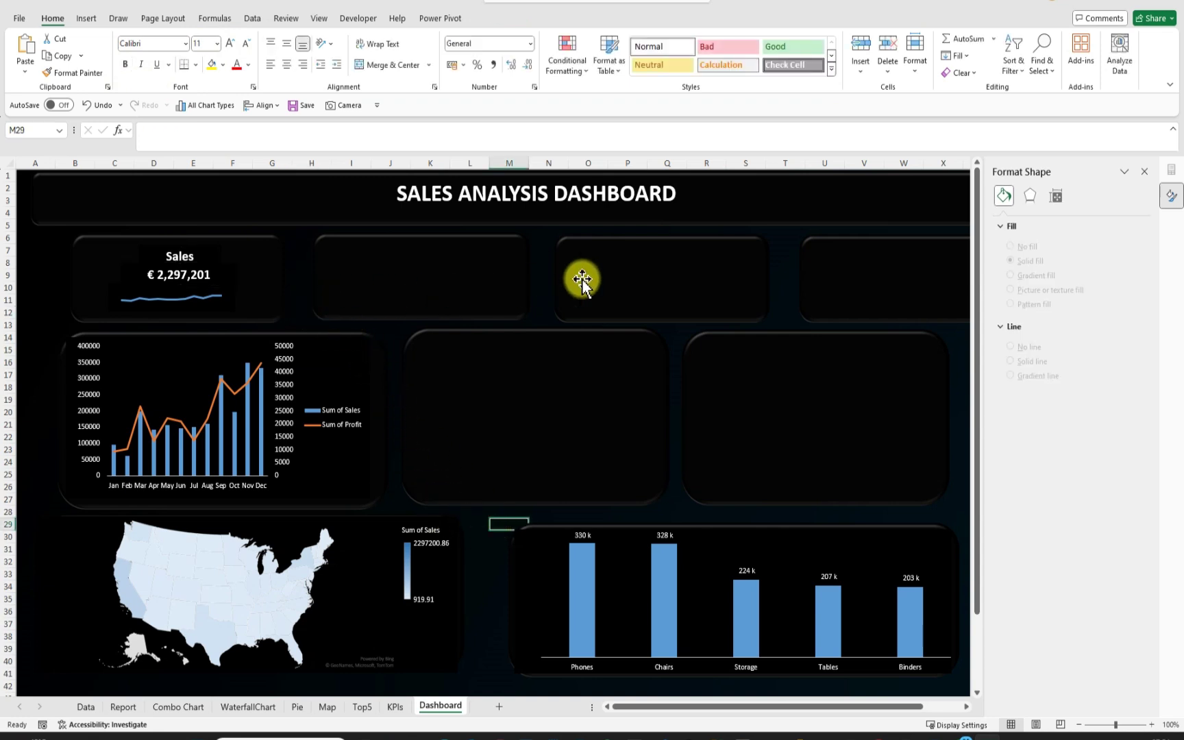
left_click_drag(732, 707, 698, 716)
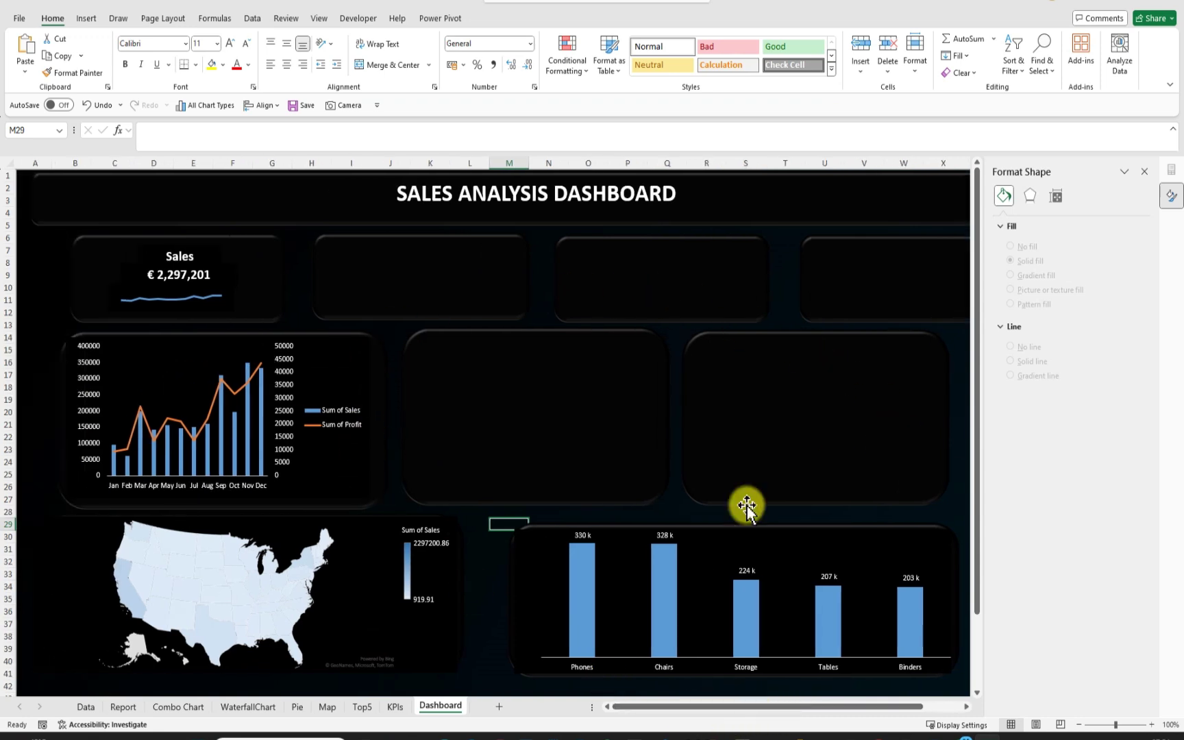
left_click(485, 662)
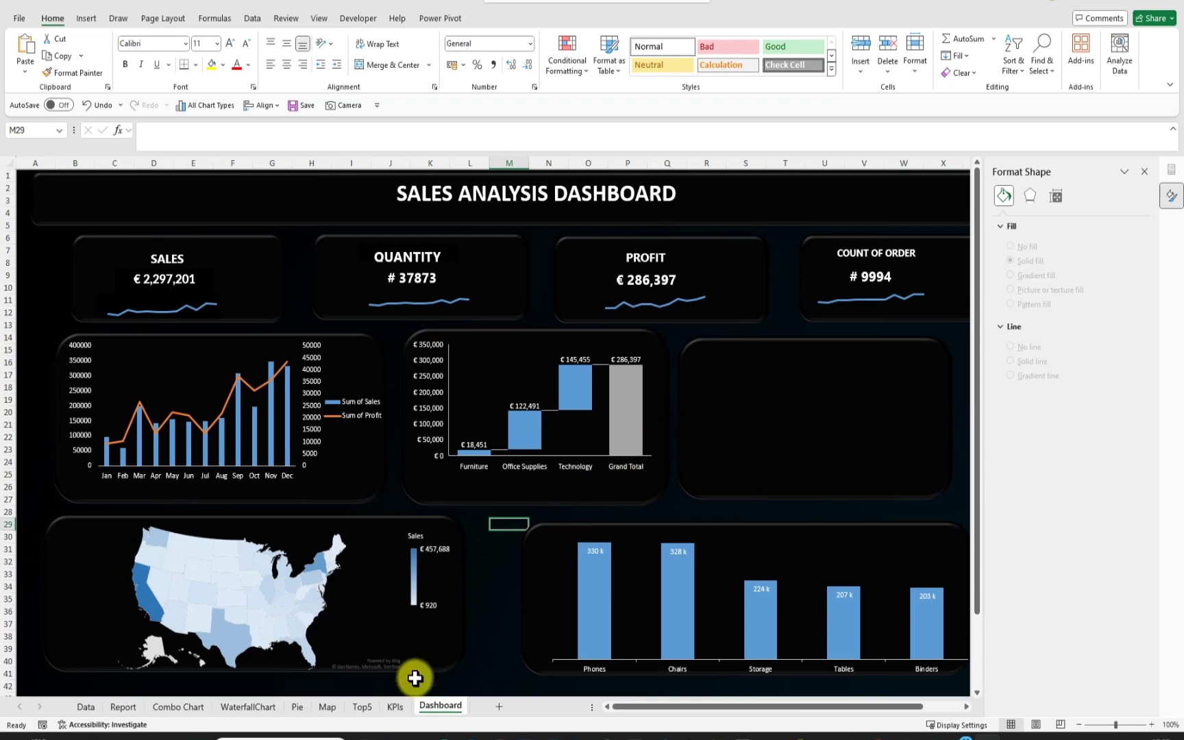
Copy the category pie chart from the Pie sheet to the Dashboard sheet, over the empty panel beside the waterfall chart
left_click(296, 707)
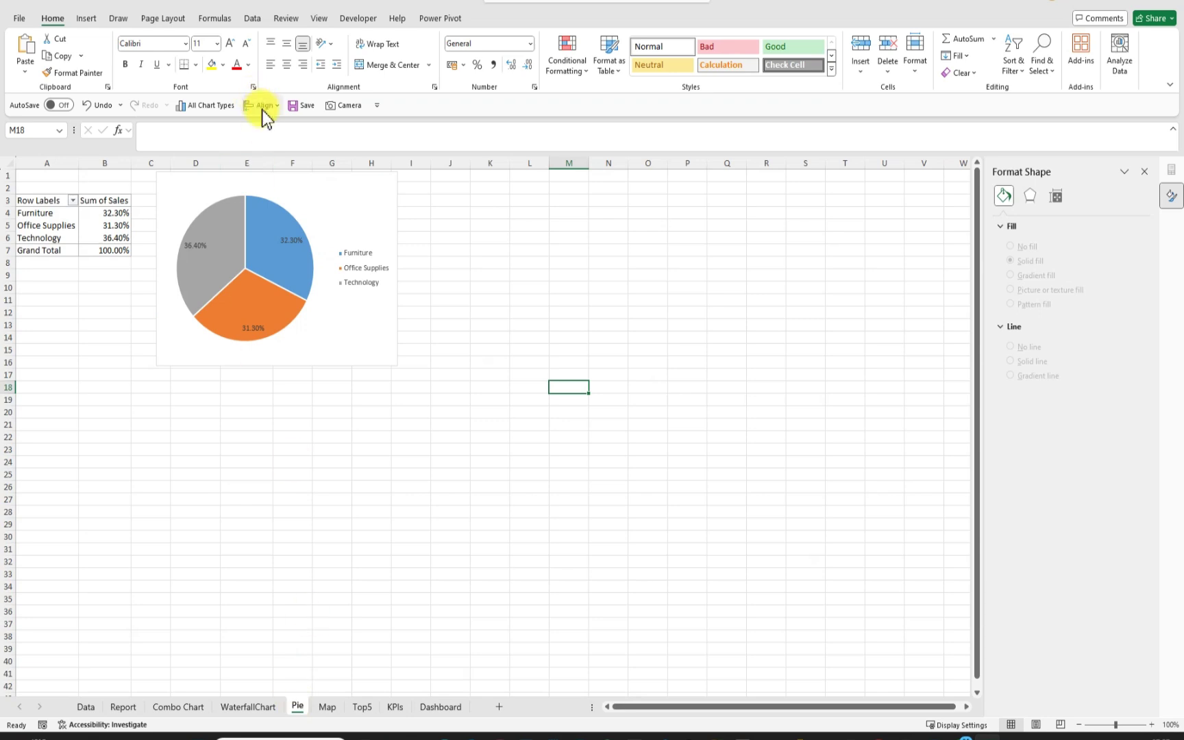
left_click(336, 197)
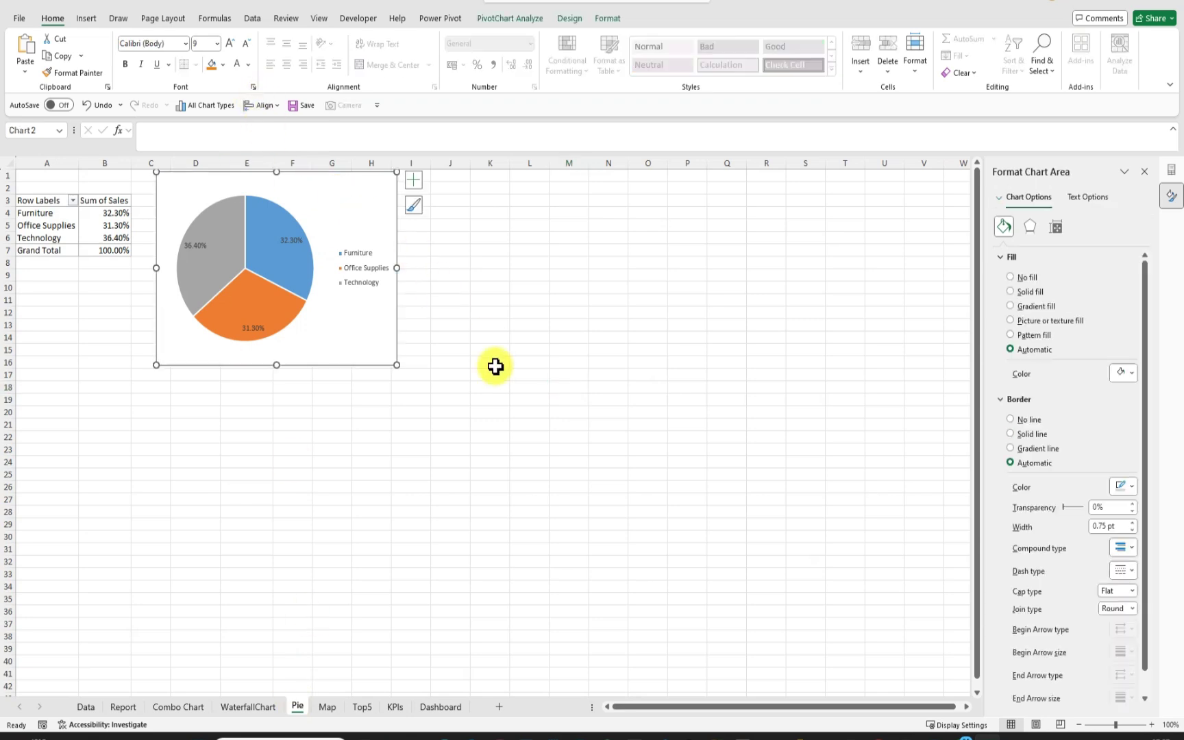
left_click(448, 707)
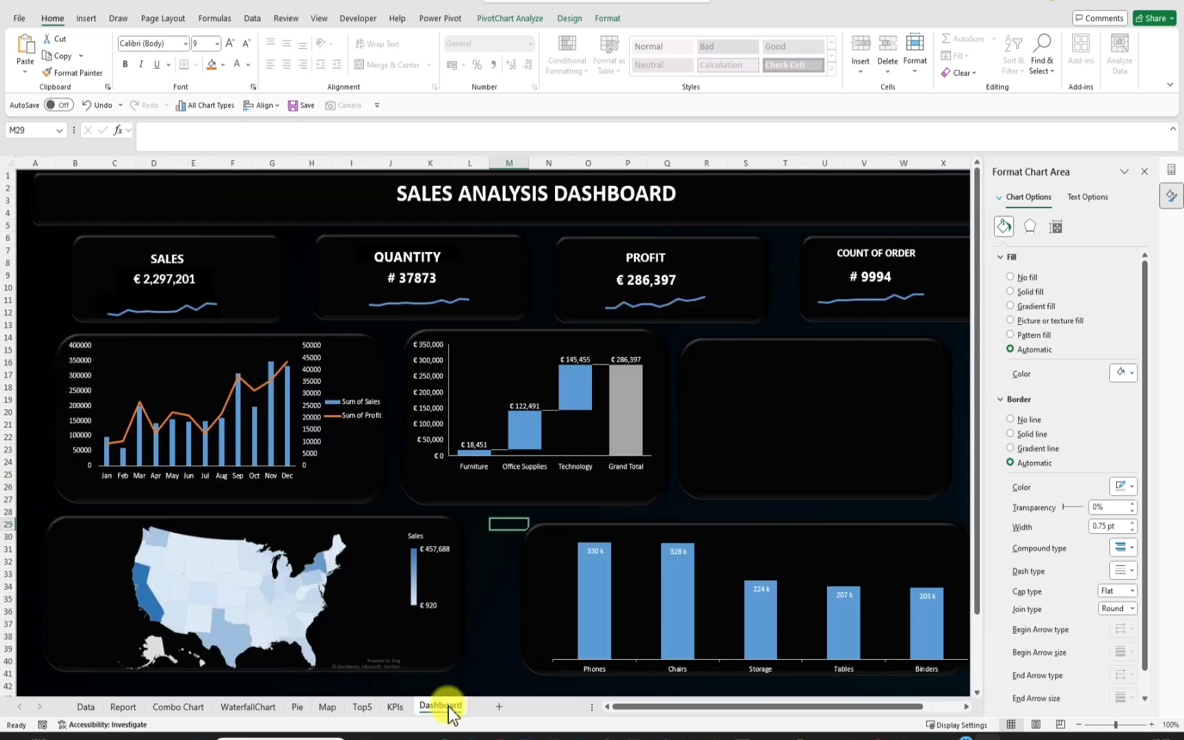
left_click(766, 392)
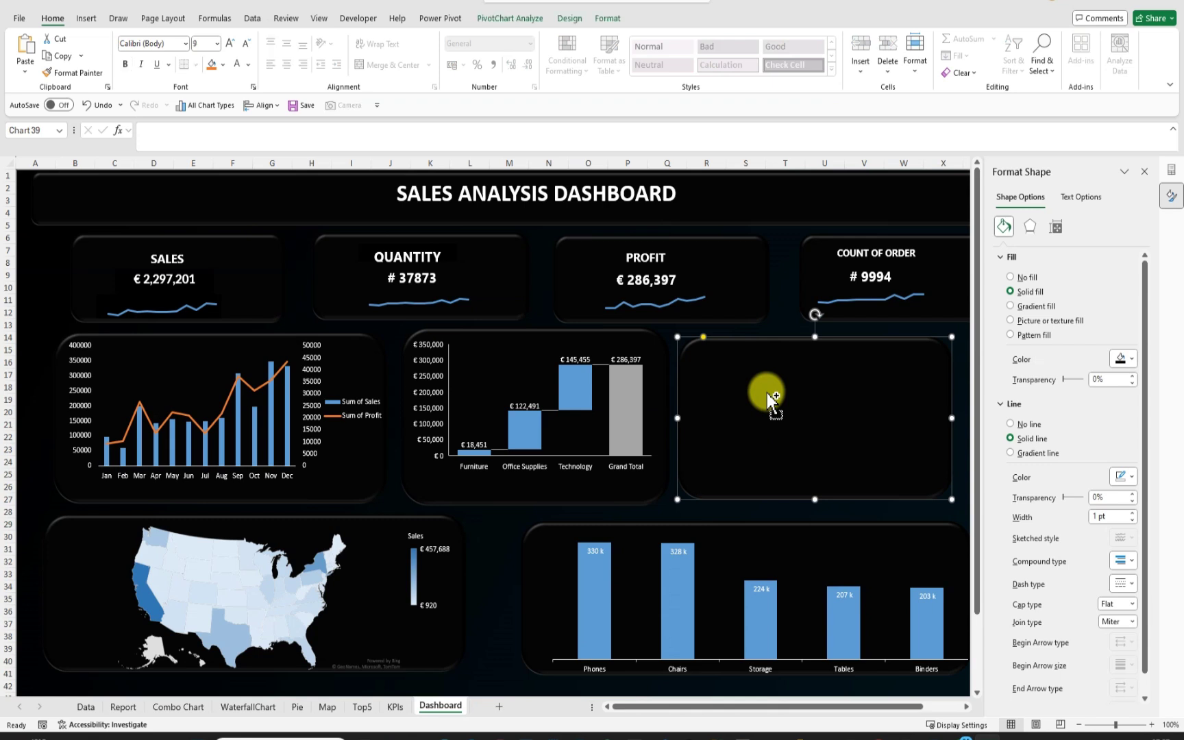
key("ctrl+v")
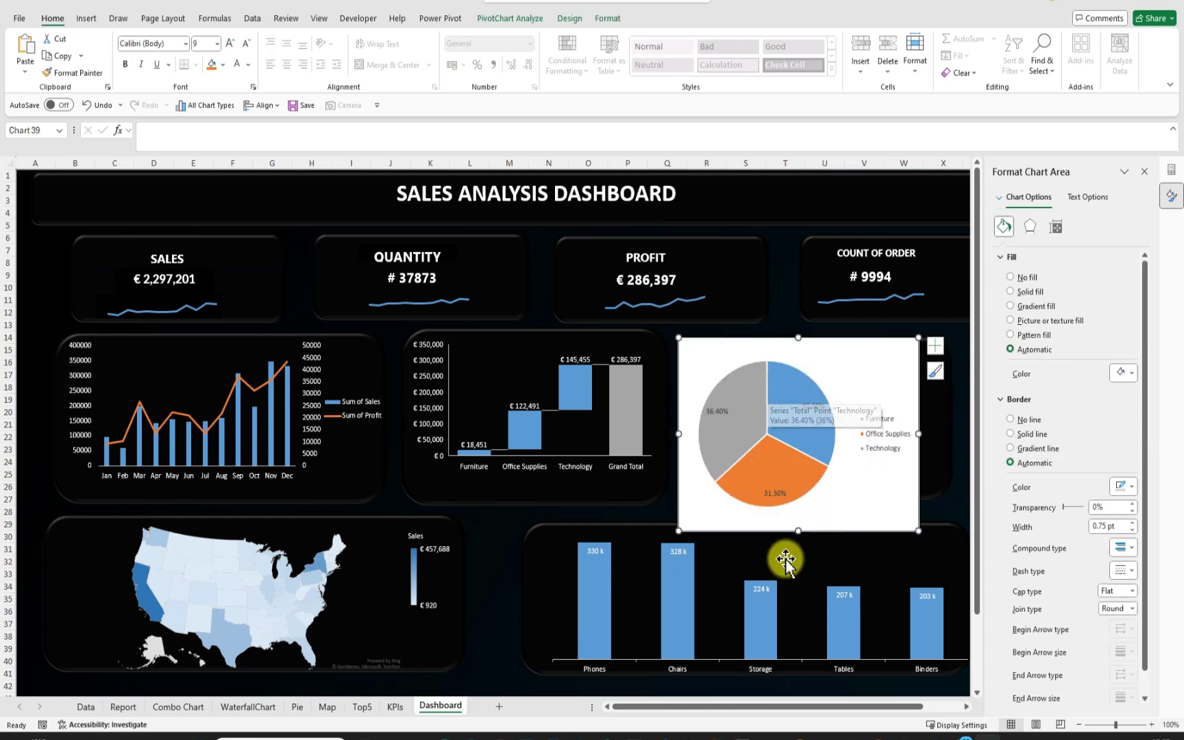
Move and resize the pie chart so that it covers the panel beside the waterfall chart
left_click_drag(805, 522, 807, 491)
left_click(816, 363)
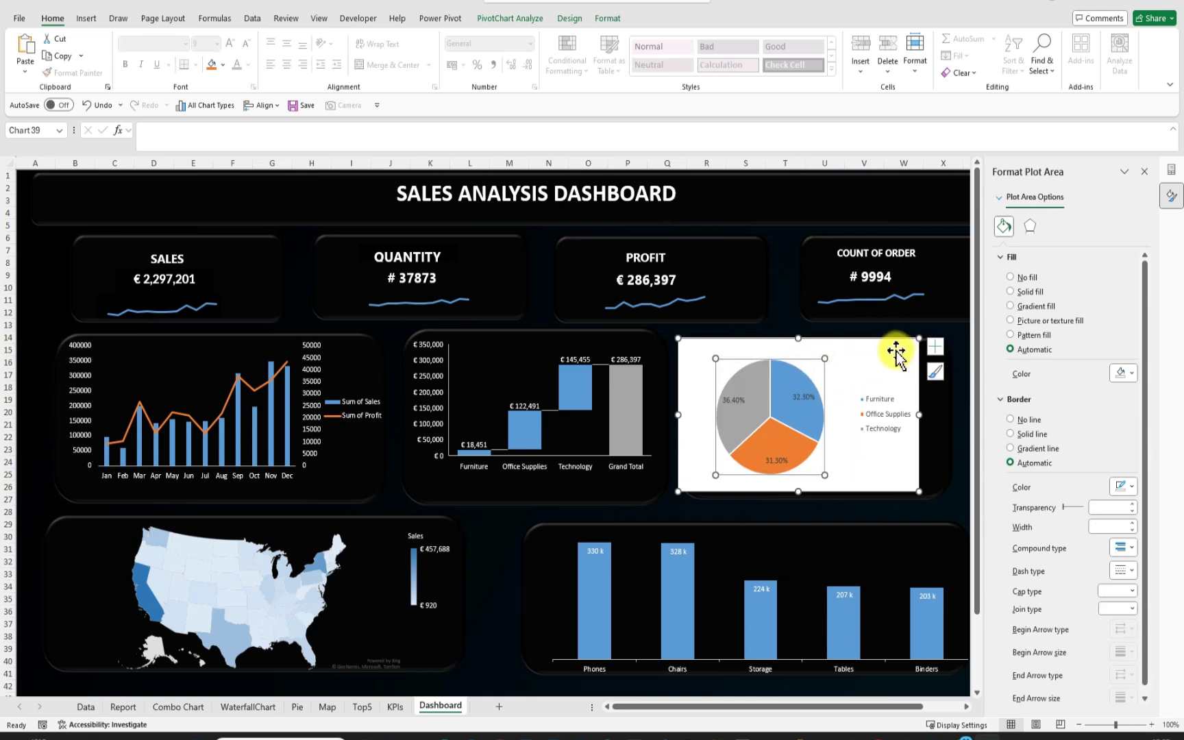
mouse_move(896, 351)
left_mouse_down()
mouse_move(922, 338)
mouse_move(913, 348)
left_mouse_up()
left_click_drag(819, 334, 820, 340)
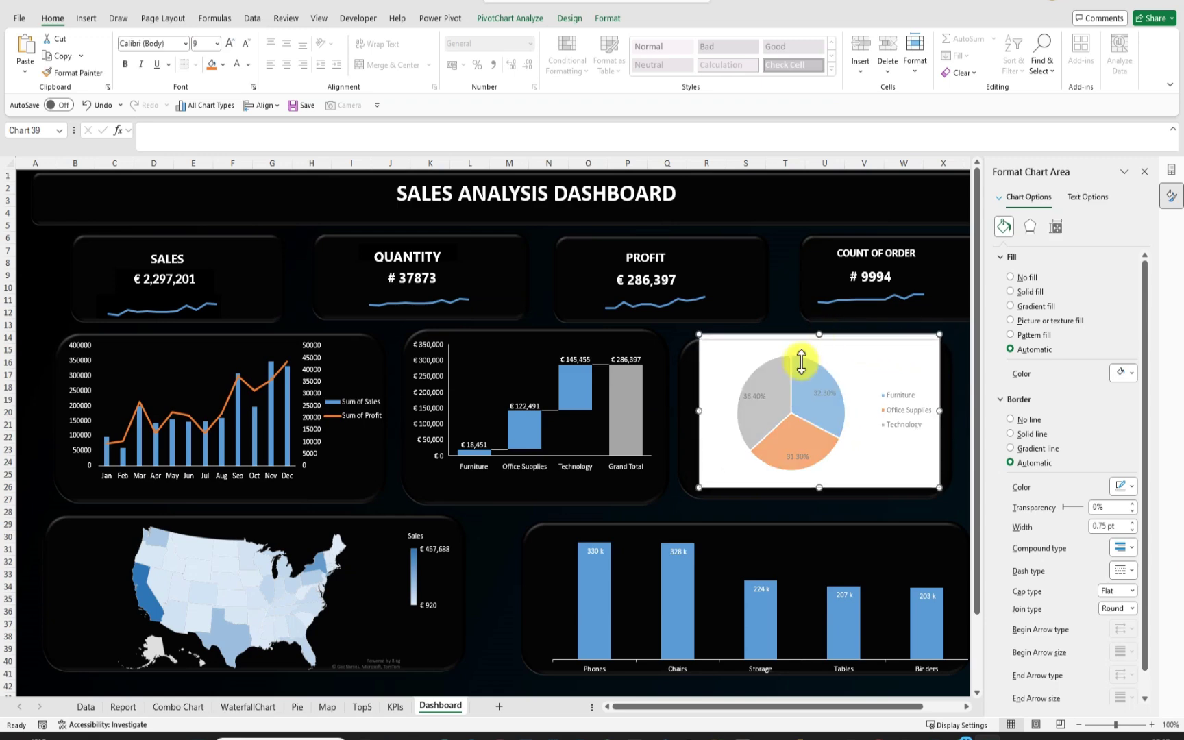
left_click_drag(701, 412, 690, 413)
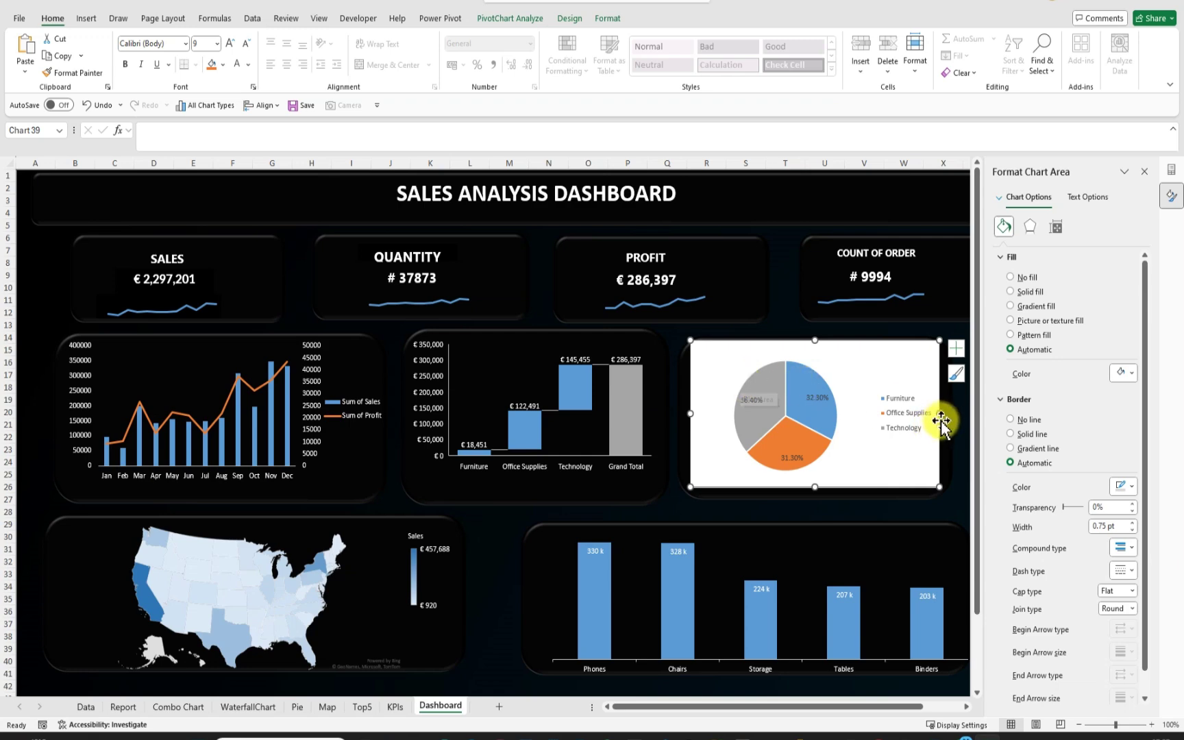
left_click_drag(939, 413, 956, 415)
left_click_drag(821, 486, 805, 496)
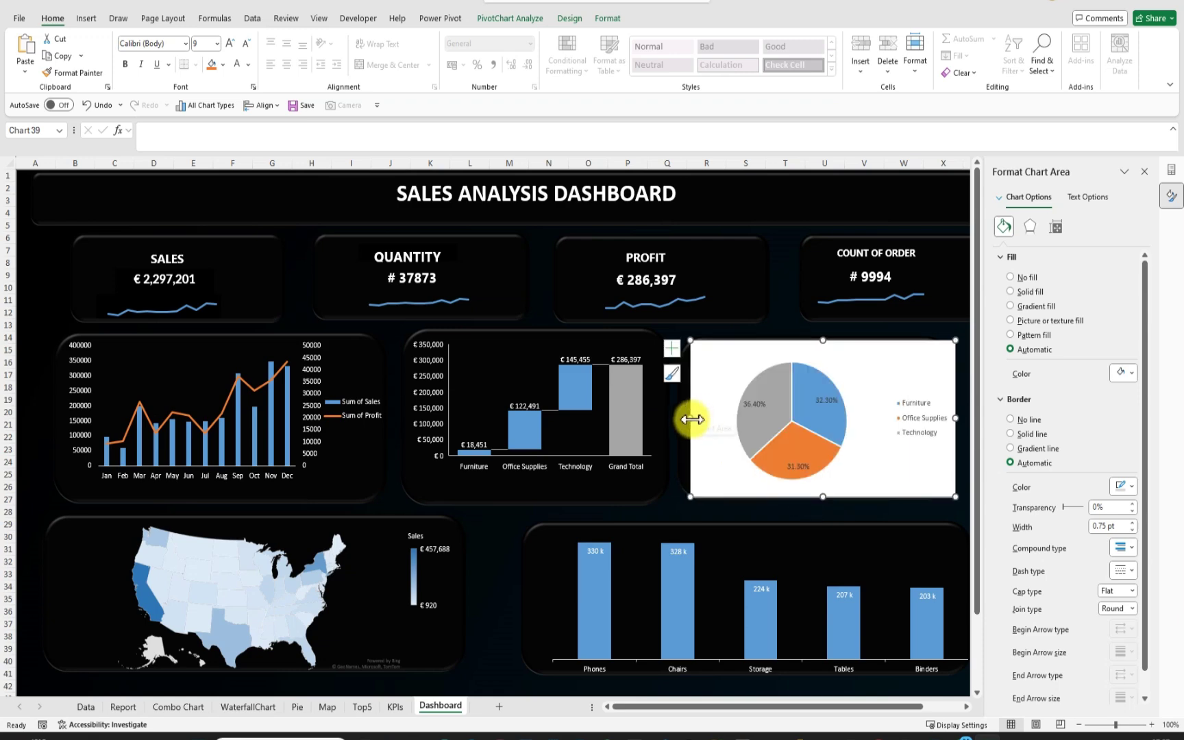
left_click_drag(691, 413, 683, 418)
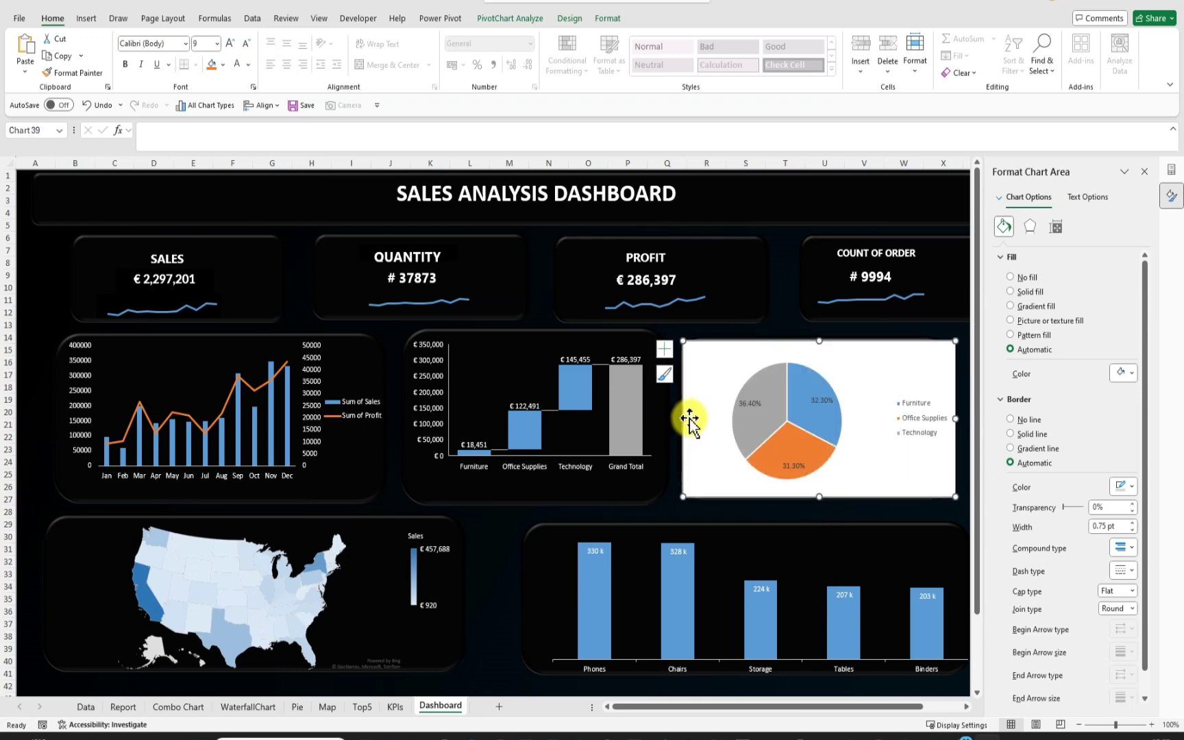
Fill the pie chart's area with solid black, set its border to No line and make its text white
left_click(1133, 374)
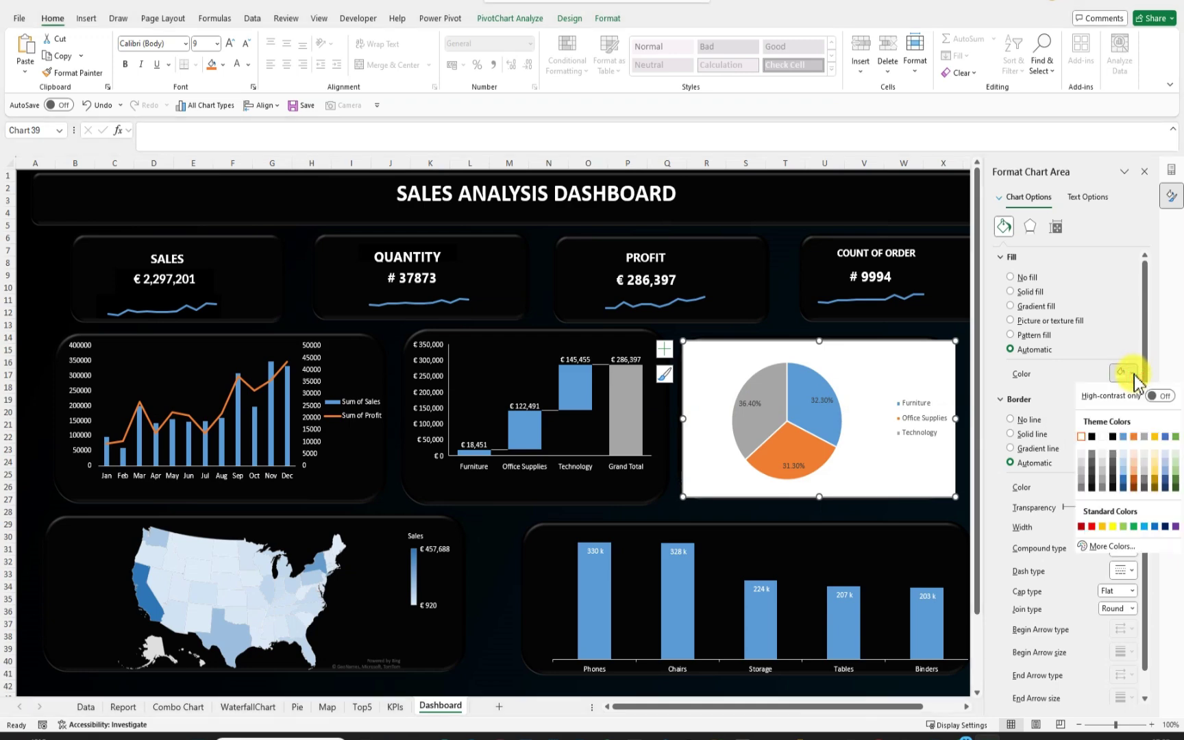
left_click(1094, 442)
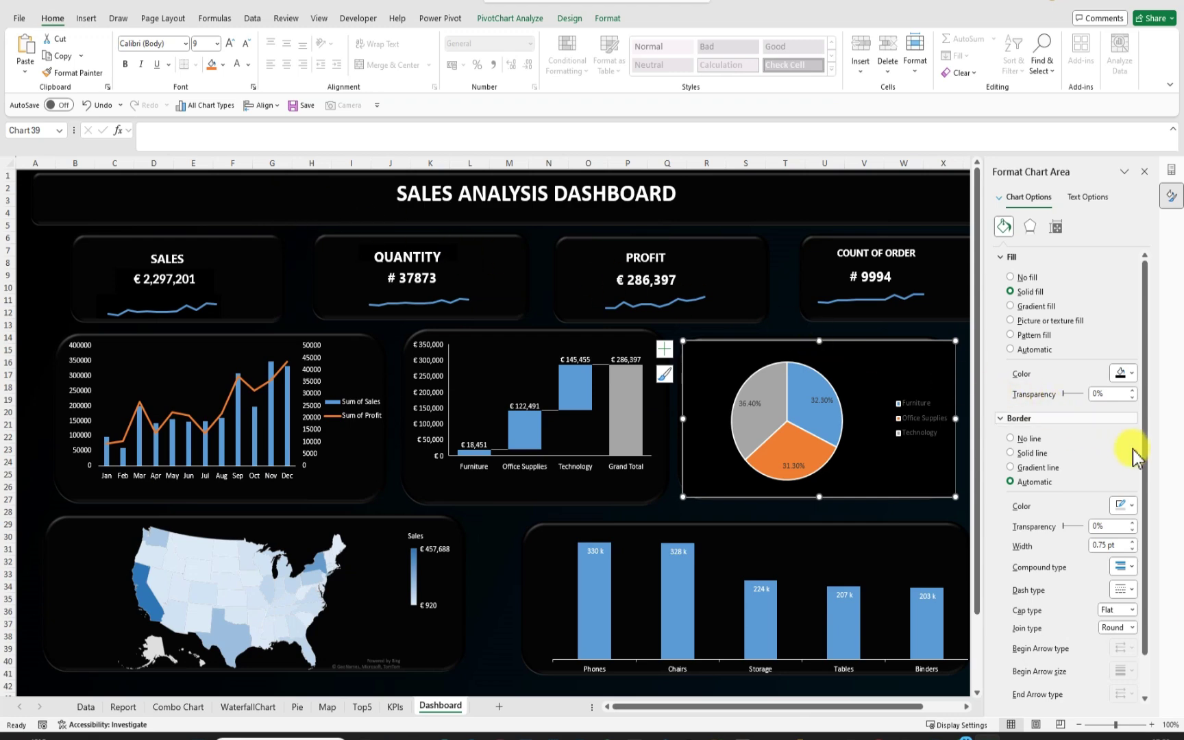
left_click(1012, 439)
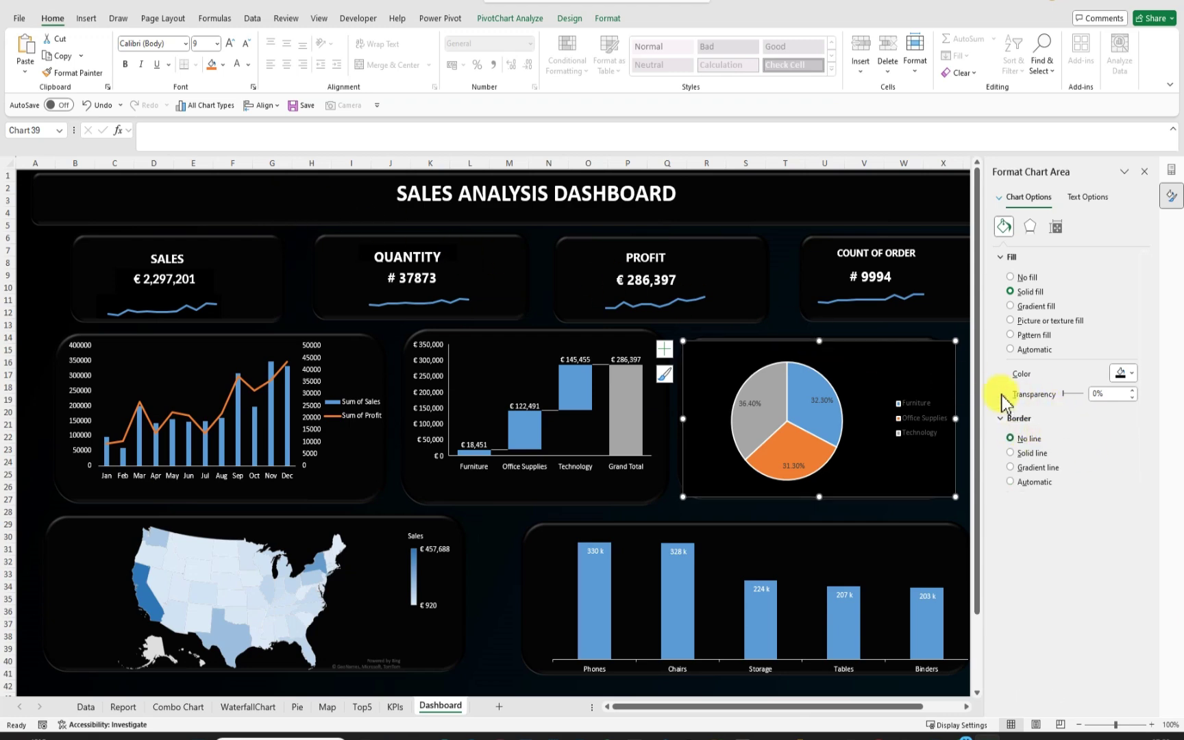
left_click(249, 64)
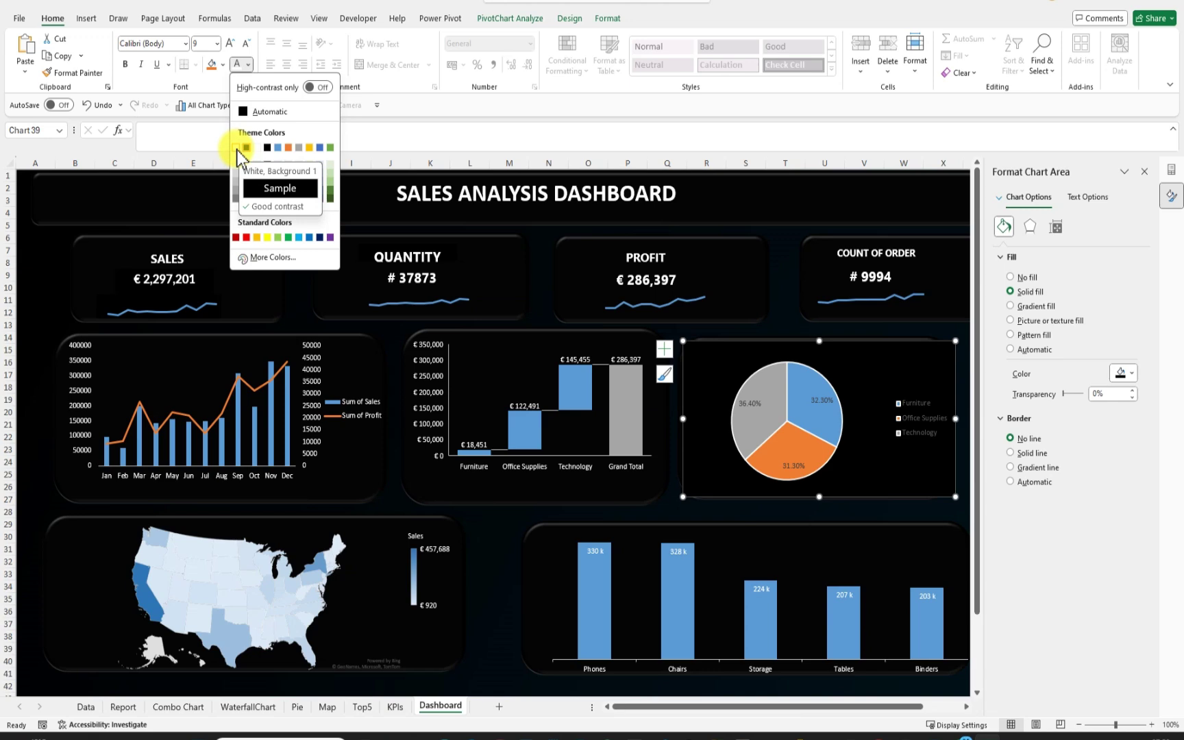
left_click(237, 147)
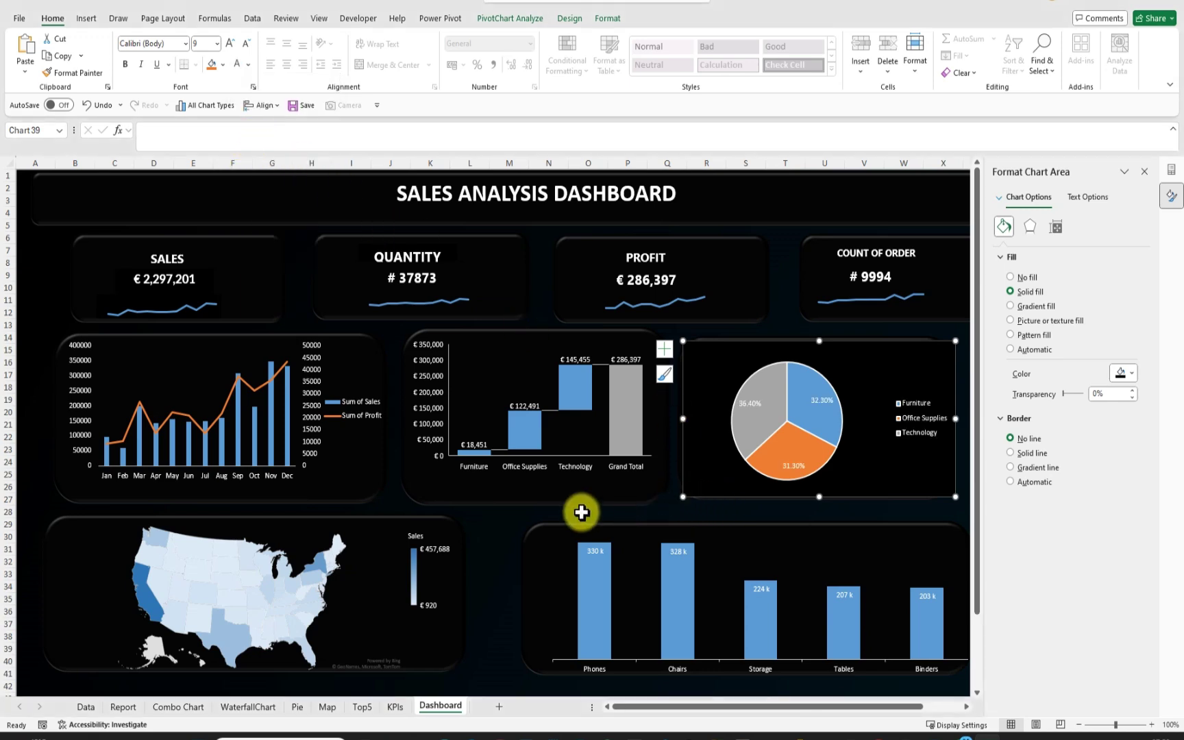
left_click(486, 551)
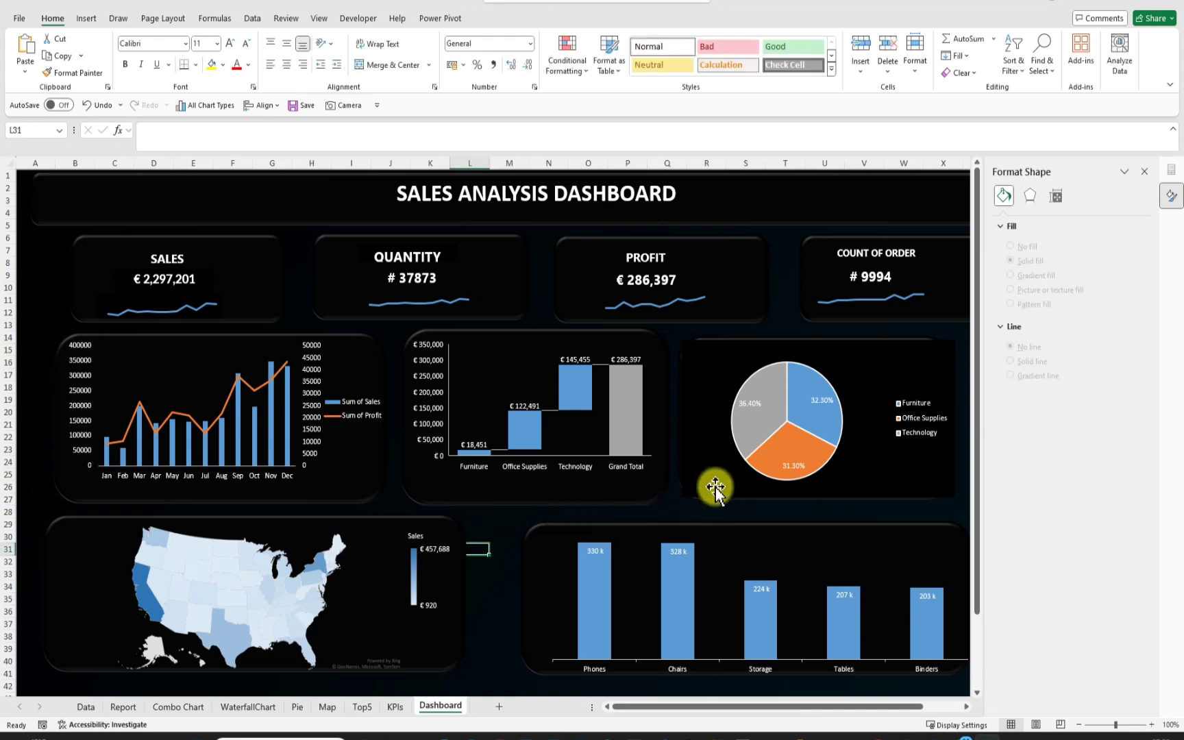
Shrink the pie chart from its lower corners so it sits inside the panel's rounded outline, and close the formatting pane
left_click(692, 497)
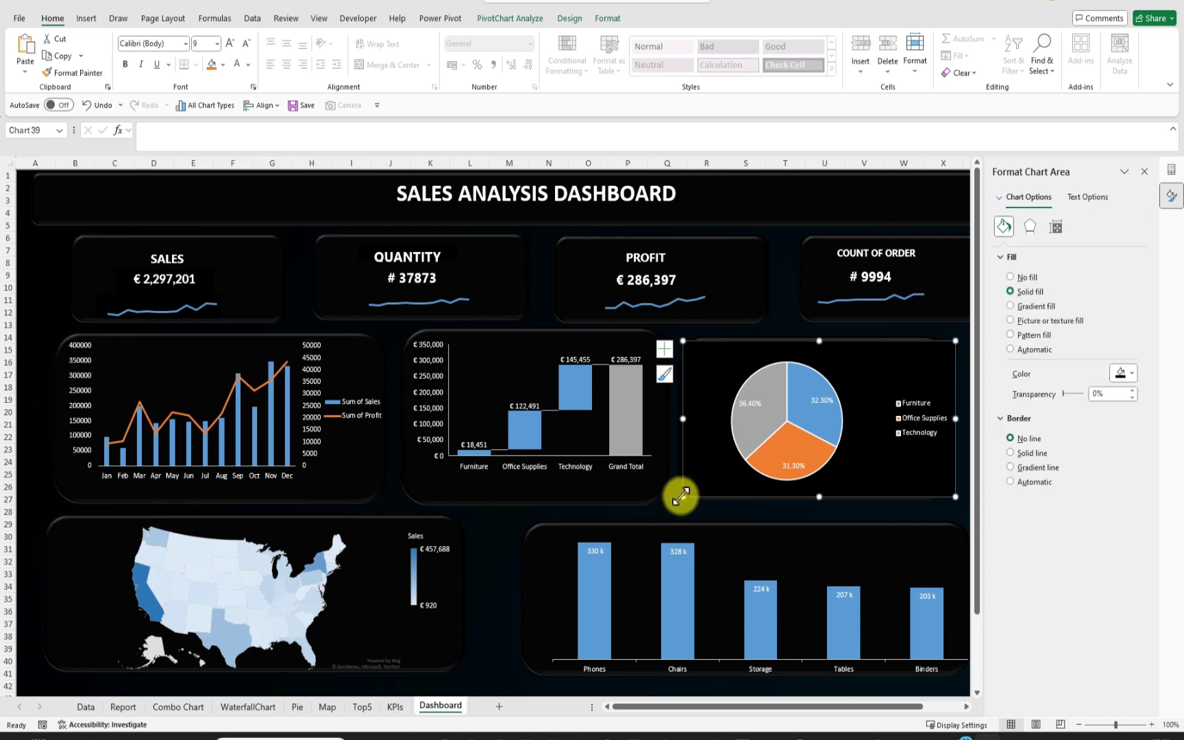
left_click_drag(683, 497, 699, 493)
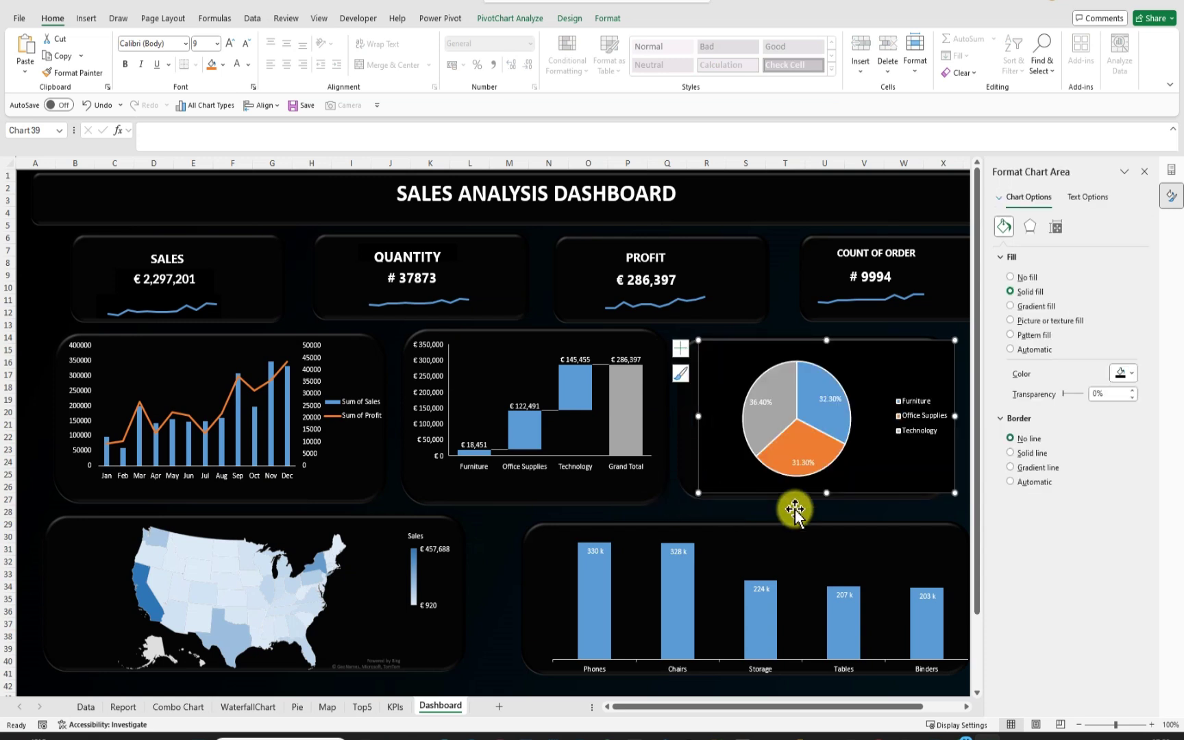
left_click_drag(954, 495, 951, 489)
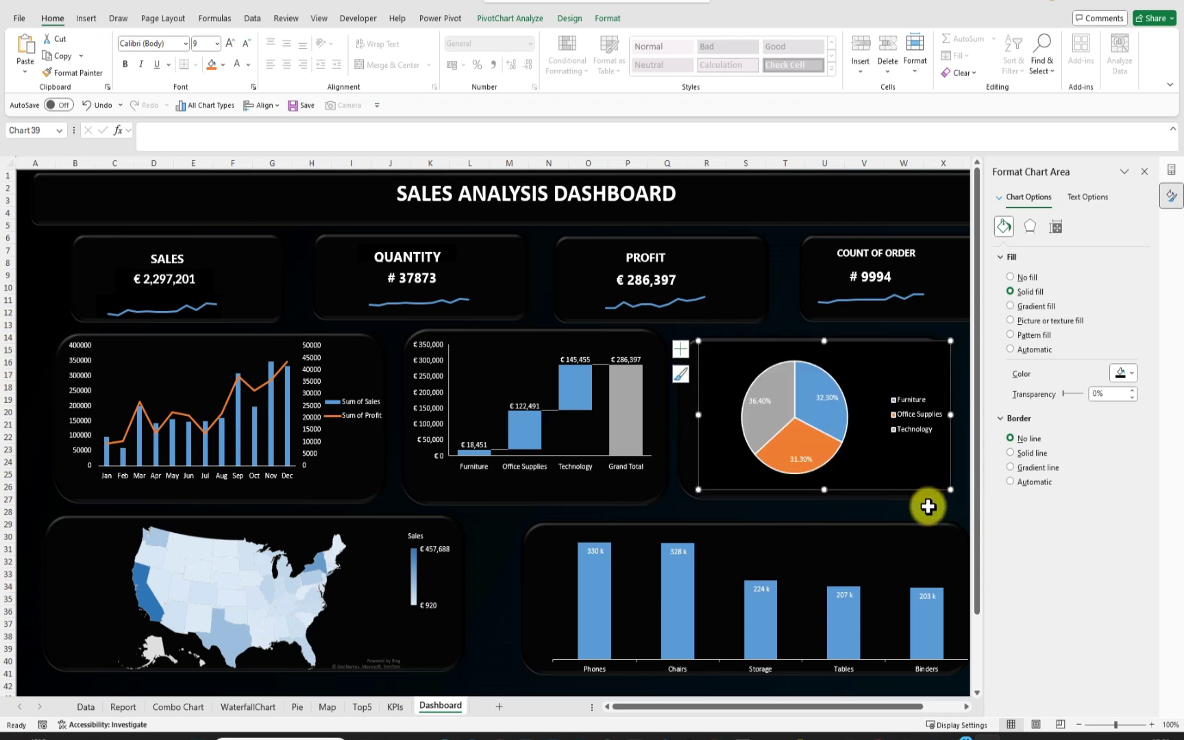
left_click(488, 552)
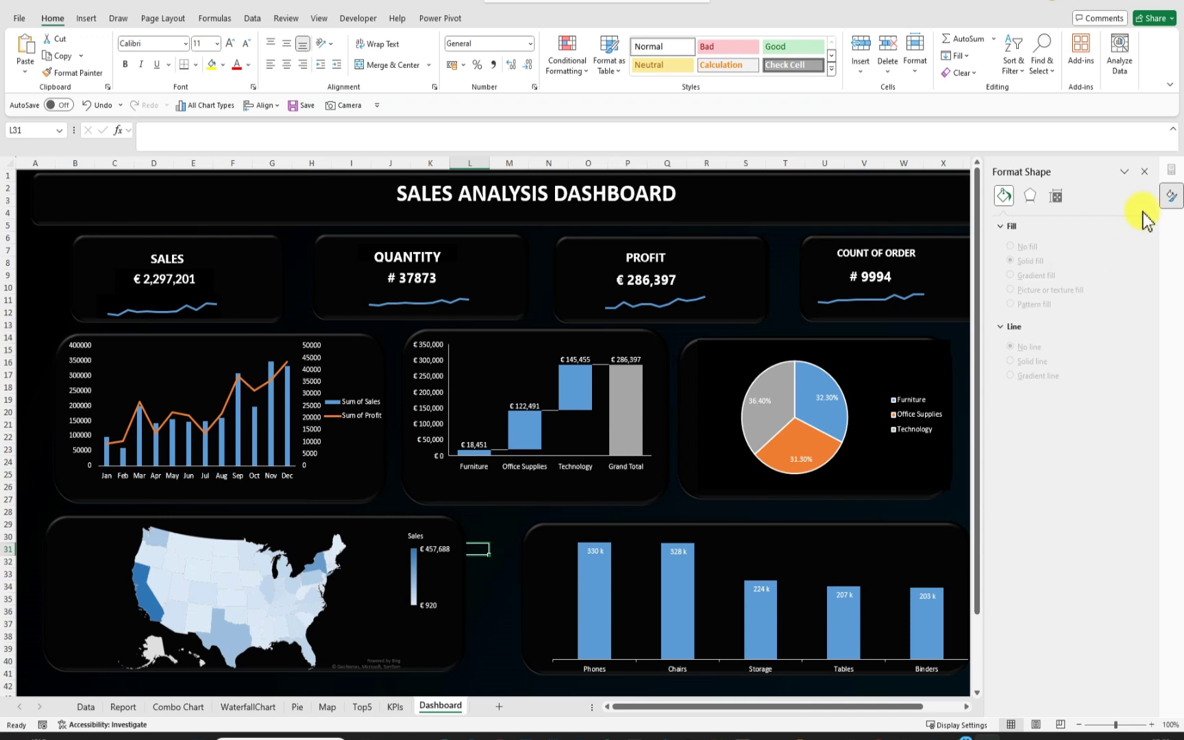
left_click(1144, 172)
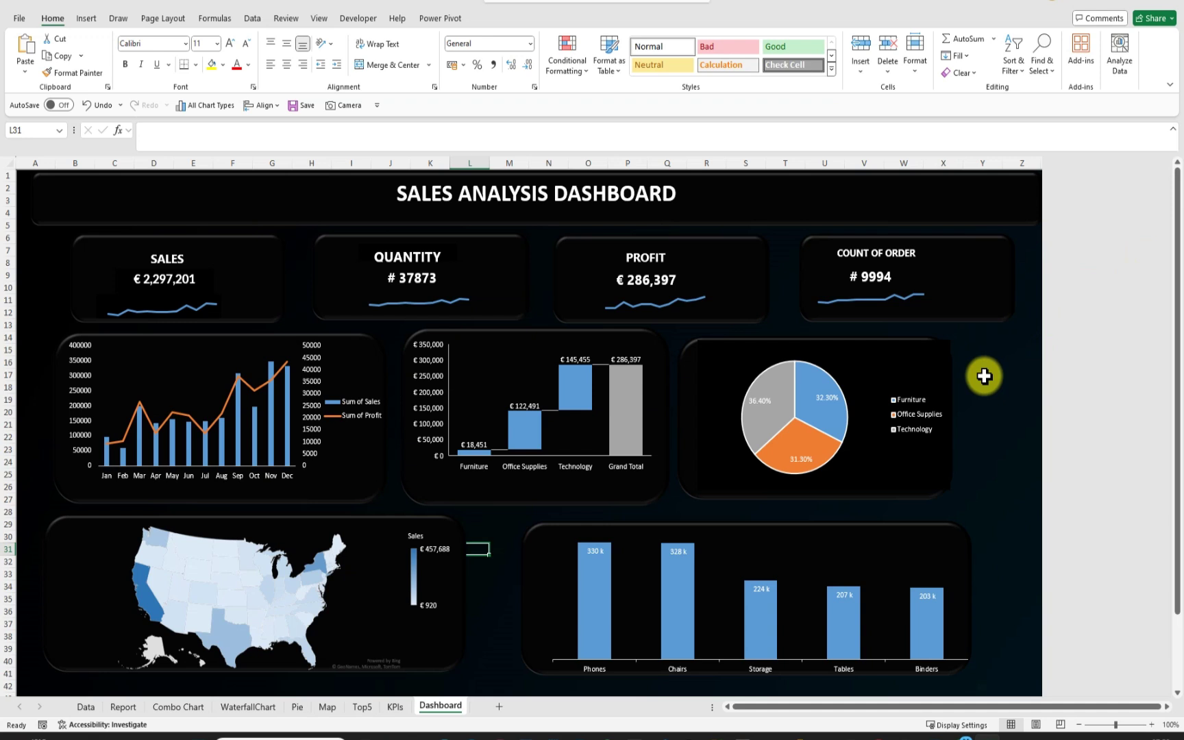
Compare the dashboard with the Report sheet, and narrow the dashboard's pie chart to end just inside its panel
left_click(479, 674)
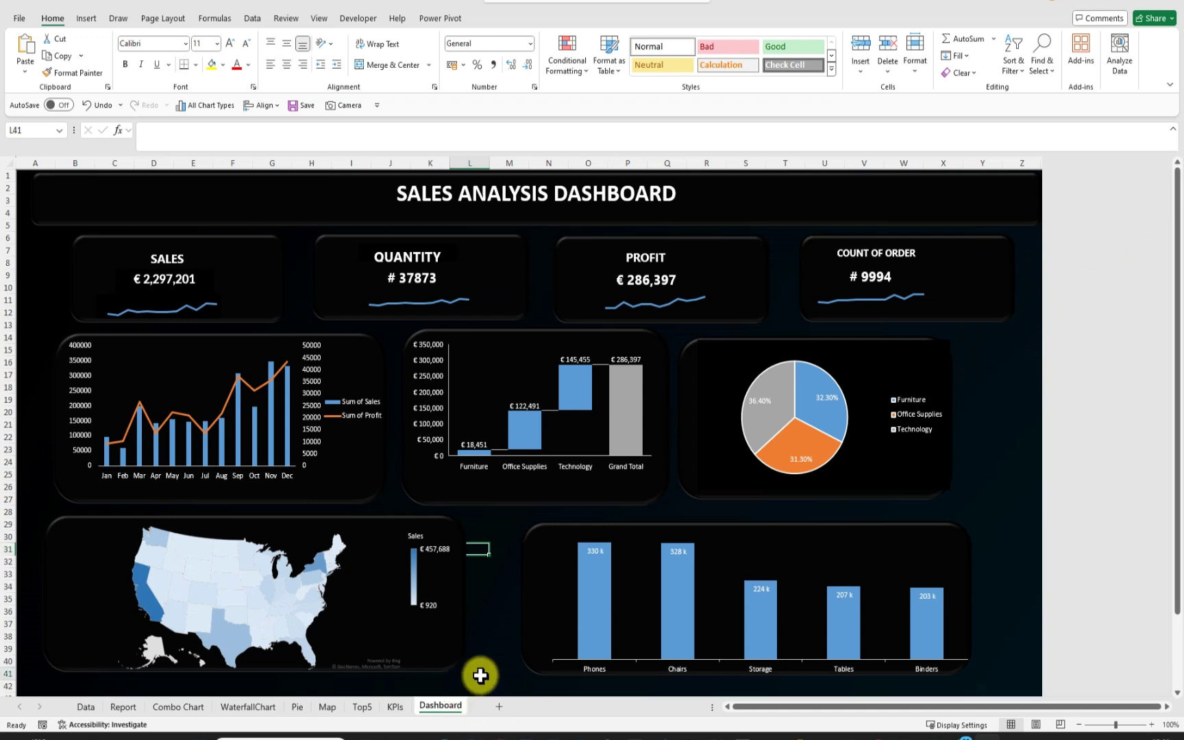
left_click(122, 706)
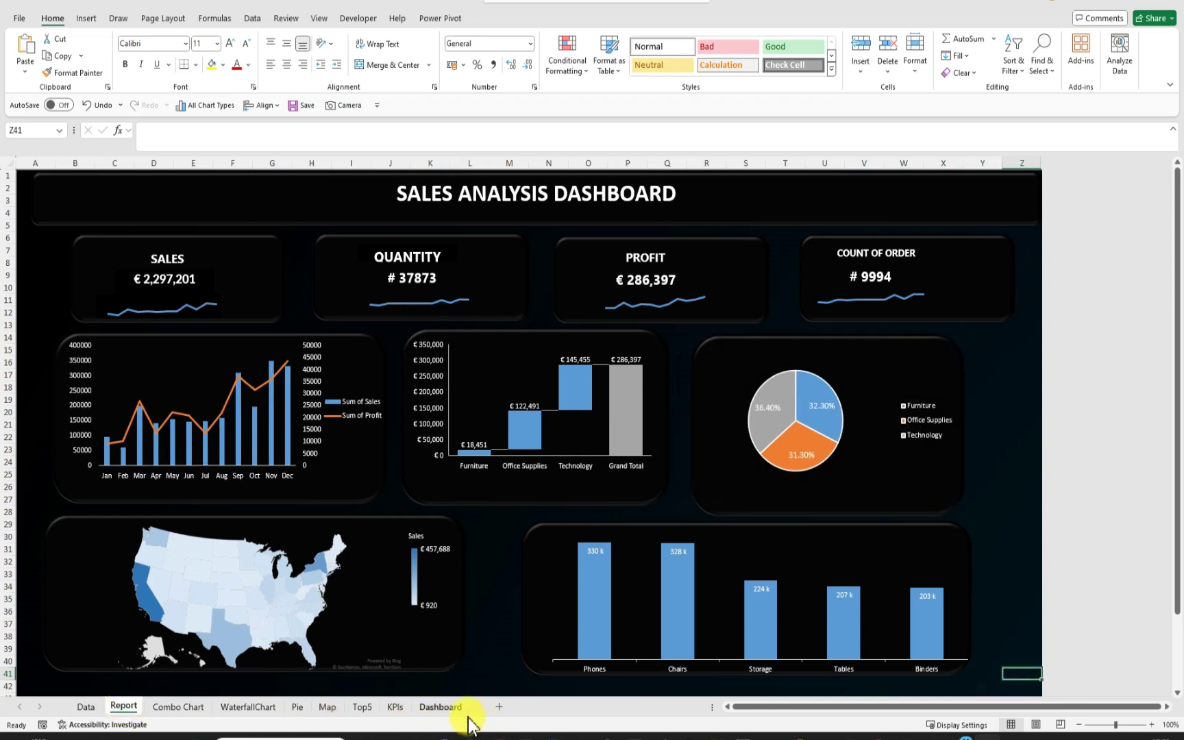
left_click(442, 706)
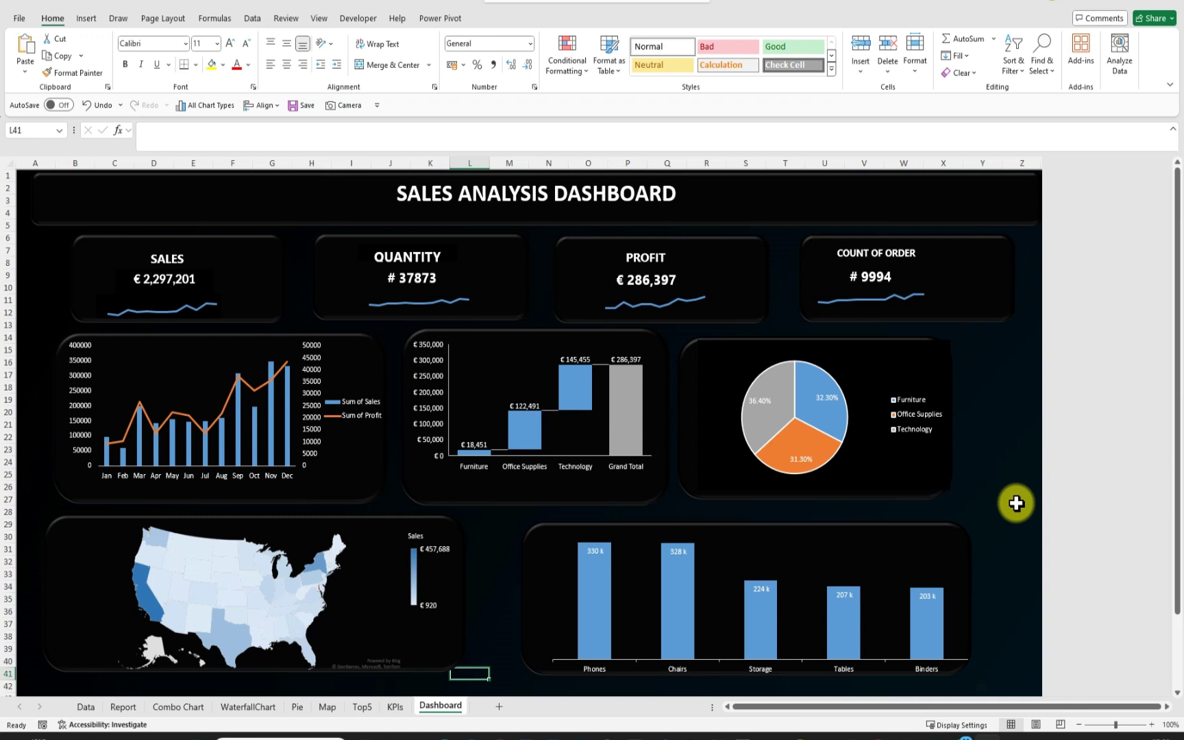
left_click(916, 485)
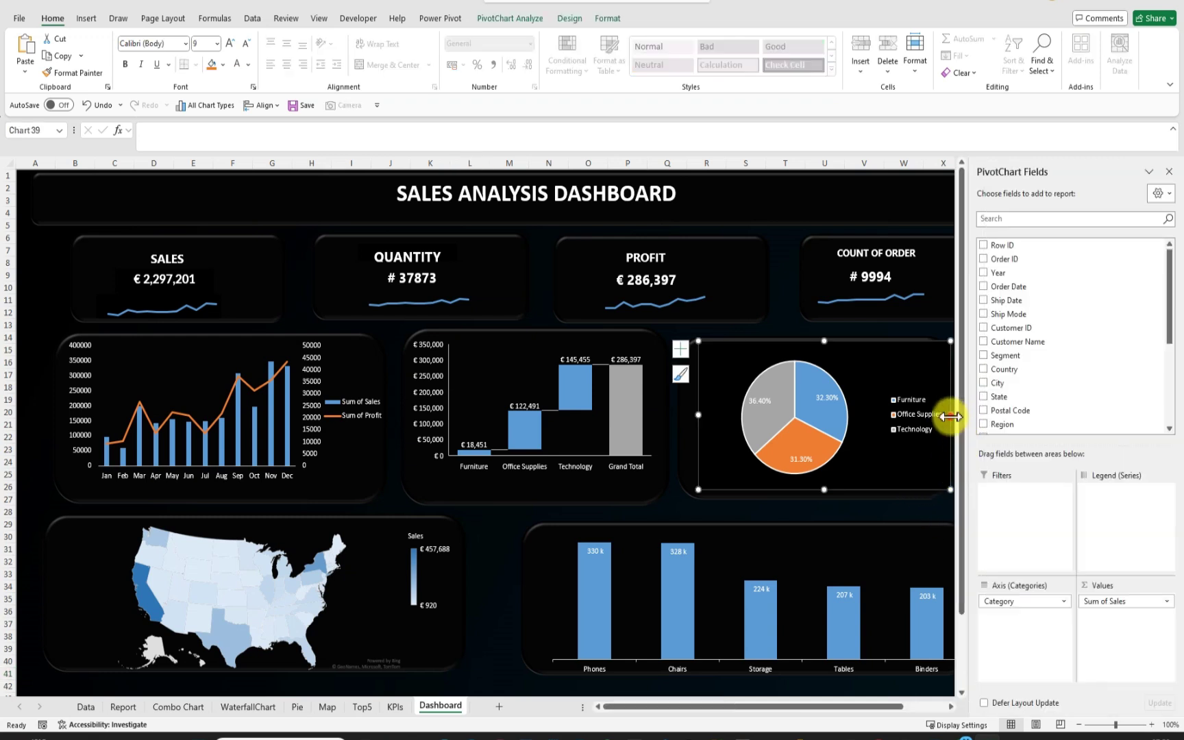
left_click_drag(949, 414, 966, 414)
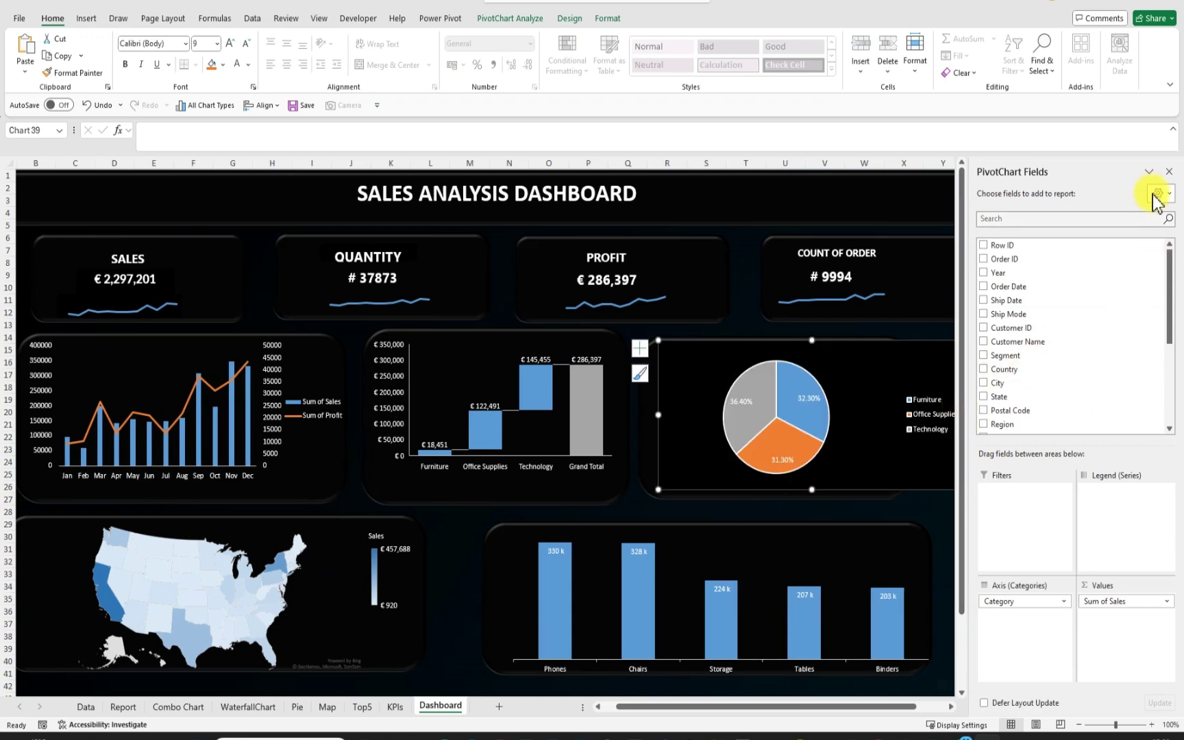
left_click(1168, 171)
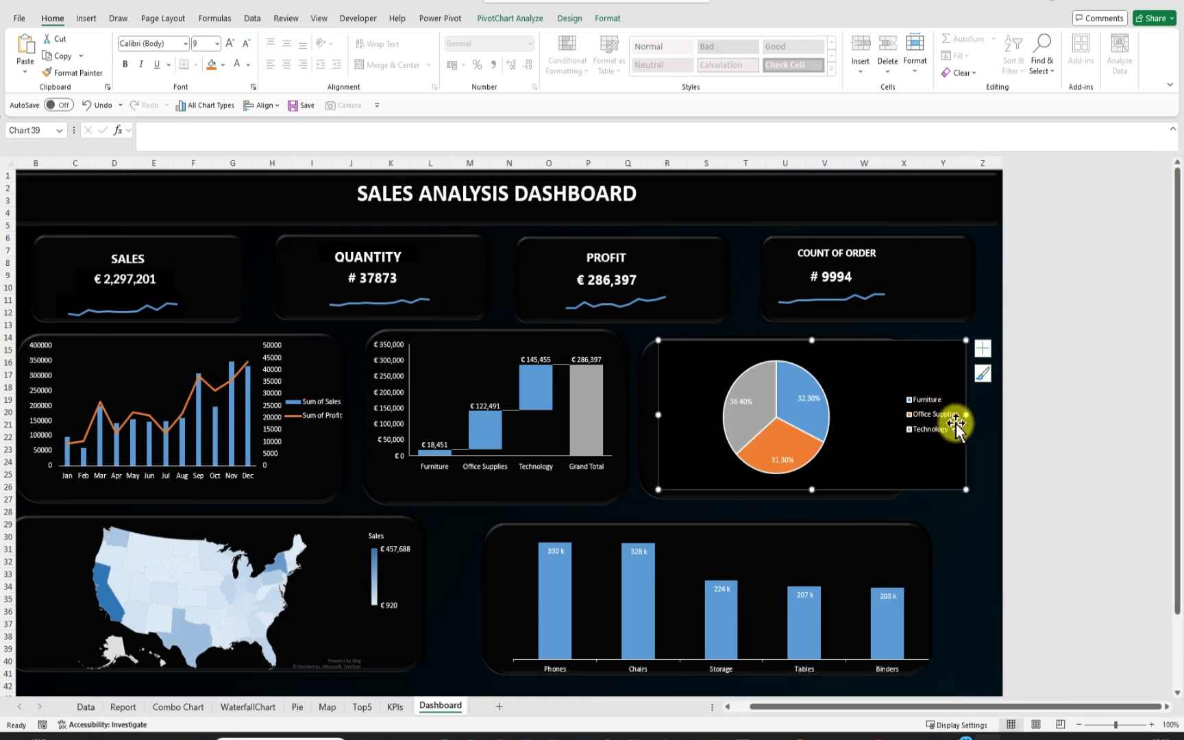
left_click_drag(965, 414, 907, 414)
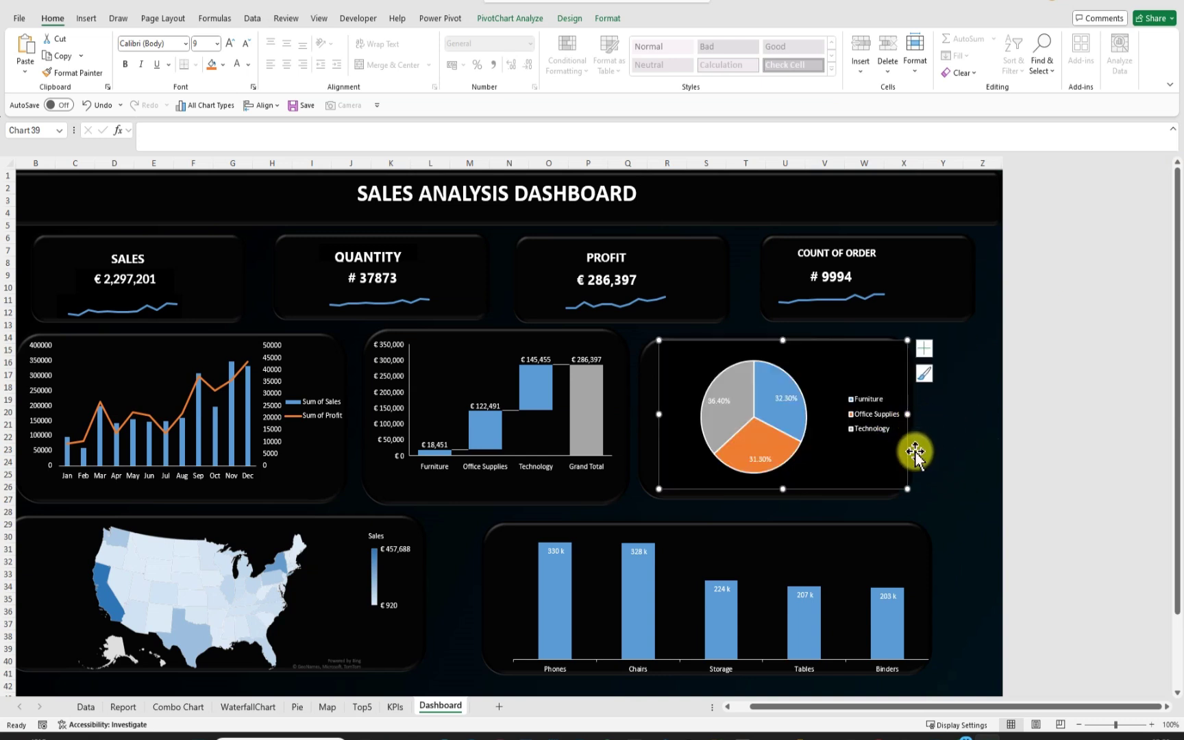
Shrink the rounded panel behind the pie chart from its lower outer corner
left_click(918, 450)
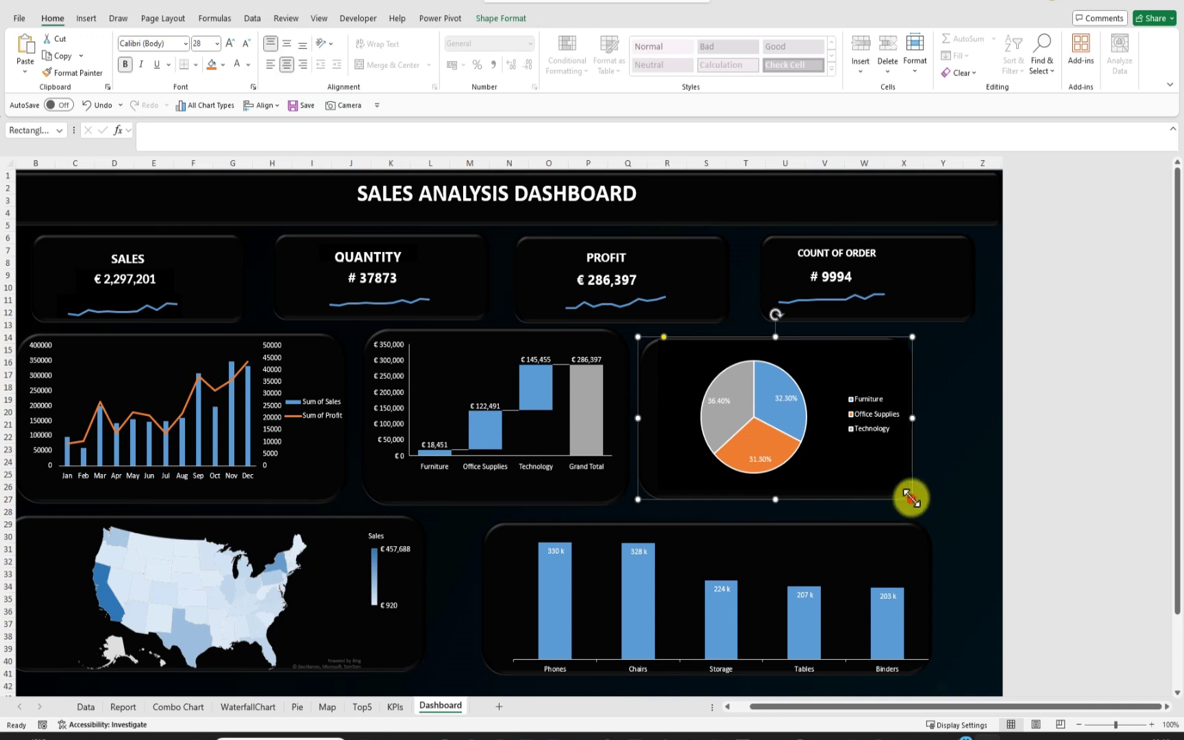
left_click_drag(912, 499, 883, 488)
left_click(905, 472)
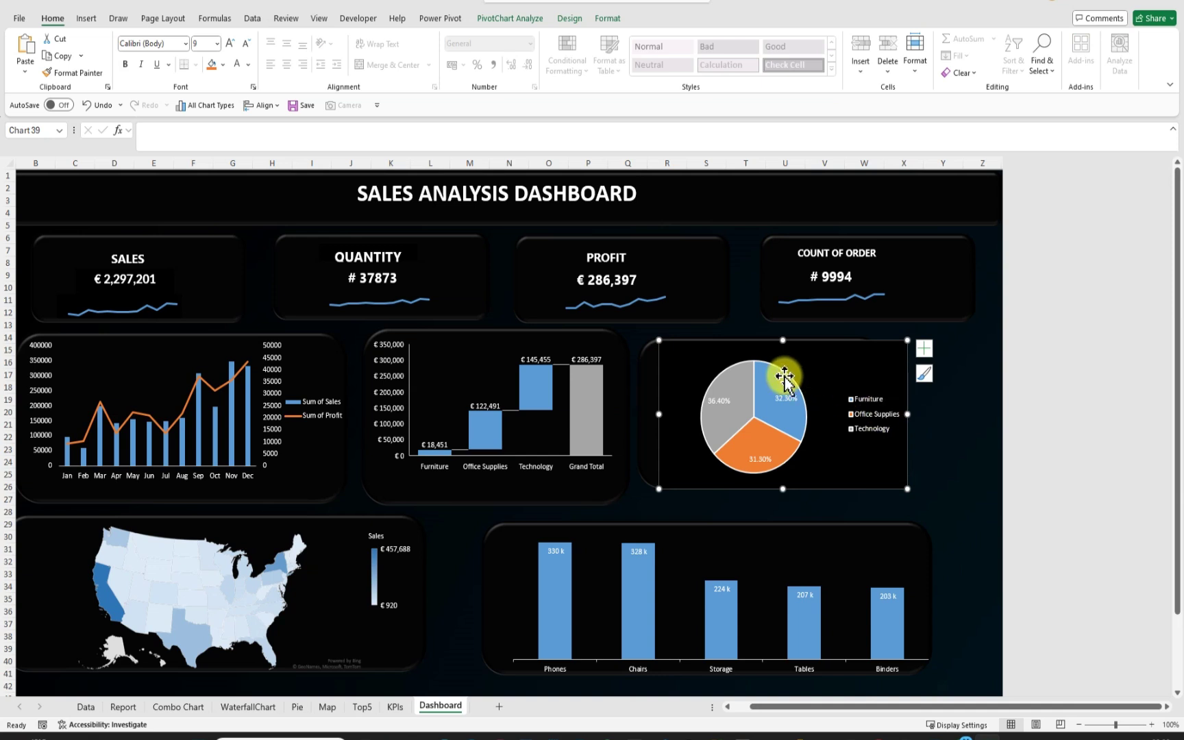
mouse_move(796, 365)
left_mouse_down()
mouse_move(783, 372)
mouse_move(794, 374)
left_mouse_up()
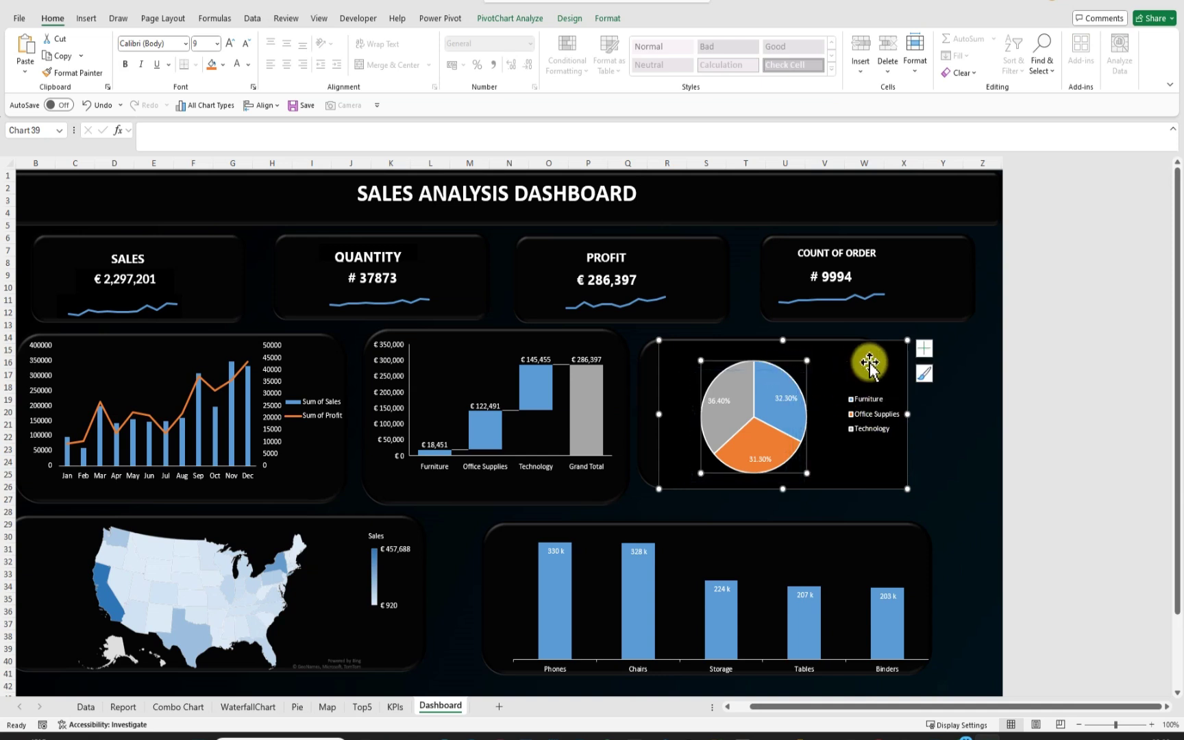
Enlarge the pie chart's panel to about the edge of column Y and row 27, moving the chart aside and back onto it
left_click_drag(872, 355, 717, 391)
left_click(781, 381)
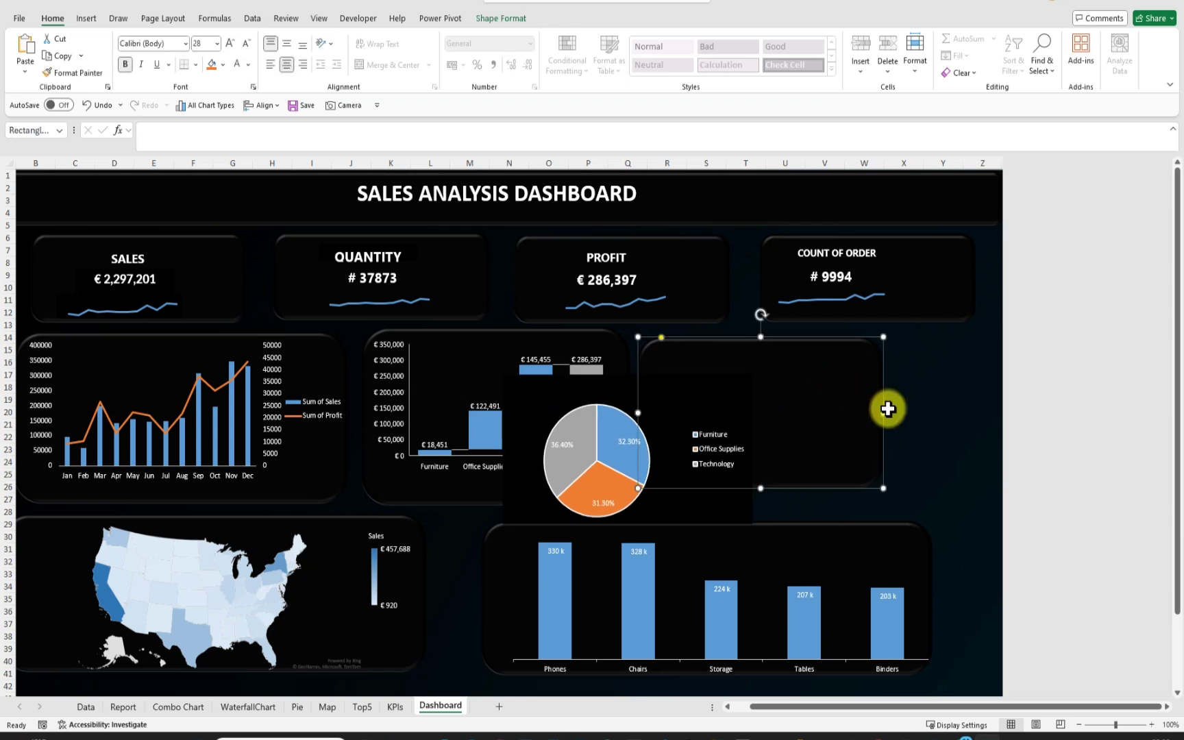
left_click_drag(884, 414, 960, 412)
left_click(799, 489)
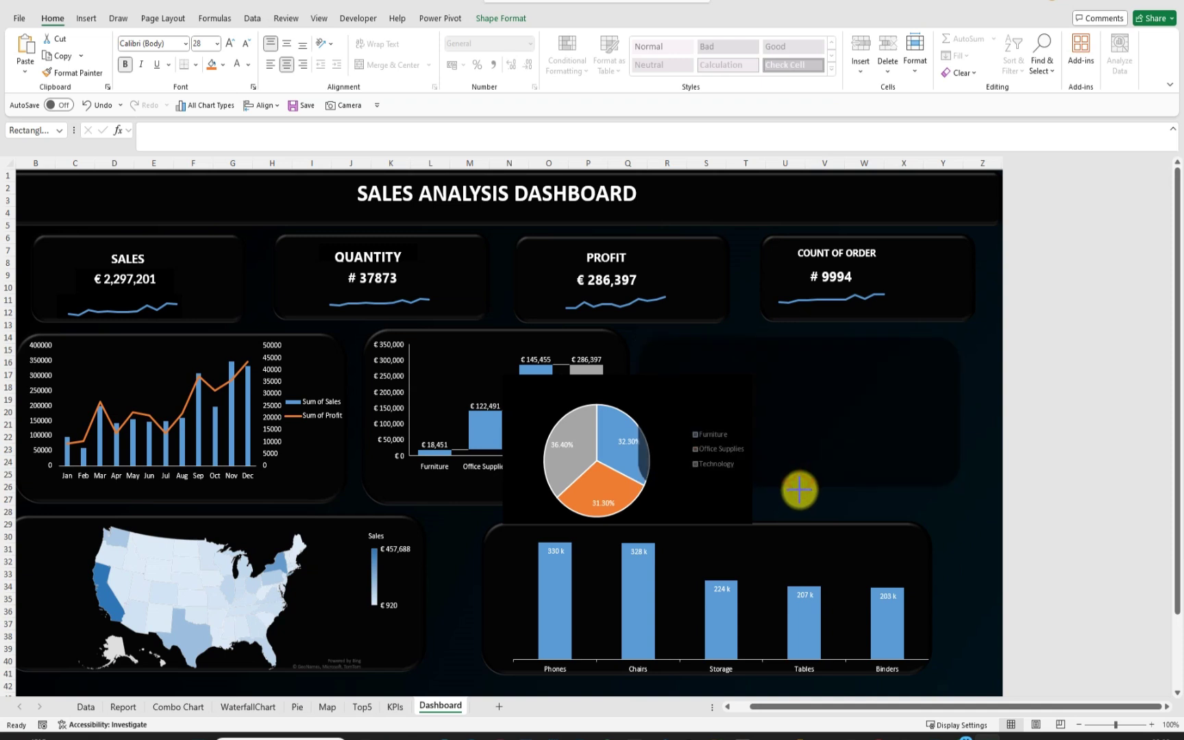
left_click(805, 495)
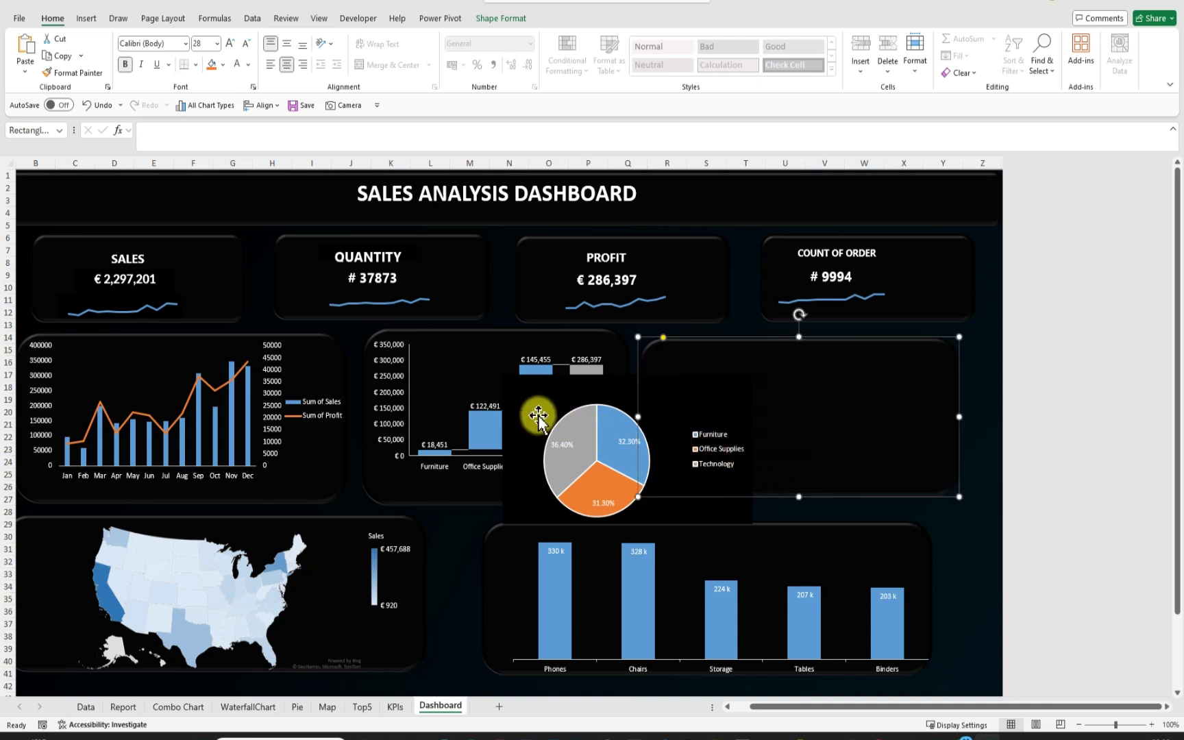
left_click_drag(600, 410, 690, 381)
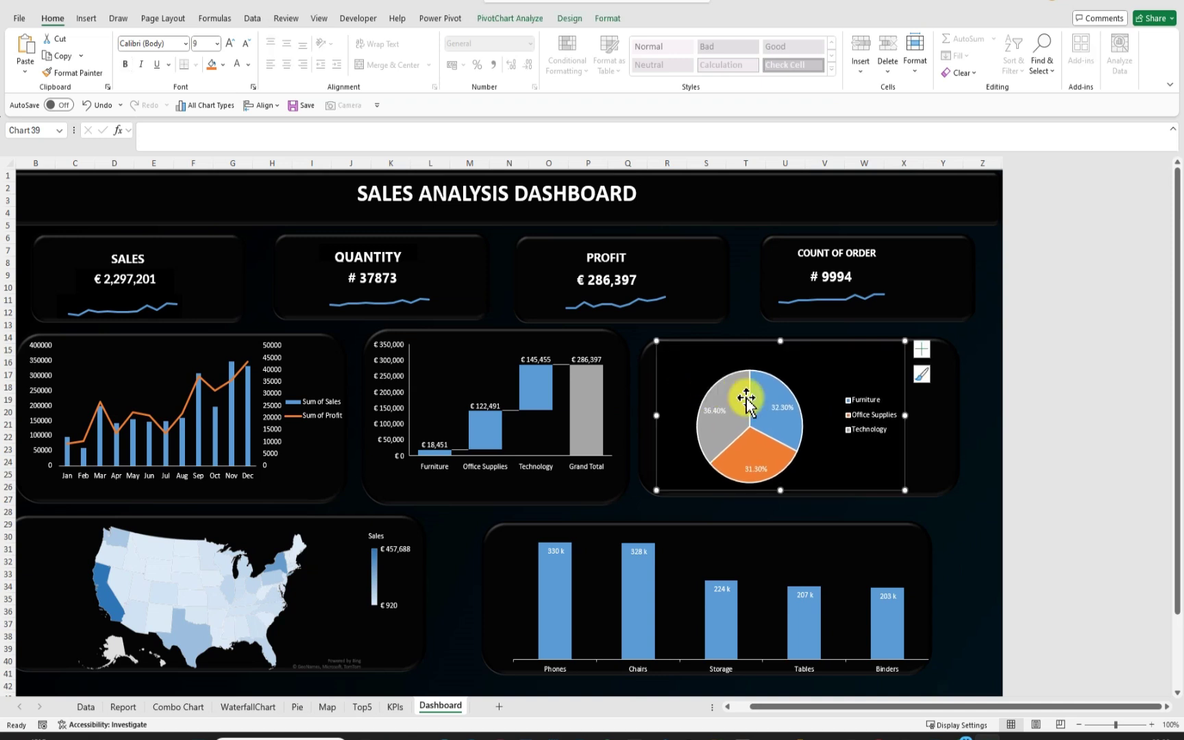
Widen the pie chart on both sides and extend it slightly downward so it nearly fills its rounded panel
left_click_drag(907, 418, 940, 417)
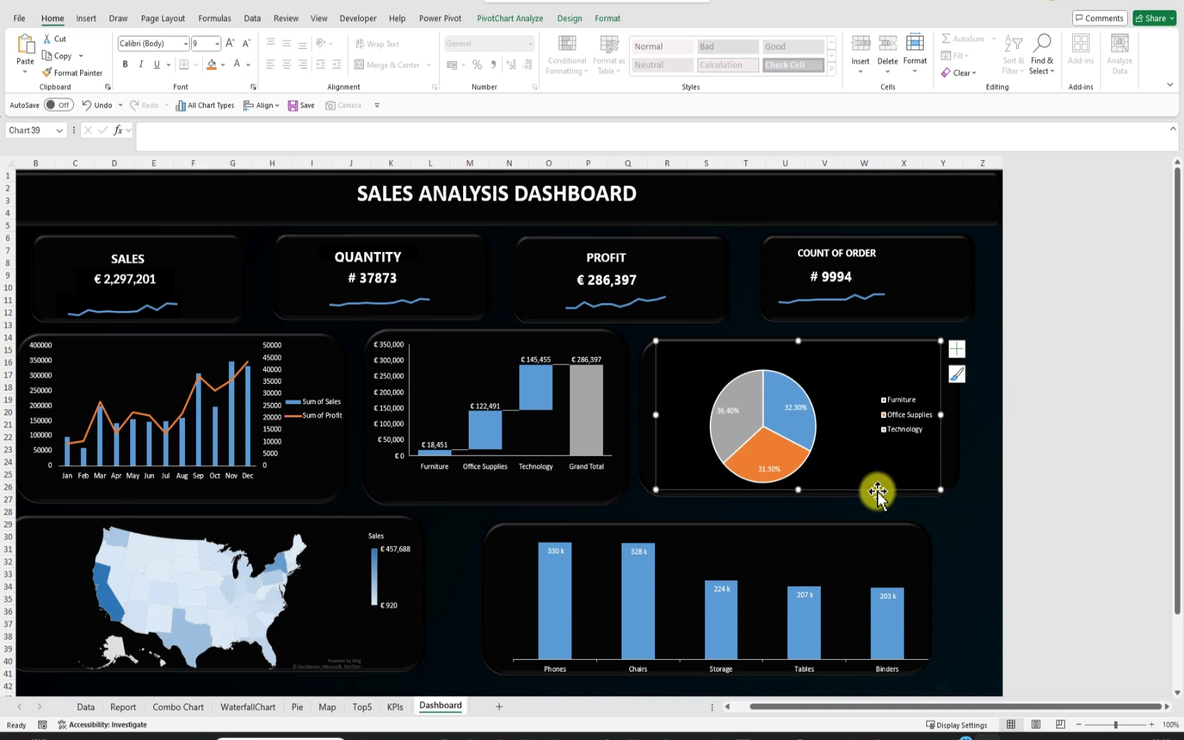
left_click_drag(800, 490, 797, 494)
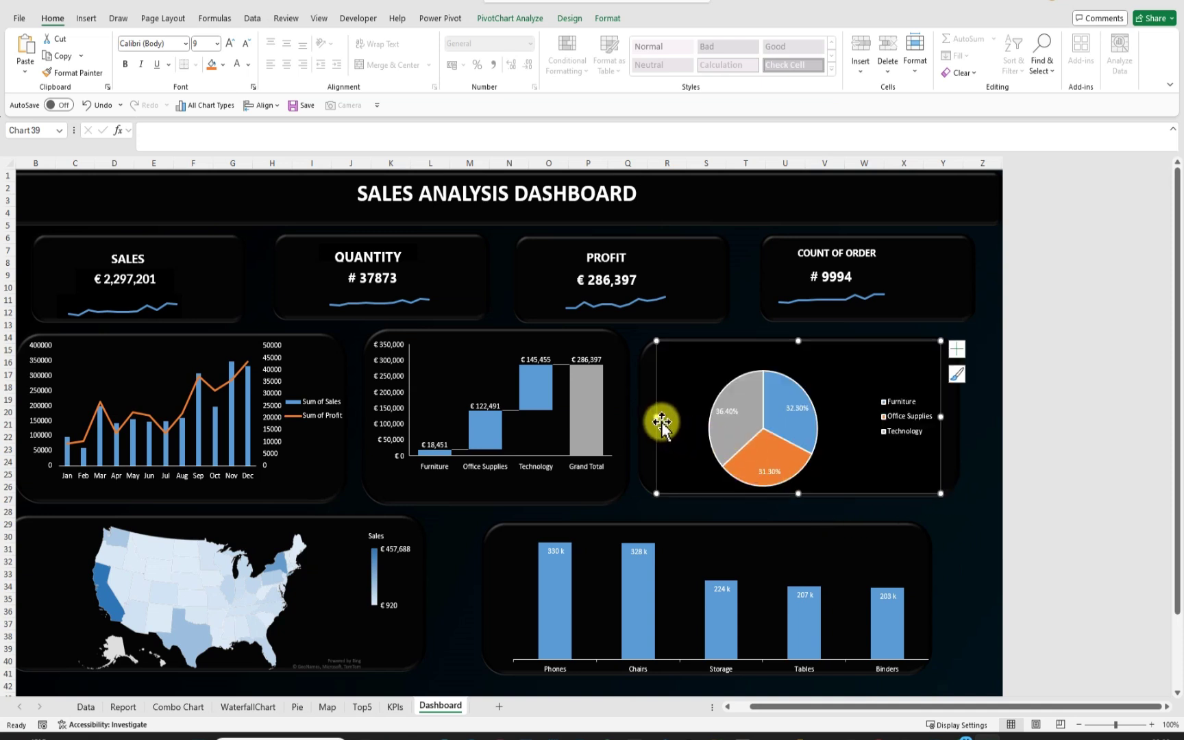
left_click_drag(654, 415, 644, 419)
left_click(957, 513)
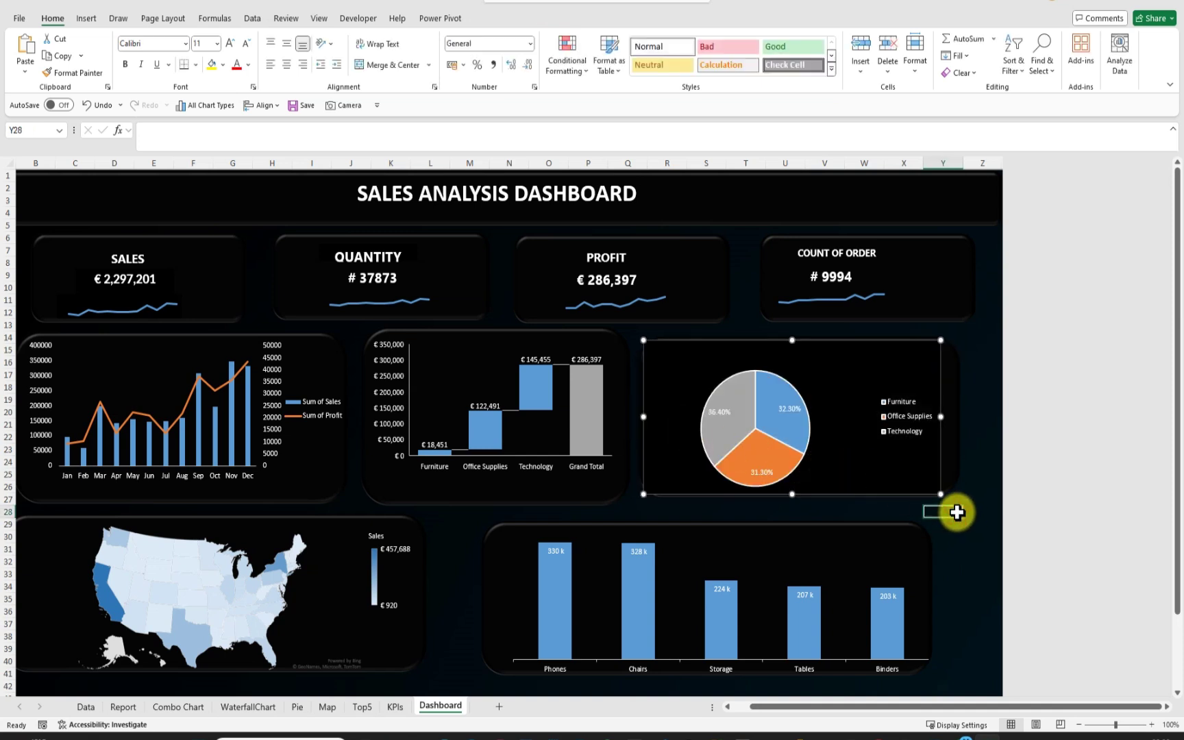
Trim the pie chart's left, upper and lower edges so it fits inside the panel's rounded outline, and deselect it
left_click(659, 375)
left_click_drag(644, 415, 652, 415)
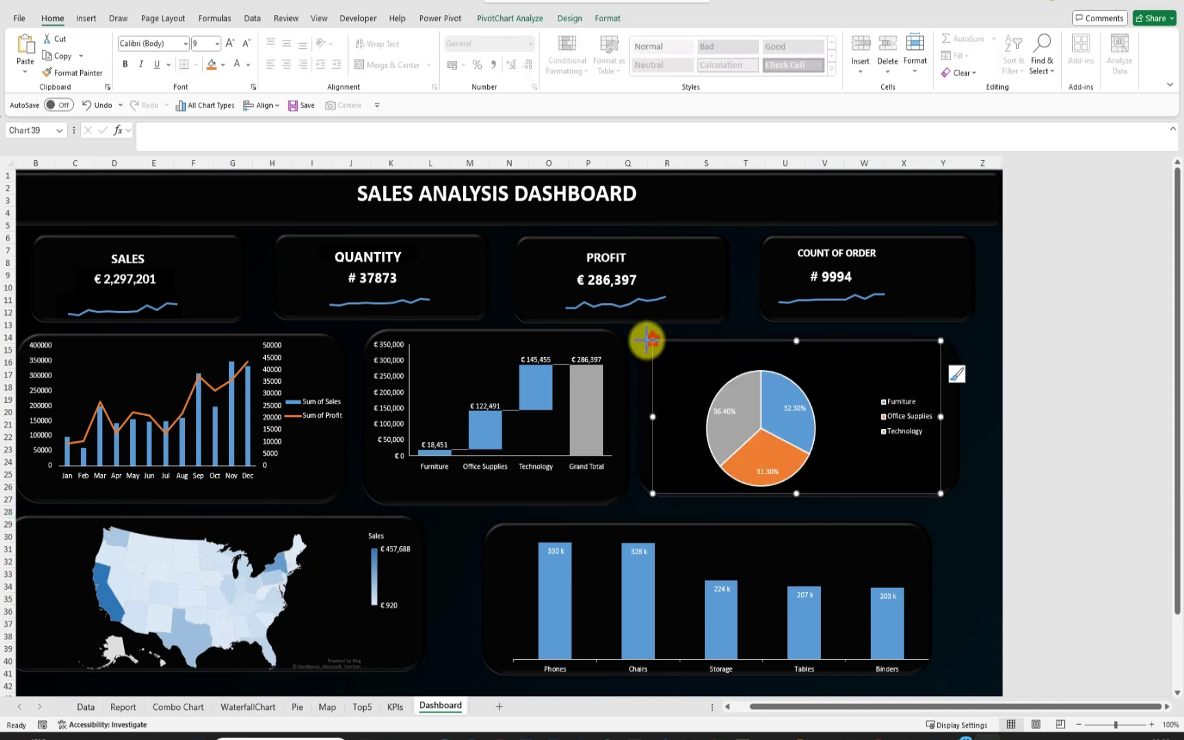
left_click_drag(647, 339, 640, 346)
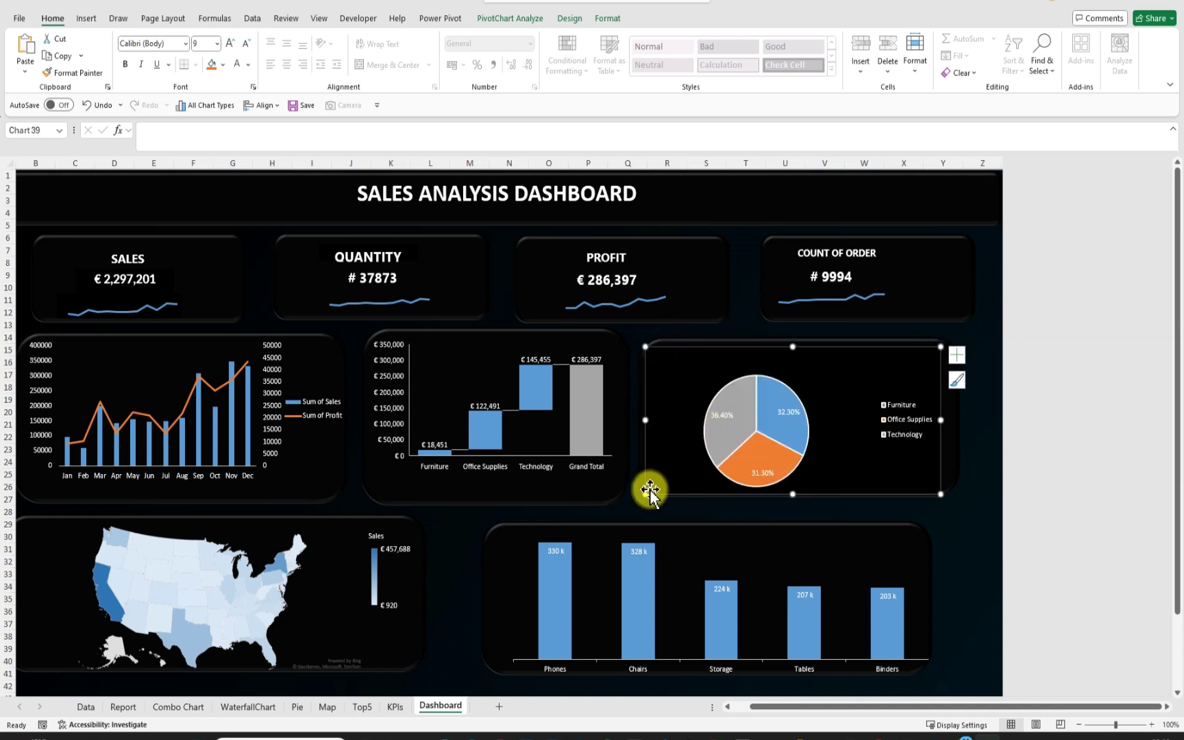
left_click_drag(647, 493, 653, 483)
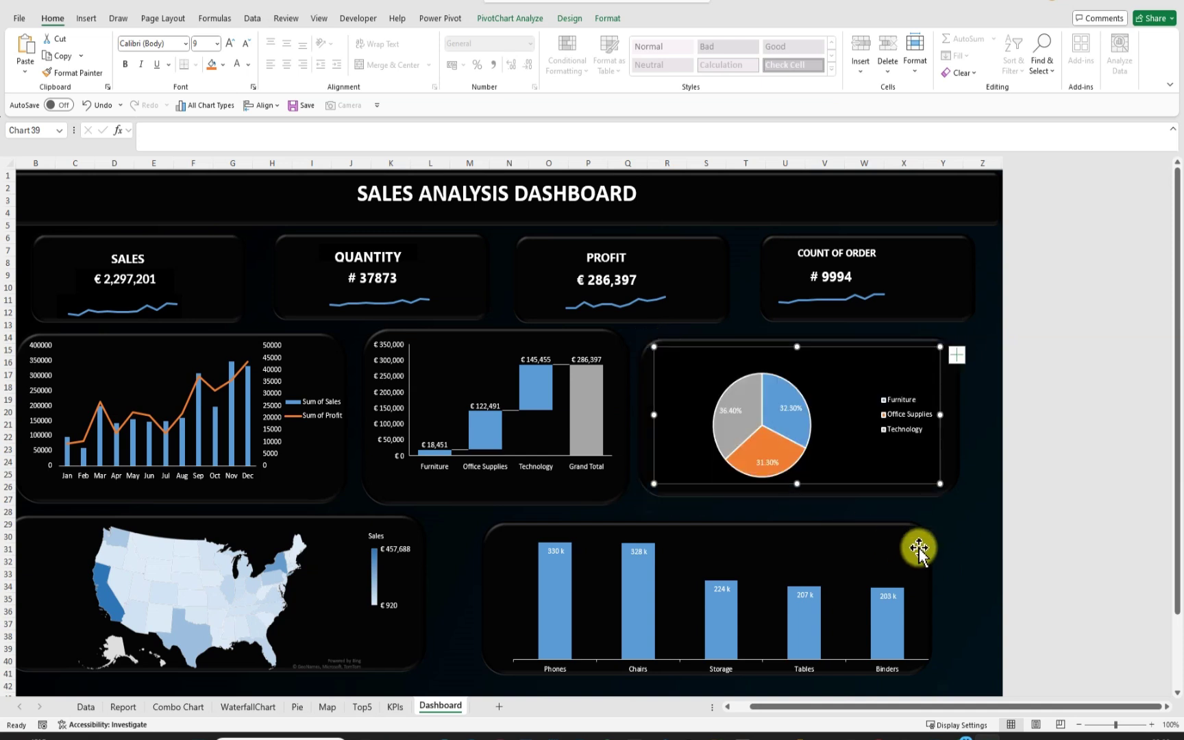
left_click(974, 547)
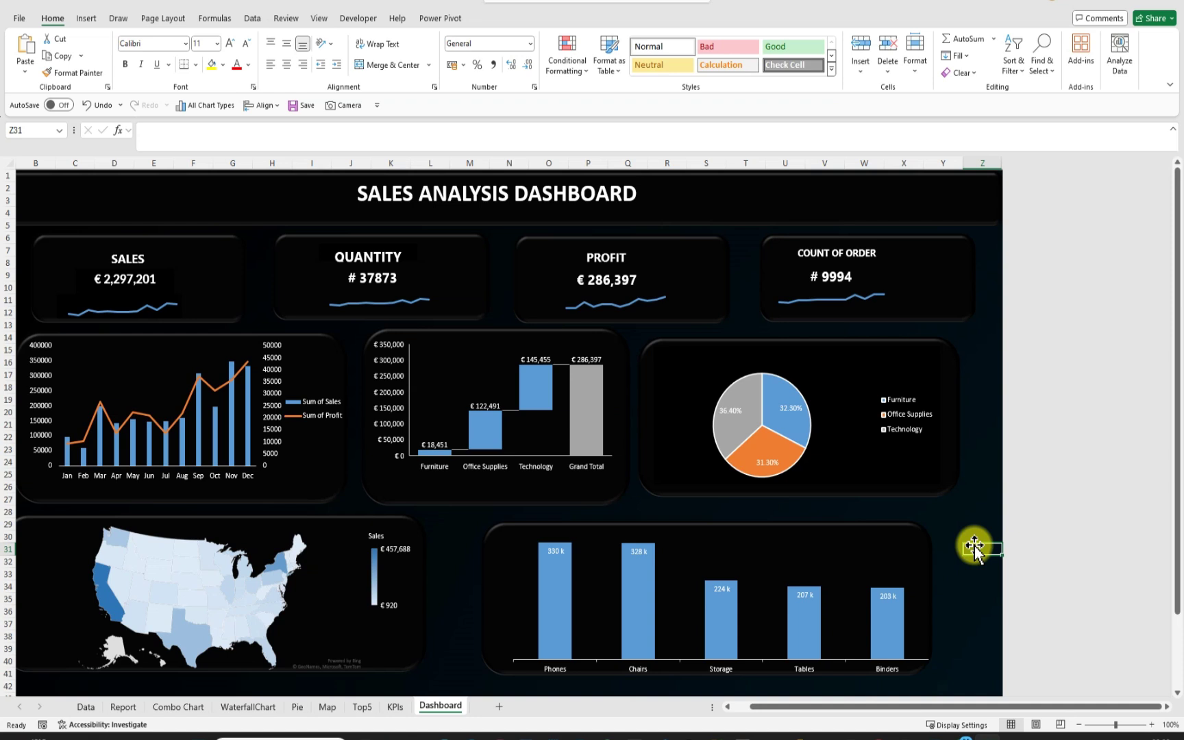